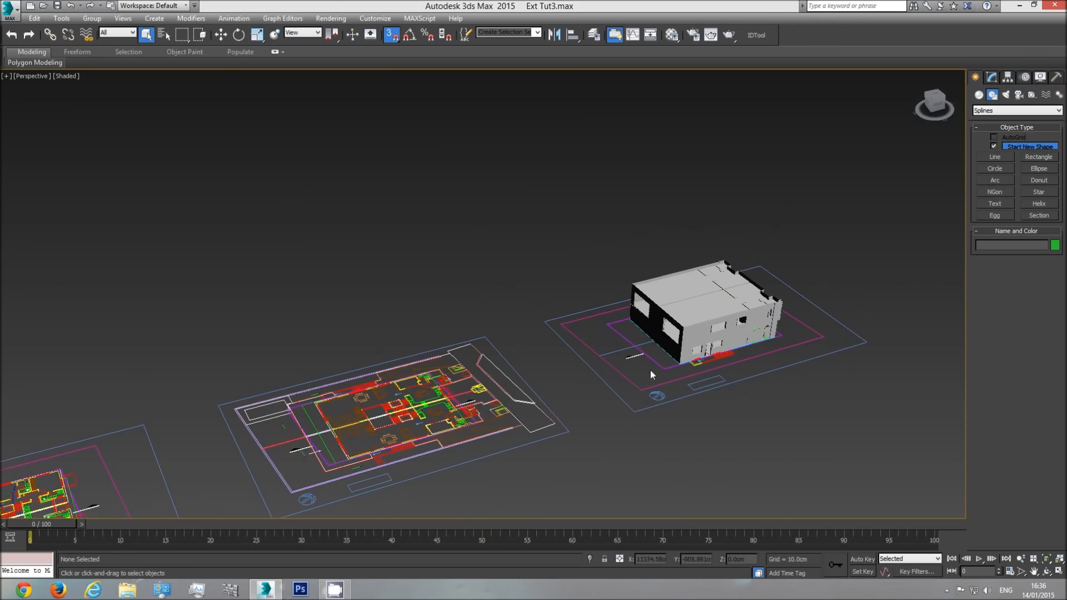
Step: Switch to the Top view and look over the row of elevation, section and floor plan drawings
{"action": "middle_click_drag", "start_coordinate": [498, 408], "coordinate": [673, 340]}
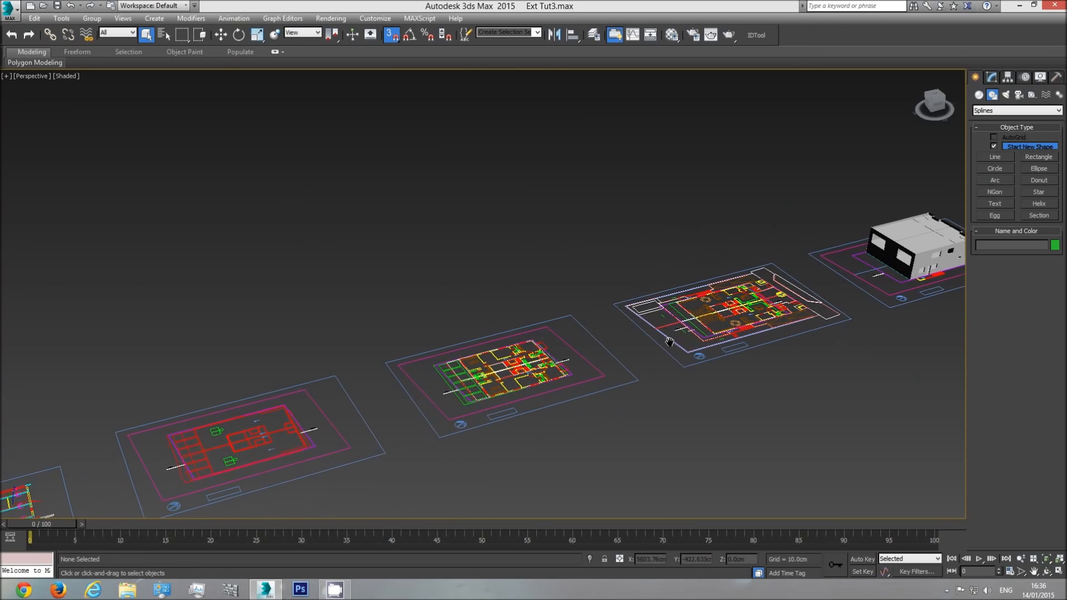
{"action": "key", "text": "t"}
{"action": "middle_click_drag", "start_coordinate": [542, 349], "coordinate": [543, 349]}
{"action": "scroll", "coordinate": [539, 342], "scroll_direction": "down", "scroll_amount": 10}
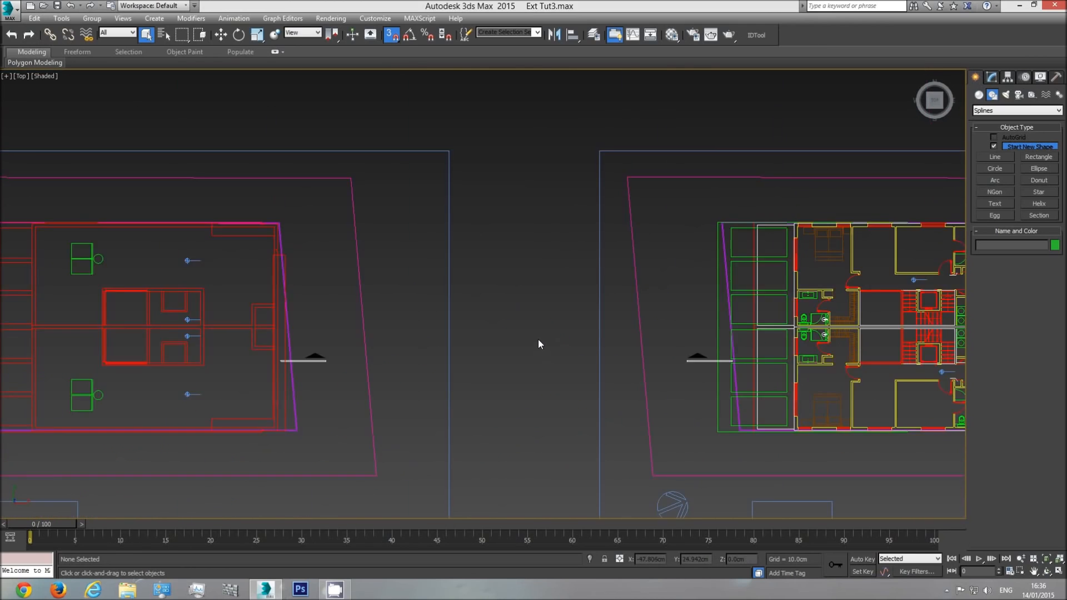
{"action": "scroll", "coordinate": [415, 349], "scroll_direction": "up", "scroll_amount": 5}
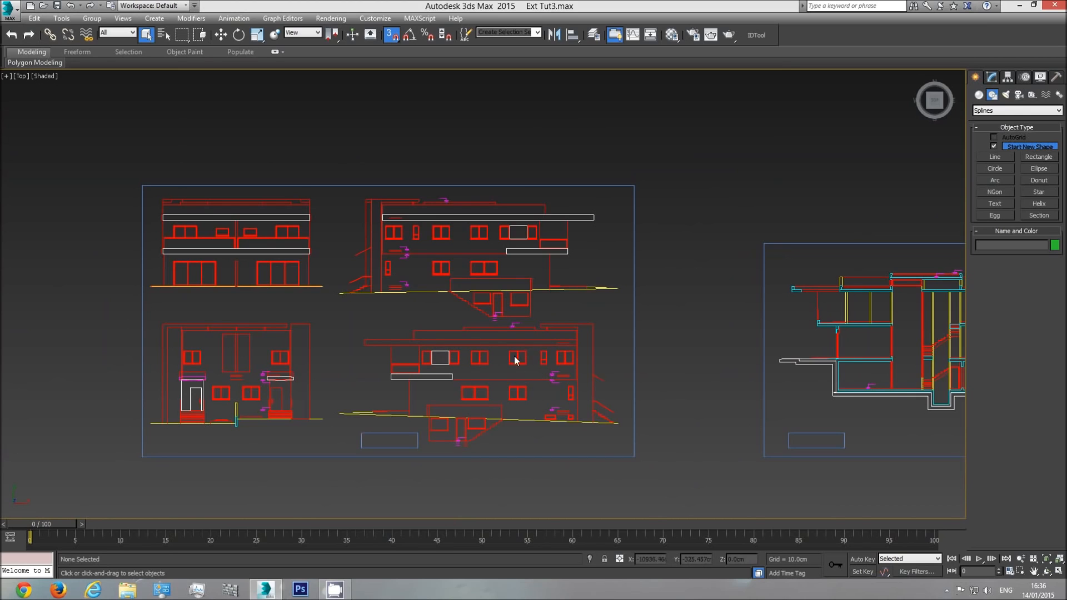
{"action": "middle_click_drag", "start_coordinate": [552, 357], "coordinate": [284, 364]}
{"action": "scroll", "coordinate": [284, 365], "scroll_direction": "down", "scroll_amount": 3}
{"action": "middle_click_drag", "start_coordinate": [638, 383], "coordinate": [404, 385]}
{"action": "middle_click_drag", "start_coordinate": [743, 365], "coordinate": [464, 362]}
{"action": "middle_click_drag", "start_coordinate": [602, 367], "coordinate": [626, 350]}
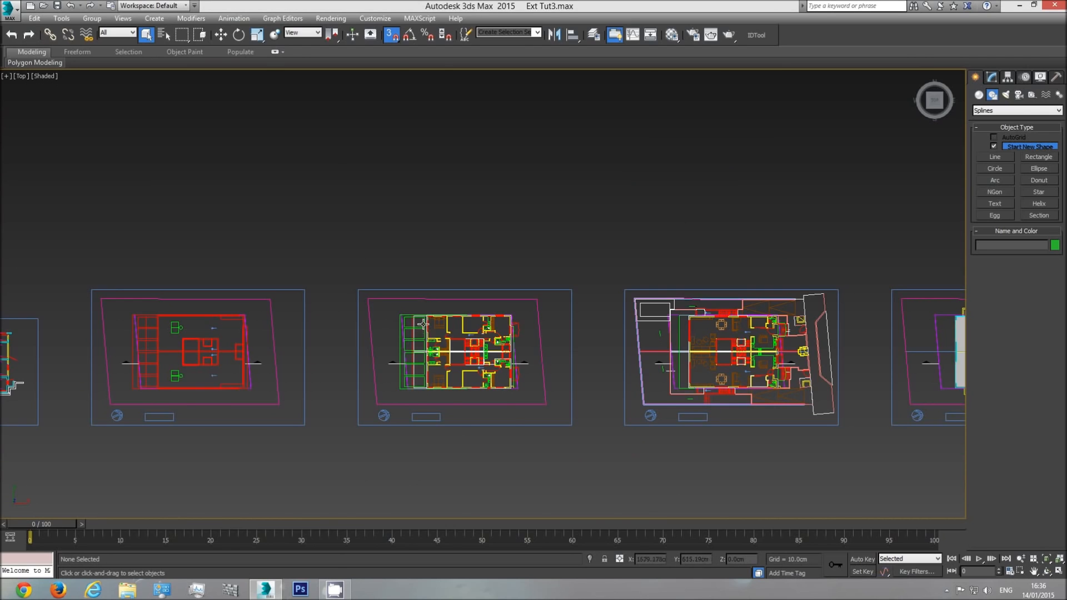
{"action": "scroll", "coordinate": [423, 324], "scroll_direction": "up", "scroll_amount": 4}
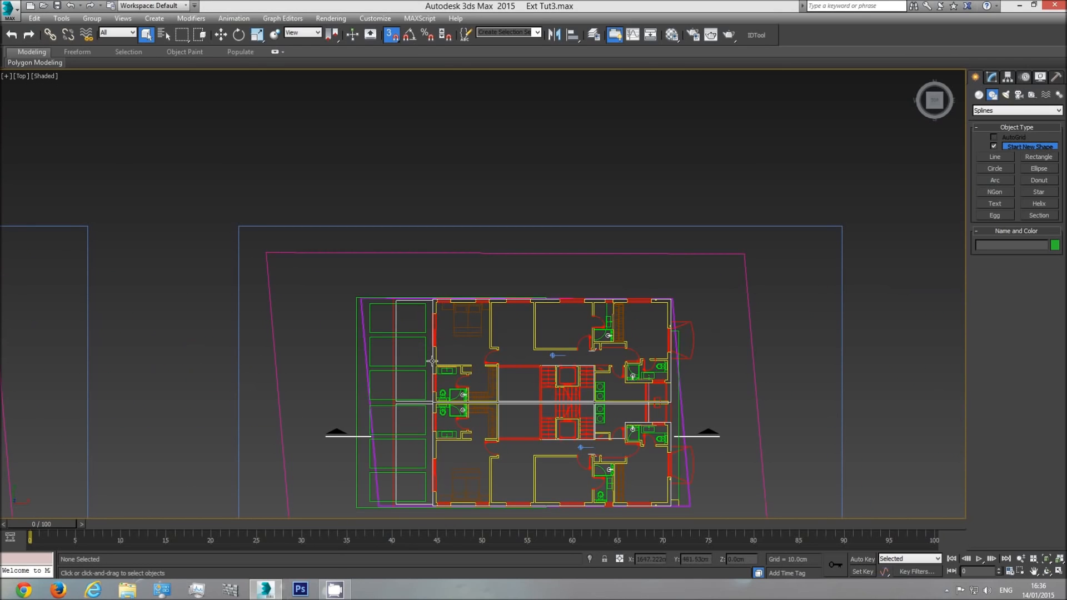
{"action": "scroll", "coordinate": [432, 361], "scroll_direction": "down", "scroll_amount": 3}
{"action": "middle_click_drag", "start_coordinate": [321, 404], "coordinate": [559, 407]}
Step: Examine the side and front elevations, especially the projecting frame and wall edges around the upper floor
{"action": "scroll", "coordinate": [306, 423], "scroll_direction": "up", "scroll_amount": 3}
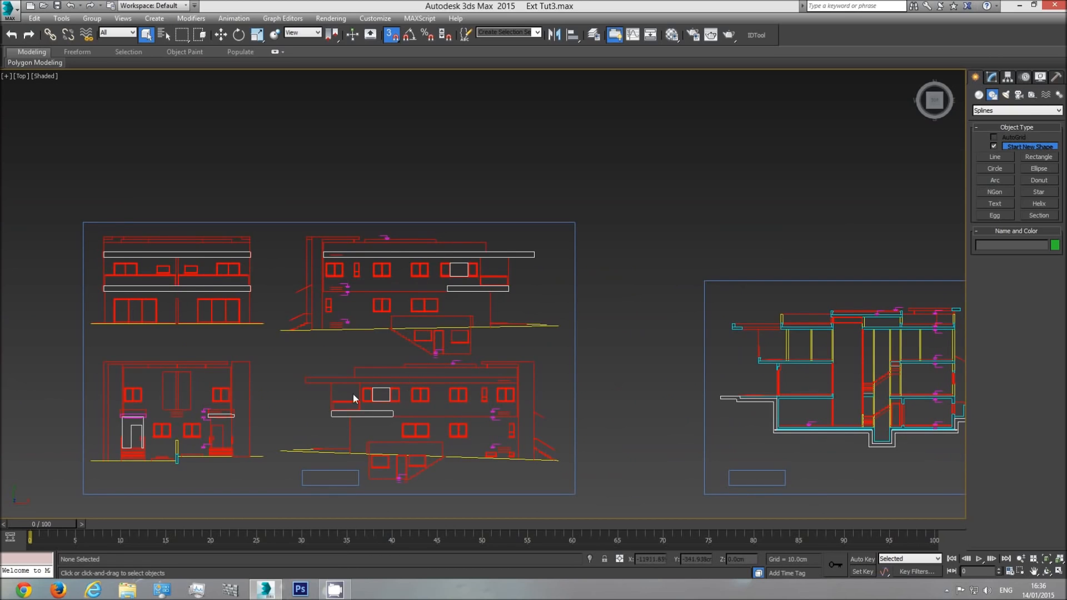
{"action": "middle_click_drag", "start_coordinate": [353, 398], "coordinate": [395, 398]}
{"action": "scroll", "coordinate": [562, 392], "scroll_direction": "up", "scroll_amount": 3}
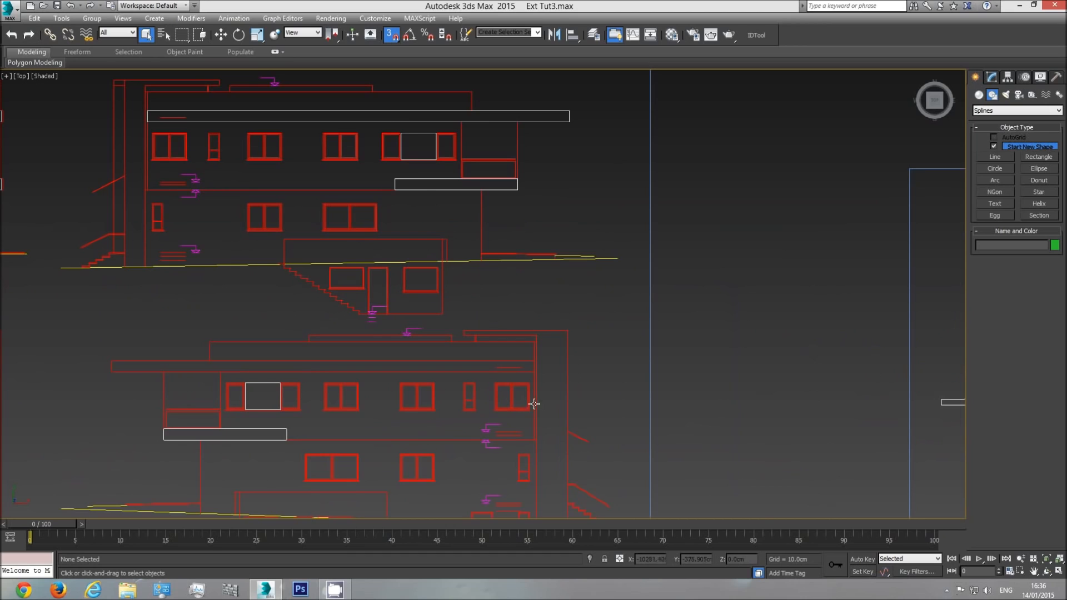
{"action": "middle_click_drag", "start_coordinate": [509, 458], "coordinate": [505, 429]}
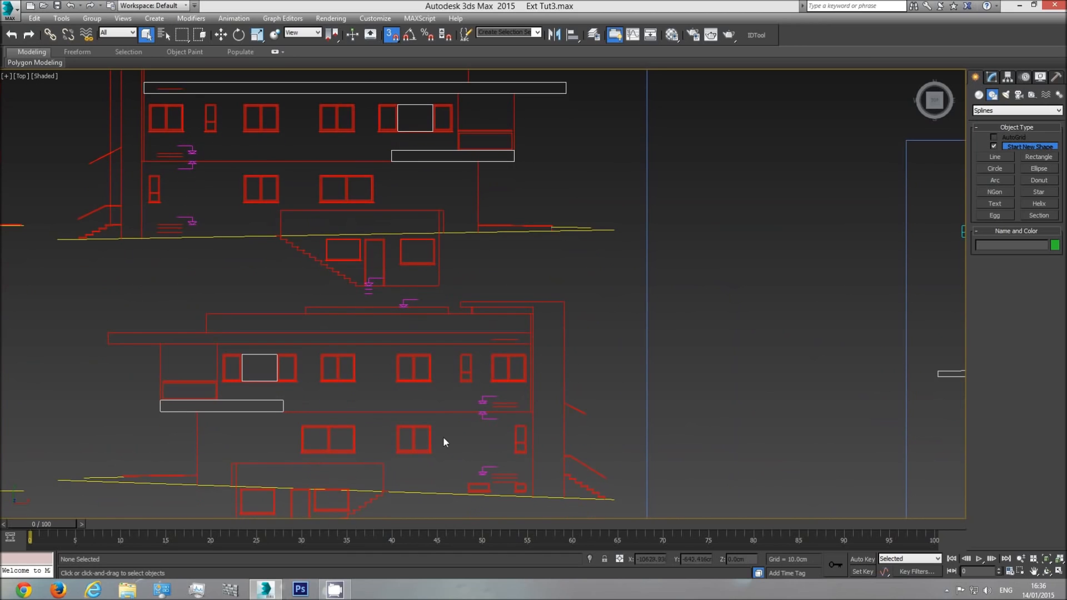
{"action": "scroll", "coordinate": [518, 408], "scroll_direction": "up", "scroll_amount": 3}
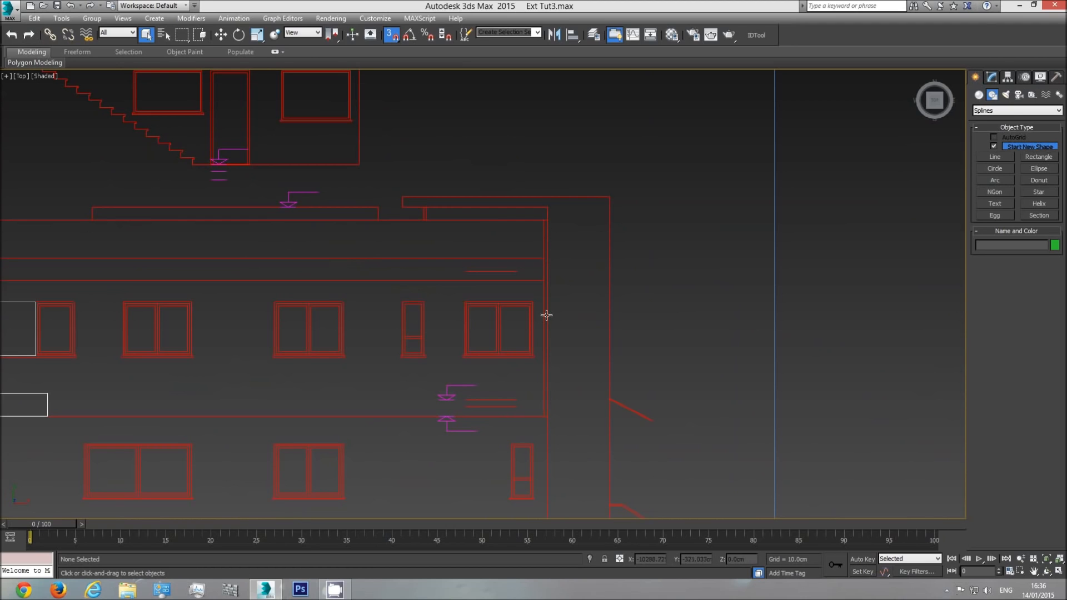
{"action": "scroll", "coordinate": [496, 383], "scroll_direction": "down", "scroll_amount": 3}
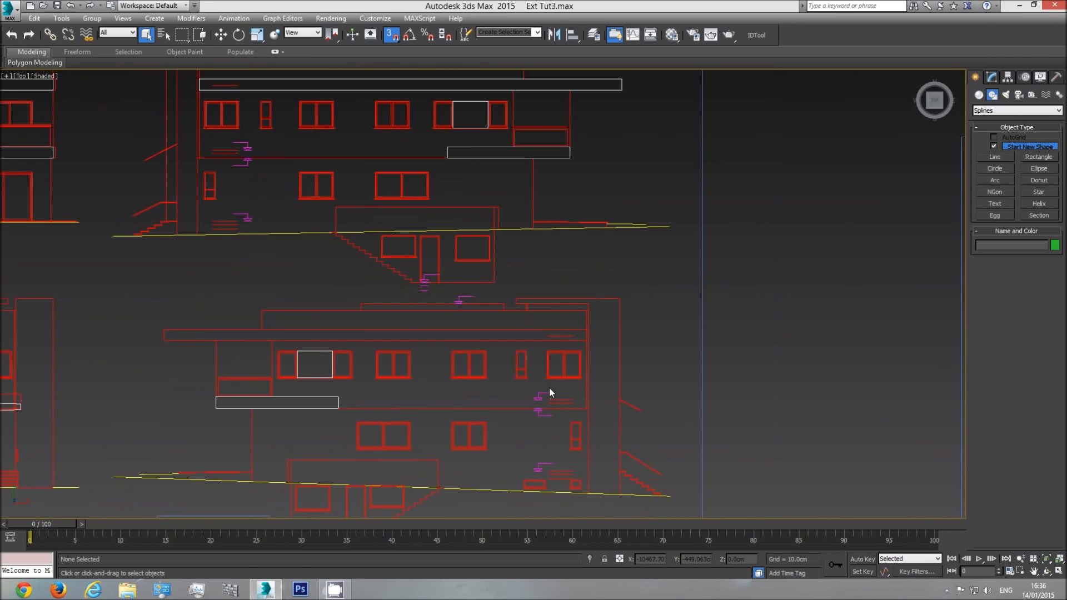
{"action": "middle_click_drag", "start_coordinate": [455, 388], "coordinate": [546, 390]}
{"action": "scroll", "coordinate": [319, 383], "scroll_direction": "down", "scroll_amount": 1}
{"action": "mouse_move", "coordinate": [311, 381]}
{"action": "middle_mouse_down"}
{"action": "mouse_move", "coordinate": [539, 379]}
{"action": "mouse_move", "coordinate": [331, 376]}
{"action": "middle_mouse_up"}
{"action": "scroll", "coordinate": [259, 358], "scroll_direction": "up", "scroll_amount": 3}
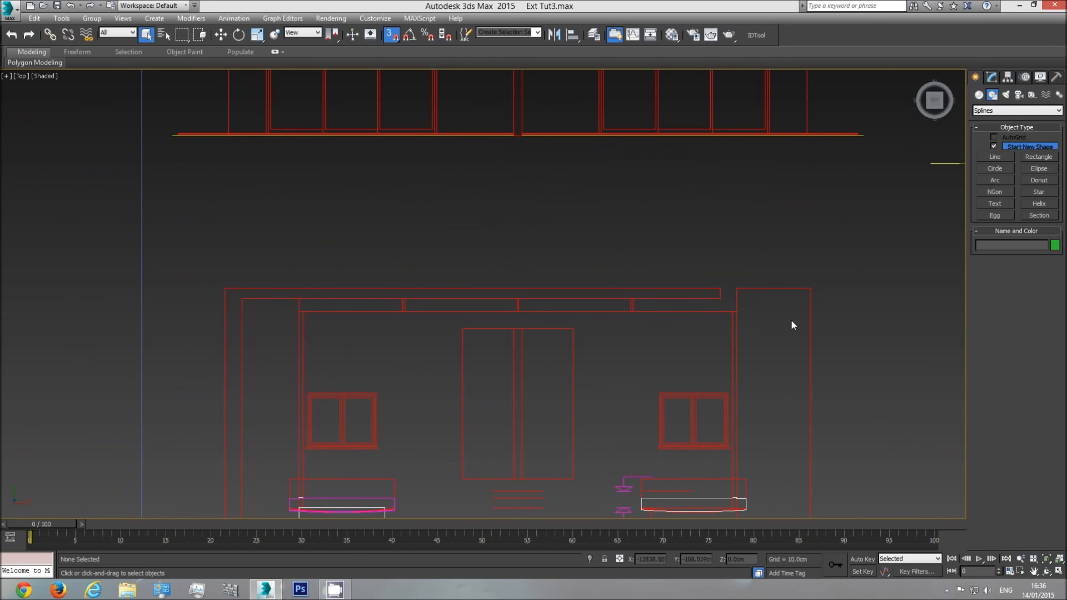
{"action": "scroll", "coordinate": [691, 353], "scroll_direction": "down", "scroll_amount": 6}
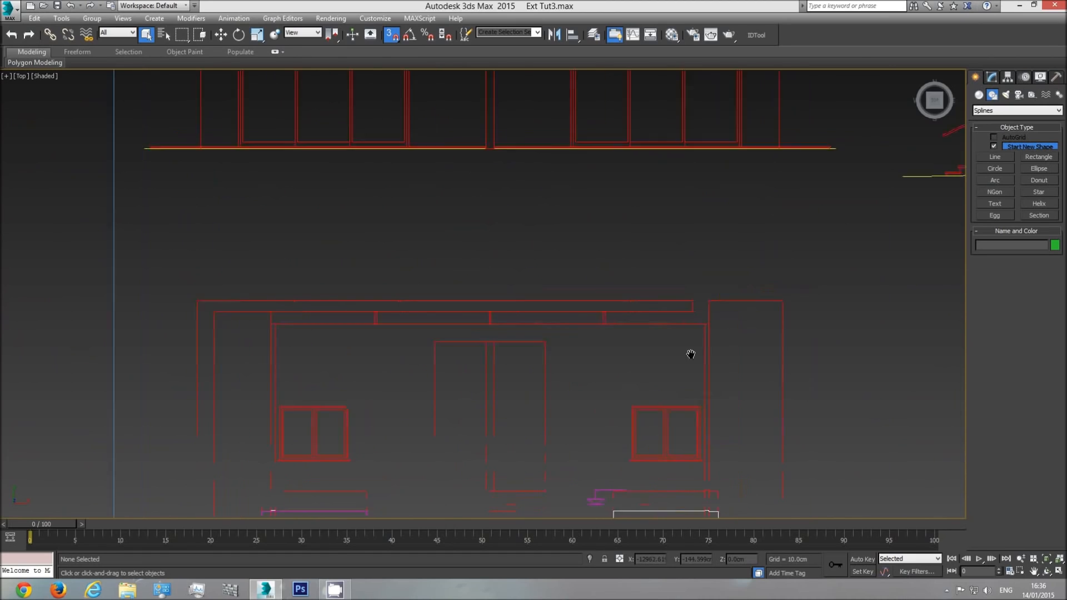
{"action": "middle_click_drag", "start_coordinate": [670, 381], "coordinate": [548, 369]}
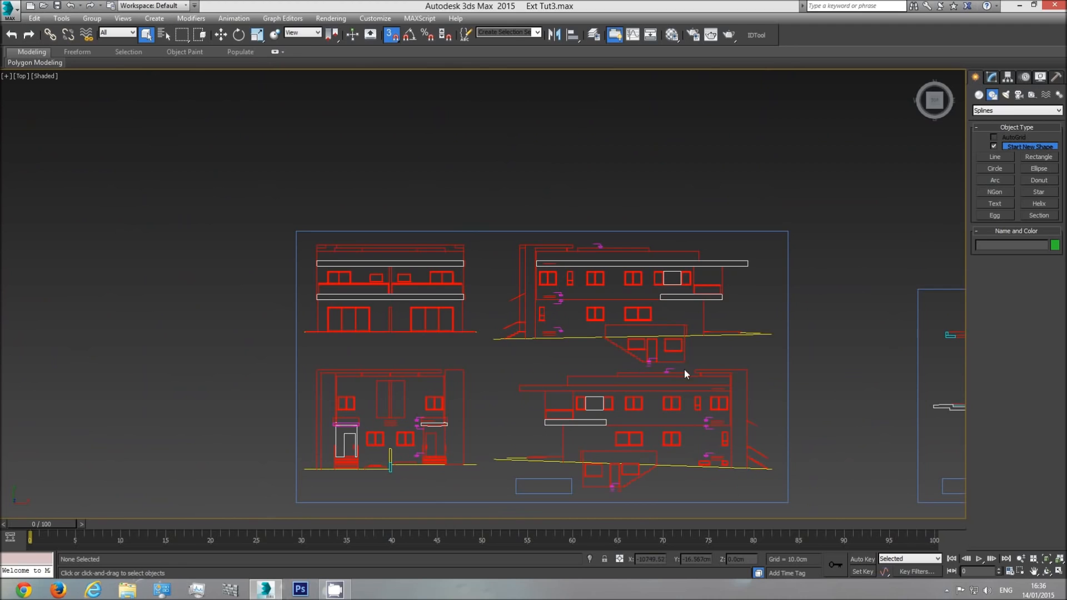
Step: Examine the upper-floor plan's outer walls, window openings and the small wall notches near its right-hand corners
{"action": "middle_click_drag", "start_coordinate": [749, 373], "coordinate": [504, 374]}
{"action": "scroll", "coordinate": [504, 375], "scroll_direction": "down", "scroll_amount": 3}
{"action": "middle_click_drag", "start_coordinate": [663, 378], "coordinate": [346, 378]}
{"action": "middle_click_drag", "start_coordinate": [546, 386], "coordinate": [332, 383]}
{"action": "scroll", "coordinate": [331, 383], "scroll_direction": "down", "scroll_amount": 3}
{"action": "scroll", "coordinate": [469, 362], "scroll_direction": "up", "scroll_amount": 3}
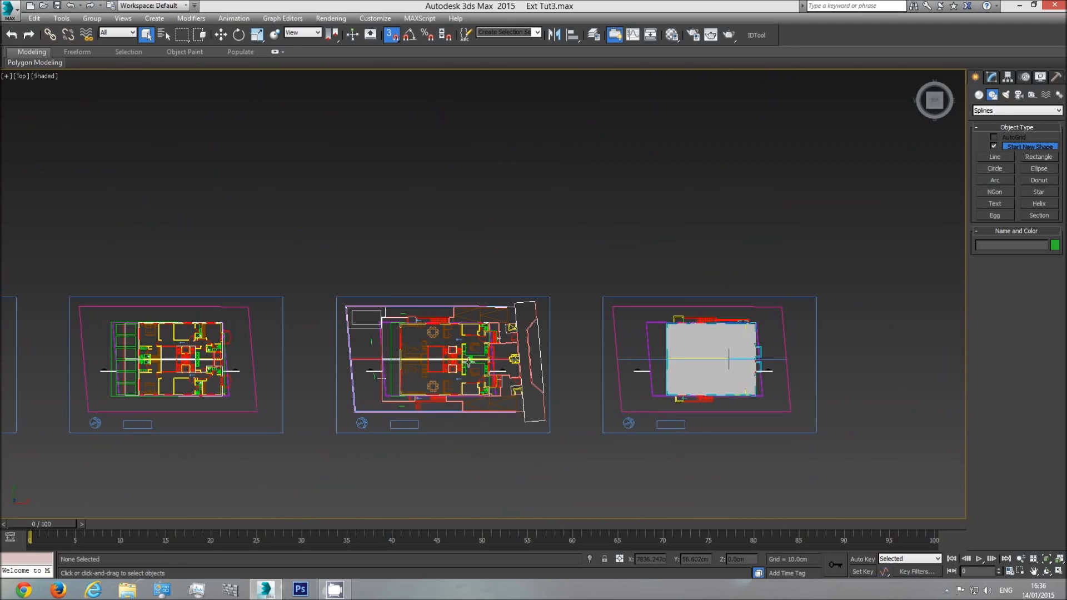
{"action": "middle_click_drag", "start_coordinate": [181, 369], "coordinate": [313, 389]}
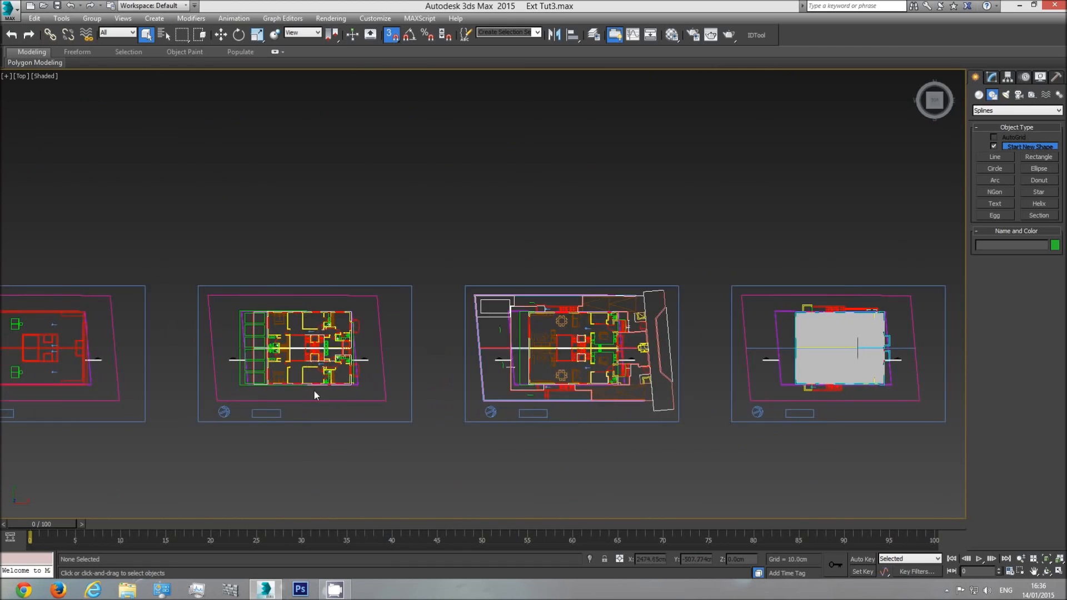
{"action": "scroll", "coordinate": [318, 366], "scroll_direction": "up", "scroll_amount": 5}
{"action": "scroll", "coordinate": [482, 375], "scroll_direction": "up", "scroll_amount": 3}
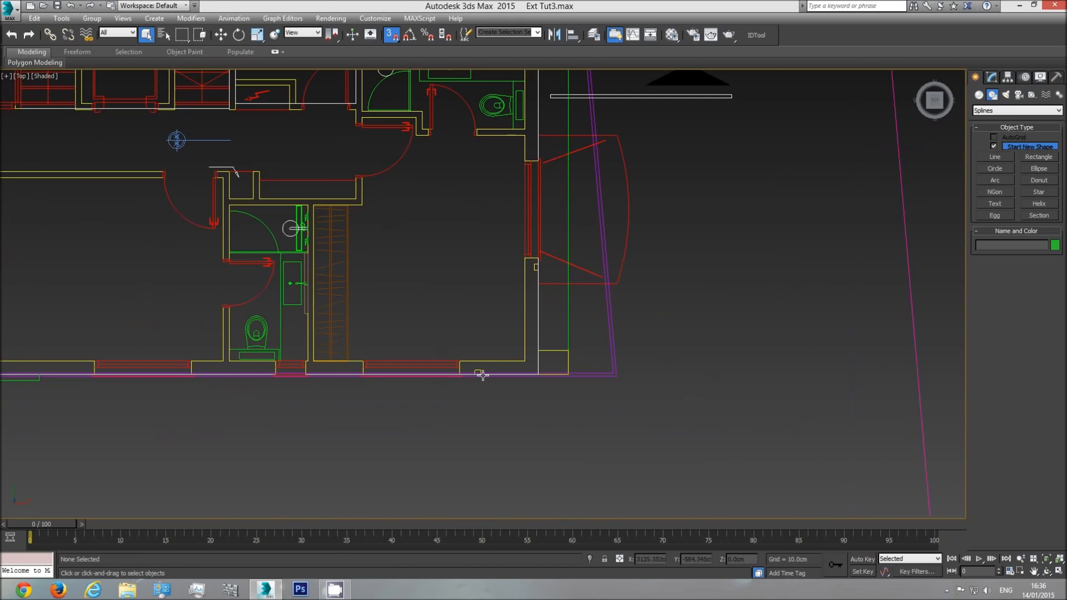
{"action": "scroll", "coordinate": [480, 372], "scroll_direction": "up", "scroll_amount": 3}
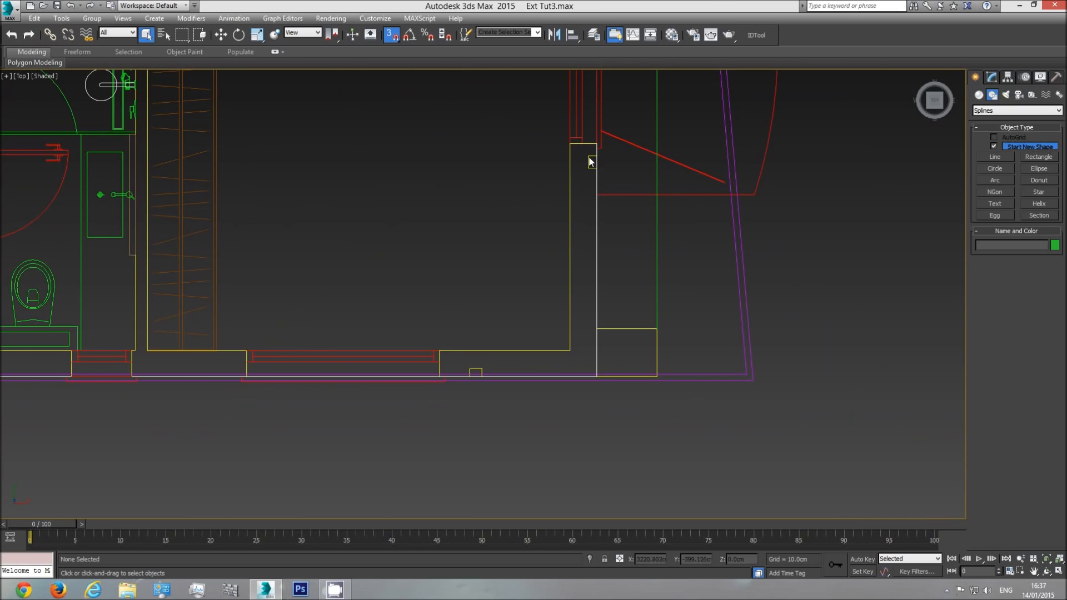
{"action": "scroll", "coordinate": [598, 151], "scroll_direction": "down", "scroll_amount": 3}
{"action": "middle_click_drag", "start_coordinate": [598, 150], "coordinate": [580, 278]}
{"action": "middle_click_drag", "start_coordinate": [581, 197], "coordinate": [569, 347]}
{"action": "middle_click_drag", "start_coordinate": [574, 113], "coordinate": [560, 388]}
{"action": "middle_click_drag", "start_coordinate": [555, 182], "coordinate": [550, 267]}
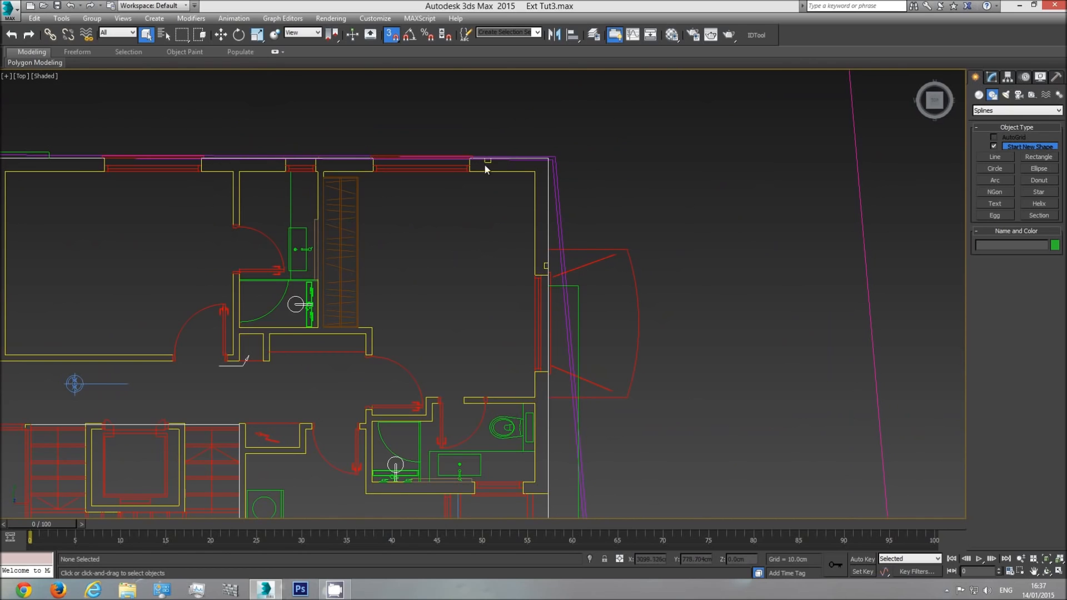
{"action": "middle_click_drag", "start_coordinate": [481, 165], "coordinate": [509, 182]}
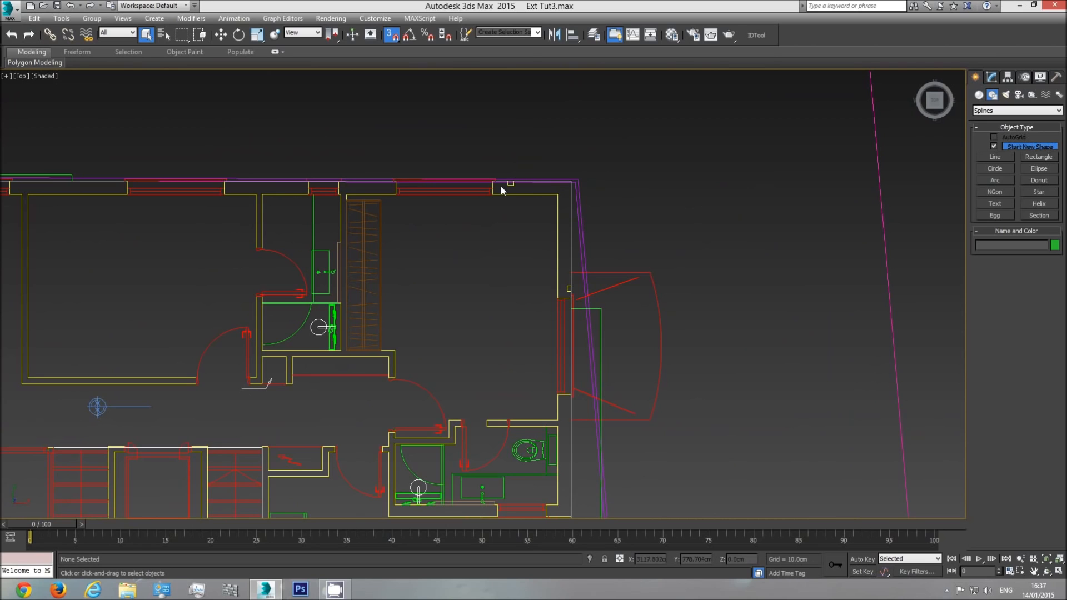
{"action": "scroll", "coordinate": [731, 251], "scroll_direction": "down", "scroll_amount": 3}
{"action": "middle_click_drag", "start_coordinate": [440, 267], "coordinate": [495, 254]}
{"action": "middle_click_drag", "start_coordinate": [546, 347], "coordinate": [603, 271]}
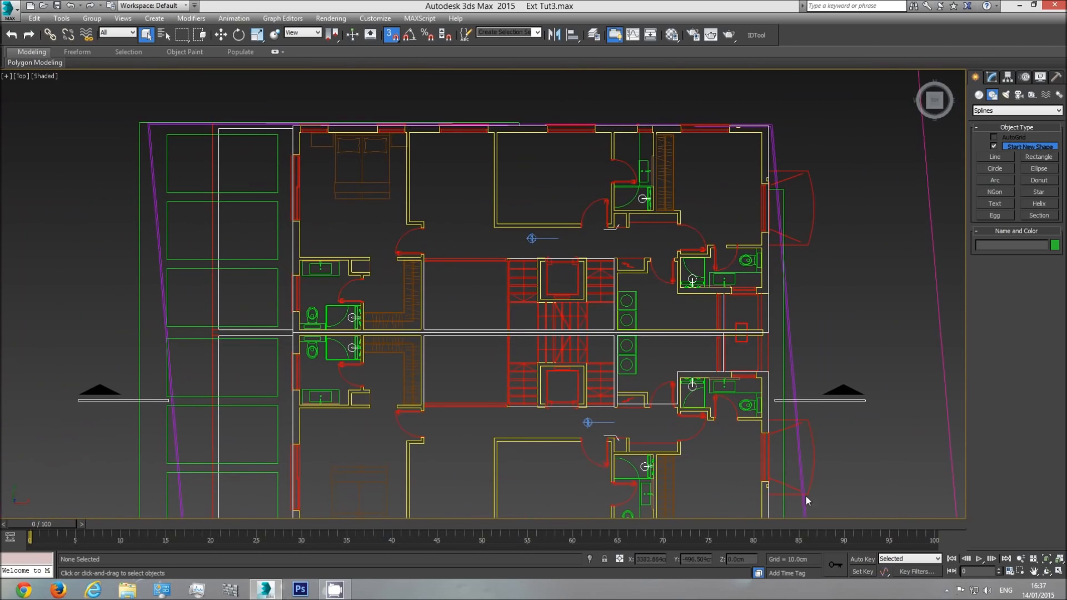
{"action": "middle_click_drag", "start_coordinate": [806, 496], "coordinate": [685, 380]}
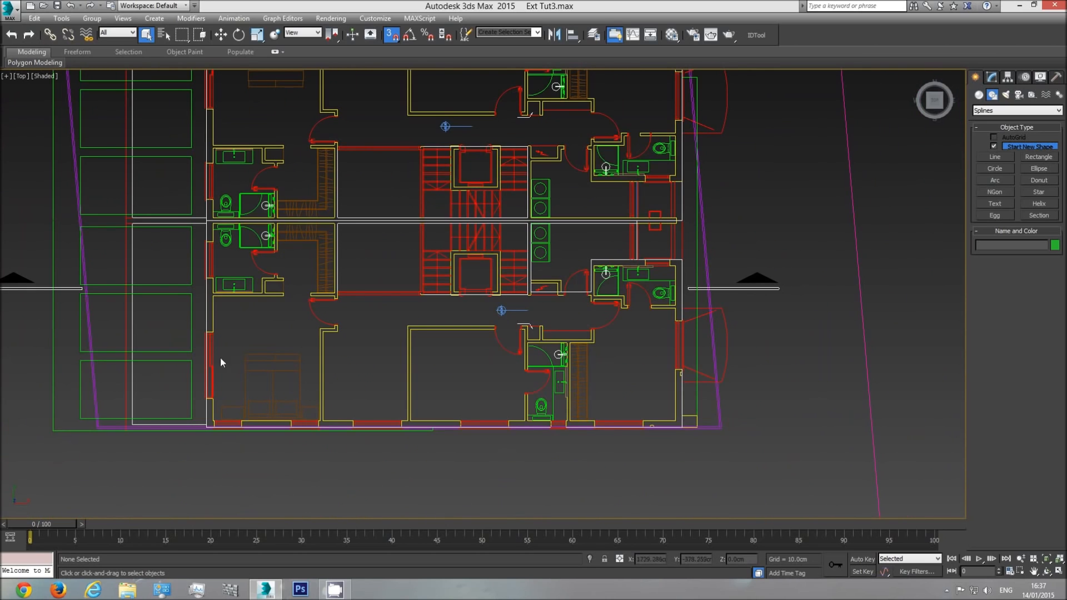
{"action": "middle_click_drag", "start_coordinate": [367, 259], "coordinate": [445, 342]}
Step: Check that Vertex snap is active, then start a Line at the plan's upper-left outer wall corner and trace down past the bedroom window opening
{"action": "left_click", "coordinate": [996, 156]}
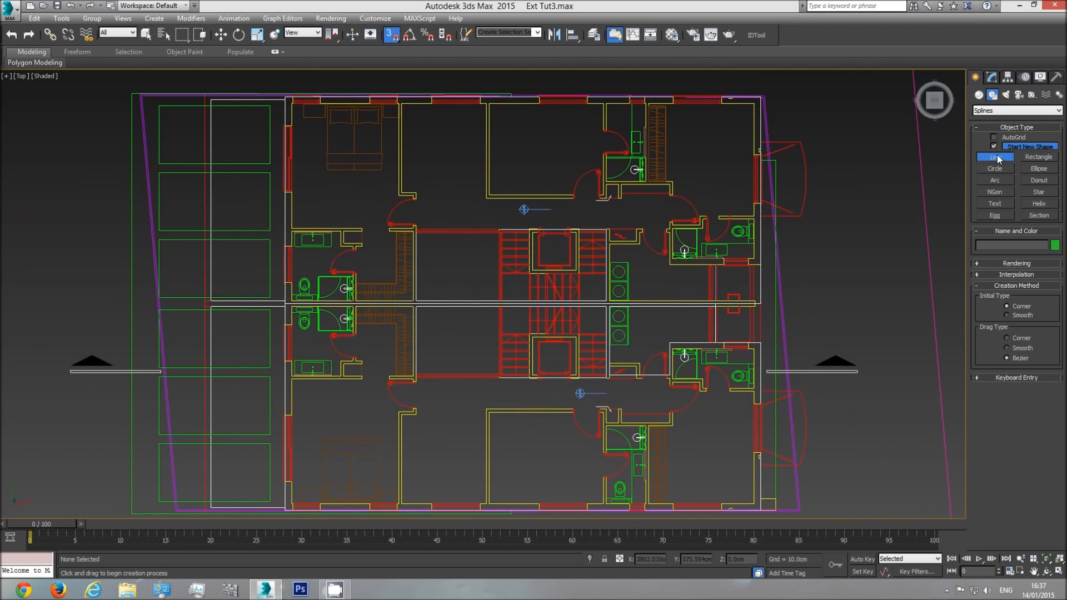
{"action": "right_click", "coordinate": [391, 36]}
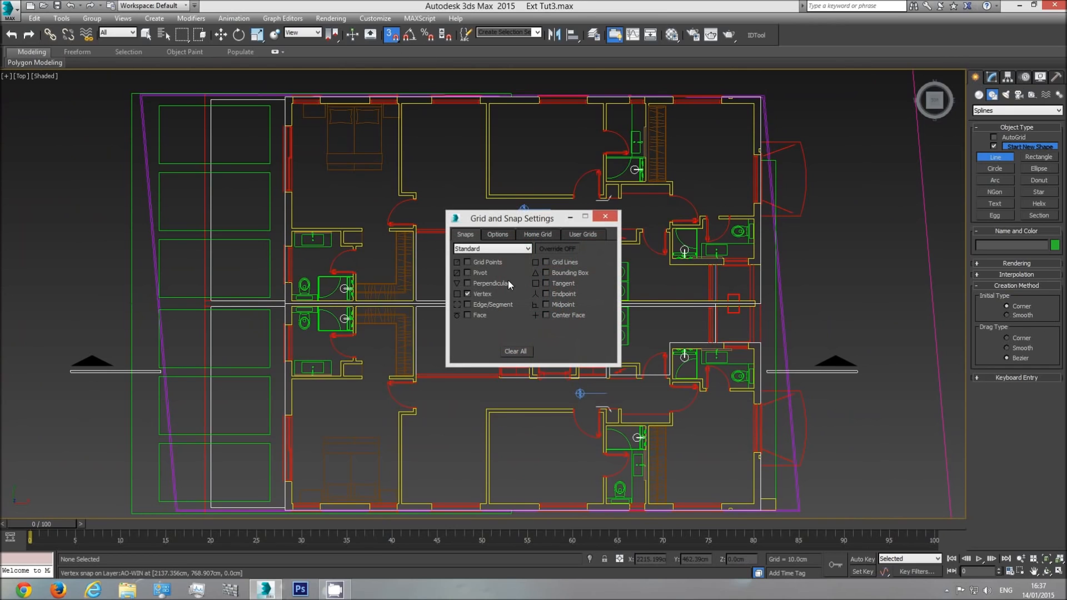
{"action": "left_click", "coordinate": [607, 215]}
{"action": "middle_click_drag", "start_coordinate": [257, 135], "coordinate": [395, 231]}
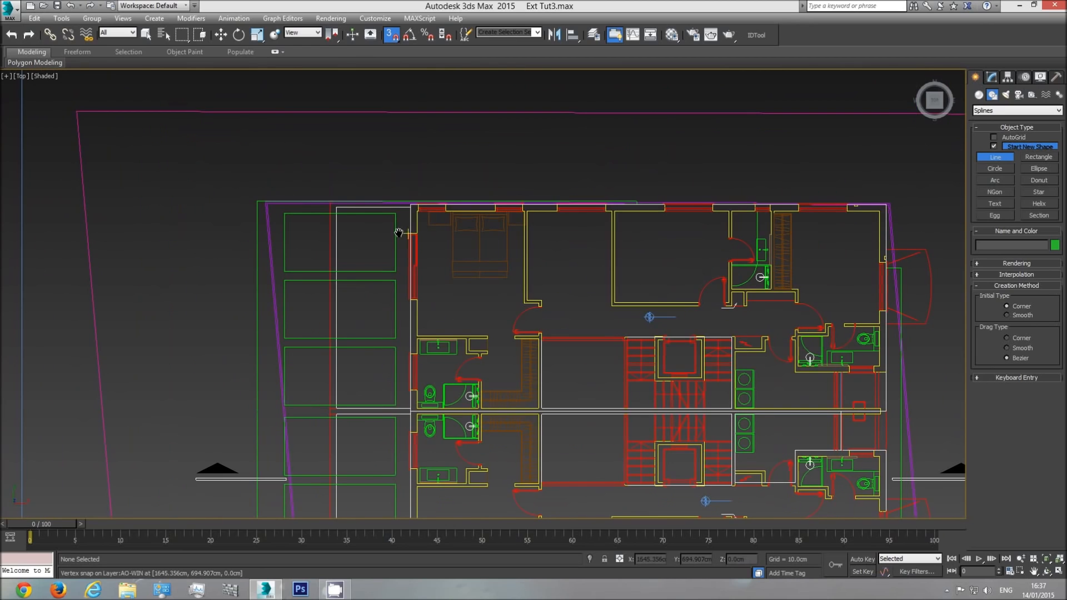
{"action": "scroll", "coordinate": [406, 205], "scroll_direction": "up", "scroll_amount": 3}
{"action": "left_click", "coordinate": [409, 204]}
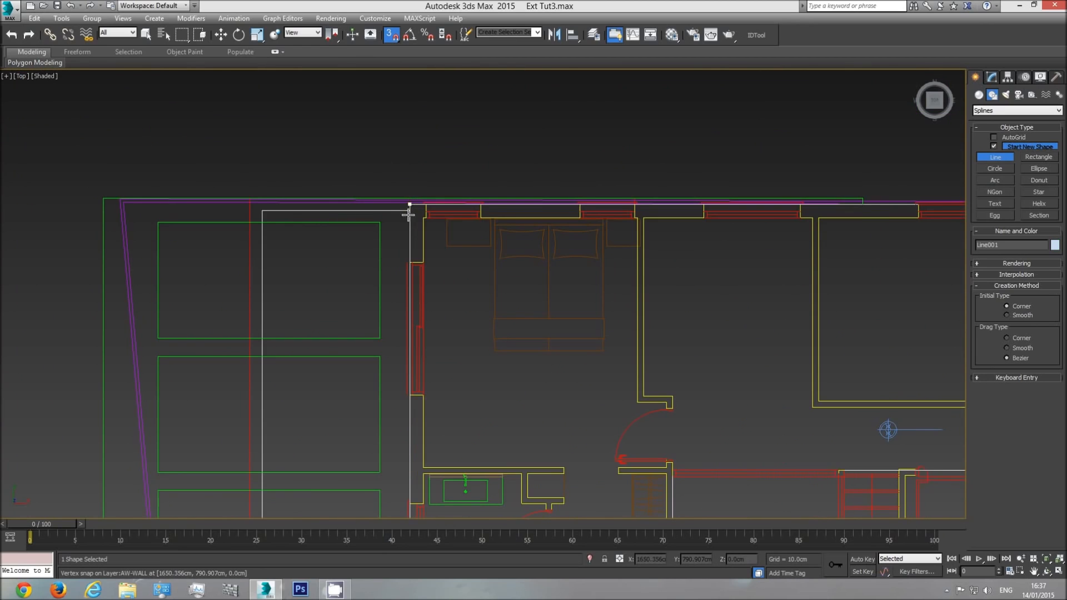
{"action": "left_click", "coordinate": [410, 262]}
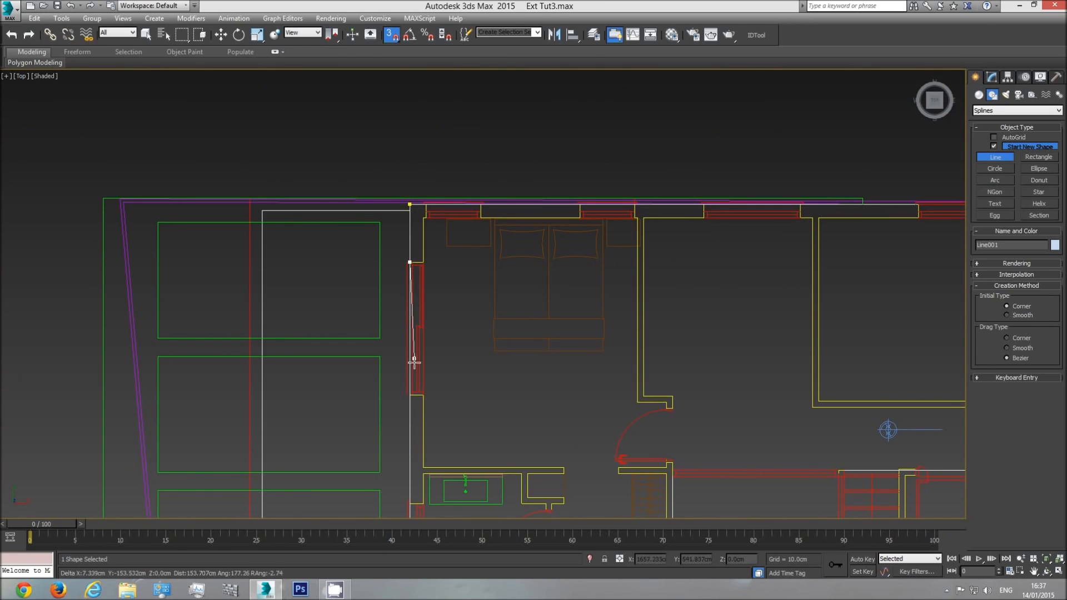
{"action": "left_click", "coordinate": [409, 395]}
Step: Continue the line down the left outer wall, snapping vertices at the upper bathroom window's edges and the lower bathroom window's top edge
{"action": "middle_click_drag", "start_coordinate": [409, 395], "coordinate": [413, 226]}
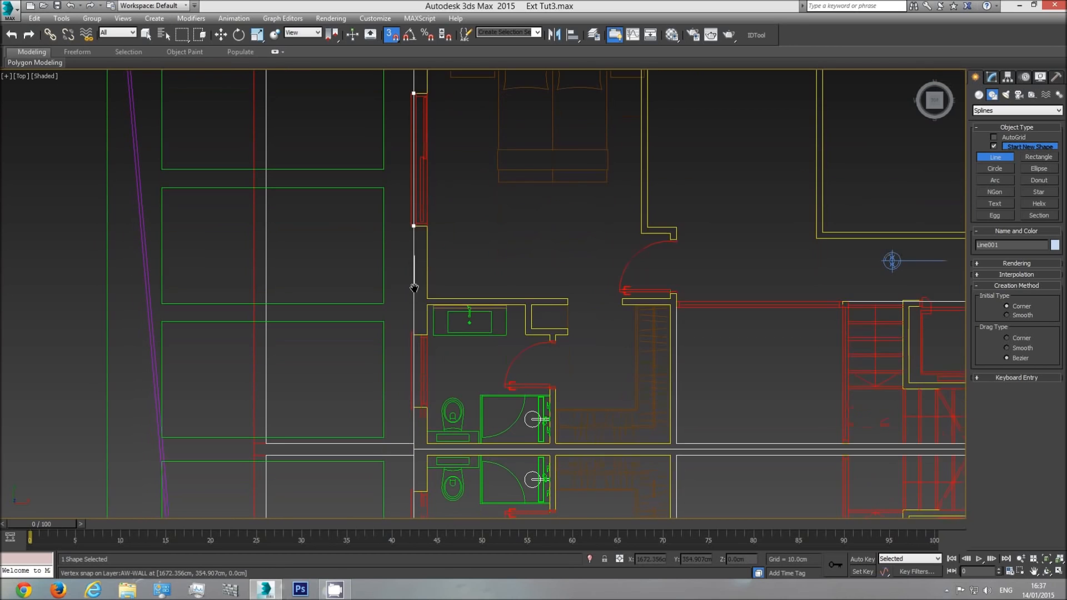
{"action": "left_click", "coordinate": [414, 334]}
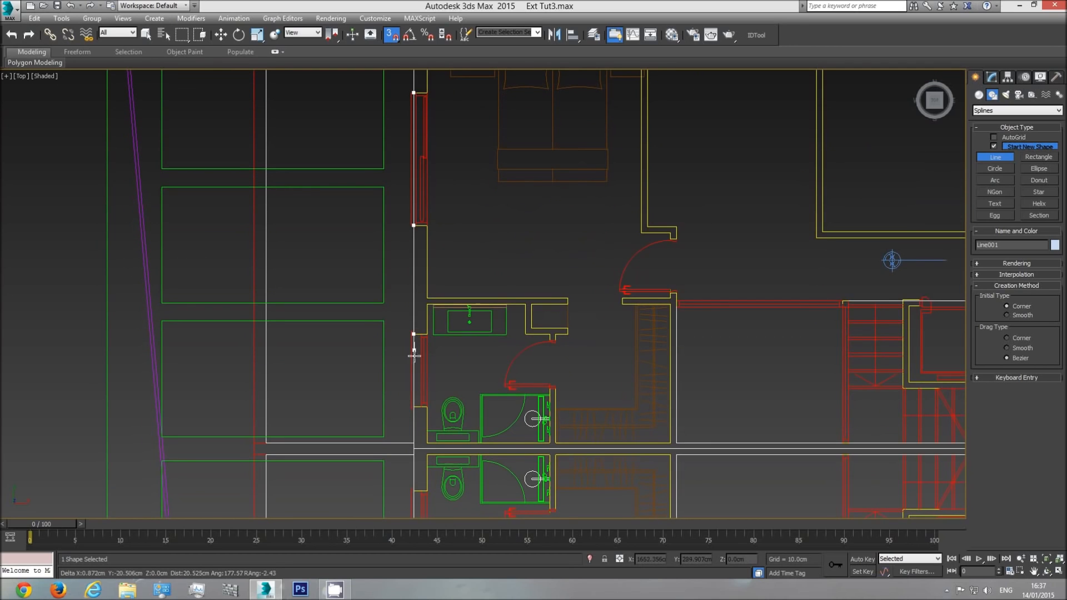
{"action": "left_click", "coordinate": [414, 407]}
{"action": "middle_click_drag", "start_coordinate": [414, 495], "coordinate": [424, 365]}
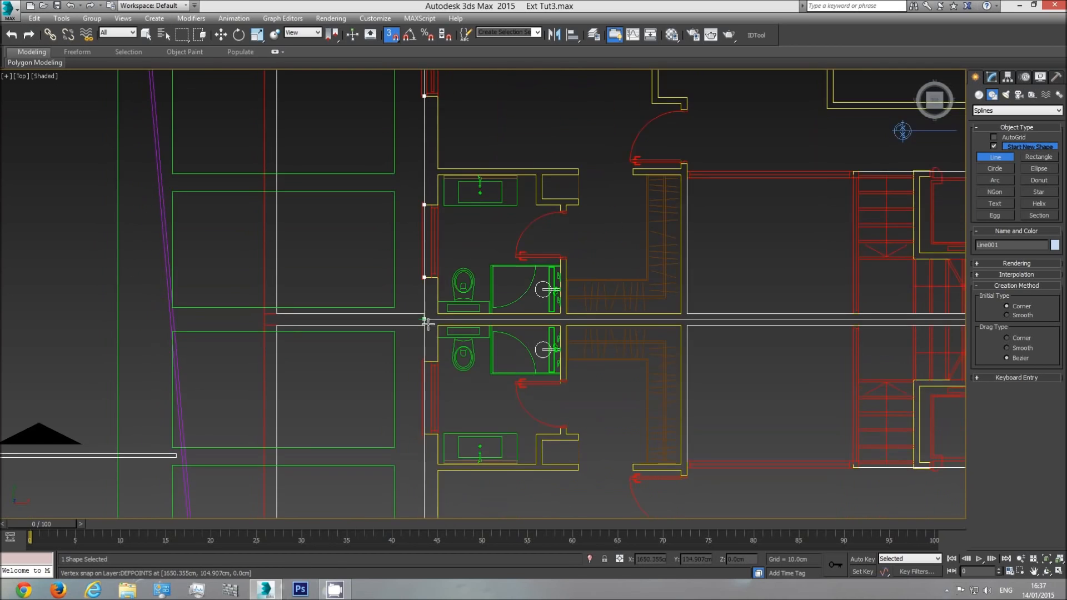
{"action": "left_click", "coordinate": [425, 362]}
Step: Extend the line past the lower bedroom window and around the lower-left outer corner to the bottom wall's first window opening
{"action": "middle_click_drag", "start_coordinate": [449, 443], "coordinate": [442, 255]}
{"action": "left_click", "coordinate": [417, 354]}
{"action": "middle_click_drag", "start_coordinate": [418, 489], "coordinate": [415, 361]}
{"action": "left_click", "coordinate": [414, 361]}
{"action": "left_click", "coordinate": [414, 417]}
{"action": "left_click", "coordinate": [431, 417]}
Step: Trace the line along the bottom outer wall, snapping vertices at both edges of the second and third window openings
{"action": "scroll", "coordinate": [486, 420], "scroll_direction": "up", "scroll_amount": 8}
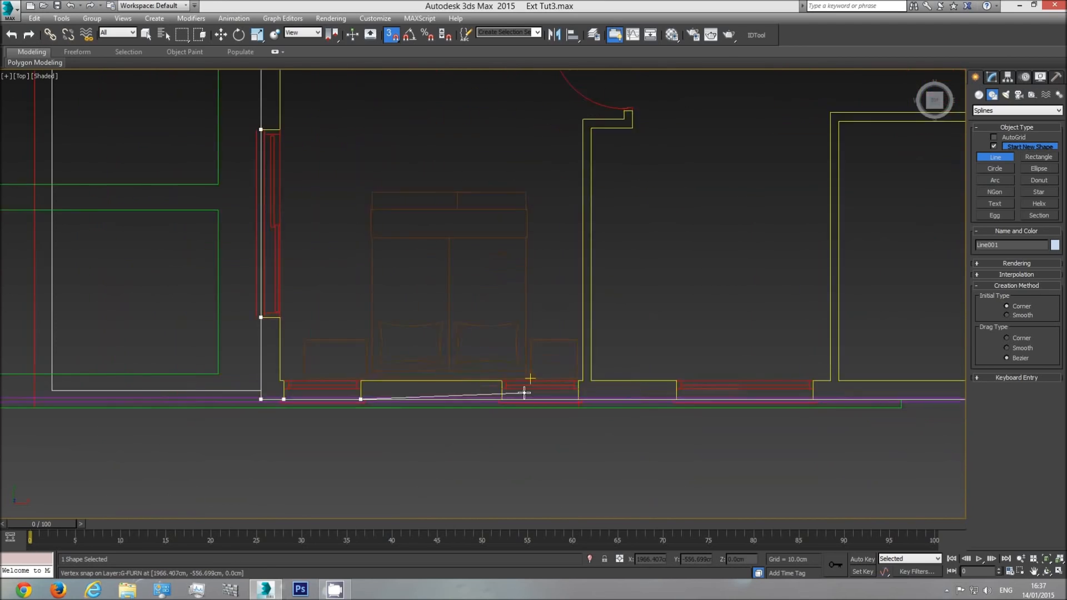
{"action": "left_click", "coordinate": [480, 405]}
{"action": "left_click", "coordinate": [633, 405]}
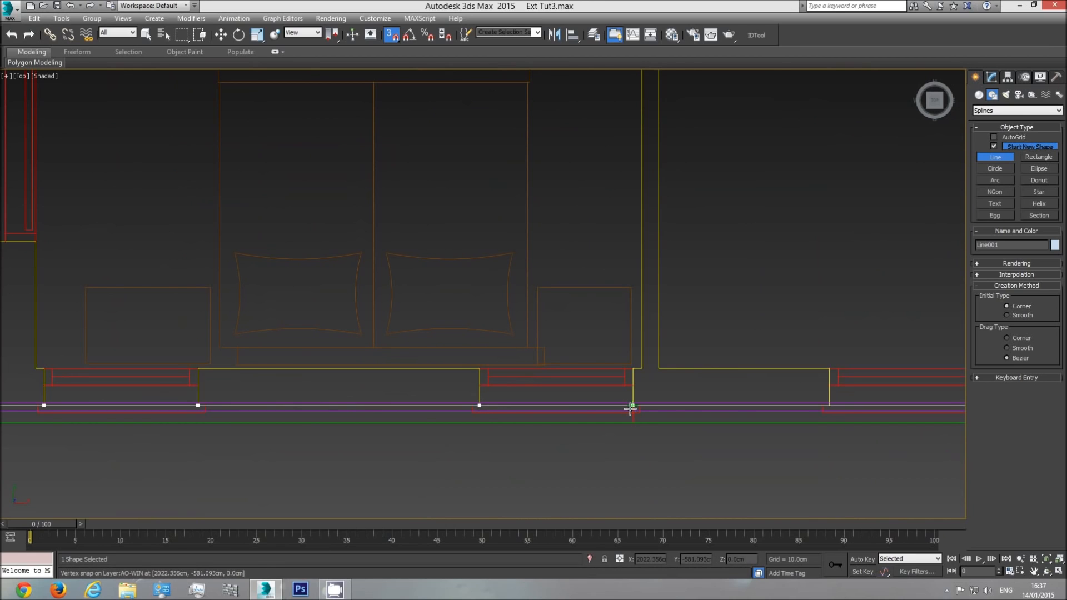
{"action": "left_click", "coordinate": [829, 404]}
{"action": "middle_click_drag", "start_coordinate": [874, 395], "coordinate": [436, 388]}
{"action": "left_click", "coordinate": [656, 401]}
Step: Continue the line along the bottom outer wall with vertices at both edges of the fourth window and the small bathroom window
{"action": "middle_click_drag", "start_coordinate": [815, 386], "coordinate": [435, 395]}
{"action": "left_click", "coordinate": [590, 406]}
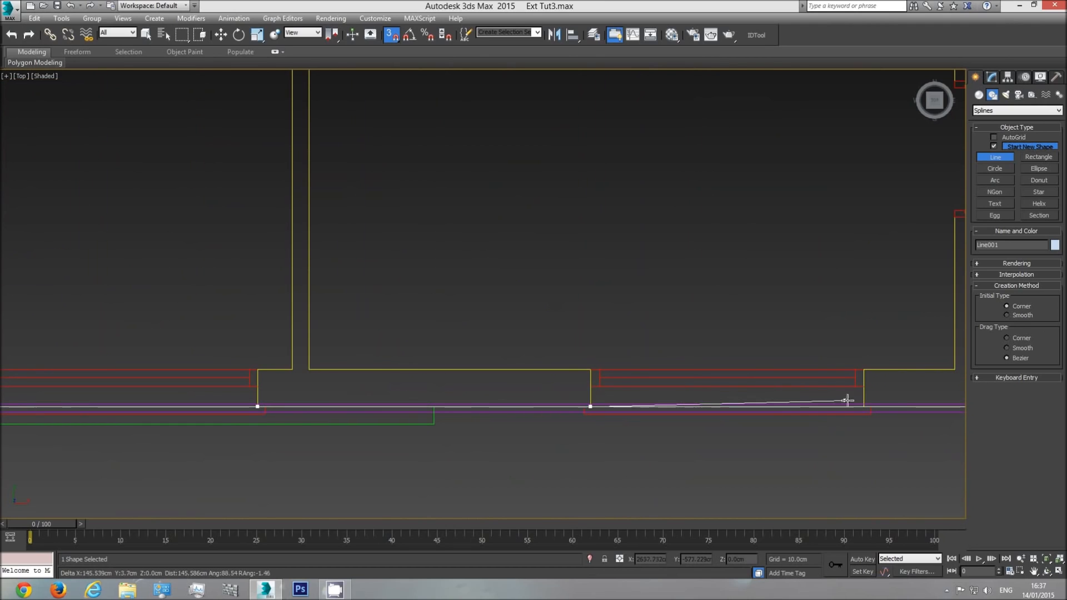
{"action": "left_click", "coordinate": [864, 406]}
{"action": "middle_click_drag", "start_coordinate": [887, 388], "coordinate": [436, 400]}
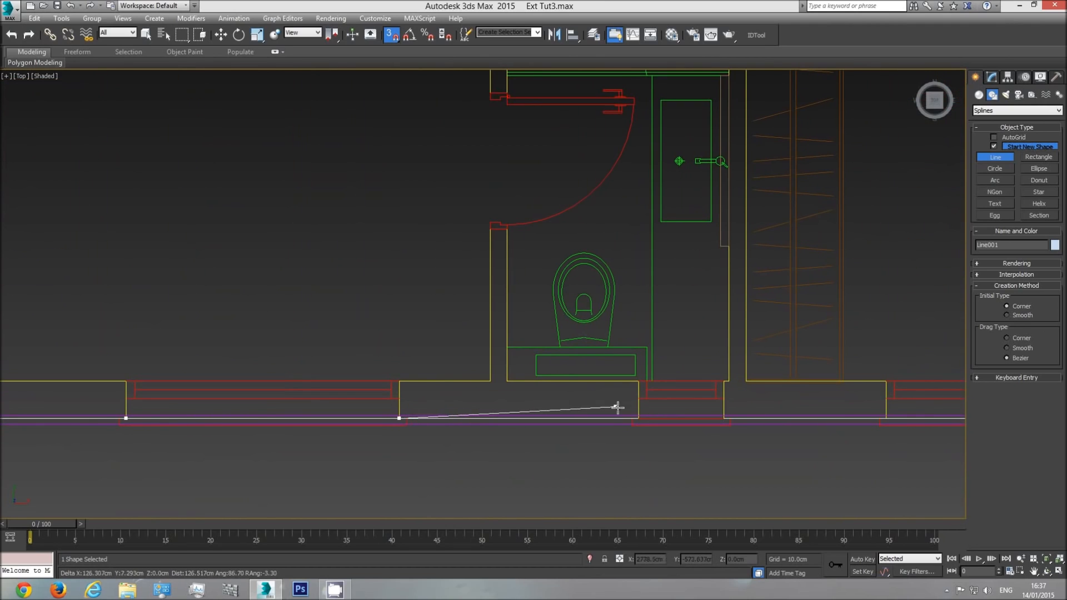
{"action": "left_click", "coordinate": [638, 418]}
{"action": "left_click", "coordinate": [723, 418]}
Step: Add line vertices at both edges of the last window opening on the bottom outer wall
{"action": "middle_click_drag", "start_coordinate": [806, 400], "coordinate": [605, 400]}
{"action": "left_click", "coordinate": [629, 412]}
{"action": "middle_click_drag", "start_coordinate": [786, 398], "coordinate": [419, 398]}
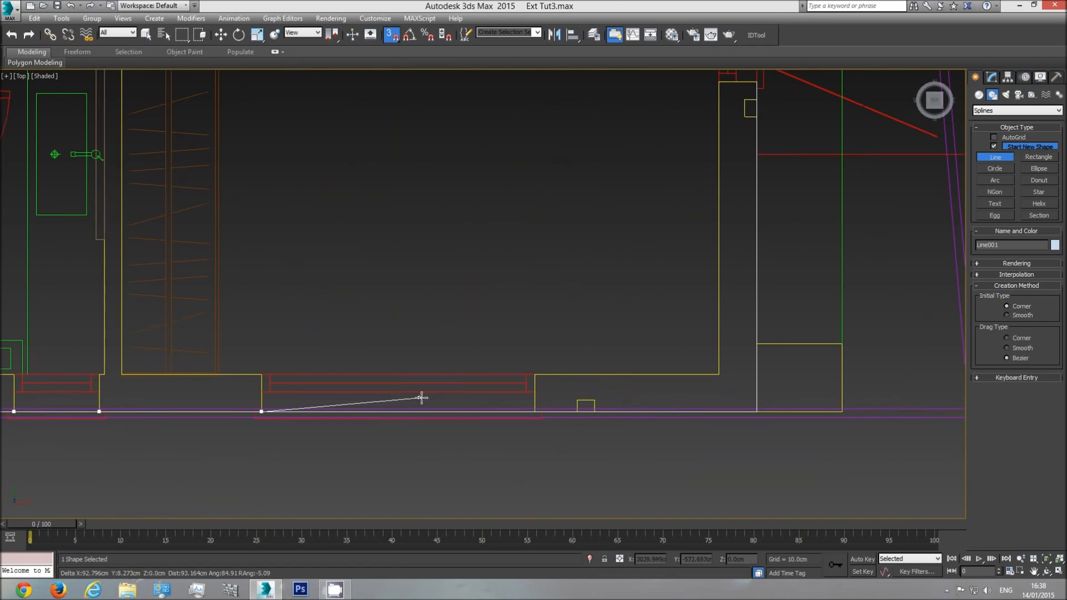
{"action": "left_click", "coordinate": [535, 411]}
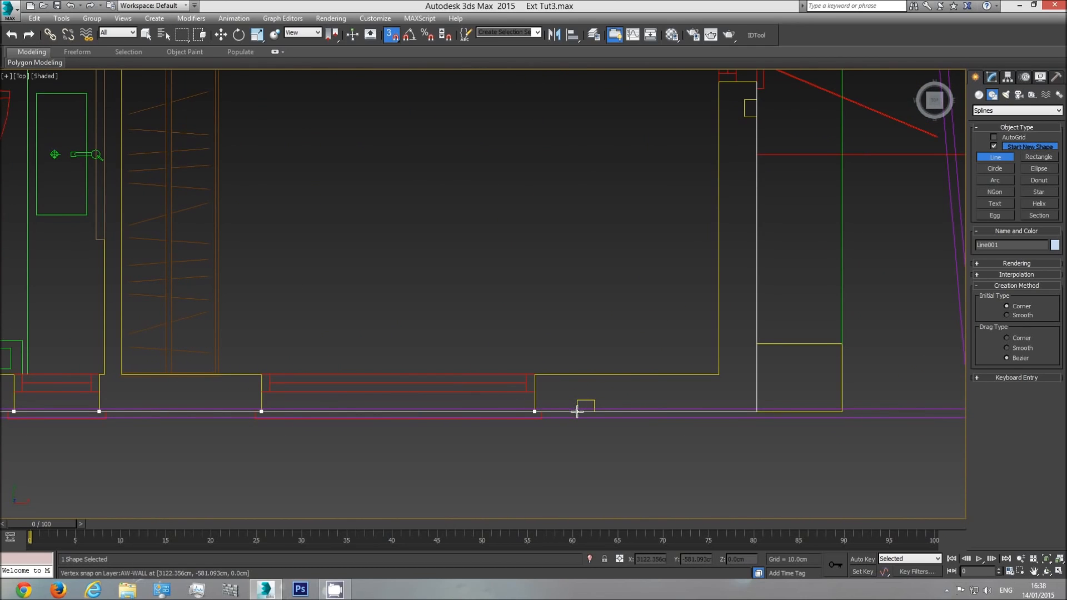
Step: Continue the line around the small square recess in the bottom outer wall and the rectangular projection at the lower-right corner
{"action": "left_click", "coordinate": [577, 400]}
{"action": "left_click", "coordinate": [594, 400]}
{"action": "left_click", "coordinate": [594, 411]}
{"action": "left_click", "coordinate": [842, 411]}
{"action": "left_click", "coordinate": [841, 344]}
{"action": "left_click", "coordinate": [756, 343]}
Step: Trace up the right outer wall, snapping vertices around its small square recess and at both edges of the lower opening
{"action": "left_click", "coordinate": [756, 117]}
{"action": "left_click", "coordinate": [744, 117]}
{"action": "middle_click_drag", "start_coordinate": [754, 87], "coordinate": [754, 310]}
{"action": "left_click", "coordinate": [753, 304]}
{"action": "middle_click_drag", "start_coordinate": [744, 159], "coordinate": [723, 383]}
{"action": "left_click", "coordinate": [729, 265]}
Step: Turn the line at the lower bathroom's outer corner and add vertices at both edges of its window opening
{"action": "middle_click_drag", "start_coordinate": [720, 151], "coordinate": [685, 467]}
{"action": "left_click", "coordinate": [696, 239]}
{"action": "middle_click_drag", "start_coordinate": [659, 247], "coordinate": [662, 364]}
{"action": "left_click", "coordinate": [630, 363]}
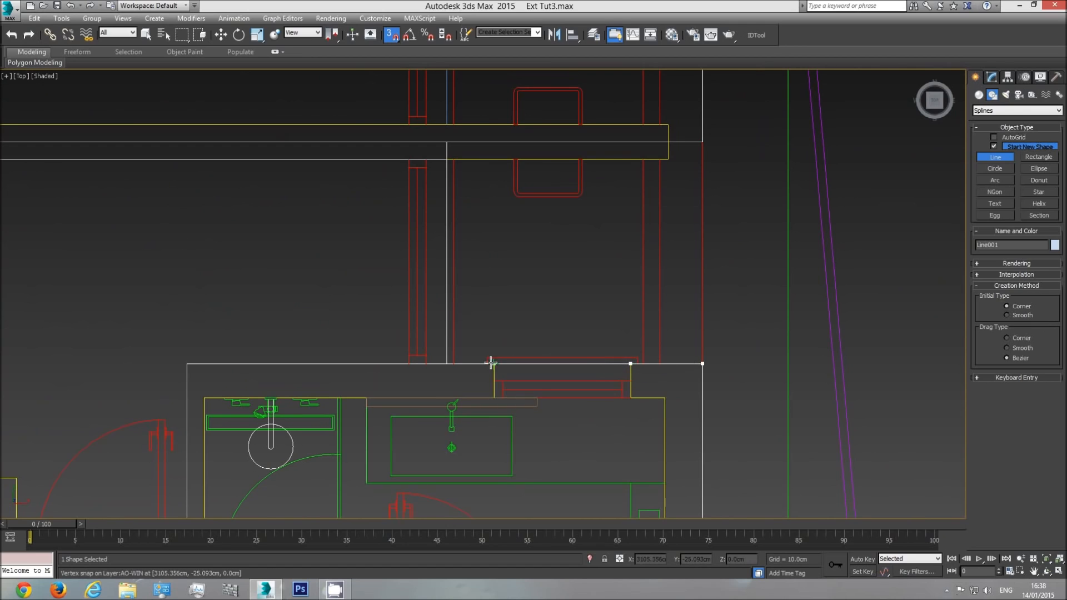
{"action": "left_click", "coordinate": [494, 363]}
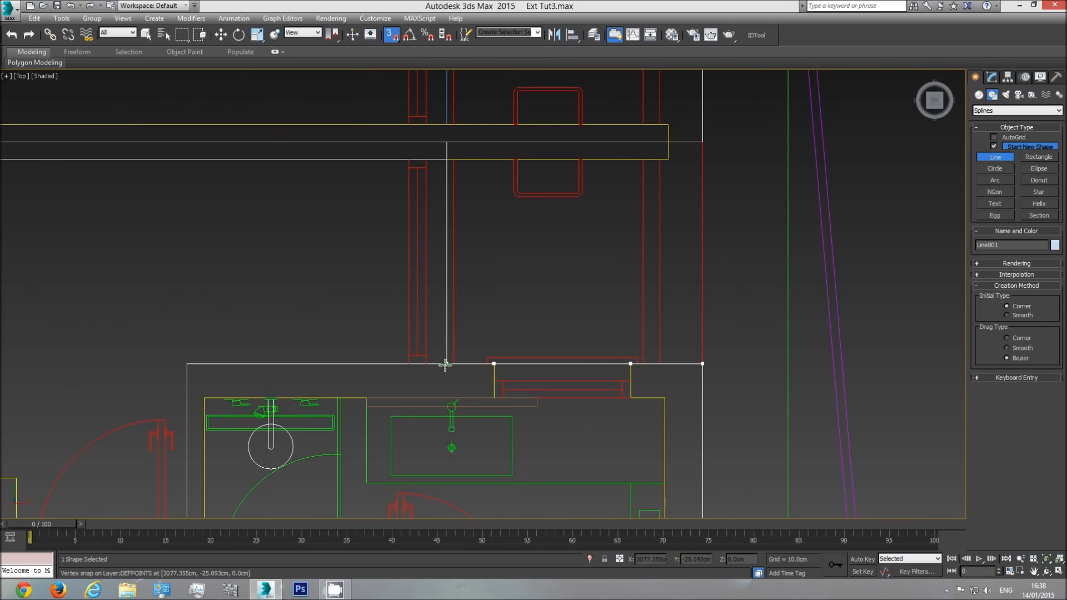
Step: Trace along the back of the balcony recess and around the projecting end of the central party wall
{"action": "left_click", "coordinate": [447, 159]}
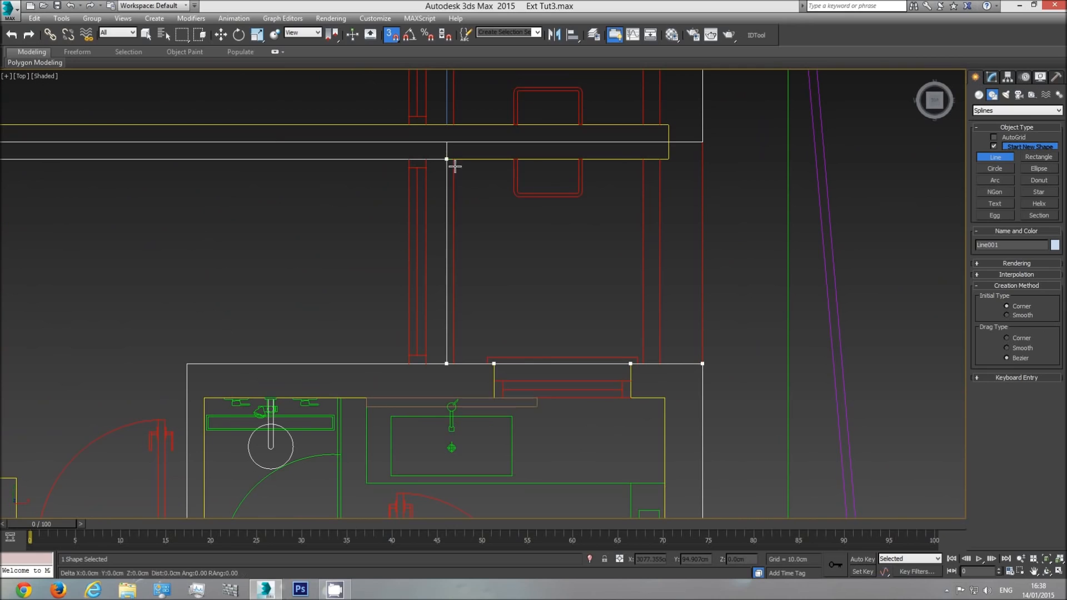
{"action": "left_click", "coordinate": [668, 159]}
{"action": "left_click", "coordinate": [668, 125]}
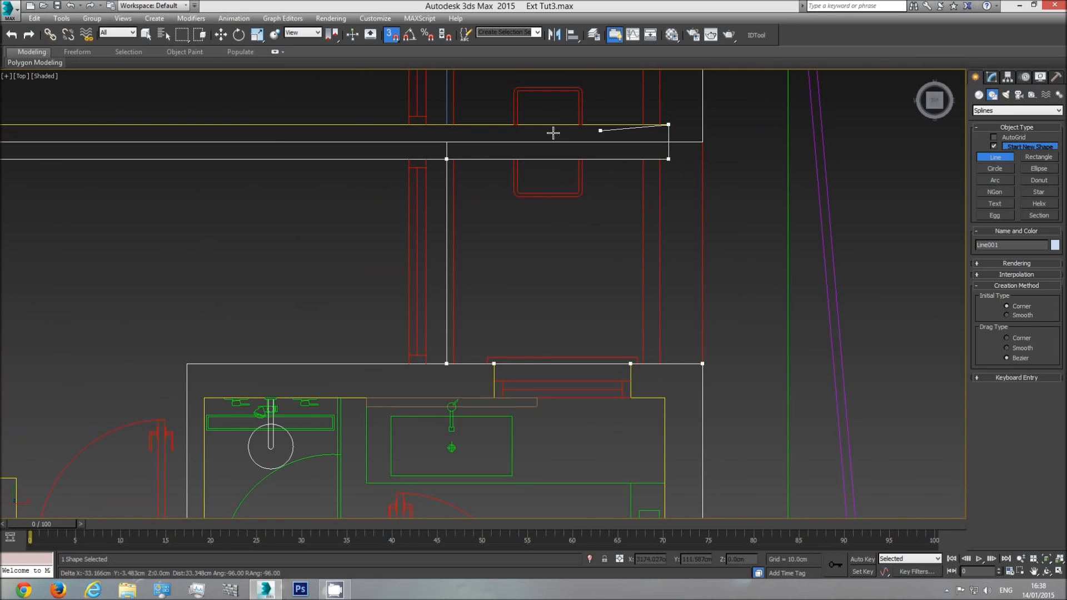
{"action": "left_click", "coordinate": [447, 124]}
Step: Extend the line to the upper bathroom's wall, with vertices at both edges of its window and at the outer corner
{"action": "middle_click_drag", "start_coordinate": [471, 102], "coordinate": [478, 312]}
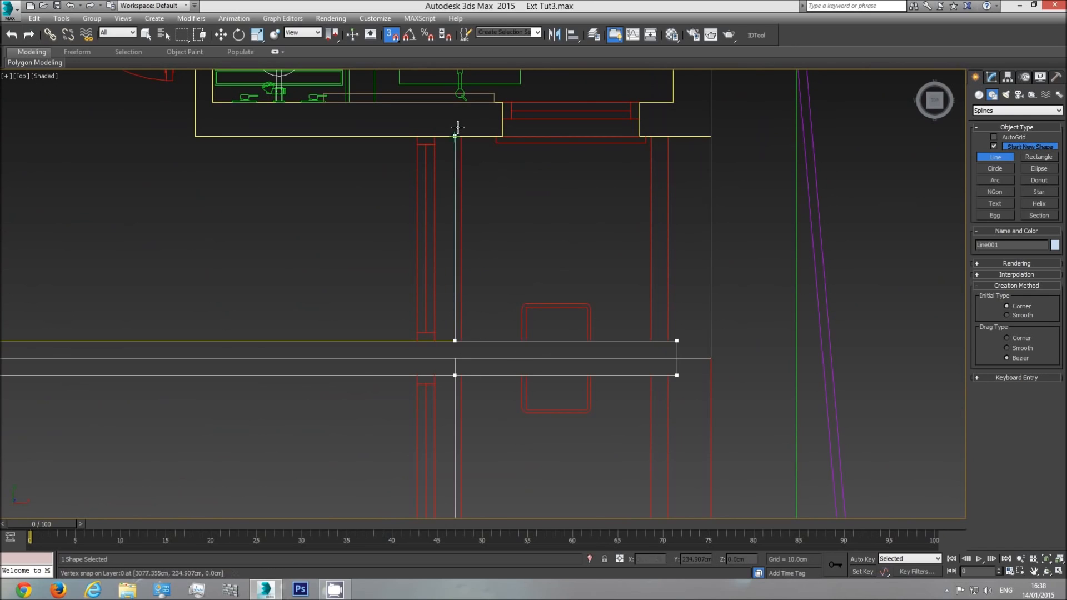
{"action": "left_click", "coordinate": [502, 135]}
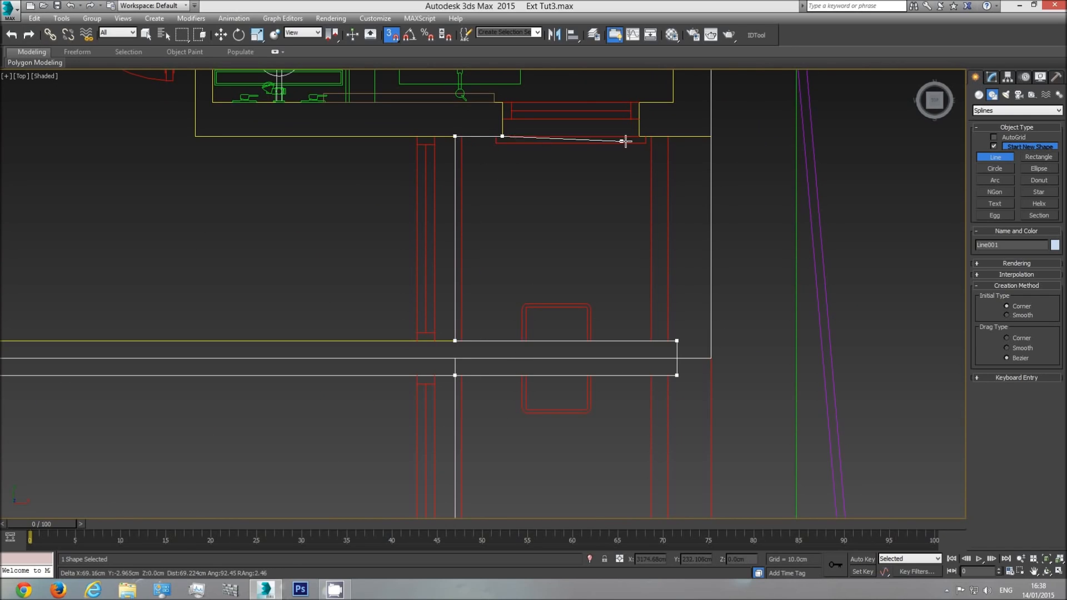
{"action": "left_click", "coordinate": [638, 135]}
{"action": "middle_click_drag", "start_coordinate": [711, 118], "coordinate": [692, 500]}
Step: Trace the right outer wall past the upper opening and the small square recess to the upper-right corner
{"action": "left_click", "coordinate": [688, 168]}
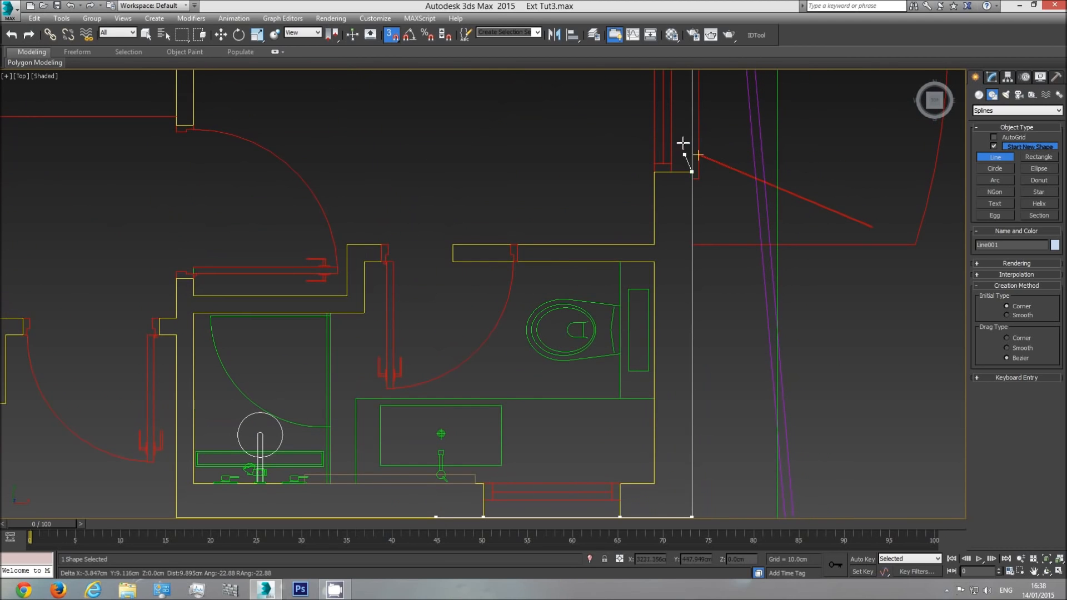
{"action": "middle_click_drag", "start_coordinate": [683, 143], "coordinate": [671, 440]}
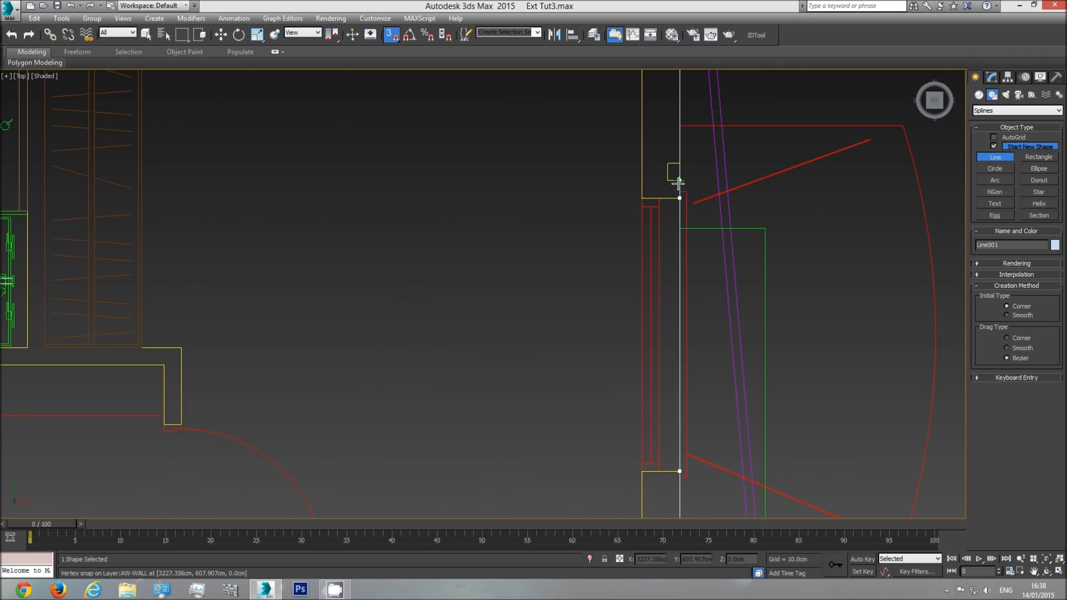
{"action": "mouse_move", "coordinate": [677, 164]}
{"action": "middle_mouse_down"}
{"action": "mouse_move", "coordinate": [661, 305]}
{"action": "mouse_move", "coordinate": [662, 178]}
{"action": "middle_mouse_up"}
{"action": "left_click", "coordinate": [668, 111]}
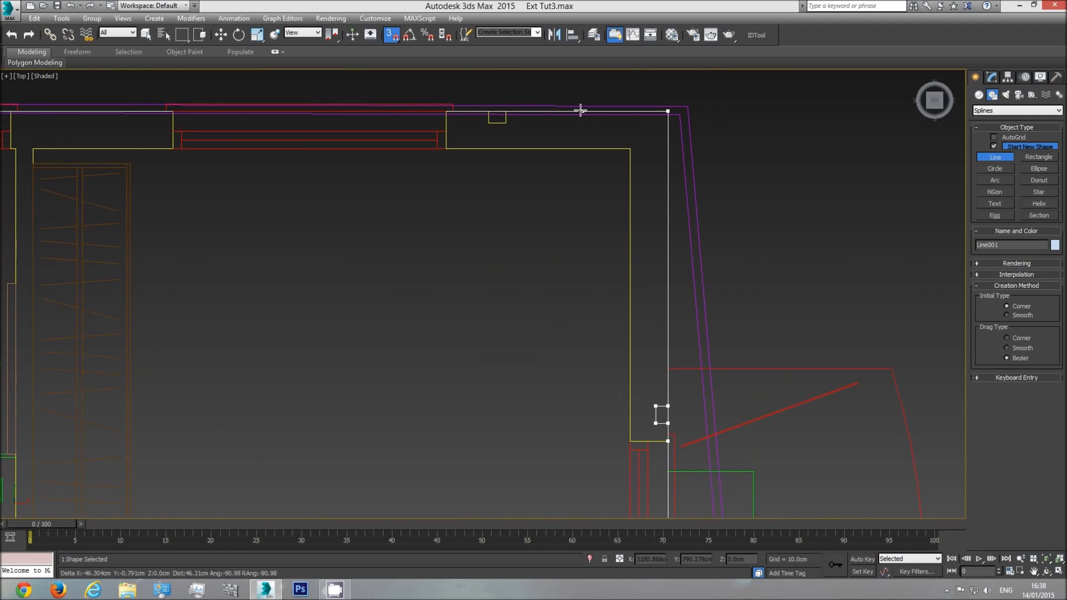
Step: Trace the top outer wall around its small square recess and add vertices at both edges of the first window opening
{"action": "left_click", "coordinate": [507, 128]}
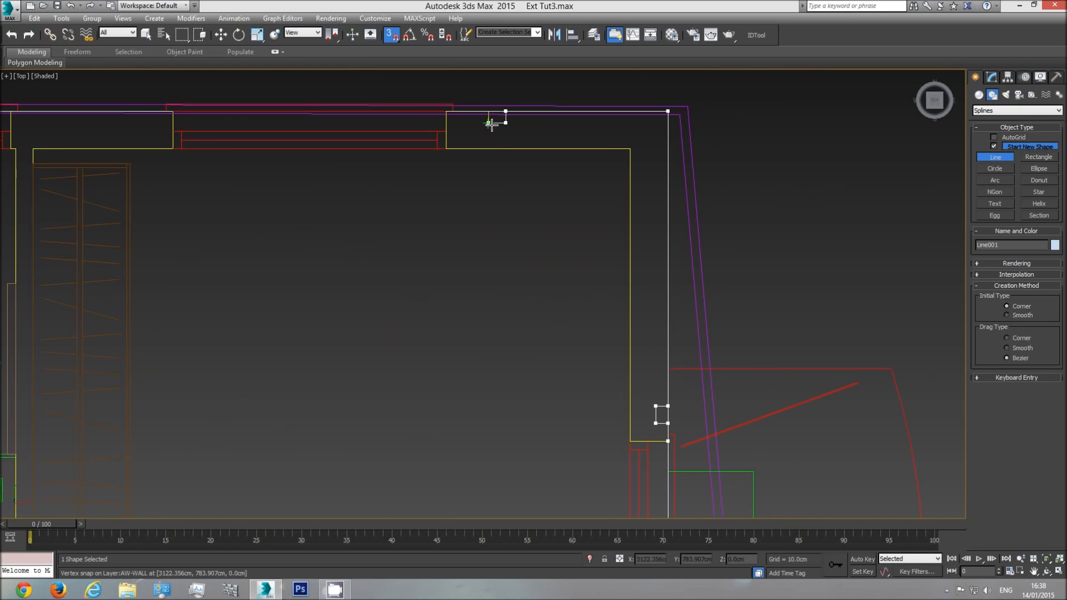
{"action": "left_click", "coordinate": [490, 124]}
{"action": "left_click", "coordinate": [490, 114]}
{"action": "left_click", "coordinate": [443, 111]}
{"action": "left_click", "coordinate": [172, 112]}
Step: Continue along the top outer wall with vertices at both edges of the small bathroom window and the next wide window
{"action": "middle_click_drag", "start_coordinate": [116, 132], "coordinate": [696, 233]}
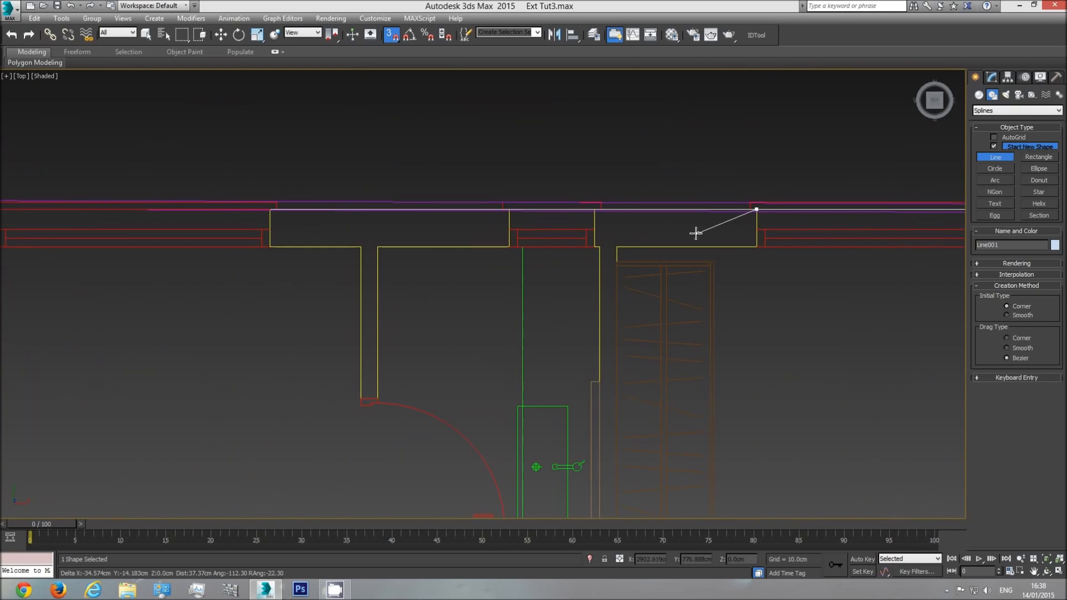
{"action": "left_click", "coordinate": [594, 211]}
{"action": "left_click", "coordinate": [509, 211]}
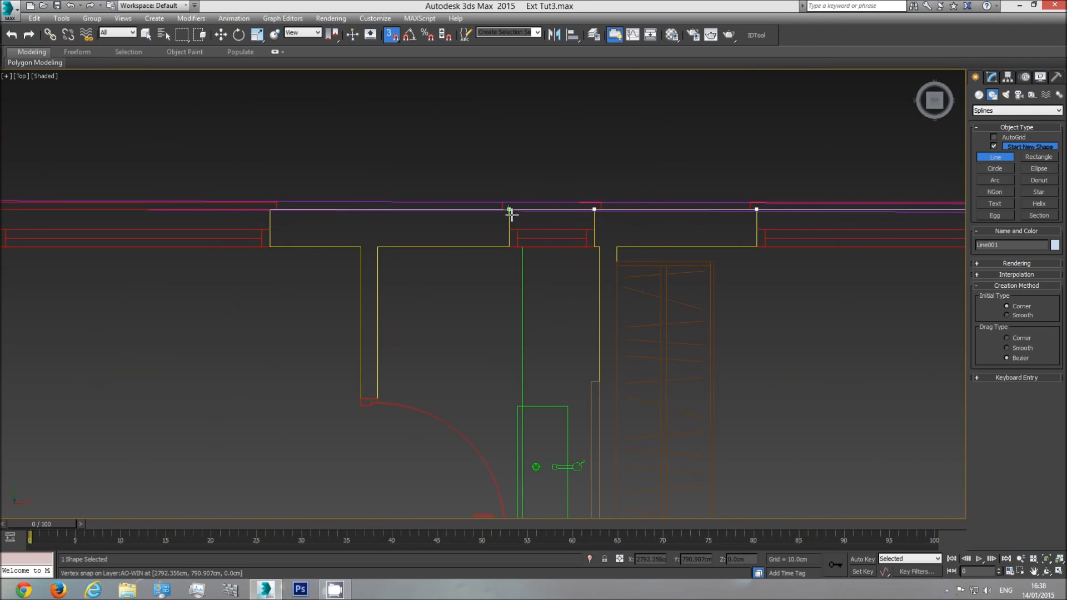
{"action": "left_click", "coordinate": [270, 211]}
{"action": "middle_click_drag", "start_coordinate": [215, 245], "coordinate": [874, 274]}
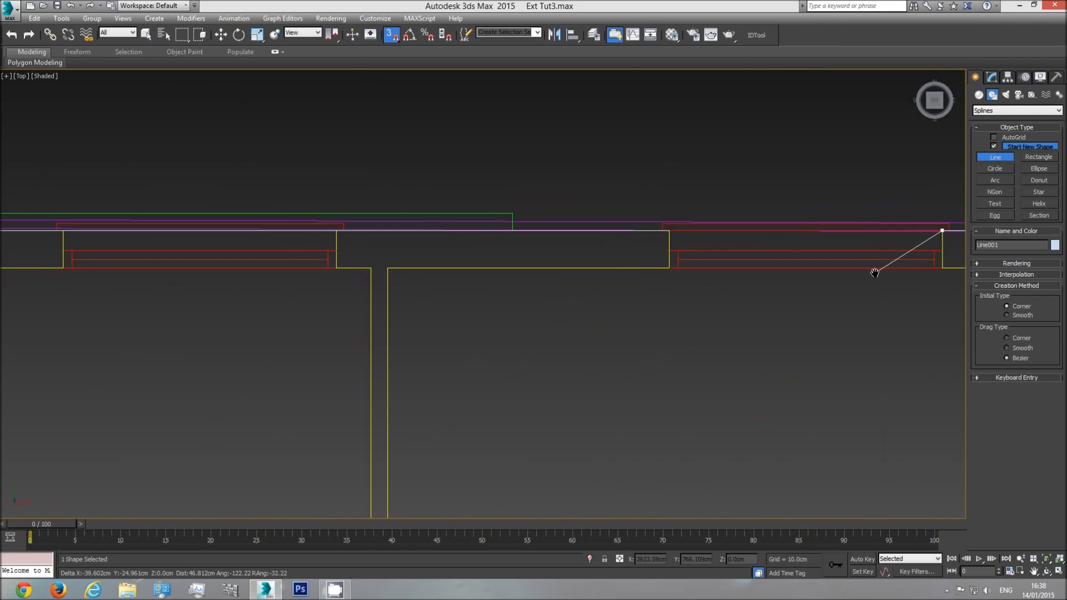
{"action": "left_click", "coordinate": [668, 232]}
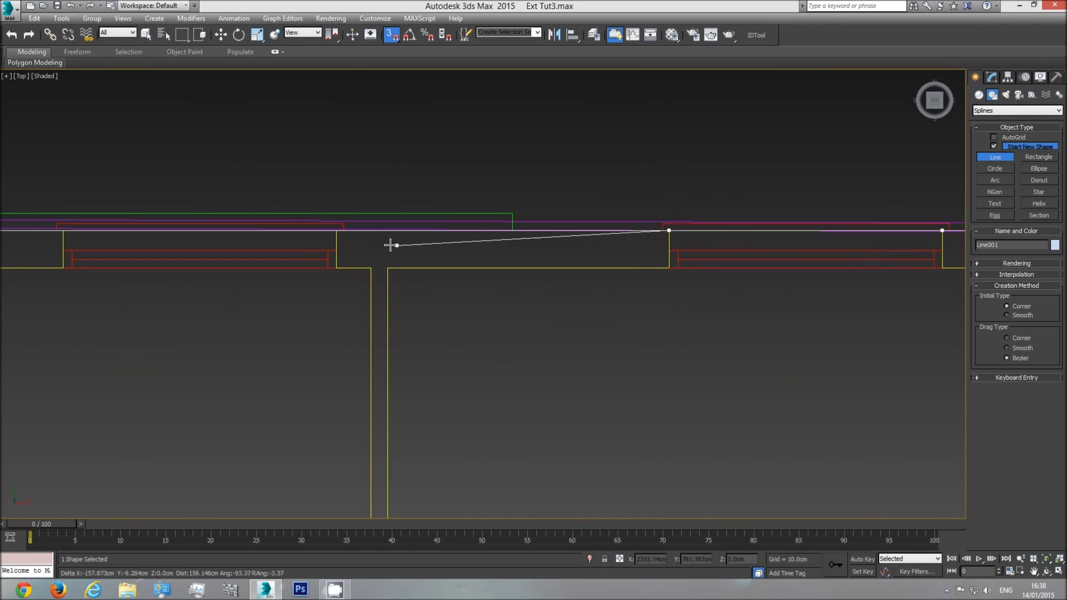
Step: Add line vertices at both edges of the following wide window and the first narrow bedroom window on the top wall
{"action": "left_click", "coordinate": [331, 234]}
{"action": "left_click", "coordinate": [60, 235]}
{"action": "middle_click_drag", "start_coordinate": [43, 262], "coordinate": [560, 292]}
{"action": "left_click", "coordinate": [384, 261]}
{"action": "left_click", "coordinate": [231, 262]}
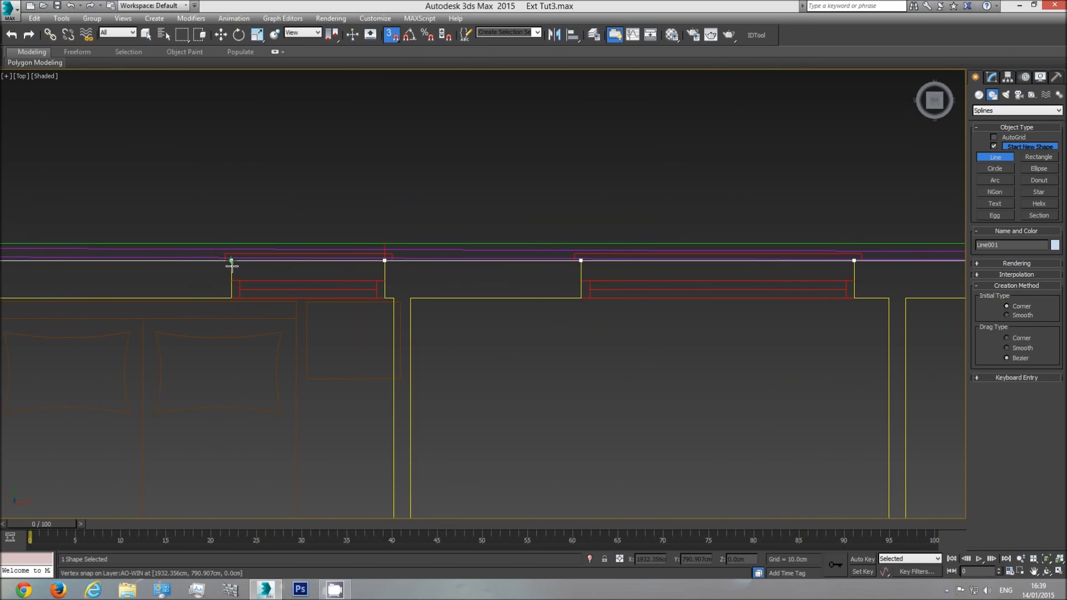
Step: Add vertices at both edges of the last top-wall window and close the spline at its starting corner
{"action": "middle_click_drag", "start_coordinate": [168, 280], "coordinate": [626, 305]}
{"action": "left_click", "coordinate": [412, 288]}
{"action": "left_click", "coordinate": [257, 287]}
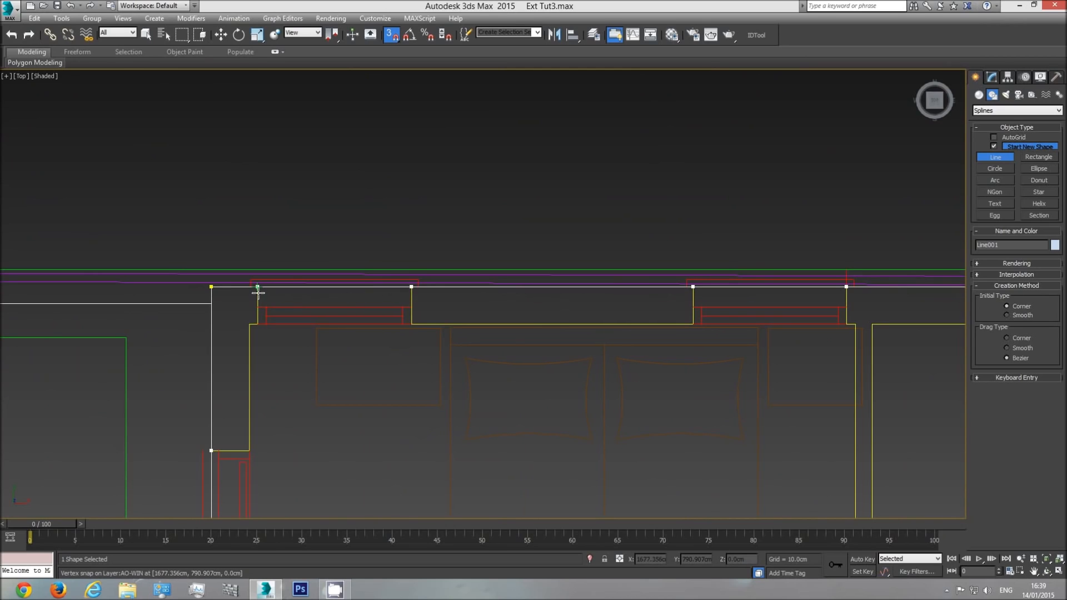
{"action": "left_click", "coordinate": [211, 287]}
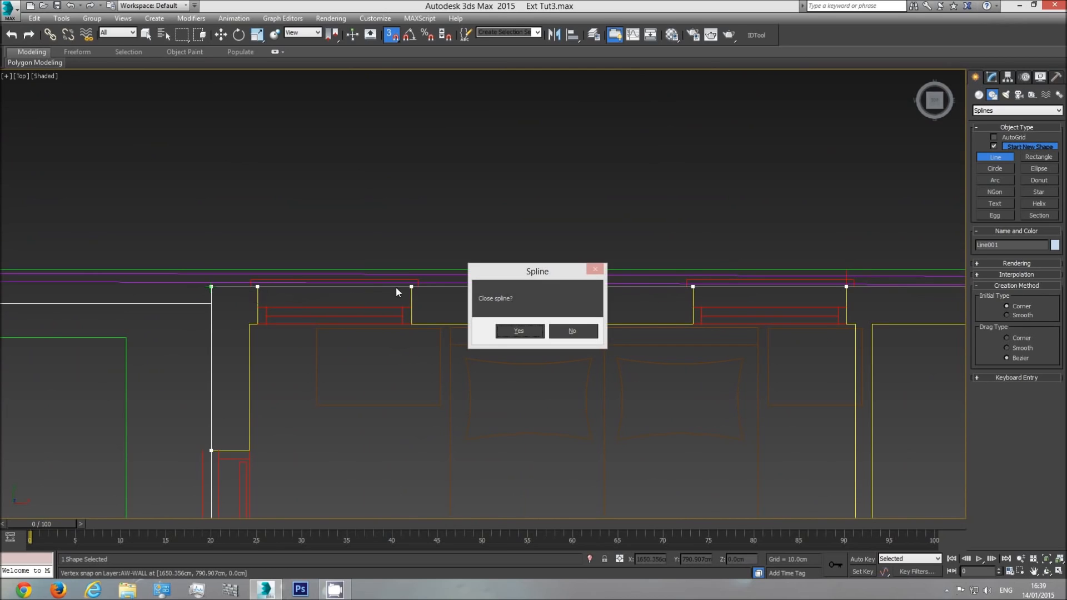
{"action": "left_click", "coordinate": [508, 333]}
Step: Examine the elevation drawings of the house for the upper storey's walls and openings
{"action": "scroll", "coordinate": [615, 337], "scroll_direction": "down", "scroll_amount": 8}
{"action": "scroll", "coordinate": [615, 380], "scroll_direction": "up", "scroll_amount": 5}
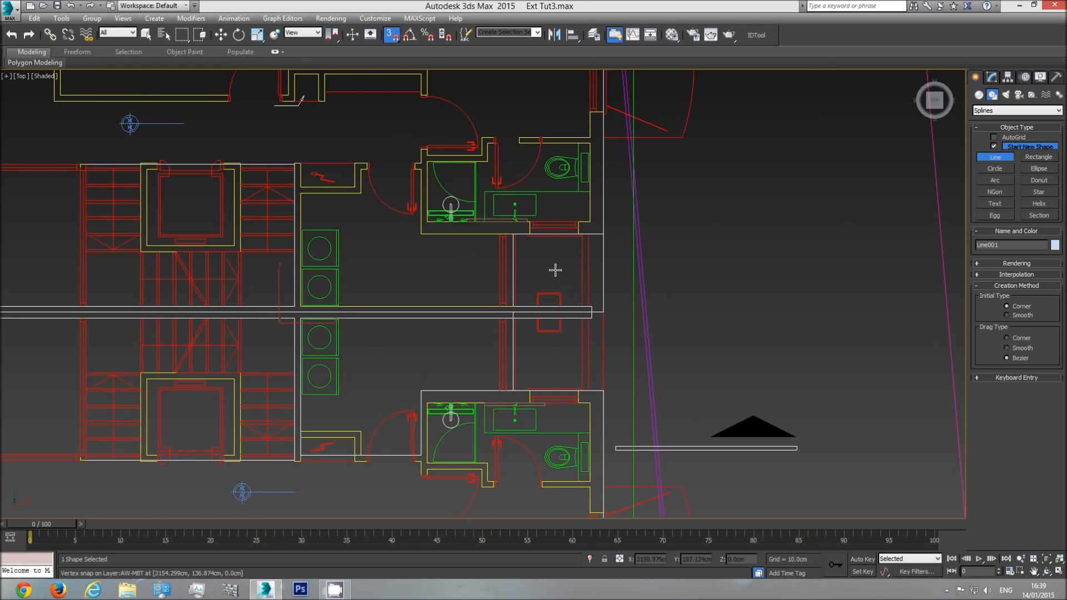
{"action": "middle_click_drag", "start_coordinate": [439, 335], "coordinate": [657, 343]}
{"action": "scroll", "coordinate": [657, 343], "scroll_direction": "down", "scroll_amount": 6}
{"action": "middle_click_drag", "start_coordinate": [211, 370], "coordinate": [602, 336]}
{"action": "scroll", "coordinate": [602, 336], "scroll_direction": "down", "scroll_amount": 2}
{"action": "middle_click_drag", "start_coordinate": [222, 352], "coordinate": [756, 323]}
{"action": "scroll", "coordinate": [757, 322], "scroll_direction": "down", "scroll_amount": 2}
{"action": "scroll", "coordinate": [287, 350], "scroll_direction": "down", "scroll_amount": 2}
{"action": "middle_click_drag", "start_coordinate": [345, 350], "coordinate": [948, 345]}
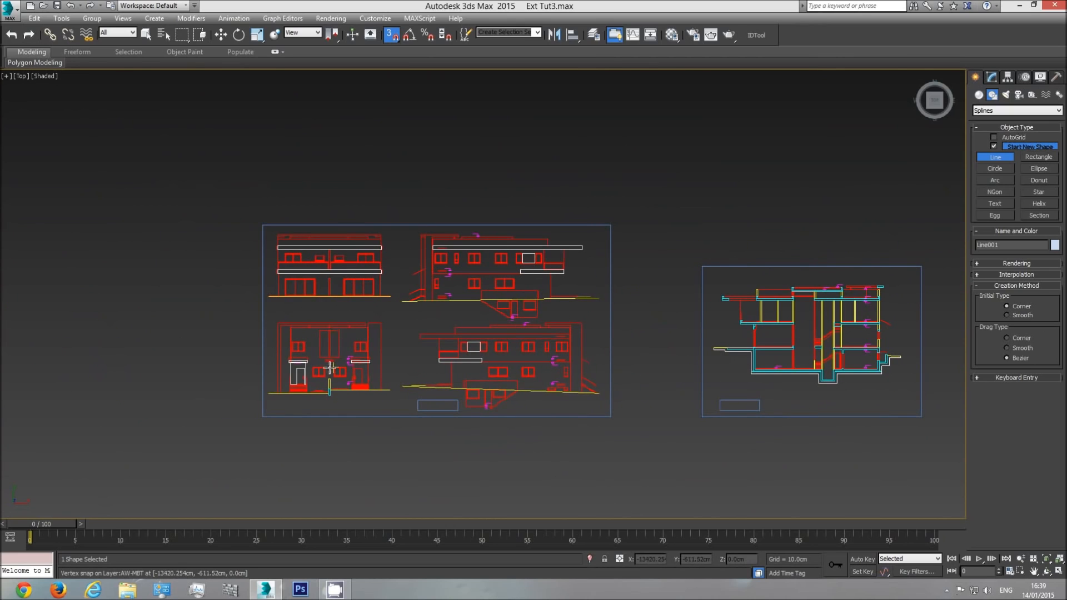
{"action": "scroll", "coordinate": [335, 369], "scroll_direction": "up", "scroll_amount": 5}
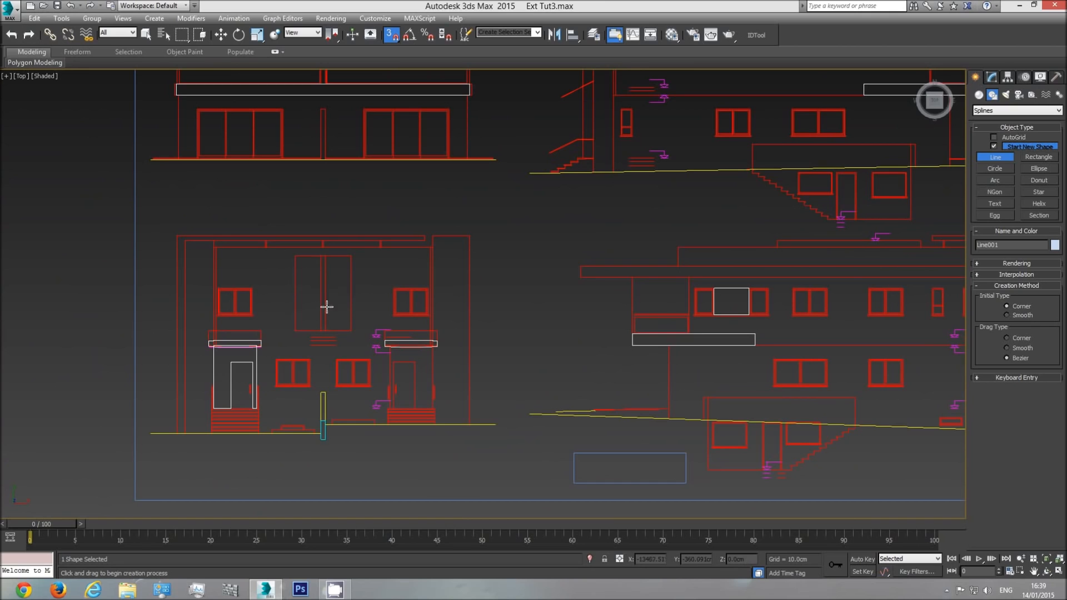
{"action": "scroll", "coordinate": [352, 307], "scroll_direction": "down", "scroll_amount": 3}
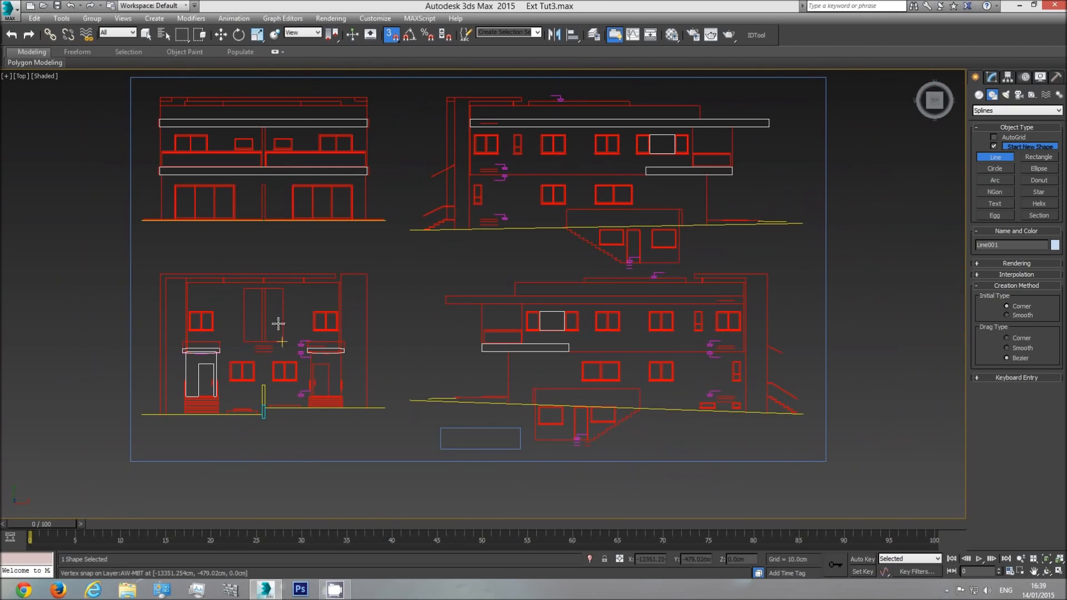
Step: Look over the row of floor and roof plans, ending at the traced upper-floor plan
{"action": "scroll", "coordinate": [238, 345], "scroll_direction": "down", "scroll_amount": 4}
{"action": "middle_click_drag", "start_coordinate": [634, 346], "coordinate": [271, 358]}
{"action": "scroll", "coordinate": [271, 359], "scroll_direction": "down", "scroll_amount": 2}
{"action": "middle_click_drag", "start_coordinate": [755, 342], "coordinate": [300, 344]}
{"action": "middle_click_drag", "start_coordinate": [831, 345], "coordinate": [445, 343]}
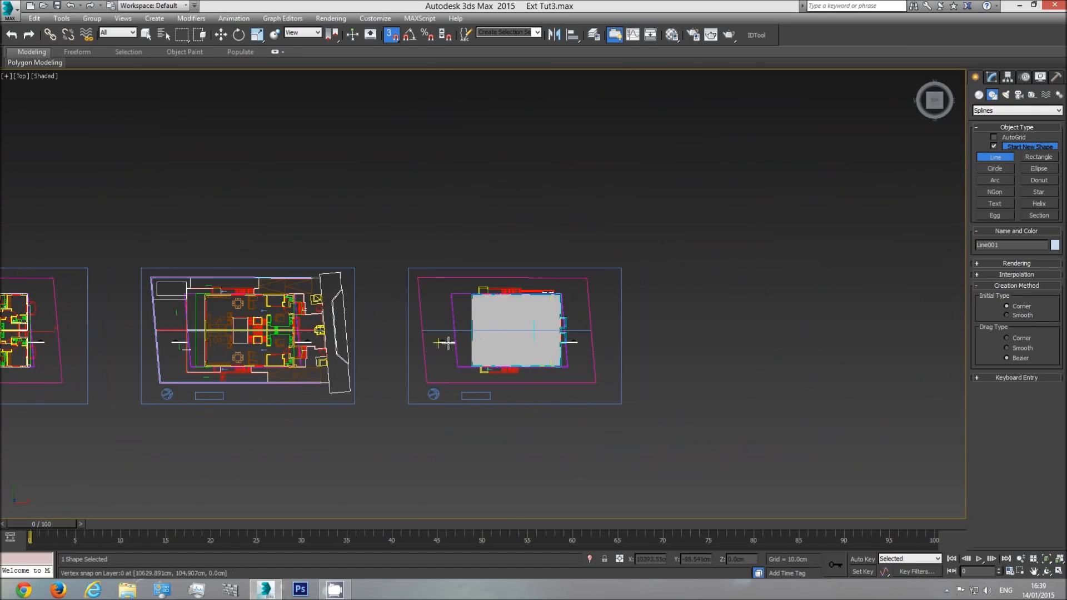
{"action": "middle_click_drag", "start_coordinate": [256, 340], "coordinate": [731, 340]}
{"action": "middle_click_drag", "start_coordinate": [367, 334], "coordinate": [458, 335]}
{"action": "scroll", "coordinate": [550, 340], "scroll_direction": "up", "scroll_amount": 4}
{"action": "scroll", "coordinate": [552, 343], "scroll_direction": "down", "scroll_amount": 3}
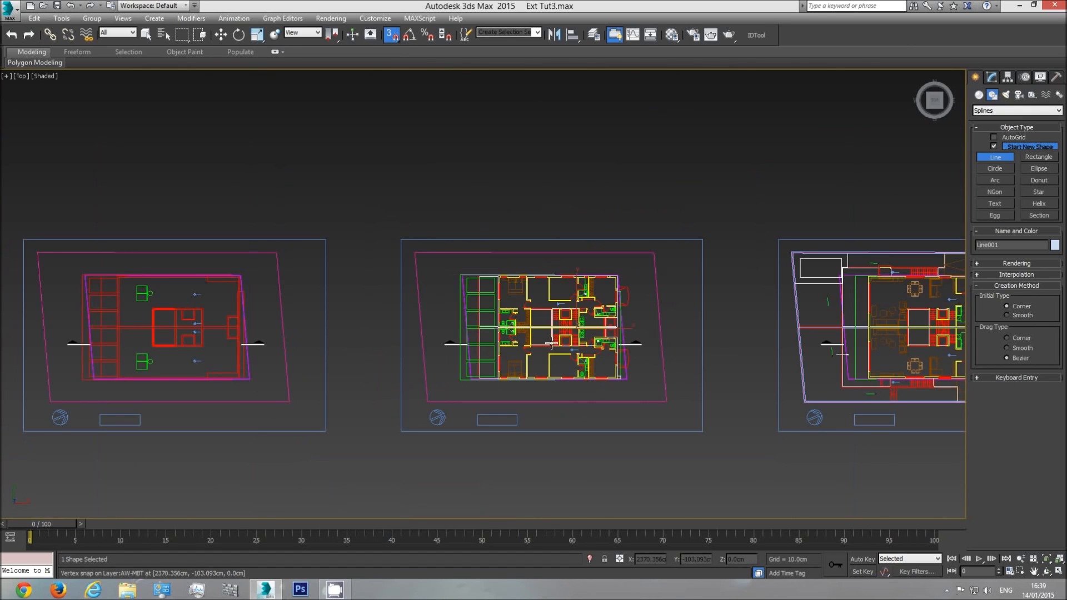
{"action": "scroll", "coordinate": [552, 343], "scroll_direction": "up", "scroll_amount": 2}
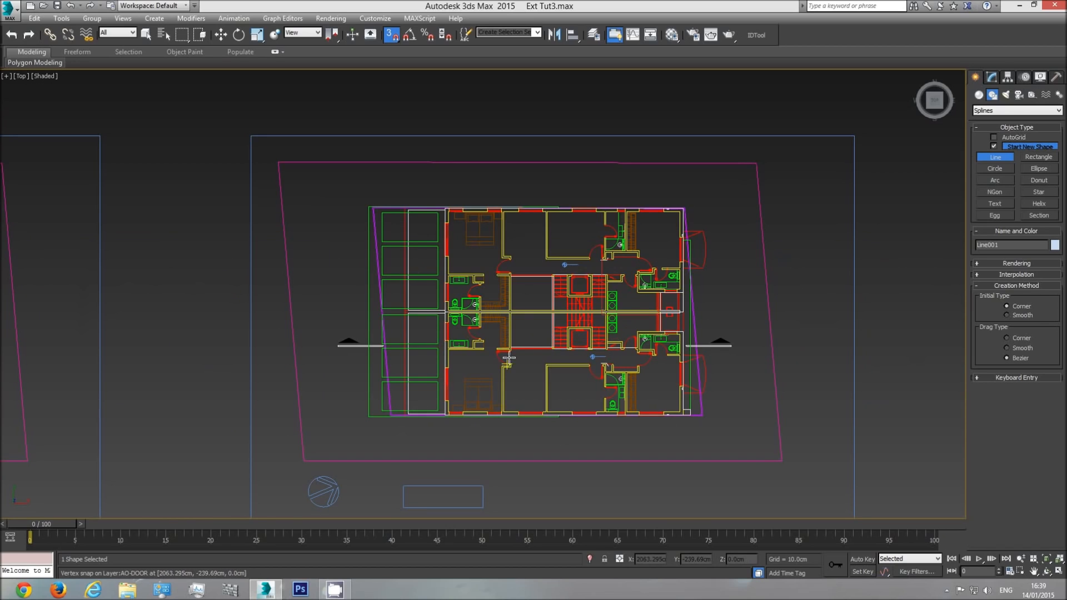
Step: Convert the closed outline to an Editable Poly and switch to the Perspective view
{"action": "right_click", "coordinate": [531, 331]}
{"action": "right_click", "coordinate": [532, 329]}
{"action": "mouse_move", "coordinate": [581, 439]}
{"action": "left_click", "coordinate": [685, 456]}
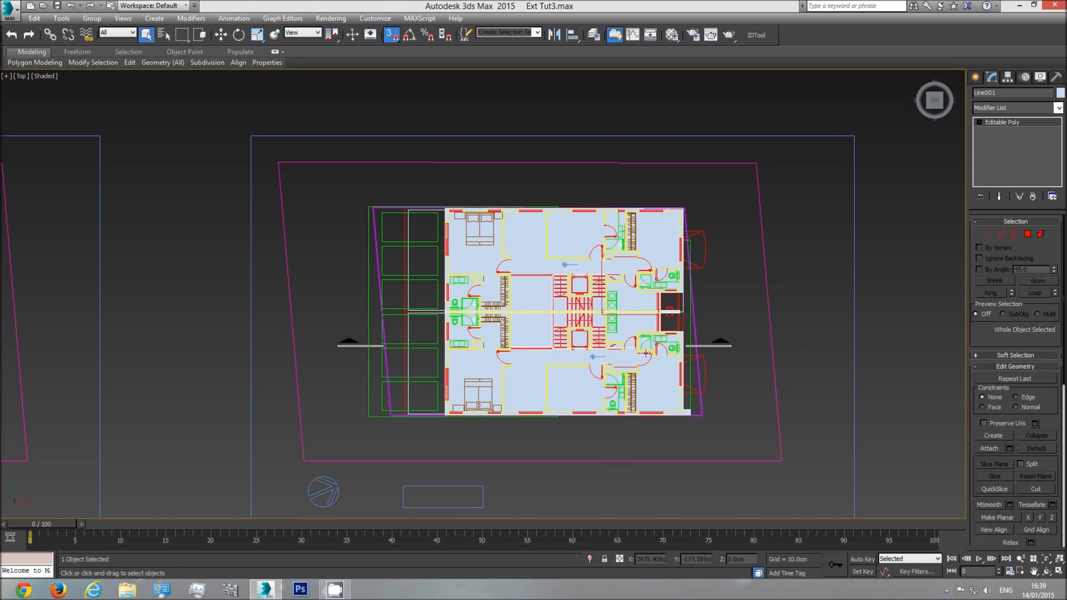
{"action": "key", "text": "p"}
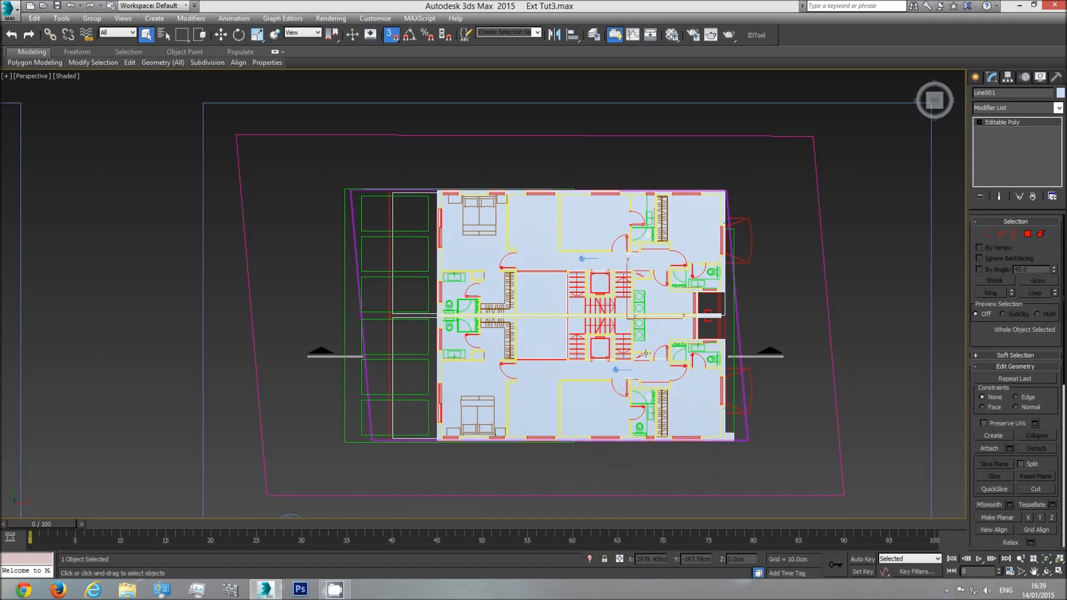
Step: Select the outer border of the floor polygon at Border level, seen from an angled view
{"action": "left_click", "coordinate": [1046, 571]}
{"action": "left_click_drag", "start_coordinate": [566, 330], "coordinate": [474, 337]}
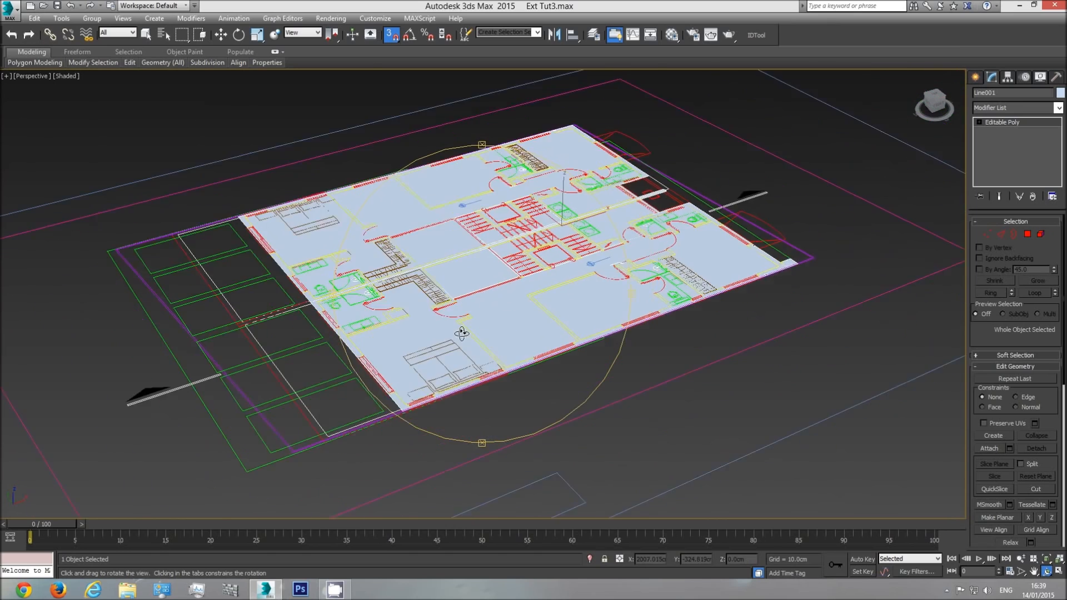
{"action": "scroll", "coordinate": [473, 337], "scroll_direction": "up", "scroll_amount": 4}
{"action": "left_click", "coordinate": [1014, 234]}
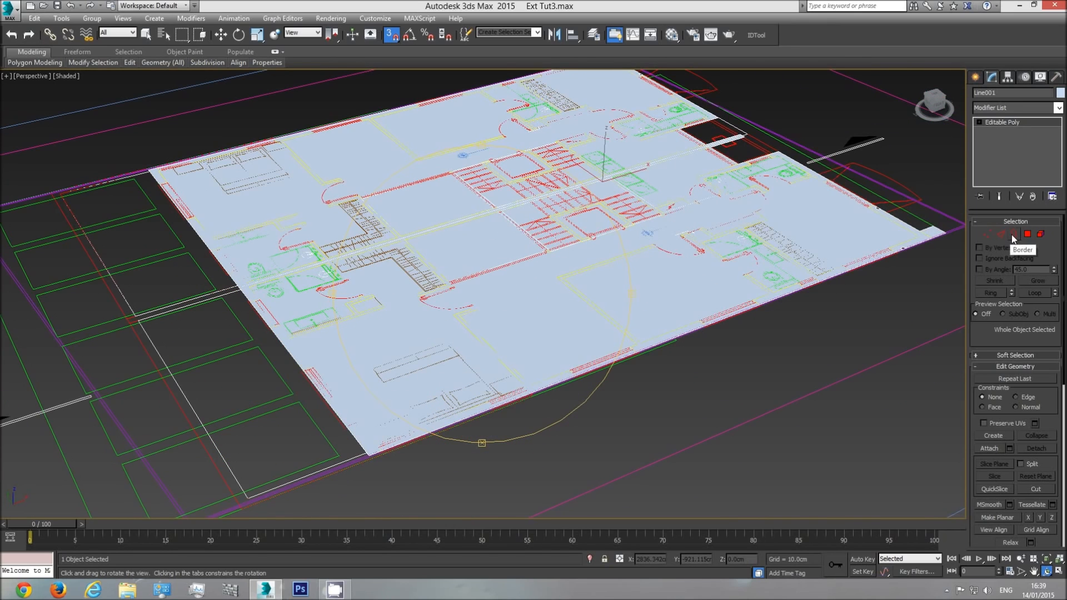
{"action": "left_click", "coordinate": [777, 299]}
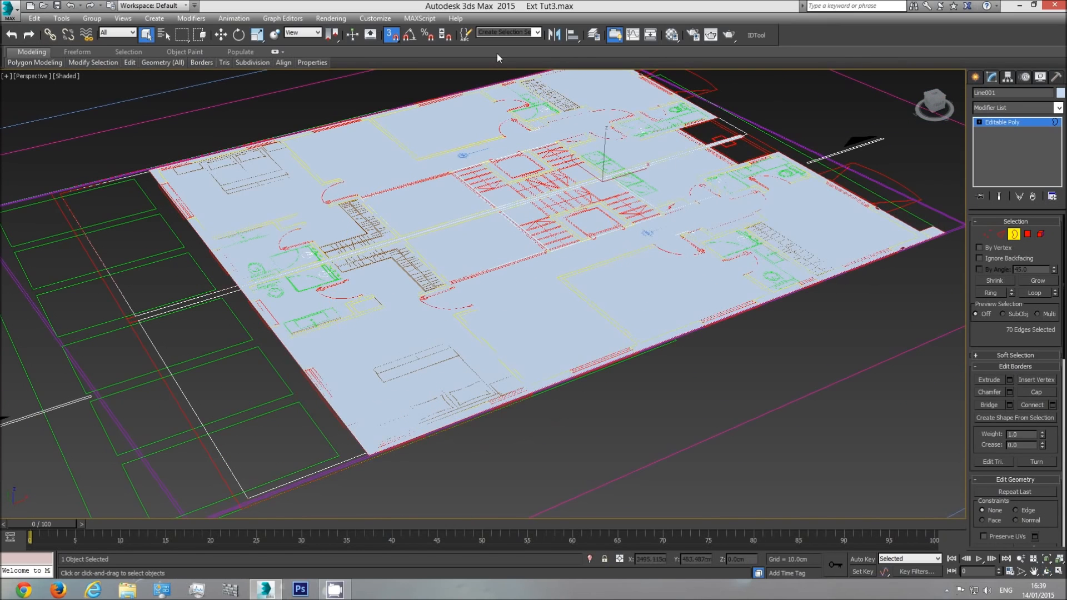
Step: Extrude the selected border straight up twice with Move, forming wall tiers up to about 164 cm and about 329 cm
{"action": "left_click", "coordinate": [225, 38]}
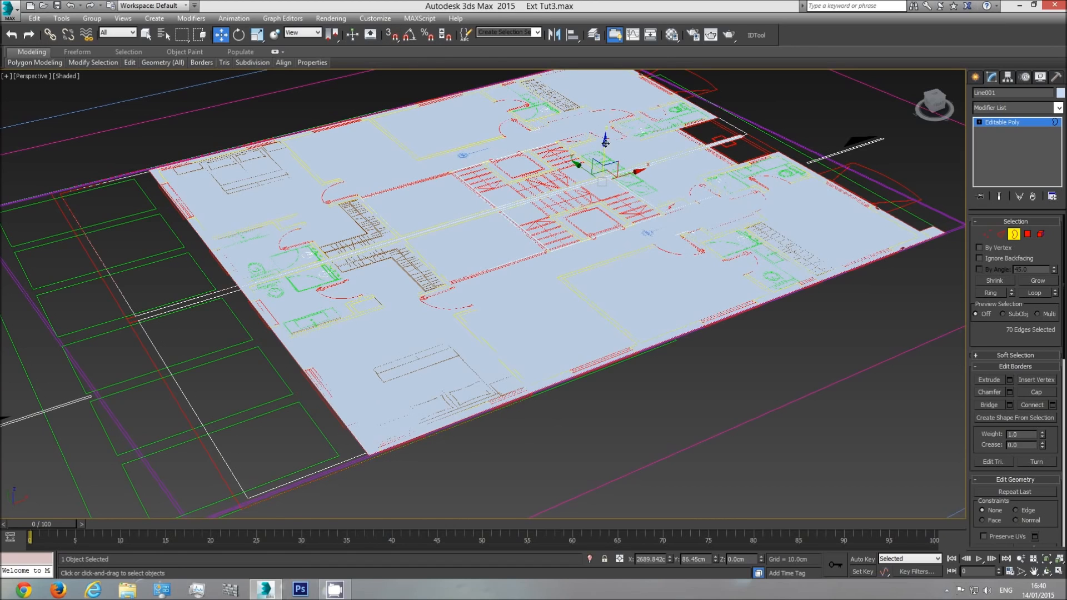
{"action": "left_click_drag", "start_coordinate": [602, 151], "coordinate": [606, 91], "text": "shift"}
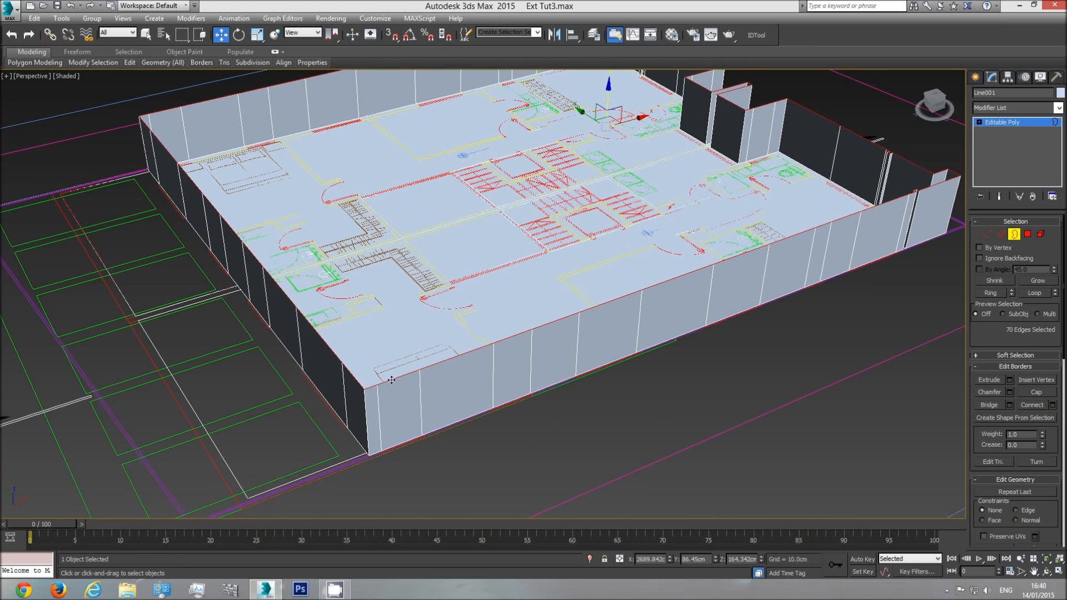
{"action": "middle_click_drag", "start_coordinate": [606, 147], "coordinate": [593, 159]}
{"action": "left_click_drag", "start_coordinate": [594, 138], "coordinate": [597, 82], "text": "shift"}
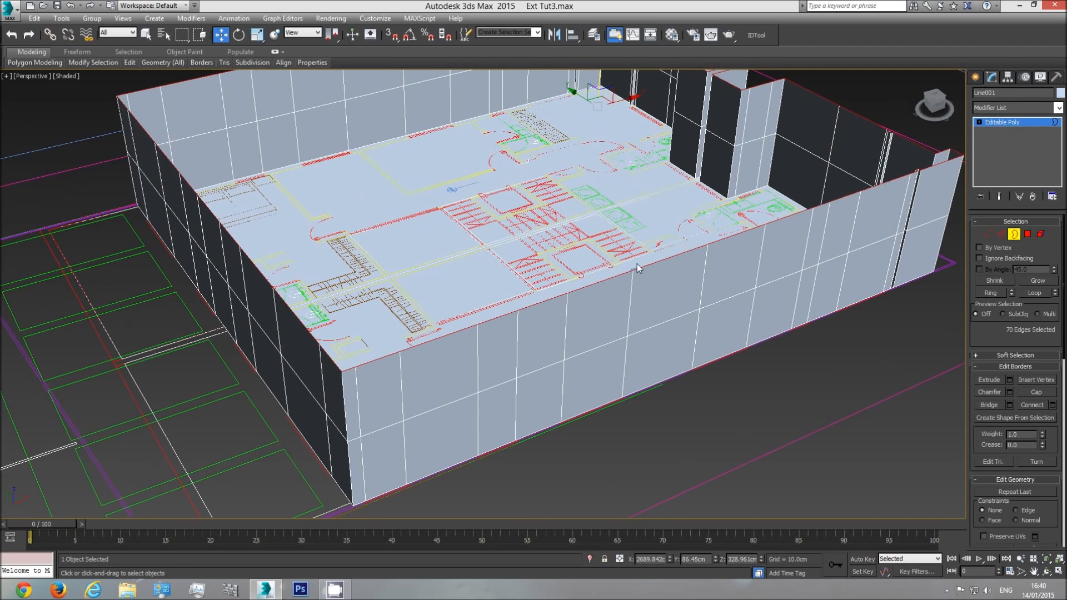
Step: Extrude the border upward once more to form a third wall tier up to about 474 cm
{"action": "middle_click_drag", "start_coordinate": [267, 425], "coordinate": [294, 426]}
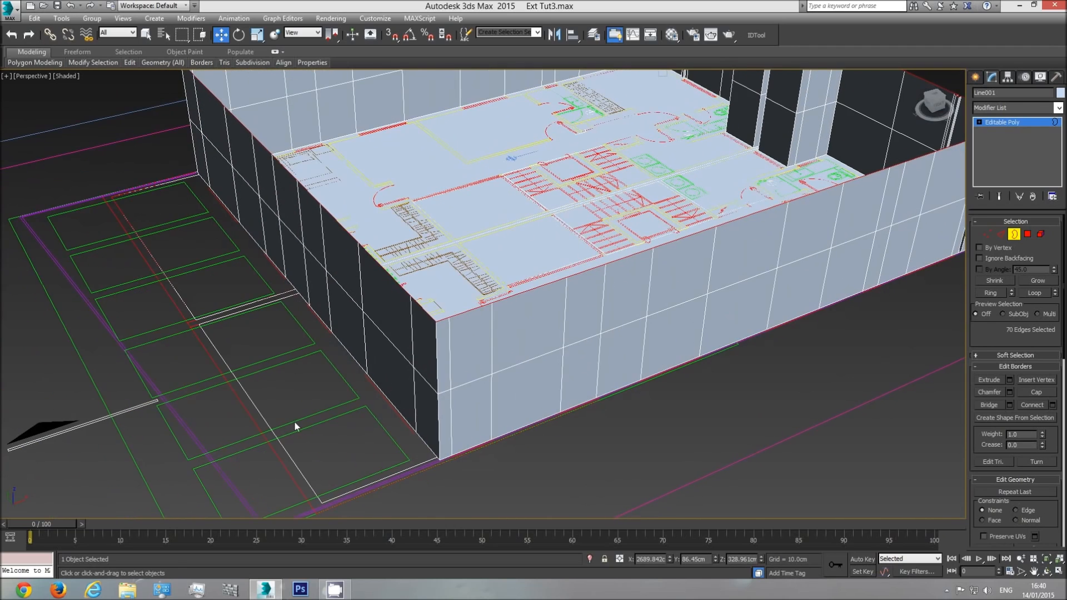
{"action": "middle_click_drag", "start_coordinate": [435, 278], "coordinate": [410, 358]}
{"action": "middle_click_drag", "start_coordinate": [587, 298], "coordinate": [578, 265]}
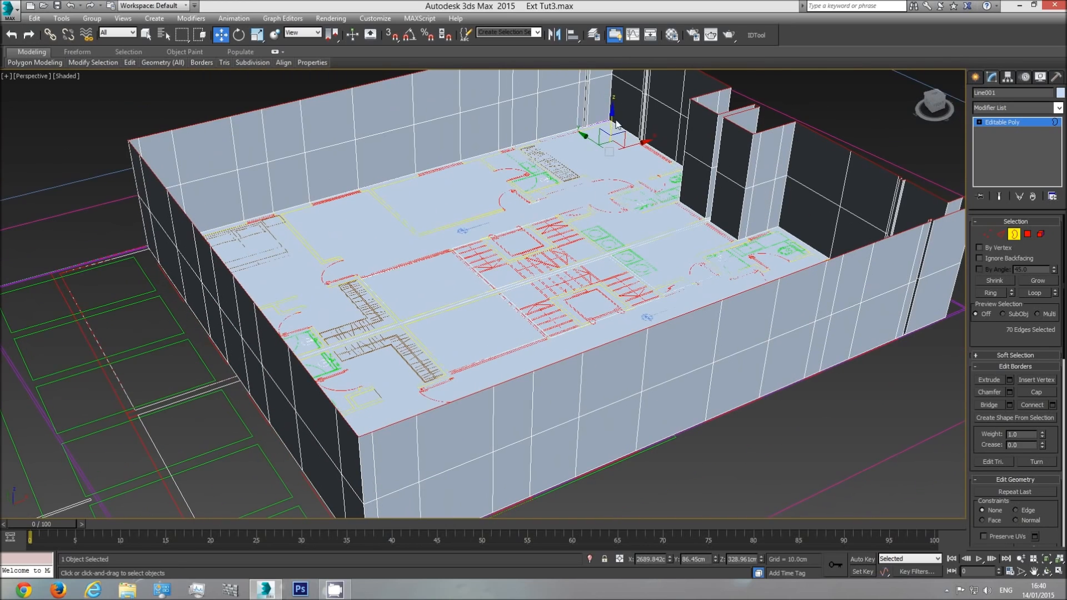
{"action": "left_click_drag", "start_coordinate": [612, 121], "coordinate": [613, 71], "text": "shift"}
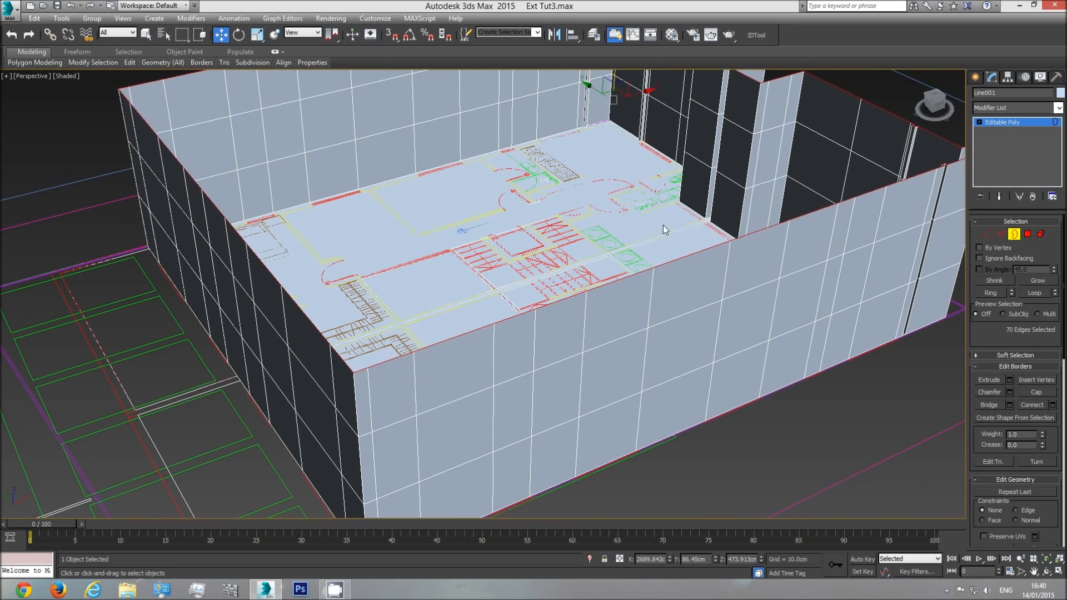
Step: Delete the floor polygon enclosed by the extruded walls at Polygon level
{"action": "scroll", "coordinate": [601, 259], "scroll_direction": "down", "scroll_amount": 4}
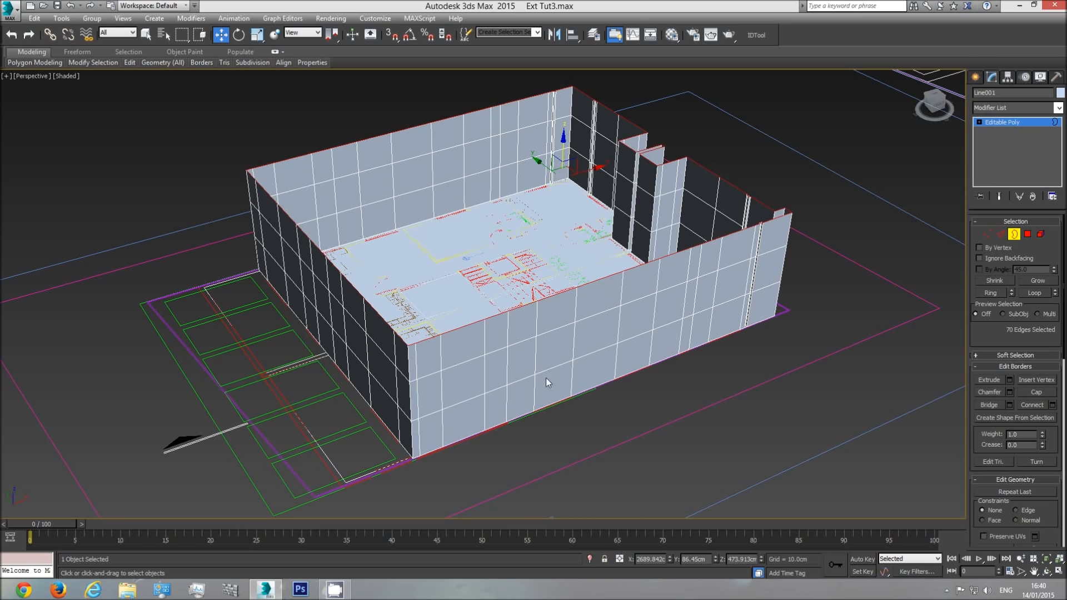
{"action": "middle_click_drag", "start_coordinate": [745, 314], "coordinate": [706, 344]}
{"action": "scroll", "coordinate": [648, 337], "scroll_direction": "down", "scroll_amount": 3}
{"action": "middle_click_drag", "start_coordinate": [864, 264], "coordinate": [721, 277]}
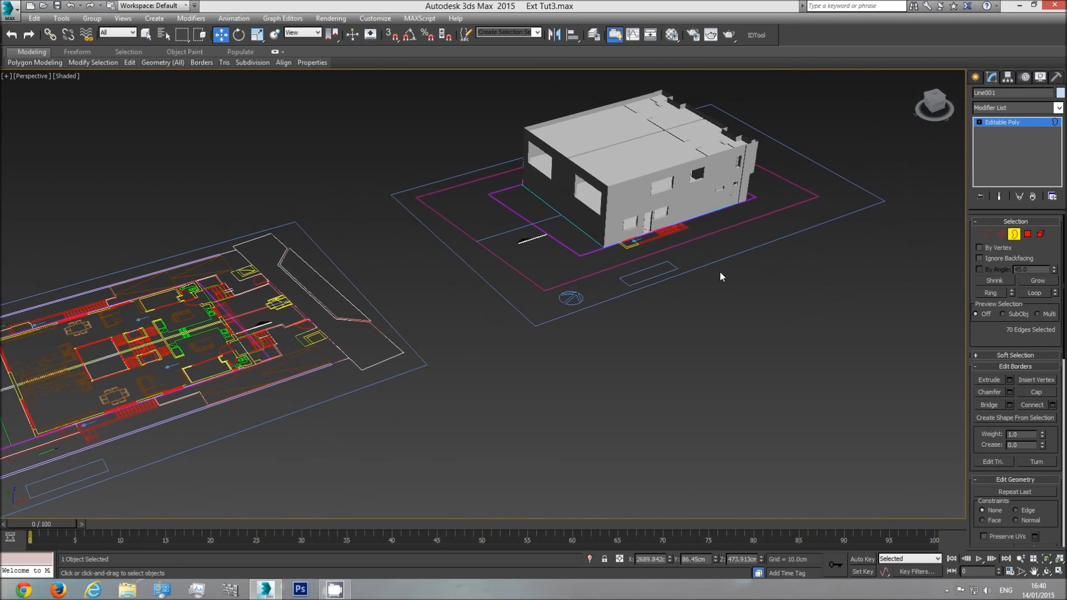
{"action": "middle_click_drag", "start_coordinate": [525, 299], "coordinate": [289, 74]}
{"action": "scroll", "coordinate": [407, 194], "scroll_direction": "up", "scroll_amount": 2}
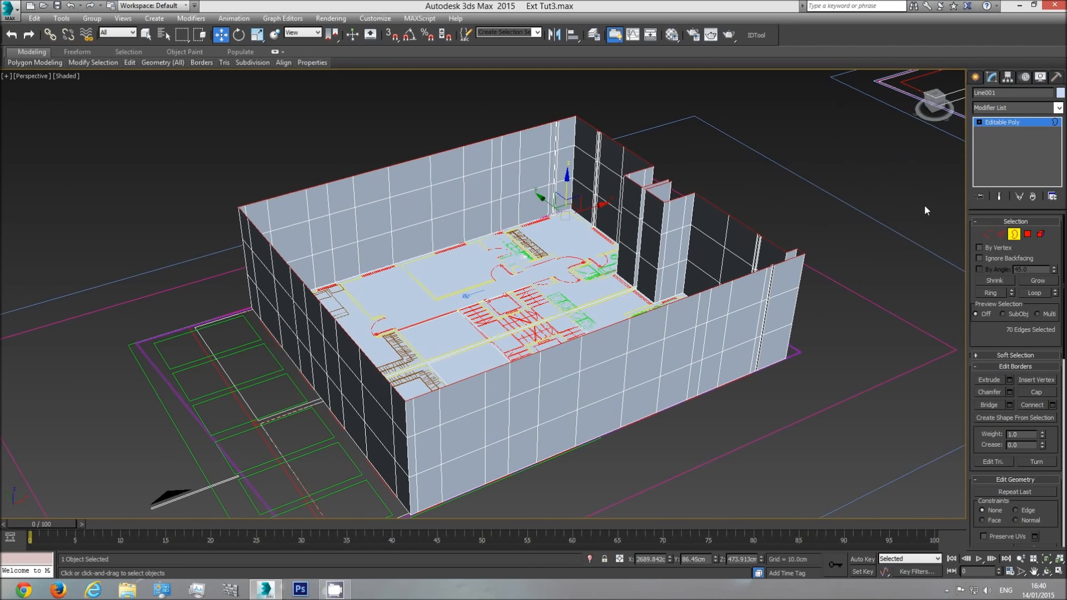
{"action": "left_click", "coordinate": [1027, 234]}
{"action": "left_click", "coordinate": [540, 296]}
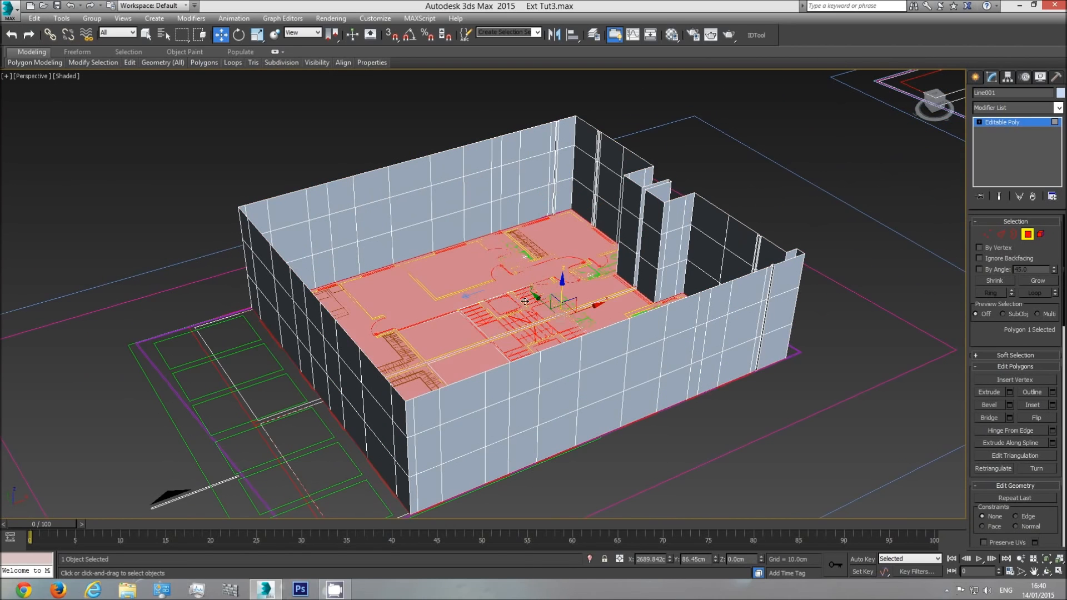
{"action": "key", "text": "Delete"}
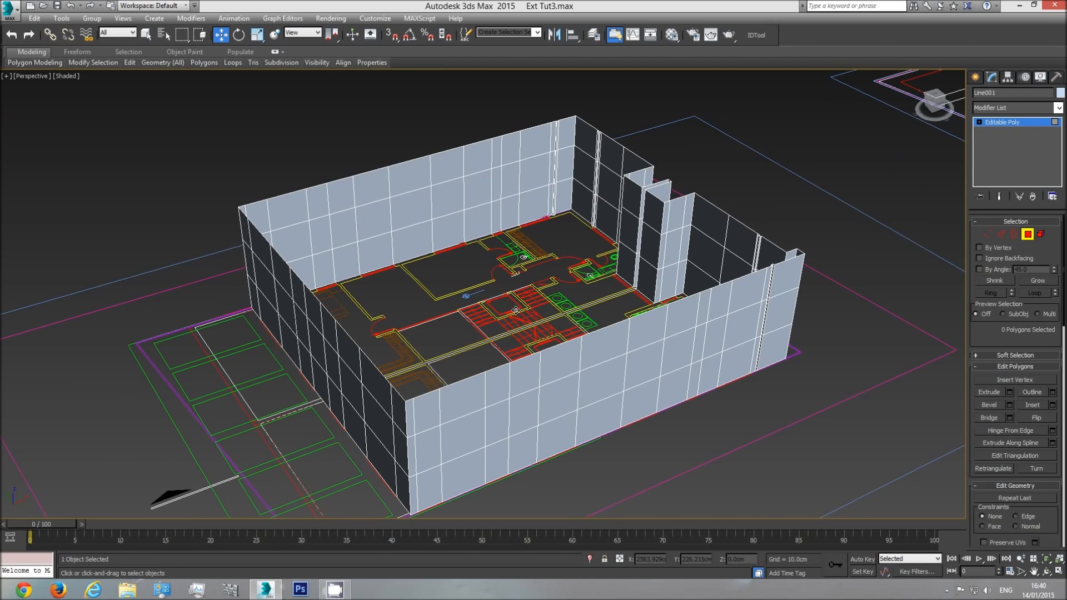
Step: Measure the upper-floor window sill height on the side elevation in the Top view, using a box drawn with 3D snap from floor to sill
{"action": "middle_click_drag", "start_coordinate": [714, 321], "coordinate": [588, 339]}
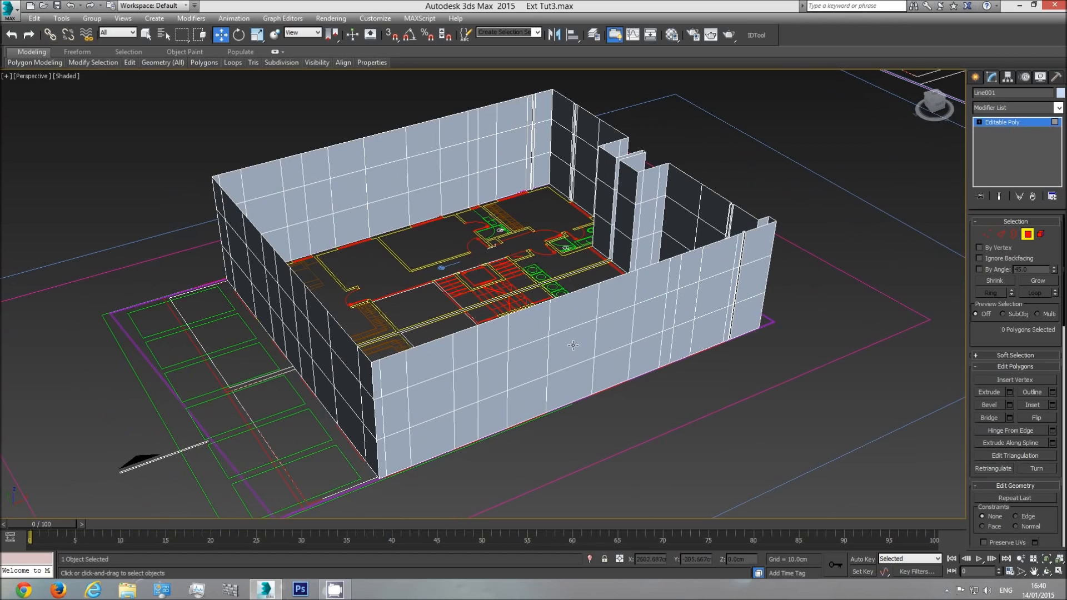
{"action": "key", "text": "t"}
{"action": "scroll", "coordinate": [478, 354], "scroll_direction": "down", "scroll_amount": 8}
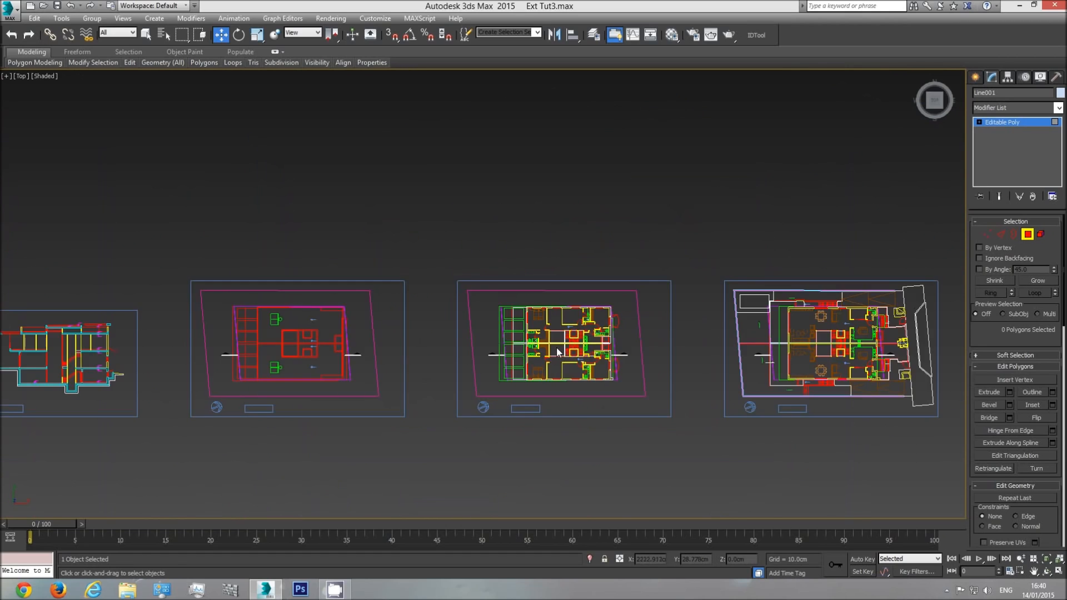
{"action": "scroll", "coordinate": [411, 352], "scroll_direction": "up", "scroll_amount": 10}
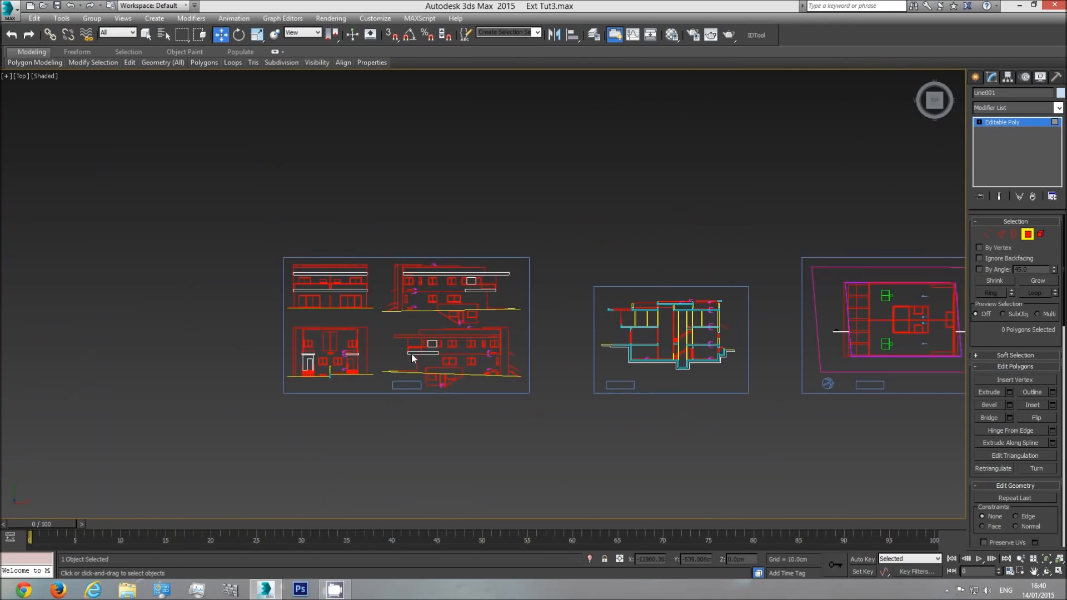
{"action": "middle_click_drag", "start_coordinate": [643, 298], "coordinate": [540, 297]}
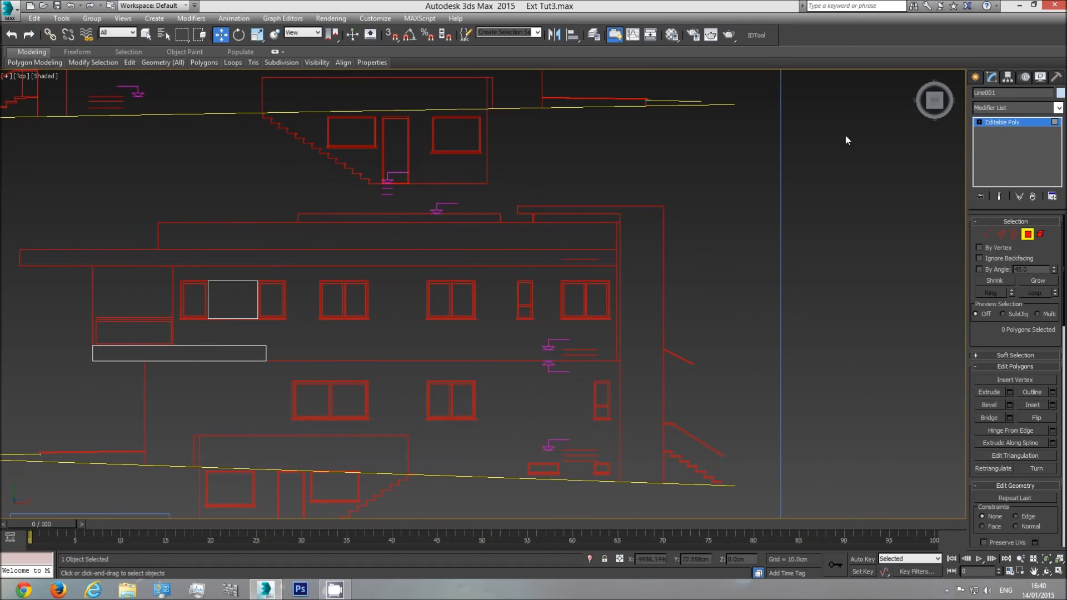
{"action": "left_click", "coordinate": [976, 77]}
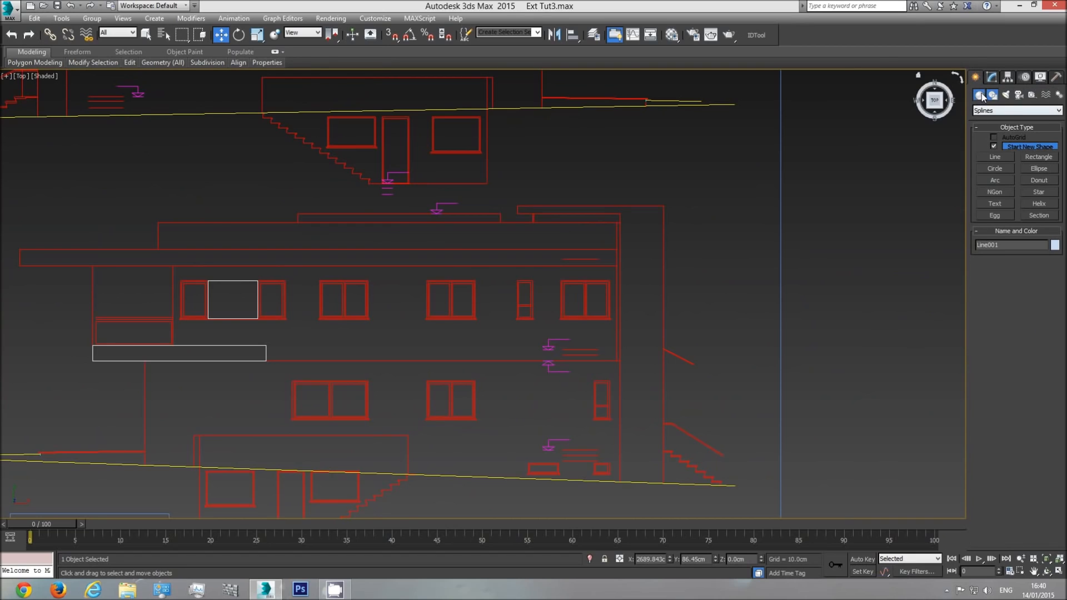
{"action": "left_click", "coordinate": [979, 95]}
{"action": "left_click", "coordinate": [391, 35]}
{"action": "left_click", "coordinate": [995, 148]}
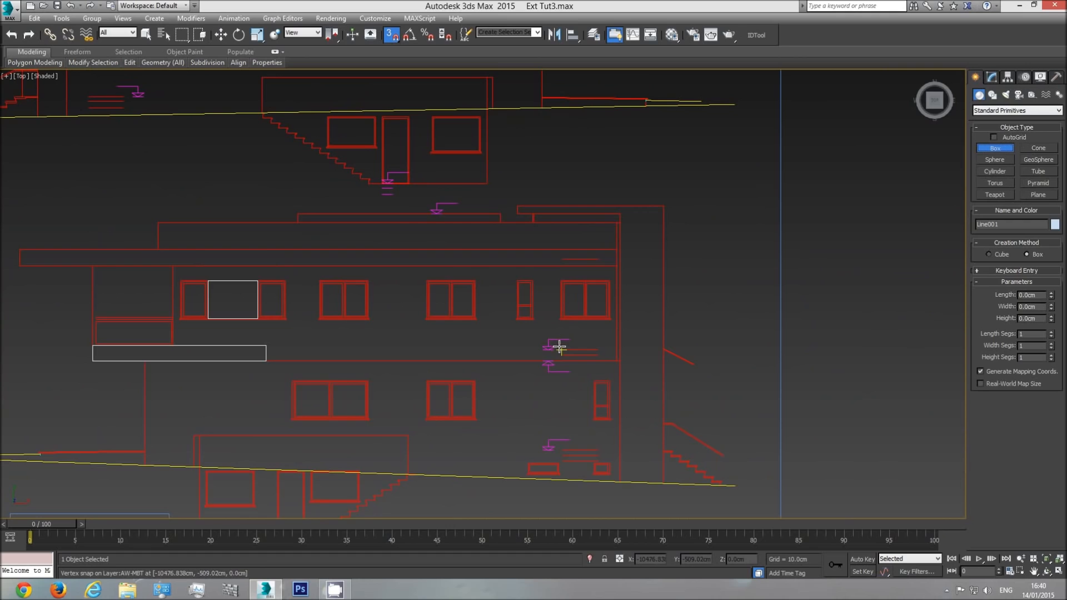
{"action": "left_click_drag", "start_coordinate": [561, 348], "coordinate": [509, 302]}
{"action": "scroll", "coordinate": [537, 320], "scroll_direction": "up", "scroll_amount": 8}
{"action": "left_click", "coordinate": [561, 185]}
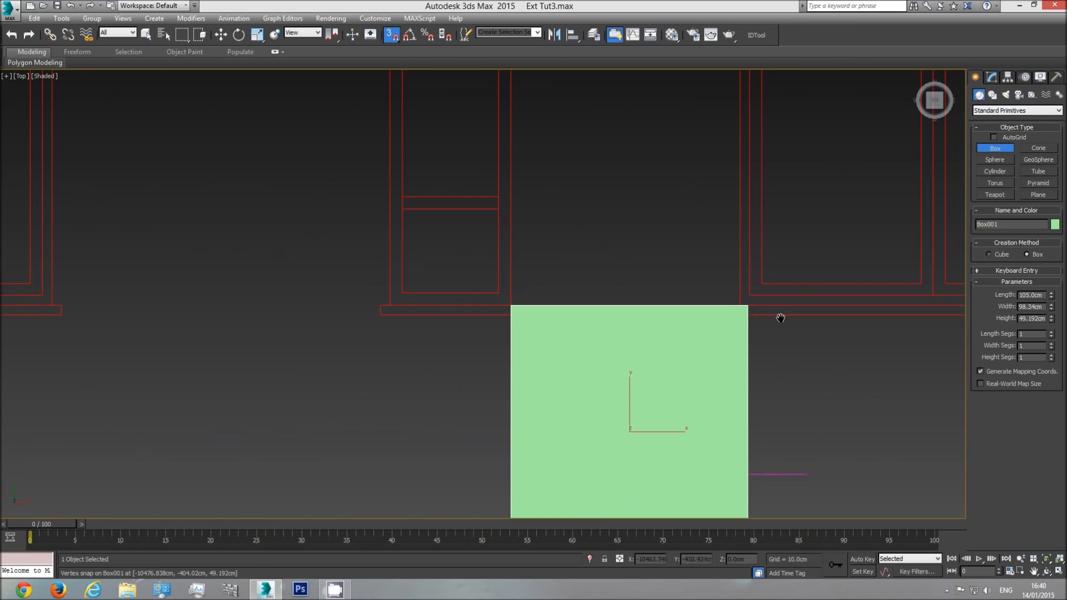
Step: Measure the window head height above the upper floor with a second snapped box, and remove both measuring boxes
{"action": "middle_click_drag", "start_coordinate": [779, 316], "coordinate": [676, 254]}
{"action": "scroll", "coordinate": [669, 256], "scroll_direction": "down", "scroll_amount": 3}
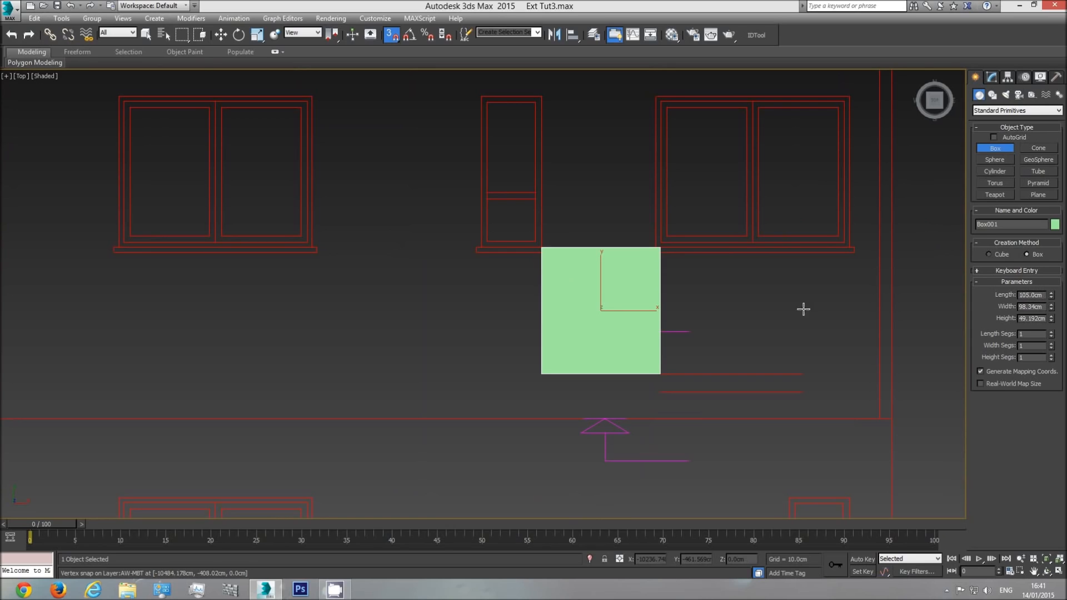
{"action": "left_click_drag", "start_coordinate": [803, 374], "coordinate": [849, 95]}
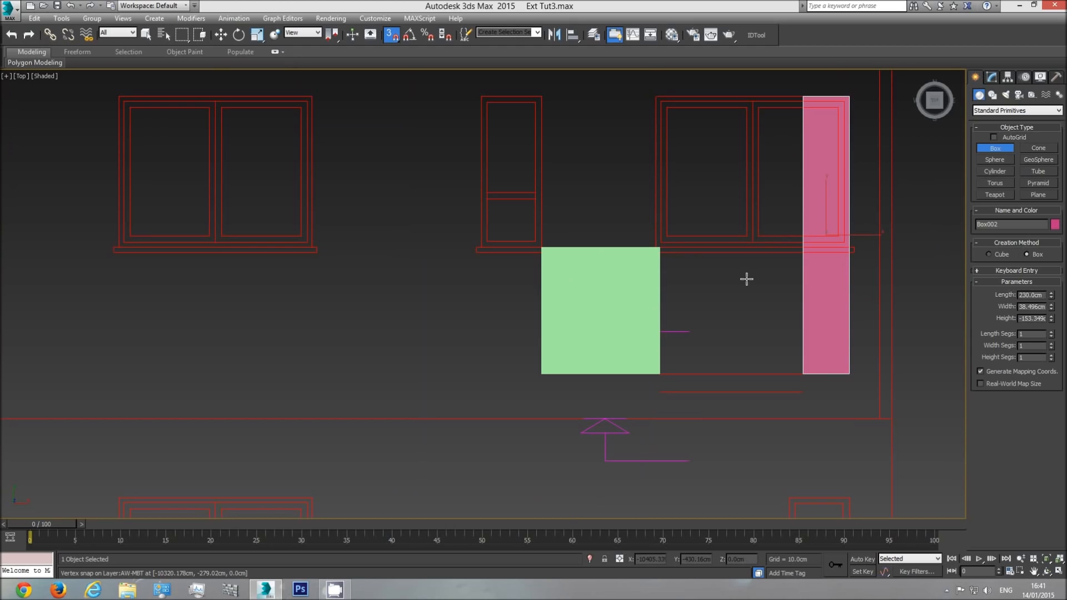
{"action": "scroll", "coordinate": [755, 303], "scroll_direction": "down", "scroll_amount": 2}
{"action": "right_click", "coordinate": [645, 312]}
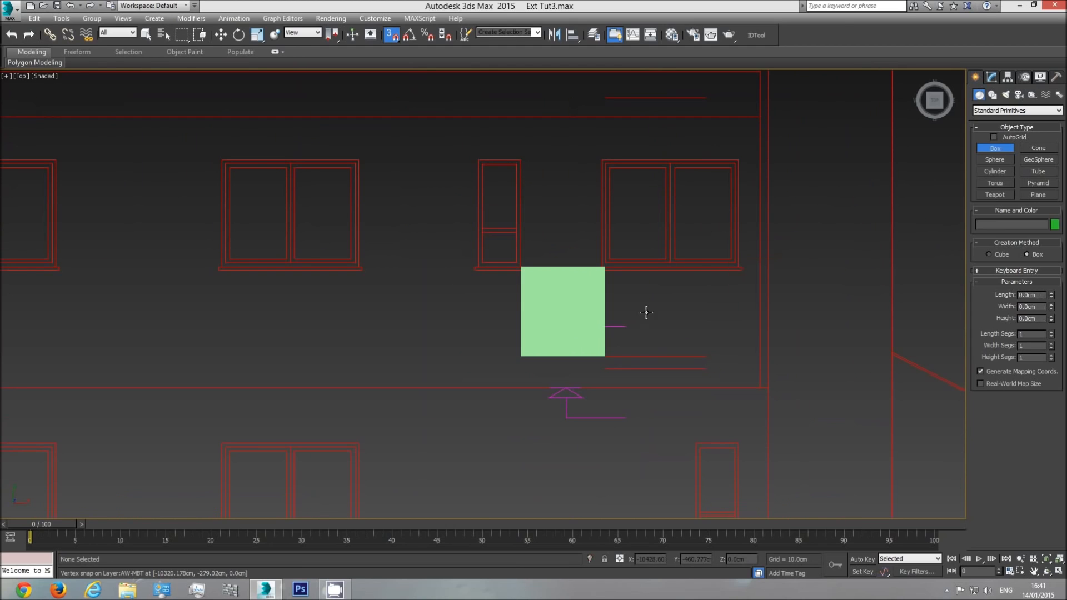
{"action": "right_click", "coordinate": [645, 312]}
{"action": "left_click", "coordinate": [571, 292]}
{"action": "key", "text": "Delete"}
Step: Create a reference box beside the upper-storey walls in the Front view and set its length to 105 cm
{"action": "scroll", "coordinate": [586, 311], "scroll_direction": "down", "scroll_amount": 5}
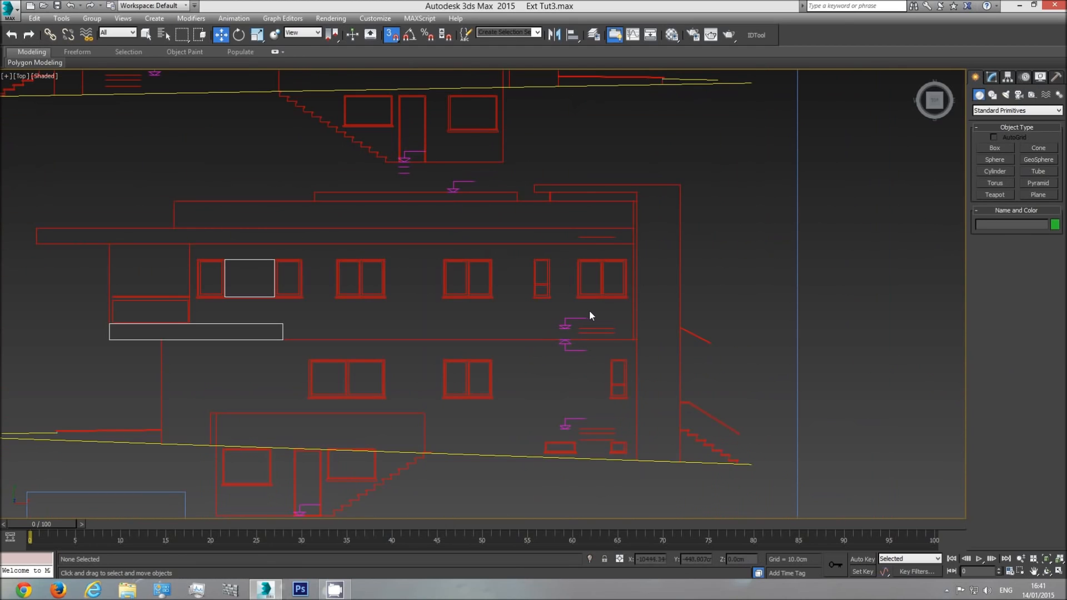
{"action": "key", "text": "f"}
{"action": "scroll", "coordinate": [555, 353], "scroll_direction": "down", "scroll_amount": 5}
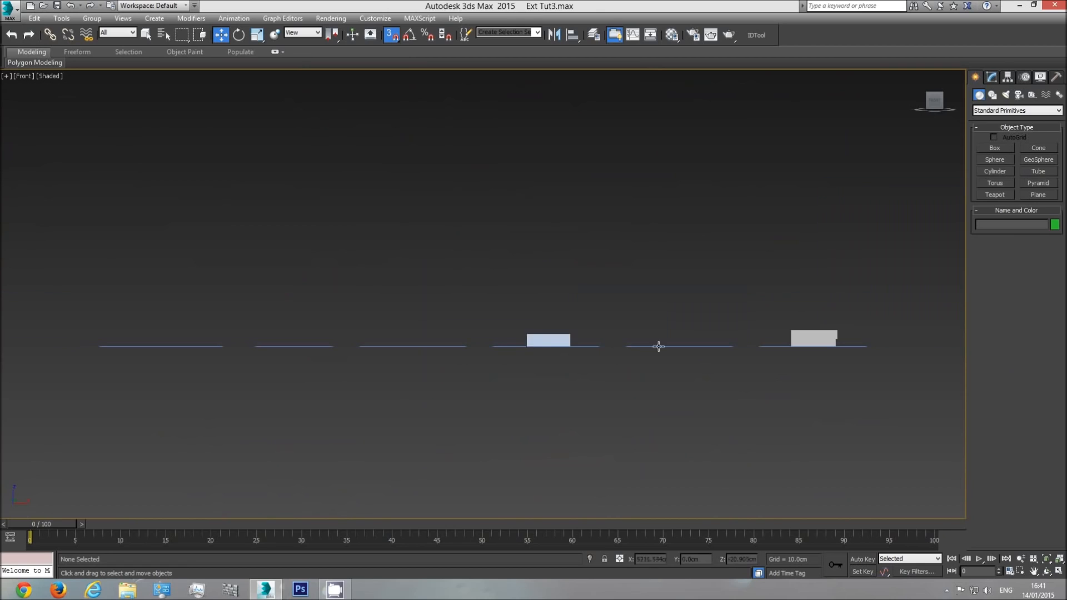
{"action": "scroll", "coordinate": [648, 340], "scroll_direction": "up", "scroll_amount": 8}
{"action": "left_click", "coordinate": [995, 148]}
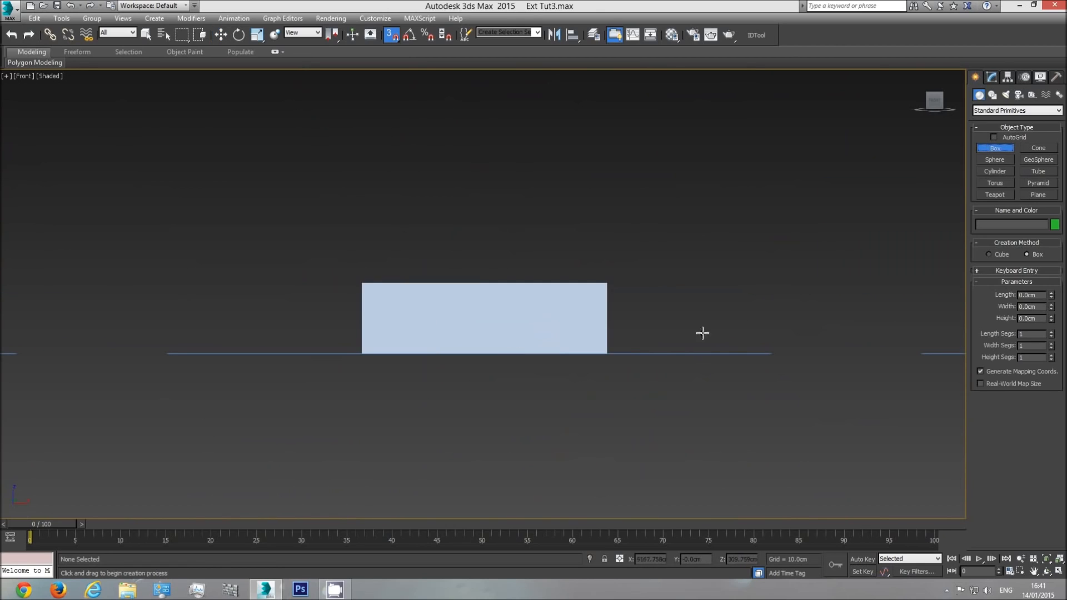
{"action": "left_click_drag", "start_coordinate": [622, 351], "coordinate": [636, 306]}
{"action": "left_click", "coordinate": [653, 224]}
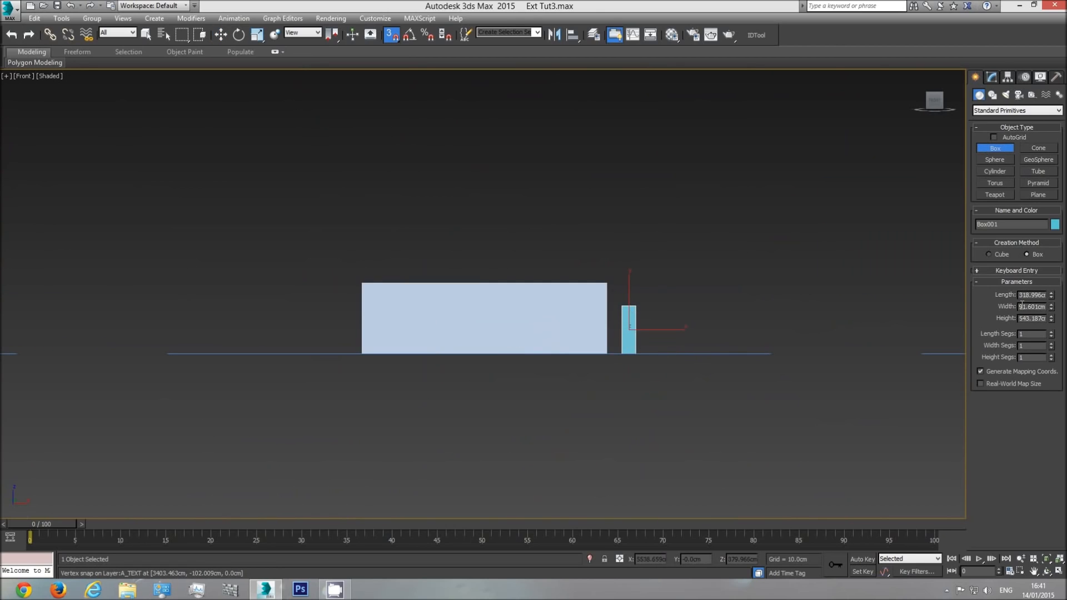
{"action": "double_click", "coordinate": [1029, 295]}
{"action": "type", "text": "105"}
{"action": "key", "text": "Return"}
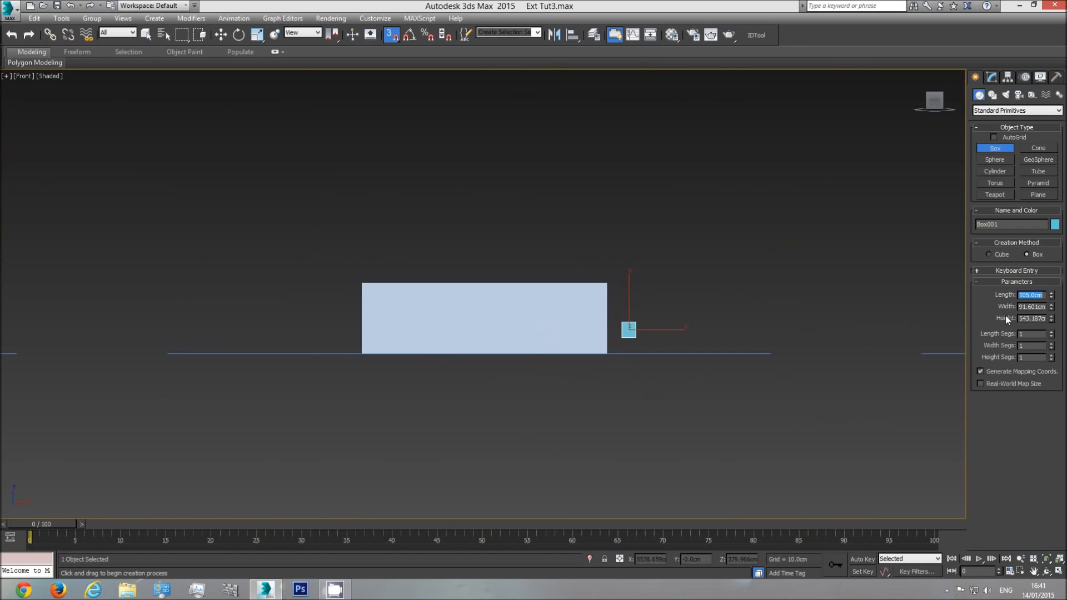
Step: Copy the reference box sideways, away from the walls, and set the copy's length to 230 cm
{"action": "left_click", "coordinate": [221, 35]}
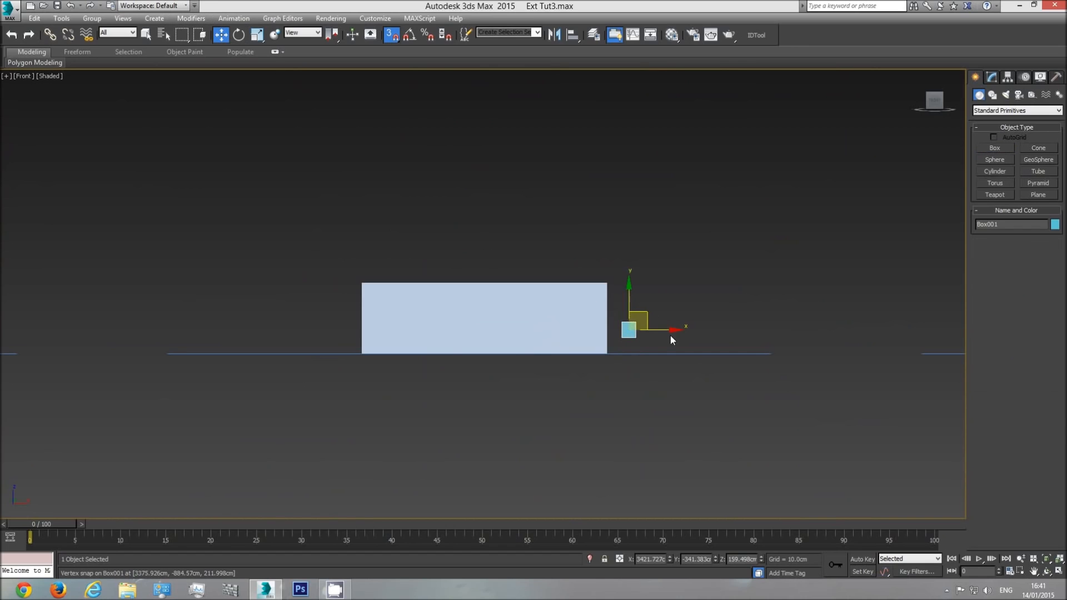
{"action": "left_click_drag", "start_coordinate": [664, 330], "coordinate": [697, 330], "text": "shift"}
{"action": "left_click", "coordinate": [534, 341]}
{"action": "left_click", "coordinate": [992, 77]}
{"action": "double_click", "coordinate": [1030, 234]}
{"action": "type", "text": "230"}
{"action": "key", "text": "Return"}
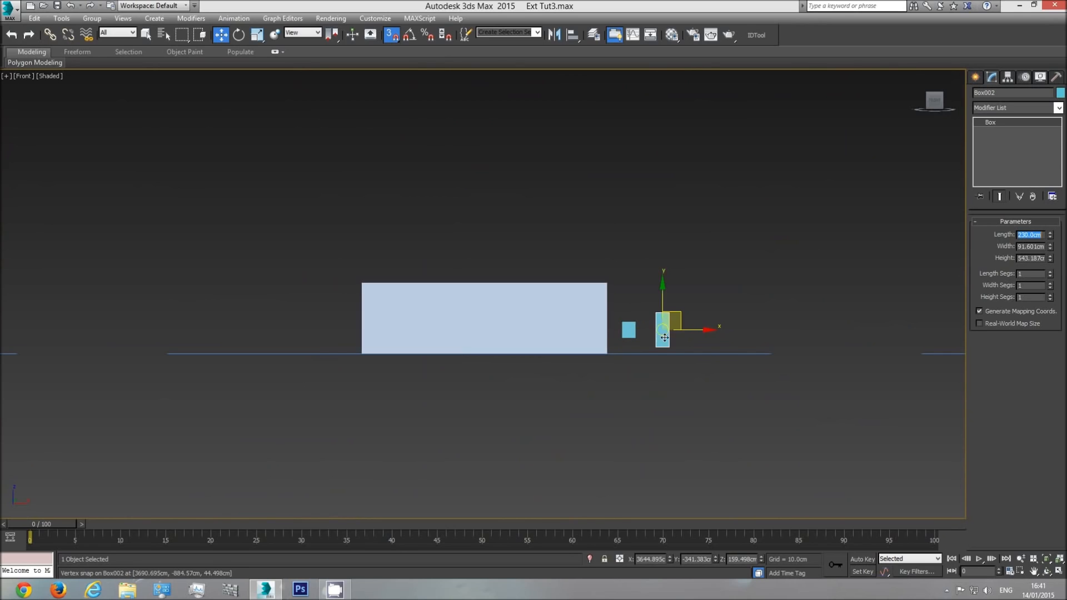
Step: Move both reference boxes down by snapping so that their bottoms sit level with the base of the walls
{"action": "scroll", "coordinate": [639, 331], "scroll_direction": "up", "scroll_amount": 5}
{"action": "left_click", "coordinate": [567, 250]}
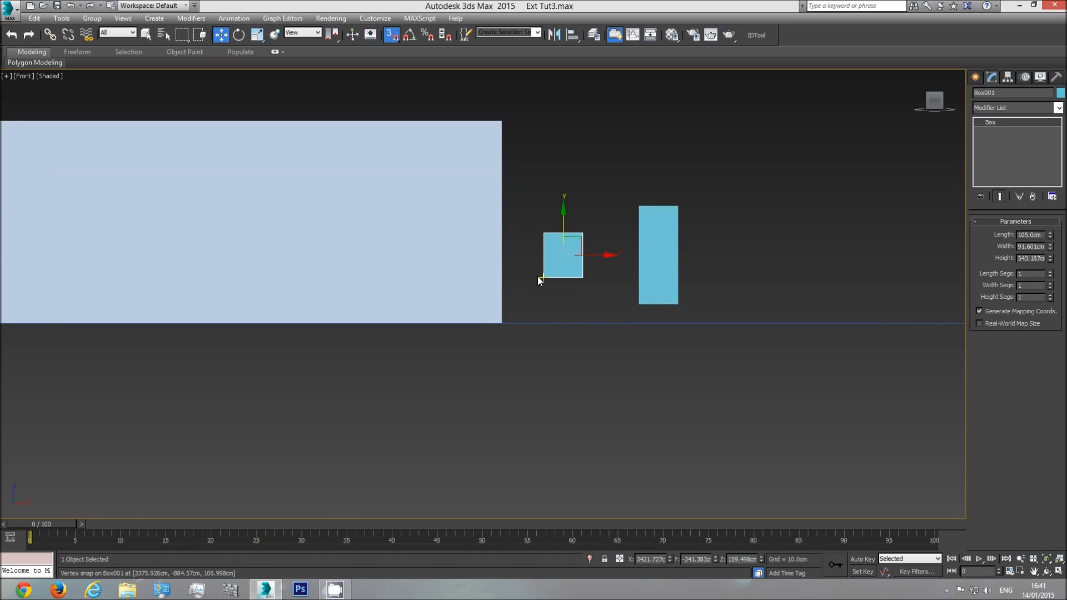
{"action": "left_click_drag", "start_coordinate": [543, 277], "coordinate": [502, 322]}
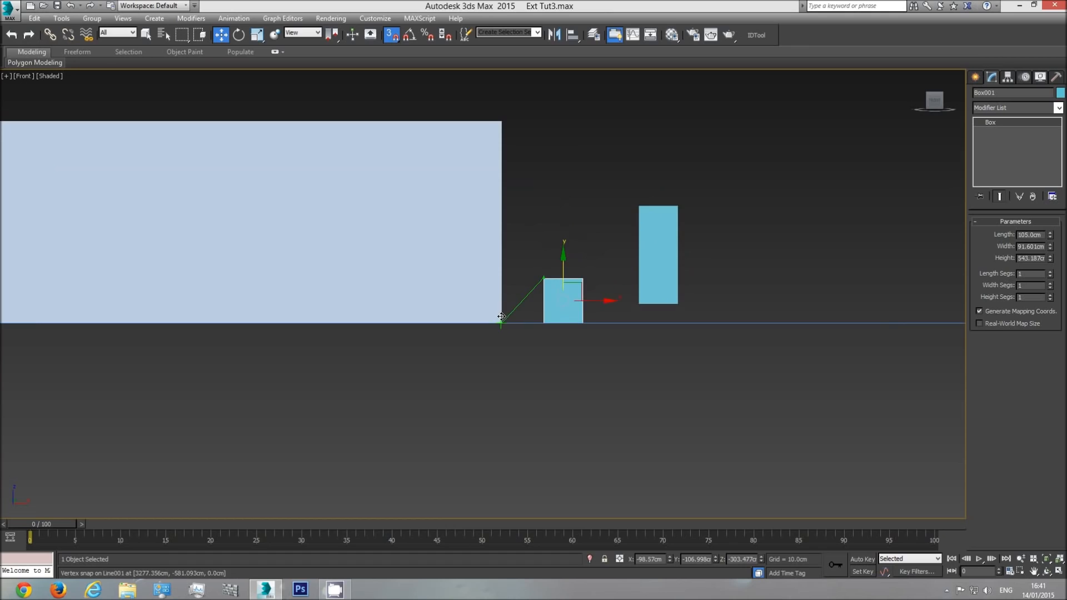
{"action": "left_click", "coordinate": [656, 232]}
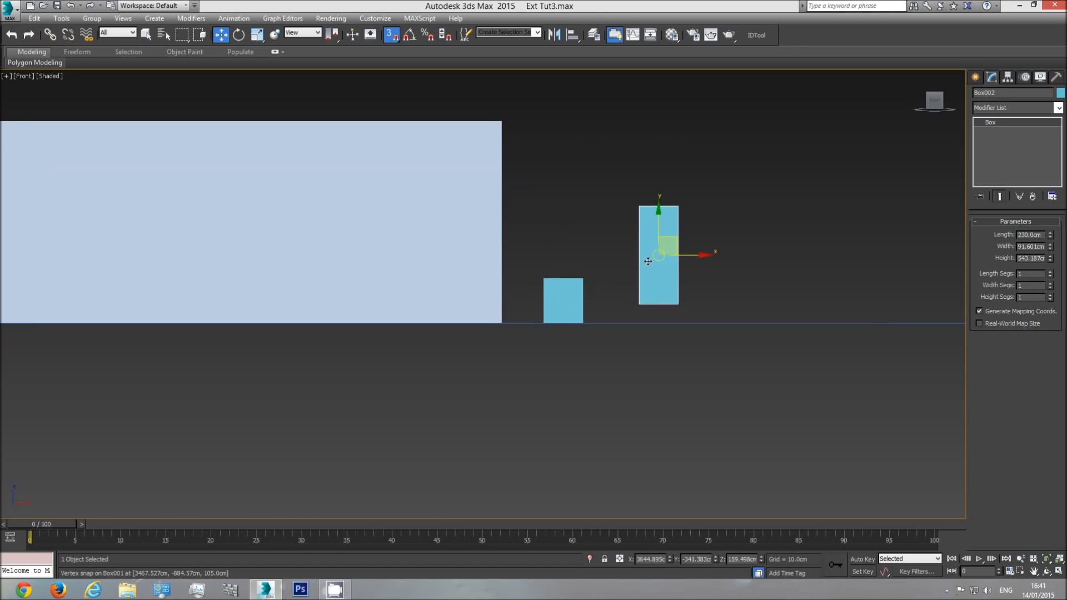
{"action": "left_click_drag", "start_coordinate": [638, 303], "coordinate": [584, 317]}
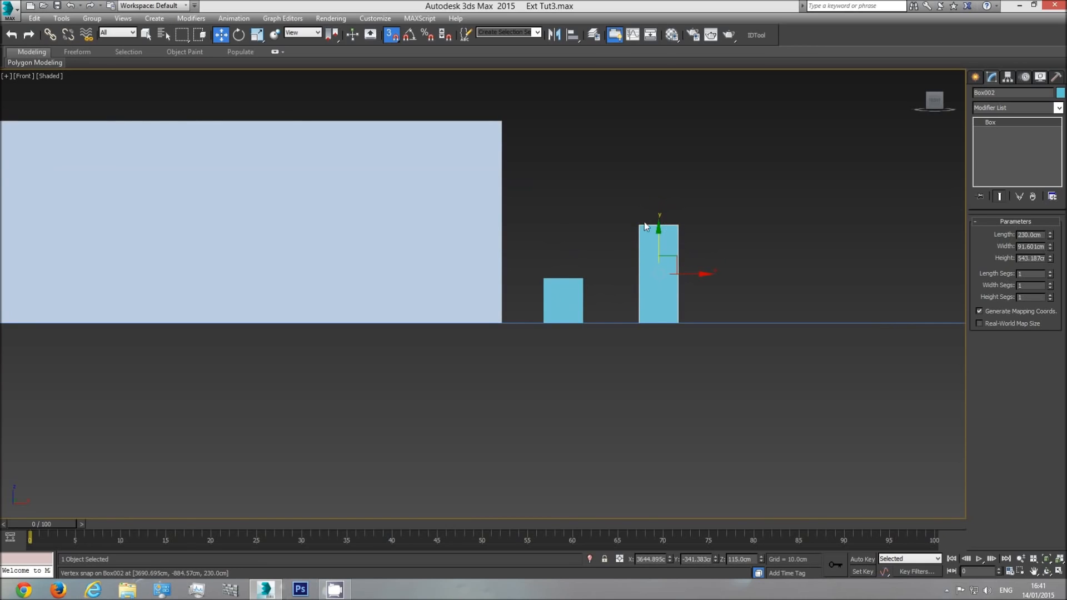
Step: Snap the lower intermediate row of wall vertices to the 105 cm box's top and the upper intermediate row to the 230 cm box's top
{"action": "left_click", "coordinate": [476, 236]}
{"action": "middle_click_drag", "start_coordinate": [510, 252], "coordinate": [661, 254]}
{"action": "scroll", "coordinate": [660, 253], "scroll_direction": "down", "scroll_amount": 2}
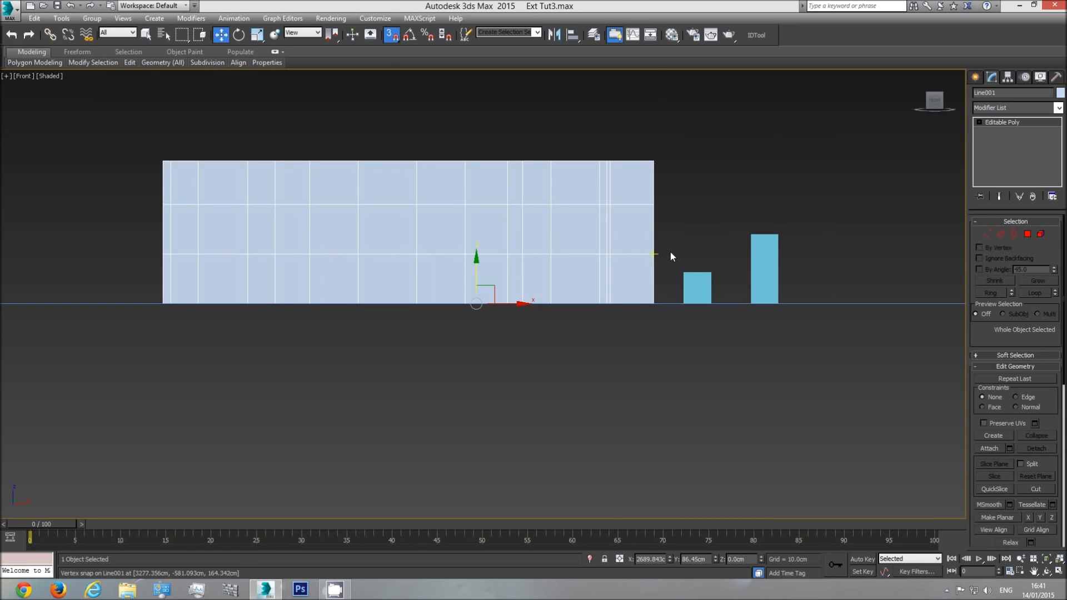
{"action": "left_click", "coordinate": [986, 234]}
{"action": "left_click_drag", "start_coordinate": [695, 234], "coordinate": [304, 253]}
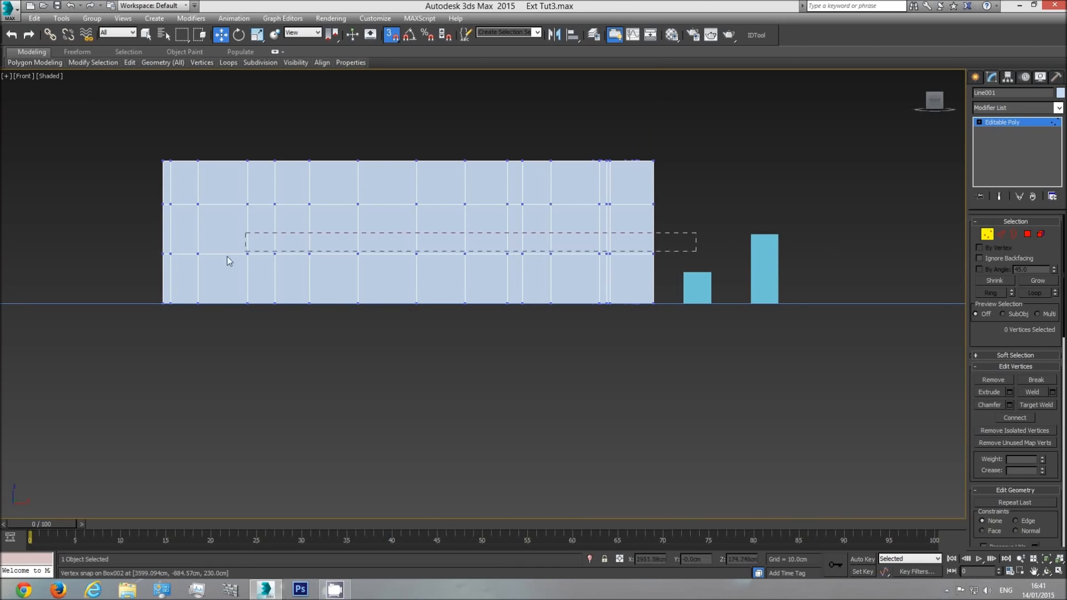
{"action": "left_click_drag", "start_coordinate": [113, 270], "coordinate": [113, 270]}
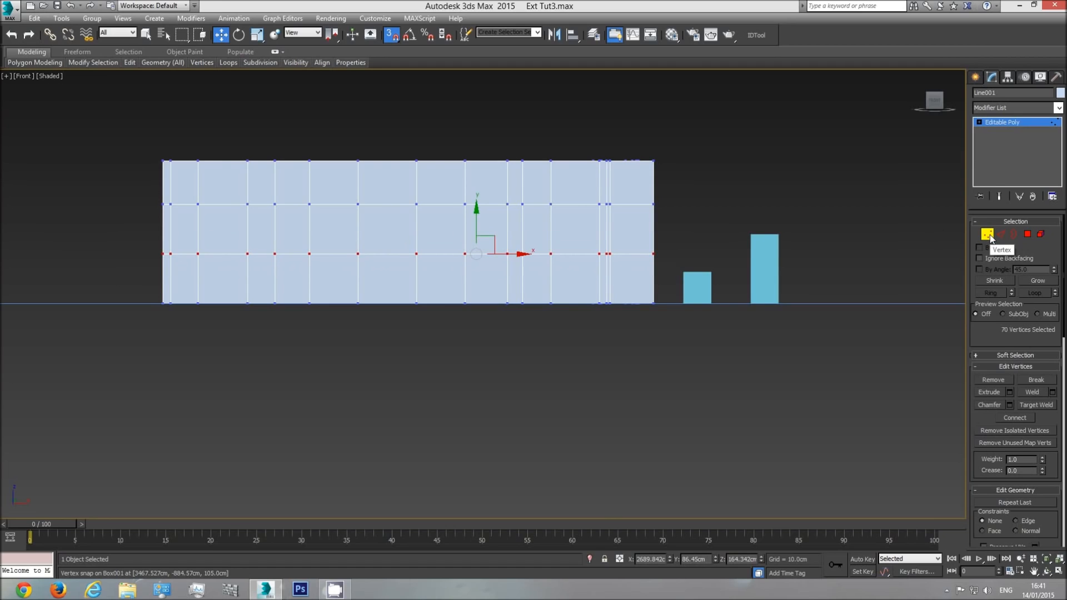
{"action": "left_click_drag", "start_coordinate": [475, 222], "coordinate": [683, 271]}
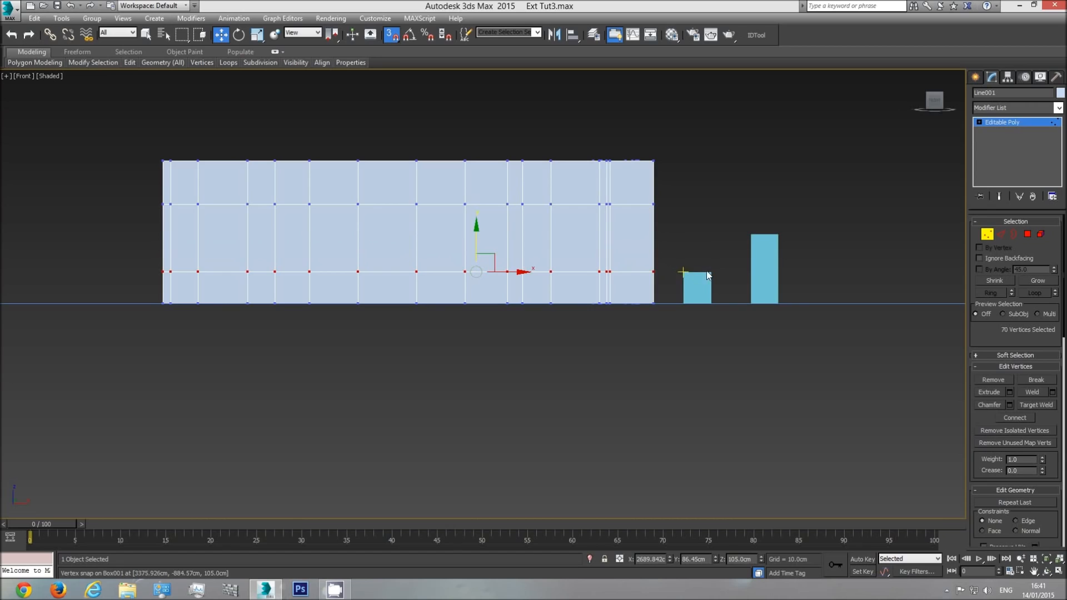
{"action": "left_click_drag", "start_coordinate": [132, 220], "coordinate": [132, 220]}
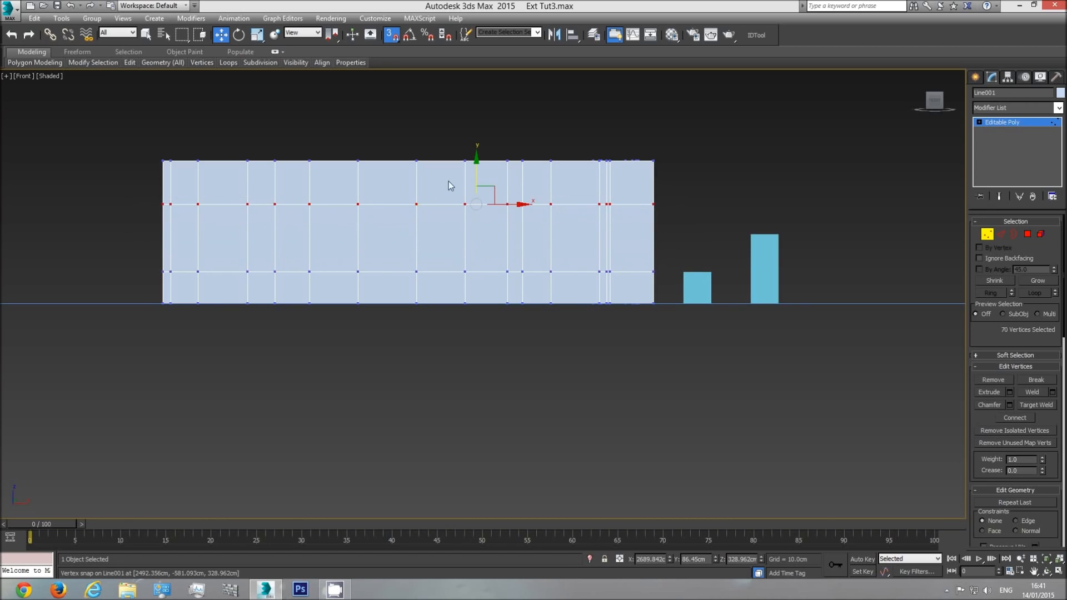
{"action": "left_click_drag", "start_coordinate": [477, 172], "coordinate": [750, 233]}
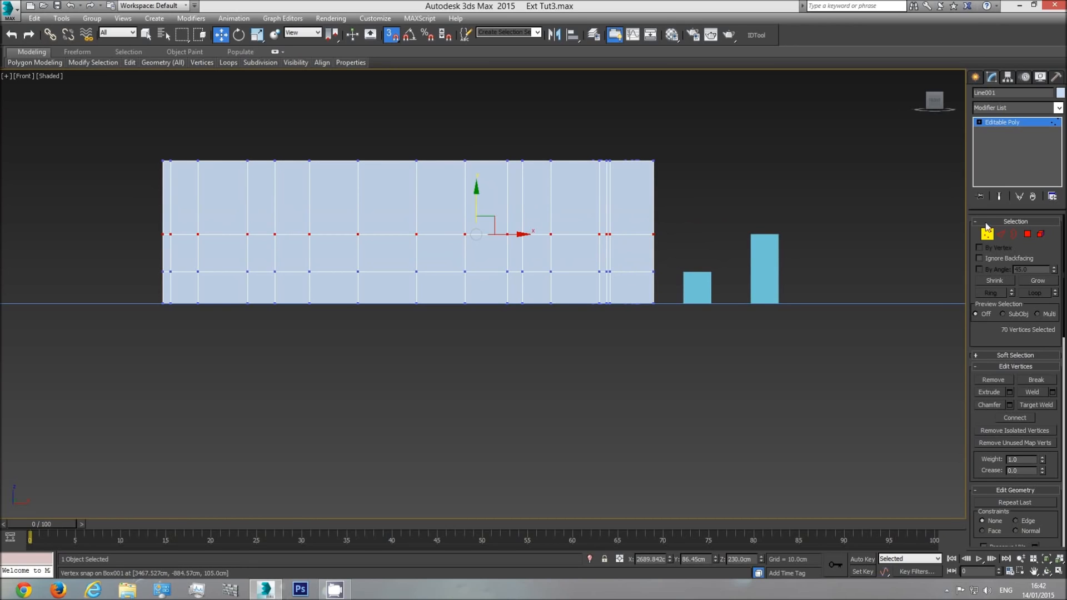
Step: Leave Vertex level and delete both reference boxes beside the walls
{"action": "left_click", "coordinate": [1008, 122]}
{"action": "left_click", "coordinate": [764, 271]}
{"action": "key", "text": "Delete"}
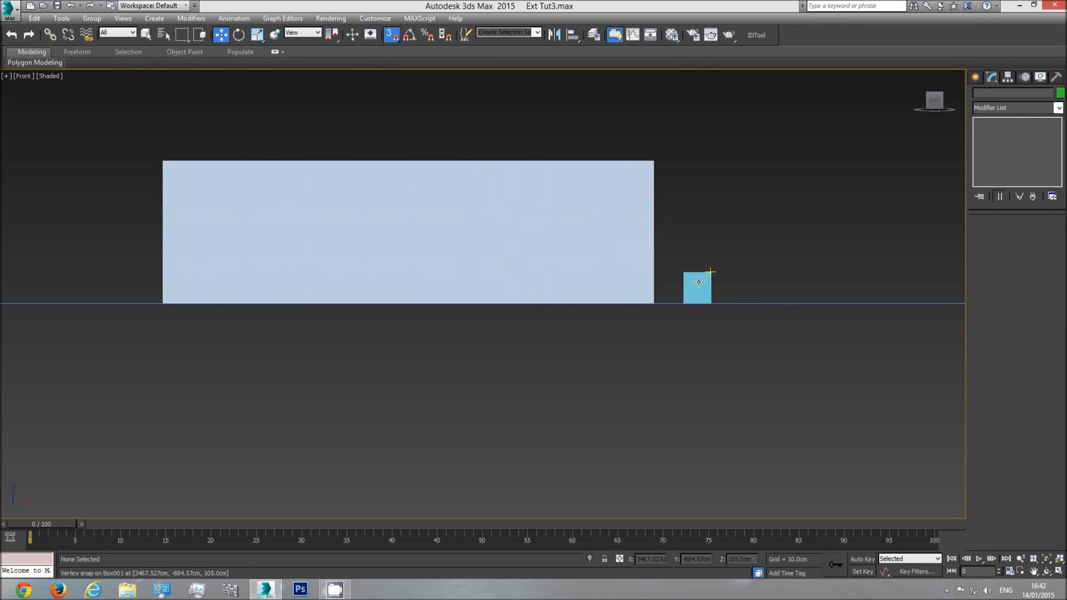
{"action": "left_click", "coordinate": [701, 282]}
{"action": "key", "text": "Delete"}
Step: Select the walls, show them in a wireframe perspective view and enter Polygon level with the selection tool active
{"action": "left_click", "coordinate": [622, 252]}
{"action": "key", "text": "p"}
{"action": "left_click", "coordinate": [1051, 572]}
{"action": "mouse_move", "coordinate": [478, 274]}
{"action": "left_mouse_down"}
{"action": "mouse_move", "coordinate": [528, 307]}
{"action": "mouse_move", "coordinate": [511, 354]}
{"action": "mouse_move", "coordinate": [516, 315]}
{"action": "left_mouse_up"}
{"action": "key", "text": "F3"}
{"action": "key", "text": "w"}
{"action": "left_click", "coordinate": [1027, 234]}
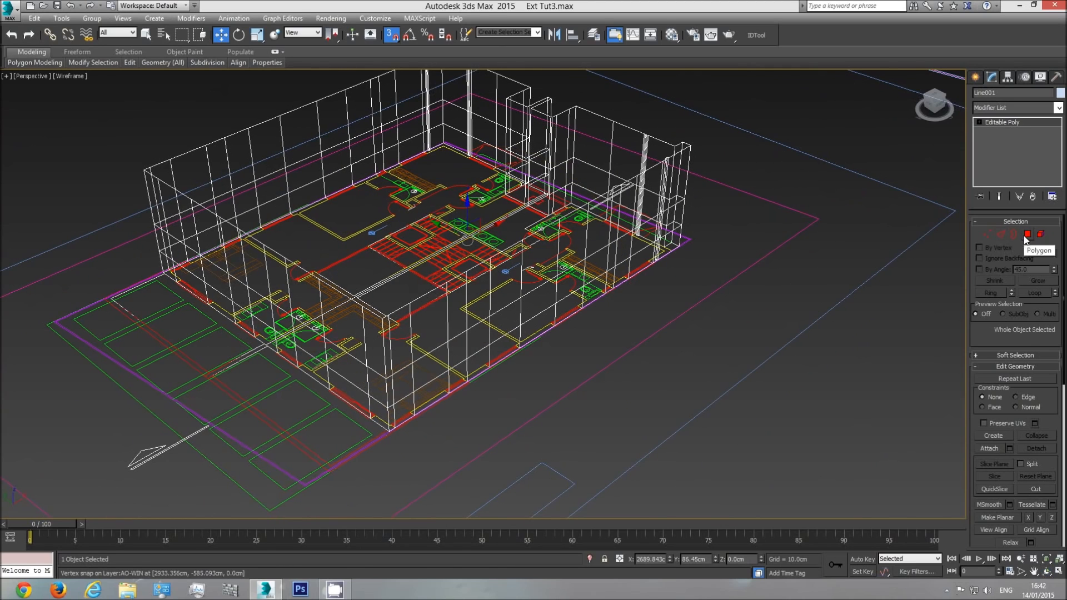
{"action": "left_click", "coordinate": [145, 34]}
Step: Select the six window polygons in the middle tier along the first long side wall
{"action": "scroll", "coordinate": [470, 369], "scroll_direction": "up", "scroll_amount": 4}
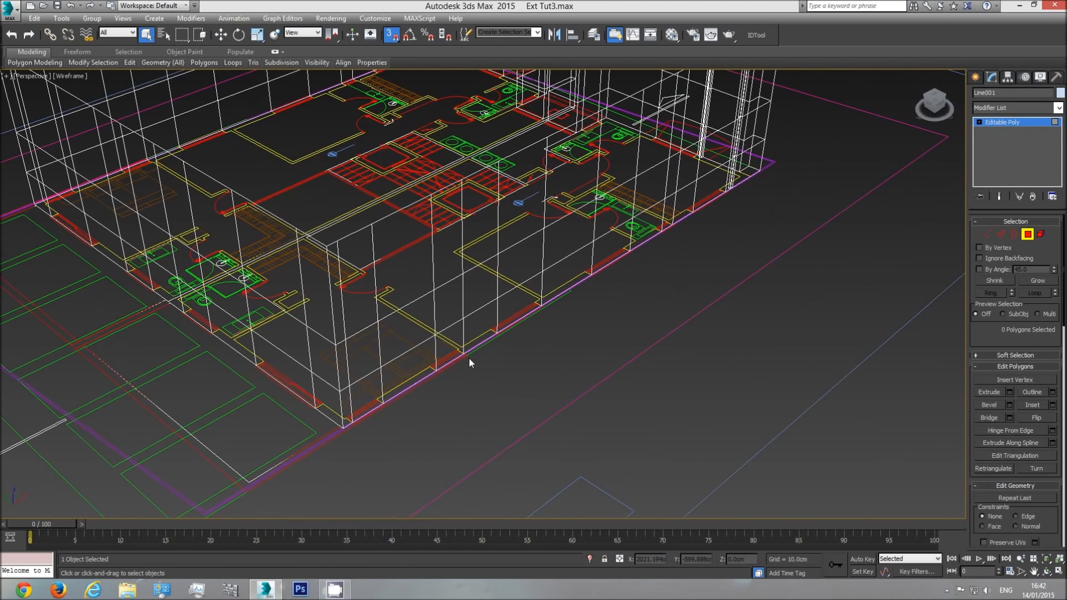
{"action": "left_click", "coordinate": [363, 355]}
{"action": "left_click", "coordinate": [449, 311], "text": "ctrl"}
{"action": "left_click", "coordinate": [523, 268], "text": "ctrl"}
{"action": "scroll", "coordinate": [605, 262], "scroll_direction": "up", "scroll_amount": 3}
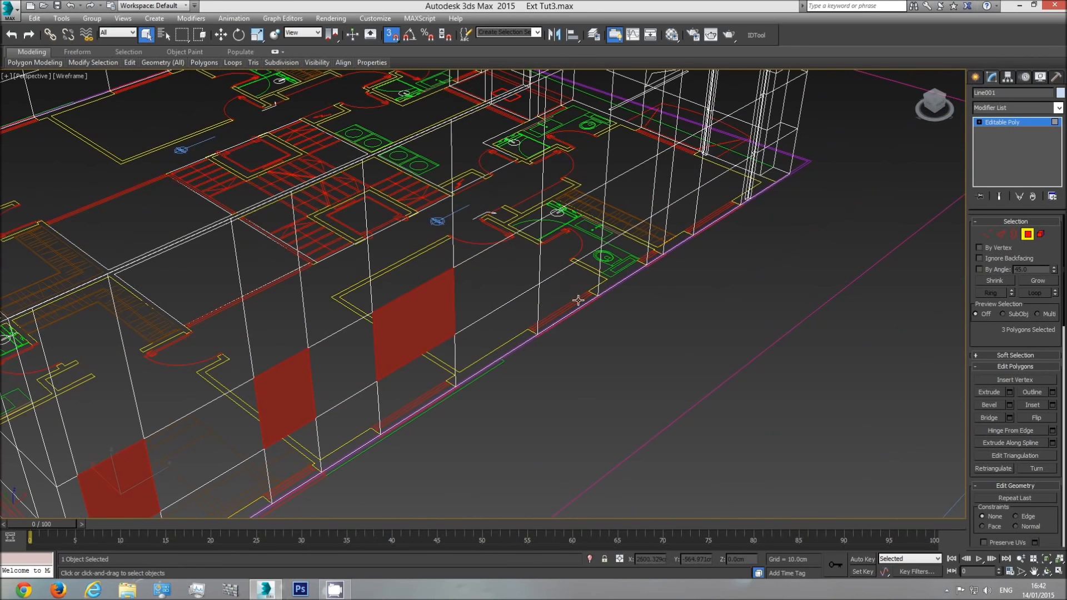
{"action": "left_click", "coordinate": [572, 238], "text": "ctrl"}
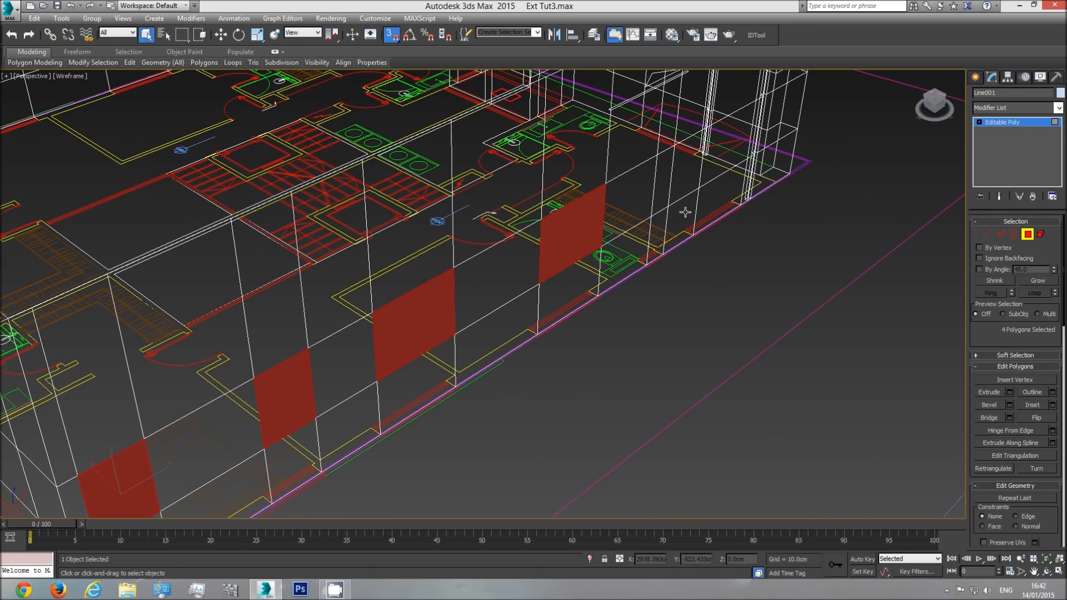
{"action": "left_click", "coordinate": [663, 179], "text": "ctrl"}
{"action": "left_click", "coordinate": [731, 145], "text": "ctrl"}
Step: Add the first four middle-tier window polygons on the short facade with the central recess to the selection
{"action": "middle_click_drag", "start_coordinate": [725, 207], "coordinate": [684, 403], "text": "alt"}
{"action": "left_click", "coordinate": [1046, 571]}
{"action": "left_click_drag", "start_coordinate": [550, 311], "coordinate": [492, 334]}
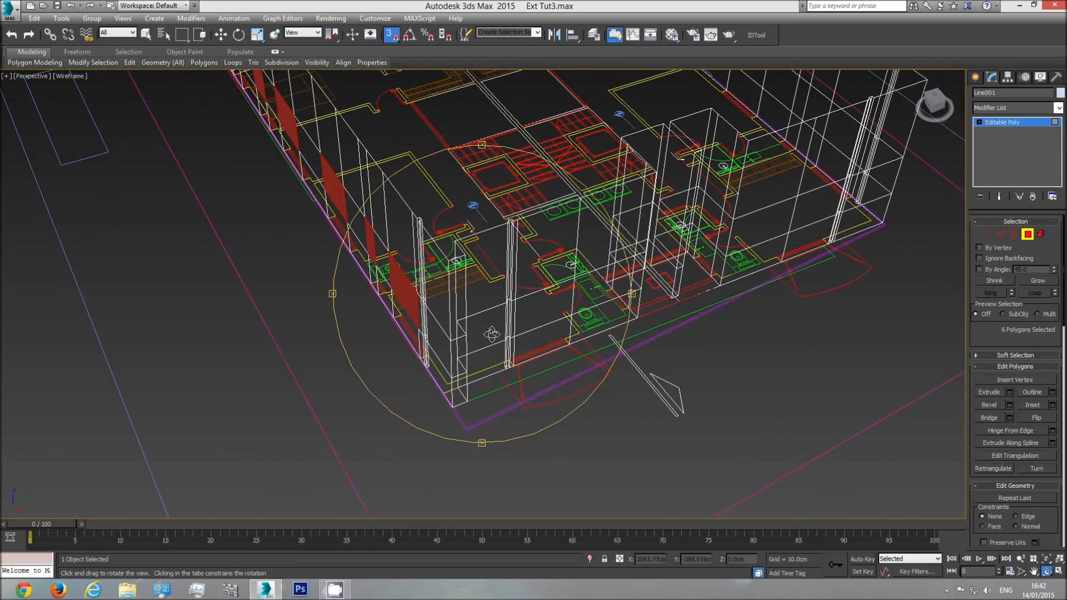
{"action": "right_click", "coordinate": [551, 309]}
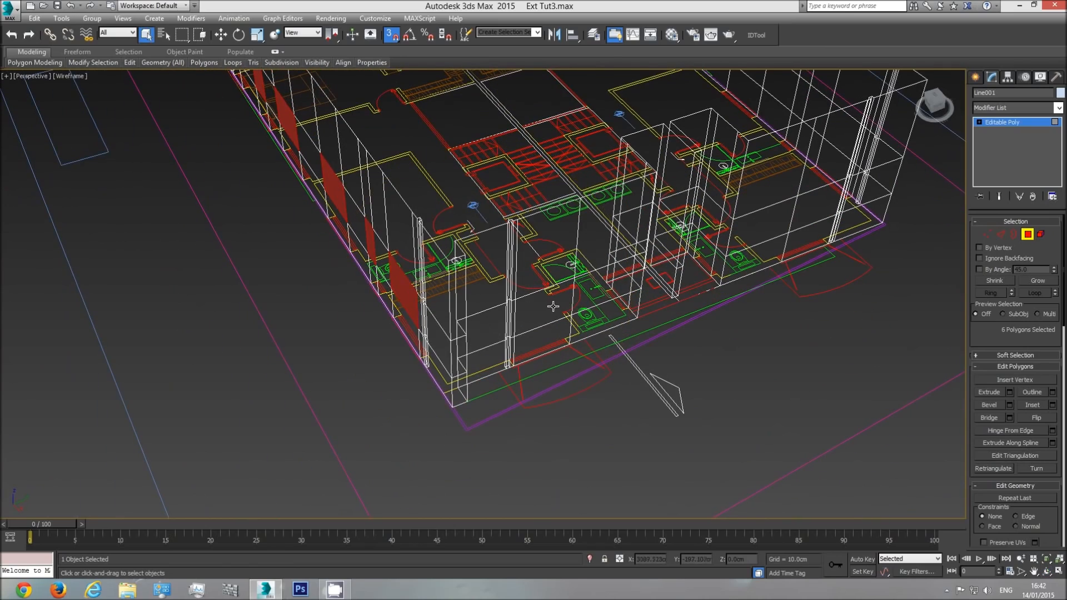
{"action": "left_click", "coordinate": [553, 305], "text": "ctrl"}
{"action": "middle_click_drag", "start_coordinate": [555, 322], "coordinate": [609, 306], "text": "alt"}
{"action": "left_click", "coordinate": [596, 248], "text": "ctrl"}
{"action": "left_click", "coordinate": [1044, 572]}
{"action": "left_click_drag", "start_coordinate": [519, 372], "coordinate": [294, 336]}
{"action": "right_click", "coordinate": [201, 340]}
{"action": "left_click", "coordinate": [230, 258], "text": "ctrl"}
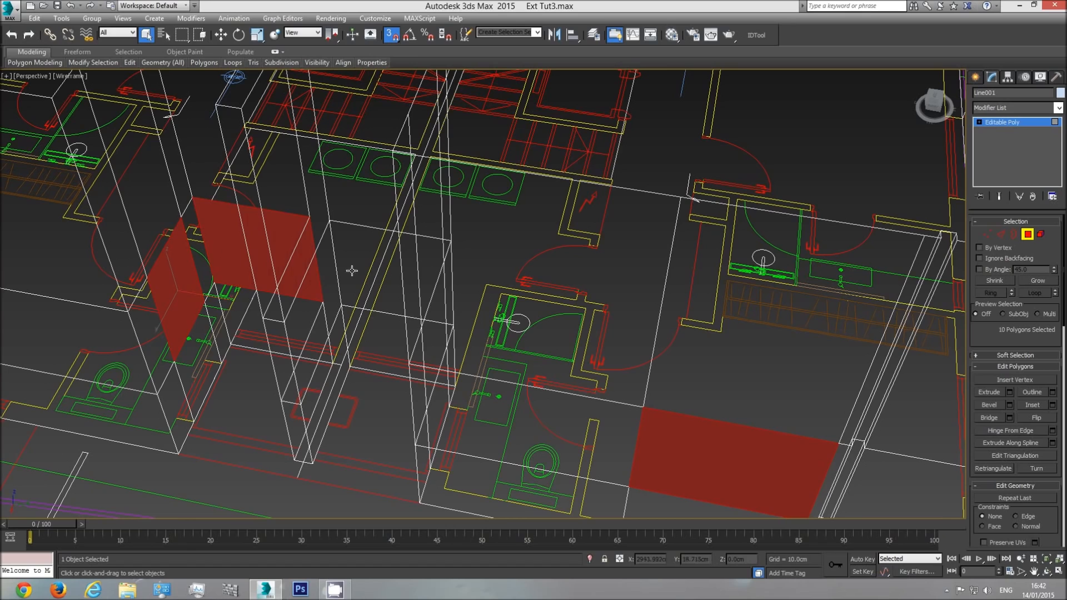
Step: Add the remaining window polygons on the recess's back and side walls to the selection
{"action": "left_click", "coordinate": [358, 258], "text": "ctrl"}
{"action": "left_click", "coordinate": [1046, 571]}
{"action": "left_click_drag", "start_coordinate": [589, 383], "coordinate": [416, 303]}
{"action": "middle_click_drag", "start_coordinate": [478, 251], "coordinate": [436, 382]}
{"action": "key", "text": "Escape"}
{"action": "left_click", "coordinate": [615, 178], "text": "ctrl"}
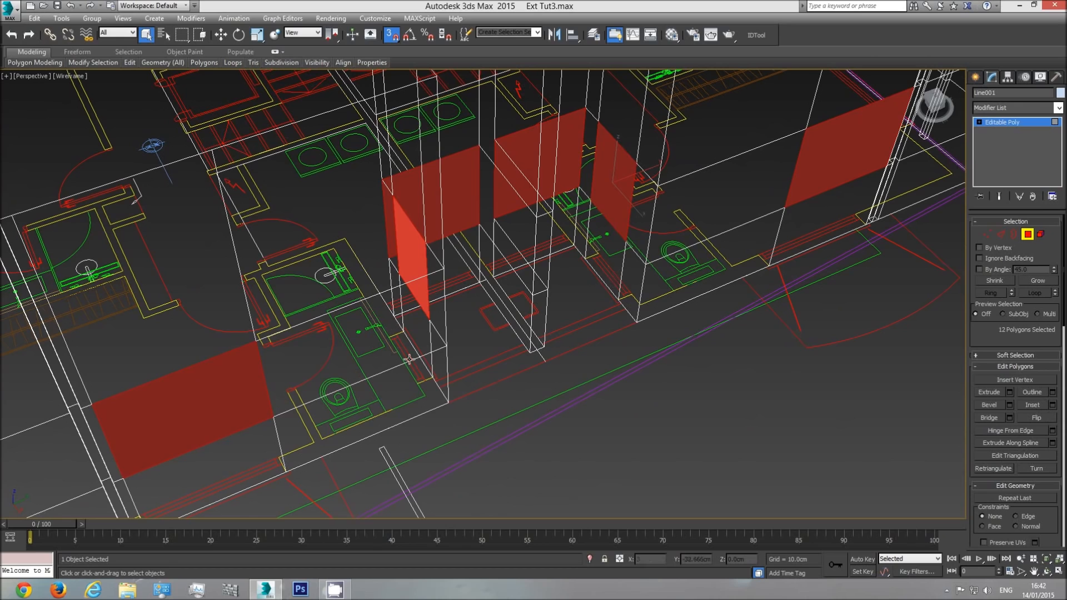
Step: Add the six middle-tier window polygons along the opposite long side wall to the selection
{"action": "middle_click_drag", "start_coordinate": [544, 265], "coordinate": [302, 357]}
{"action": "left_click", "coordinate": [1046, 570]}
{"action": "left_click_drag", "start_coordinate": [473, 355], "coordinate": [413, 297]}
{"action": "right_click", "coordinate": [417, 355]}
{"action": "left_click", "coordinate": [346, 354], "text": "ctrl"}
{"action": "left_click", "coordinate": [410, 321], "text": "ctrl"}
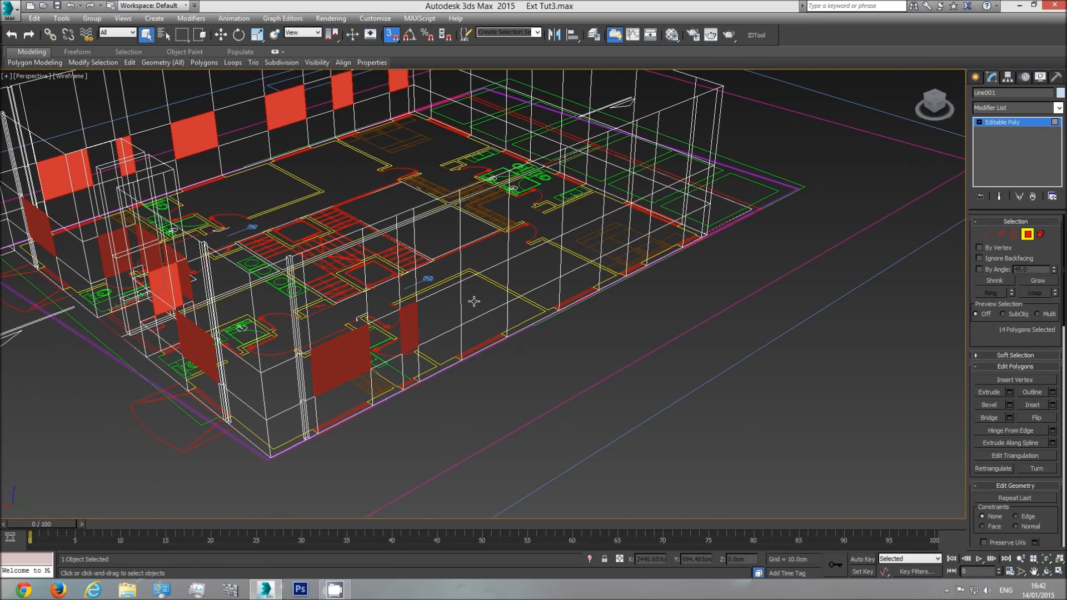
{"action": "left_click", "coordinate": [480, 299], "text": "ctrl"}
{"action": "left_click", "coordinate": [581, 253], "text": "ctrl"}
{"action": "left_click", "coordinate": [637, 219], "text": "ctrl"}
{"action": "left_click", "coordinate": [700, 198], "text": "ctrl"}
Step: Add the middle and bottom tier polygons of the first large terrace door opening to the selection
{"action": "left_click", "coordinate": [1047, 571]}
{"action": "left_click_drag", "start_coordinate": [489, 265], "coordinate": [487, 306]}
{"action": "right_click", "coordinate": [387, 366]}
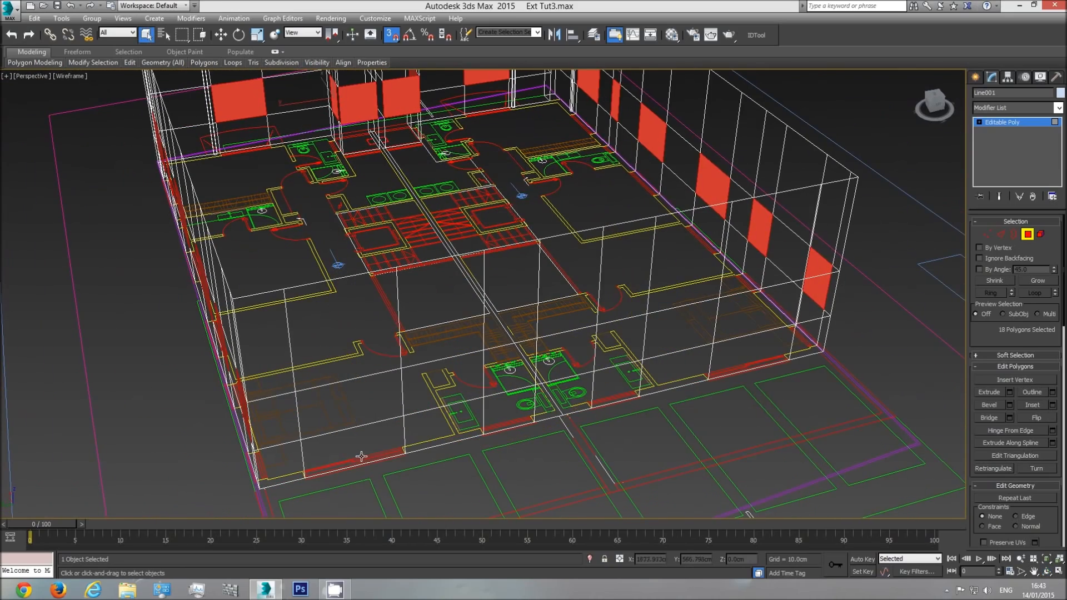
{"action": "middle_click_drag", "start_coordinate": [398, 487], "coordinate": [398, 367]}
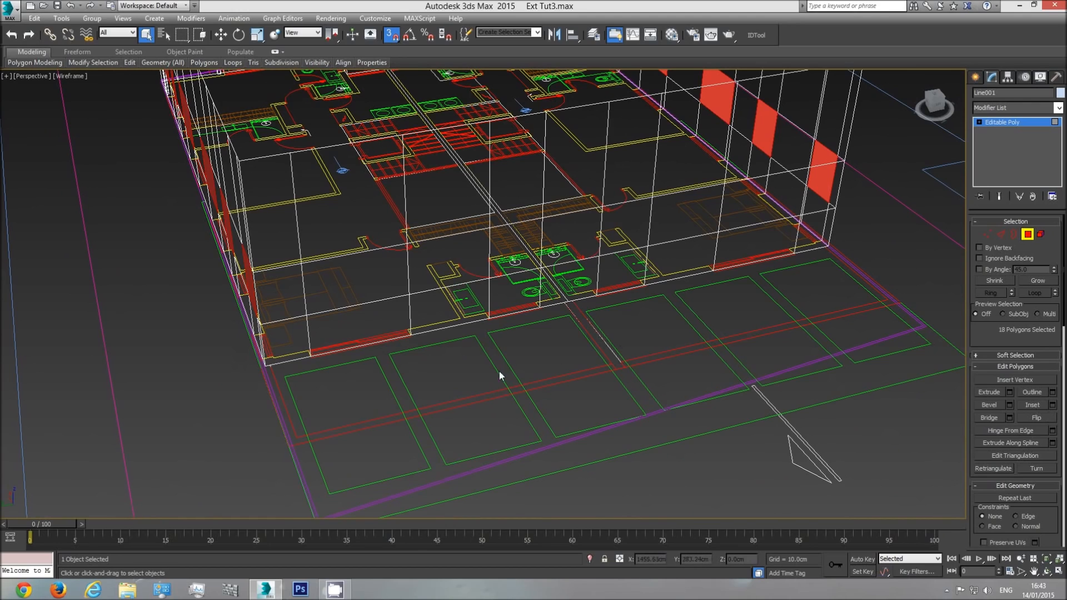
{"action": "left_click", "coordinate": [371, 280], "text": "ctrl"}
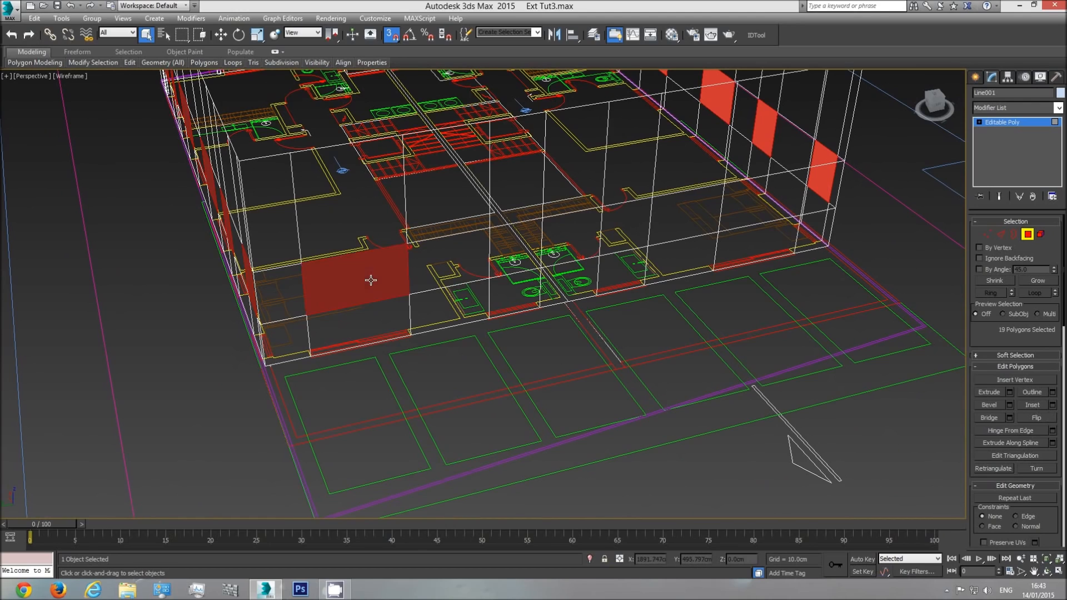
{"action": "left_click", "coordinate": [372, 323], "text": "ctrl"}
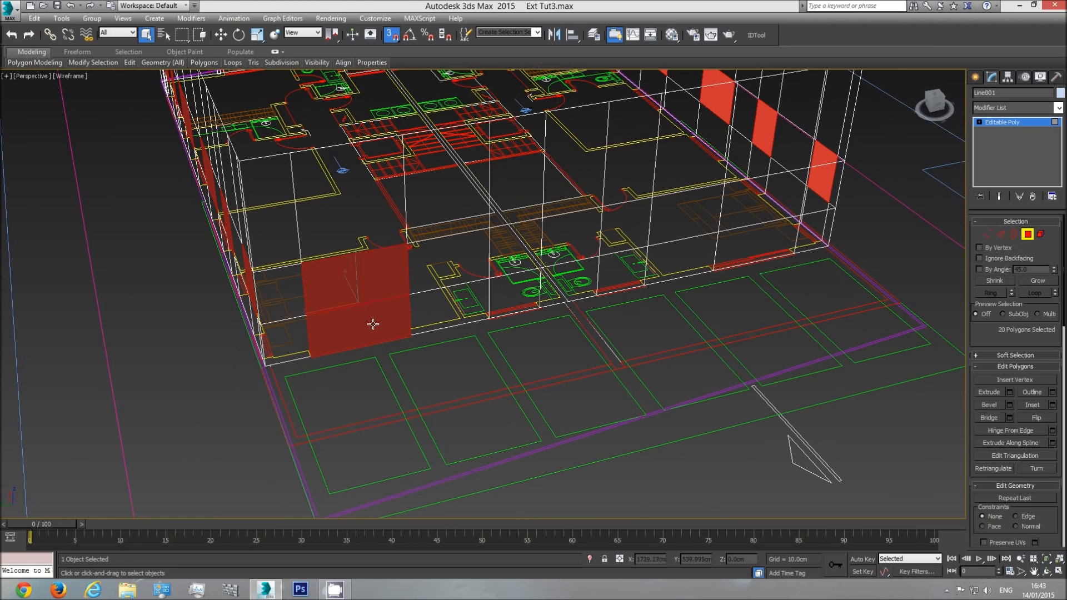
Step: Add the terrace facade's two small window polygons and both tier polygons of its second large door opening
{"action": "left_click", "coordinate": [528, 251], "text": "ctrl"}
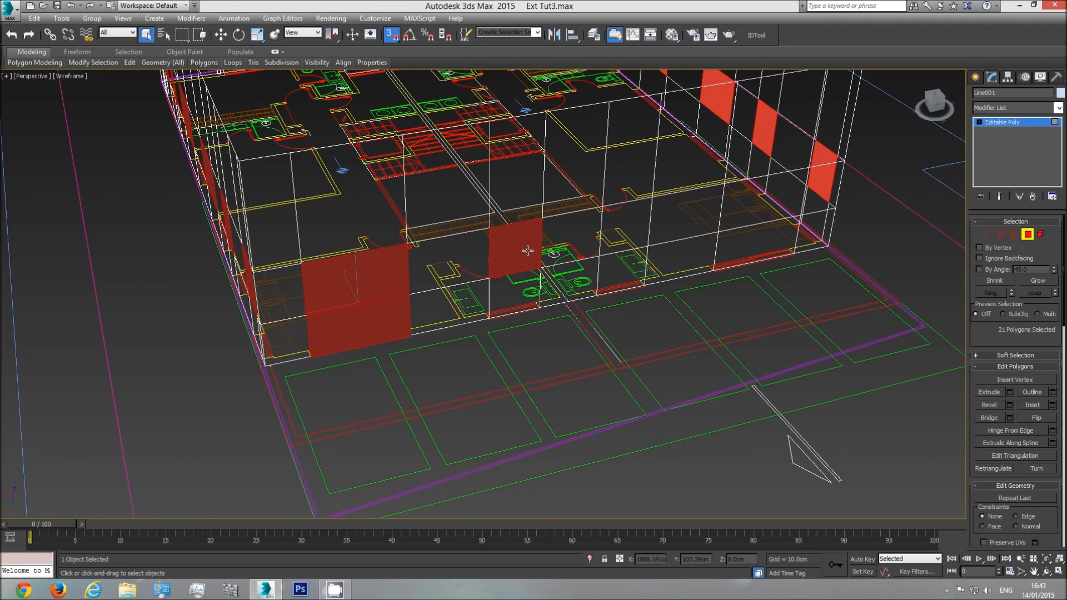
{"action": "left_click", "coordinate": [622, 224], "text": "ctrl"}
{"action": "middle_click_drag", "start_coordinate": [701, 266], "coordinate": [768, 267]}
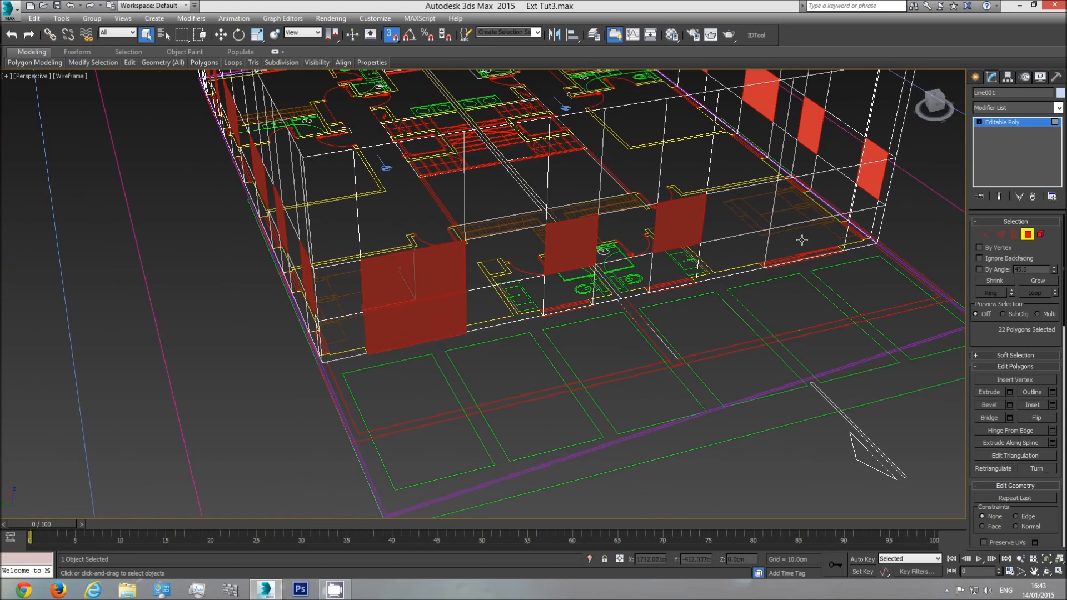
{"action": "left_click", "coordinate": [810, 197], "text": "ctrl"}
{"action": "left_click", "coordinate": [806, 234], "text": "ctrl"}
{"action": "middle_click_drag", "start_coordinate": [806, 234], "coordinate": [624, 351]}
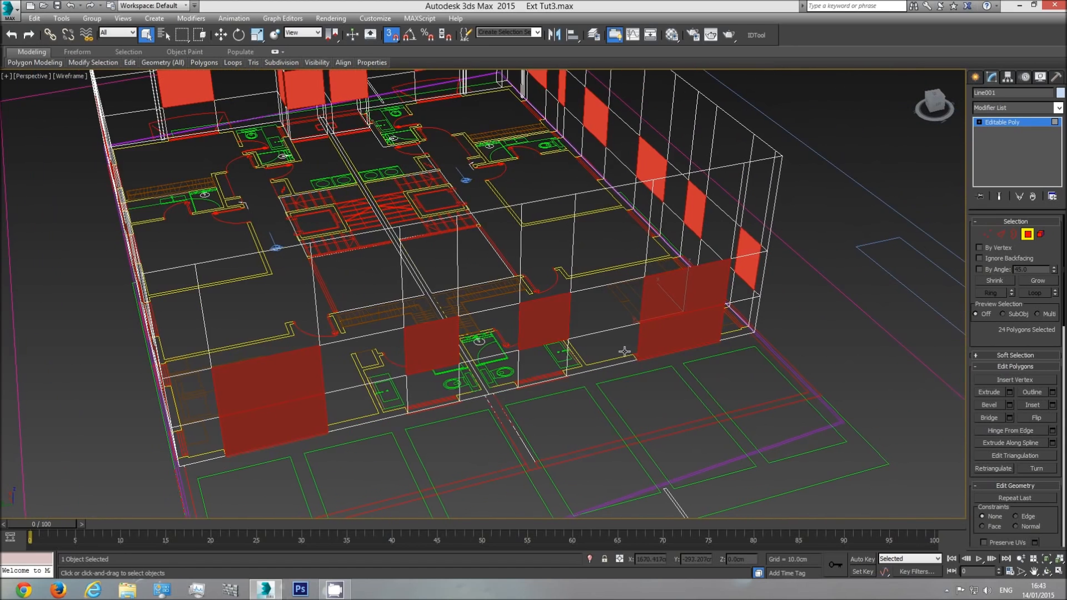
{"action": "scroll", "coordinate": [624, 351], "scroll_direction": "down", "scroll_amount": 2}
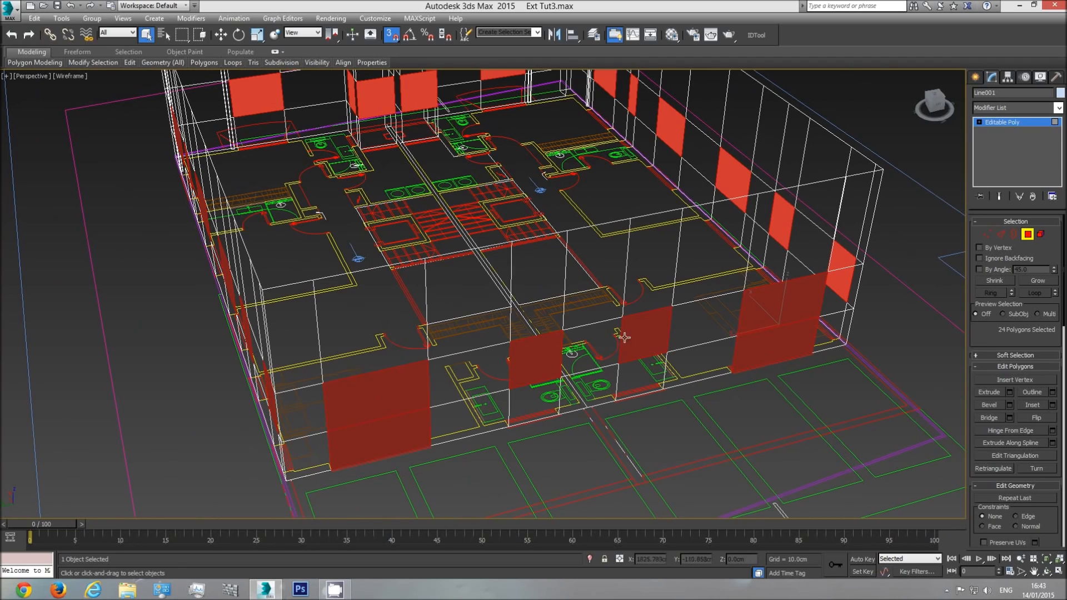
Step: Examine the terrace facade in the elevation drawings to check the heights of its windows and doors
{"action": "key", "text": "t"}
{"action": "scroll", "coordinate": [592, 331], "scroll_direction": "down", "scroll_amount": 8}
{"action": "middle_click_drag", "start_coordinate": [529, 355], "coordinate": [341, 387]}
{"action": "scroll", "coordinate": [341, 388], "scroll_direction": "down", "scroll_amount": 2}
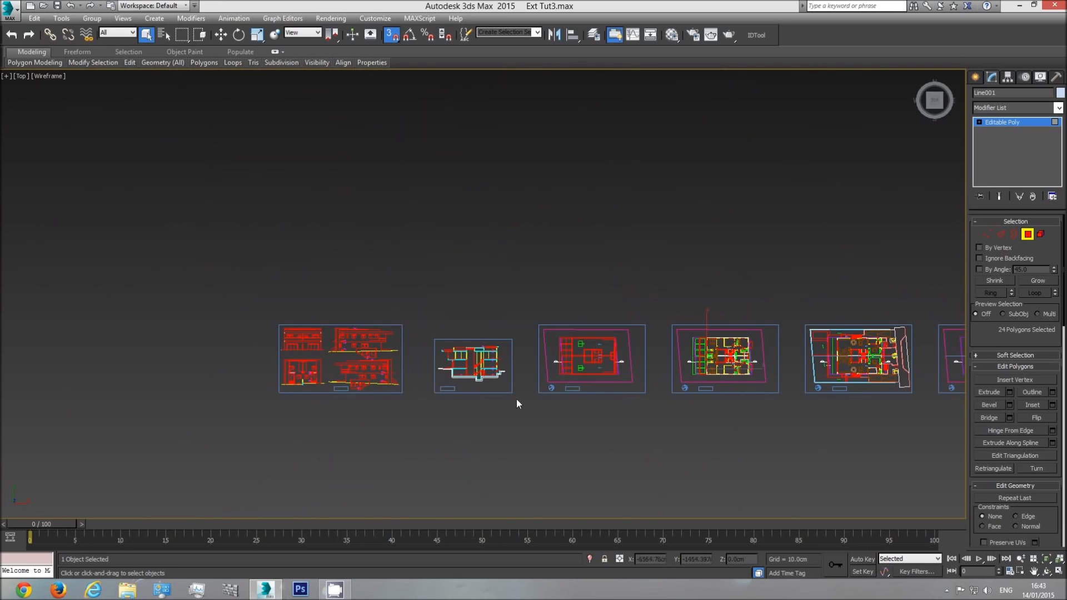
{"action": "middle_click_drag", "start_coordinate": [644, 387], "coordinate": [578, 388]}
{"action": "middle_click_drag", "start_coordinate": [462, 374], "coordinate": [579, 368]}
{"action": "scroll", "coordinate": [446, 348], "scroll_direction": "up", "scroll_amount": 5}
{"action": "scroll", "coordinate": [436, 309], "scroll_direction": "up", "scroll_amount": 3}
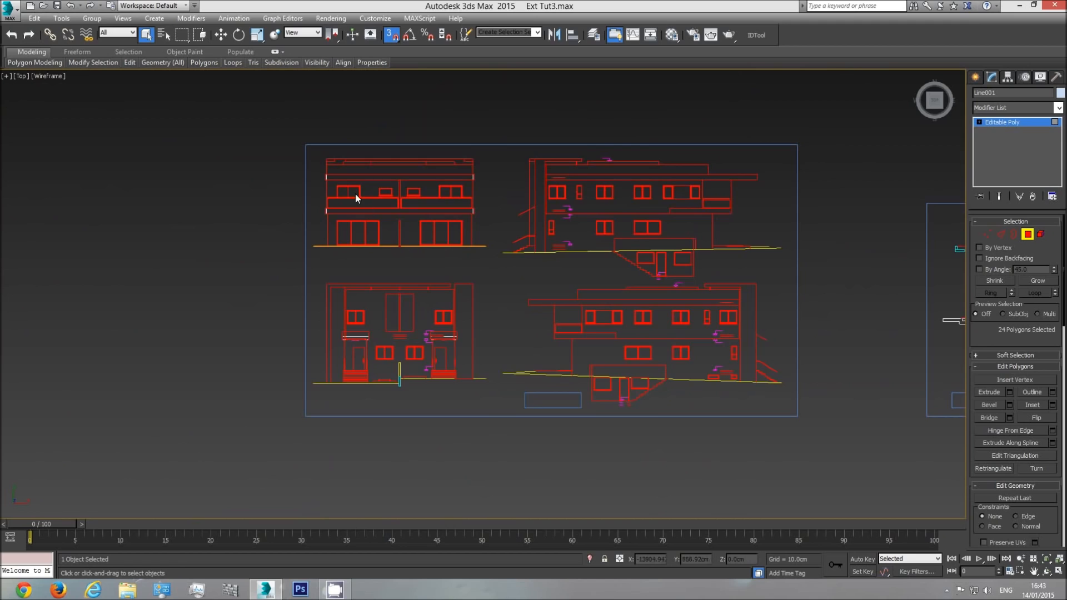
{"action": "scroll", "coordinate": [355, 193], "scroll_direction": "up", "scroll_amount": 8}
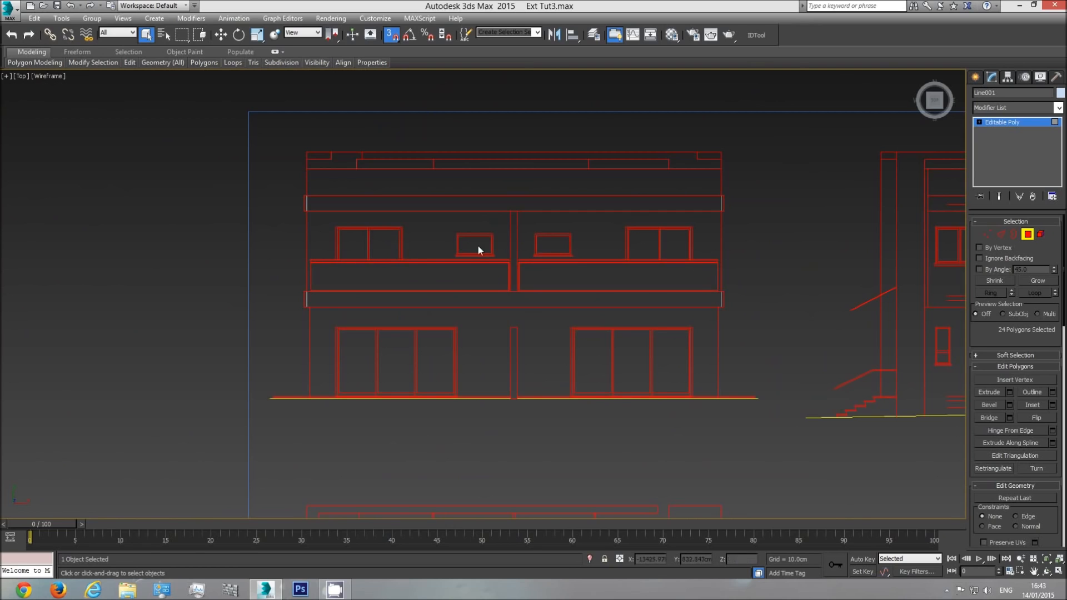
{"action": "middle_click_drag", "start_coordinate": [606, 276], "coordinate": [450, 289]}
{"action": "scroll", "coordinate": [451, 289], "scroll_direction": "down", "scroll_amount": 5}
Step: Return to a shaded perspective view of the walls and check the selected window and door polygons
{"action": "key", "text": "p"}
{"action": "left_click", "coordinate": [1047, 571]}
{"action": "left_click_drag", "start_coordinate": [532, 342], "coordinate": [588, 341]}
{"action": "scroll", "coordinate": [588, 354], "scroll_direction": "up", "scroll_amount": 6}
{"action": "middle_click_drag", "start_coordinate": [710, 332], "coordinate": [592, 271]}
{"action": "scroll", "coordinate": [550, 352], "scroll_direction": "down", "scroll_amount": 3}
{"action": "left_click_drag", "start_coordinate": [593, 270], "coordinate": [371, 361]}
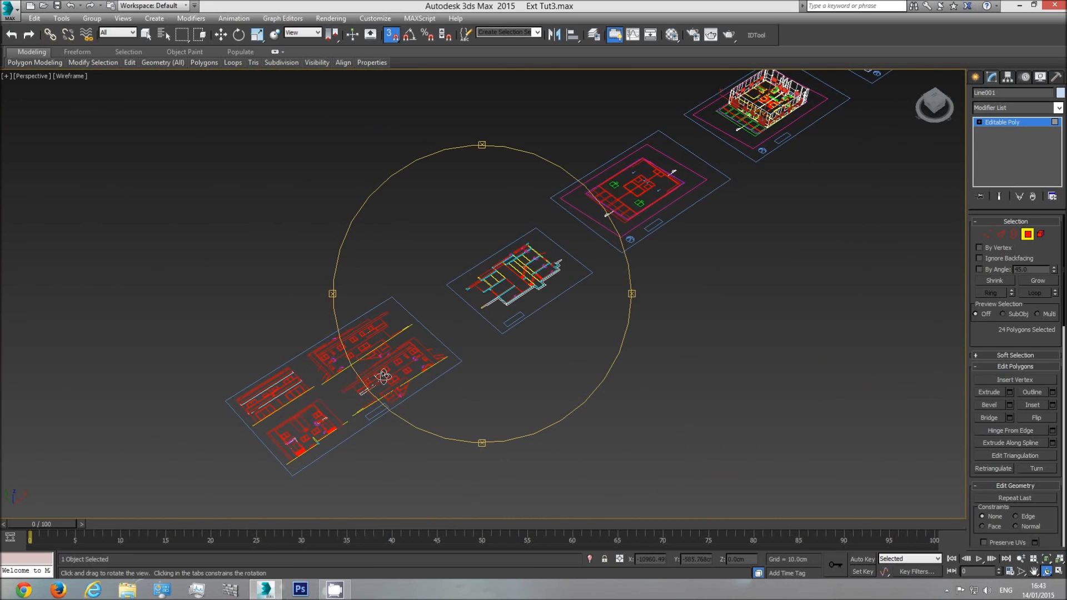
{"action": "middle_click_drag", "start_coordinate": [596, 248], "coordinate": [492, 320]}
{"action": "scroll", "coordinate": [562, 264], "scroll_direction": "up", "scroll_amount": 5}
{"action": "scroll", "coordinate": [535, 309], "scroll_direction": "up", "scroll_amount": 4}
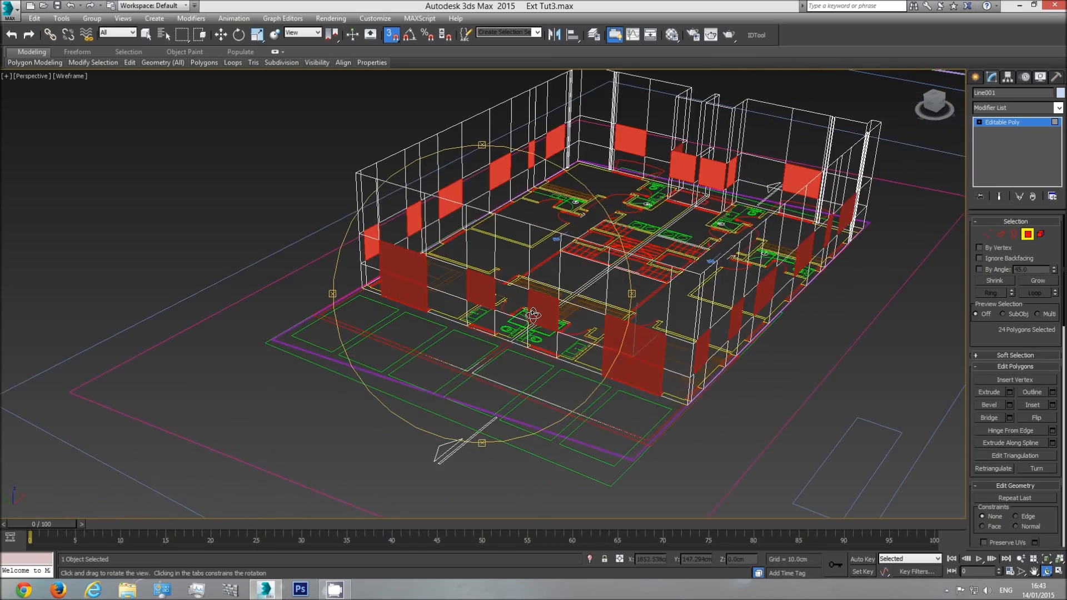
{"action": "key", "text": "F3"}
{"action": "mouse_move", "coordinate": [481, 320]}
{"action": "left_mouse_down"}
{"action": "mouse_move", "coordinate": [570, 326]}
{"action": "mouse_move", "coordinate": [509, 318]}
{"action": "mouse_move", "coordinate": [556, 322]}
{"action": "mouse_move", "coordinate": [525, 328]}
{"action": "left_mouse_up"}
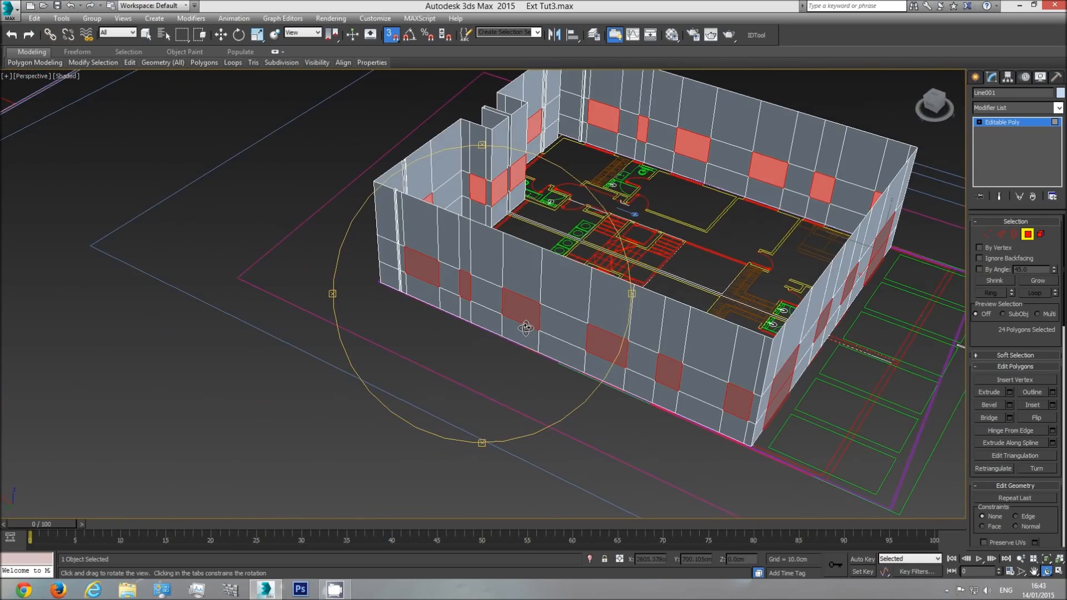
Step: Extrude the selected window and door polygons 22 cm, checking the depth against the plan's wall thickness
{"action": "key", "text": "t"}
{"action": "scroll", "coordinate": [516, 344], "scroll_direction": "down", "scroll_amount": 6}
{"action": "middle_click_drag", "start_coordinate": [684, 360], "coordinate": [512, 365]}
{"action": "scroll", "coordinate": [566, 360], "scroll_direction": "up", "scroll_amount": 4}
{"action": "scroll", "coordinate": [568, 360], "scroll_direction": "up", "scroll_amount": 6}
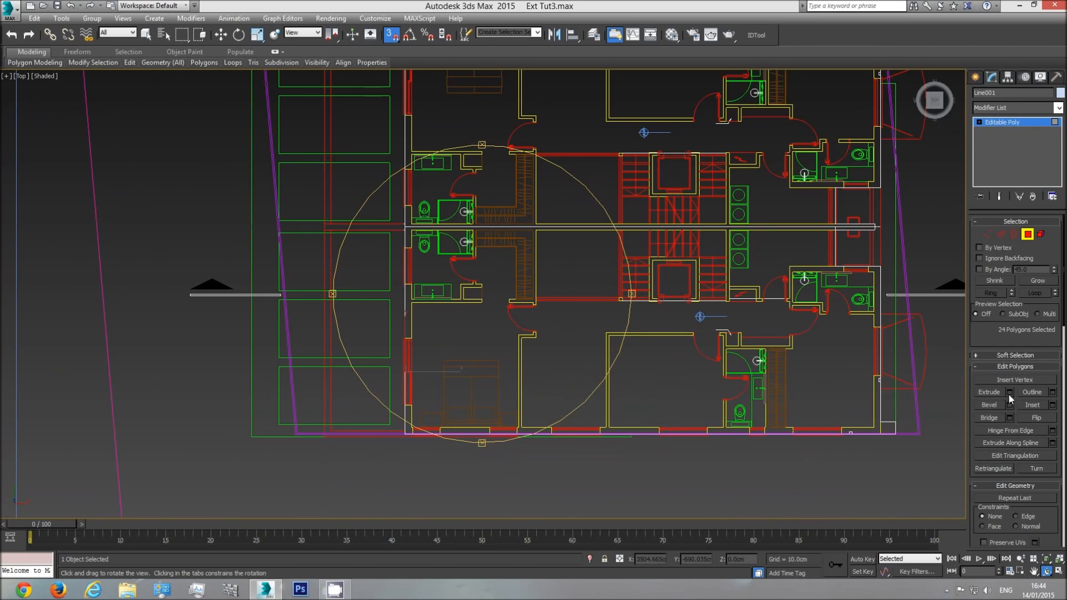
{"action": "left_click", "coordinate": [1009, 392]}
{"action": "left_click_drag", "start_coordinate": [490, 318], "coordinate": [494, 315]}
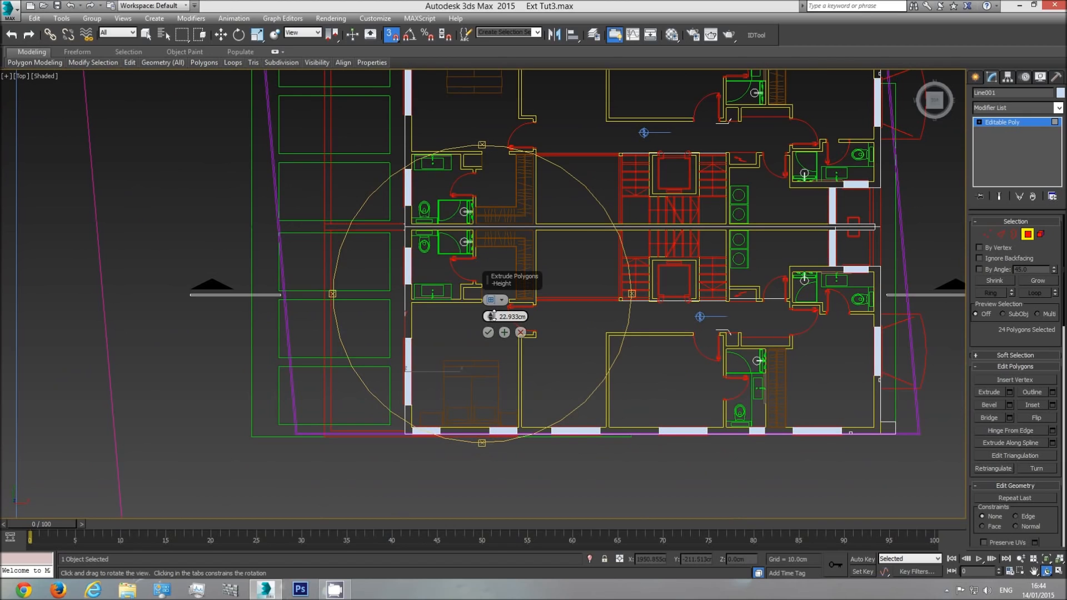
{"action": "double_click", "coordinate": [512, 316]}
{"action": "type", "text": "22"}
{"action": "key", "text": "Return"}
{"action": "scroll", "coordinate": [444, 411], "scroll_direction": "up", "scroll_amount": 5}
{"action": "scroll", "coordinate": [422, 363], "scroll_direction": "up", "scroll_amount": 5}
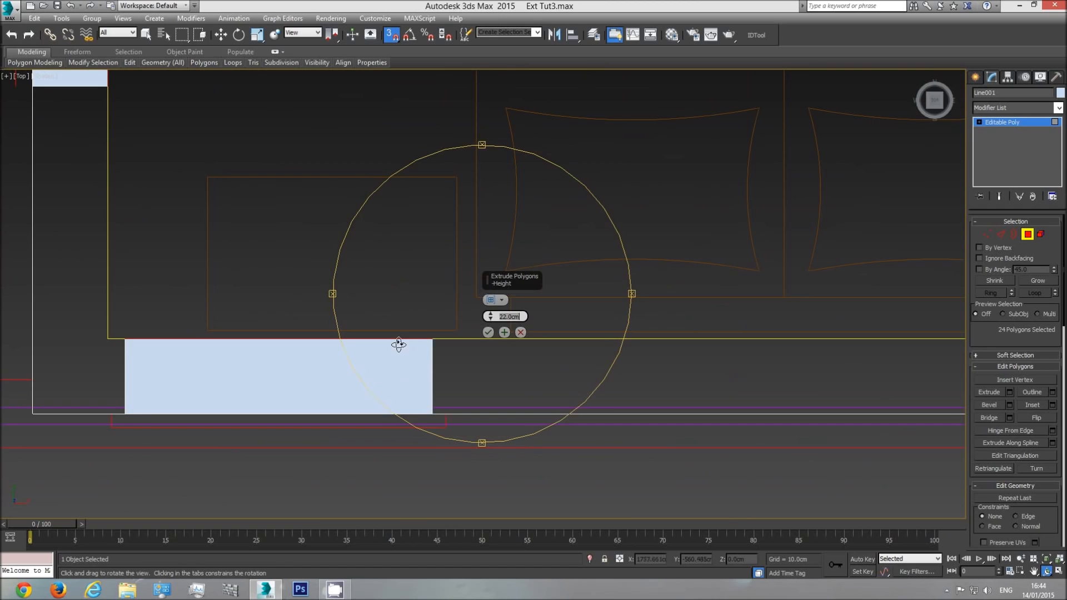
{"action": "scroll", "coordinate": [398, 343], "scroll_direction": "down", "scroll_amount": 4}
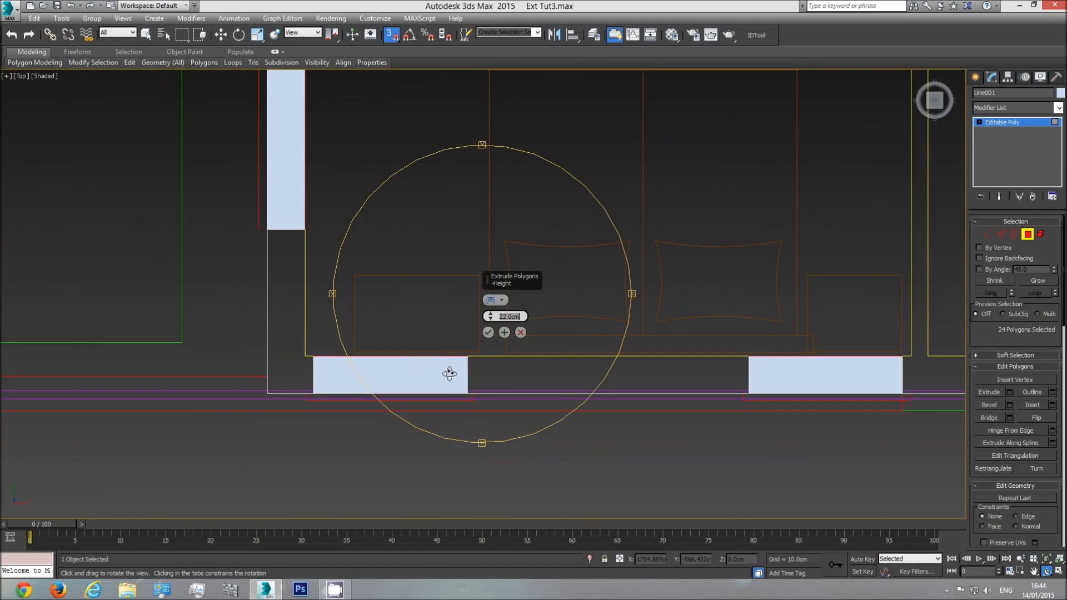
{"action": "left_click", "coordinate": [488, 332]}
Step: Delete the extruded polygons to cut the window and door openings through, and leave Polygon level
{"action": "key", "text": "p"}
{"action": "left_click_drag", "start_coordinate": [494, 371], "coordinate": [467, 349]}
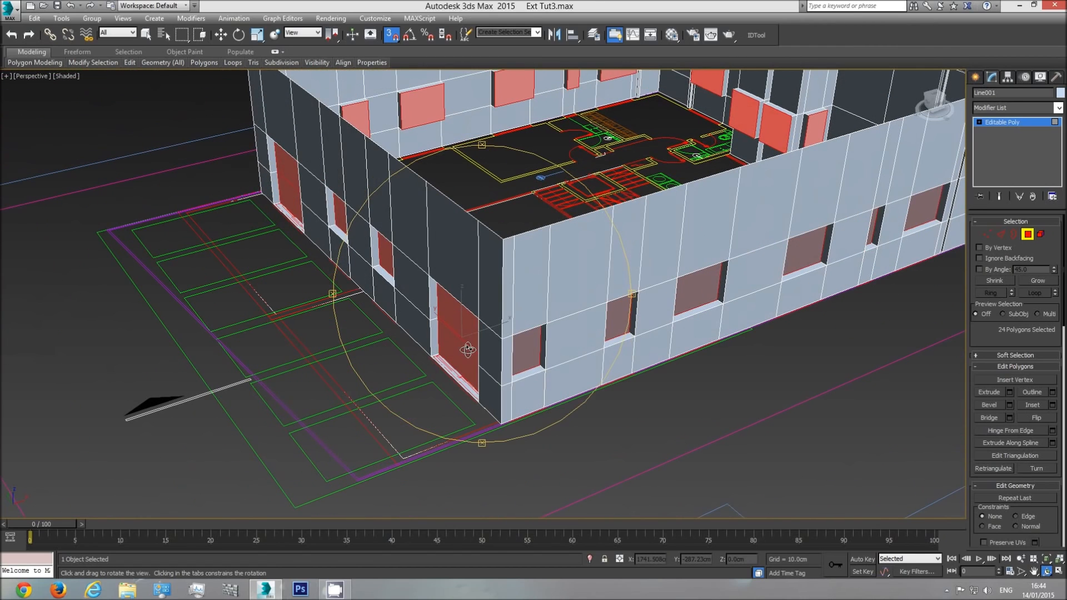
{"action": "key", "text": "Delete"}
{"action": "scroll", "coordinate": [467, 349], "scroll_direction": "down", "scroll_amount": 4}
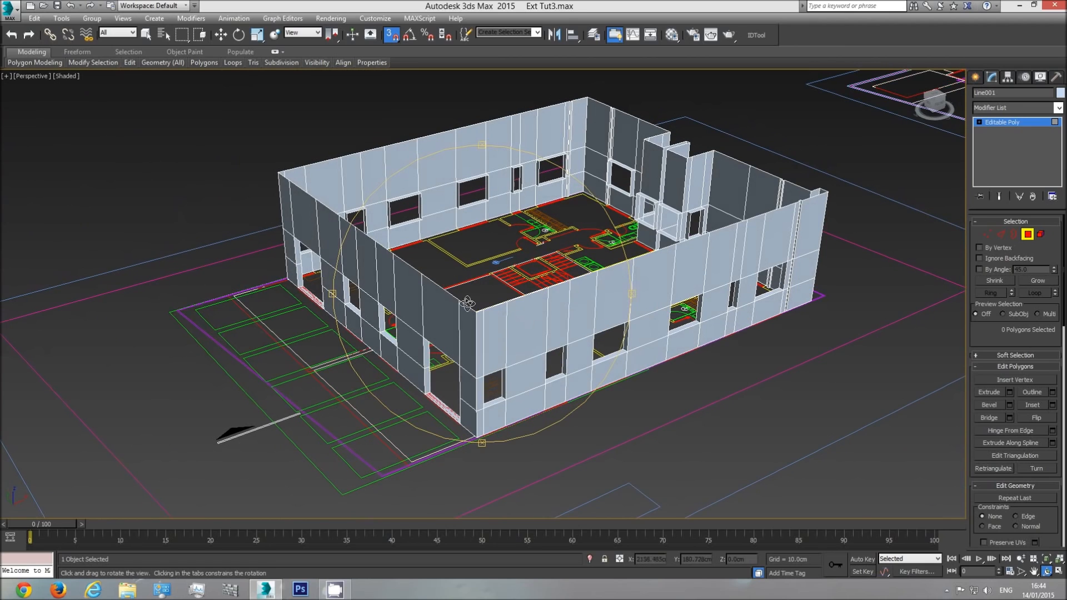
{"action": "left_click_drag", "start_coordinate": [467, 303], "coordinate": [425, 315]}
{"action": "left_click", "coordinate": [1026, 235]}
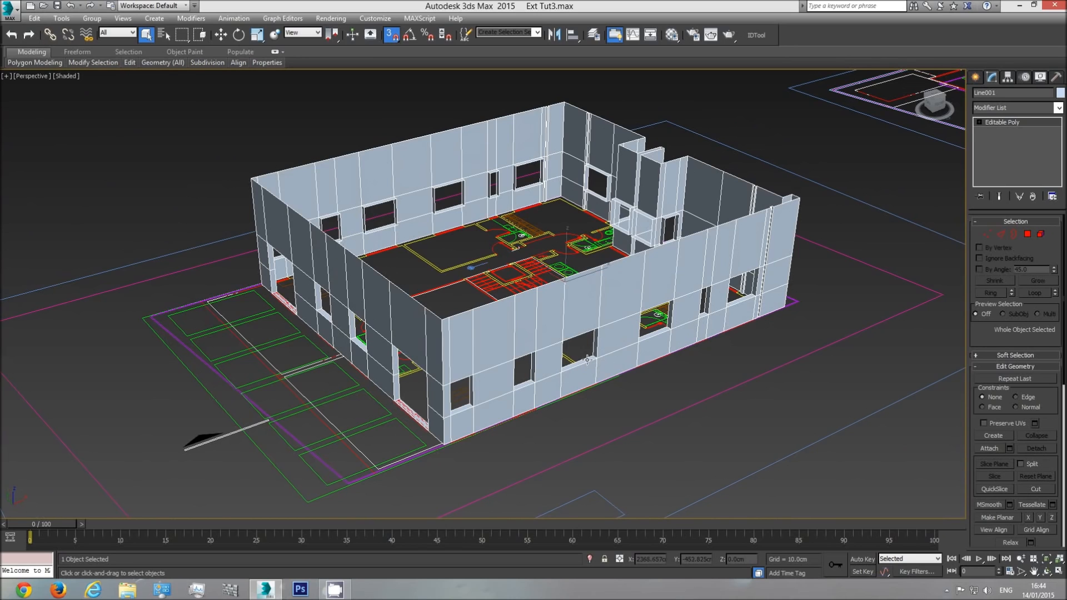
Step: Examine the entrance facade in the elevation drawings and try to gauge its upper window height with a temporary box
{"action": "key", "text": "t"}
{"action": "scroll", "coordinate": [499, 371], "scroll_direction": "down", "scroll_amount": 5}
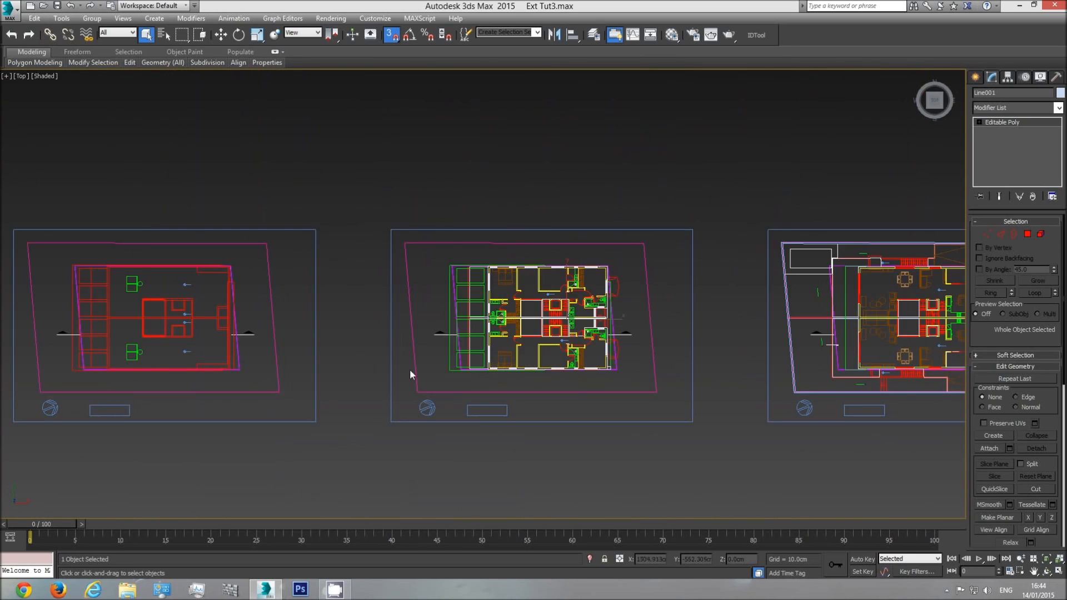
{"action": "scroll", "coordinate": [309, 371], "scroll_direction": "up", "scroll_amount": 10}
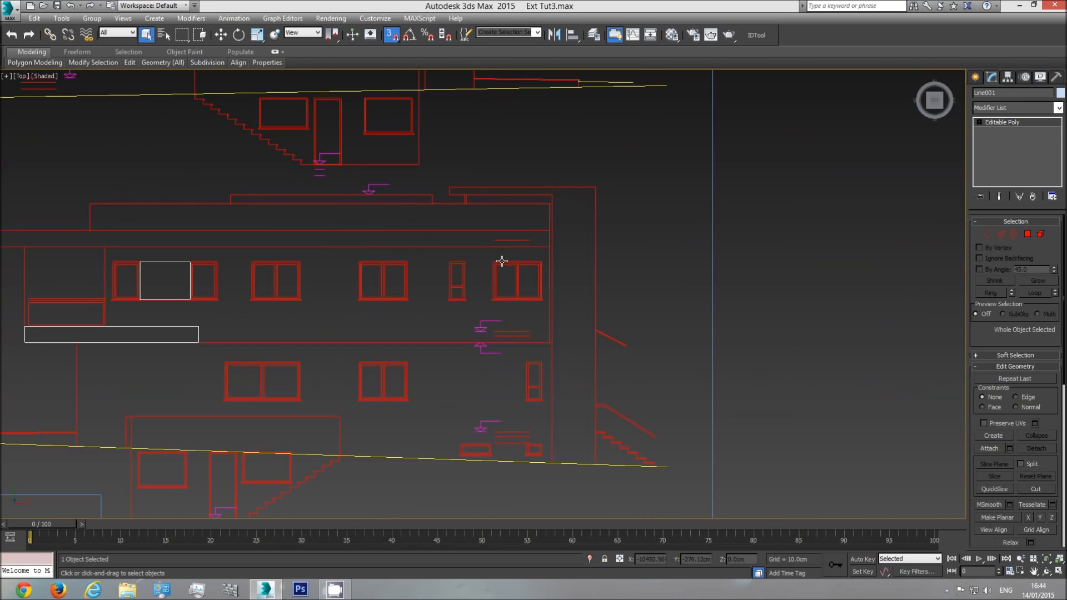
{"action": "scroll", "coordinate": [442, 283], "scroll_direction": "down", "scroll_amount": 5}
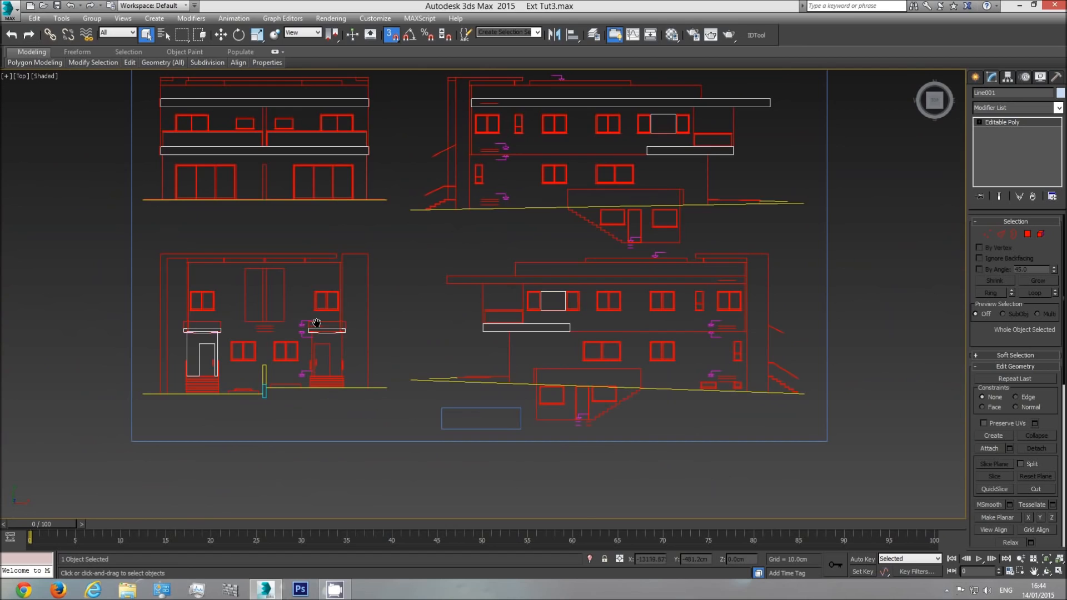
{"action": "scroll", "coordinate": [317, 323], "scroll_direction": "up", "scroll_amount": 4}
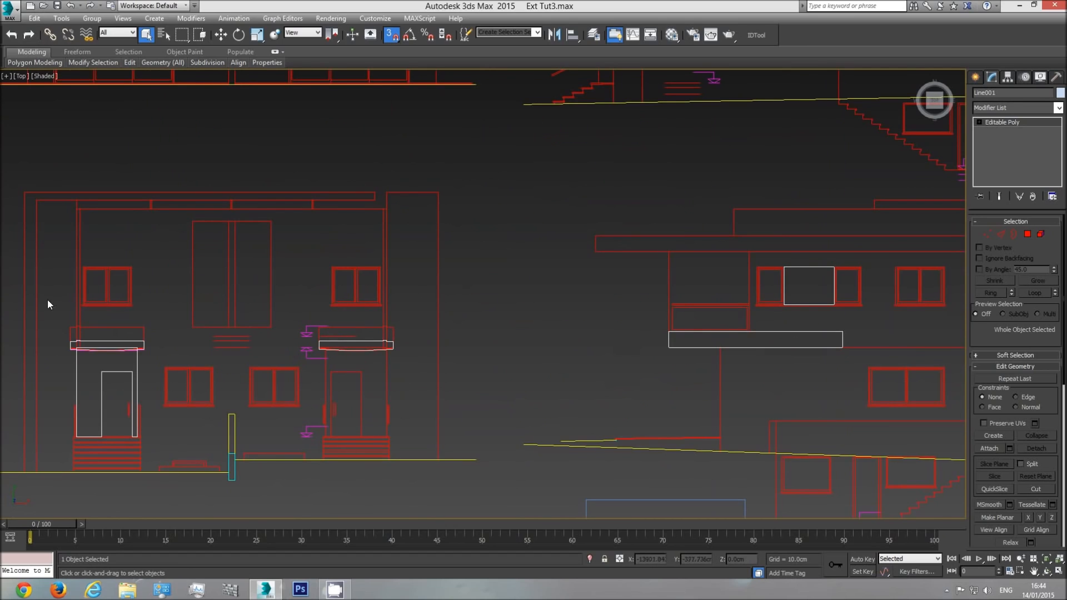
{"action": "left_click", "coordinate": [975, 77]}
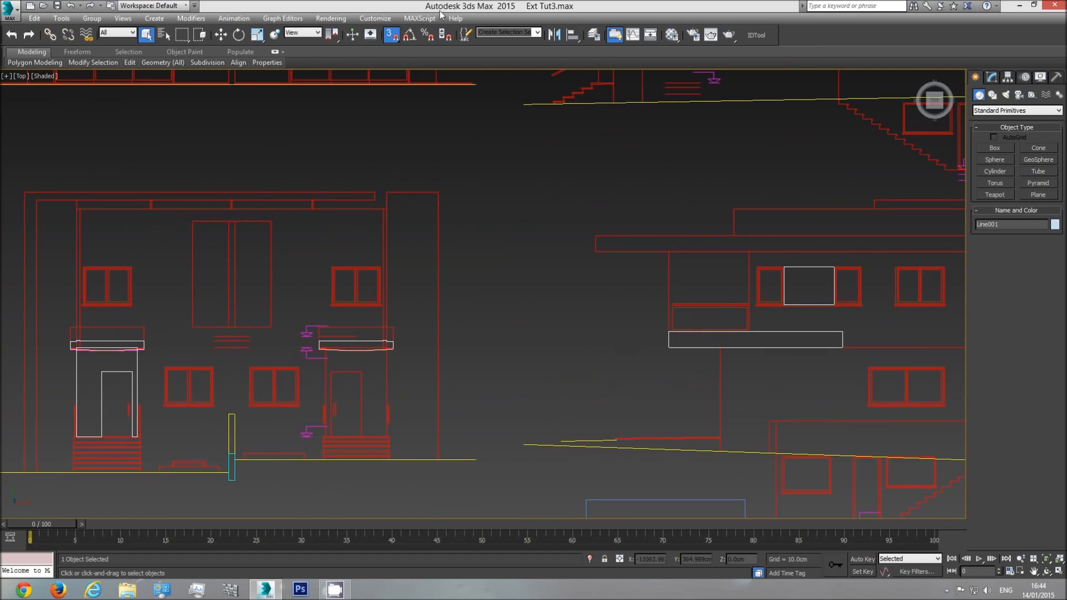
{"action": "left_click", "coordinate": [994, 148]}
{"action": "scroll", "coordinate": [388, 346], "scroll_direction": "up", "scroll_amount": 6}
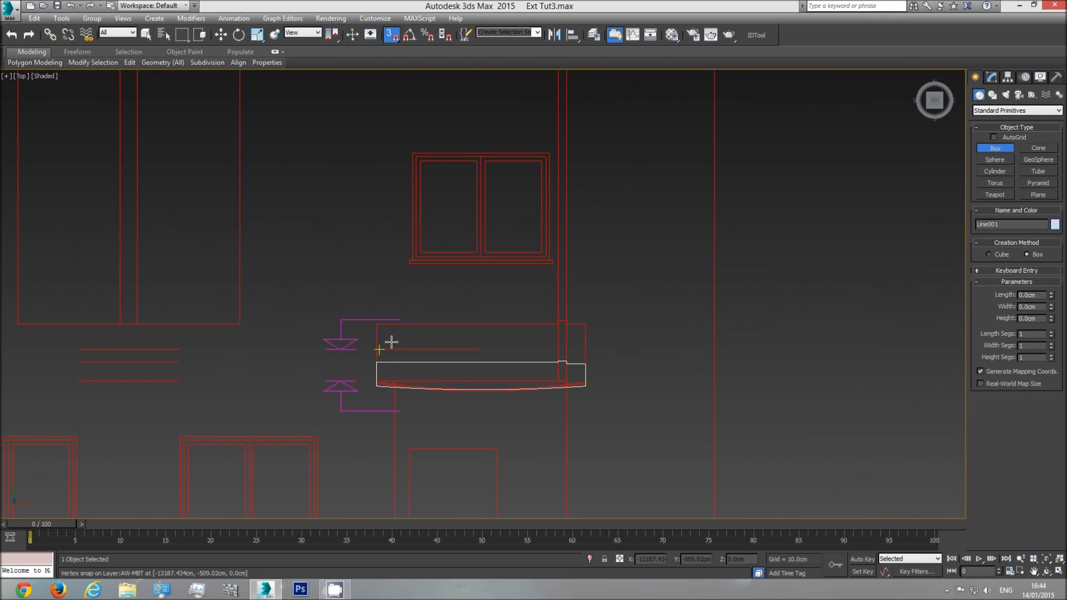
{"action": "left_click_drag", "start_coordinate": [388, 346], "coordinate": [401, 218]}
{"action": "right_click", "coordinate": [401, 221]}
Step: Compare the upper-floor window positions across the entrance, terrace and side elevation drawings
{"action": "middle_click_drag", "start_coordinate": [384, 264], "coordinate": [527, 305]}
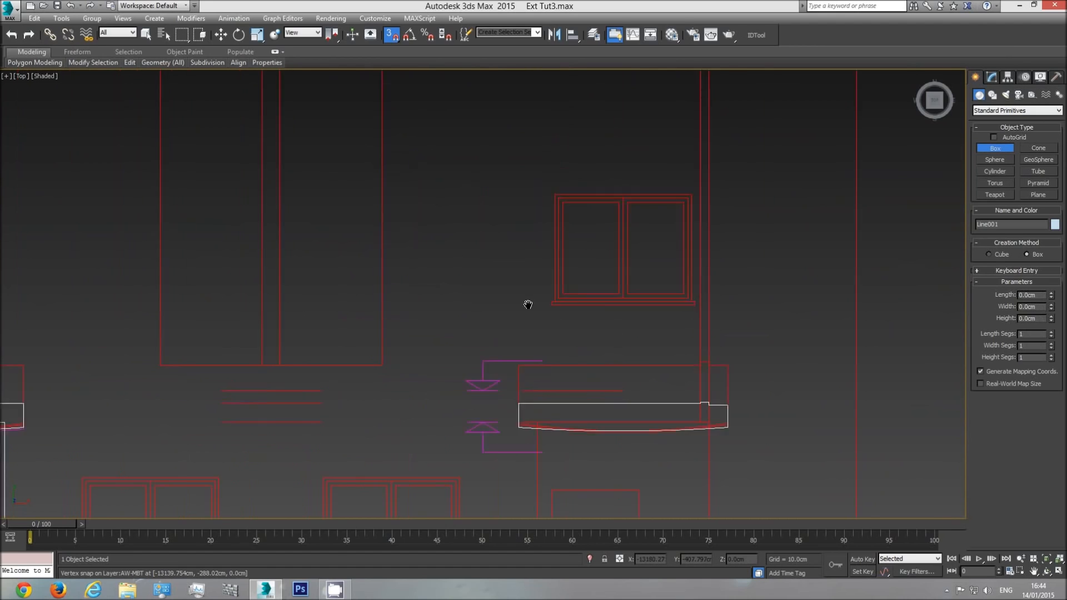
{"action": "scroll", "coordinate": [527, 305], "scroll_direction": "down", "scroll_amount": 3}
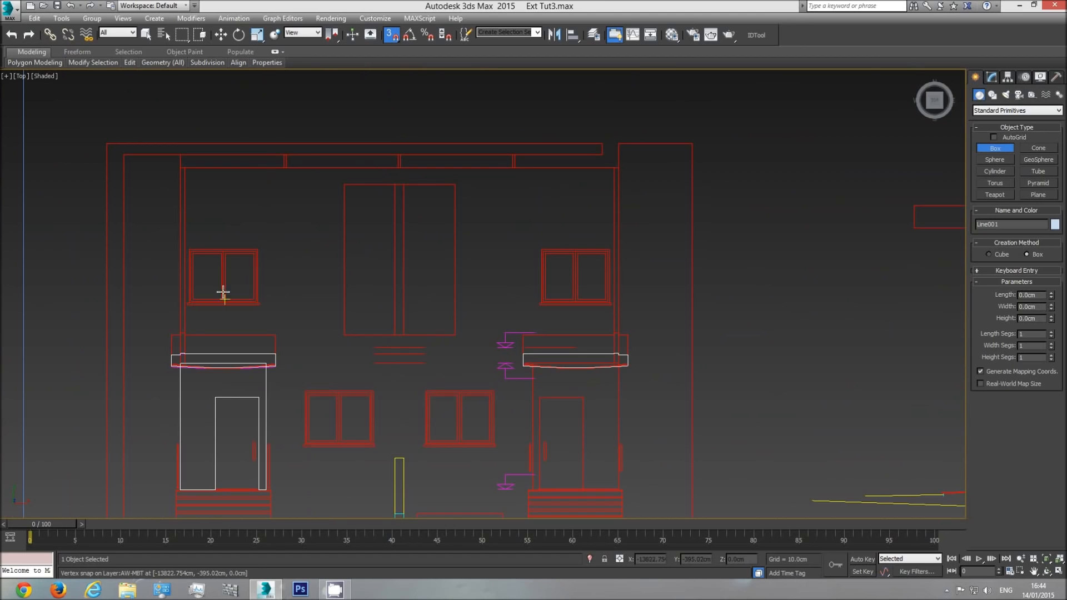
{"action": "scroll", "coordinate": [507, 269], "scroll_direction": "down", "scroll_amount": 2}
{"action": "middle_click_drag", "start_coordinate": [507, 269], "coordinate": [605, 274]}
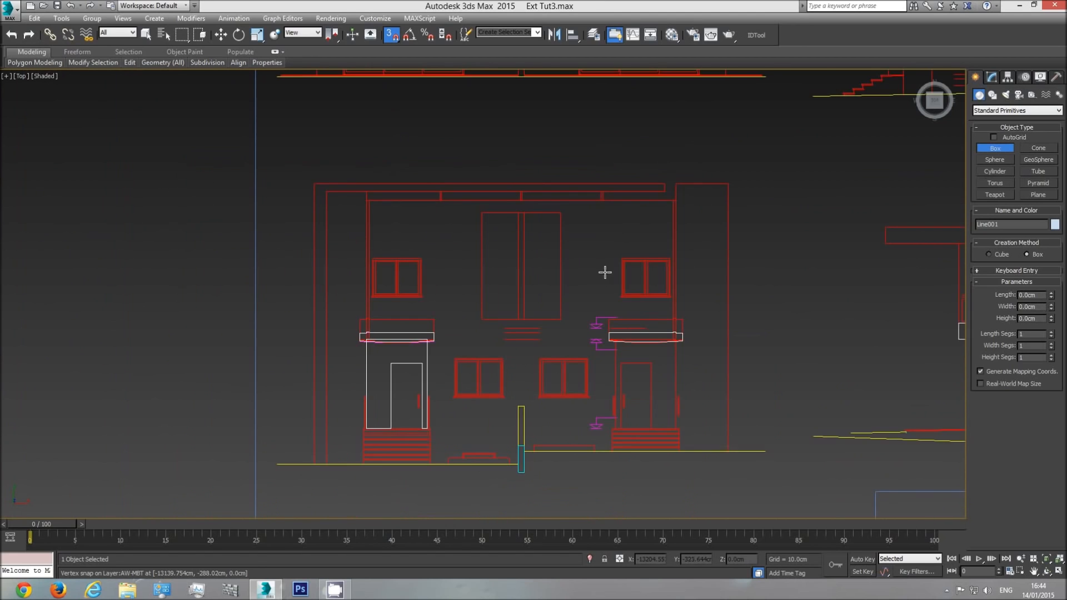
{"action": "scroll", "coordinate": [581, 322], "scroll_direction": "down", "scroll_amount": 4}
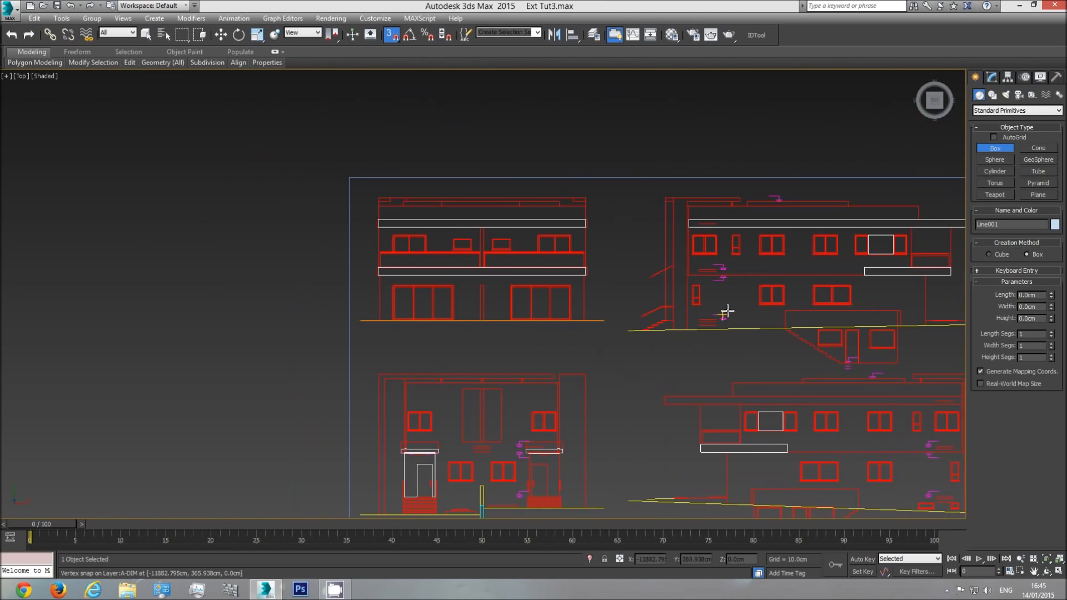
{"action": "middle_click_drag", "start_coordinate": [726, 310], "coordinate": [482, 362]}
{"action": "middle_click_drag", "start_coordinate": [569, 351], "coordinate": [519, 282]}
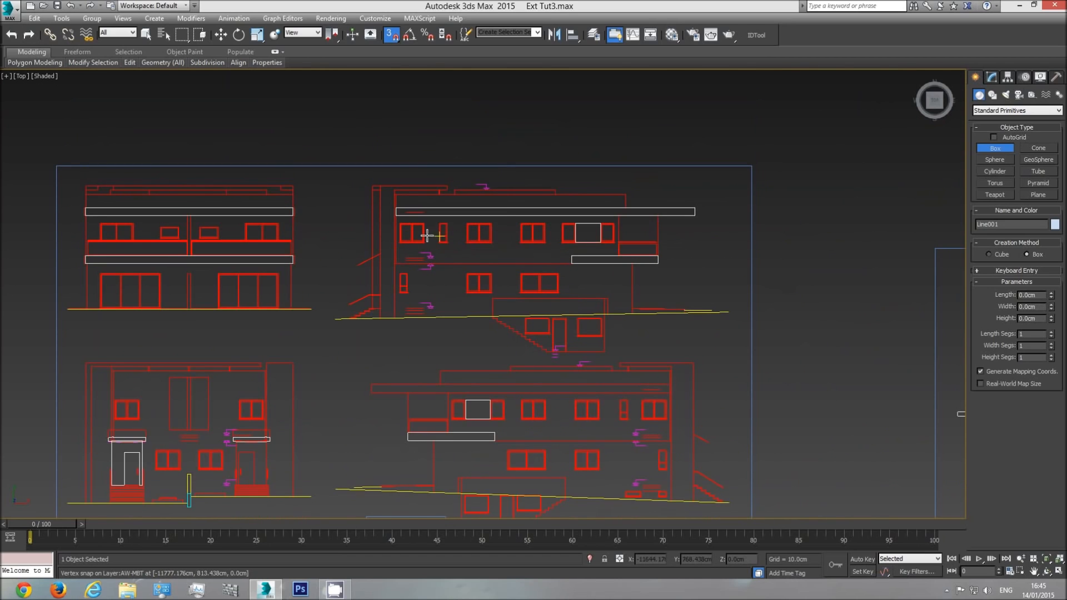
{"action": "middle_click_drag", "start_coordinate": [580, 402], "coordinate": [568, 372]}
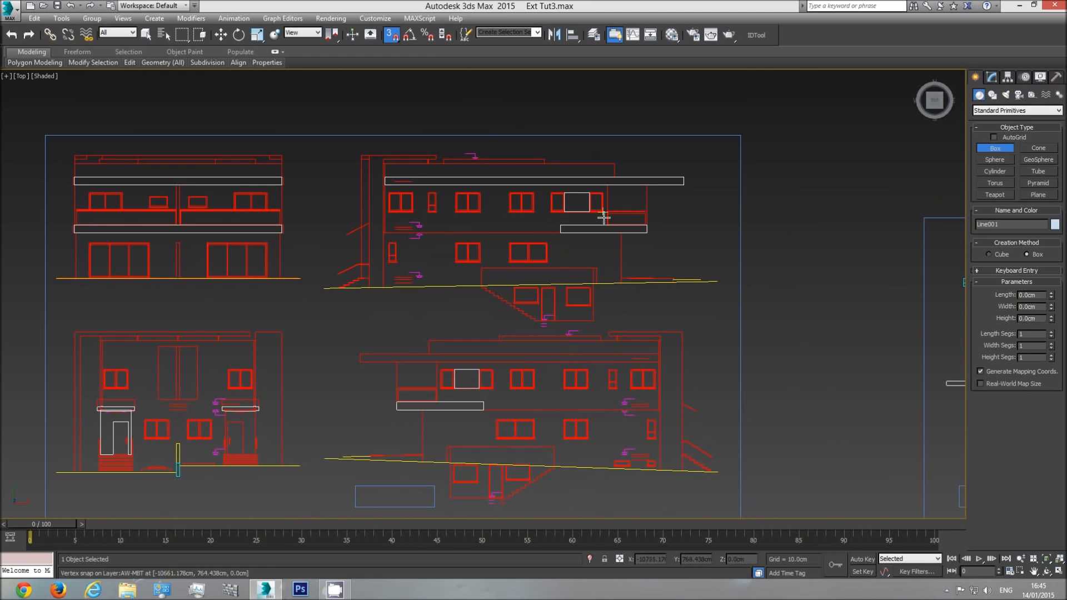
Step: Measure the sill and head heights of the upper side-elevation windows from the floor level line with a temporary box
{"action": "scroll", "coordinate": [562, 208], "scroll_direction": "up", "scroll_amount": 5}
{"action": "middle_click_drag", "start_coordinate": [569, 219], "coordinate": [780, 276]}
{"action": "scroll", "coordinate": [470, 298], "scroll_direction": "down", "scroll_amount": 2}
{"action": "scroll", "coordinate": [481, 288], "scroll_direction": "up", "scroll_amount": 2}
{"action": "left_click_drag", "start_coordinate": [480, 292], "coordinate": [543, 226]}
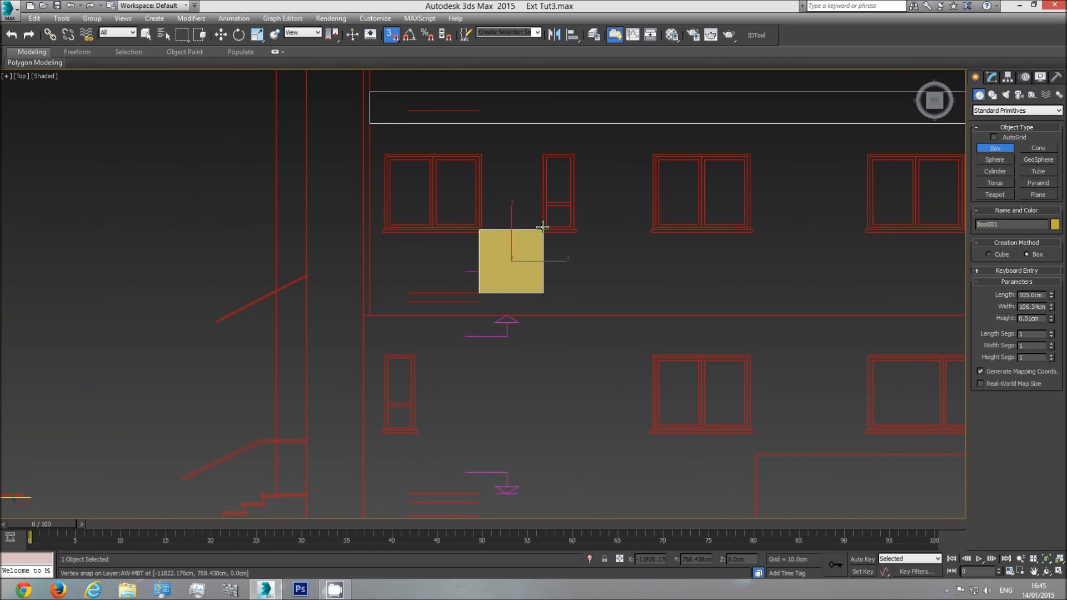
{"action": "left_click_drag", "start_coordinate": [543, 227], "coordinate": [539, 150]}
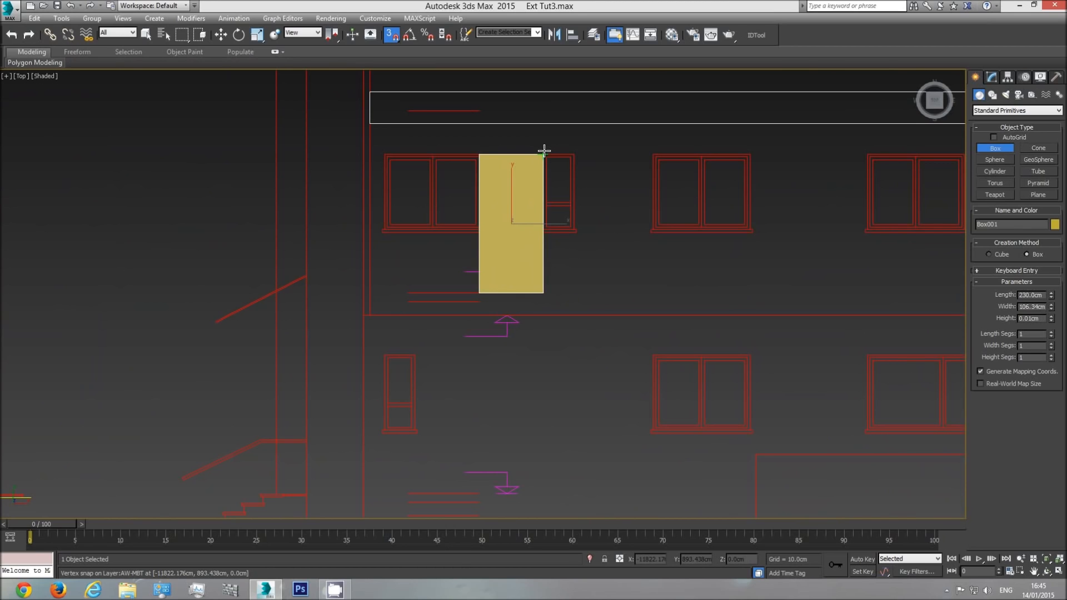
{"action": "right_click", "coordinate": [544, 151]}
Step: Measure the head height of the terrace facade's large upper window from the floor level line with a temporary box
{"action": "middle_click_drag", "start_coordinate": [546, 192], "coordinate": [414, 226]}
{"action": "scroll", "coordinate": [383, 225], "scroll_direction": "down", "scroll_amount": 2}
{"action": "middle_click_drag", "start_coordinate": [333, 226], "coordinate": [716, 236]}
{"action": "scroll", "coordinate": [716, 236], "scroll_direction": "down", "scroll_amount": 1}
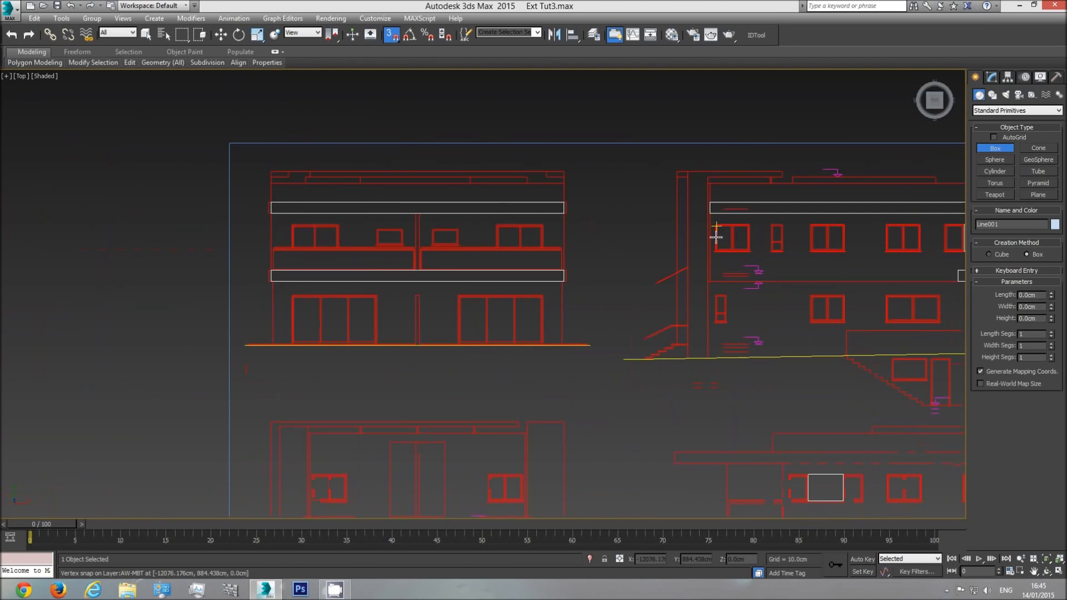
{"action": "middle_click_drag", "start_coordinate": [373, 268], "coordinate": [476, 241]}
{"action": "scroll", "coordinate": [467, 245], "scroll_direction": "up", "scroll_amount": 2}
{"action": "middle_click_drag", "start_coordinate": [614, 222], "coordinate": [617, 234]}
{"action": "scroll", "coordinate": [616, 233], "scroll_direction": "up", "scroll_amount": 3}
{"action": "middle_click_drag", "start_coordinate": [642, 322], "coordinate": [547, 309]}
{"action": "scroll", "coordinate": [547, 309], "scroll_direction": "down", "scroll_amount": 3}
{"action": "middle_click_drag", "start_coordinate": [709, 312], "coordinate": [602, 311]}
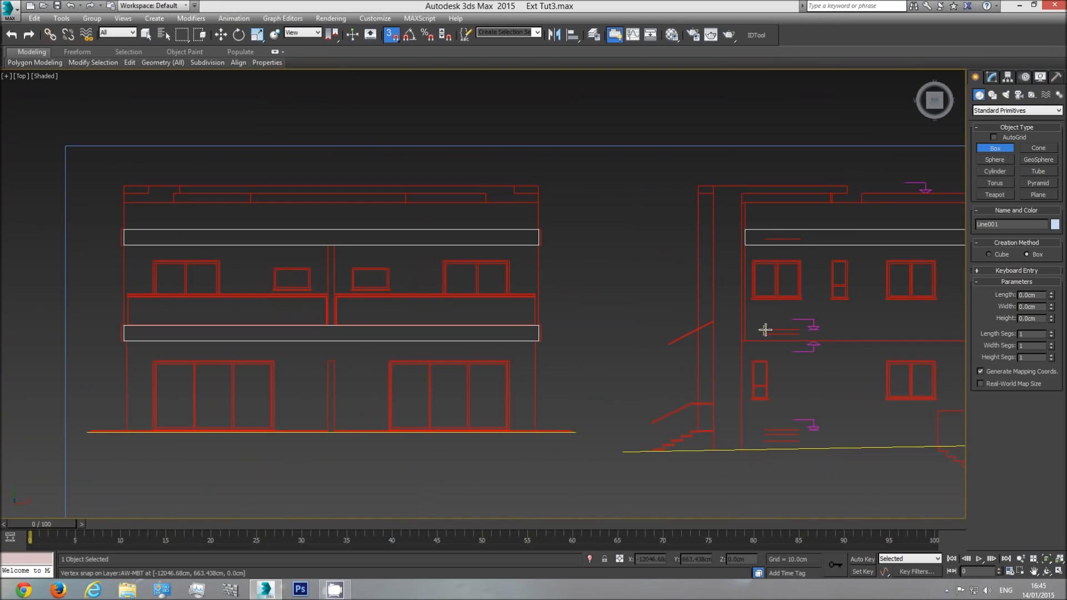
{"action": "left_click_drag", "start_coordinate": [766, 330], "coordinate": [515, 260]}
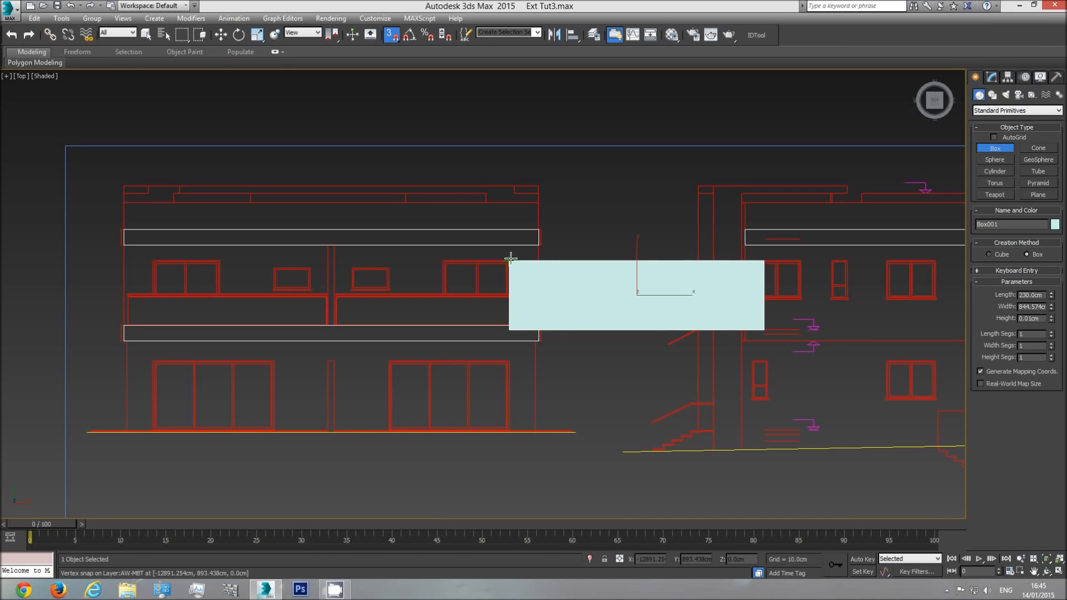
{"action": "right_click", "coordinate": [510, 259]}
Step: Measure the small upper terrace window's head and sill heights with temporary boxes from the floor level line, and delete the leftover box
{"action": "left_click_drag", "start_coordinate": [764, 329], "coordinate": [390, 263]}
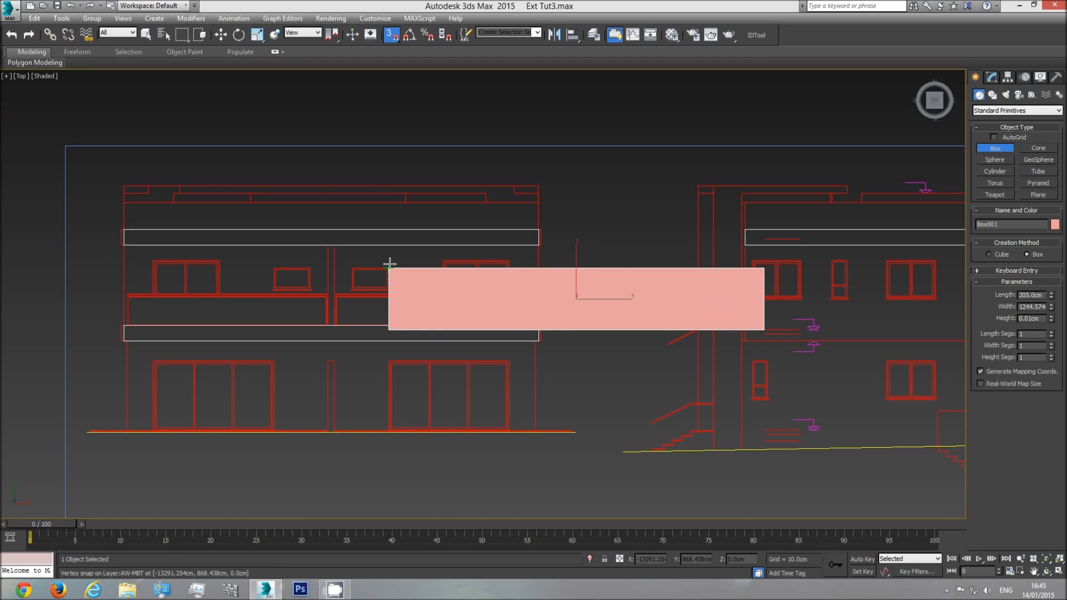
{"action": "left_click_drag", "start_coordinate": [389, 263], "coordinate": [392, 284]}
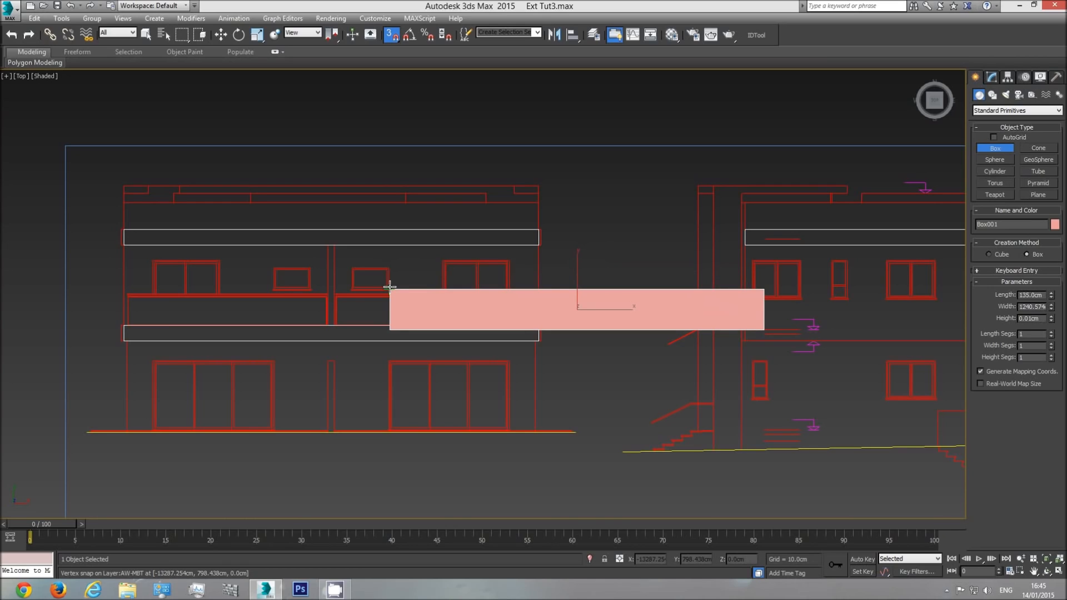
{"action": "left_click_drag", "start_coordinate": [389, 287], "coordinate": [390, 286]}
{"action": "left_click", "coordinate": [374, 271]}
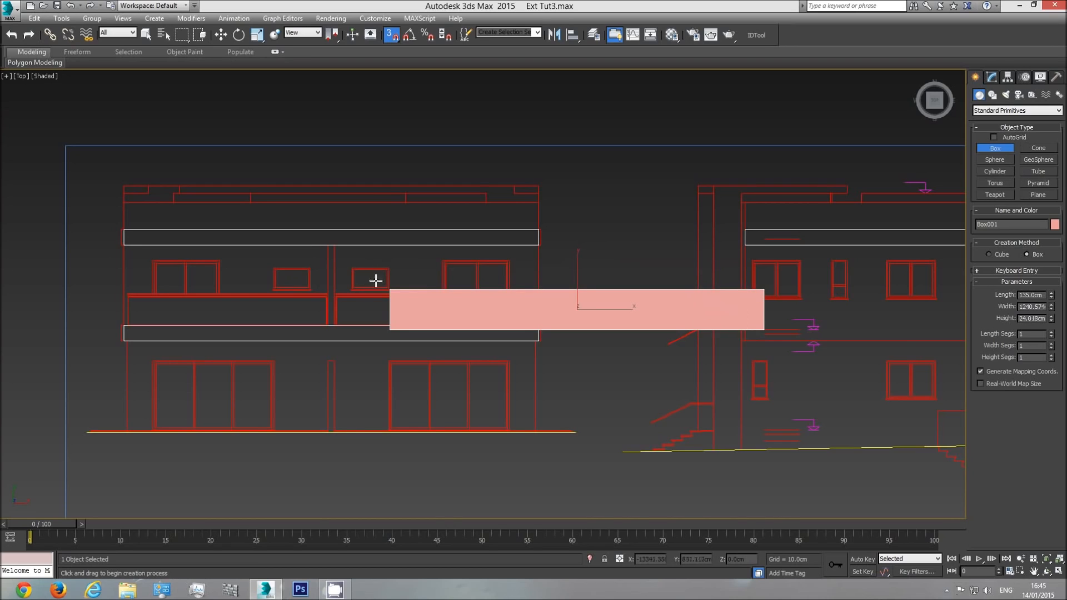
{"action": "left_click", "coordinate": [393, 268]}
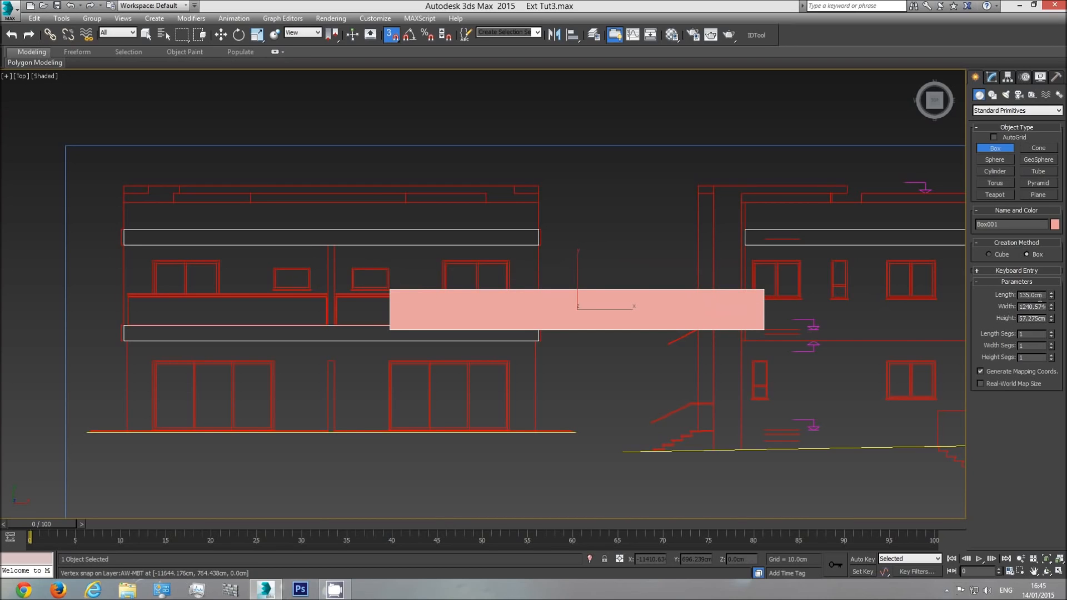
{"action": "mouse_move", "coordinate": [801, 329]}
{"action": "left_mouse_down"}
{"action": "mouse_move", "coordinate": [405, 281]}
{"action": "mouse_move", "coordinate": [393, 268]}
{"action": "left_mouse_up"}
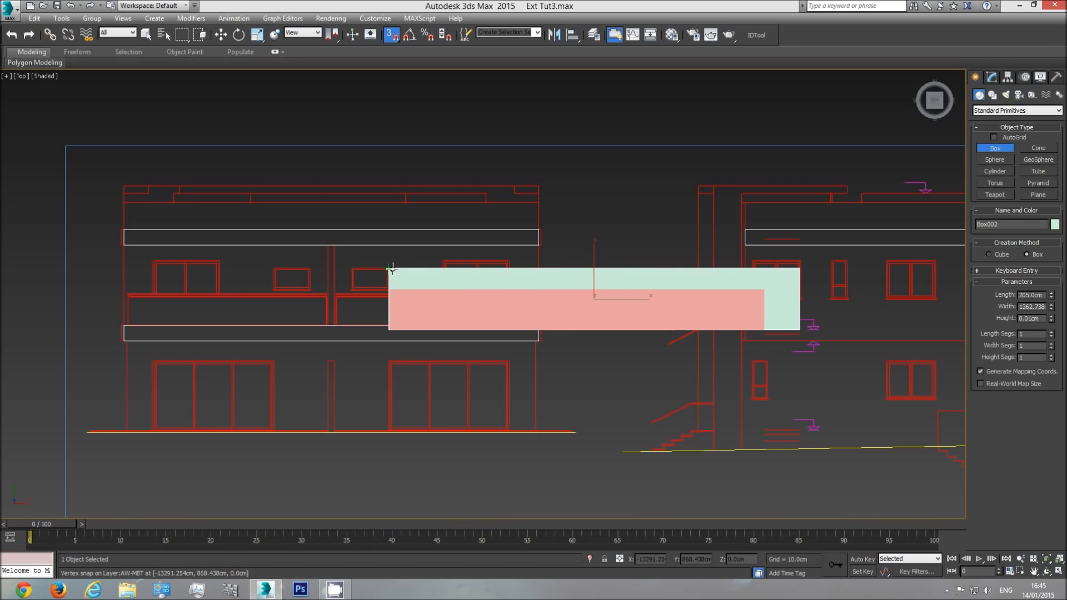
{"action": "right_click", "coordinate": [400, 269]}
{"action": "right_click", "coordinate": [550, 300]}
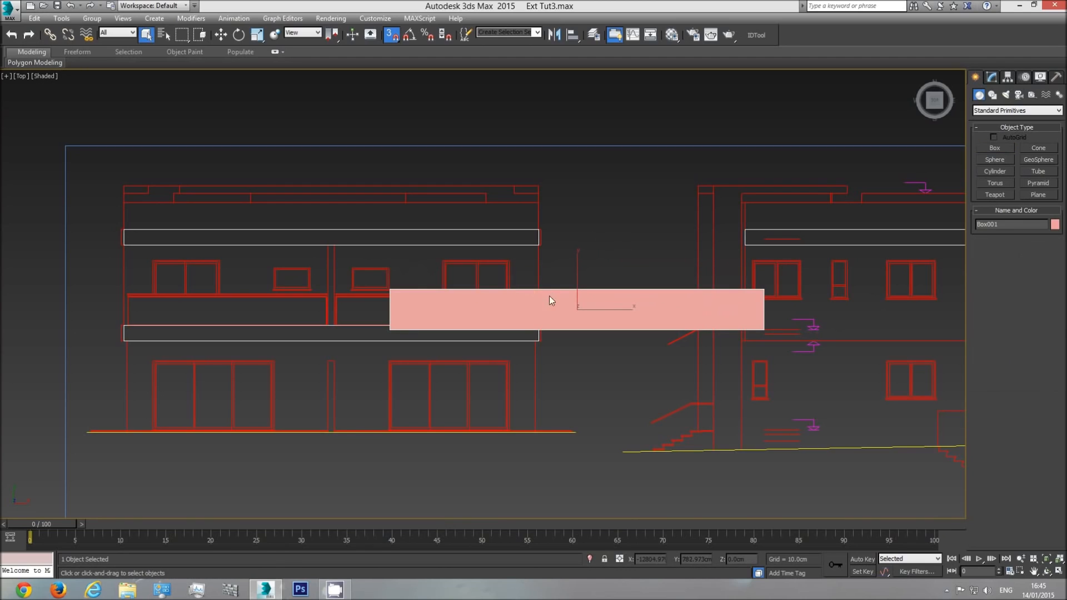
{"action": "key", "text": "Delete"}
Step: Create a reference box beside the walls in the front view and set its length to 135 cm
{"action": "key", "text": "f"}
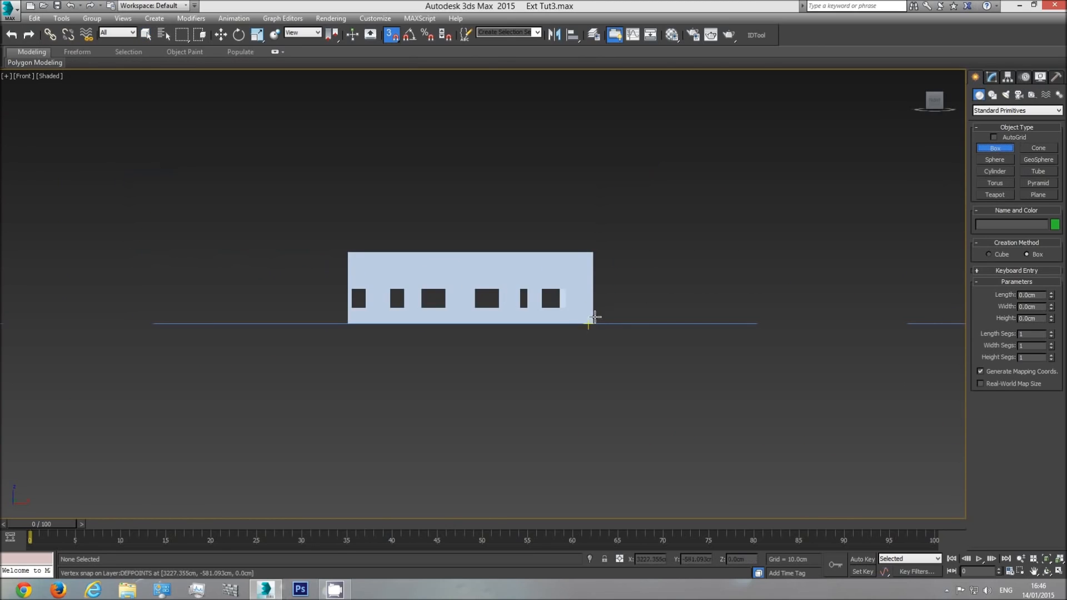
{"action": "left_click_drag", "start_coordinate": [601, 323], "coordinate": [616, 290]}
{"action": "left_click", "coordinate": [644, 258]}
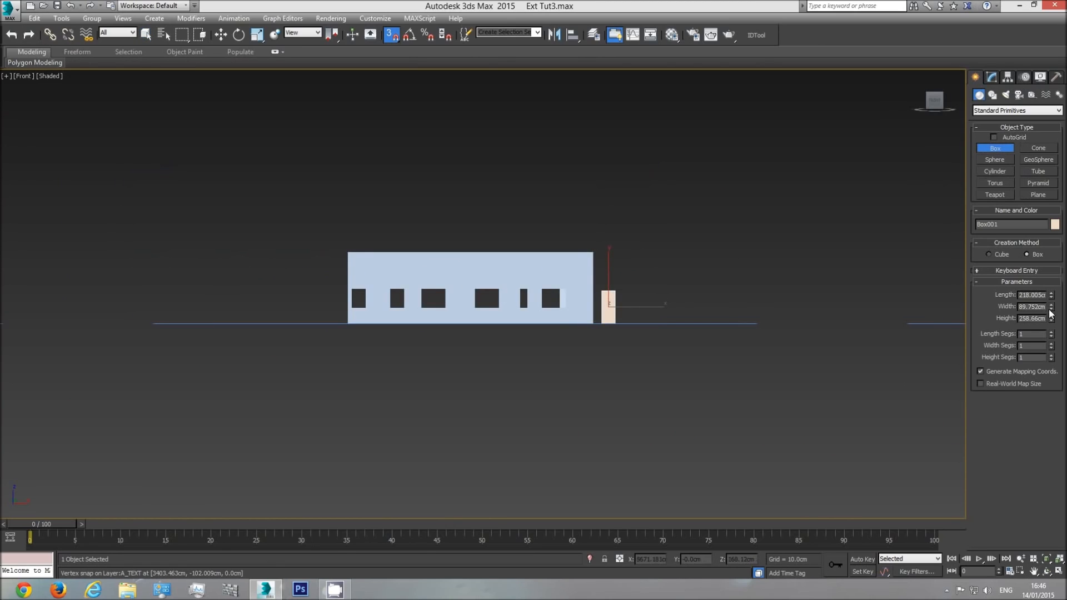
{"action": "left_click", "coordinate": [1034, 296]}
{"action": "type", "text": "135"}
{"action": "key", "text": "Return"}
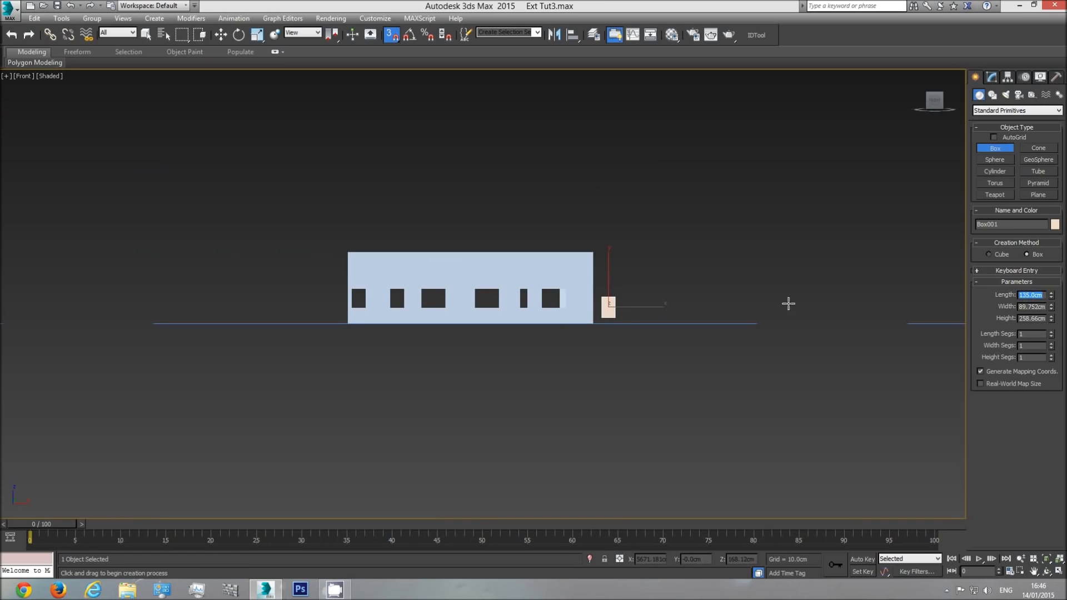
Step: Copy the reference box sideways, away from the walls, and set the copy's length to 205 cm
{"action": "left_click", "coordinate": [220, 35]}
{"action": "left_click_drag", "start_coordinate": [648, 305], "coordinate": [657, 307], "text": "shift"}
{"action": "left_click", "coordinate": [549, 341]}
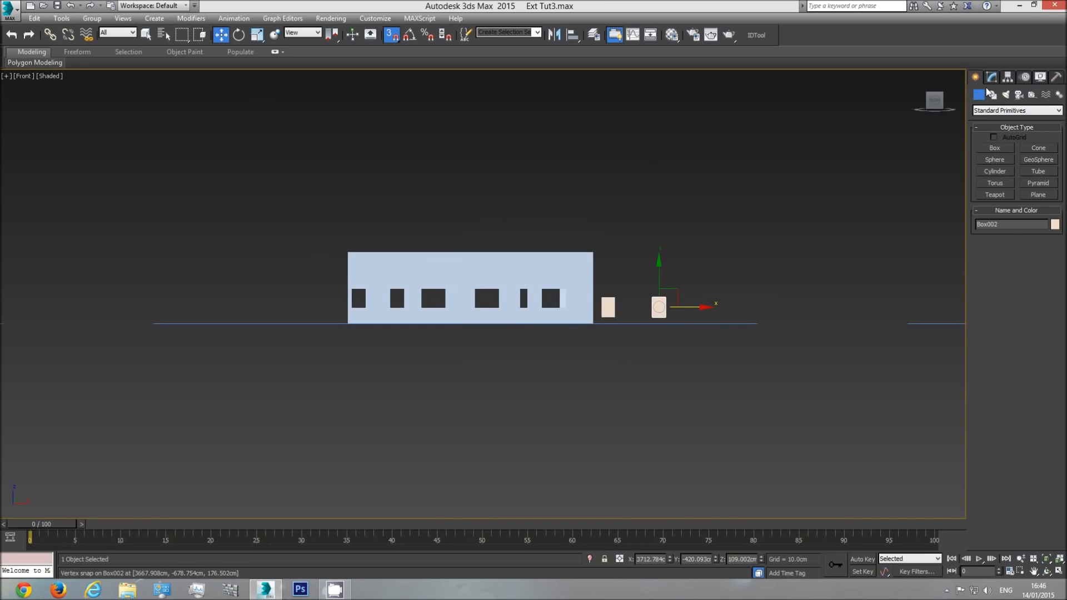
{"action": "left_click", "coordinate": [992, 78]}
{"action": "left_click", "coordinate": [1034, 237]}
{"action": "type", "text": "205"}
{"action": "key", "text": "Return"}
Step: Snap the bases of both reference boxes to the ground line and move the pair beyond the opposite, terrace end of the walls
{"action": "scroll", "coordinate": [634, 289], "scroll_direction": "up", "scroll_amount": 5}
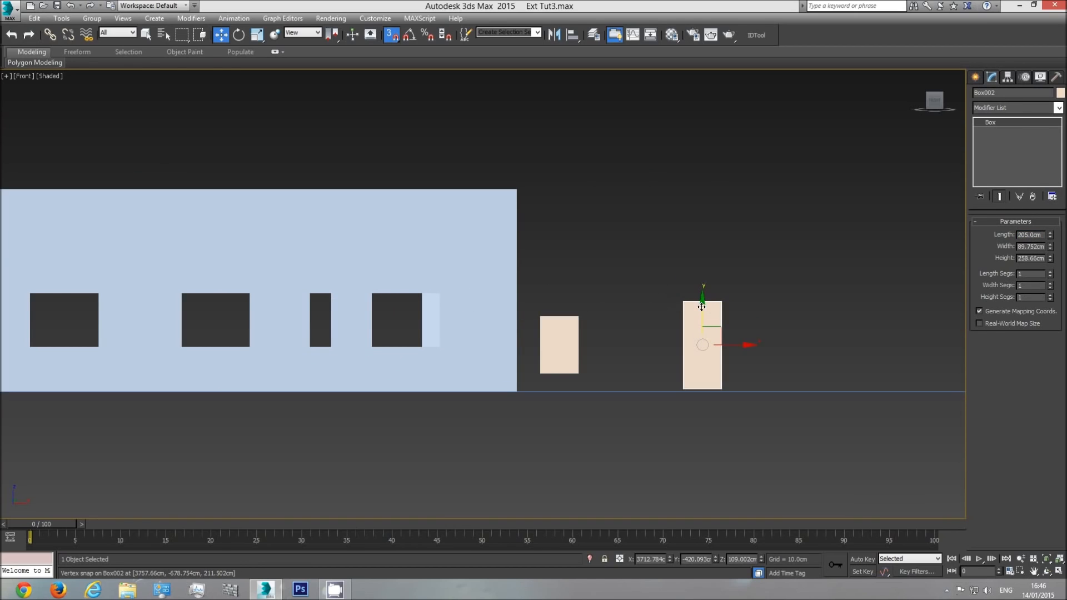
{"action": "left_click_drag", "start_coordinate": [681, 387], "coordinate": [517, 392]}
{"action": "left_click", "coordinate": [567, 340]}
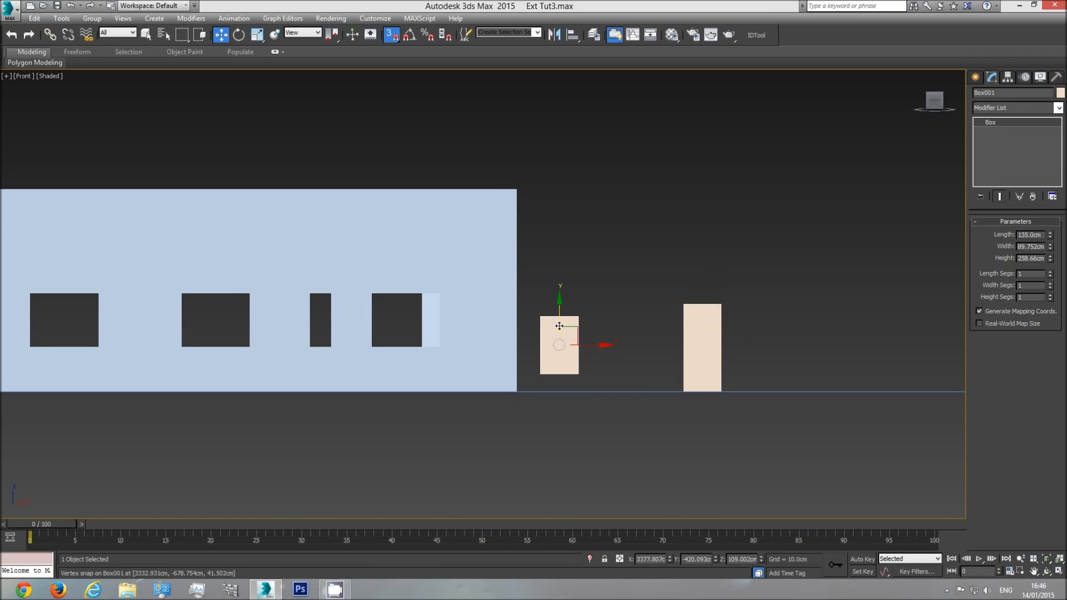
{"action": "left_click_drag", "start_coordinate": [542, 375], "coordinate": [517, 391]}
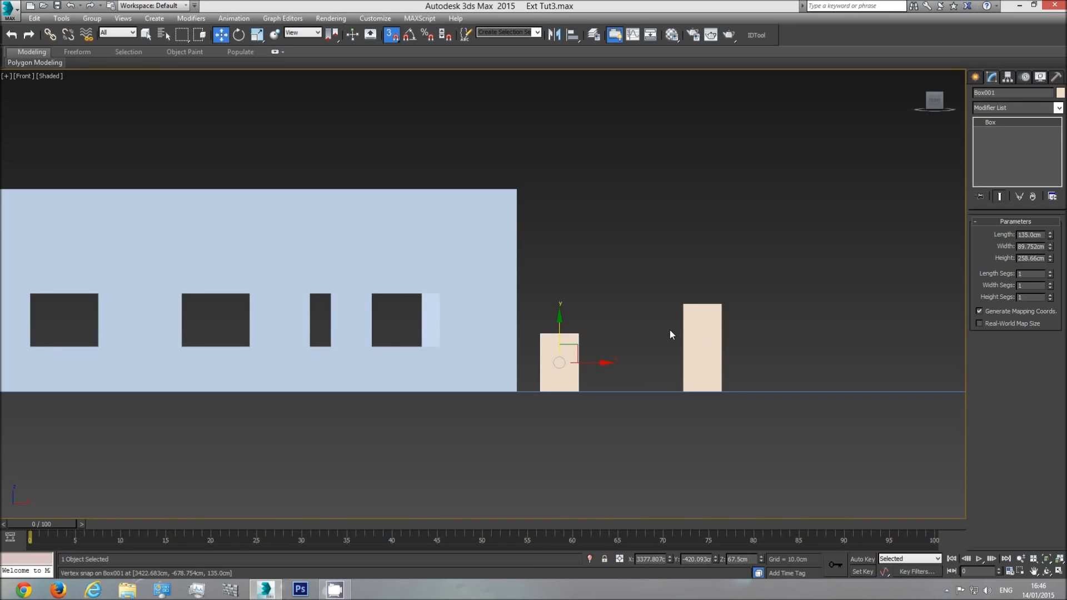
{"action": "left_click", "coordinate": [713, 341], "text": "ctrl"}
{"action": "scroll", "coordinate": [703, 370], "scroll_direction": "down", "scroll_amount": 3}
{"action": "left_click_drag", "start_coordinate": [714, 373], "coordinate": [234, 373]}
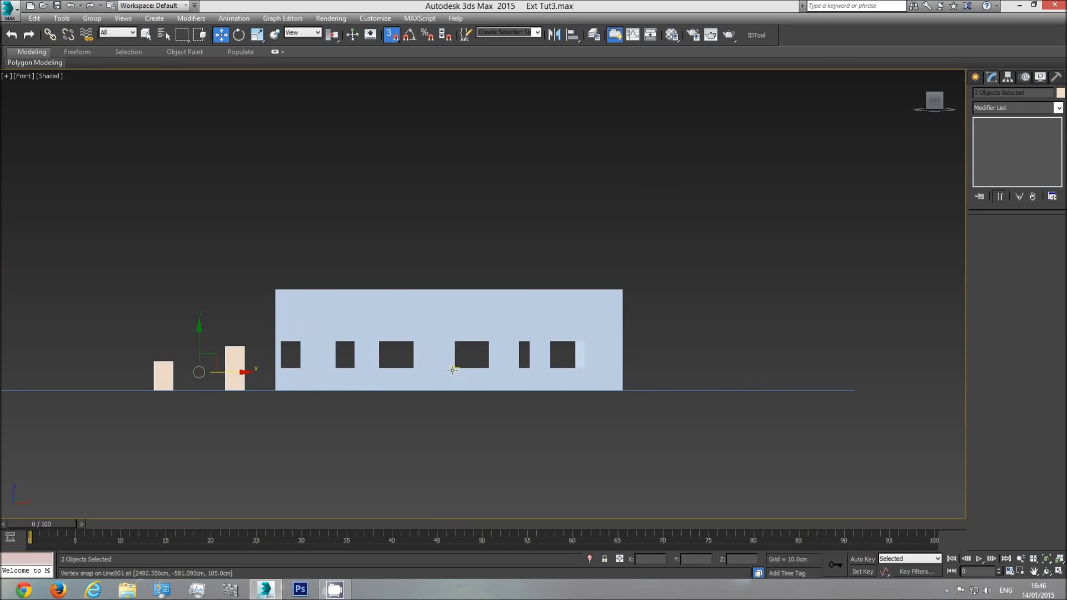
Step: View the terrace side in perspective with edged faces and select the wall object
{"action": "key", "text": "p"}
{"action": "left_click", "coordinate": [1047, 573]}
{"action": "mouse_move", "coordinate": [556, 378]}
{"action": "left_mouse_down"}
{"action": "mouse_move", "coordinate": [483, 362]}
{"action": "mouse_move", "coordinate": [433, 370]}
{"action": "mouse_move", "coordinate": [384, 342]}
{"action": "mouse_move", "coordinate": [439, 344]}
{"action": "left_mouse_up"}
{"action": "key", "text": "F4"}
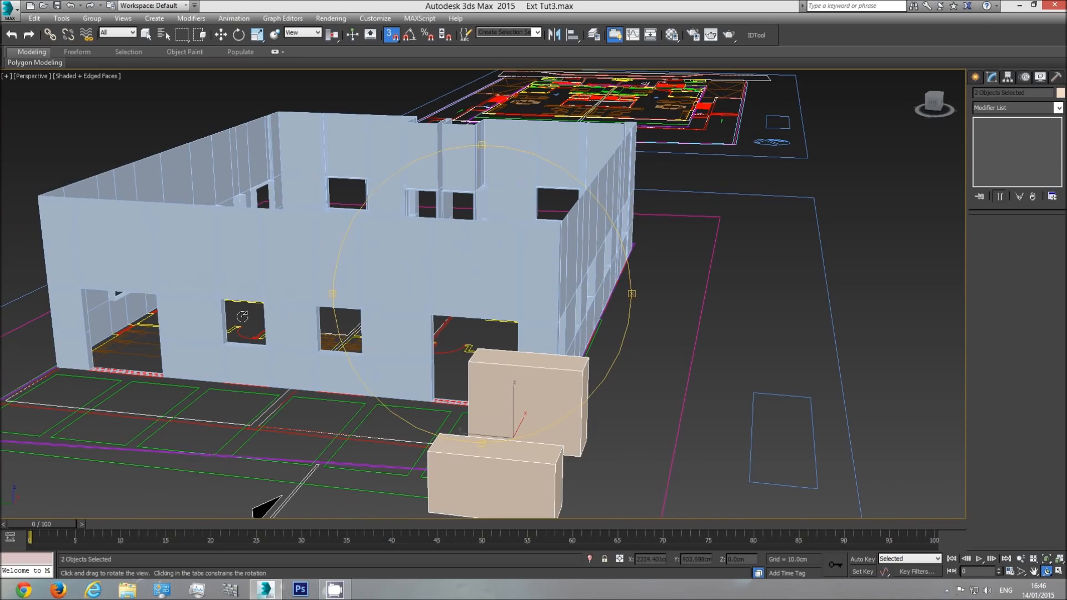
{"action": "right_click", "coordinate": [404, 378]}
{"action": "left_click", "coordinate": [404, 376]}
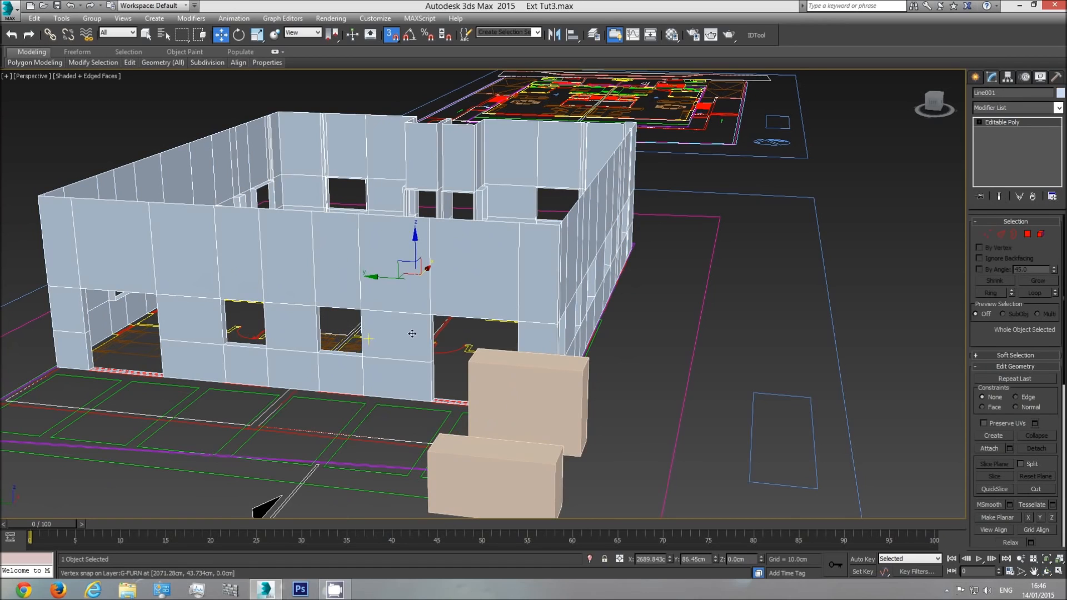
Step: Select the sill polygons of the two small terrace windows and raise them to the top of the 135 cm reference box
{"action": "left_click", "coordinate": [1027, 235]}
{"action": "left_click", "coordinate": [339, 356]}
{"action": "left_click", "coordinate": [251, 344], "text": "ctrl"}
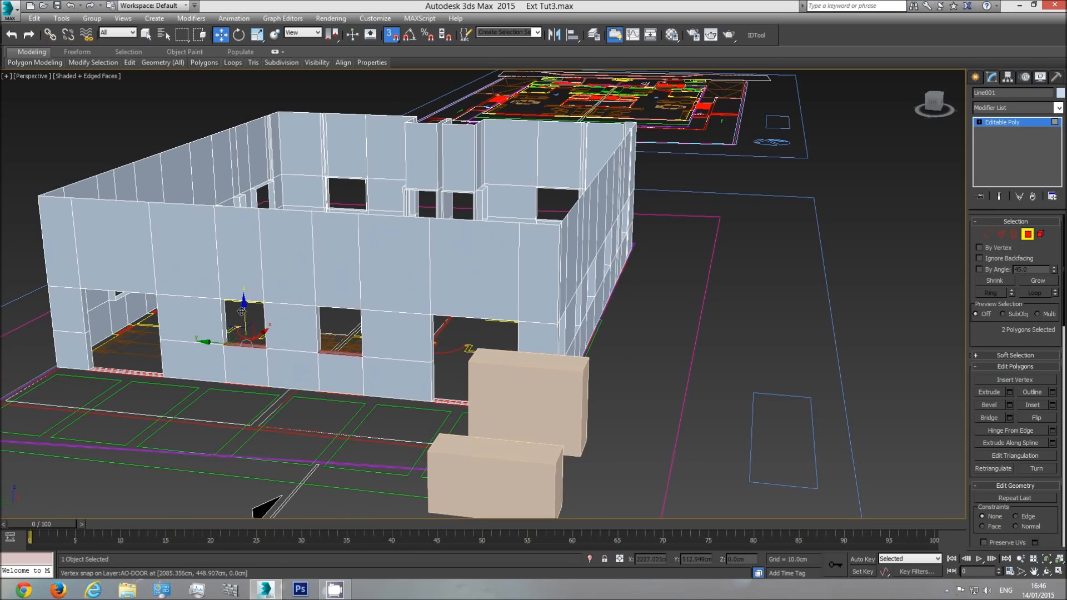
{"action": "left_click_drag", "start_coordinate": [245, 314], "coordinate": [440, 433]}
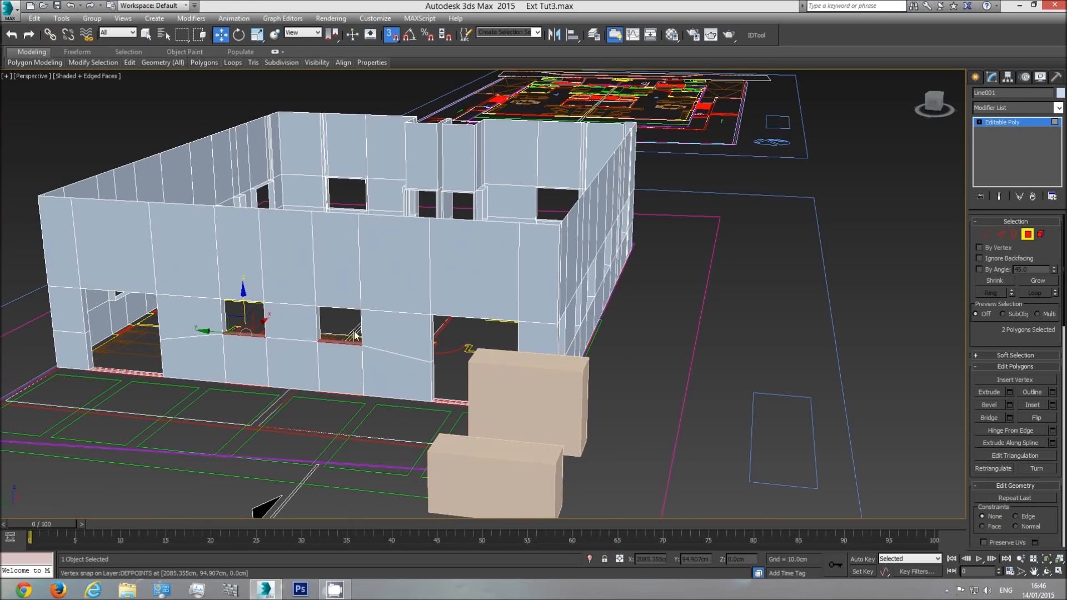
Step: Select the head polygons of the two small terrace windows and lower them to the top of the 205 cm reference box
{"action": "key", "text": "F3"}
{"action": "middle_click_drag", "start_coordinate": [344, 315], "coordinate": [343, 330]}
{"action": "scroll", "coordinate": [343, 330], "scroll_direction": "up", "scroll_amount": 4}
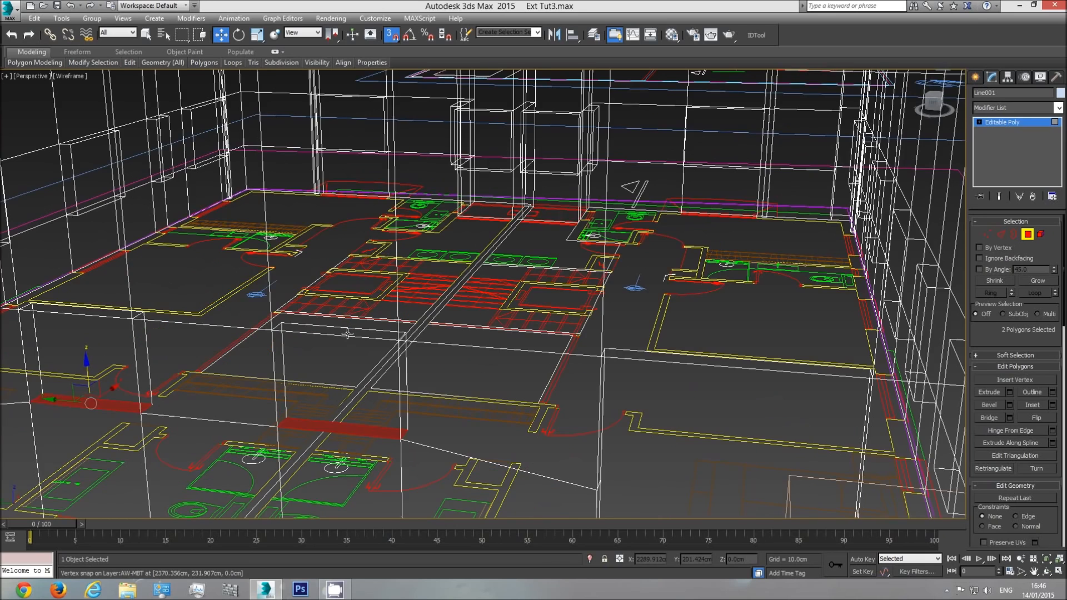
{"action": "key", "text": "F3"}
{"action": "left_click", "coordinate": [1047, 570]}
{"action": "left_click_drag", "start_coordinate": [505, 389], "coordinate": [416, 323]}
{"action": "key", "text": "w"}
{"action": "left_click", "coordinate": [415, 320]}
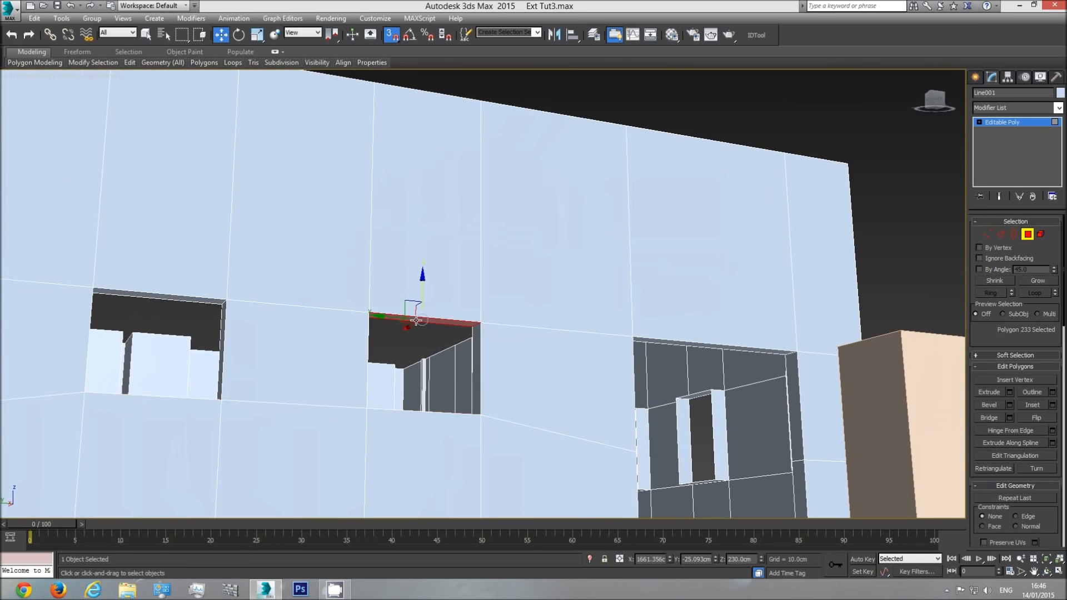
{"action": "left_click", "coordinate": [175, 297], "text": "ctrl"}
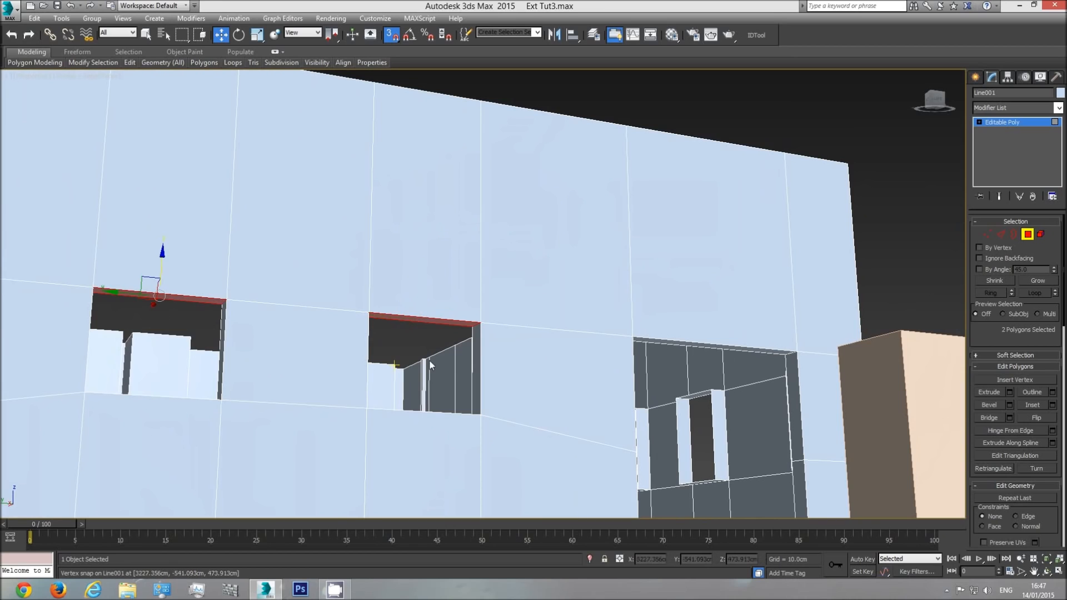
{"action": "scroll", "coordinate": [256, 305], "scroll_direction": "down", "scroll_amount": 3}
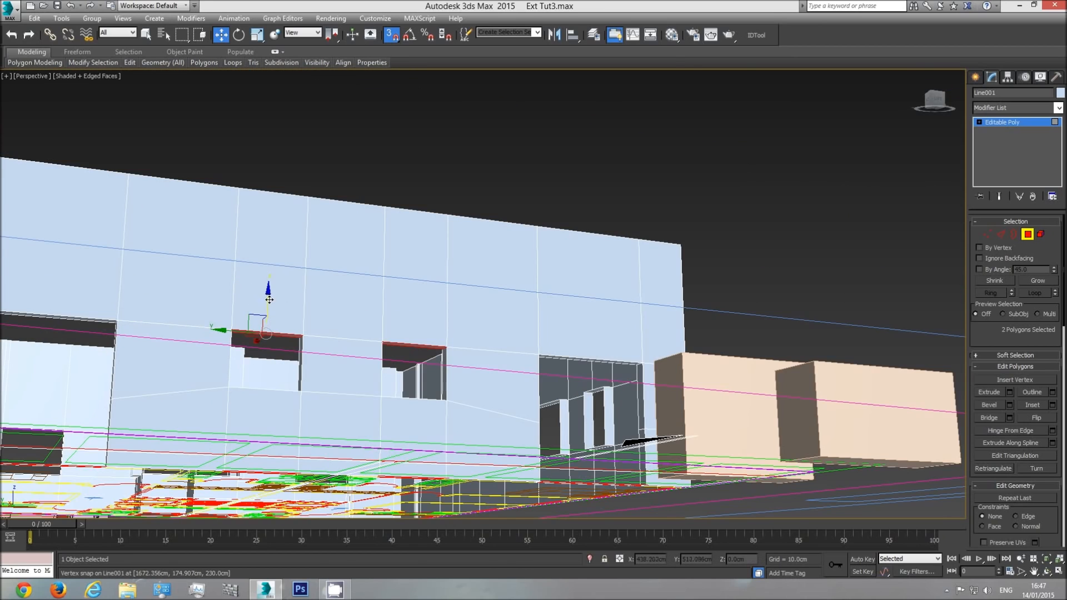
{"action": "left_click_drag", "start_coordinate": [267, 302], "coordinate": [680, 351]}
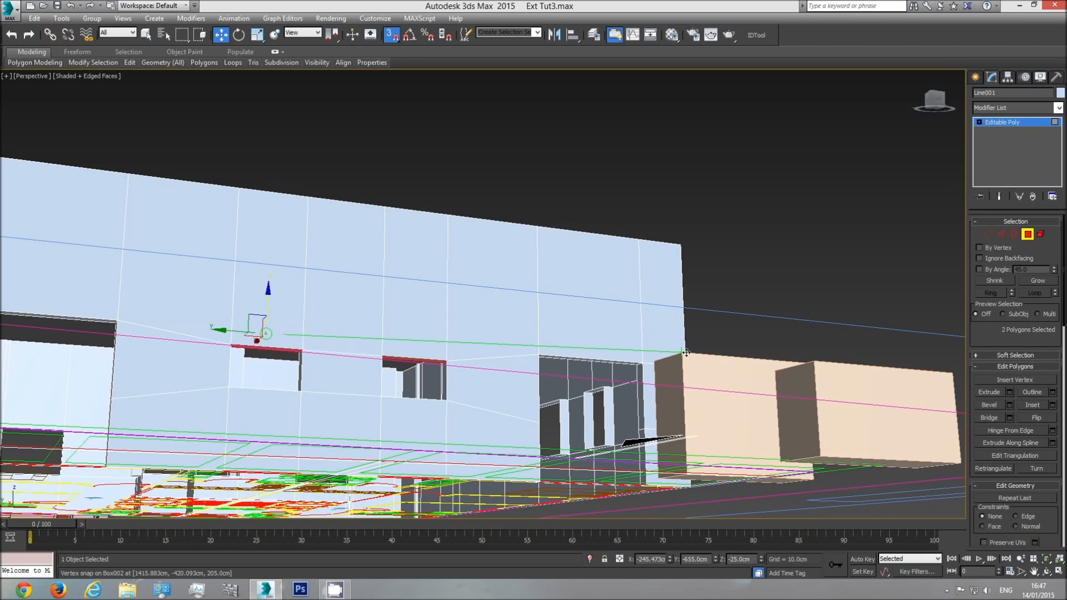
{"action": "left_click_drag", "start_coordinate": [685, 352], "coordinate": [686, 354]}
Step: Leave polygon editing of the walls and delete both reference boxes beside the terrace
{"action": "left_click", "coordinate": [1045, 571]}
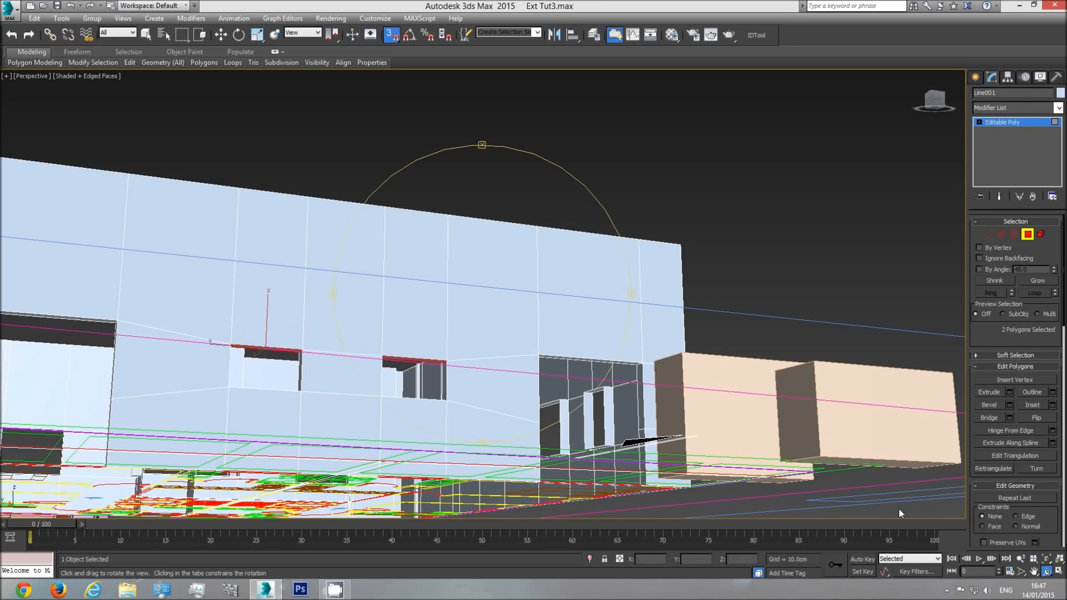
{"action": "left_click_drag", "start_coordinate": [898, 508], "coordinate": [499, 363]}
{"action": "right_click", "coordinate": [499, 363]}
{"action": "left_click", "coordinate": [1027, 234]}
{"action": "left_click", "coordinate": [565, 374]}
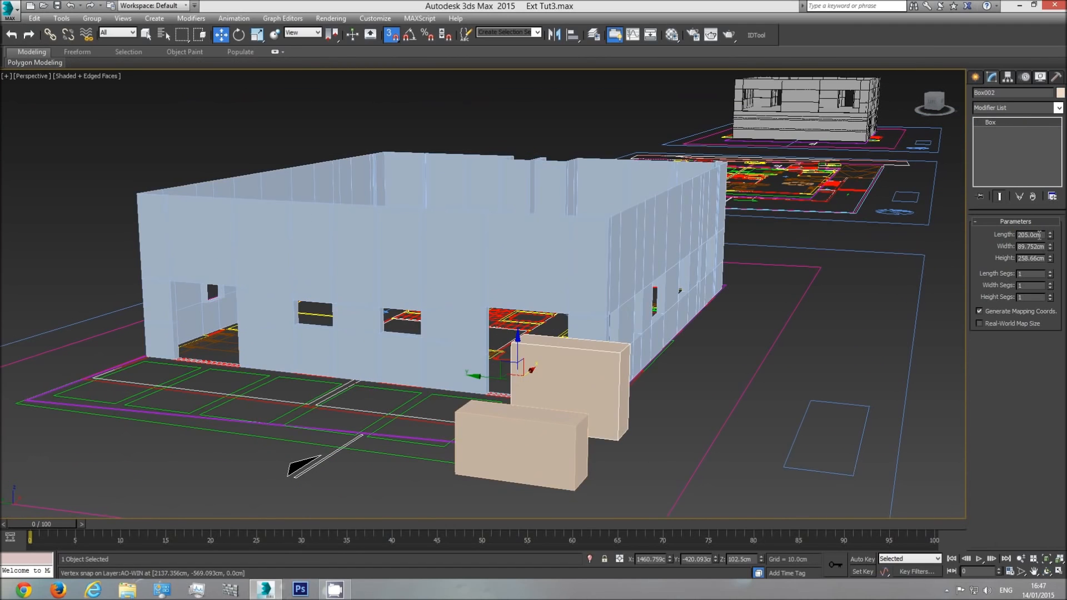
{"action": "left_click", "coordinate": [536, 416]}
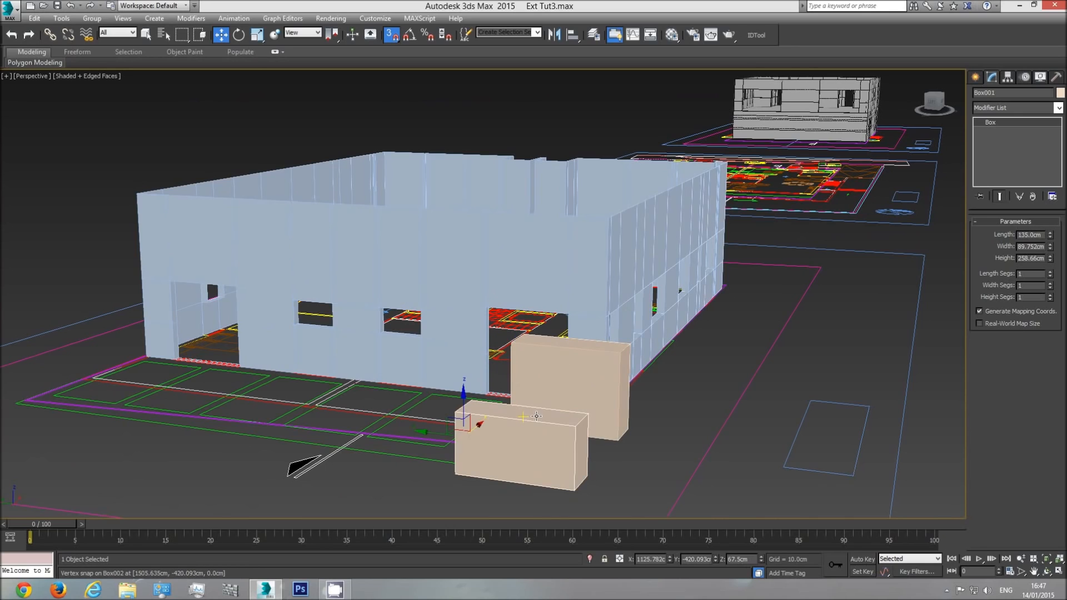
{"action": "left_click", "coordinate": [600, 370]}
{"action": "key", "text": "Delete"}
{"action": "left_click", "coordinate": [520, 446]}
{"action": "key", "text": "Delete"}
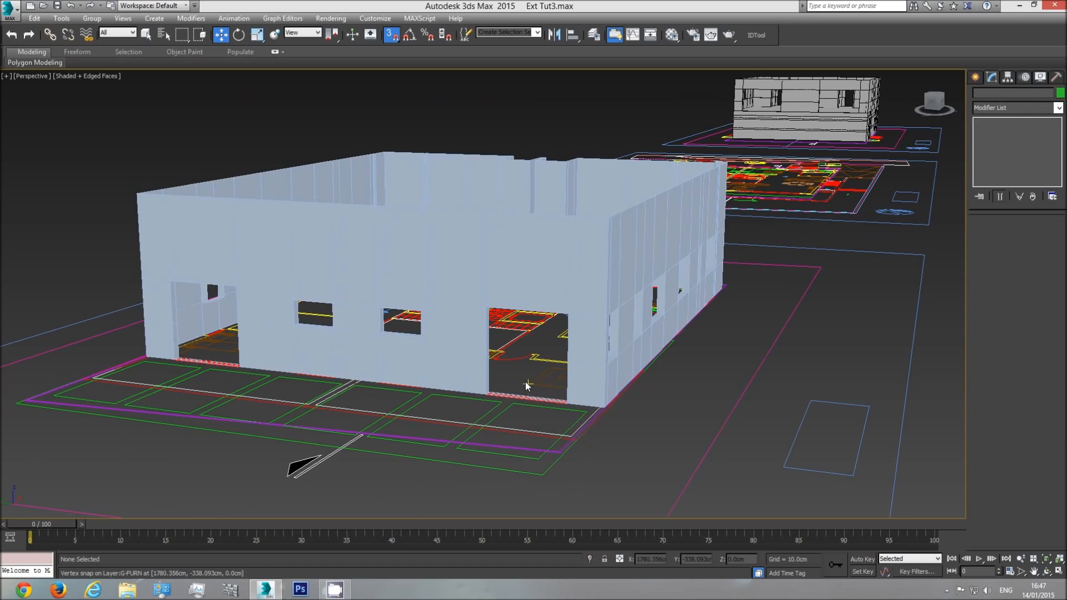
Step: Select the wall object and set its object colour to black
{"action": "middle_click_drag", "start_coordinate": [526, 386], "coordinate": [550, 403]}
{"action": "left_click", "coordinate": [563, 336]}
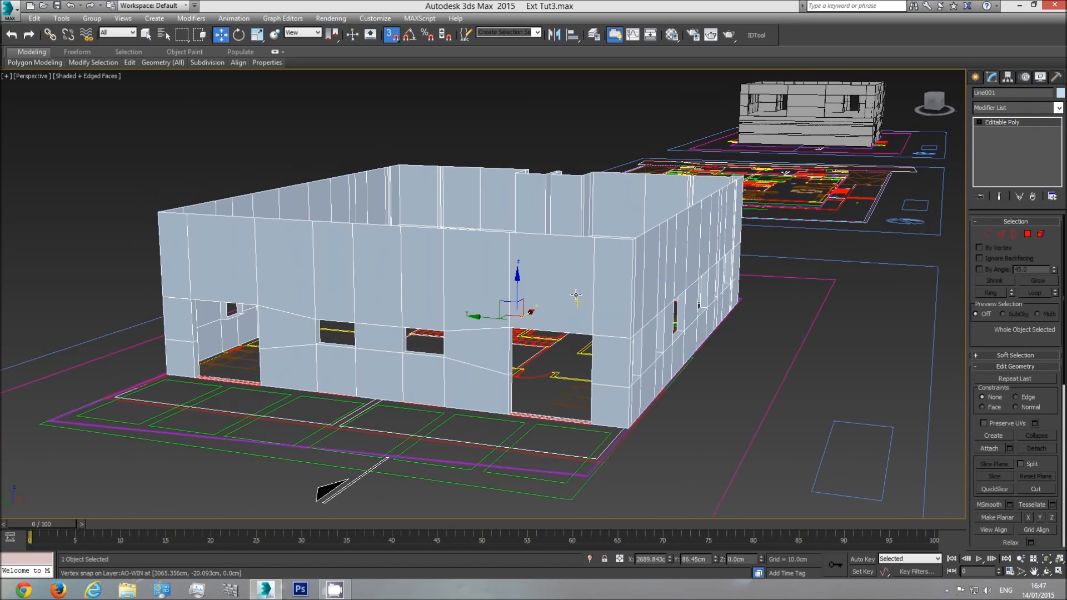
{"action": "left_click", "coordinate": [1060, 93]}
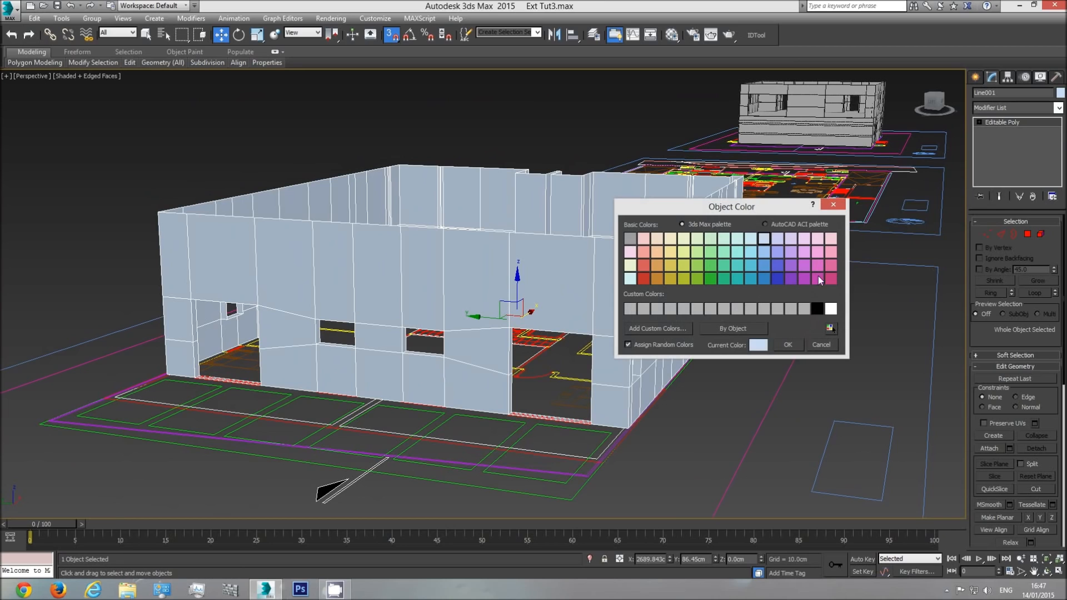
{"action": "left_click", "coordinate": [816, 309]}
{"action": "left_click", "coordinate": [788, 345]}
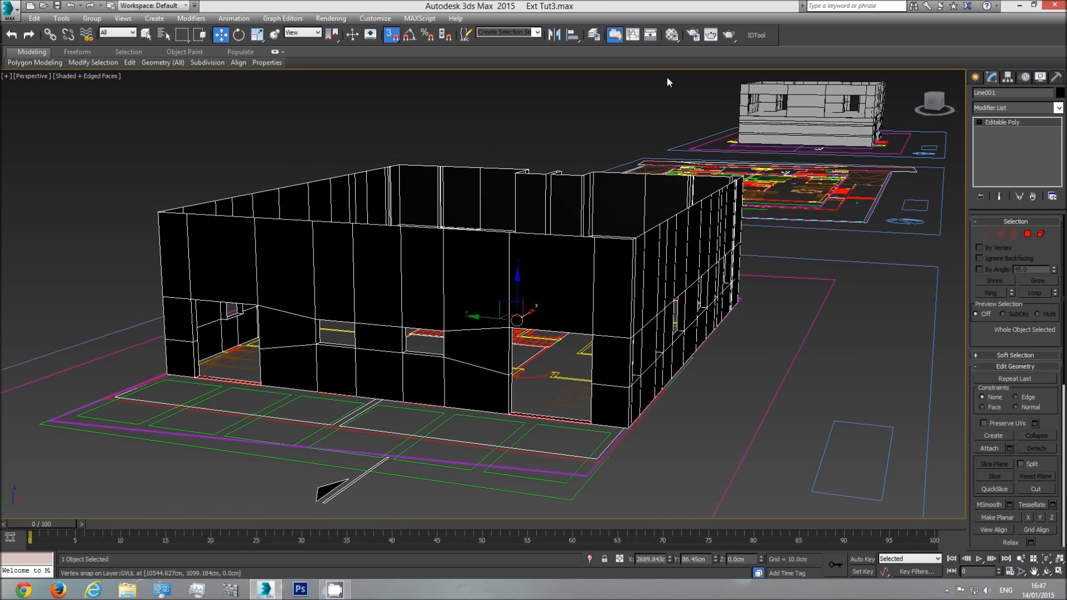
Step: Assign the existing base material to the selected walls and deselect them
{"action": "left_click", "coordinate": [672, 36]}
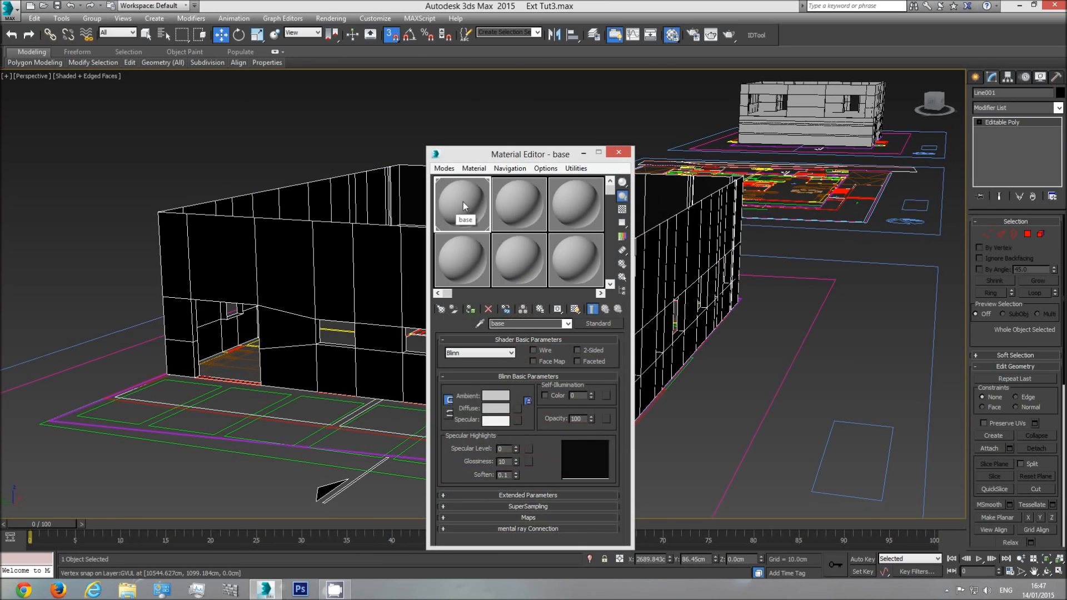
{"action": "left_click", "coordinate": [470, 309]}
{"action": "left_click", "coordinate": [618, 152]}
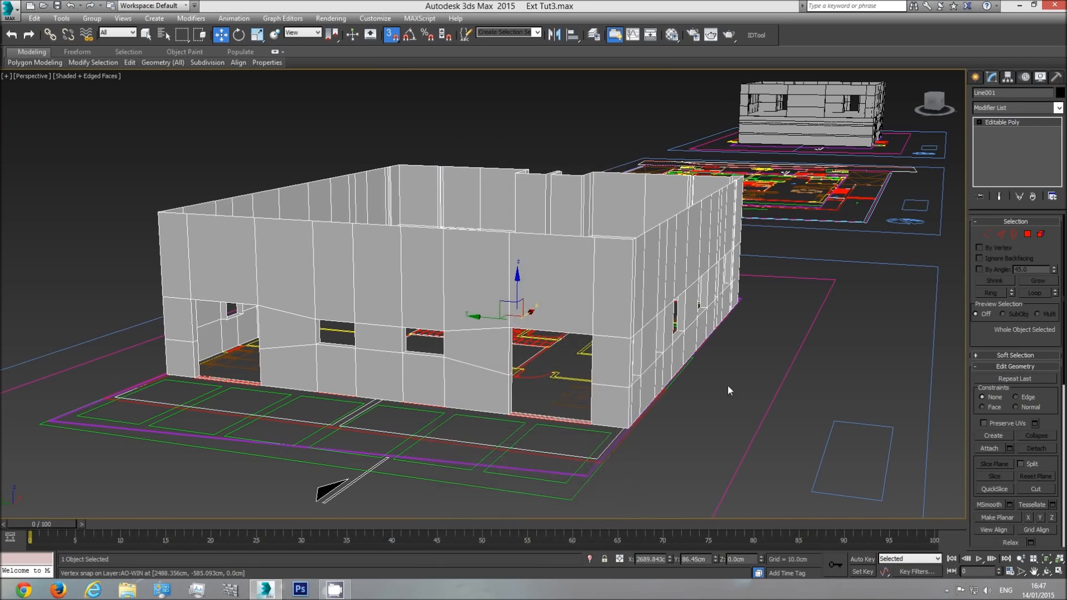
{"action": "left_click", "coordinate": [728, 392]}
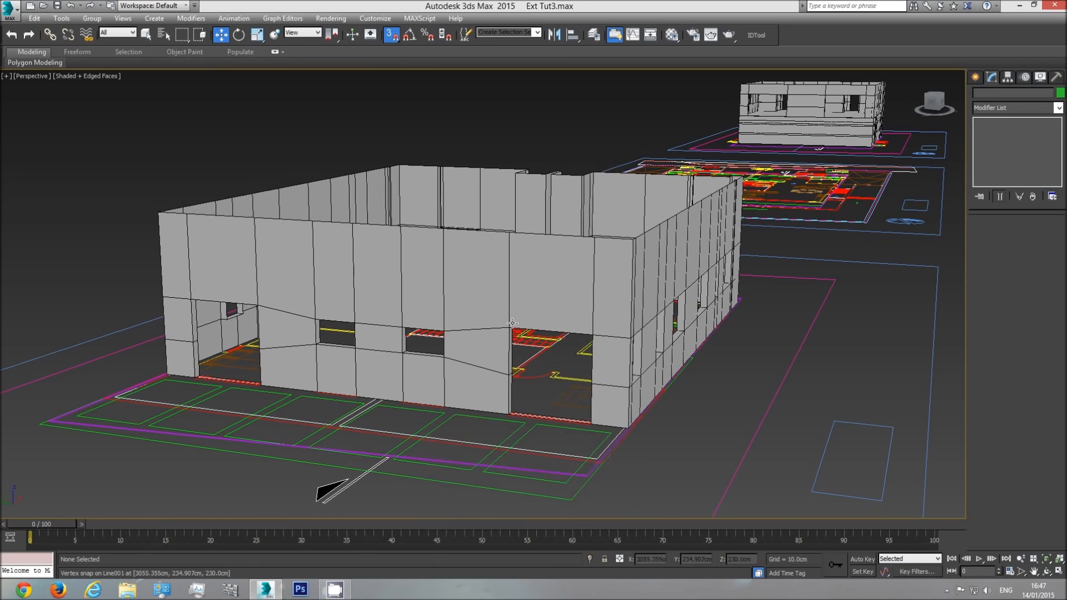
{"action": "key", "text": "ctrl+r"}
{"action": "left_click_drag", "start_coordinate": [540, 325], "coordinate": [447, 353]}
{"action": "scroll", "coordinate": [446, 356], "scroll_direction": "up", "scroll_amount": 4}
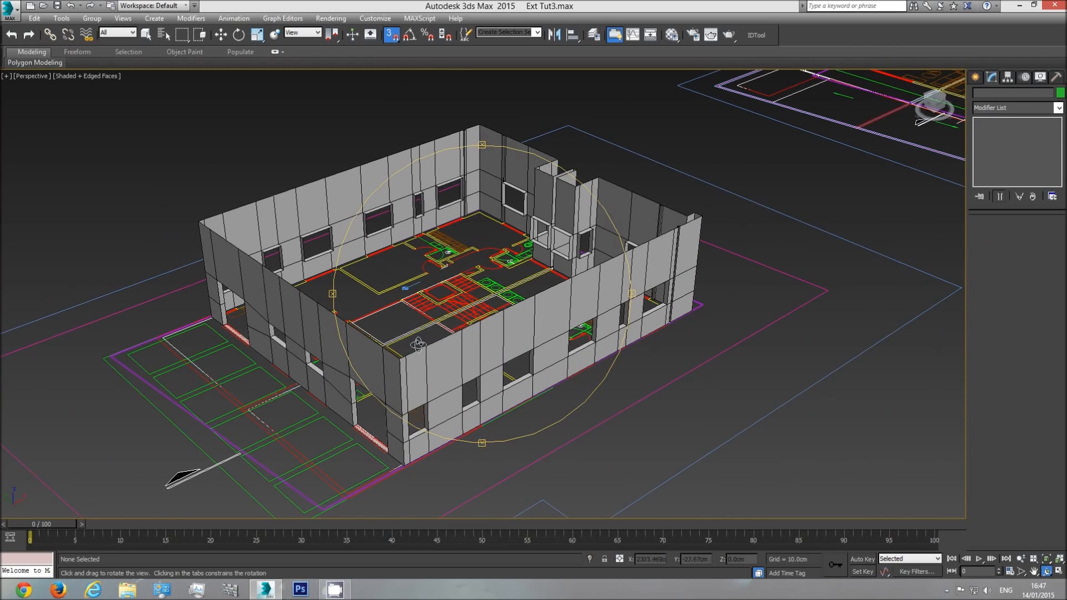
{"action": "left_click_drag", "start_coordinate": [430, 351], "coordinate": [526, 347]}
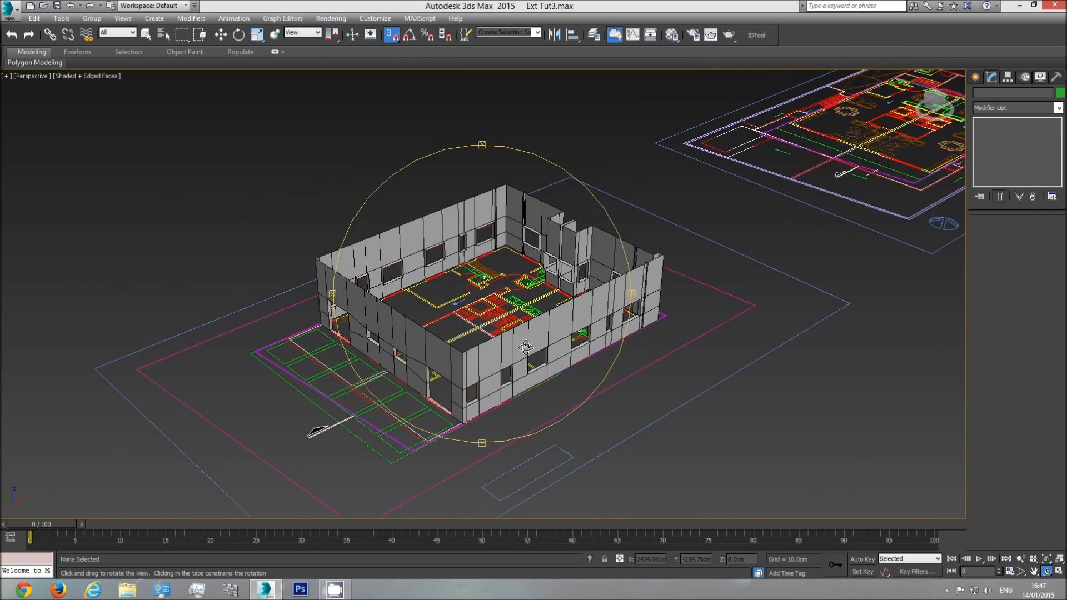
Step: Measure the upper storey's wall height with a temporary box drawn between the level lines of the lower side elevation, and discard the box
{"action": "key", "text": "t"}
{"action": "scroll", "coordinate": [509, 361], "scroll_direction": "down", "scroll_amount": 6}
{"action": "middle_click_drag", "start_coordinate": [524, 347], "coordinate": [397, 267]}
{"action": "scroll", "coordinate": [590, 340], "scroll_direction": "up", "scroll_amount": 8}
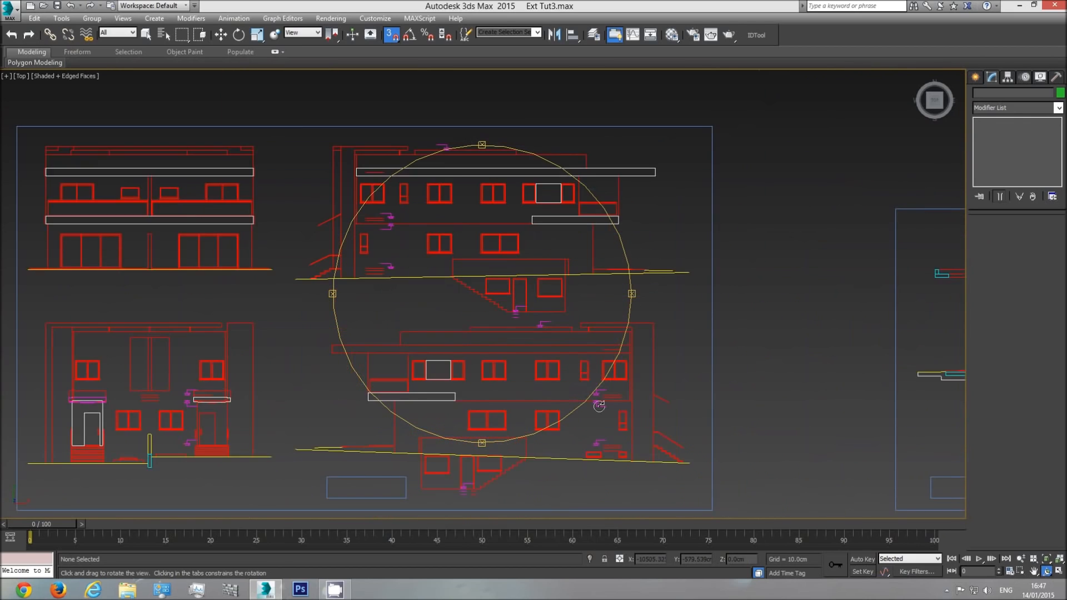
{"action": "left_click", "coordinate": [976, 78]}
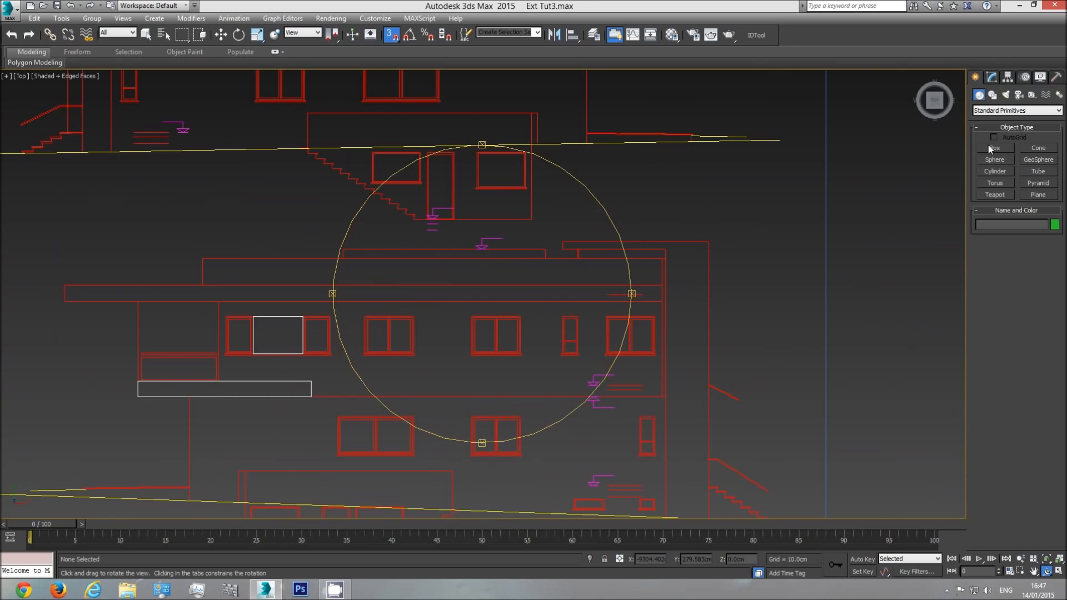
{"action": "left_click", "coordinate": [991, 146]}
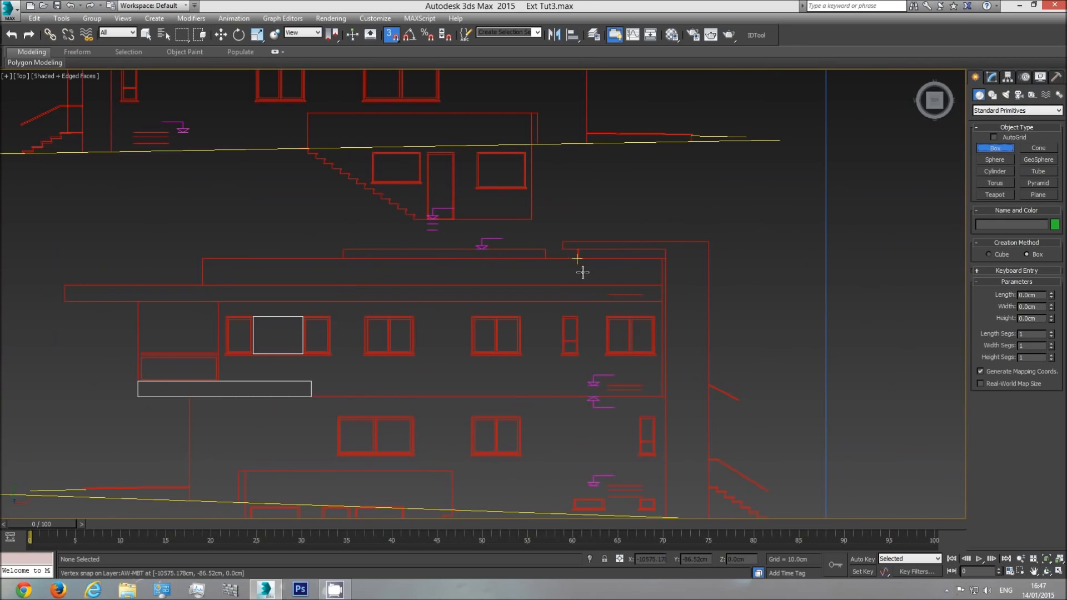
{"action": "scroll", "coordinate": [566, 271], "scroll_direction": "down", "scroll_amount": 2}
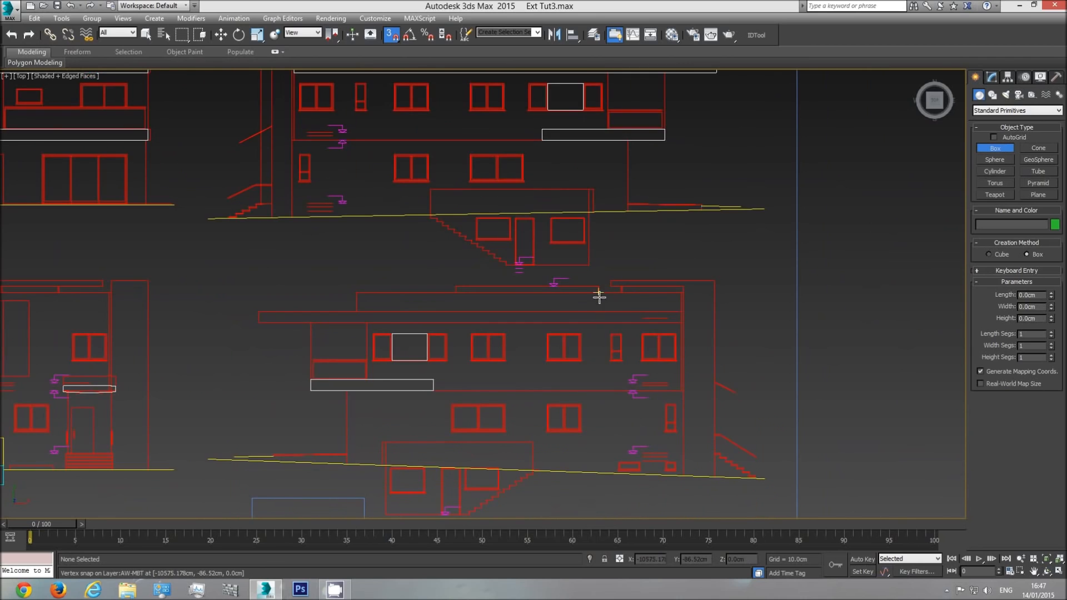
{"action": "middle_click_drag", "start_coordinate": [607, 308], "coordinate": [643, 324]}
{"action": "scroll", "coordinate": [550, 233], "scroll_direction": "down", "scroll_amount": 2}
{"action": "scroll", "coordinate": [236, 267], "scroll_direction": "up", "scroll_amount": 1}
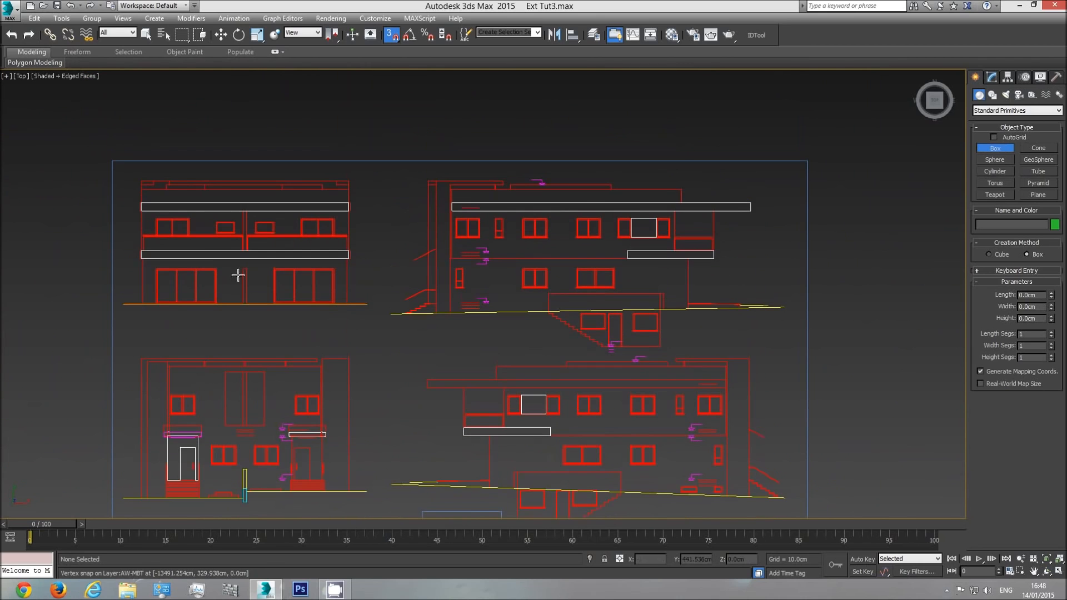
{"action": "middle_click_drag", "start_coordinate": [490, 200], "coordinate": [489, 218]}
{"action": "middle_click_drag", "start_coordinate": [664, 369], "coordinate": [585, 299]}
{"action": "scroll", "coordinate": [626, 336], "scroll_direction": "up", "scroll_amount": 3}
{"action": "scroll", "coordinate": [627, 336], "scroll_direction": "up", "scroll_amount": 2}
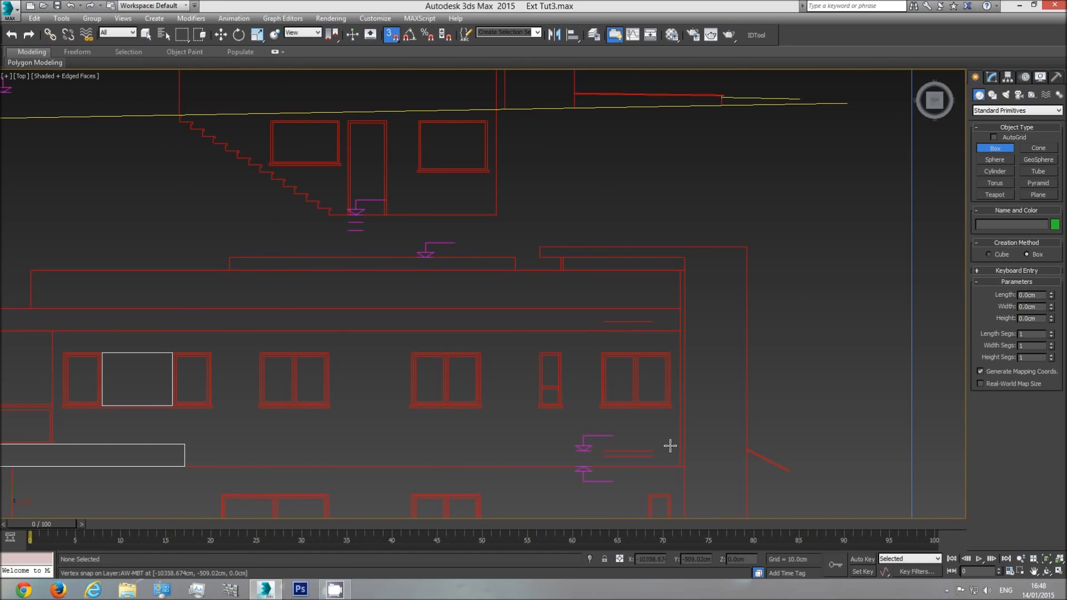
{"action": "left_click_drag", "start_coordinate": [653, 449], "coordinate": [600, 319]}
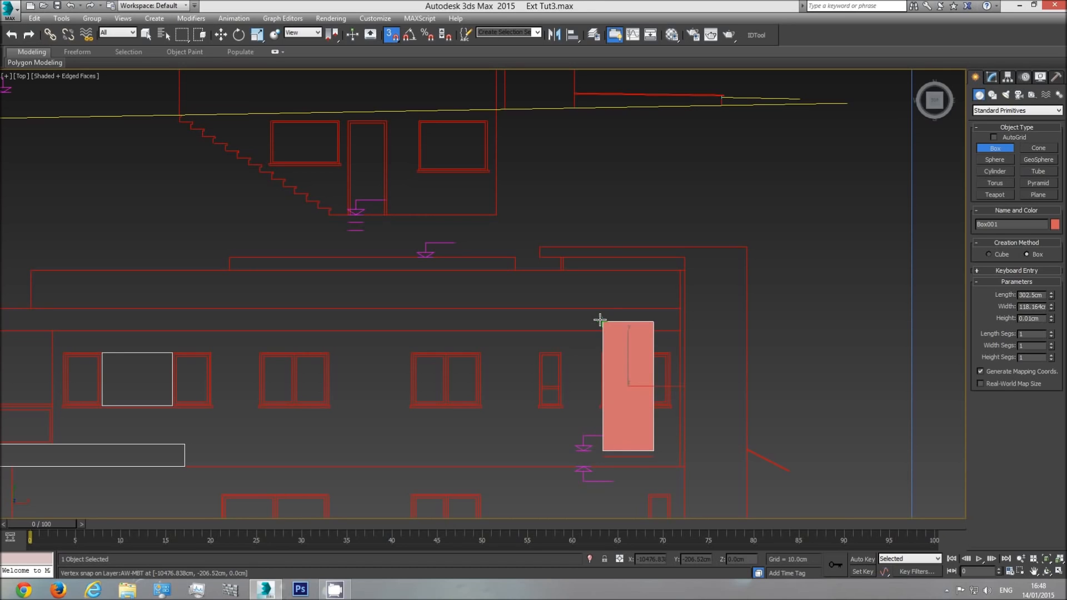
{"action": "right_click", "coordinate": [603, 243]}
{"action": "scroll", "coordinate": [552, 319], "scroll_direction": "down", "scroll_amount": 3}
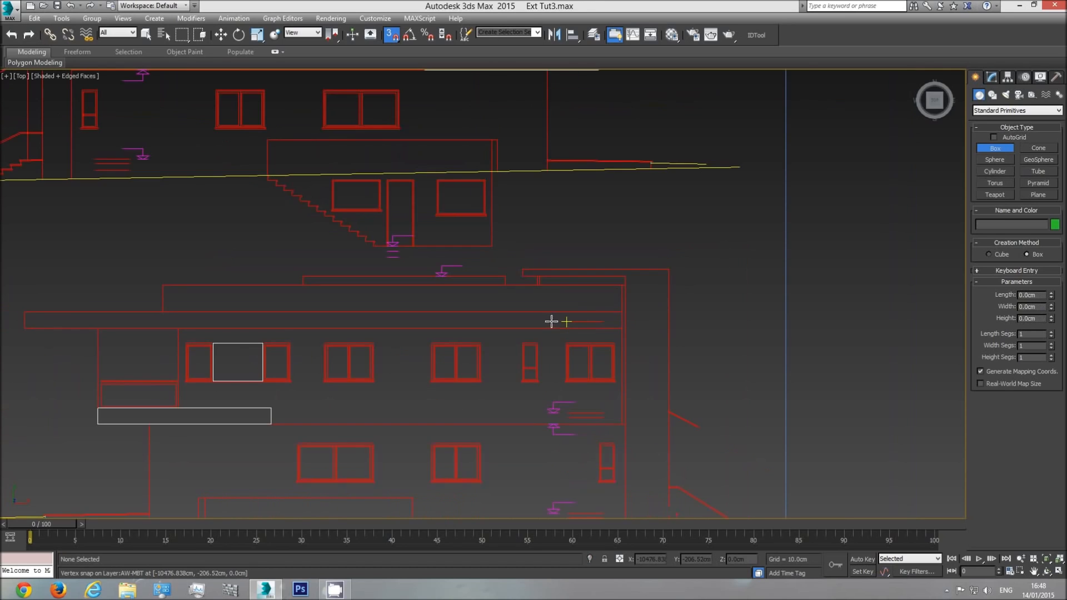
Step: In the front view, draw a box about 142 cm wide beside the walls and set its length to 302.5 cm
{"action": "key", "text": "f"}
{"action": "left_click_drag", "start_coordinate": [600, 369], "coordinate": [616, 295]}
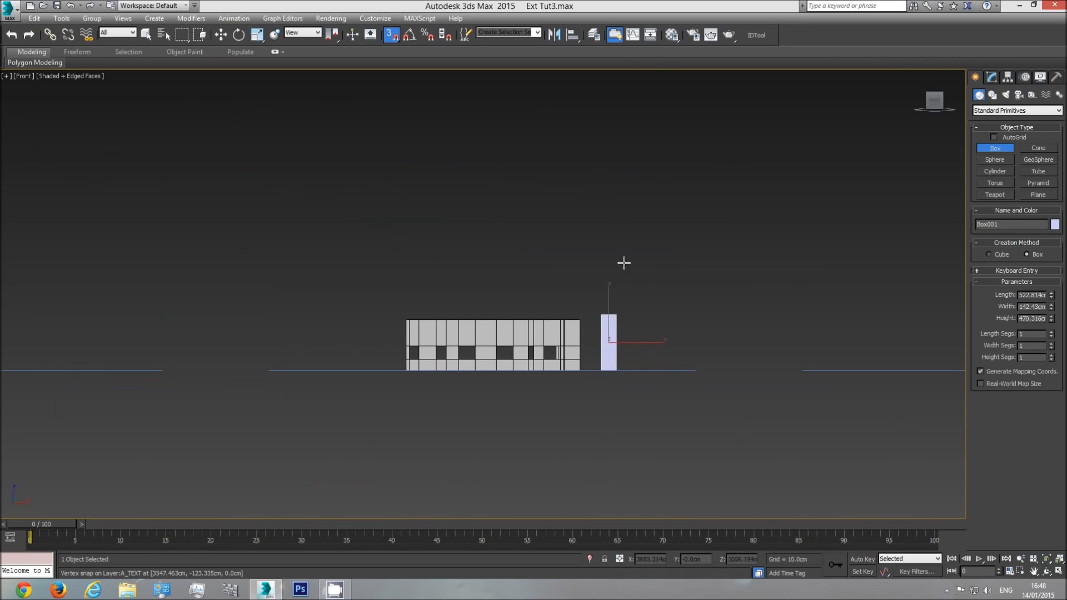
{"action": "left_click", "coordinate": [1028, 294]}
{"action": "type", "text": "302.5cm"}
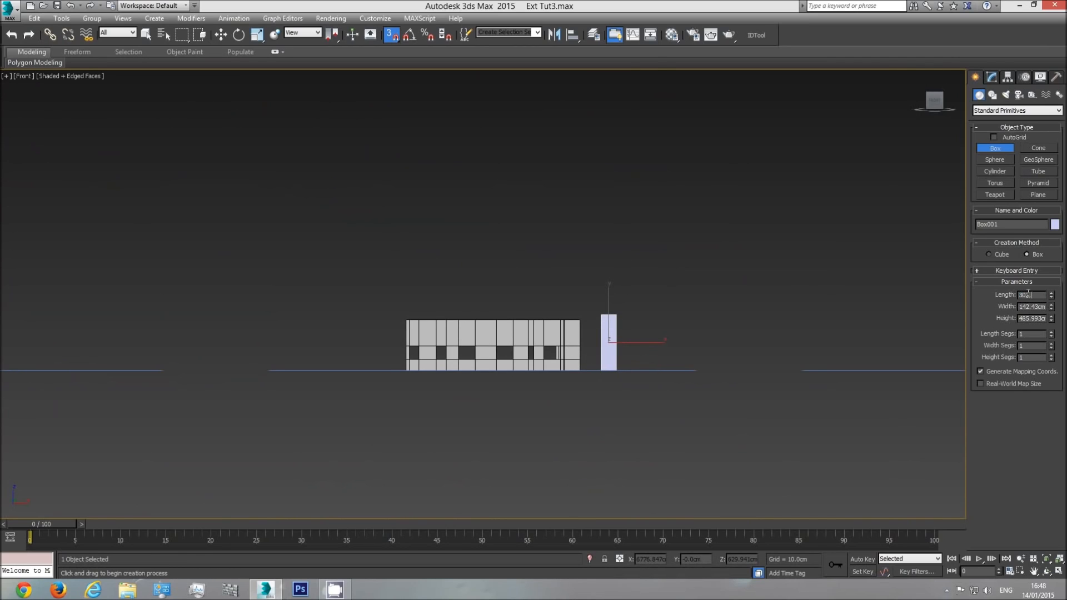
Step: Move the reference box vertically so that its base snaps to the ground line of the walls
{"action": "left_click", "coordinate": [221, 35]}
{"action": "scroll", "coordinate": [547, 357], "scroll_direction": "up", "scroll_amount": 4}
{"action": "left_click_drag", "start_coordinate": [676, 321], "coordinate": [617, 355]}
Step: Select all the top vertices of the walls and lower them to the top of the 302.5 cm reference box
{"action": "left_click", "coordinate": [605, 255]}
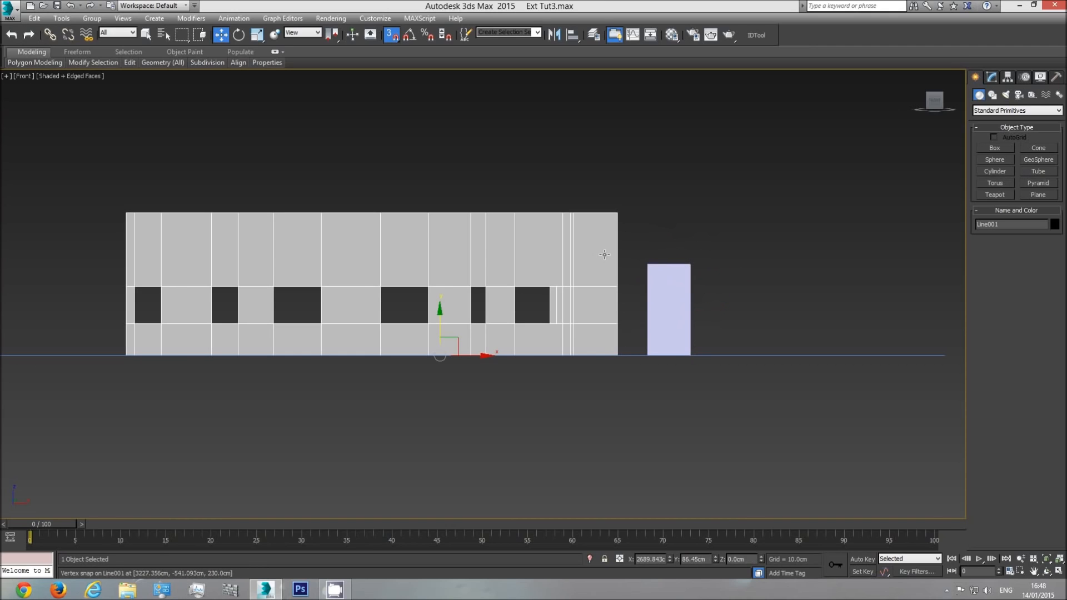
{"action": "left_click", "coordinate": [992, 77]}
{"action": "left_click", "coordinate": [987, 234]}
{"action": "left_click_drag", "start_coordinate": [84, 235], "coordinate": [84, 235]}
{"action": "left_click_drag", "start_coordinate": [440, 173], "coordinate": [647, 264]}
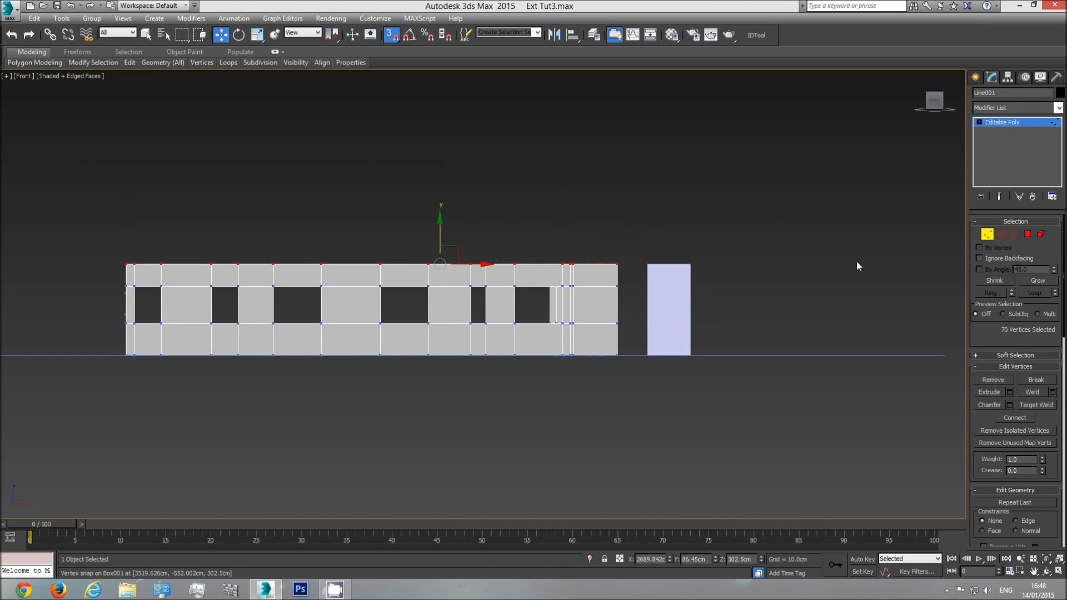
Step: Leave vertex editing of the walls and delete the 302.5 cm reference box
{"action": "left_click", "coordinate": [999, 123]}
{"action": "left_click", "coordinate": [673, 297]}
{"action": "key", "text": "Delete"}
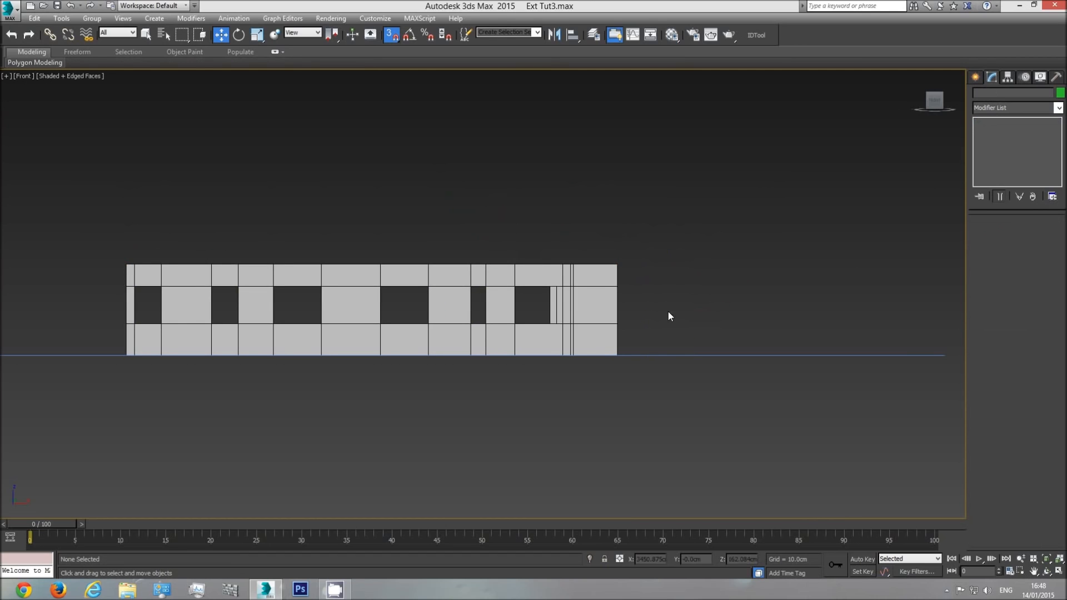
Step: Select the walls and examine their height and openings from several angles in the perspective view
{"action": "key", "text": "p"}
{"action": "left_click", "coordinate": [576, 268]}
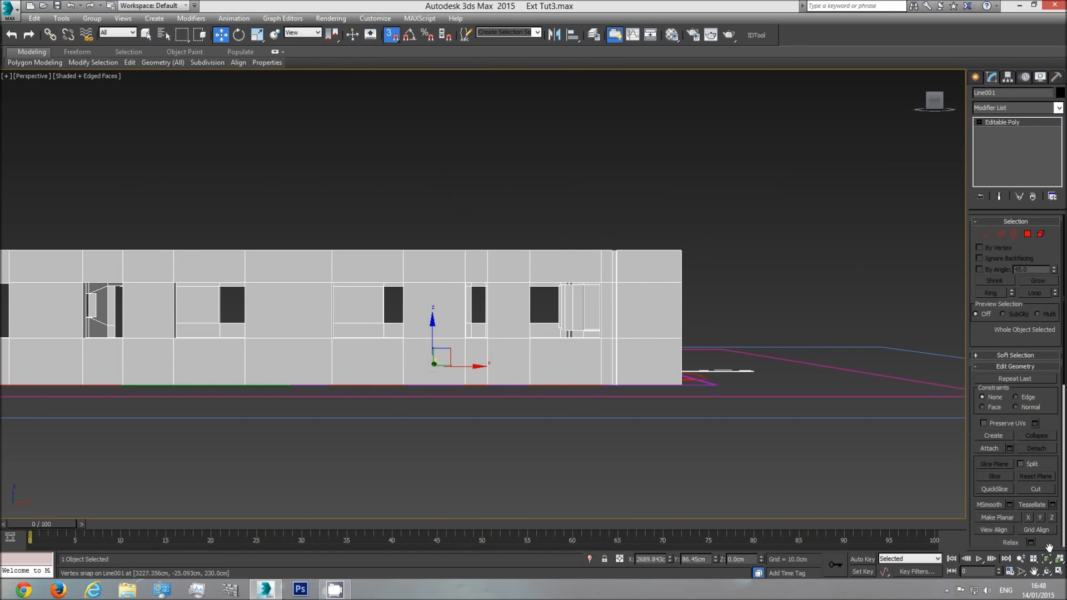
{"action": "middle_click_drag", "start_coordinate": [571, 334], "coordinate": [592, 369], "text": "alt"}
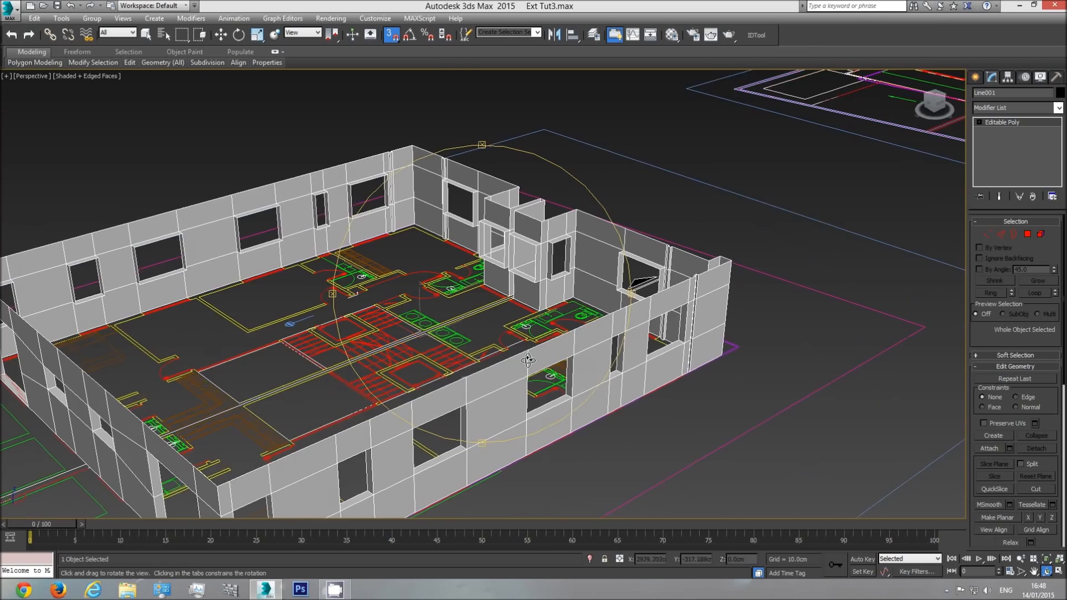
{"action": "scroll", "coordinate": [556, 361], "scroll_direction": "down", "scroll_amount": 2}
{"action": "middle_click_drag", "start_coordinate": [511, 343], "coordinate": [521, 354], "text": "alt"}
{"action": "left_click_drag", "start_coordinate": [519, 347], "coordinate": [446, 342]}
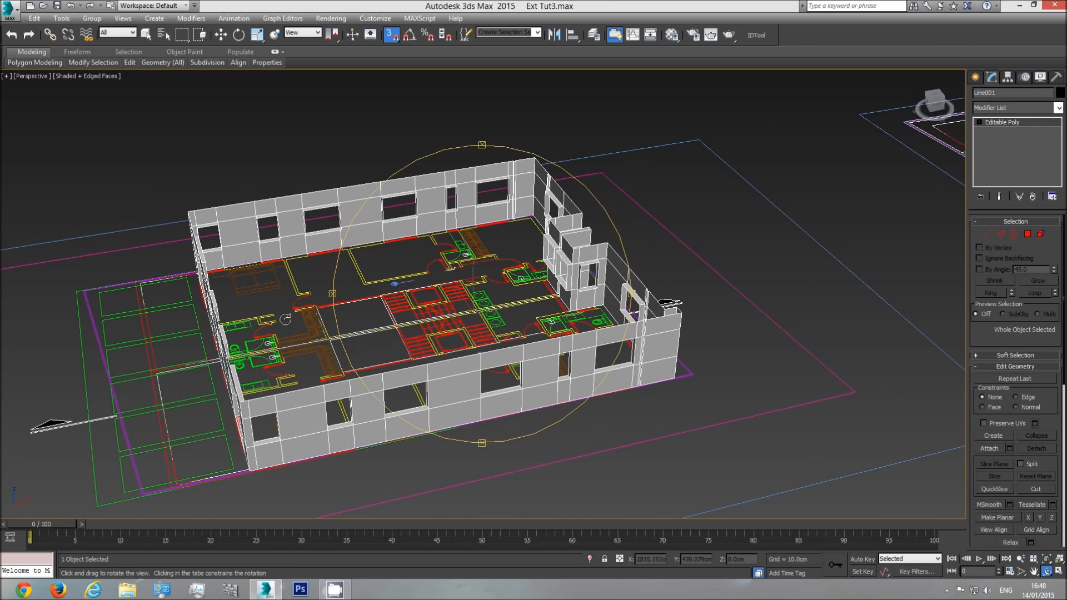
{"action": "left_click_drag", "start_coordinate": [410, 325], "coordinate": [501, 354]}
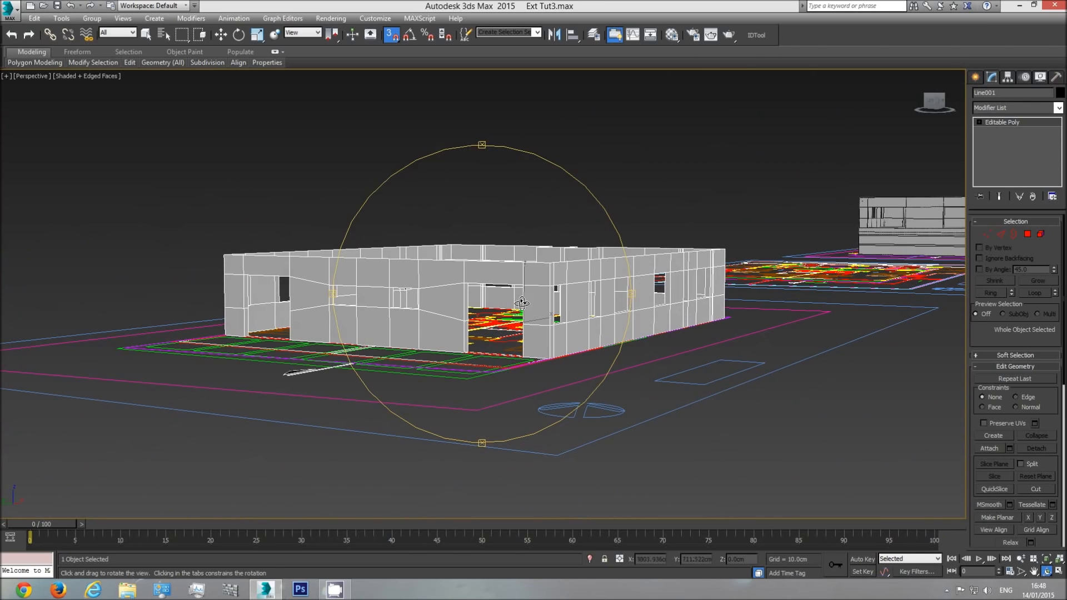
{"action": "left_click_drag", "start_coordinate": [525, 323], "coordinate": [489, 340]}
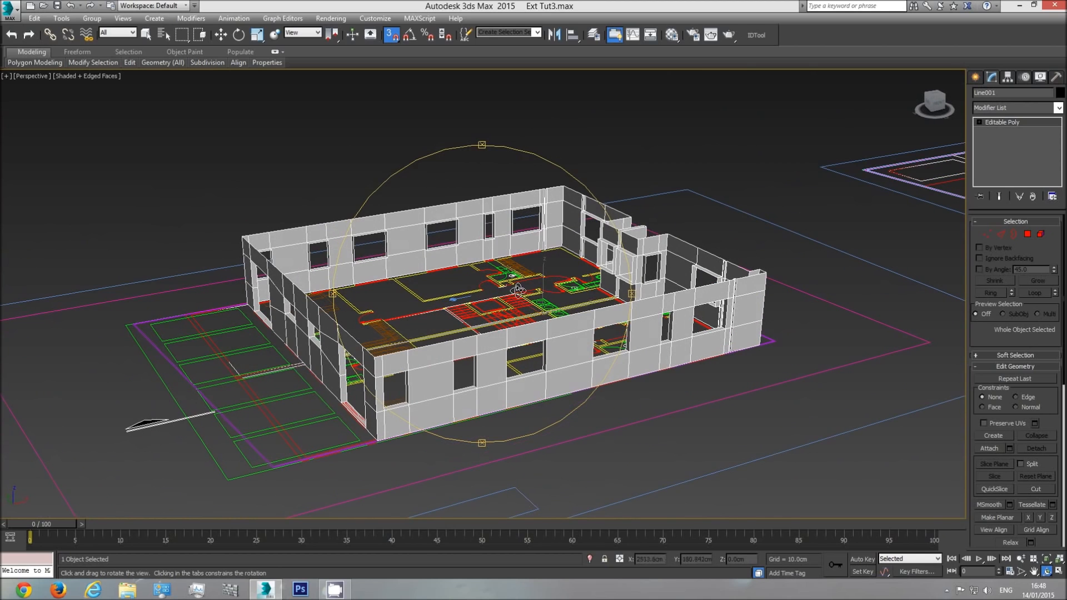
Step: Try to trace the inner edge of the side wall with a line from the bathroom partition to the bedroom window
{"action": "left_click_drag", "start_coordinate": [476, 348], "coordinate": [510, 343]}
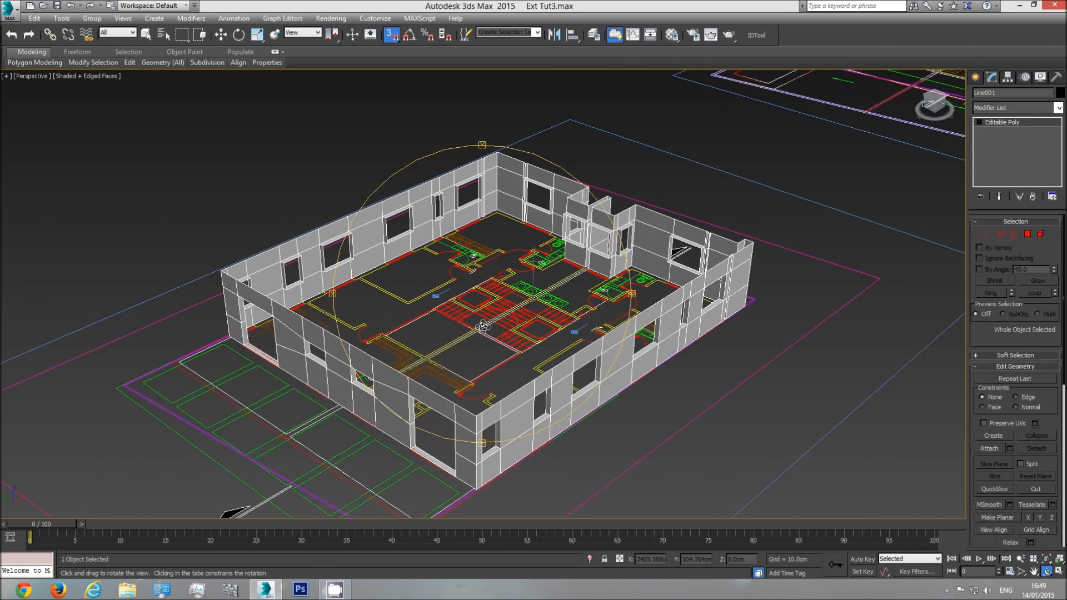
{"action": "key", "text": "t"}
{"action": "scroll", "coordinate": [492, 328], "scroll_direction": "down", "scroll_amount": 3}
{"action": "scroll", "coordinate": [498, 332], "scroll_direction": "down", "scroll_amount": 6}
{"action": "scroll", "coordinate": [567, 325], "scroll_direction": "up", "scroll_amount": 7}
{"action": "middle_click_drag", "start_coordinate": [571, 341], "coordinate": [499, 342]}
{"action": "scroll", "coordinate": [499, 342], "scroll_direction": "up", "scroll_amount": 3}
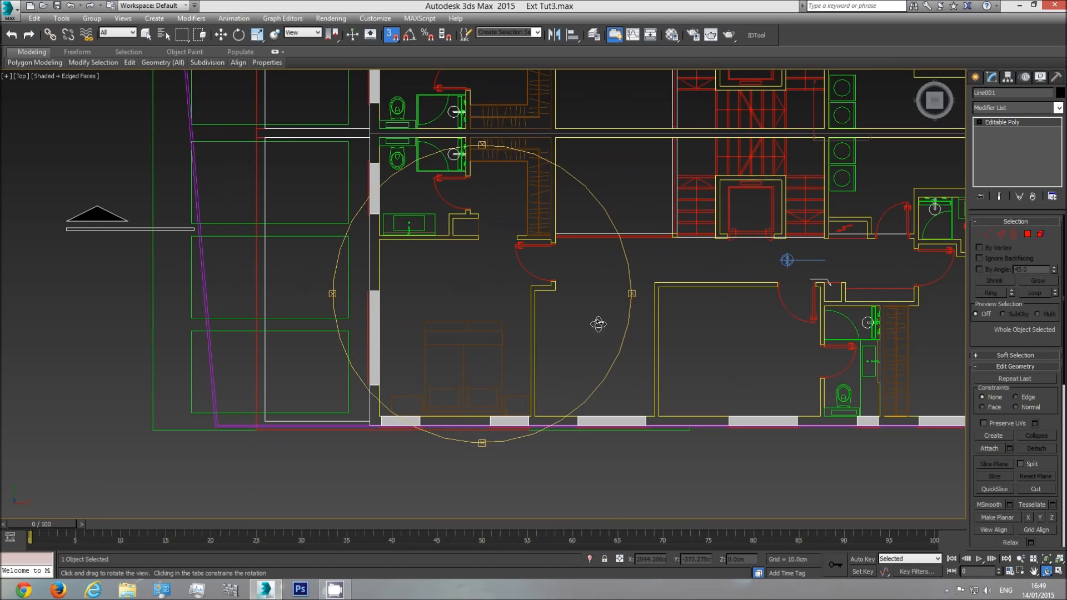
{"action": "left_click", "coordinate": [975, 78]}
{"action": "left_click", "coordinate": [992, 94]}
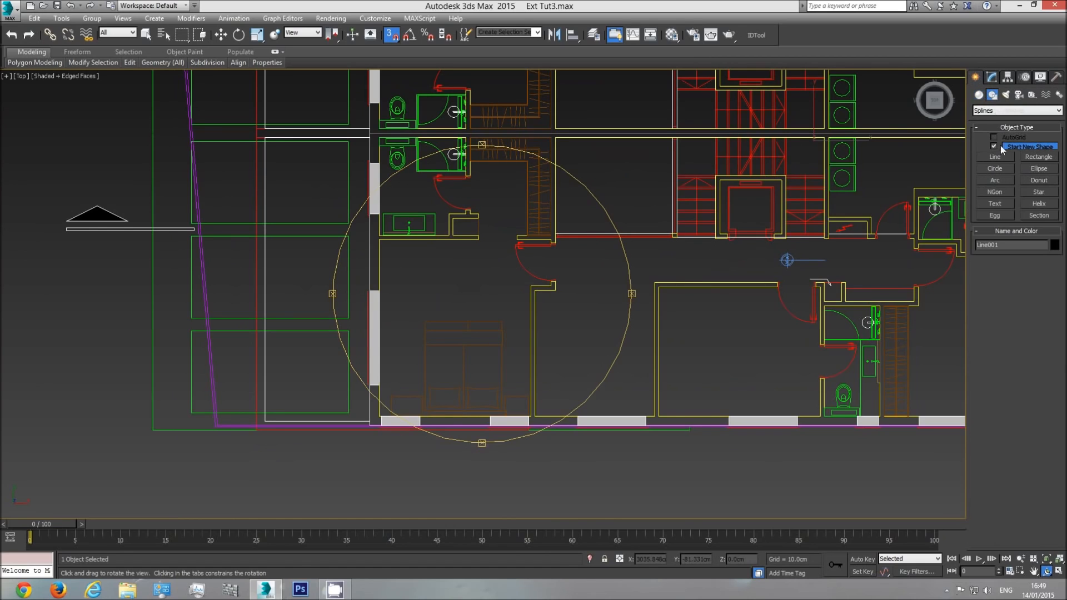
{"action": "left_click", "coordinate": [995, 156]}
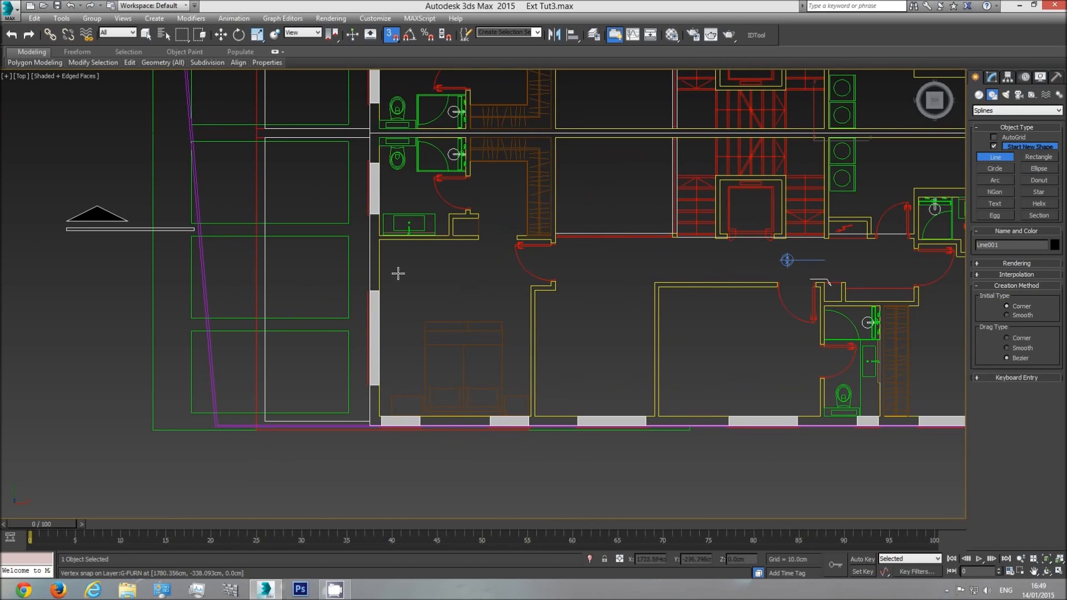
{"action": "left_click", "coordinate": [380, 241]}
{"action": "left_click", "coordinate": [378, 290]}
{"action": "right_click", "coordinate": [439, 300]}
{"action": "key", "text": "p"}
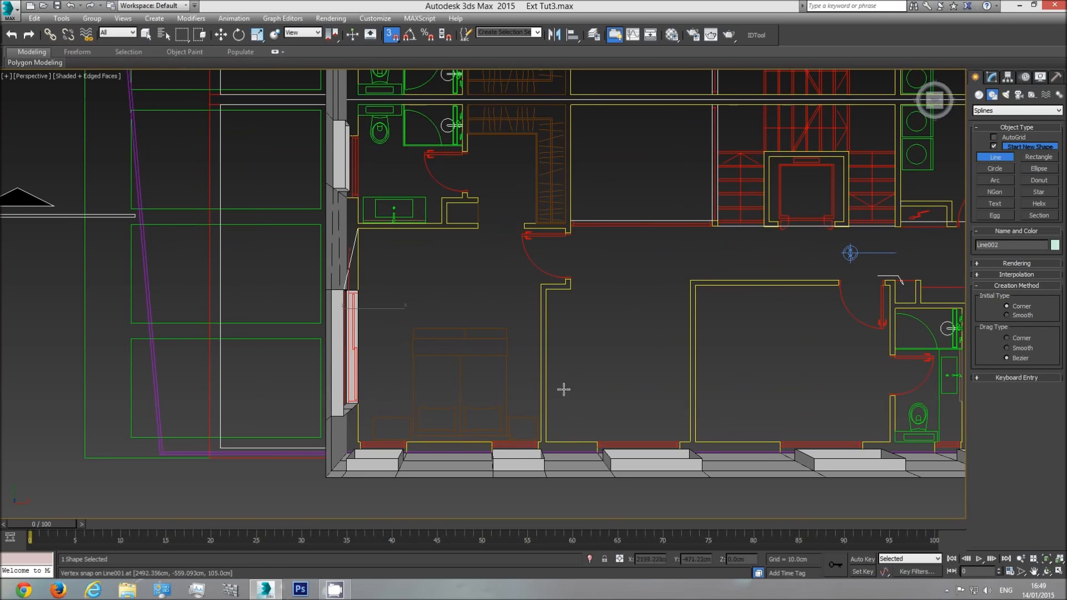
{"action": "left_click", "coordinate": [1048, 571]}
{"action": "left_click_drag", "start_coordinate": [463, 312], "coordinate": [432, 302]}
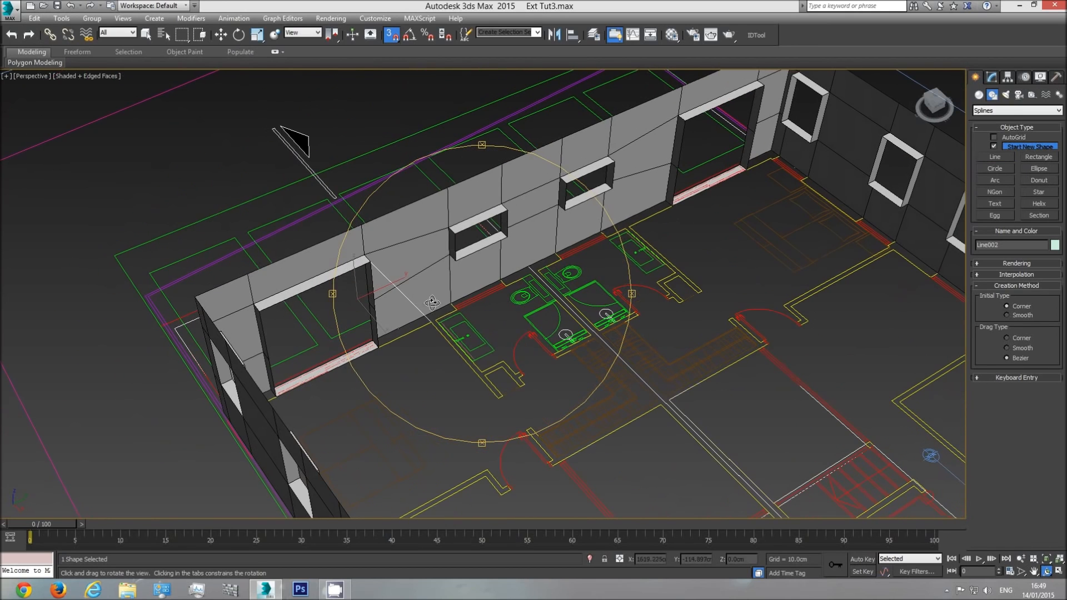
{"action": "right_click", "coordinate": [365, 268]}
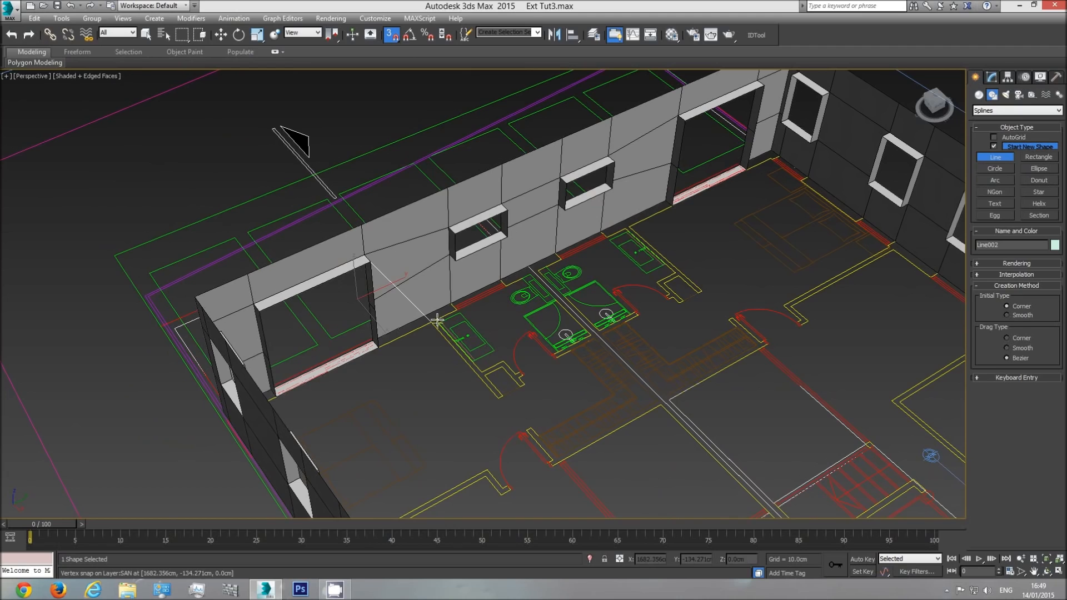
Step: Rename the exterior walls object "Ext walls lvl2" and hide it
{"action": "left_click", "coordinate": [147, 35]}
{"action": "left_click", "coordinate": [411, 256]}
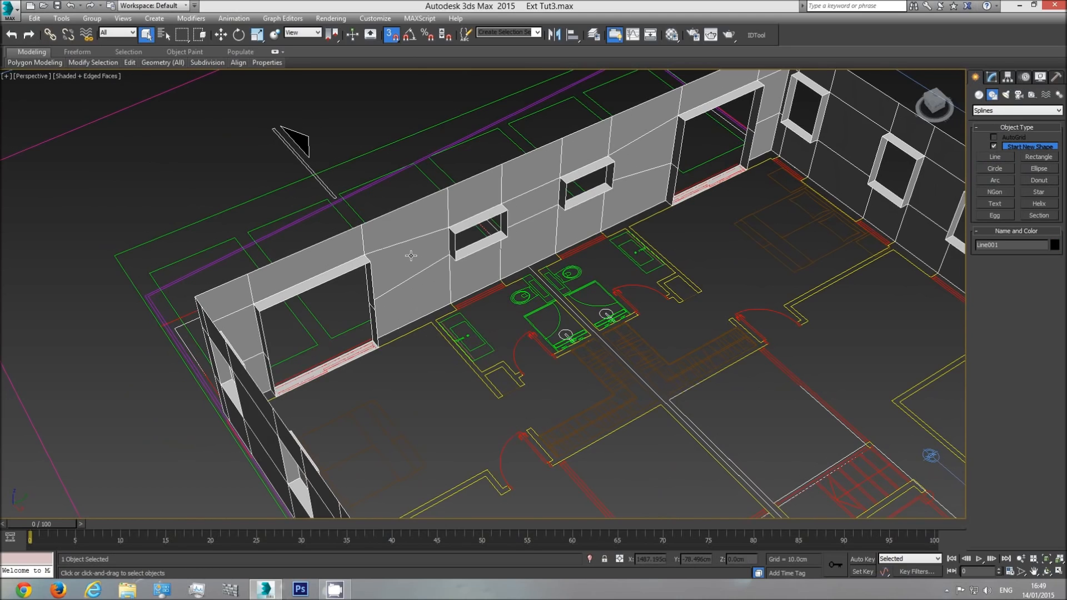
{"action": "right_click", "coordinate": [409, 253]}
{"action": "right_click", "coordinate": [507, 210]}
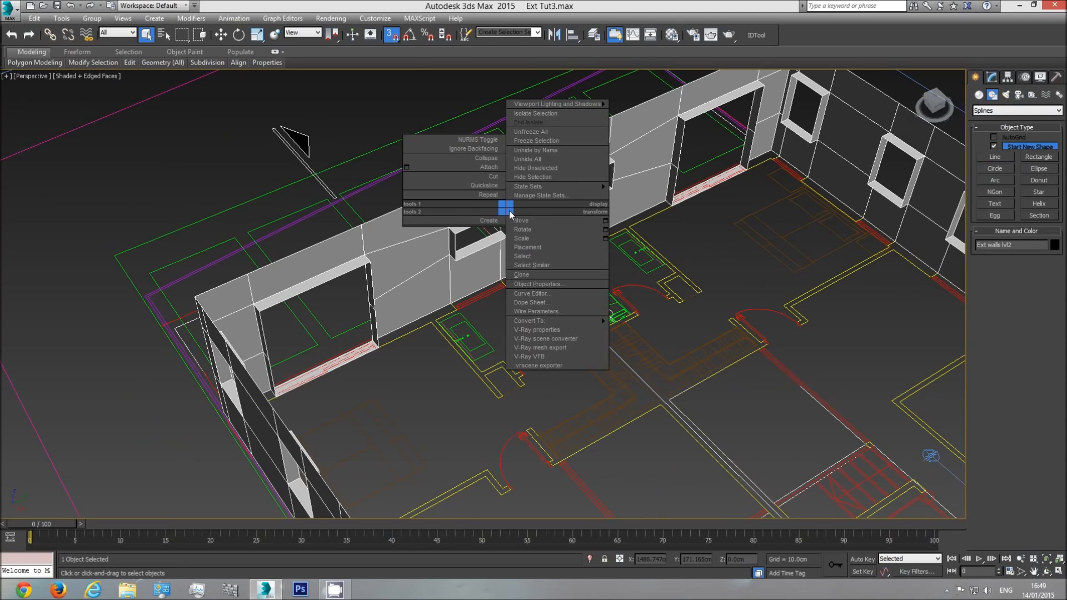
{"action": "left_click", "coordinate": [529, 176]}
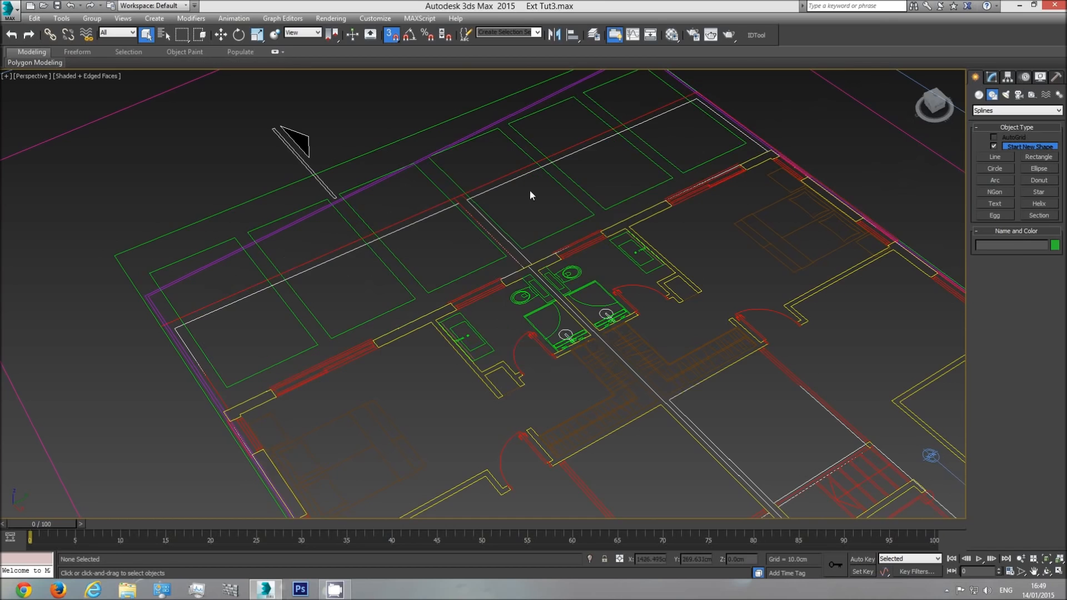
Step: In the top view, start a line at the upper bedroom's inner corner and trace past the side window to the bathroom partition
{"action": "key", "text": "t"}
{"action": "scroll", "coordinate": [542, 295], "scroll_direction": "down", "scroll_amount": 5}
{"action": "scroll", "coordinate": [542, 299], "scroll_direction": "down", "scroll_amount": 3}
{"action": "middle_click_drag", "start_coordinate": [542, 300], "coordinate": [509, 315]}
{"action": "scroll", "coordinate": [510, 315], "scroll_direction": "up", "scroll_amount": 4}
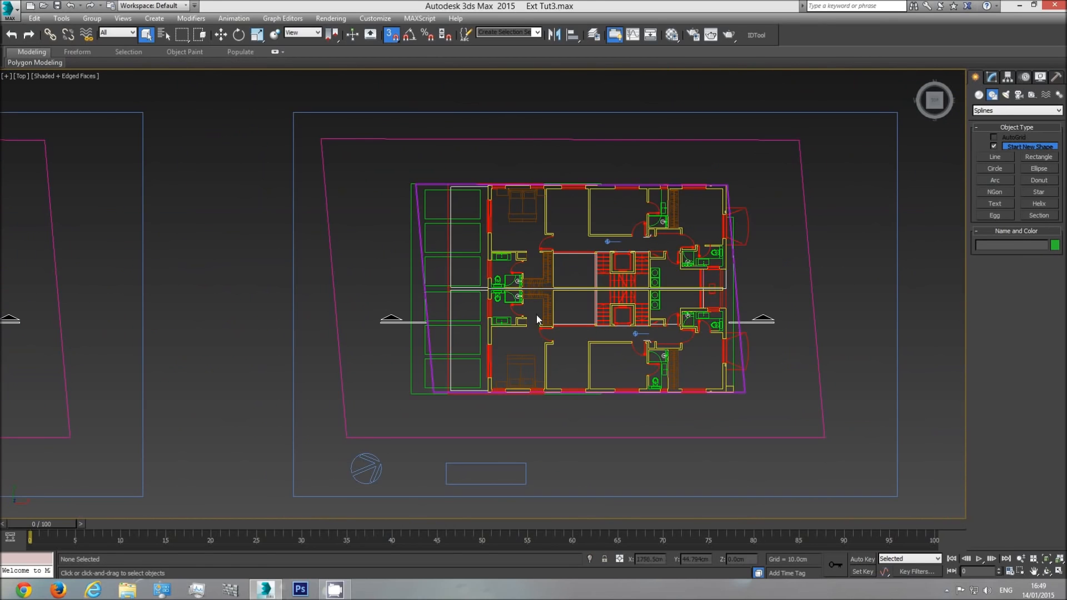
{"action": "left_click", "coordinate": [994, 157]}
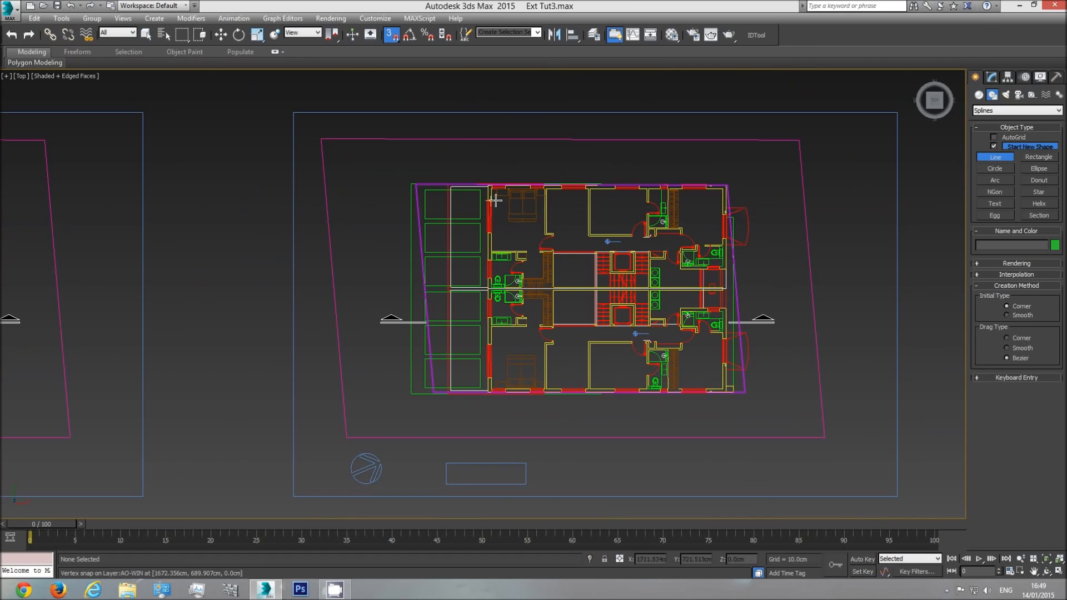
{"action": "scroll", "coordinate": [475, 164], "scroll_direction": "up", "scroll_amount": 6}
{"action": "left_click", "coordinate": [471, 143]}
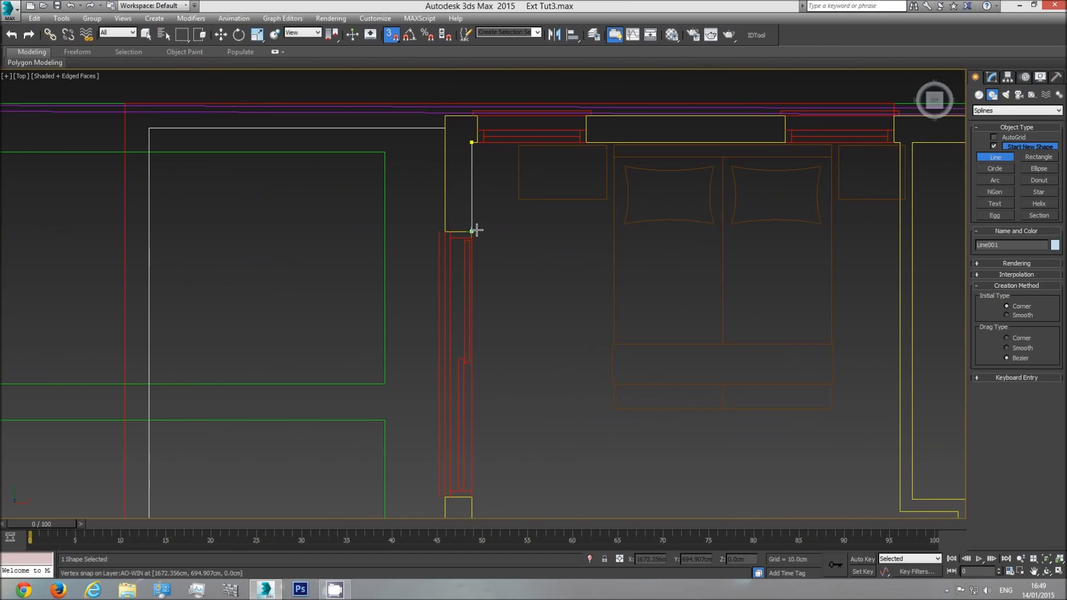
{"action": "left_click", "coordinate": [473, 496]}
{"action": "middle_click_drag", "start_coordinate": [474, 497], "coordinate": [474, 217]}
{"action": "left_click", "coordinate": [443, 355]}
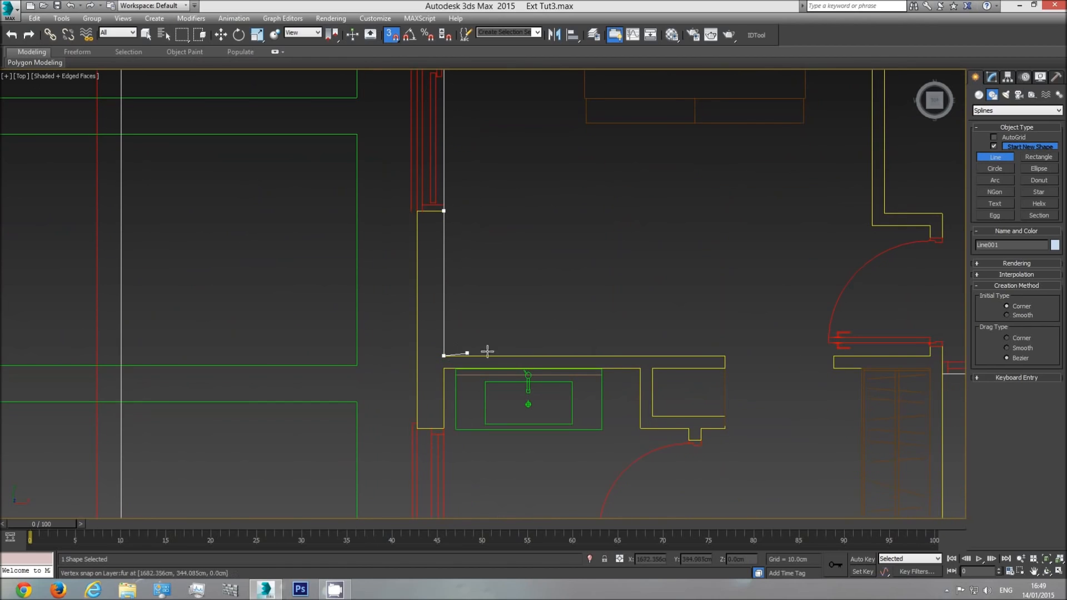
Step: Continue the line around the bathroom partition and its closet niche, back along the side wall to the bathroom window
{"action": "left_click", "coordinate": [725, 356]}
{"action": "left_click", "coordinate": [725, 367]}
{"action": "left_click", "coordinate": [653, 368]}
{"action": "left_click", "coordinate": [653, 416]}
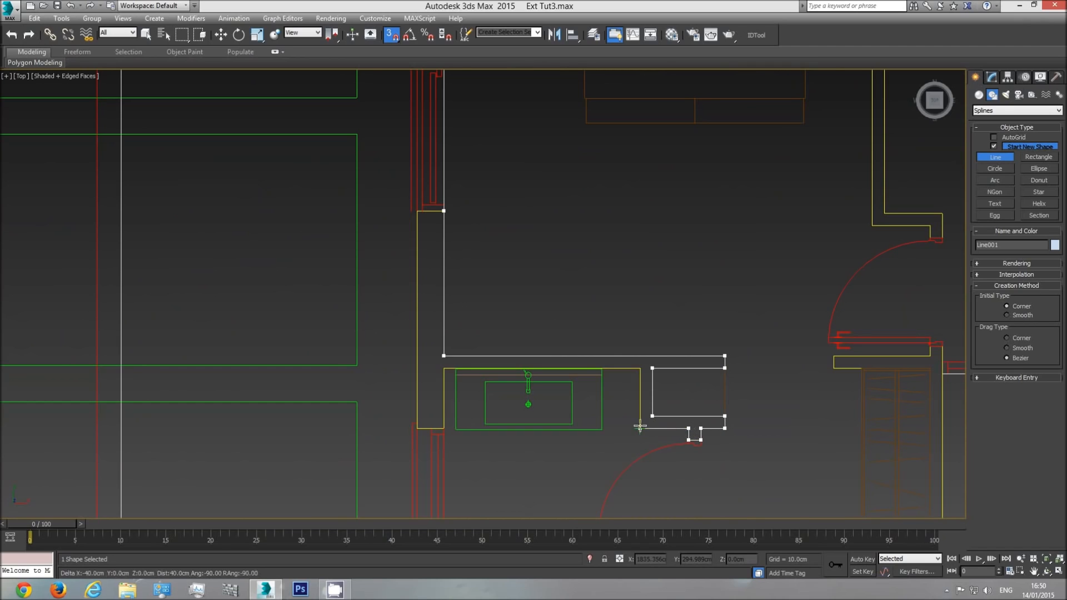
{"action": "left_click", "coordinate": [640, 369]}
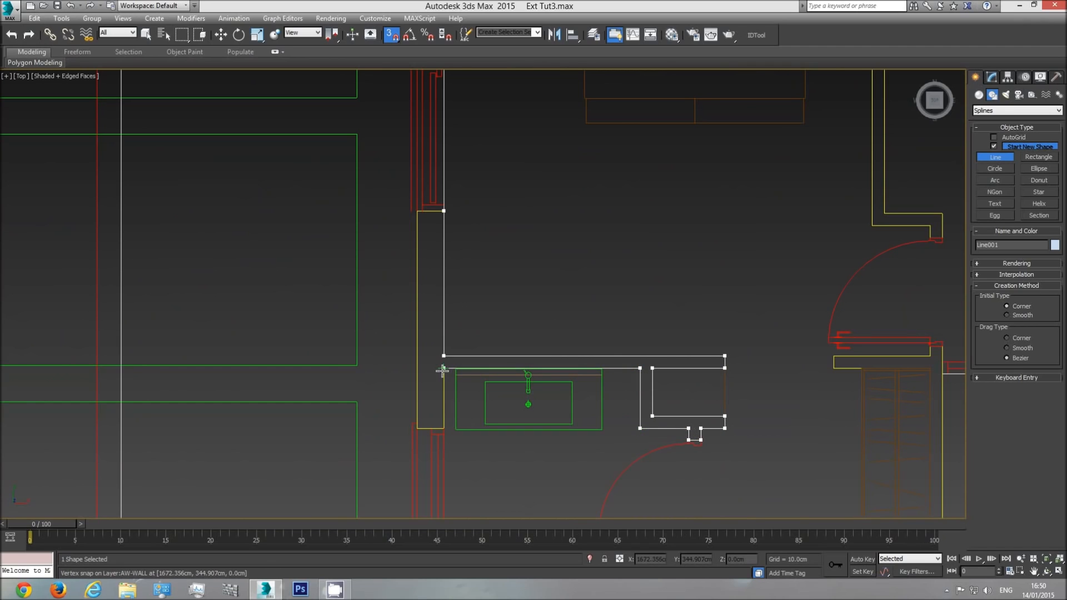
{"action": "left_click", "coordinate": [444, 428]}
Step: Trace the inner walls of the bathroom and wardrobe area up to the bedroom door jamb and end the line there
{"action": "middle_click_drag", "start_coordinate": [480, 501], "coordinate": [472, 289]}
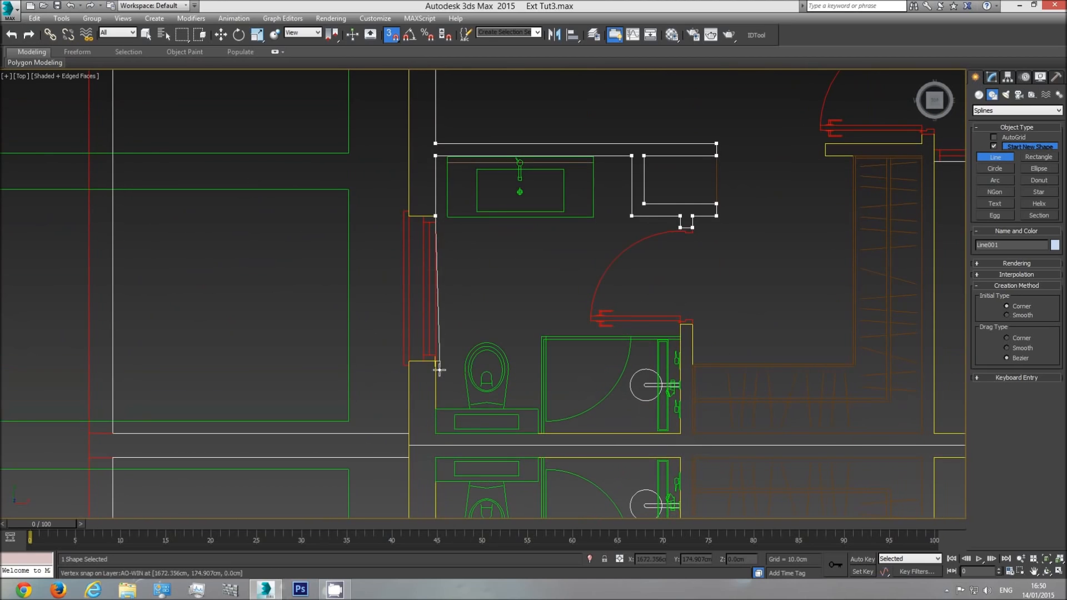
{"action": "left_click", "coordinate": [436, 433]}
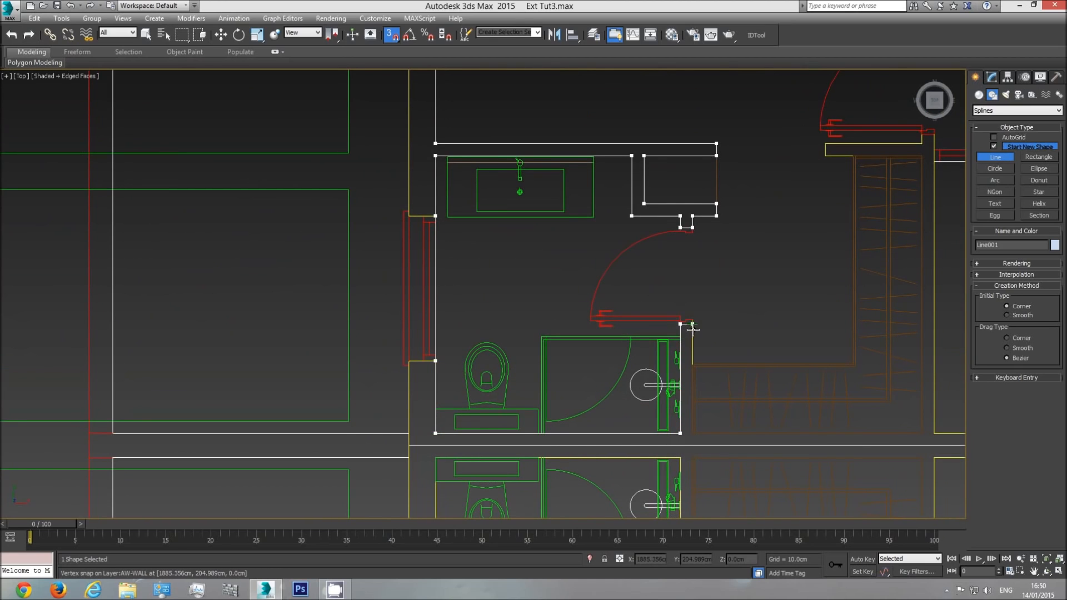
{"action": "left_click", "coordinate": [692, 433]}
{"action": "left_click", "coordinate": [921, 433]}
{"action": "left_click", "coordinate": [922, 156]}
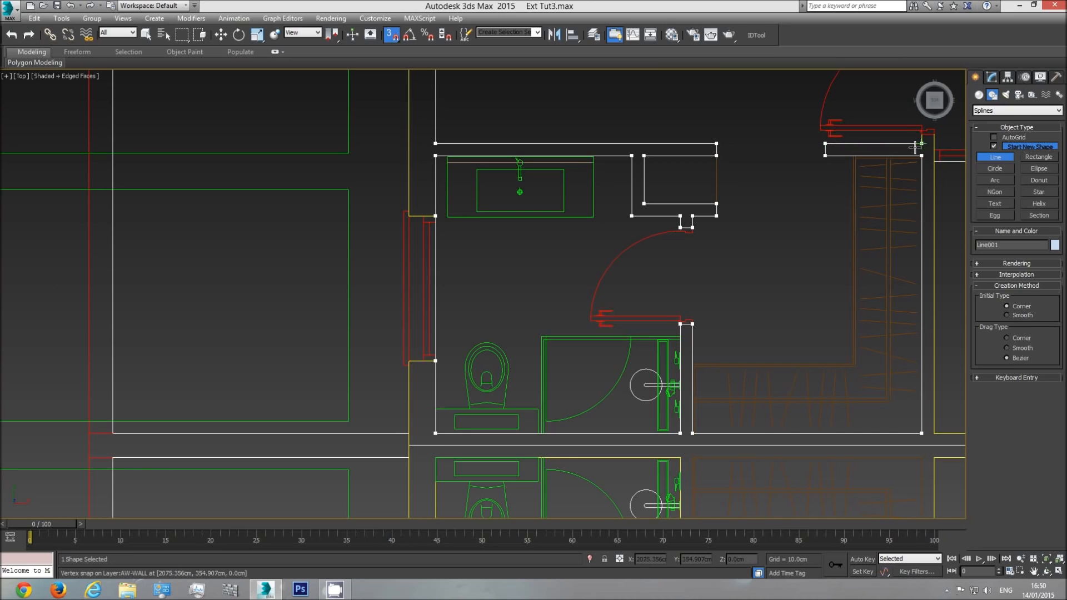
{"action": "middle_click_drag", "start_coordinate": [920, 145], "coordinate": [702, 265]}
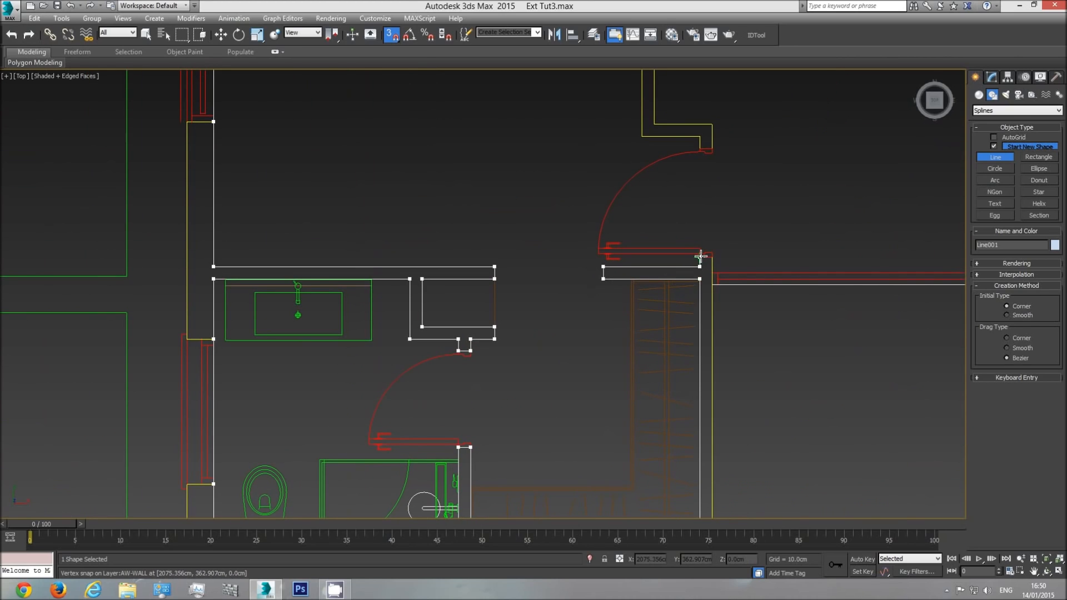
{"action": "left_click", "coordinate": [717, 257]}
{"action": "scroll", "coordinate": [733, 290], "scroll_direction": "down", "scroll_amount": 3}
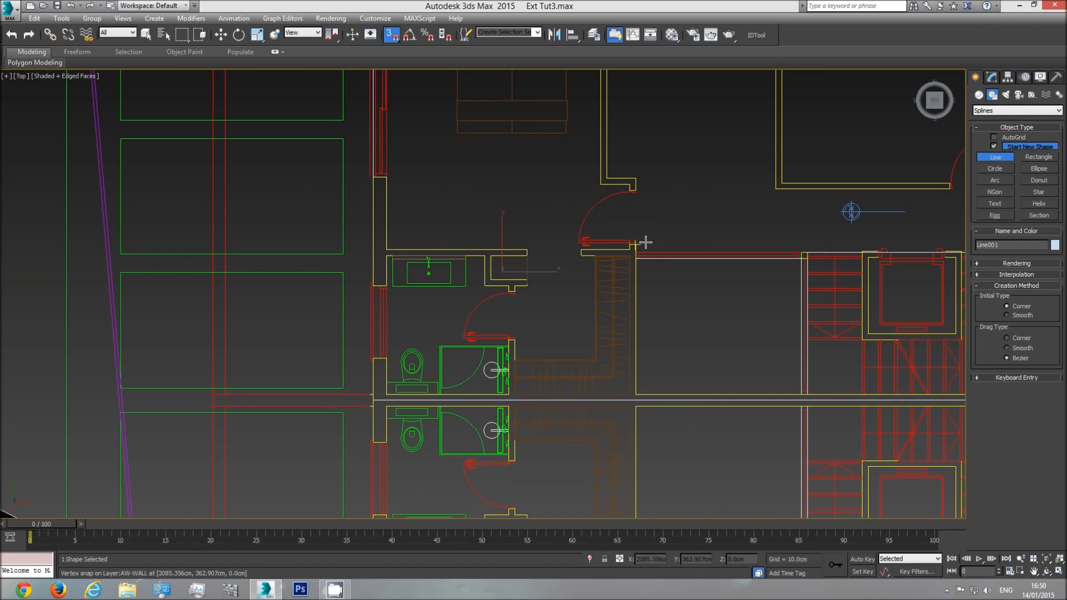
{"action": "middle_click_drag", "start_coordinate": [660, 253], "coordinate": [644, 262]}
{"action": "scroll", "coordinate": [645, 262], "scroll_direction": "up", "scroll_amount": 3}
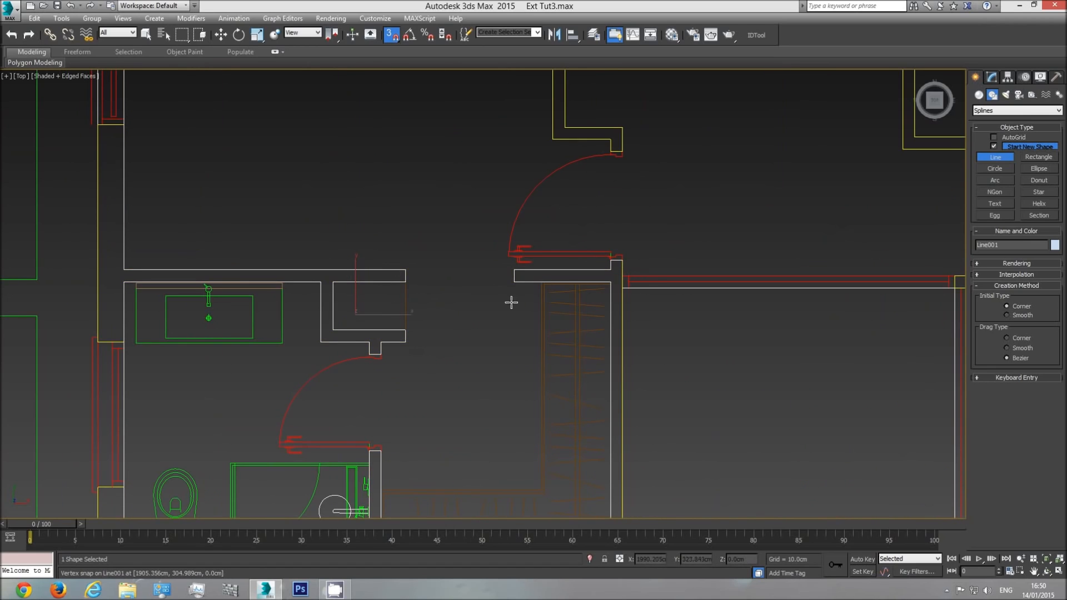
Step: Start a new line at the bedroom door jamb's outer corner and trace to the party wall, then along it past the stairs
{"action": "left_click", "coordinate": [625, 261]}
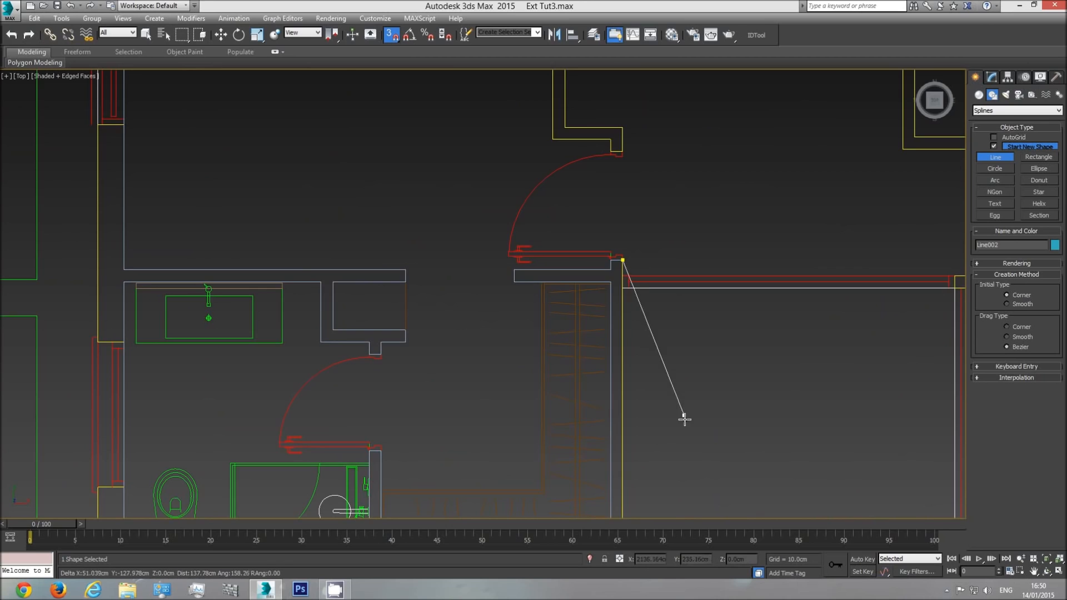
{"action": "middle_click_drag", "start_coordinate": [683, 419], "coordinate": [659, 262]}
{"action": "left_click", "coordinate": [600, 400]}
{"action": "middle_click_drag", "start_coordinate": [874, 383], "coordinate": [269, 382]}
{"action": "left_click", "coordinate": [757, 405]}
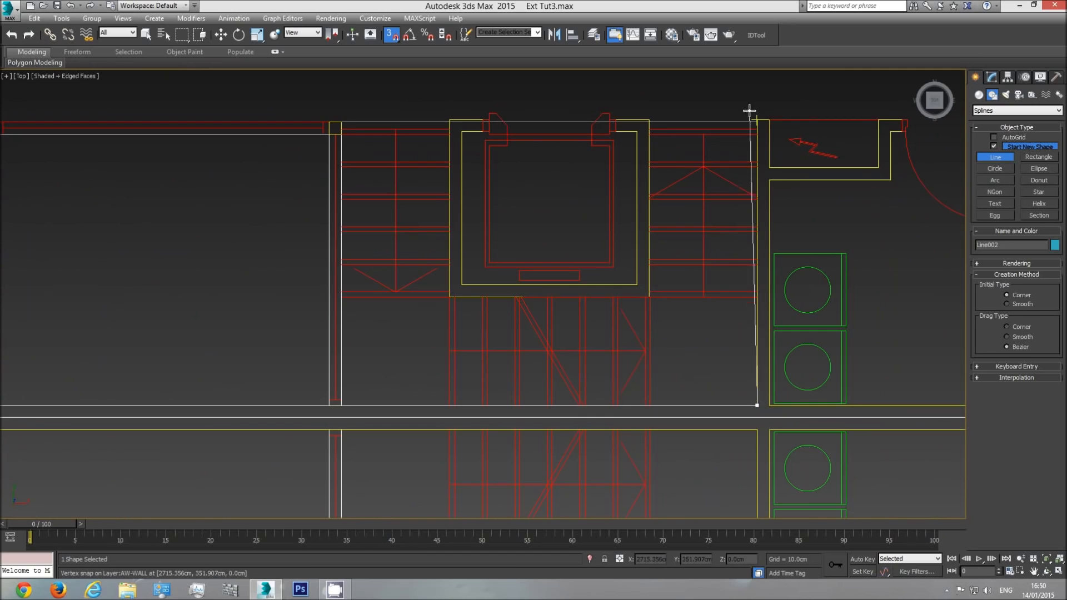
Step: Continue the line up the wall beside the stairs, around the electrical niche and door jamb, and back to the party wall
{"action": "left_click", "coordinate": [757, 120]}
{"action": "left_click", "coordinate": [769, 120]}
{"action": "left_click", "coordinate": [769, 166]}
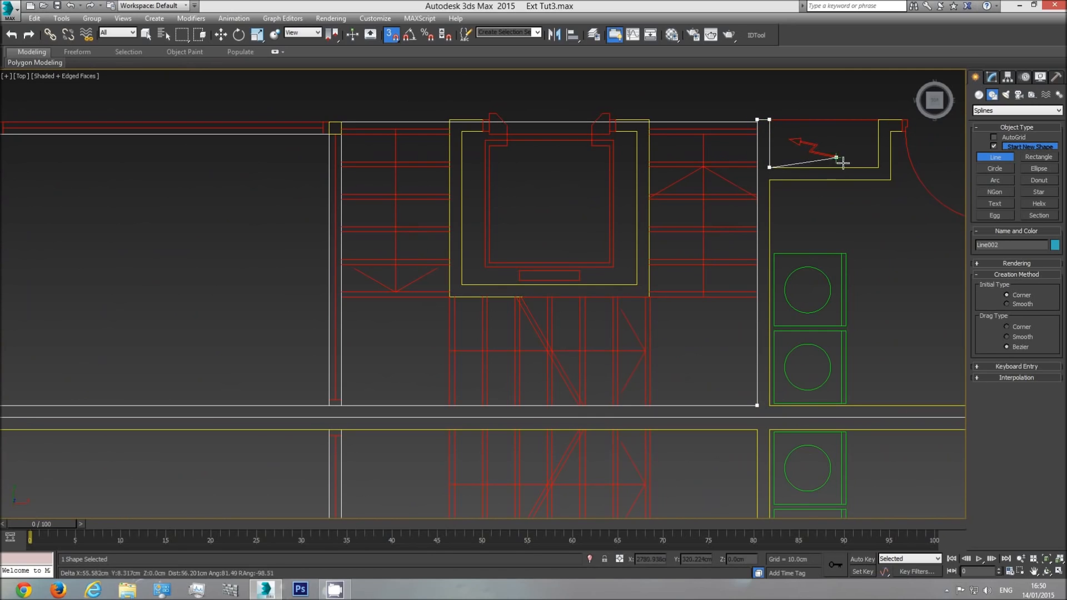
{"action": "left_click", "coordinate": [878, 167]}
{"action": "left_click", "coordinate": [878, 119]}
{"action": "left_click", "coordinate": [900, 120]}
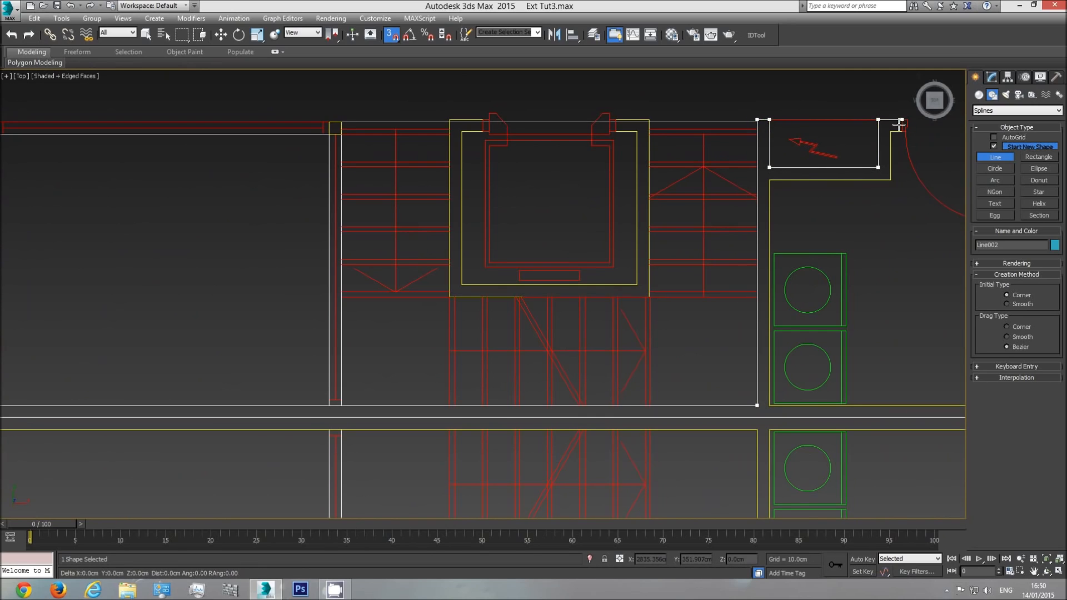
{"action": "left_click", "coordinate": [890, 131]}
{"action": "left_click", "coordinate": [890, 179]}
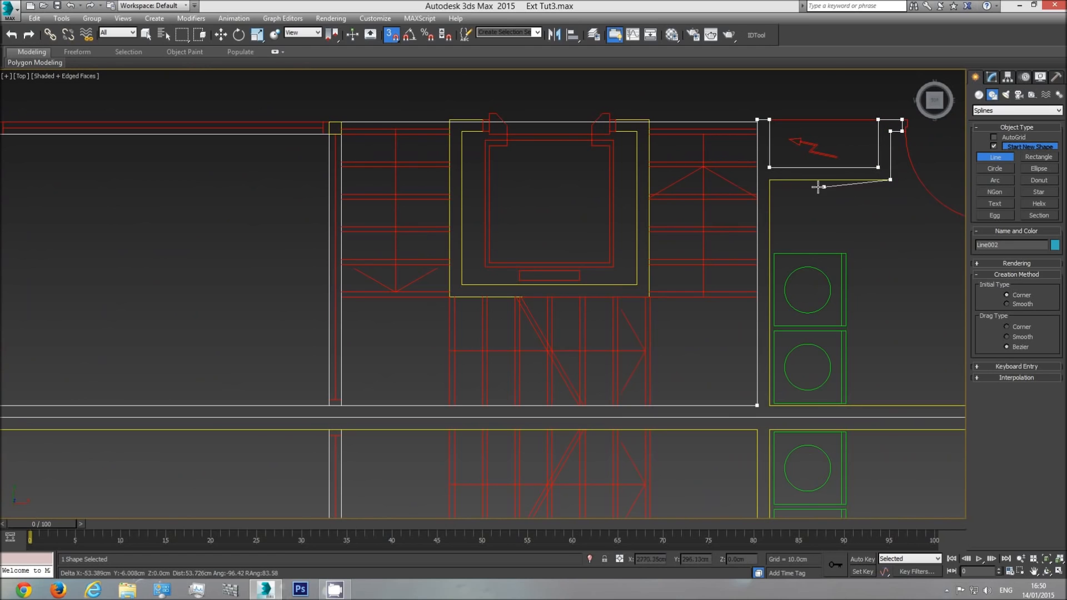
{"action": "left_click", "coordinate": [769, 179]}
{"action": "left_click", "coordinate": [769, 405]}
Step: Trace the kitchen's inner outline along the party wall, window edge and bathroom wall to the opposite jamb of the kitchen door
{"action": "middle_click_drag", "start_coordinate": [852, 374], "coordinate": [459, 334]}
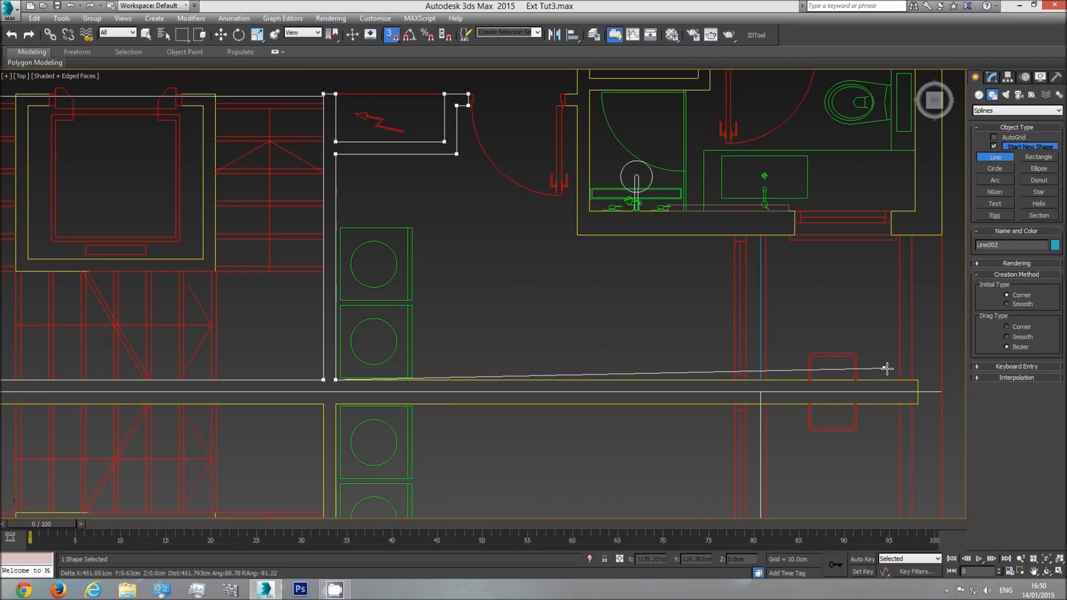
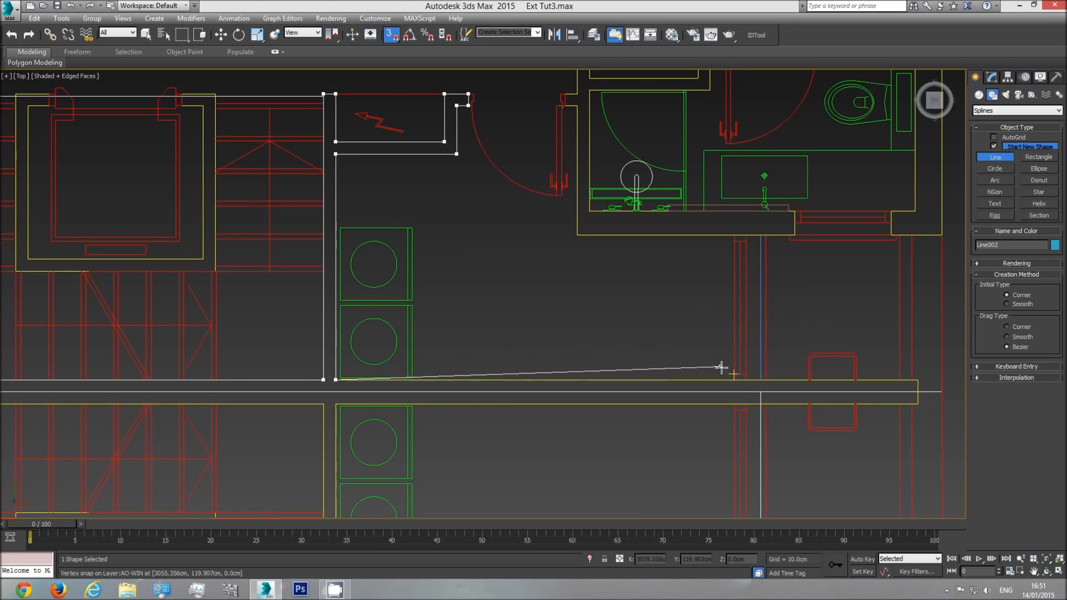
{"action": "left_click", "coordinate": [734, 380]}
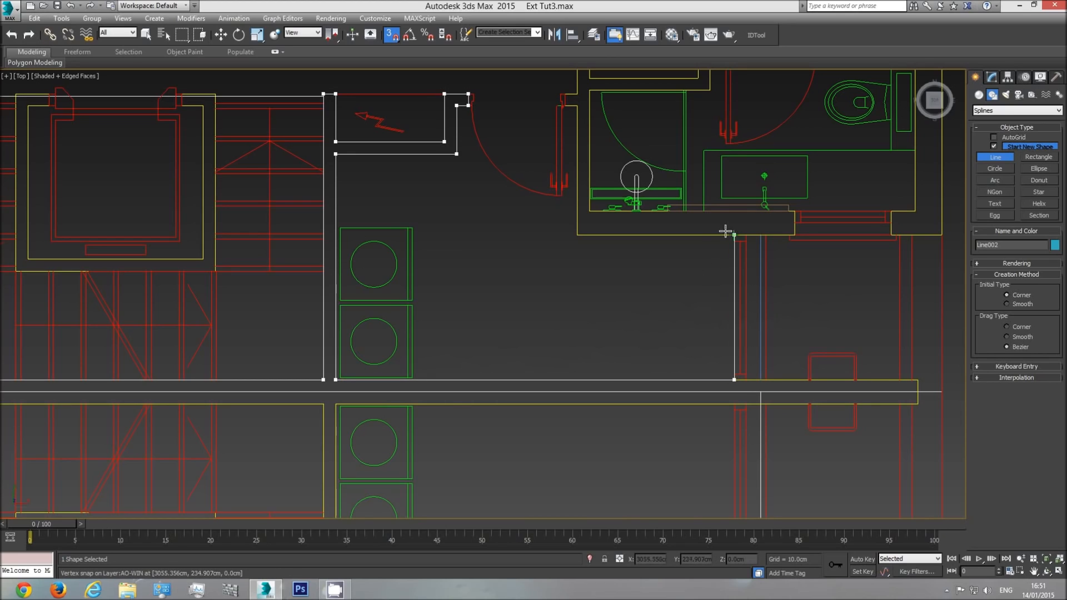
{"action": "left_click", "coordinate": [734, 235]}
{"action": "left_click", "coordinate": [578, 234]}
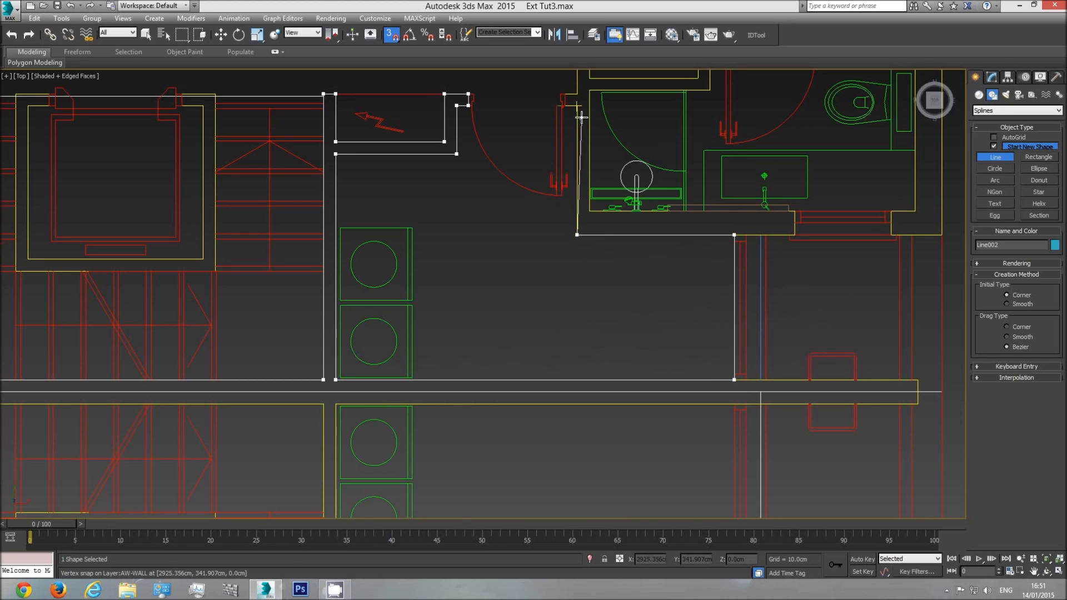
{"action": "middle_click_drag", "start_coordinate": [566, 105], "coordinate": [568, 217]}
{"action": "scroll", "coordinate": [568, 217], "scroll_direction": "up", "scroll_amount": 4}
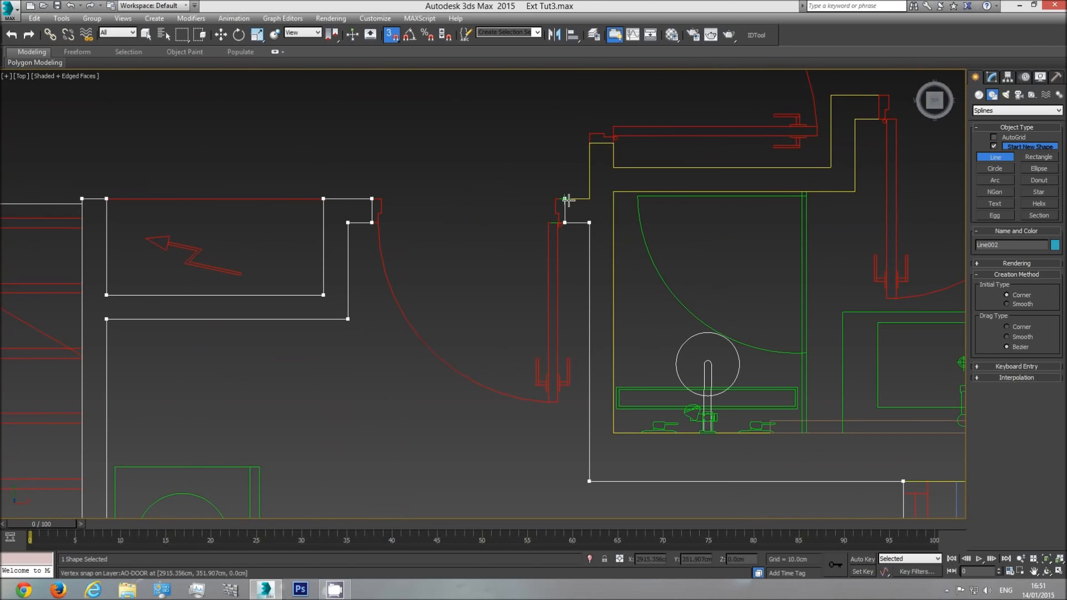
Step: Continue the line along the stepped corridor side of the bathroom wall to the bathroom door jamb
{"action": "left_click", "coordinate": [613, 143]}
{"action": "left_click", "coordinate": [613, 168]}
{"action": "left_click", "coordinate": [830, 168]}
{"action": "middle_click_drag", "start_coordinate": [808, 196], "coordinate": [730, 231]}
{"action": "scroll", "coordinate": [730, 231], "scroll_direction": "down", "scroll_amount": 4}
{"action": "left_click", "coordinate": [654, 229]}
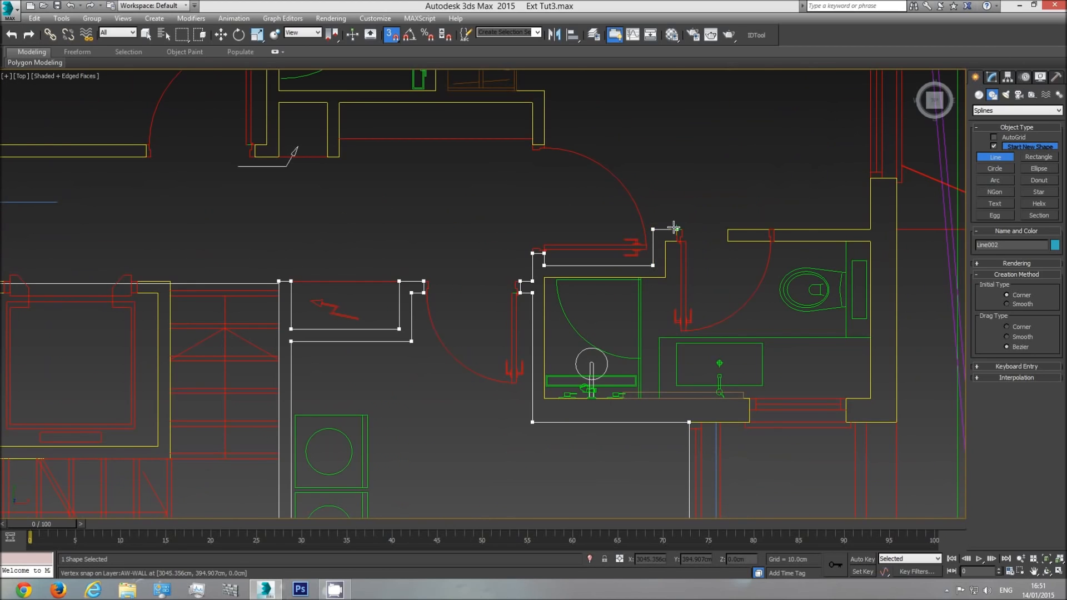
Step: Trace the bathroom's inside walls around the shower, with points at both window edges, to the outer wall corner
{"action": "left_click", "coordinate": [666, 277]}
{"action": "left_click", "coordinate": [544, 277]}
{"action": "left_click", "coordinate": [550, 401]}
{"action": "left_click", "coordinate": [749, 398]}
{"action": "left_click", "coordinate": [848, 396]}
{"action": "left_click", "coordinate": [867, 389]}
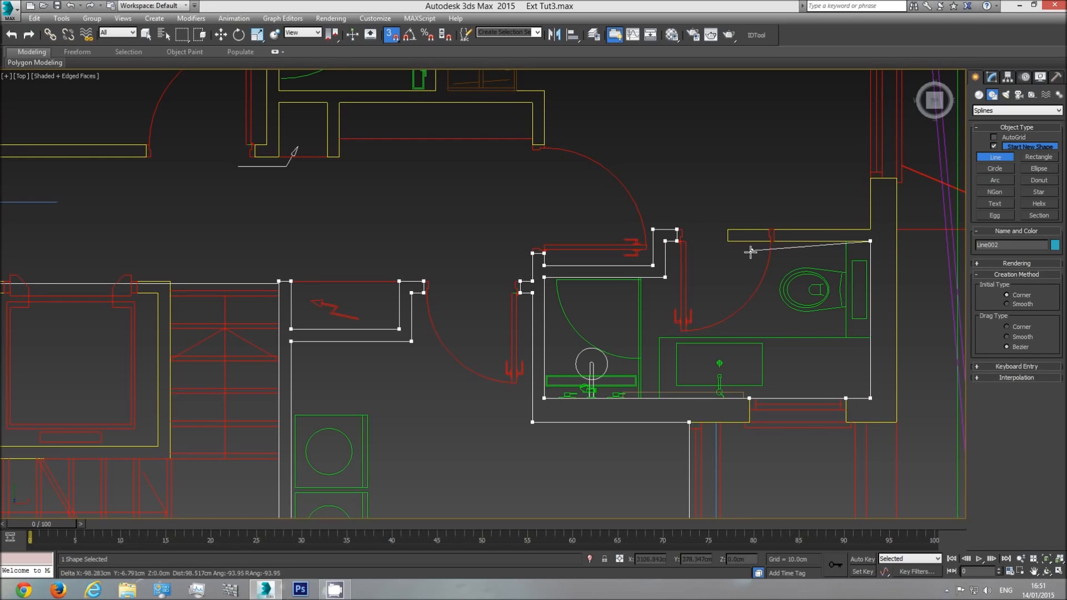
Step: Continue the line around the bathroom door jamb and up the outer wall, with points at the side door edges, to the top wall's first window edge
{"action": "left_click", "coordinate": [778, 227]}
{"action": "left_click", "coordinate": [868, 180]}
{"action": "middle_click_drag", "start_coordinate": [824, 171], "coordinate": [692, 360]}
{"action": "left_click", "coordinate": [727, 166]}
{"action": "middle_click_drag", "start_coordinate": [698, 135], "coordinate": [689, 360]}
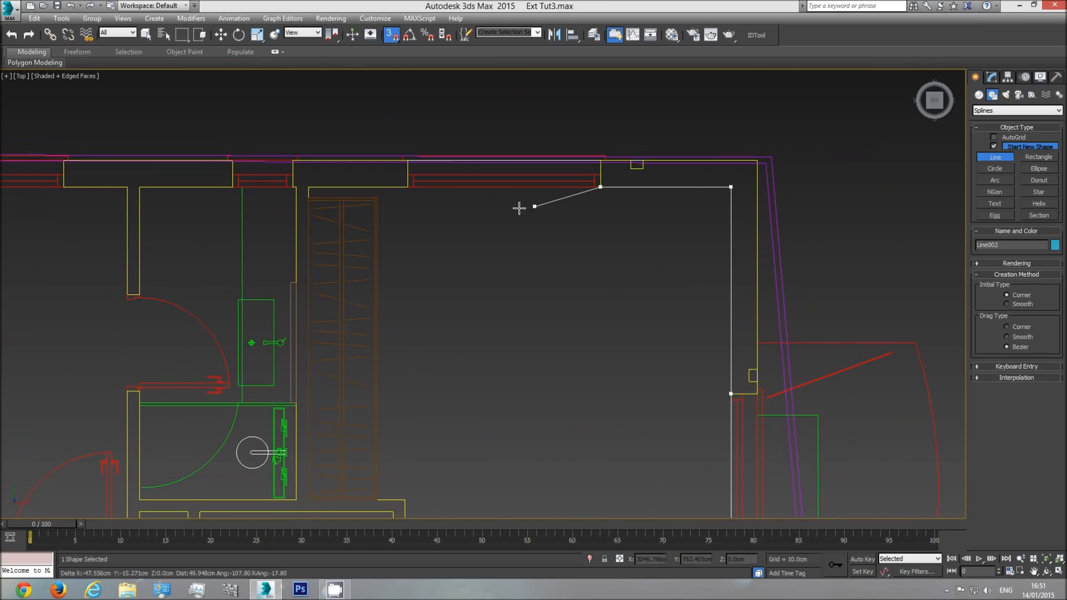
Step: Trace the wall behind the wardrobe, the bedroom door jamb and the long corridor niche to the inside corner of its small divider
{"action": "left_click", "coordinate": [308, 186]}
{"action": "middle_click_drag", "start_coordinate": [438, 372], "coordinate": [434, 248]}
{"action": "left_click", "coordinate": [304, 377]}
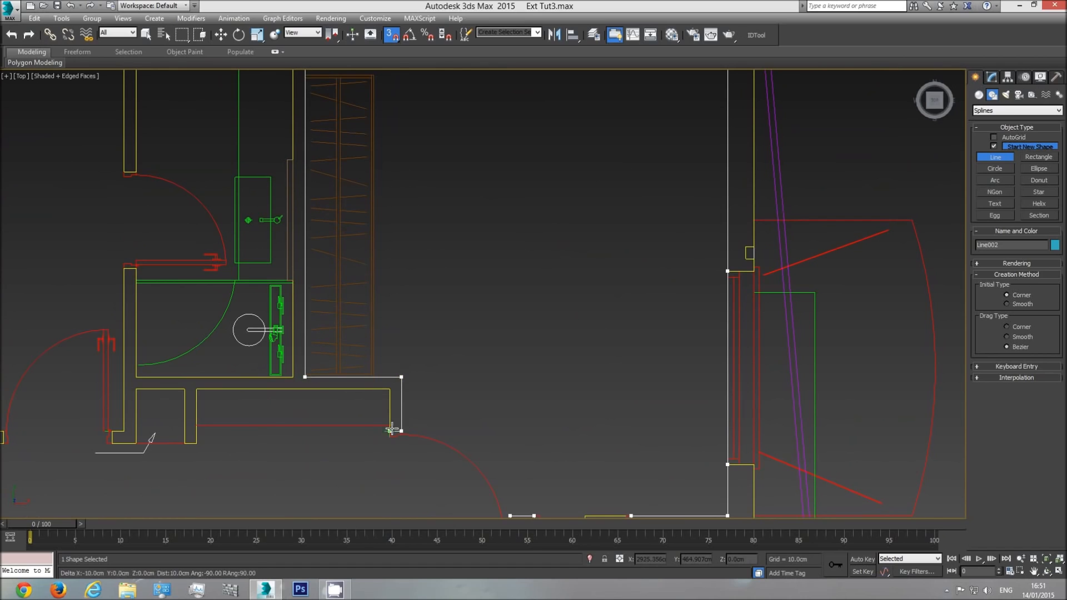
{"action": "left_click", "coordinate": [185, 444]}
{"action": "left_click", "coordinate": [185, 388]}
Step: Continue the line around the small corridor niche and the neighbouring room's door jamb to the end of the shower room's side wall
{"action": "middle_click_drag", "start_coordinate": [159, 398], "coordinate": [449, 286]}
{"action": "left_click", "coordinate": [434, 276]}
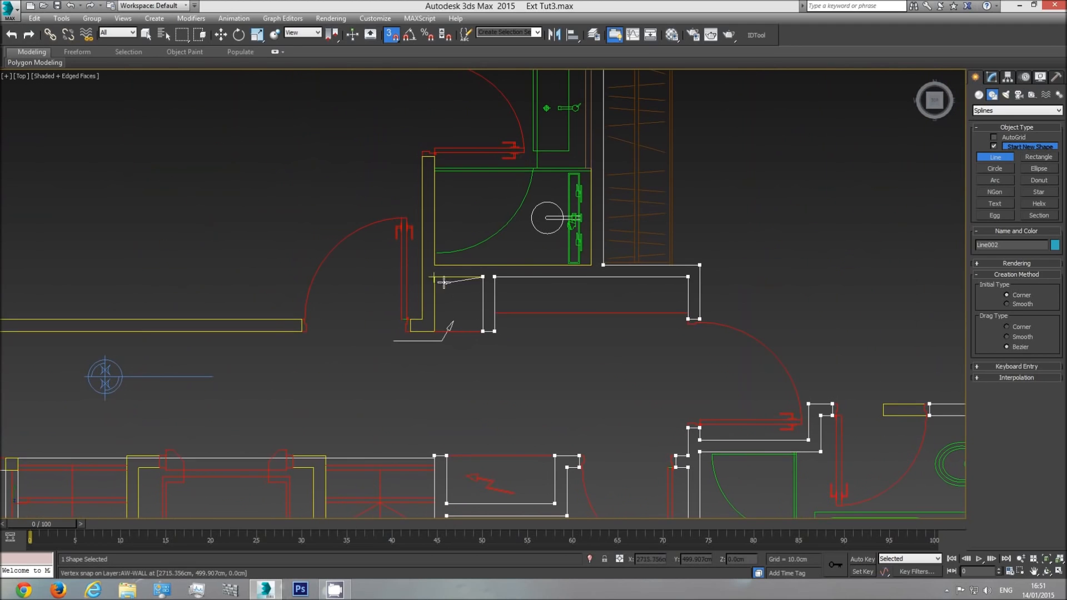
{"action": "left_click", "coordinate": [422, 321]}
{"action": "left_click", "coordinate": [434, 156]}
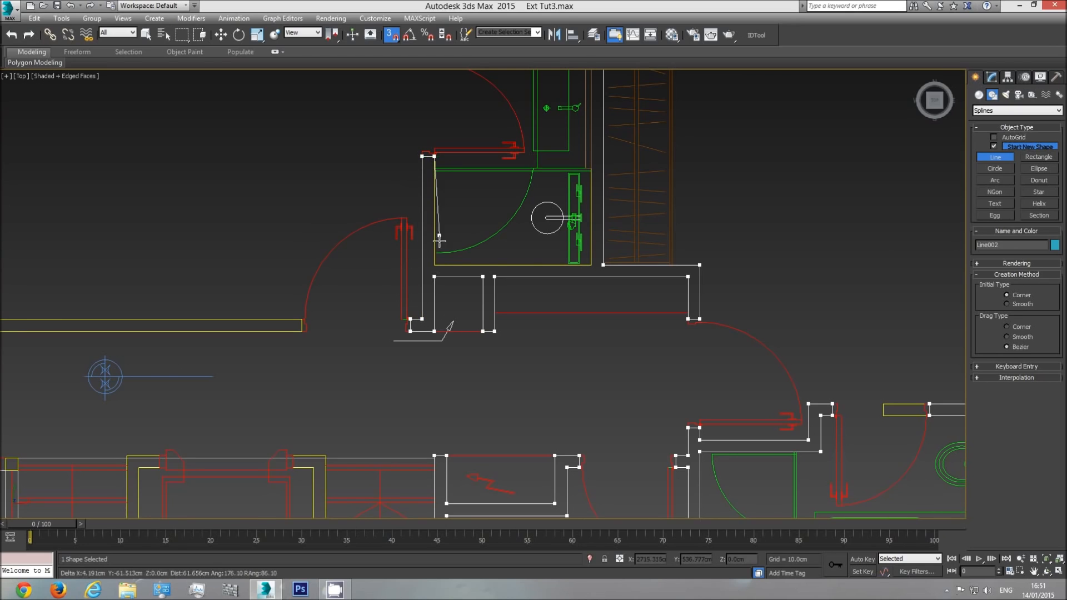
Step: Trace the shower room's inside walls, with points at both window edges, and go around the opposite jamb of its door
{"action": "left_click", "coordinate": [434, 265]}
{"action": "left_click", "coordinate": [589, 269]}
{"action": "middle_click_drag", "start_coordinate": [572, 172], "coordinate": [560, 343]}
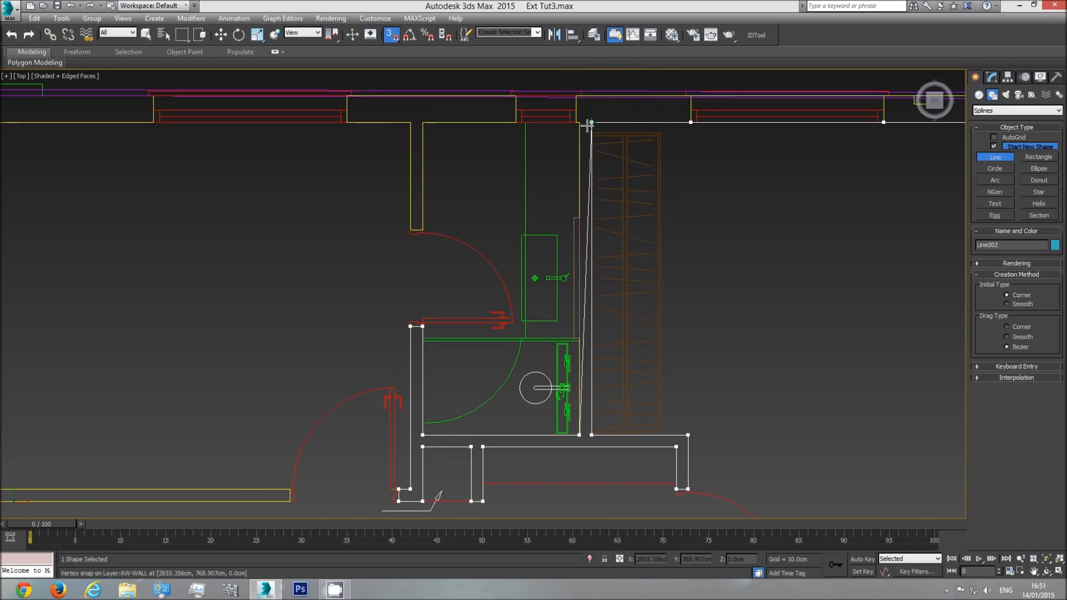
{"action": "left_click", "coordinate": [569, 134]}
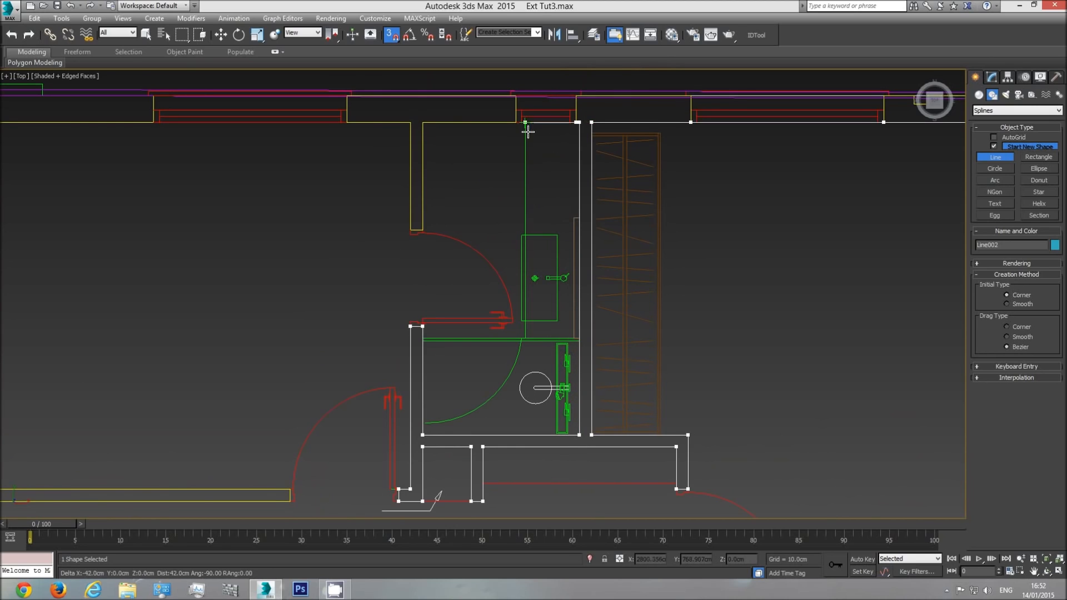
{"action": "left_click", "coordinate": [410, 228]}
Step: Trace the middle bedroom along both window edges and down its side wall, around the door jamb, and back to its corridor-side outer corner
{"action": "left_click", "coordinate": [348, 123]}
{"action": "middle_click_drag", "start_coordinate": [111, 167], "coordinate": [345, 189]}
{"action": "left_click", "coordinate": [387, 145]}
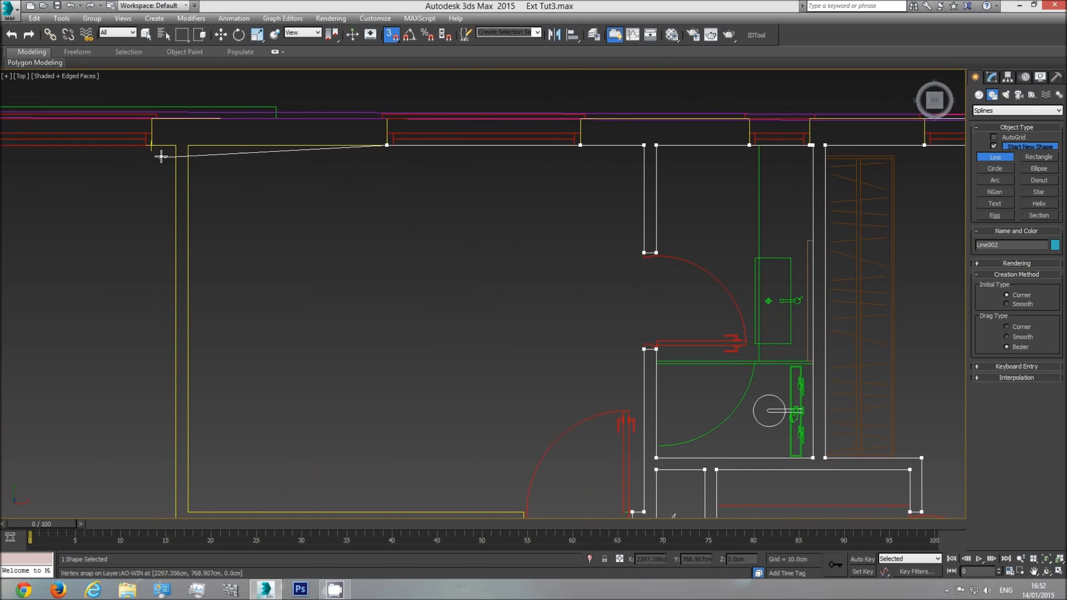
{"action": "left_click", "coordinate": [187, 146]}
{"action": "middle_click_drag", "start_coordinate": [220, 331], "coordinate": [204, 195]}
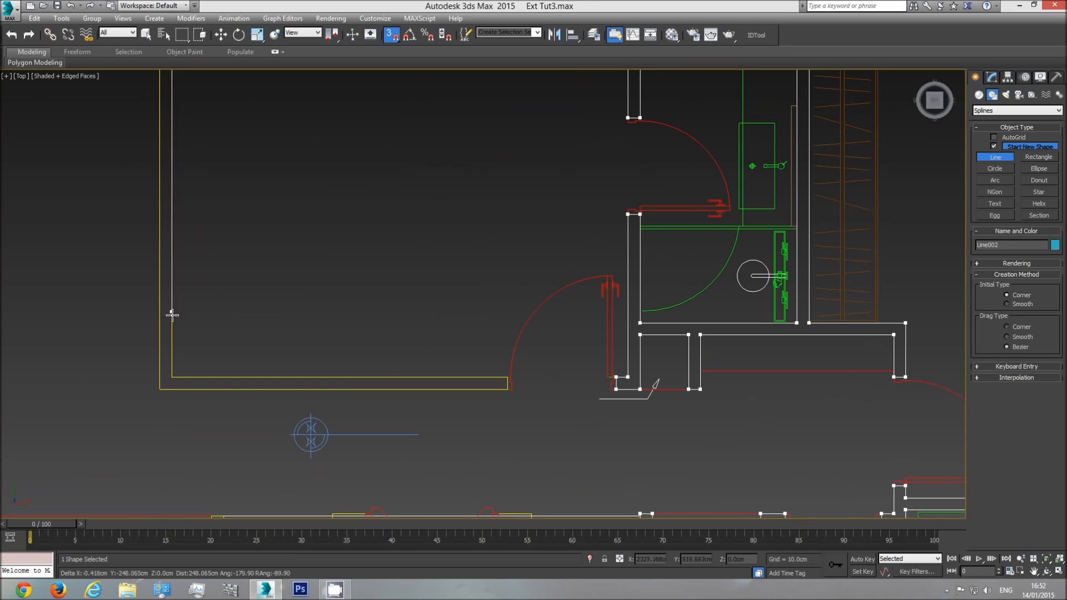
{"action": "left_click", "coordinate": [172, 377]}
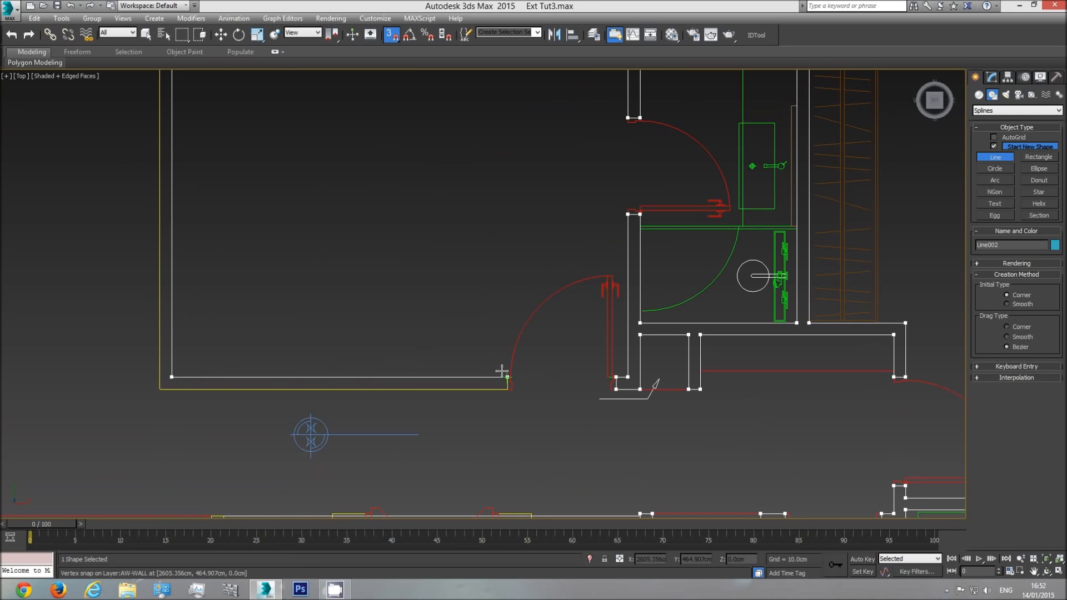
{"action": "left_click", "coordinate": [159, 389]}
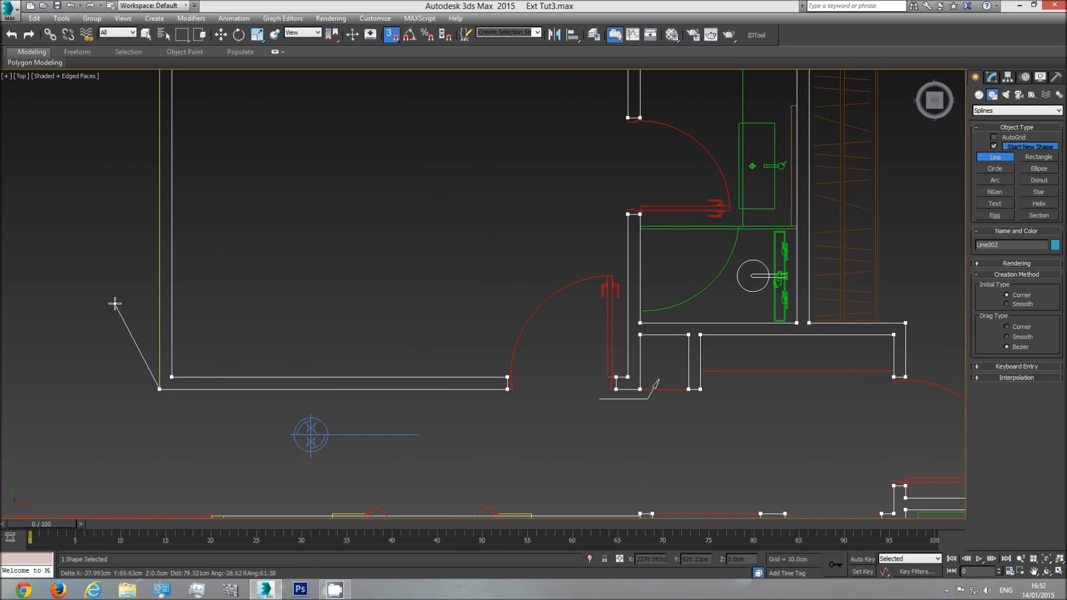
Step: Trace the adjoining open room up to the window wall, past both window edges, and down the partition to the master bedroom door jamb
{"action": "middle_click_drag", "start_coordinate": [119, 305], "coordinate": [291, 409]}
{"action": "scroll", "coordinate": [291, 410], "scroll_direction": "down", "scroll_amount": 2}
{"action": "left_click", "coordinate": [298, 264]}
{"action": "left_click", "coordinate": [145, 270]}
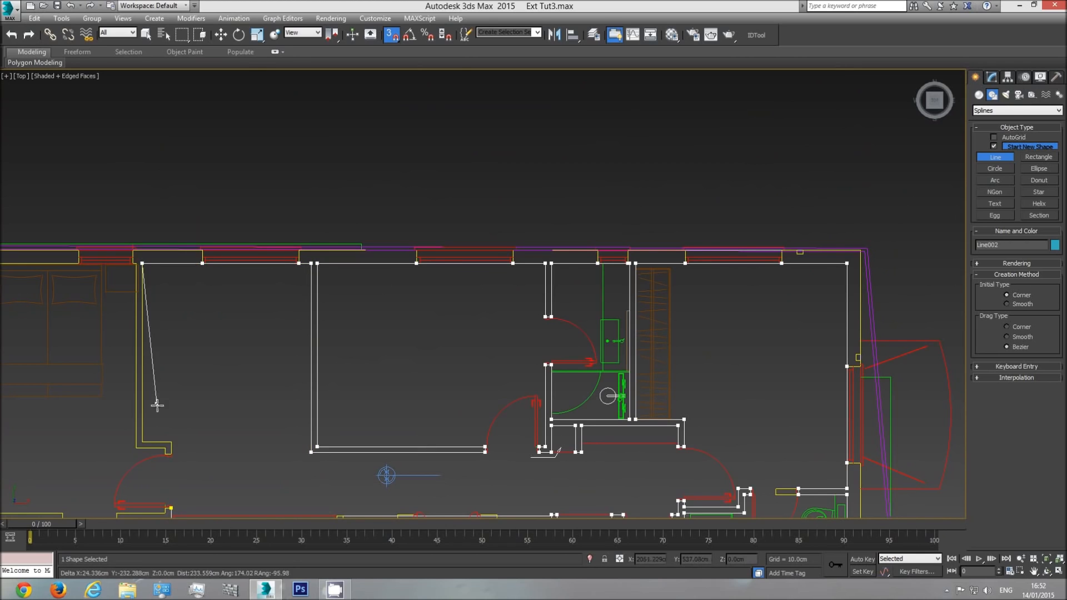
{"action": "middle_click_drag", "start_coordinate": [203, 451], "coordinate": [308, 310]}
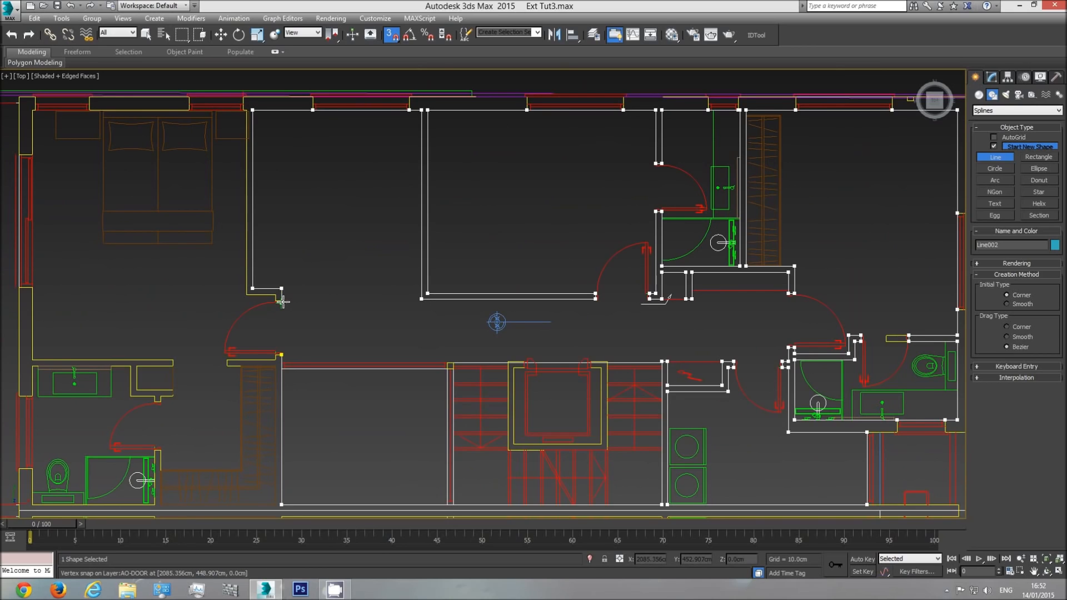
{"action": "scroll", "coordinate": [283, 300], "scroll_direction": "up", "scroll_amount": 4}
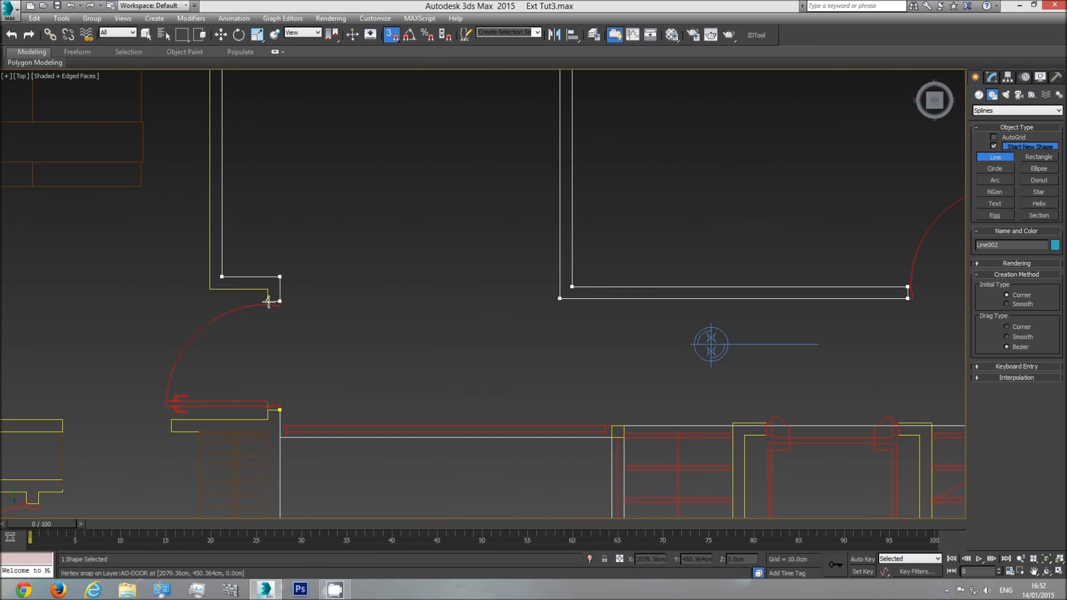
Step: Continue around the master bedroom door jamb and up the partition to the window wall, with points at both edges of the first window
{"action": "left_click", "coordinate": [210, 295]}
{"action": "middle_click_drag", "start_coordinate": [167, 186], "coordinate": [303, 329]}
{"action": "scroll", "coordinate": [303, 329], "scroll_direction": "down", "scroll_amount": 2}
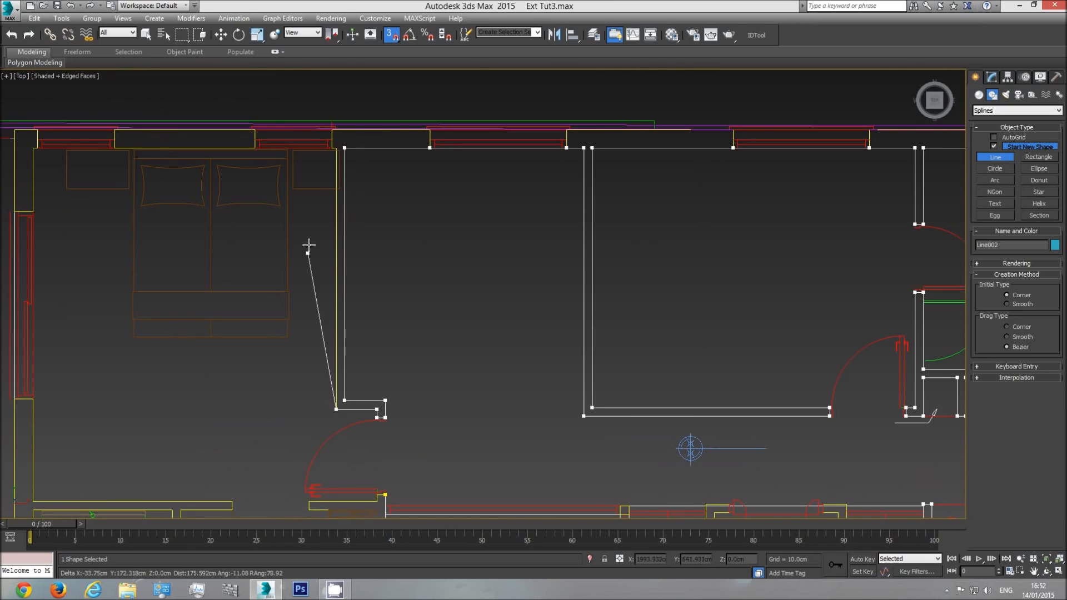
{"action": "scroll", "coordinate": [335, 146], "scroll_direction": "up", "scroll_amount": 2}
{"action": "left_click", "coordinate": [332, 148]}
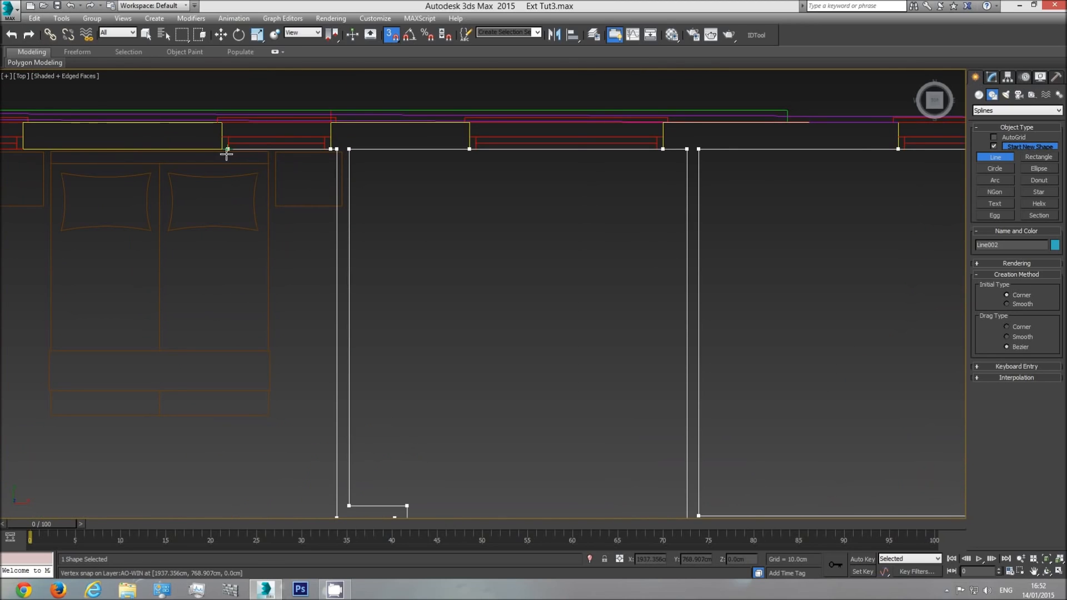
{"action": "left_click", "coordinate": [207, 151]}
Step: Trace the rest of the master bedroom's window wall past the second window, around the room corner, to the near edge of the side wall opening
{"action": "middle_click_drag", "start_coordinate": [78, 155], "coordinate": [209, 176]}
{"action": "left_click", "coordinate": [23, 149]}
{"action": "left_click", "coordinate": [71, 175]}
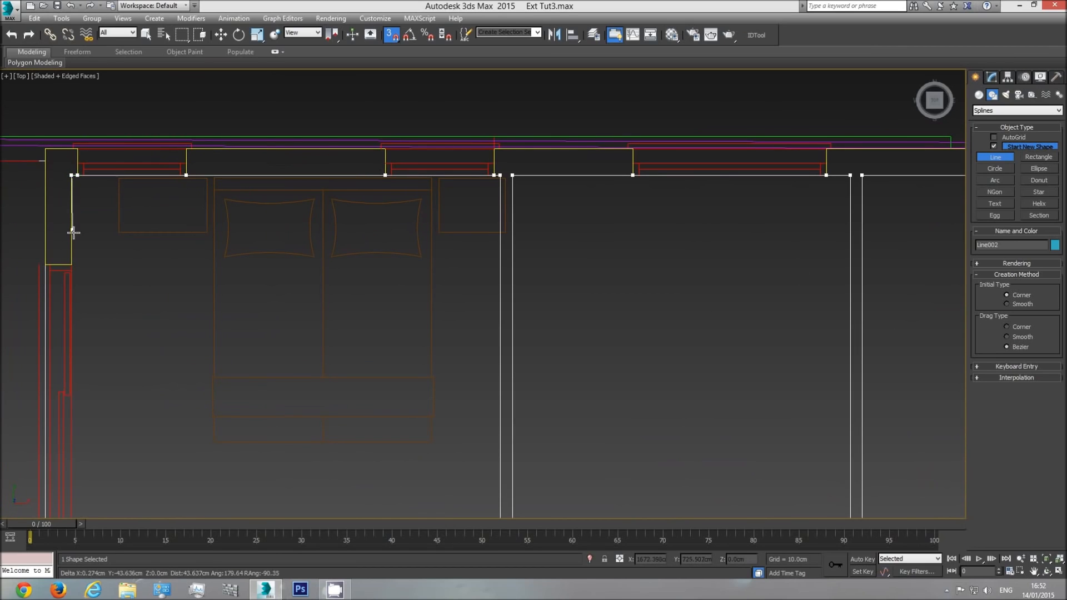
{"action": "left_click", "coordinate": [71, 264]}
{"action": "middle_click_drag", "start_coordinate": [111, 383], "coordinate": [131, 183]}
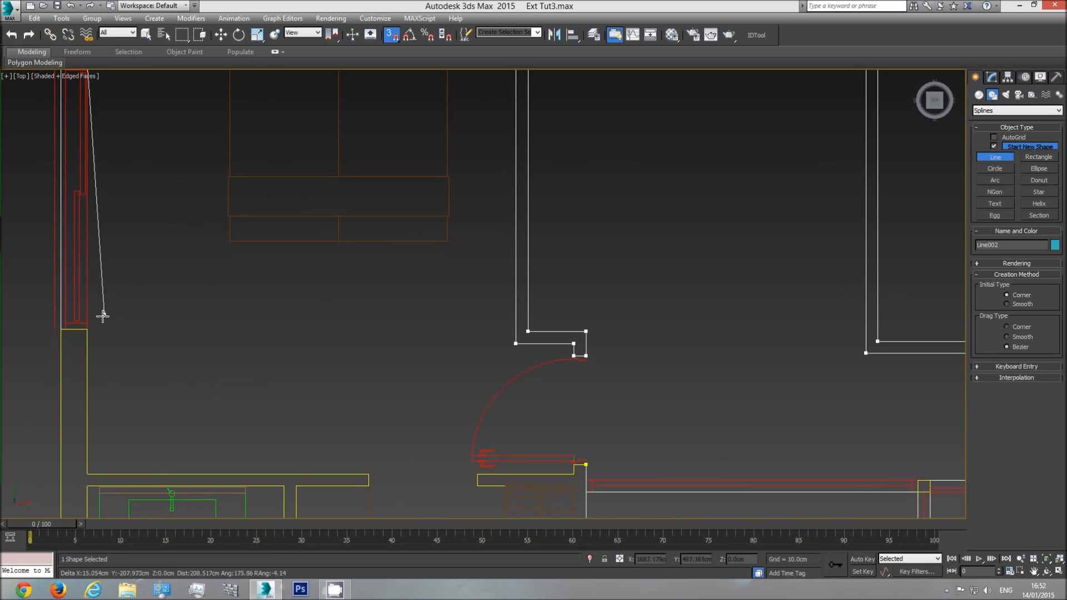
Step: Continue from the far edge of the side wall opening to the bedroom corner and along the bathroom wall around its free end
{"action": "left_click", "coordinate": [86, 329]}
{"action": "left_click", "coordinate": [87, 474]}
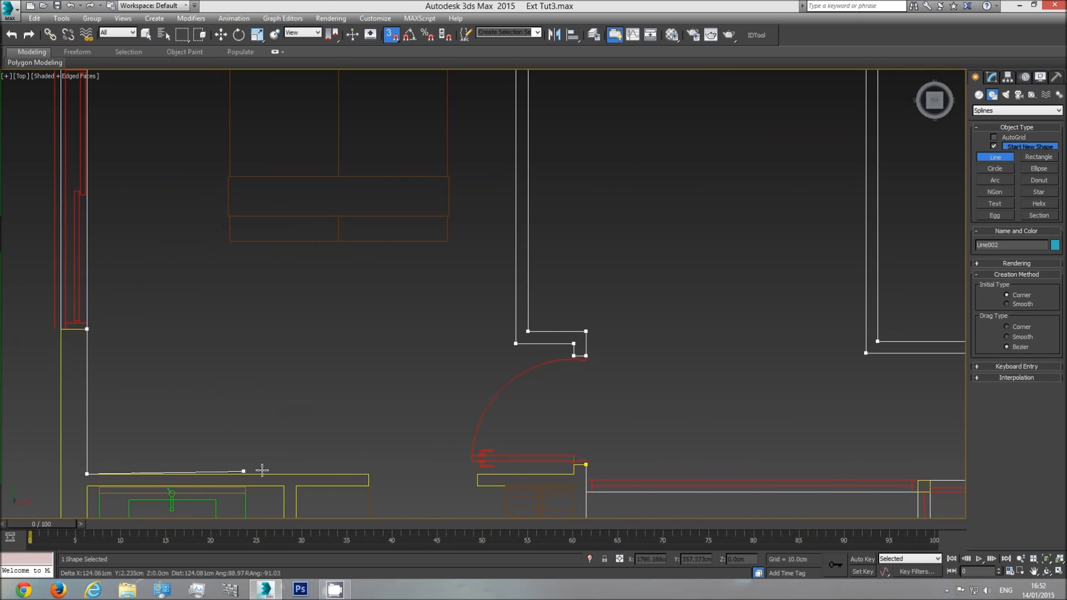
{"action": "left_click", "coordinate": [369, 486]}
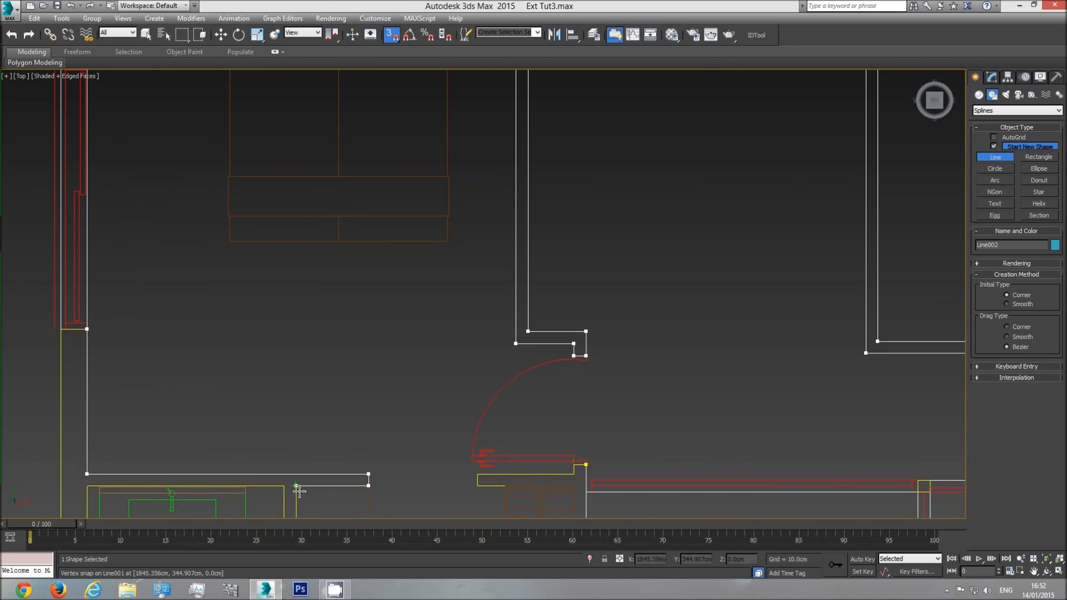
Step: Trace the niche beside the master bathroom down to its door jamb and finish the line there
{"action": "middle_click_drag", "start_coordinate": [320, 490], "coordinate": [288, 256]}
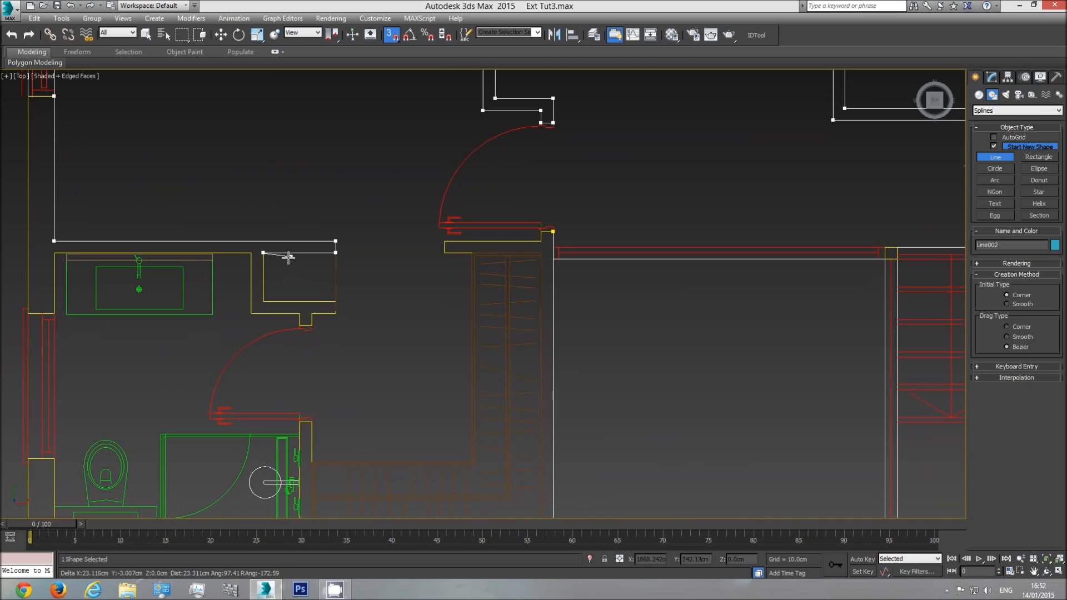
{"action": "left_click", "coordinate": [264, 301]}
{"action": "left_click", "coordinate": [334, 301]}
{"action": "left_click", "coordinate": [334, 312]}
{"action": "left_click", "coordinate": [312, 315]}
{"action": "right_click", "coordinate": [312, 317]}
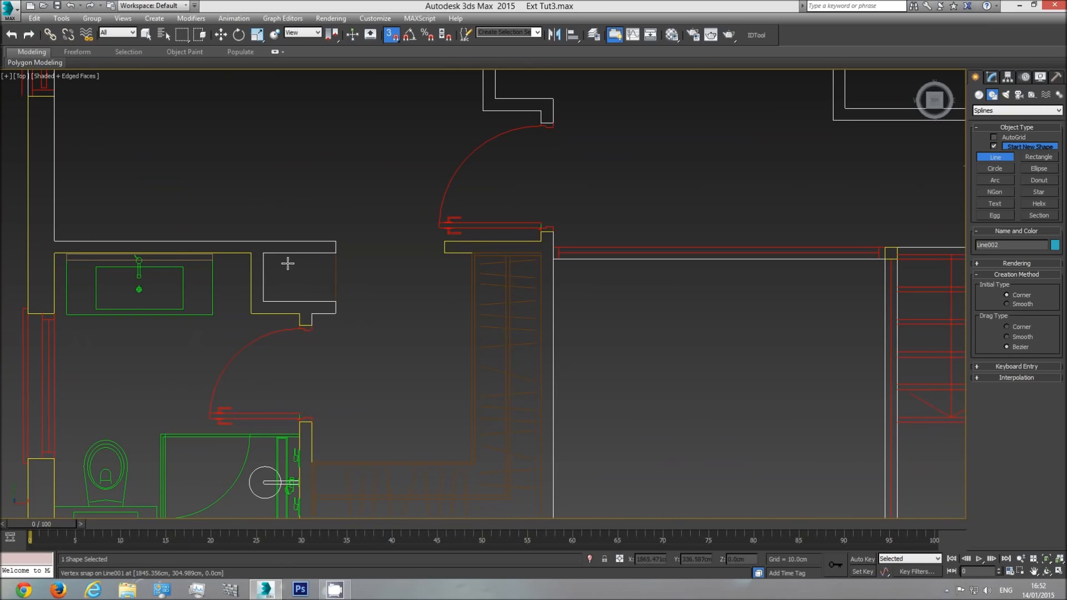
Step: Leave line creation and hide the Plan group
{"action": "scroll", "coordinate": [555, 400], "scroll_direction": "down", "scroll_amount": 2}
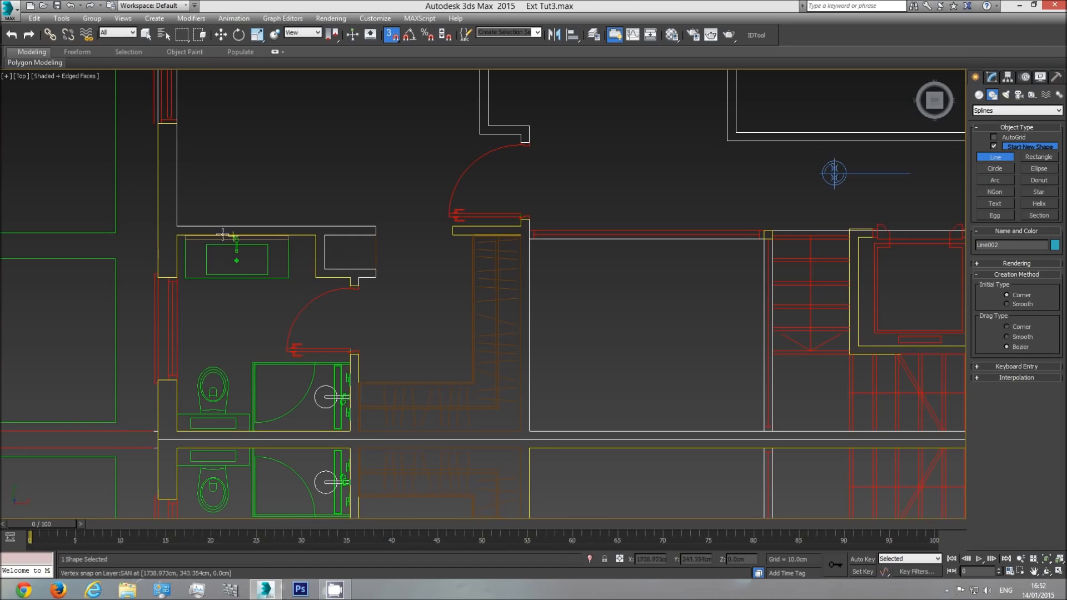
{"action": "right_click", "coordinate": [295, 288]}
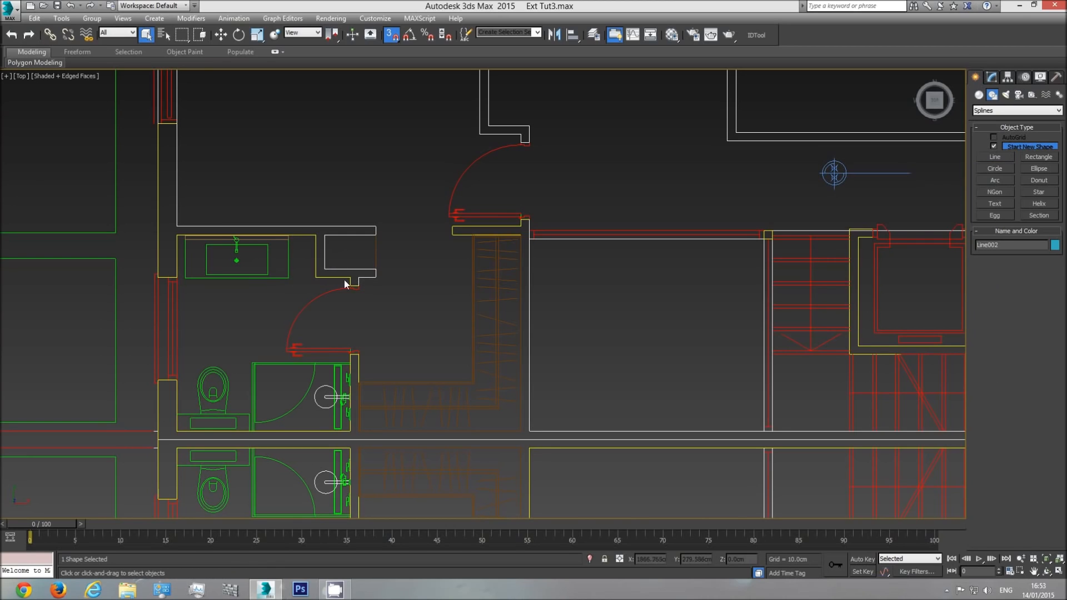
{"action": "left_click", "coordinate": [156, 326]}
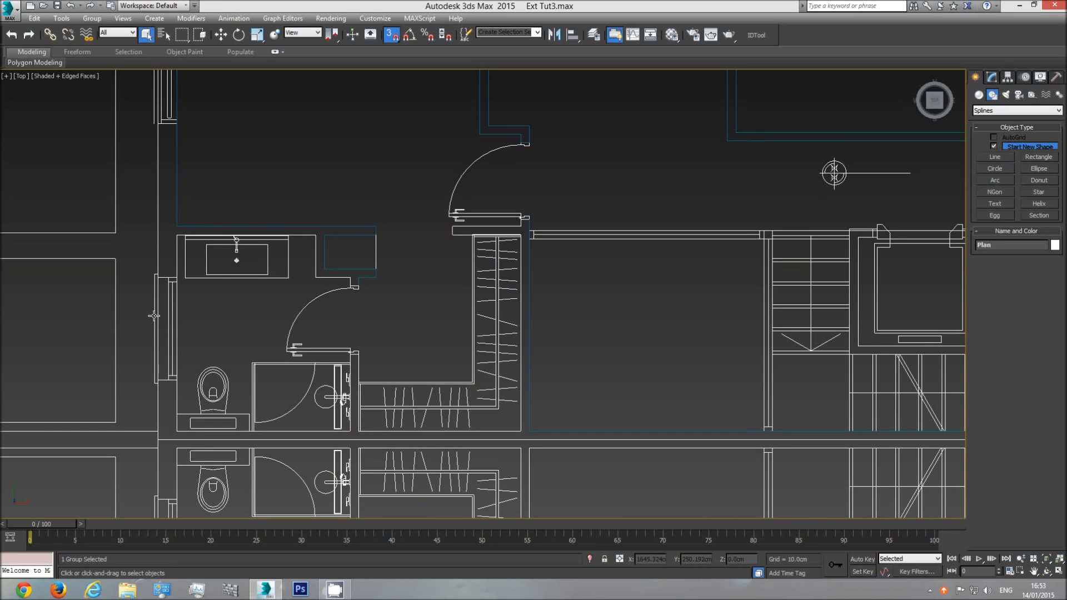
{"action": "right_click", "coordinate": [154, 312]}
{"action": "left_click", "coordinate": [172, 282]}
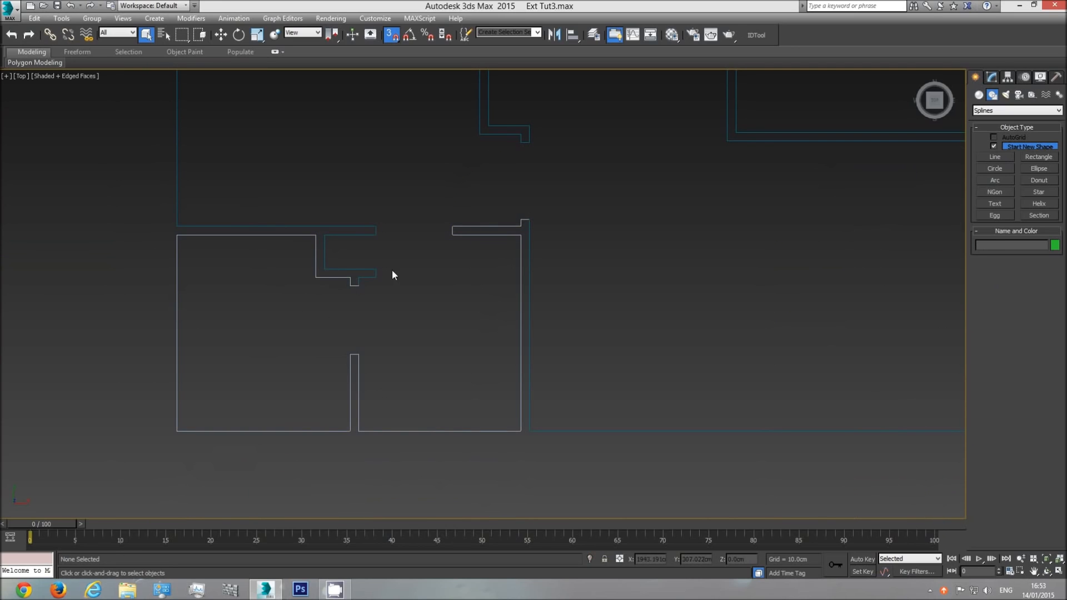
Step: Select the two traced outlines in turn to check how they meet at the master bathroom and bedroom door jambs
{"action": "left_click", "coordinate": [363, 278]}
{"action": "scroll", "coordinate": [359, 288], "scroll_direction": "up", "scroll_amount": 5}
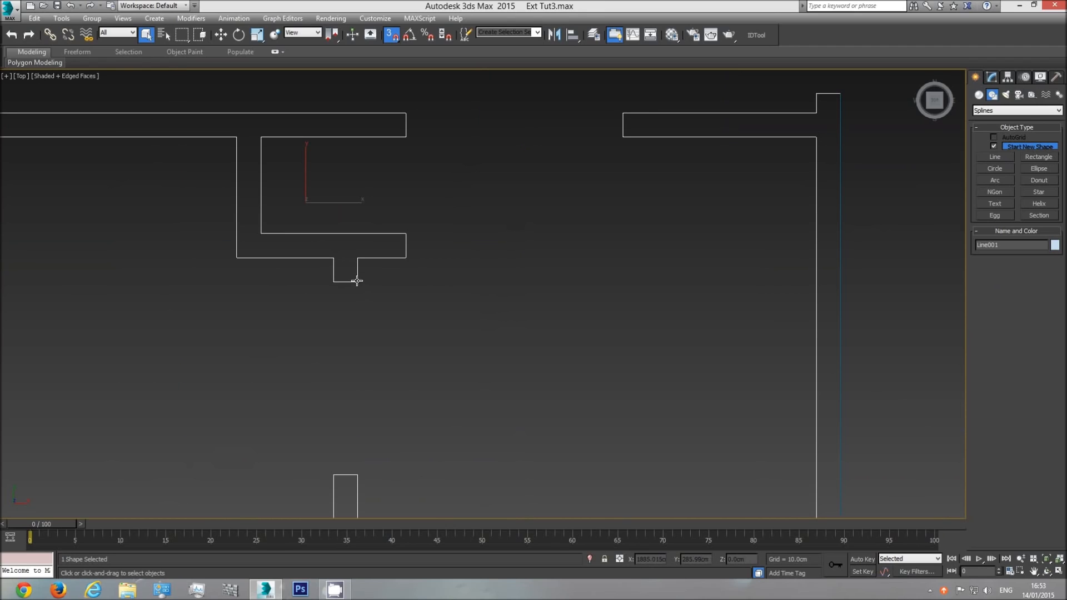
{"action": "left_click", "coordinate": [401, 294]}
{"action": "scroll", "coordinate": [401, 293], "scroll_direction": "down", "scroll_amount": 3}
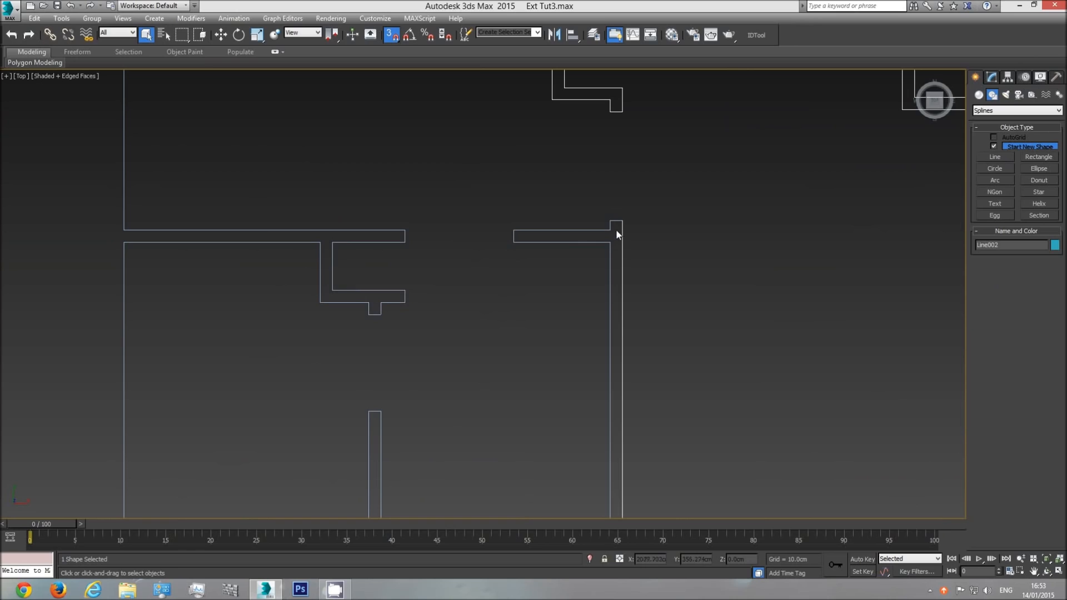
{"action": "left_click", "coordinate": [677, 218]}
Step: Try hiding Line001, the outline around the master bathroom and dressing area, and undo it
{"action": "left_click", "coordinate": [601, 230]}
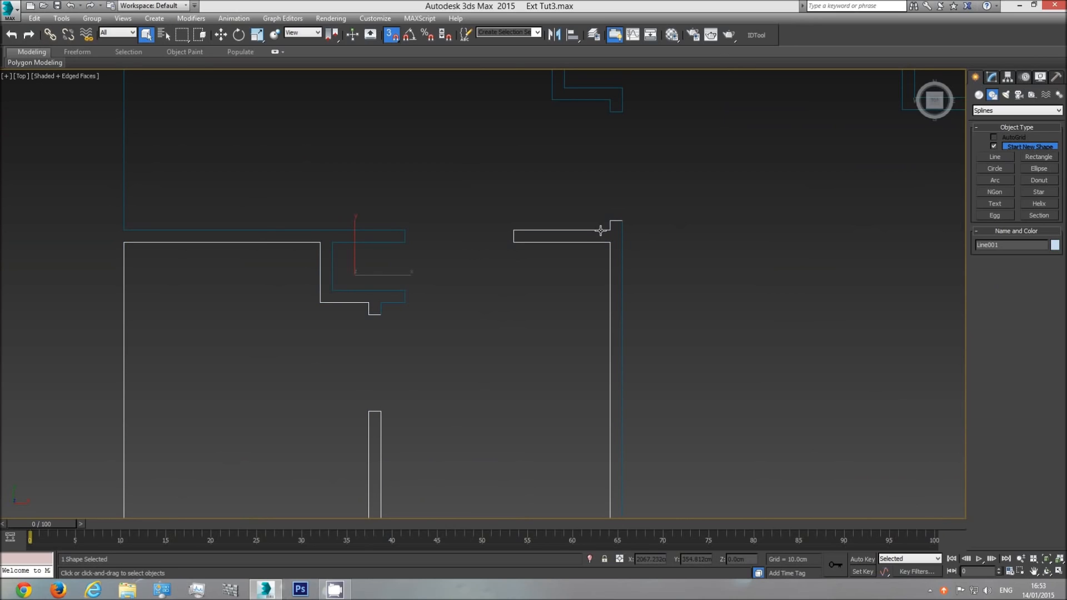
{"action": "right_click", "coordinate": [526, 275]}
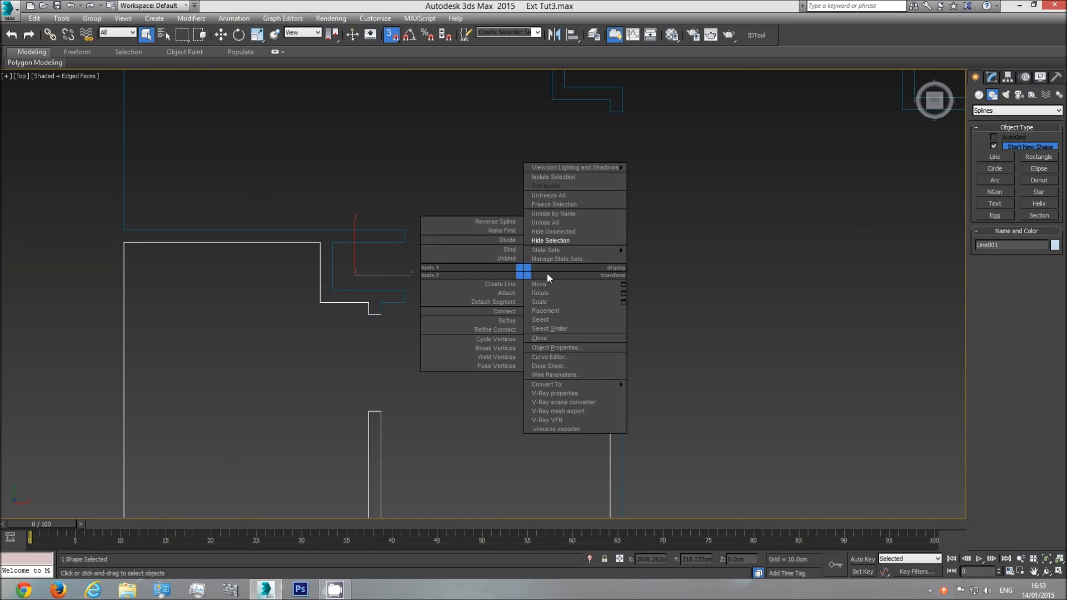
{"action": "left_click", "coordinate": [557, 241]}
{"action": "key", "text": "ctrl+z"}
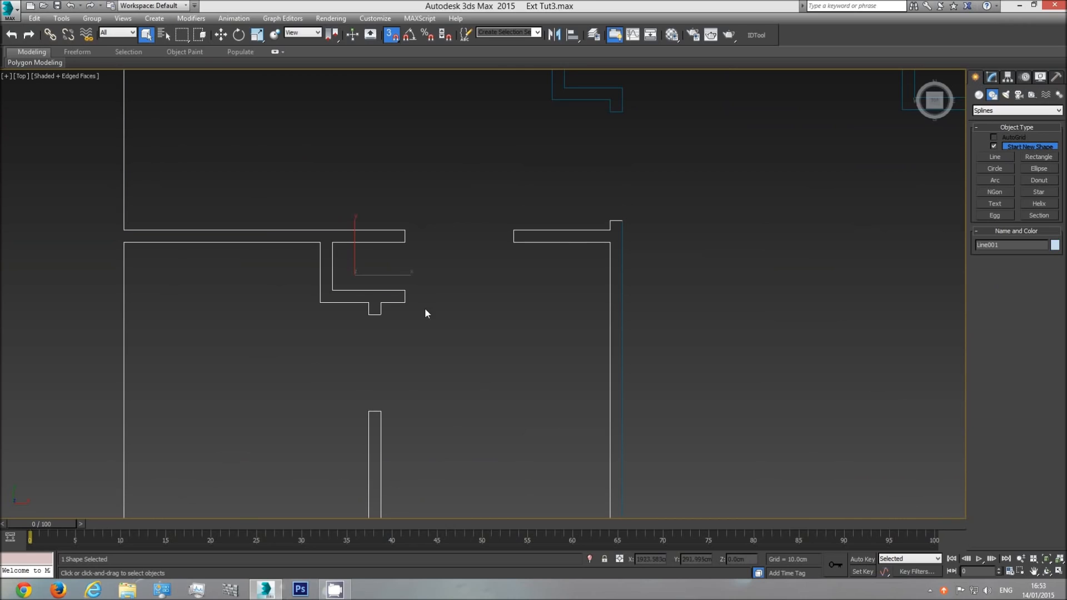
Step: Check the extent of both outlines and hide Line001, the one around the master bathroom and dressing area
{"action": "left_click", "coordinate": [449, 325]}
{"action": "scroll", "coordinate": [475, 325], "scroll_direction": "down", "scroll_amount": 4}
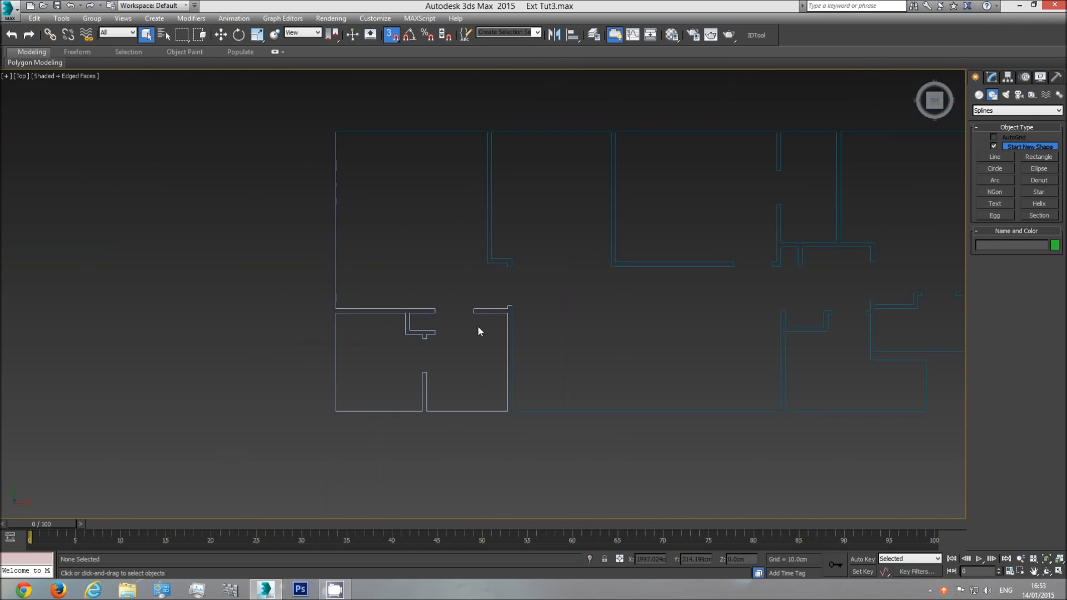
{"action": "left_click", "coordinate": [510, 339]}
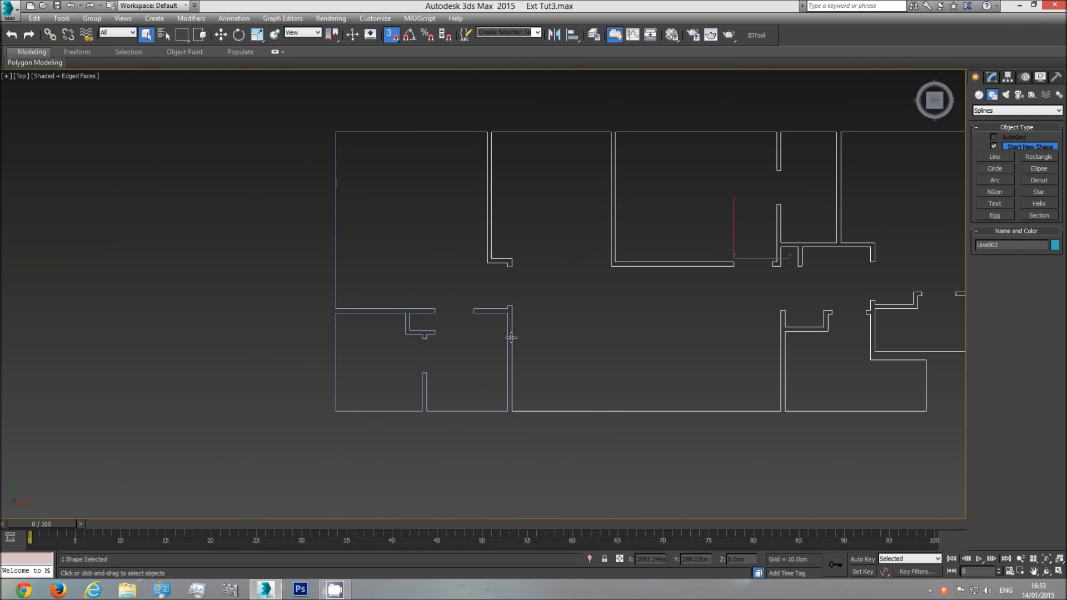
{"action": "left_click", "coordinate": [487, 308]}
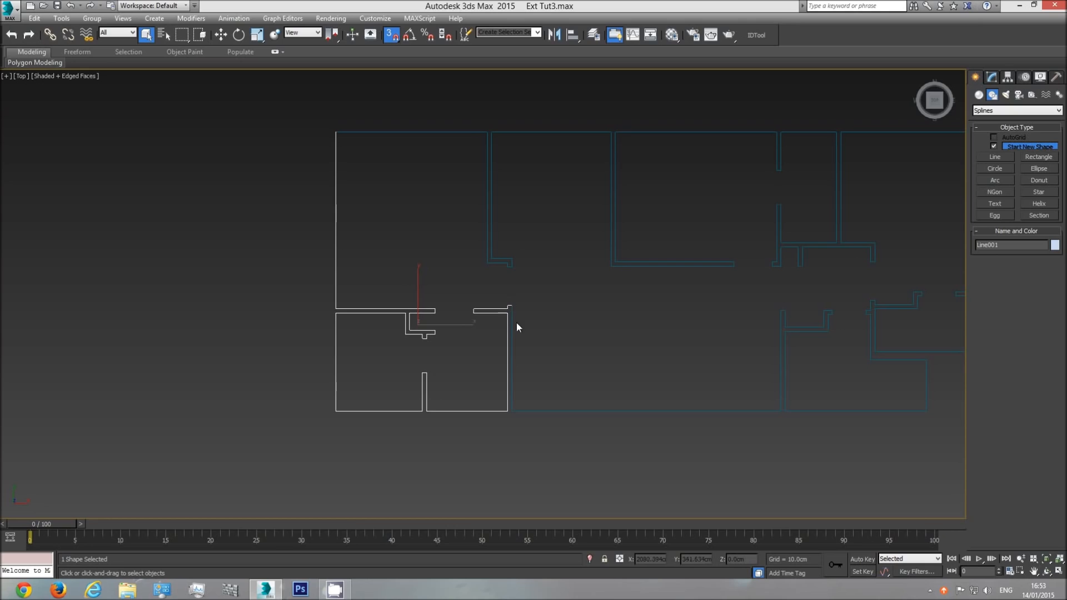
{"action": "right_click", "coordinate": [505, 319]}
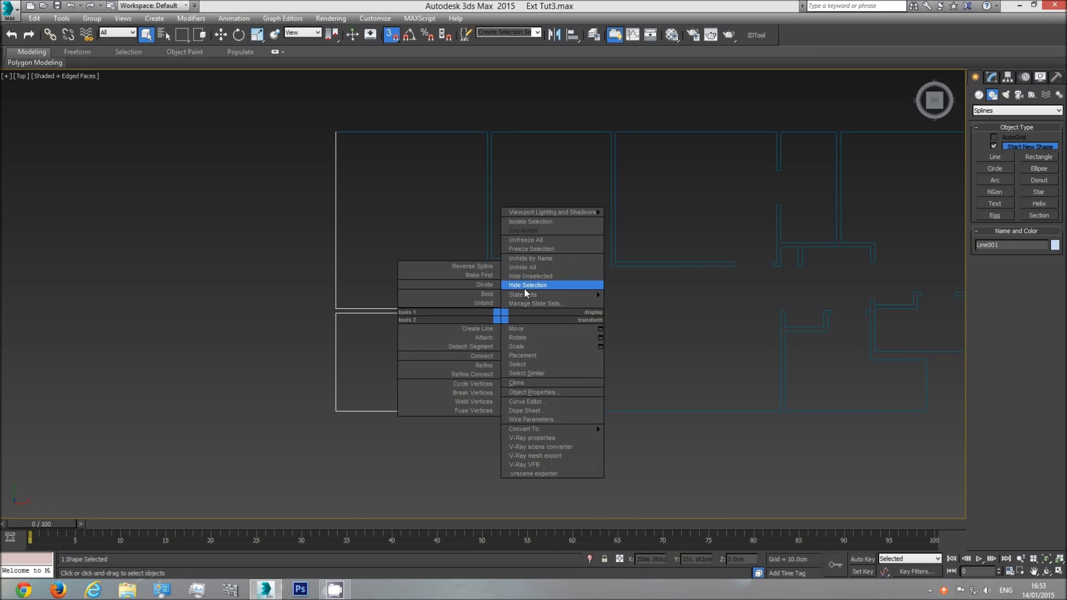
{"action": "left_click", "coordinate": [525, 285]}
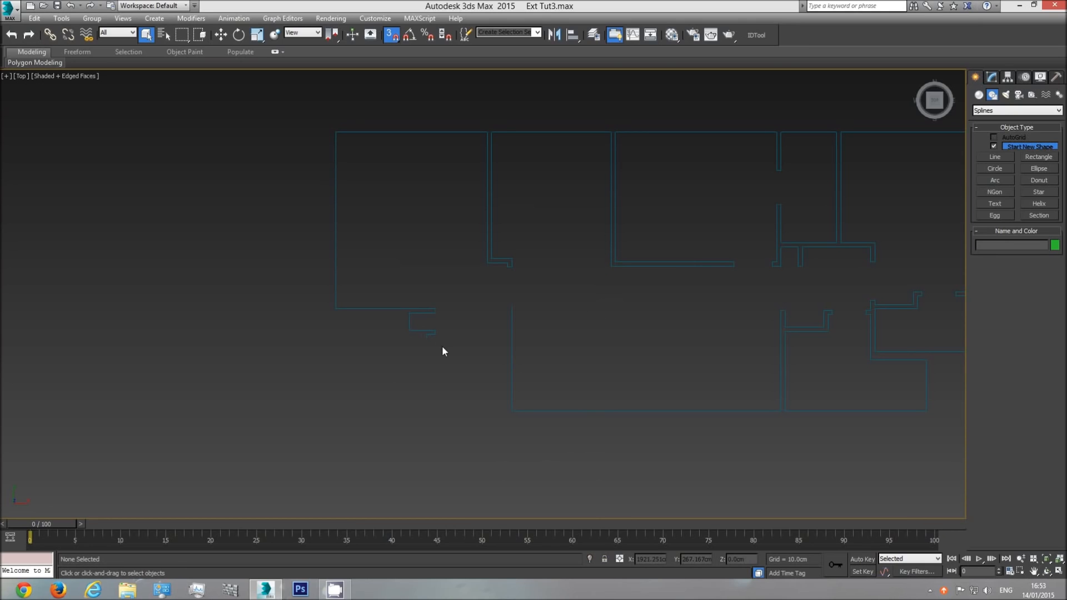
Step: Bring back the hidden Line001 and delete its three segments along the bedroom's outer wall that duplicate the other outline
{"action": "key", "text": "ctrl+z"}
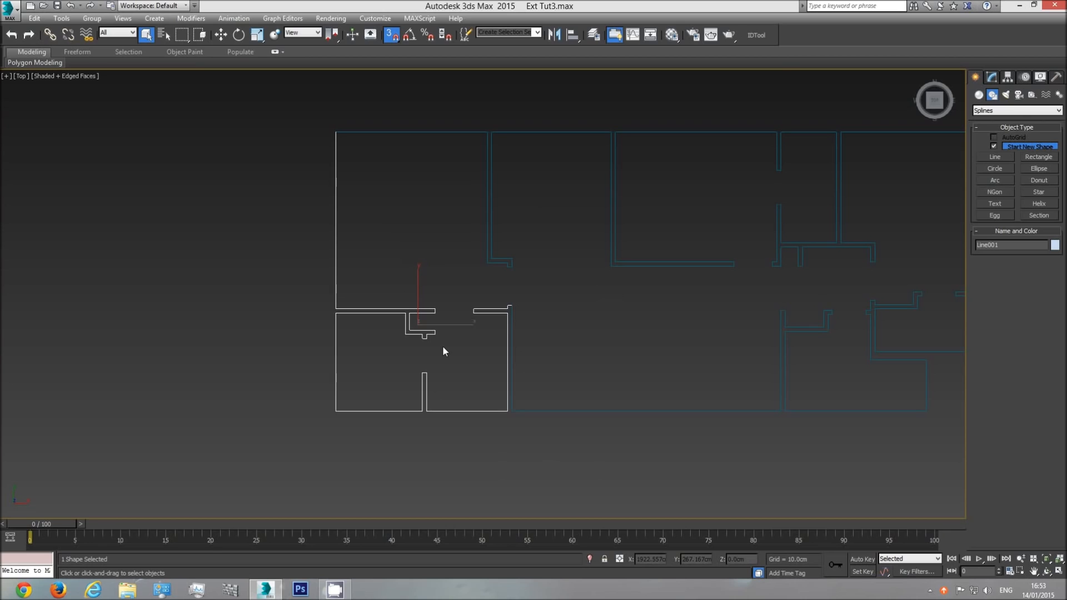
{"action": "left_click", "coordinate": [993, 77]}
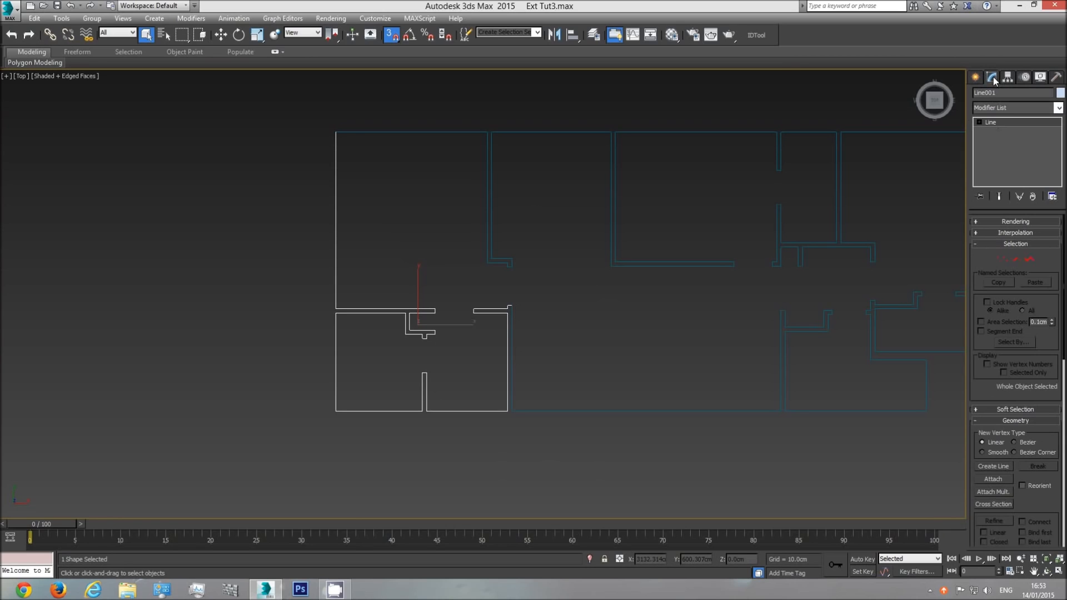
{"action": "left_click", "coordinate": [1015, 259]}
{"action": "left_click_drag", "start_coordinate": [290, 270], "coordinate": [280, 286]}
{"action": "middle_click_drag", "start_coordinate": [337, 138], "coordinate": [336, 181]}
{"action": "scroll", "coordinate": [336, 180], "scroll_direction": "up", "scroll_amount": 3}
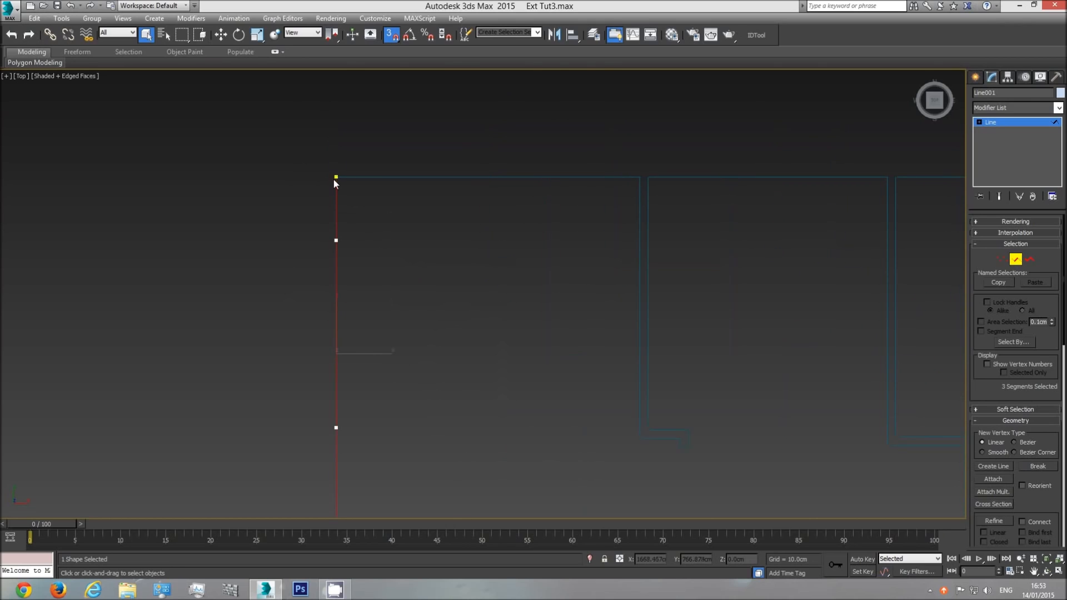
{"action": "scroll", "coordinate": [355, 339], "scroll_direction": "down", "scroll_amount": 3}
{"action": "middle_click_drag", "start_coordinate": [354, 339], "coordinate": [345, 189]}
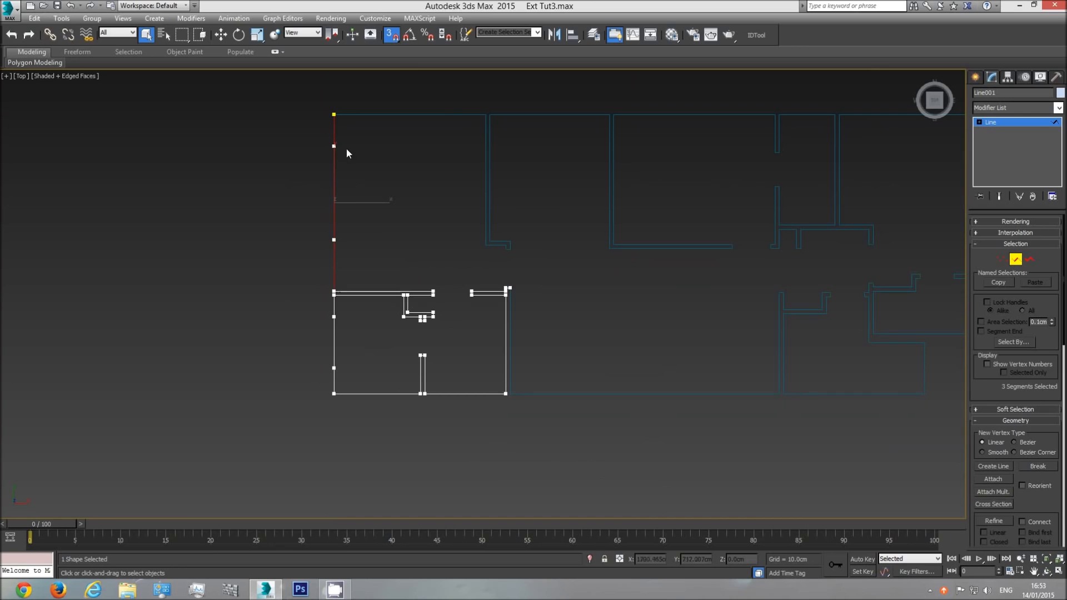
{"action": "key", "text": "Delete"}
Step: Delete the remaining Line001 segments that overlap the other outline along the bedroom partition and the small recess beside the bathroom door
{"action": "left_click_drag", "start_coordinate": [310, 265], "coordinate": [459, 293]}
{"action": "scroll", "coordinate": [446, 294], "scroll_direction": "up", "scroll_amount": 4}
{"action": "left_click_drag", "start_coordinate": [381, 306], "coordinate": [350, 345]}
{"action": "key", "text": "Delete"}
{"action": "key", "text": "Delete"}
{"action": "left_click_drag", "start_coordinate": [452, 321], "coordinate": [395, 376]}
{"action": "key", "text": "Delete"}
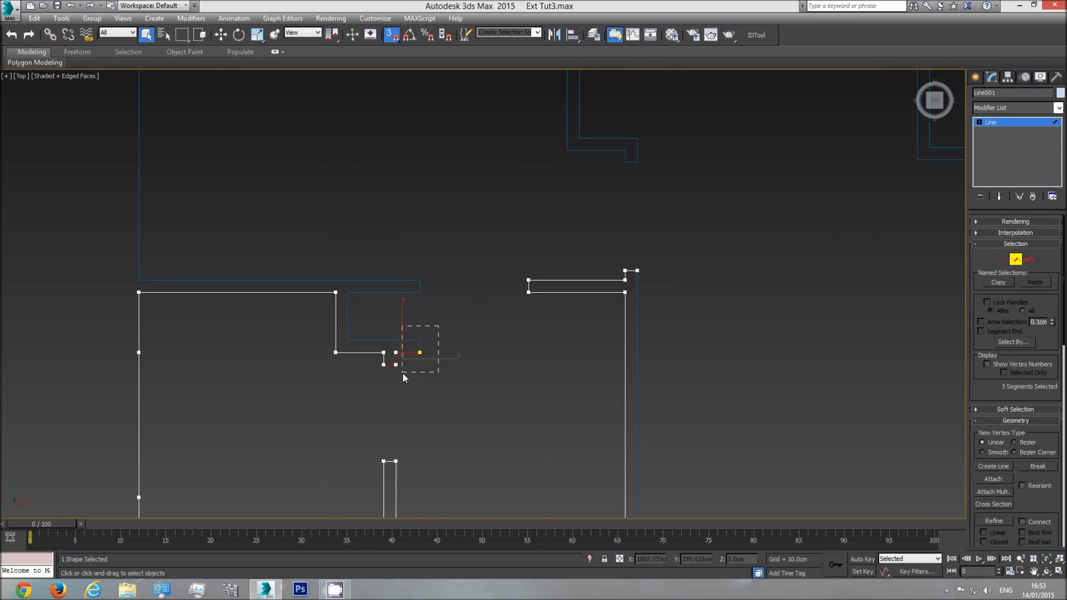
{"action": "left_click_drag", "start_coordinate": [395, 367], "coordinate": [397, 369]}
{"action": "key", "text": "Delete"}
{"action": "key", "text": "ctrl+z"}
{"action": "left_click", "coordinate": [1020, 263]}
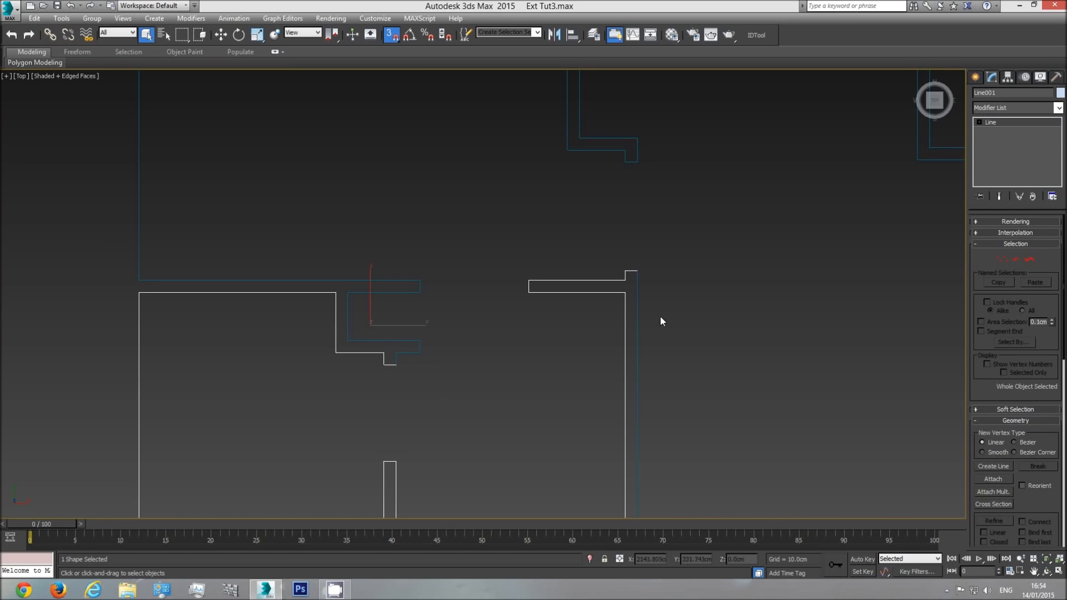
Step: Attach Line001 to Line002 so the interior wall outlines form one shape
{"action": "left_click", "coordinate": [637, 312]}
{"action": "left_click", "coordinate": [625, 308]}
{"action": "left_click", "coordinate": [637, 310]}
{"action": "left_click", "coordinate": [992, 479]}
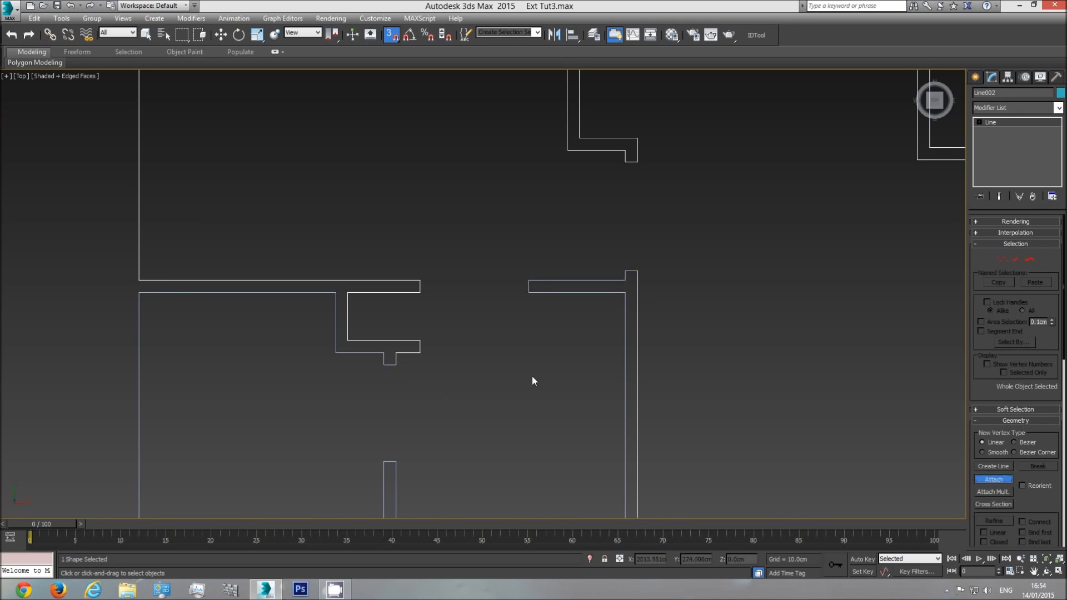
{"action": "left_click", "coordinate": [388, 356]}
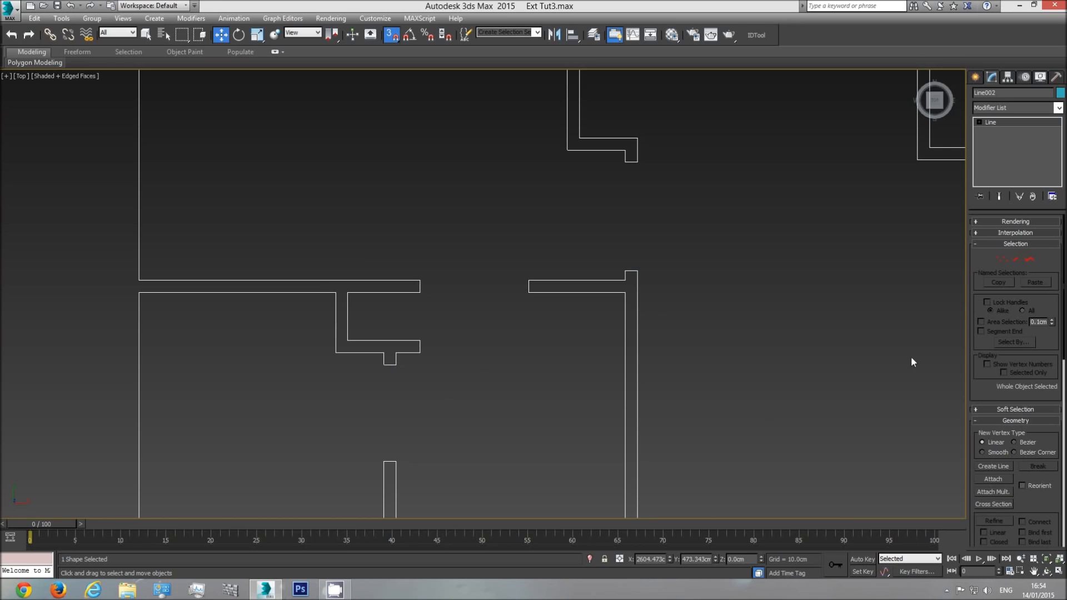
Step: Select all vertices of the merged outline and weld them with a 0.1 cm threshold
{"action": "left_click", "coordinate": [1002, 263]}
{"action": "middle_click_drag", "start_coordinate": [468, 372], "coordinate": [444, 376]}
{"action": "scroll", "coordinate": [503, 372], "scroll_direction": "down", "scroll_amount": 5}
{"action": "left_click_drag", "start_coordinate": [793, 224], "coordinate": [307, 445]}
{"action": "scroll", "coordinate": [400, 389], "scroll_direction": "up", "scroll_amount": 10}
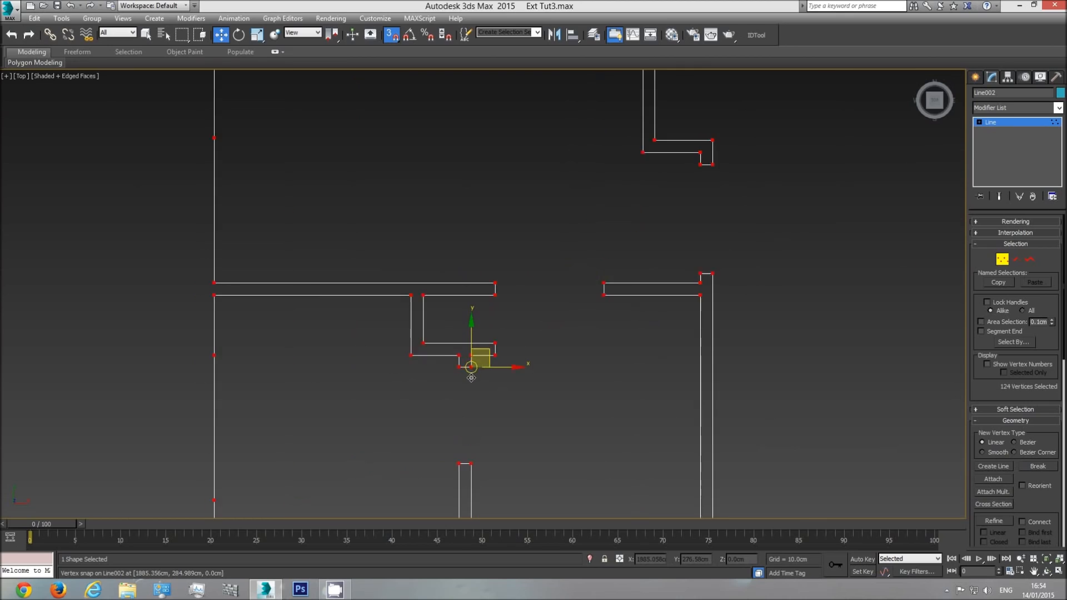
{"action": "left_click", "coordinate": [505, 331]}
{"action": "left_click", "coordinate": [454, 346]}
{"action": "left_click", "coordinate": [472, 362]}
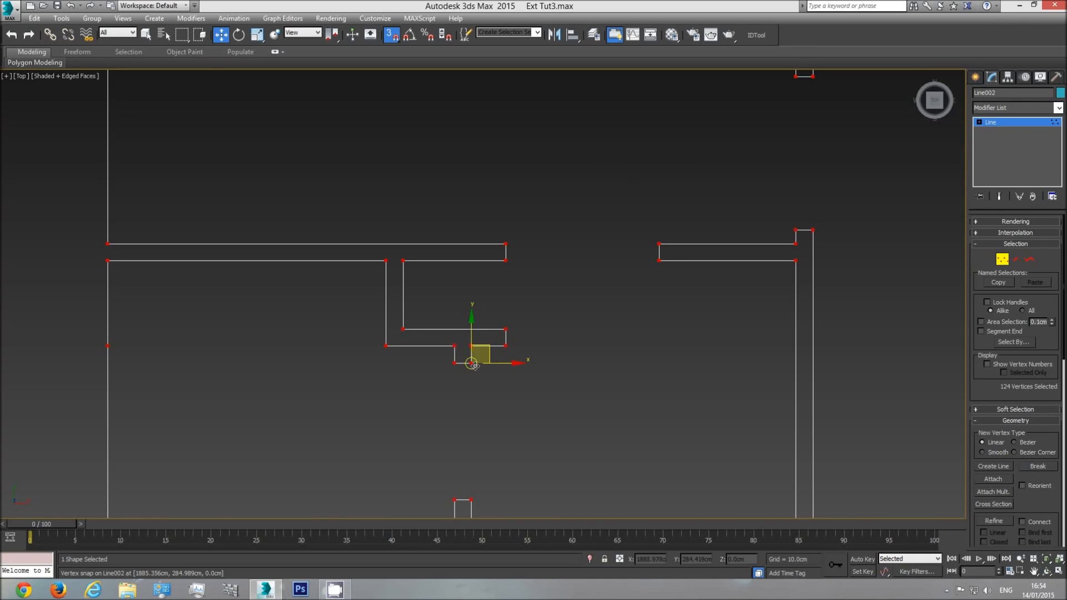
{"action": "scroll", "coordinate": [652, 315], "scroll_direction": "down", "scroll_amount": 6}
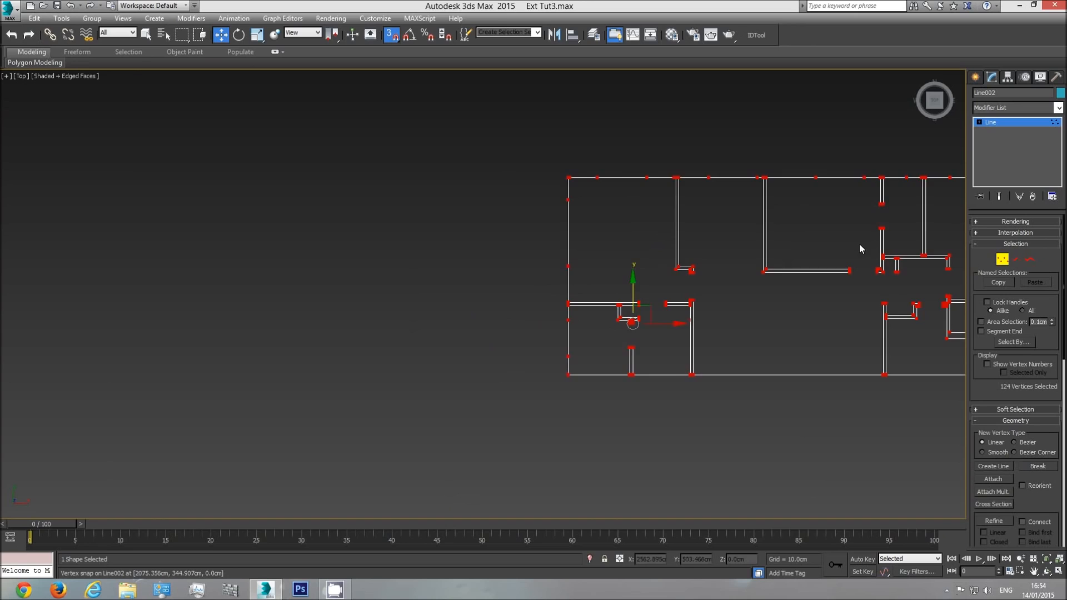
{"action": "middle_click_drag", "start_coordinate": [859, 243], "coordinate": [654, 270]}
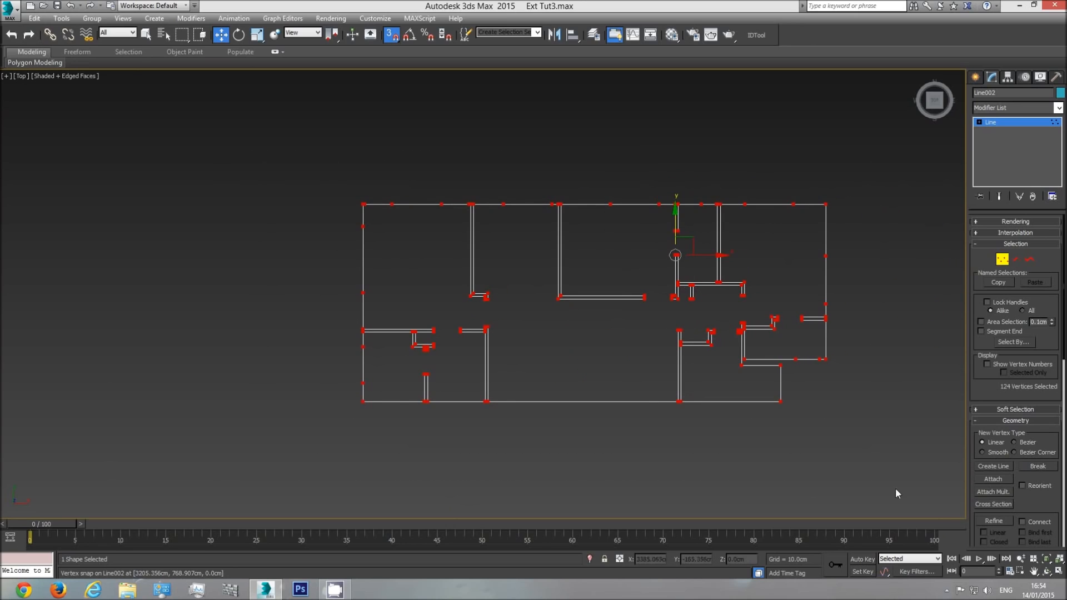
{"action": "scroll", "coordinate": [1016, 389], "scroll_direction": "down", "scroll_amount": 5}
{"action": "left_click", "coordinate": [994, 410]}
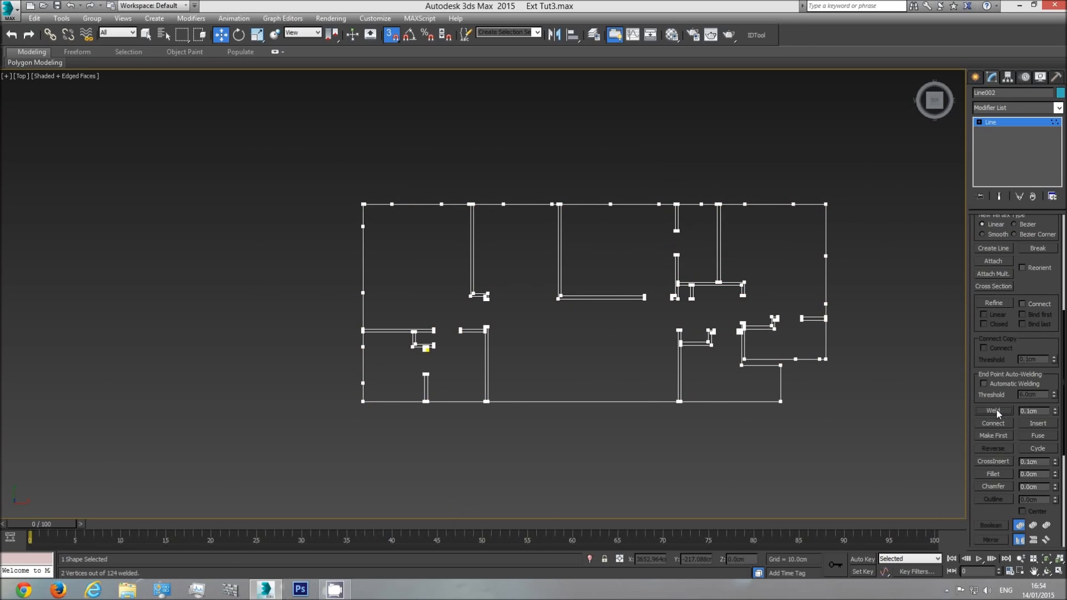
Step: Try changing the vertex type of all the outline's vertices, and undo it
{"action": "left_click_drag", "start_coordinate": [877, 166], "coordinate": [286, 456]}
{"action": "scroll", "coordinate": [408, 351], "scroll_direction": "up", "scroll_amount": 6}
{"action": "left_click", "coordinate": [694, 262]}
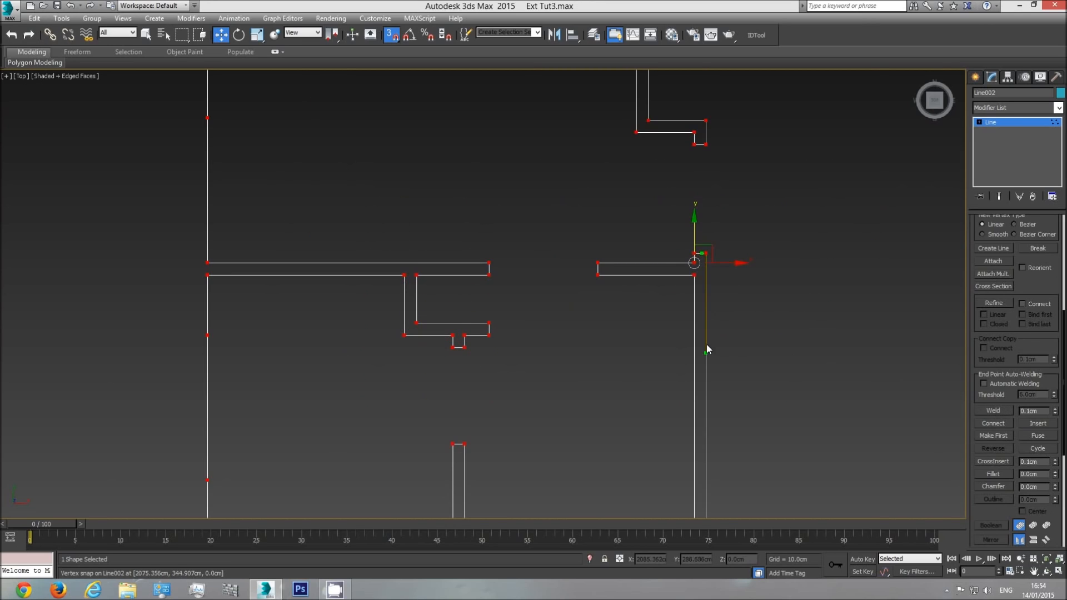
{"action": "scroll", "coordinate": [700, 255], "scroll_direction": "up", "scroll_amount": 5}
{"action": "right_click", "coordinate": [653, 290]}
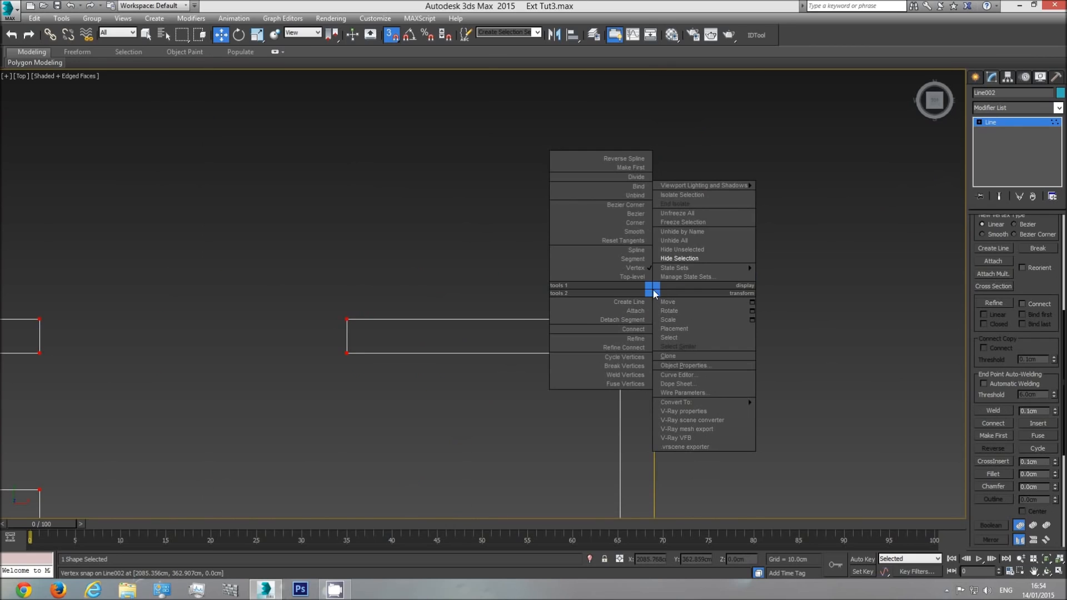
{"action": "left_click", "coordinate": [647, 215]}
{"action": "key", "text": "ctrl+z"}
Step: Check the welded corners around the master bedroom door jamb and leave vertex editing
{"action": "left_click", "coordinate": [620, 292]}
{"action": "middle_click_drag", "start_coordinate": [651, 302], "coordinate": [619, 310]}
{"action": "scroll", "coordinate": [619, 311], "scroll_direction": "down", "scroll_amount": 3}
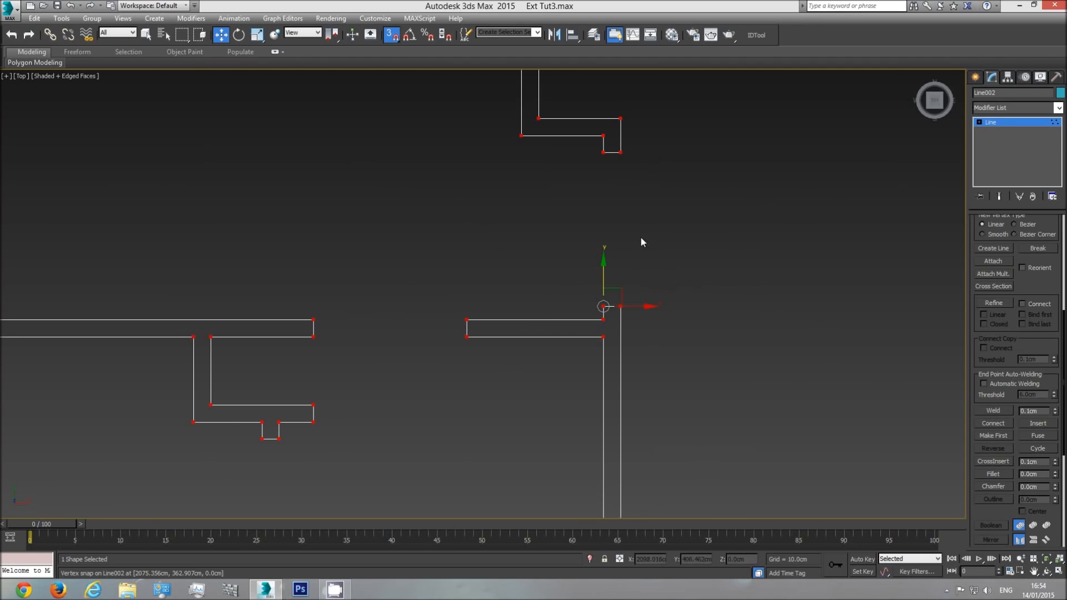
{"action": "left_click", "coordinate": [603, 337]}
{"action": "middle_click_drag", "start_coordinate": [562, 350], "coordinate": [603, 350]}
{"action": "scroll", "coordinate": [602, 350], "scroll_direction": "down", "scroll_amount": 3}
{"action": "left_click", "coordinate": [830, 249]}
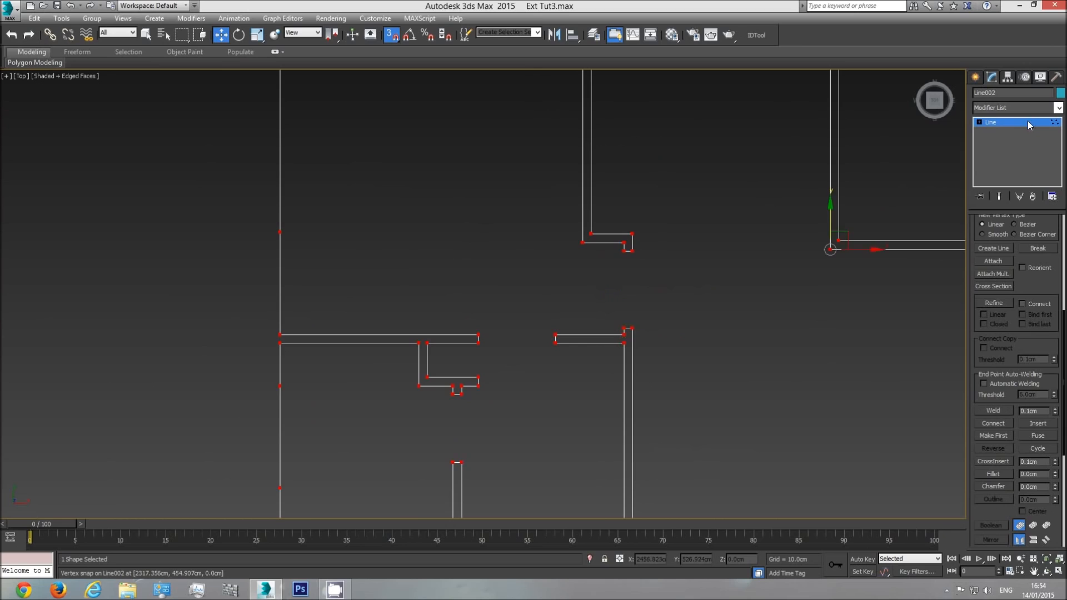
{"action": "left_click", "coordinate": [1028, 121]}
Step: Examine the merged outline around the master suite doorways, the corridor and the remaining rooms for gaps
{"action": "scroll", "coordinate": [575, 286], "scroll_direction": "down", "scroll_amount": 3}
{"action": "scroll", "coordinate": [587, 311], "scroll_direction": "up", "scroll_amount": 3}
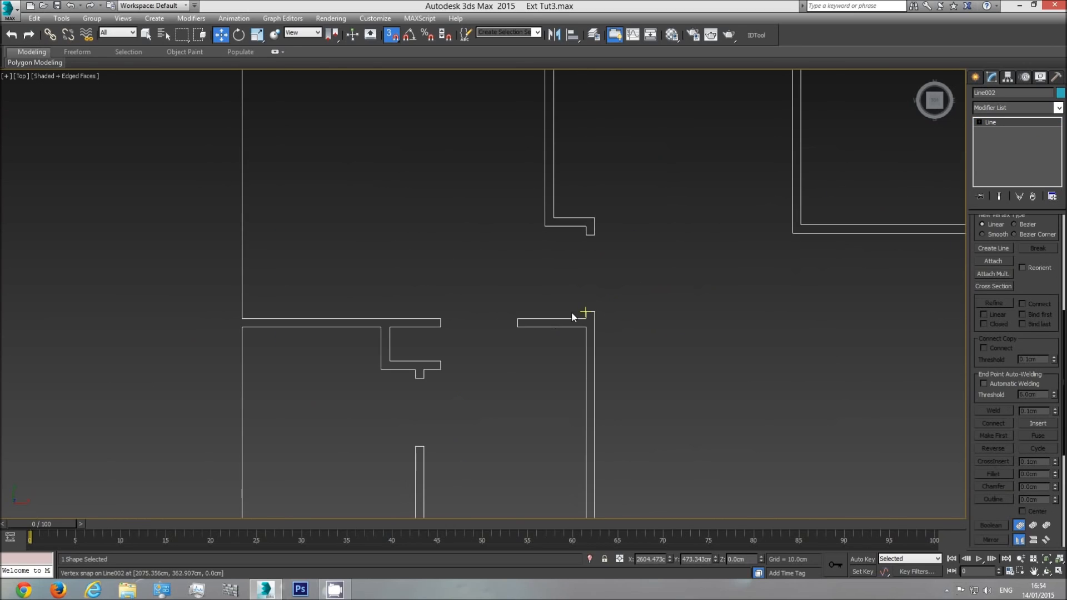
{"action": "scroll", "coordinate": [581, 315], "scroll_direction": "up", "scroll_amount": 3}
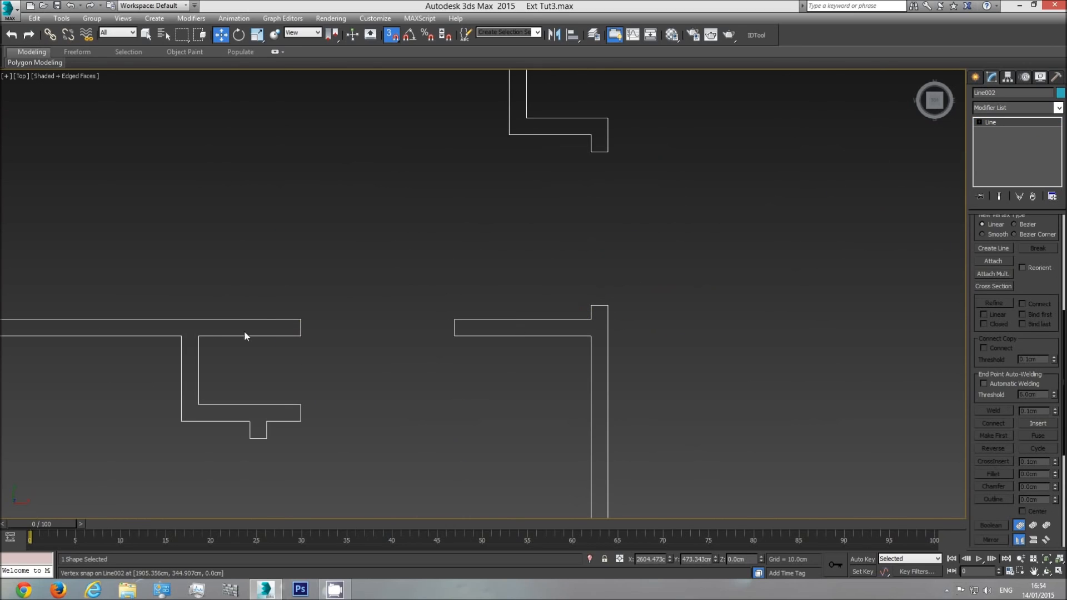
{"action": "scroll", "coordinate": [271, 418], "scroll_direction": "down", "scroll_amount": 3}
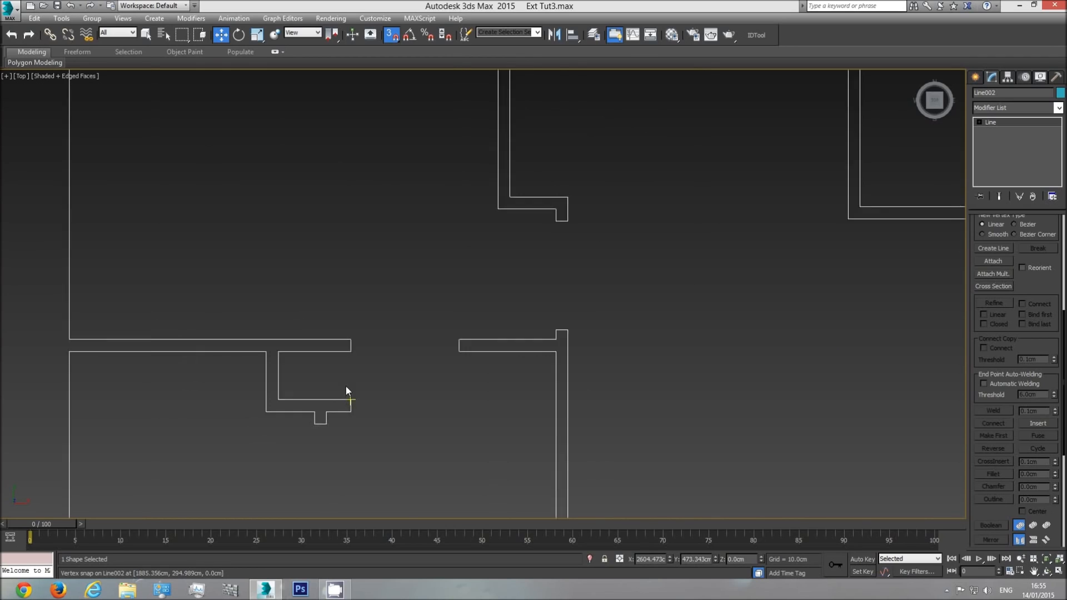
{"action": "scroll", "coordinate": [320, 404], "scroll_direction": "down", "scroll_amount": 2}
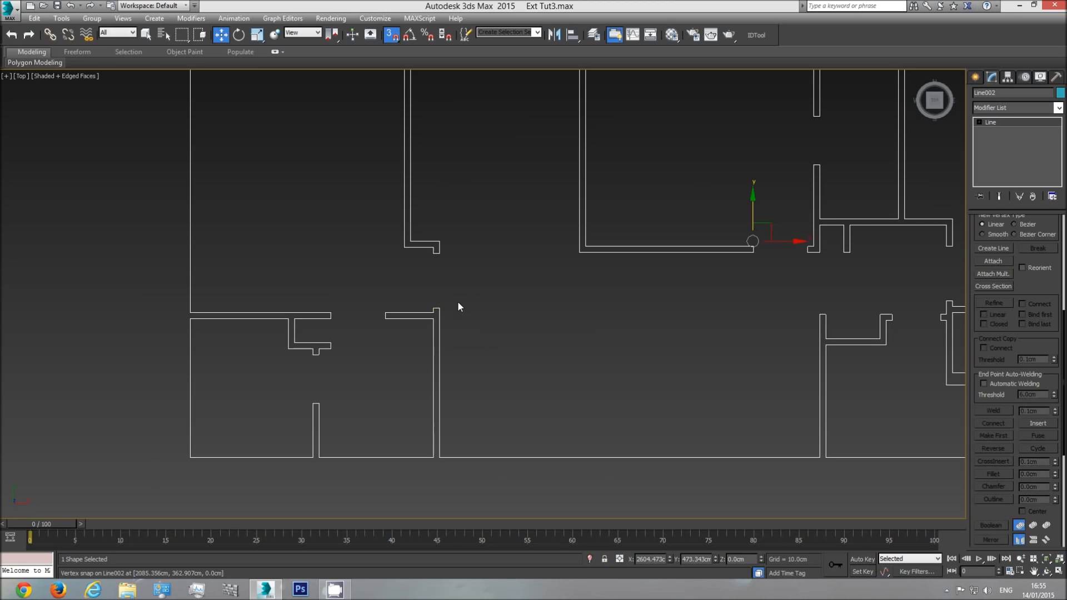
{"action": "middle_click_drag", "start_coordinate": [414, 289], "coordinate": [408, 314]}
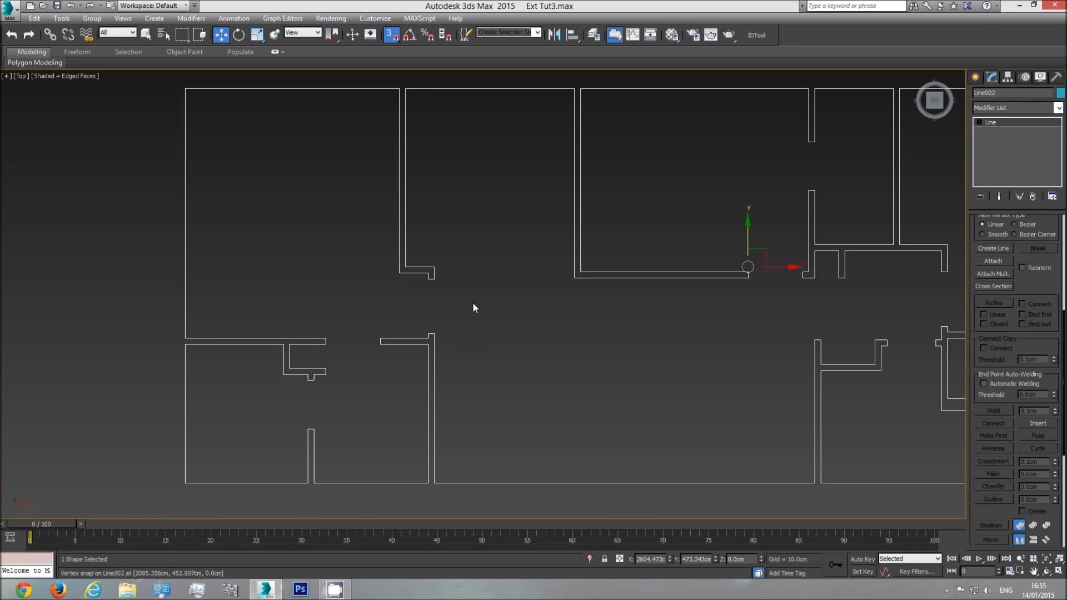
{"action": "middle_click_drag", "start_coordinate": [422, 309], "coordinate": [465, 309]}
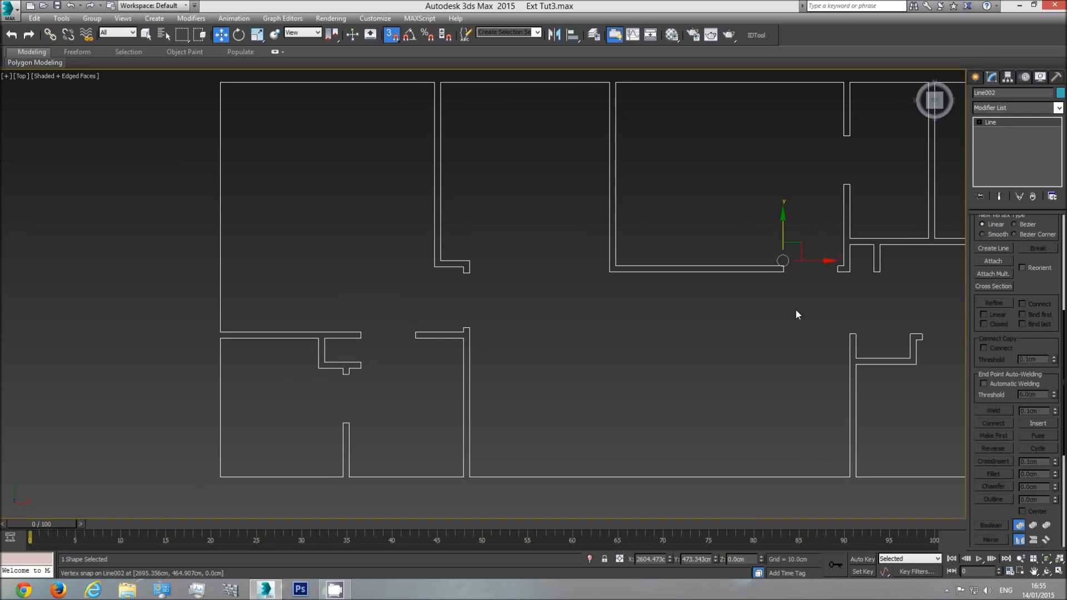
{"action": "middle_click_drag", "start_coordinate": [796, 315], "coordinate": [743, 314]}
{"action": "scroll", "coordinate": [669, 350], "scroll_direction": "down", "scroll_amount": 2}
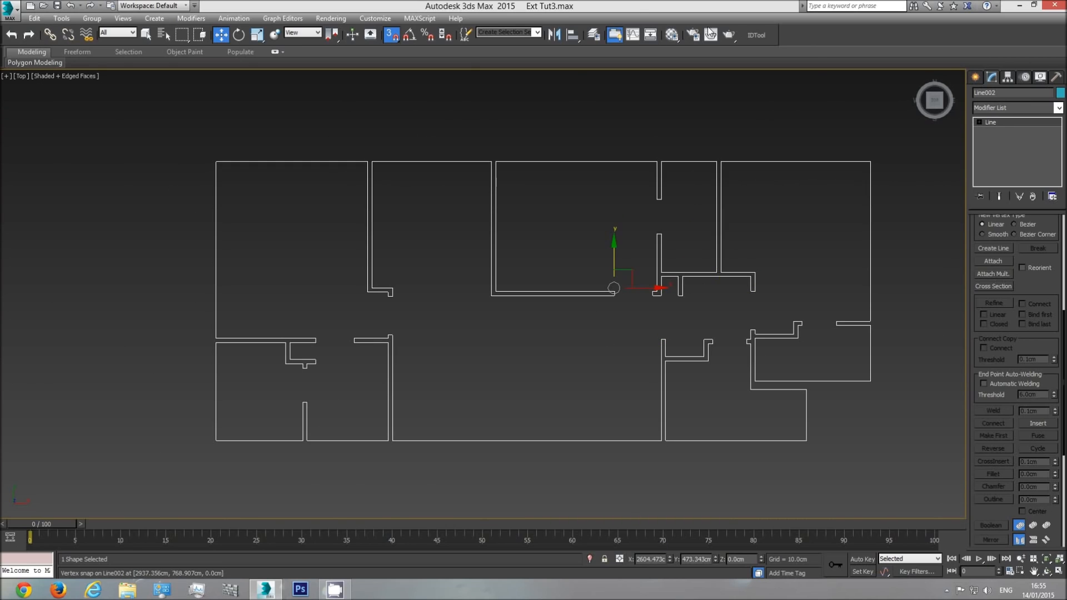
Step: Turn off snapping and unhide all objects to bring back the floor plan and exterior walls
{"action": "left_click", "coordinate": [391, 34]}
{"action": "right_click", "coordinate": [580, 343]}
{"action": "left_click", "coordinate": [618, 299]}
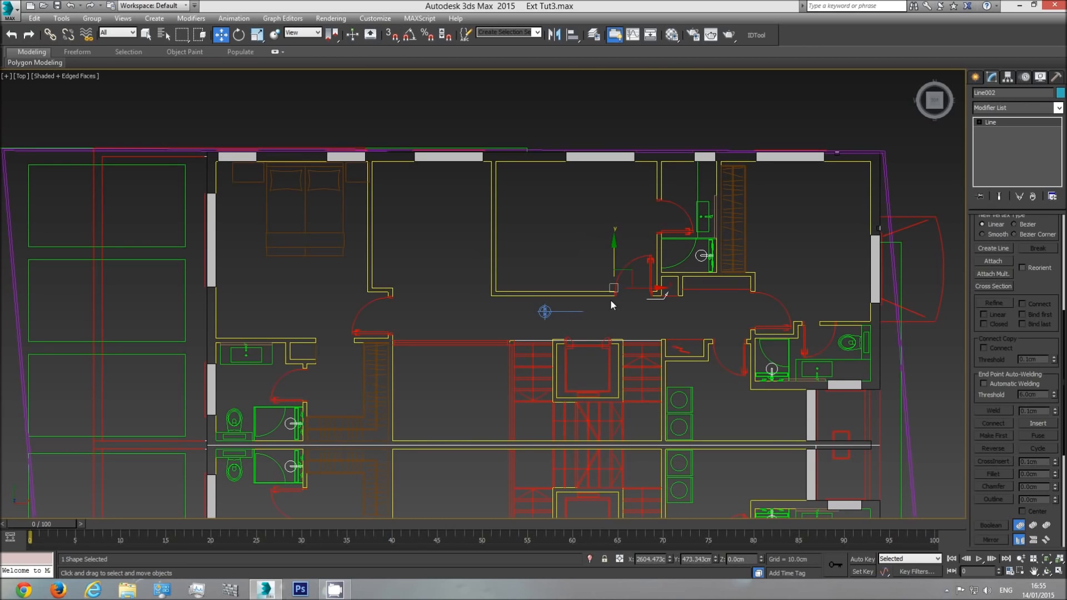
Step: Clone the interior wall outline downward along Y over the neighbouring half of the floor plan
{"action": "middle_click_drag", "start_coordinate": [613, 255], "coordinate": [598, 145]}
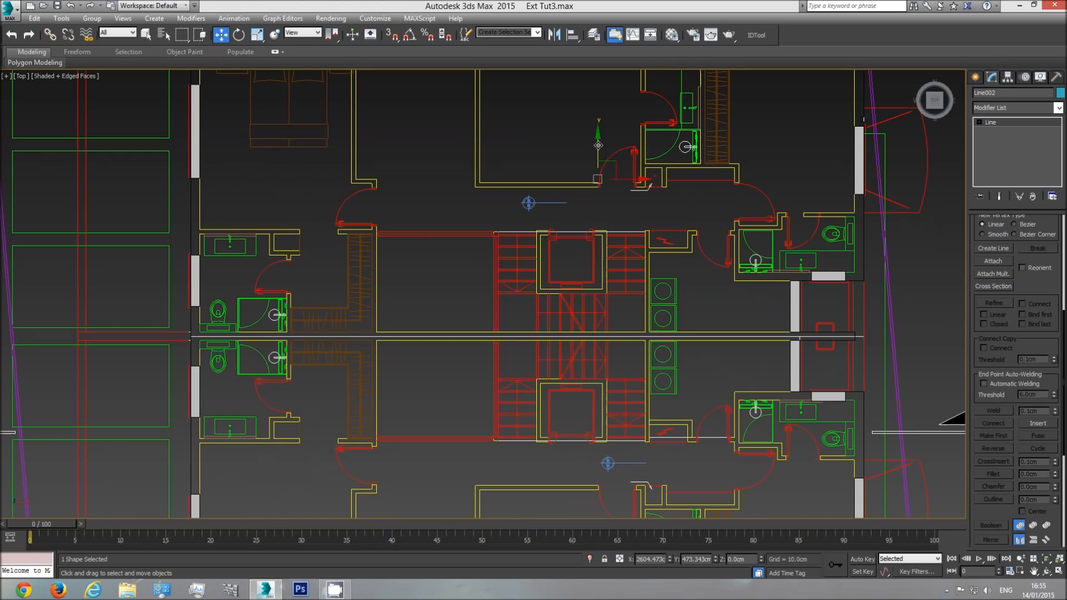
{"action": "mouse_move", "coordinate": [597, 145]}
{"action": "left_mouse_down", "text": "shift"}
{"action": "mouse_move", "coordinate": [585, 445]}
{"action": "mouse_move", "coordinate": [586, 434]}
{"action": "left_mouse_up", "text": "shift"}
{"action": "left_click", "coordinate": [523, 342]}
{"action": "scroll", "coordinate": [545, 401], "scroll_direction": "down", "scroll_amount": 5}
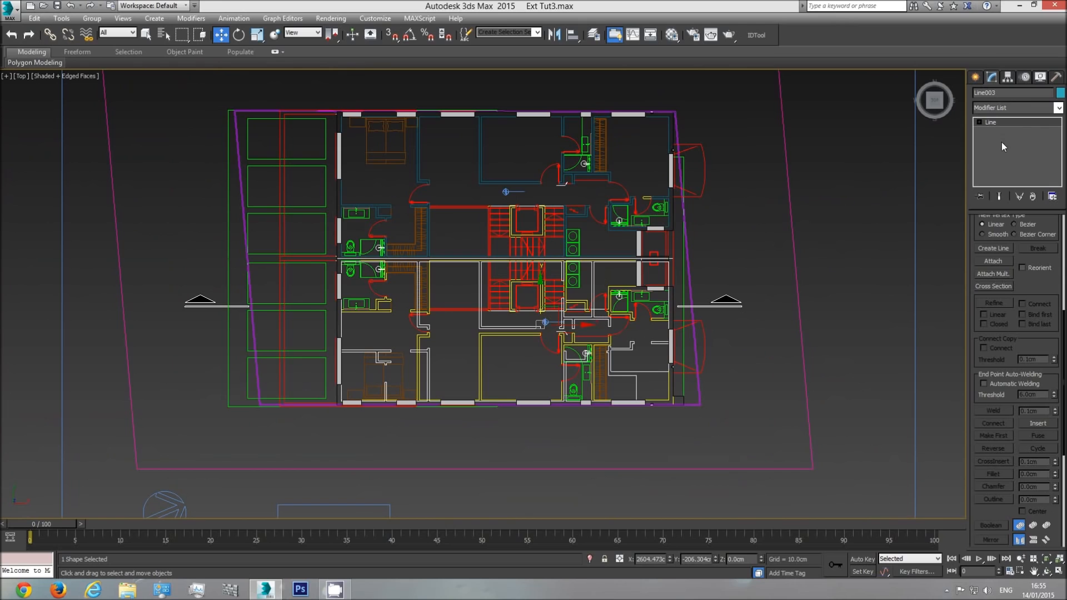
Step: Apply a Mirror modifier on the Y axis to the cloned outline and move it about 765 cm down, below the building
{"action": "left_click", "coordinate": [1057, 108]}
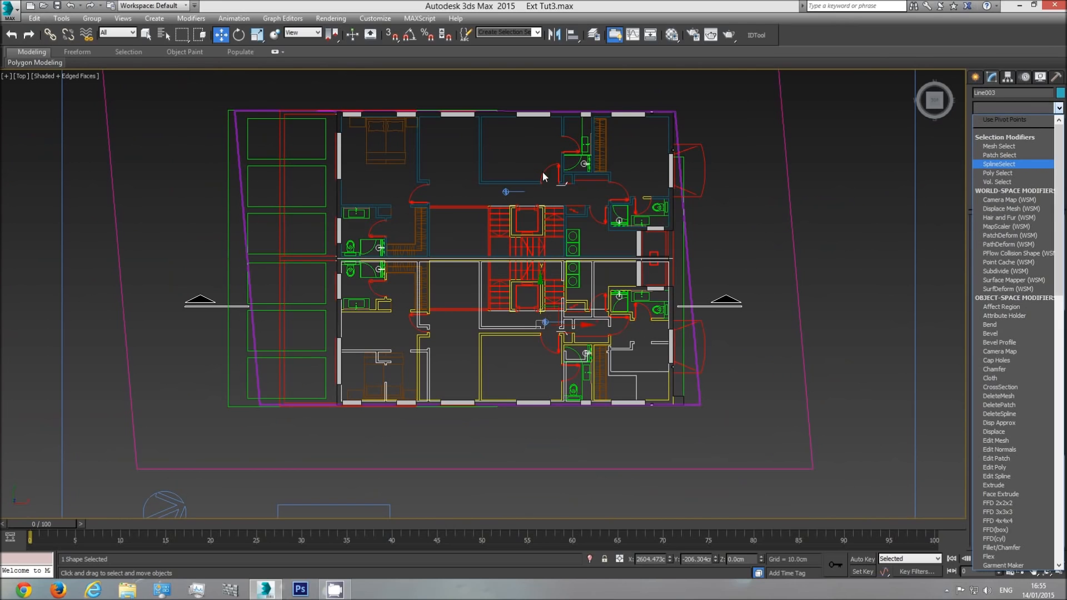
{"action": "left_click_drag", "start_coordinate": [1059, 186], "coordinate": [1063, 328]}
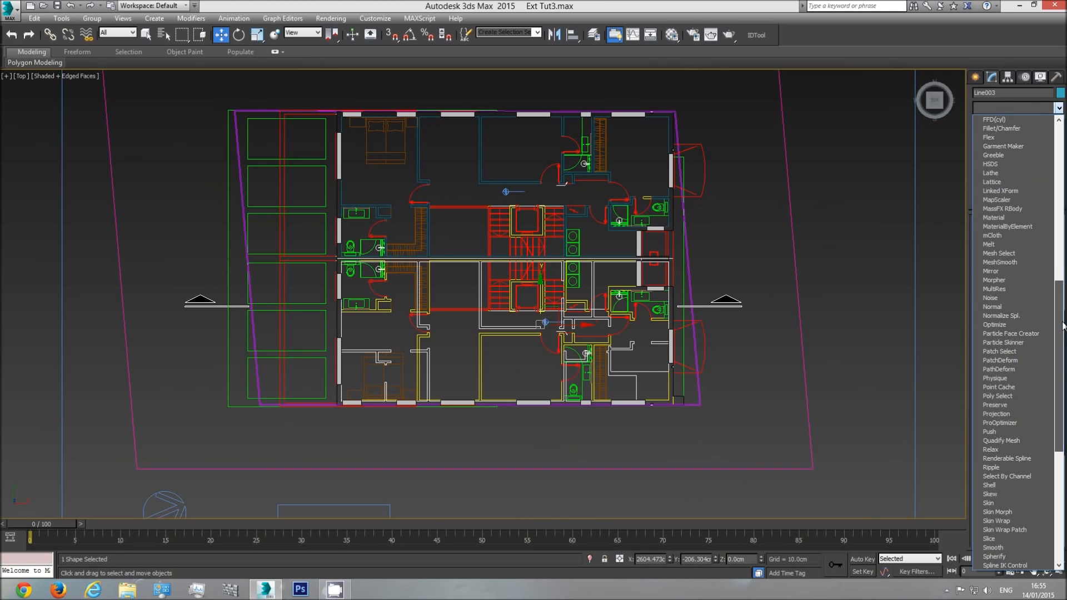
{"action": "left_click", "coordinate": [1005, 270]}
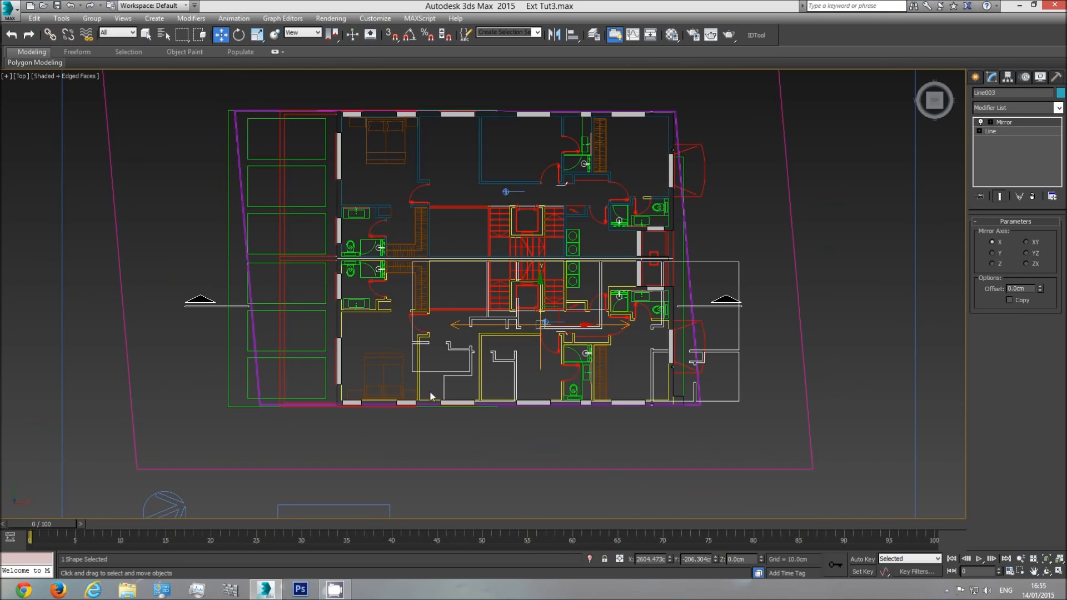
{"action": "left_click", "coordinate": [993, 253]}
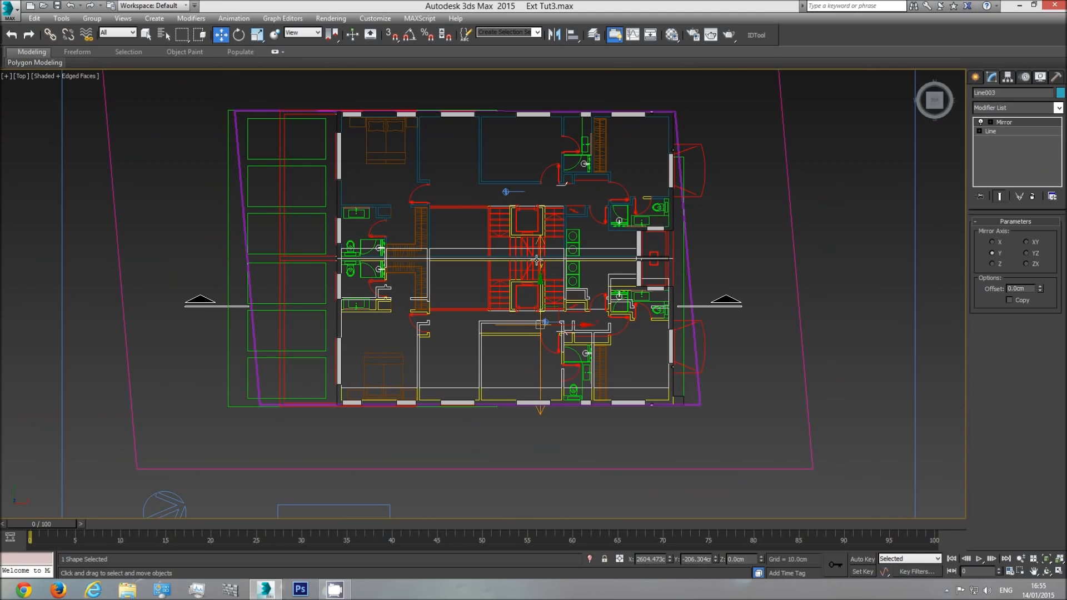
{"action": "left_click_drag", "start_coordinate": [538, 289], "coordinate": [539, 488]}
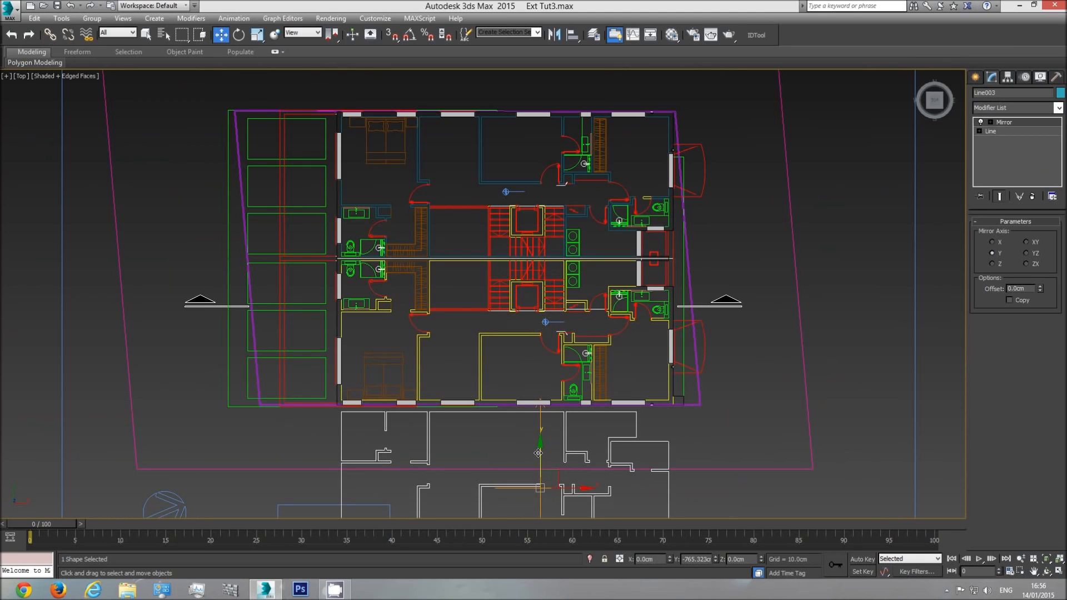
Step: Hide the floor plan and select the mirrored outline below the exterior walls
{"action": "right_click", "coordinate": [429, 180]}
{"action": "left_click", "coordinate": [454, 152]}
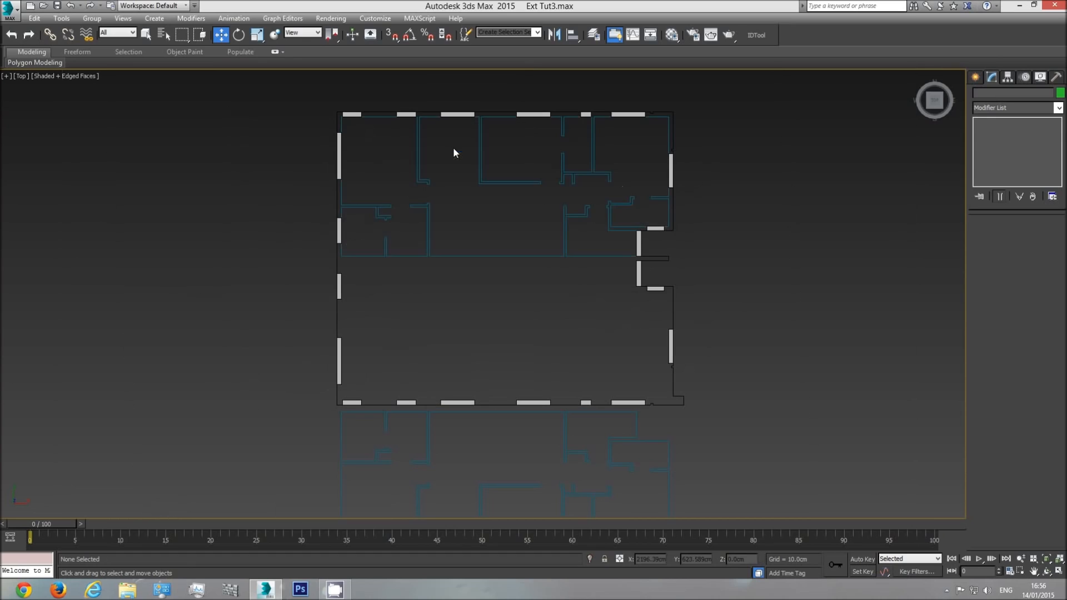
{"action": "left_click", "coordinate": [428, 218]}
{"action": "left_click", "coordinate": [425, 456]}
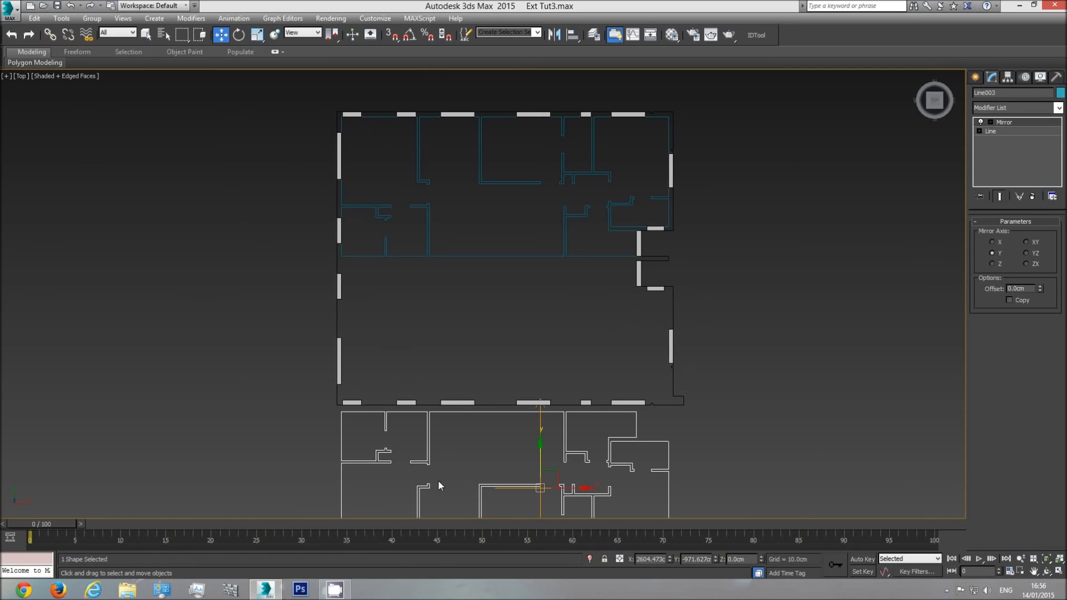
{"action": "middle_click_drag", "start_coordinate": [480, 472], "coordinate": [506, 428]}
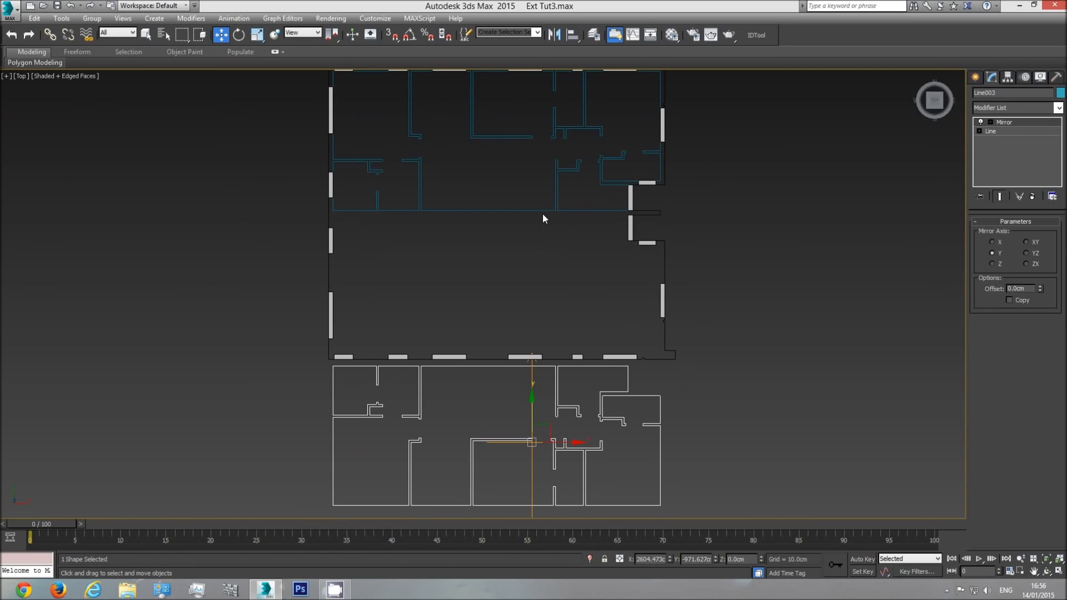
Step: Move the mirrored outline about 717 cm up along Y into the building's lower half and unhide all objects
{"action": "left_click_drag", "start_coordinate": [533, 413], "coordinate": [538, 259]}
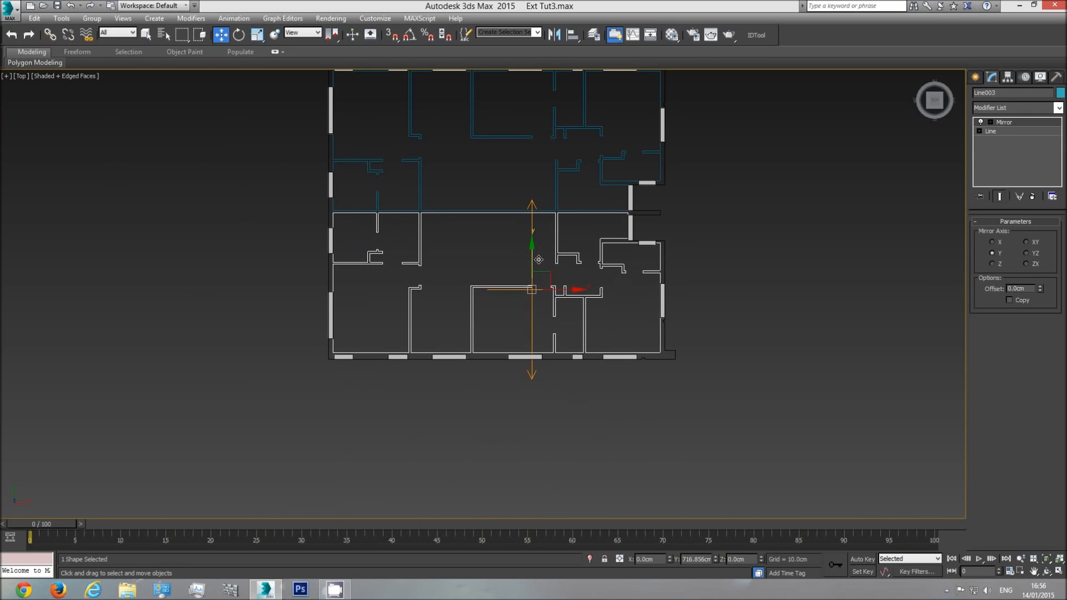
{"action": "right_click", "coordinate": [581, 348]}
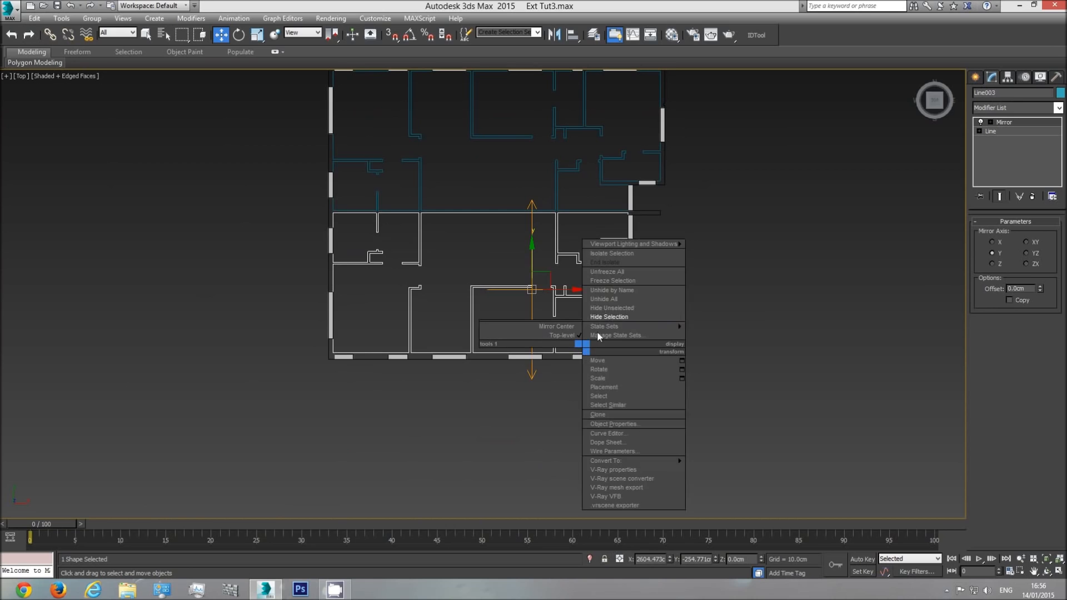
{"action": "left_click", "coordinate": [613, 304]}
Step: Turn on 3D snapping and move the mirrored outline down along Y, snapping its lower wall to the floor plan's inner wall corner
{"action": "scroll", "coordinate": [649, 349], "scroll_direction": "up", "scroll_amount": 8}
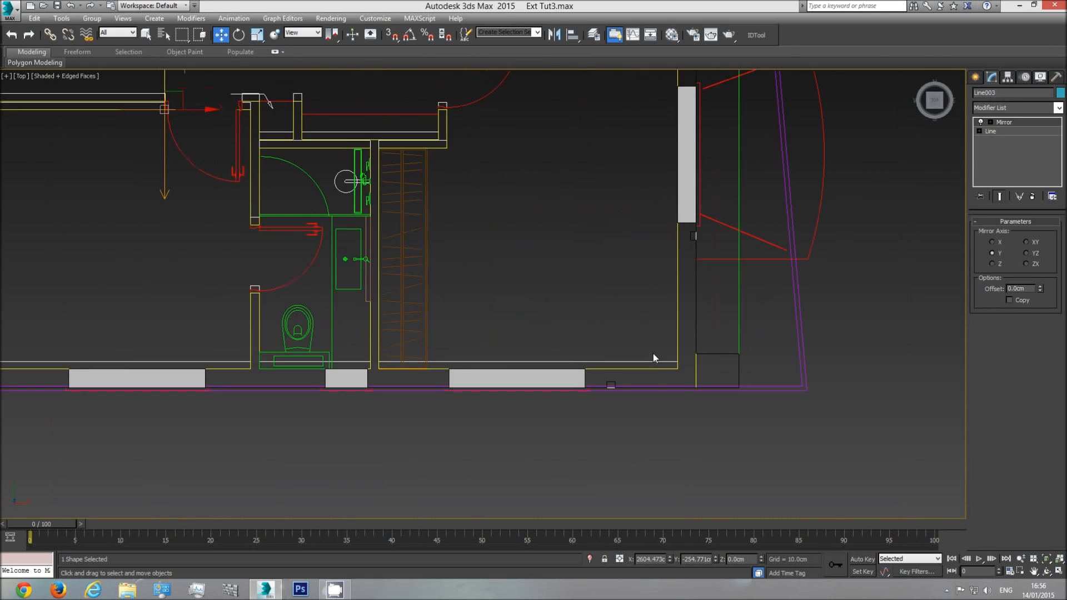
{"action": "left_click_drag", "start_coordinate": [663, 361], "coordinate": [634, 357]}
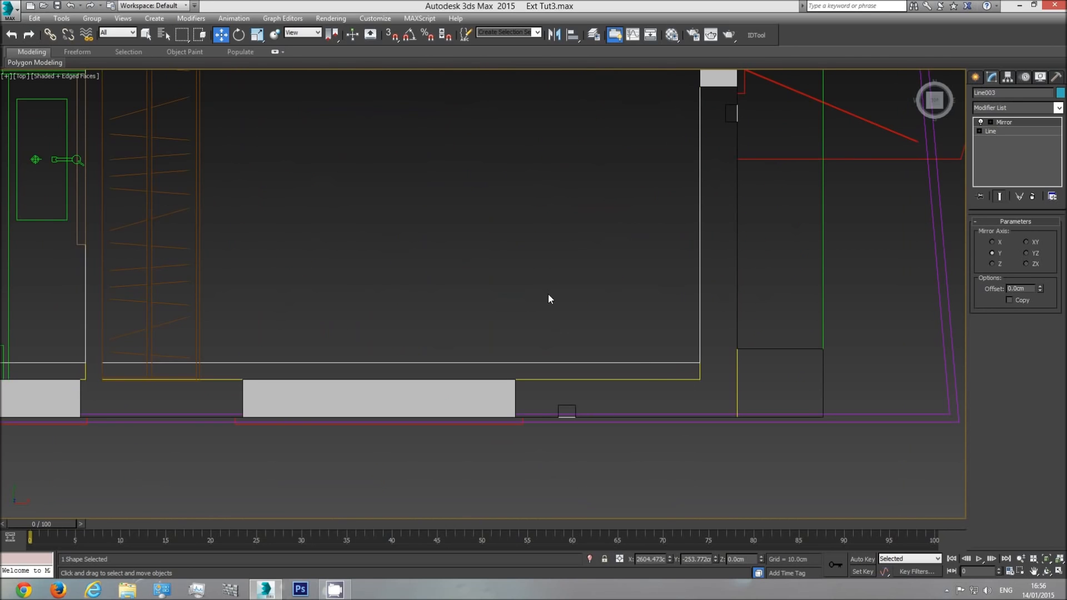
{"action": "scroll", "coordinate": [606, 350], "scroll_direction": "down", "scroll_amount": 5}
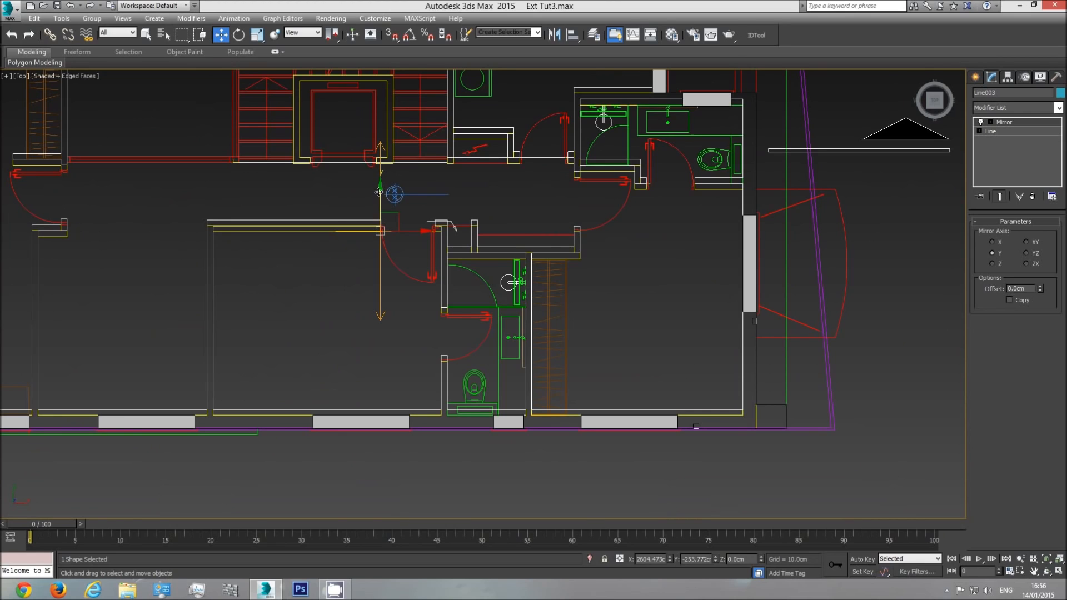
{"action": "scroll", "coordinate": [730, 409], "scroll_direction": "up", "scroll_amount": 6}
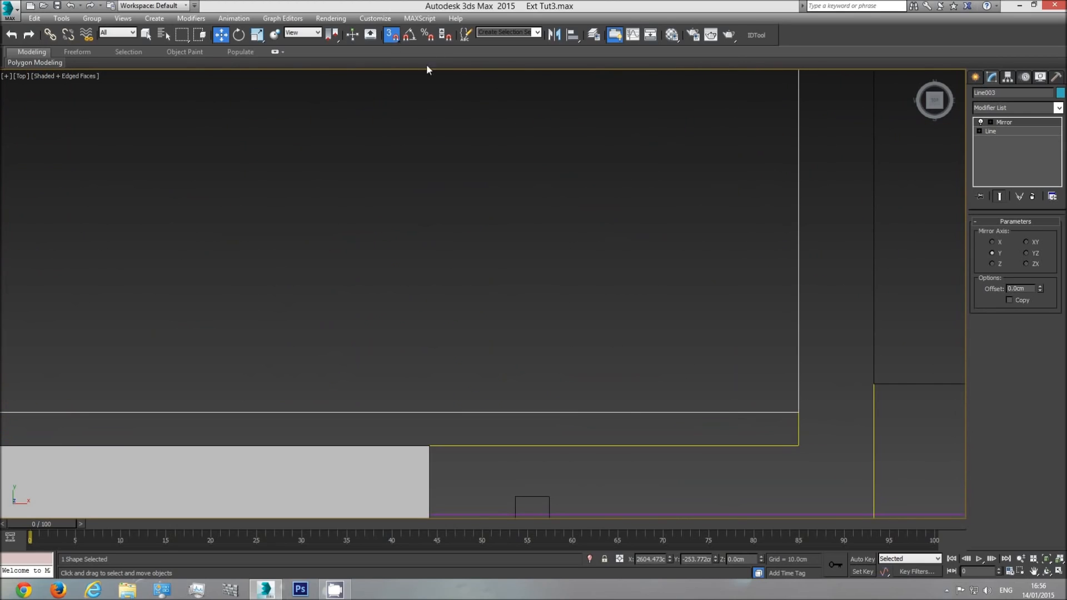
{"action": "left_click_drag", "start_coordinate": [793, 411], "coordinate": [793, 445]}
Step: Open the object commands for the aligned mirrored outline
{"action": "scroll", "coordinate": [724, 395], "scroll_direction": "down", "scroll_amount": 5}
{"action": "scroll", "coordinate": [725, 391], "scroll_direction": "down", "scroll_amount": 3}
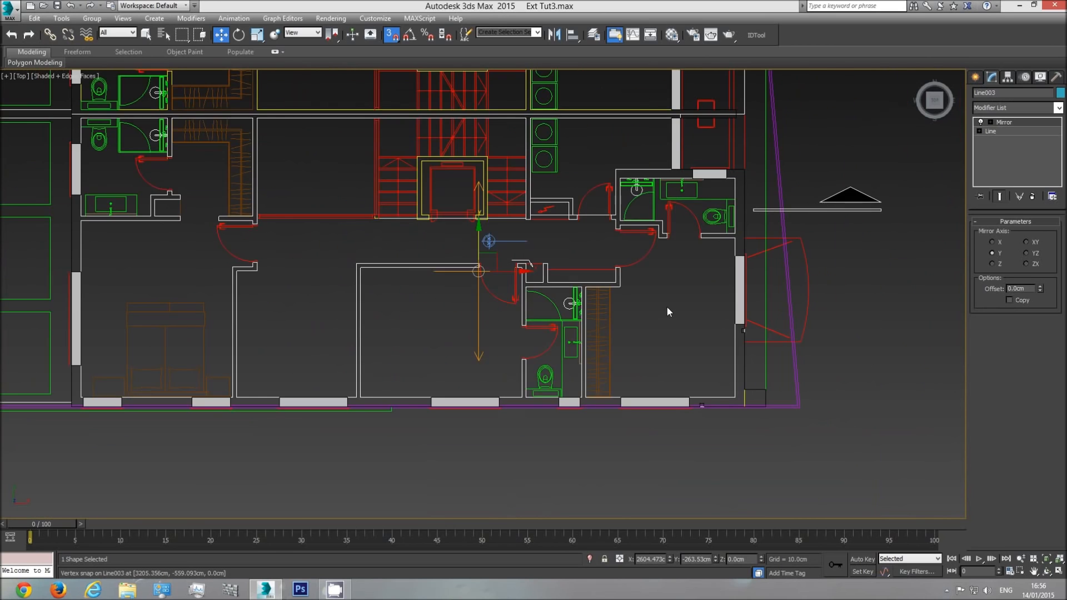
{"action": "middle_click_drag", "start_coordinate": [667, 306], "coordinate": [674, 332]}
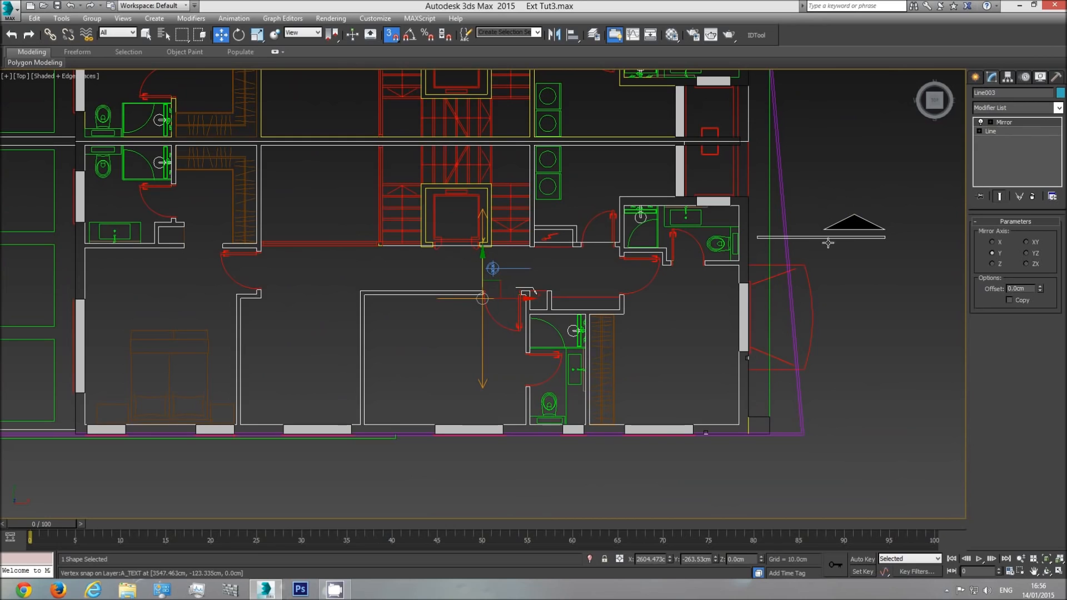
{"action": "right_click", "coordinate": [731, 276]}
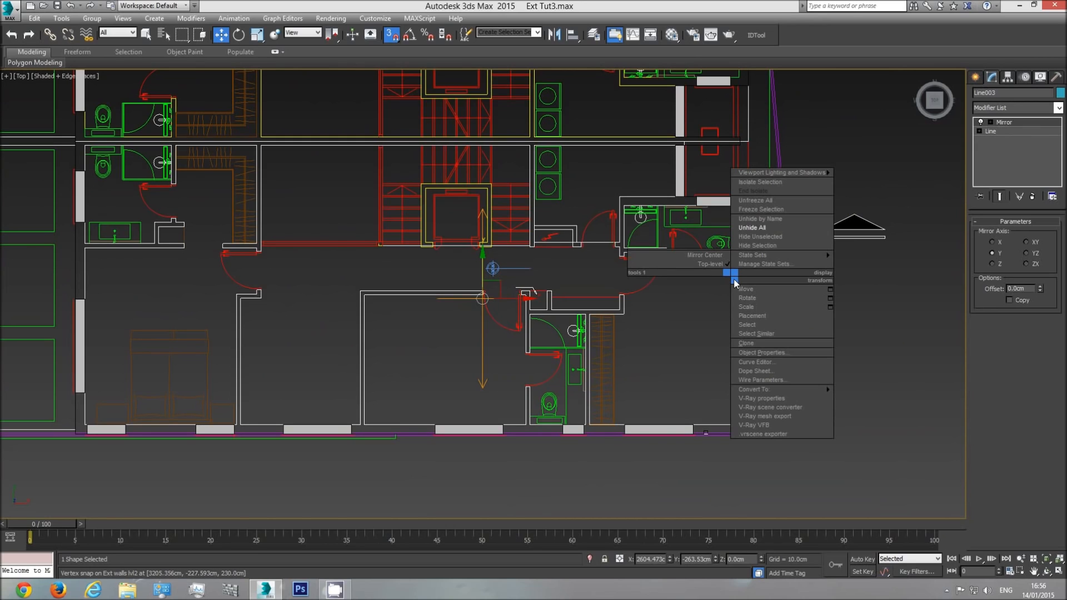
Step: Convert the mirrored interior wall outline to an Editable Spline and enter its vertex level
{"action": "mouse_move", "coordinate": [771, 388]}
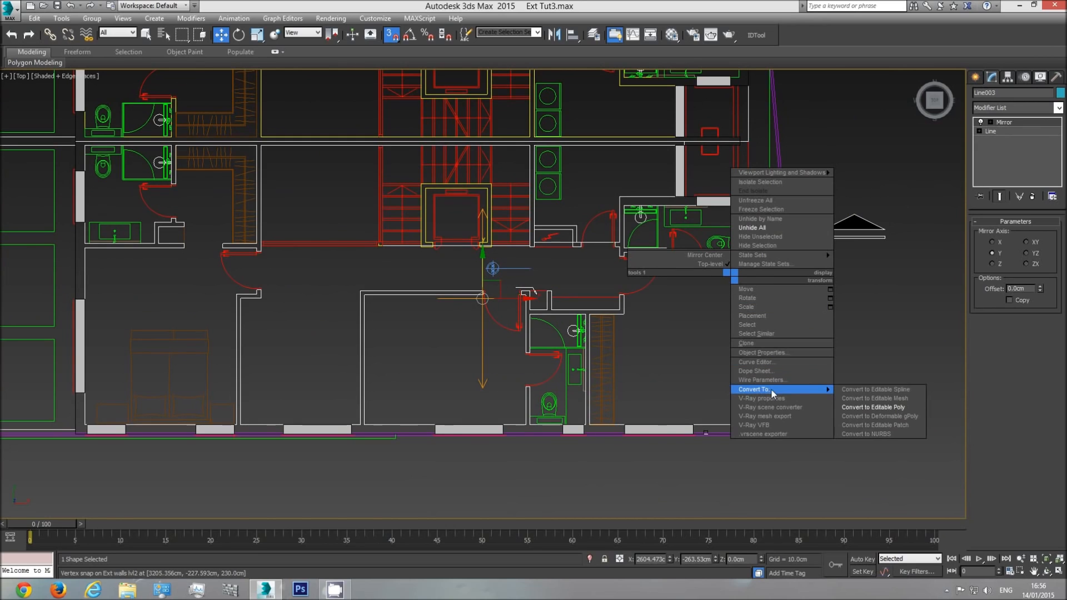
{"action": "left_click", "coordinate": [879, 390]}
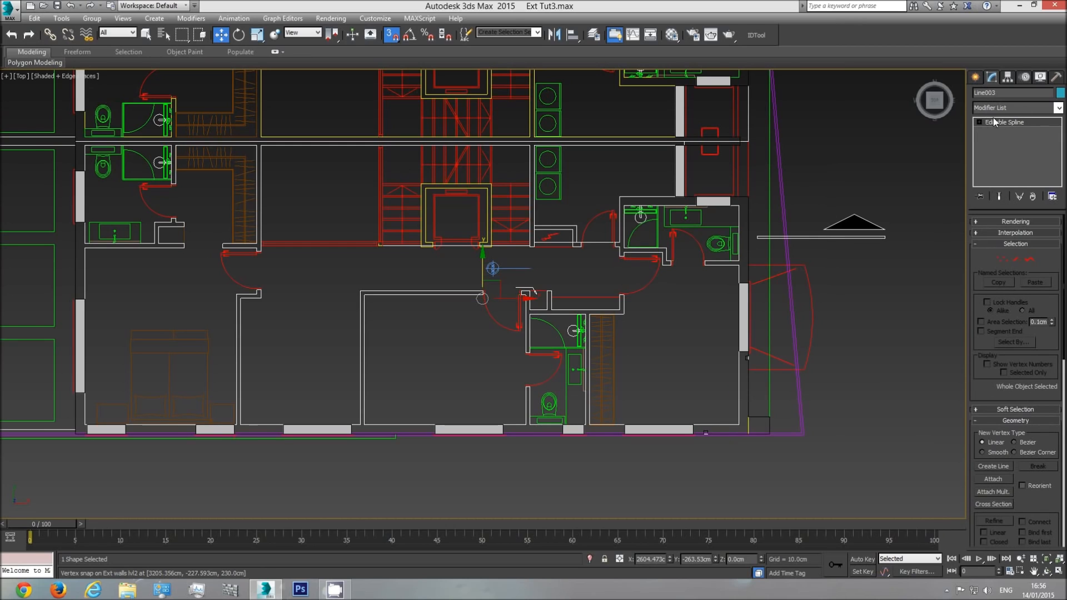
{"action": "left_click", "coordinate": [1000, 262]}
{"action": "scroll", "coordinate": [746, 293], "scroll_direction": "down", "scroll_amount": 2}
{"action": "middle_click_drag", "start_coordinate": [746, 293], "coordinate": [841, 288]}
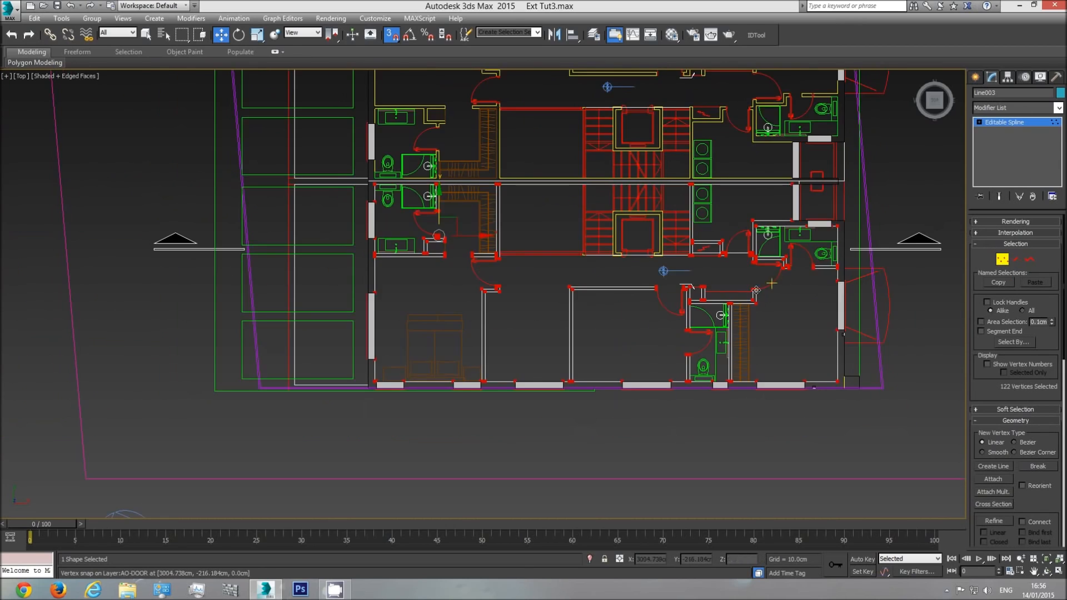
{"action": "scroll", "coordinate": [378, 347], "scroll_direction": "up", "scroll_amount": 3}
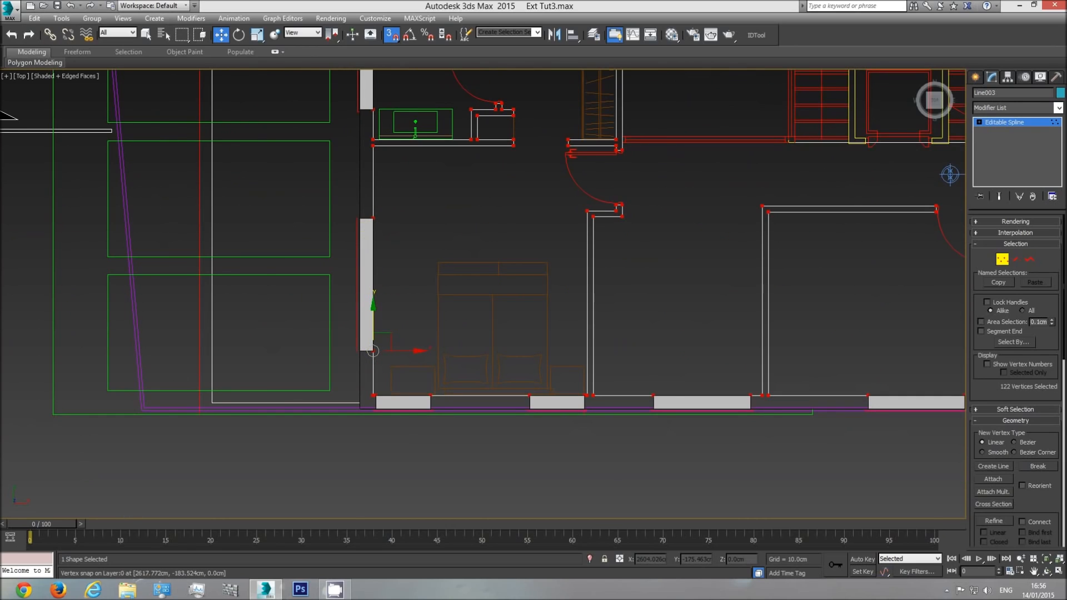
Step: Leave vertex editing and hide the imported floor plan group
{"action": "left_click", "coordinate": [1019, 124]}
{"action": "left_click", "coordinate": [546, 296]}
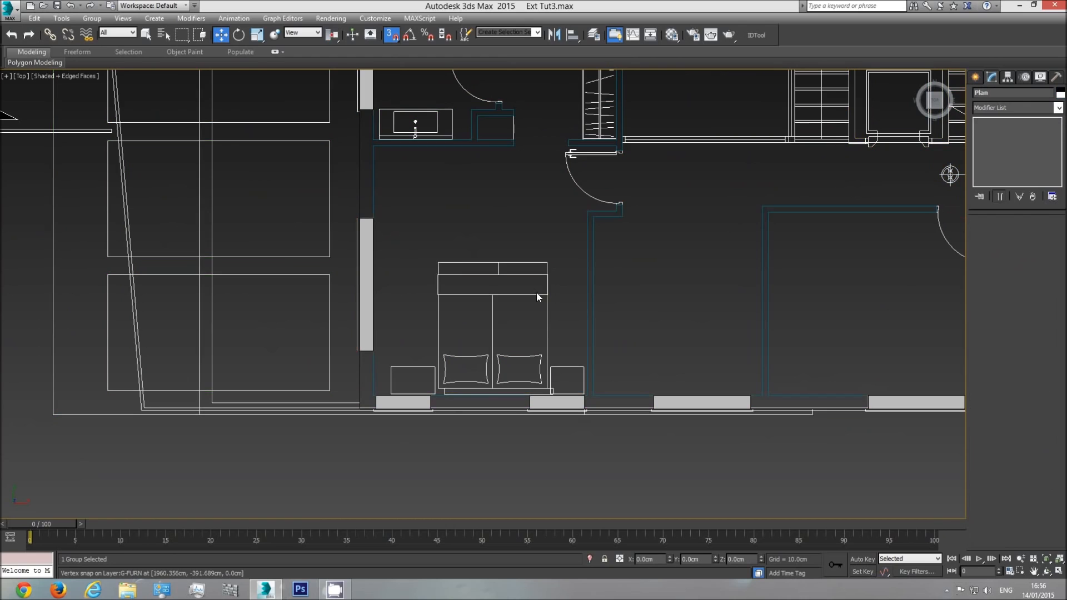
{"action": "right_click", "coordinate": [546, 291]}
{"action": "left_click", "coordinate": [562, 259]}
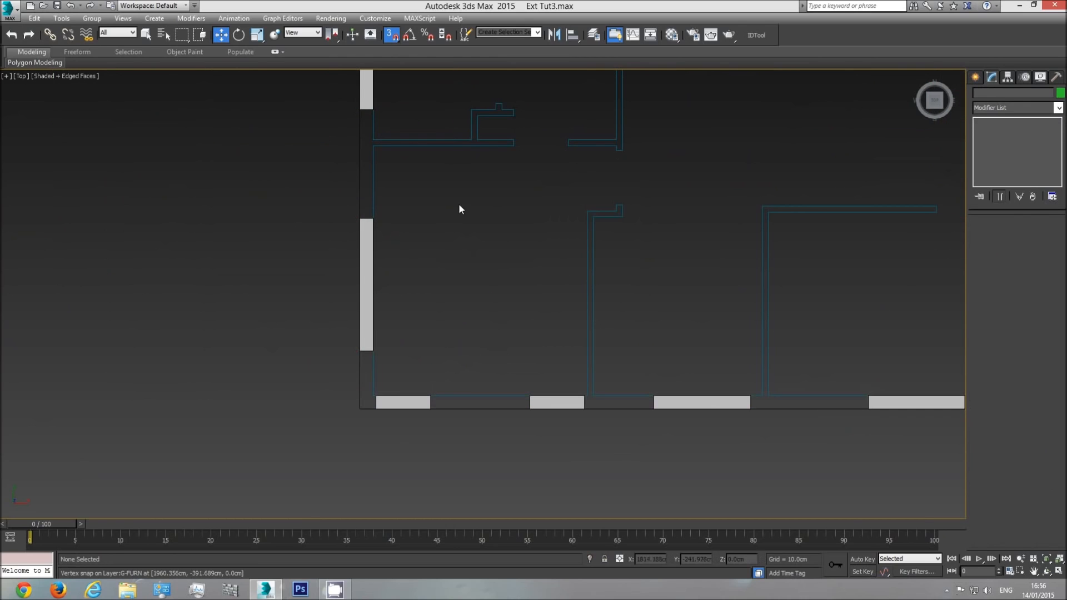
Step: Select the lower apartment's wall spline and enter vertex editing near the small window beside the recess
{"action": "left_click", "coordinate": [373, 190]}
{"action": "scroll", "coordinate": [427, 169], "scroll_direction": "down", "scroll_amount": 3}
{"action": "middle_click_drag", "start_coordinate": [467, 189], "coordinate": [483, 269]}
{"action": "middle_click_drag", "start_coordinate": [559, 210], "coordinate": [554, 259]}
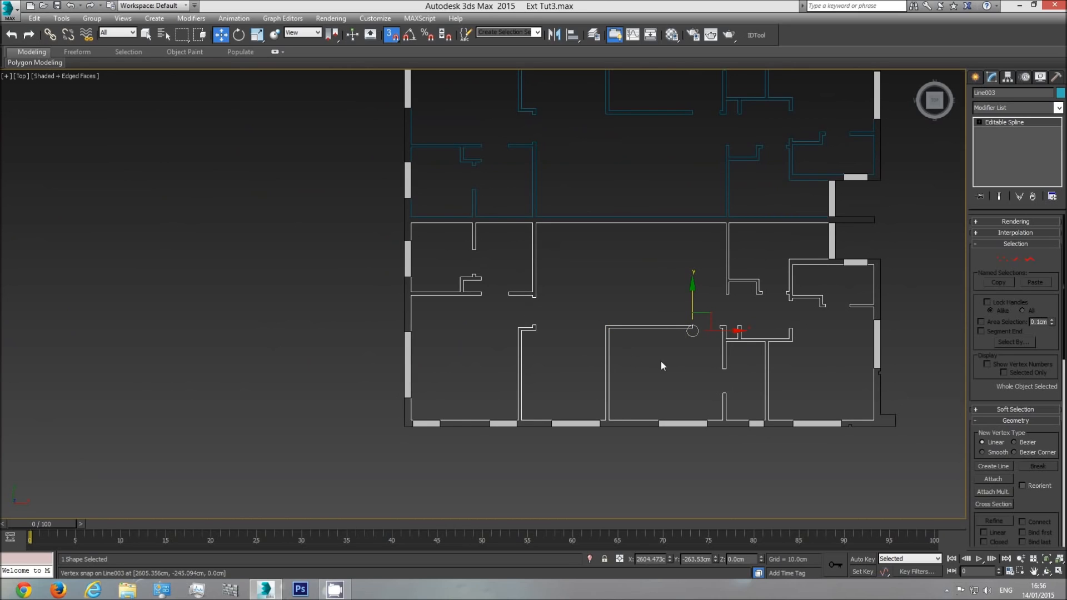
{"action": "left_click", "coordinate": [1001, 259]}
{"action": "scroll", "coordinate": [794, 311], "scroll_direction": "up", "scroll_amount": 5}
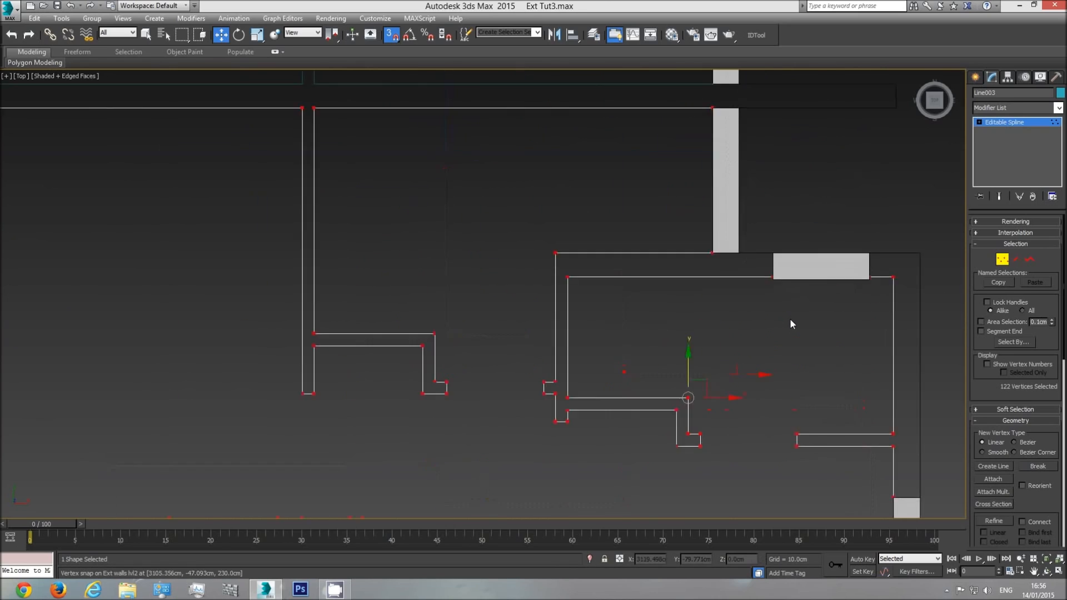
{"action": "scroll", "coordinate": [782, 292], "scroll_direction": "up", "scroll_amount": 3}
{"action": "middle_click_drag", "start_coordinate": [808, 303], "coordinate": [578, 347]}
{"action": "left_click", "coordinate": [806, 308]}
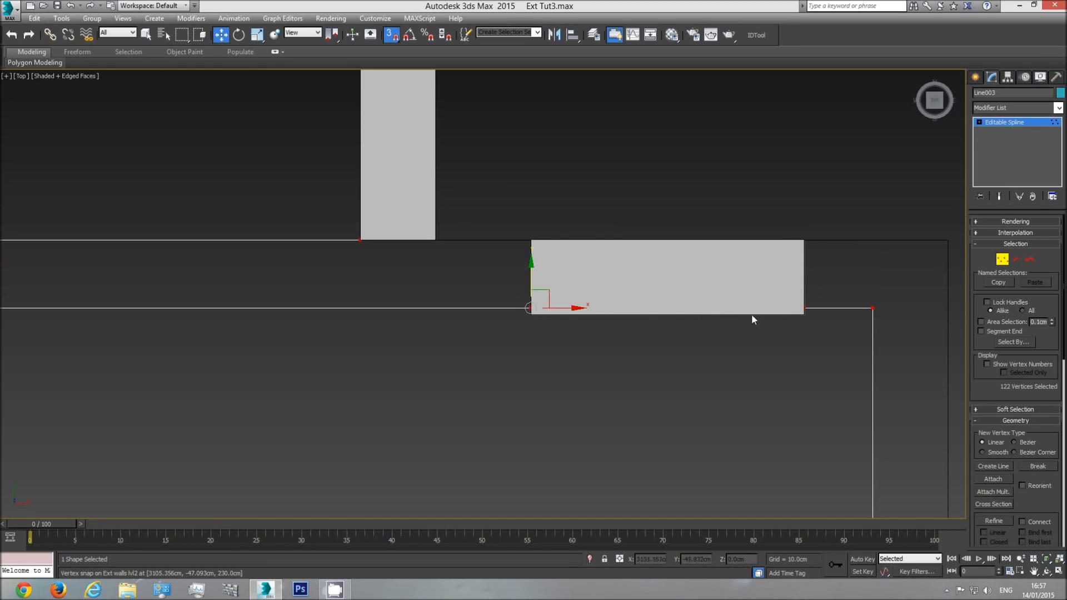
Step: Switch to wireframe and snap the four vertices along that window wall in Y to the window's inner corner
{"action": "scroll", "coordinate": [635, 347], "scroll_direction": "down", "scroll_amount": 1}
{"action": "middle_click_drag", "start_coordinate": [611, 334], "coordinate": [588, 342]}
{"action": "scroll", "coordinate": [567, 347], "scroll_direction": "down", "scroll_amount": 1}
{"action": "scroll", "coordinate": [717, 306], "scroll_direction": "up", "scroll_amount": 5}
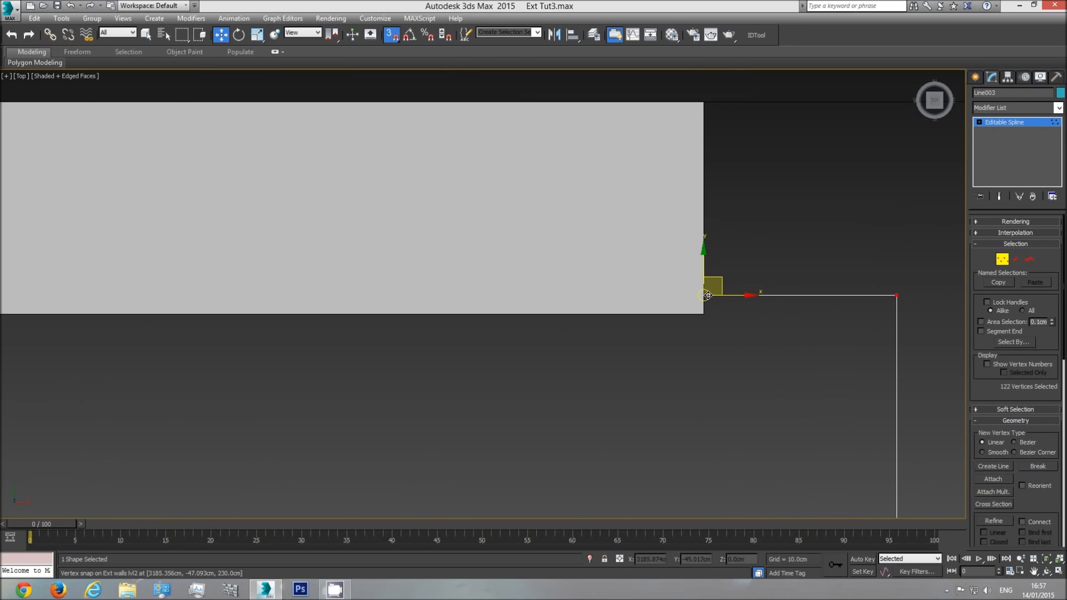
{"action": "key", "text": "F3"}
{"action": "middle_click_drag", "start_coordinate": [707, 316], "coordinate": [711, 321]}
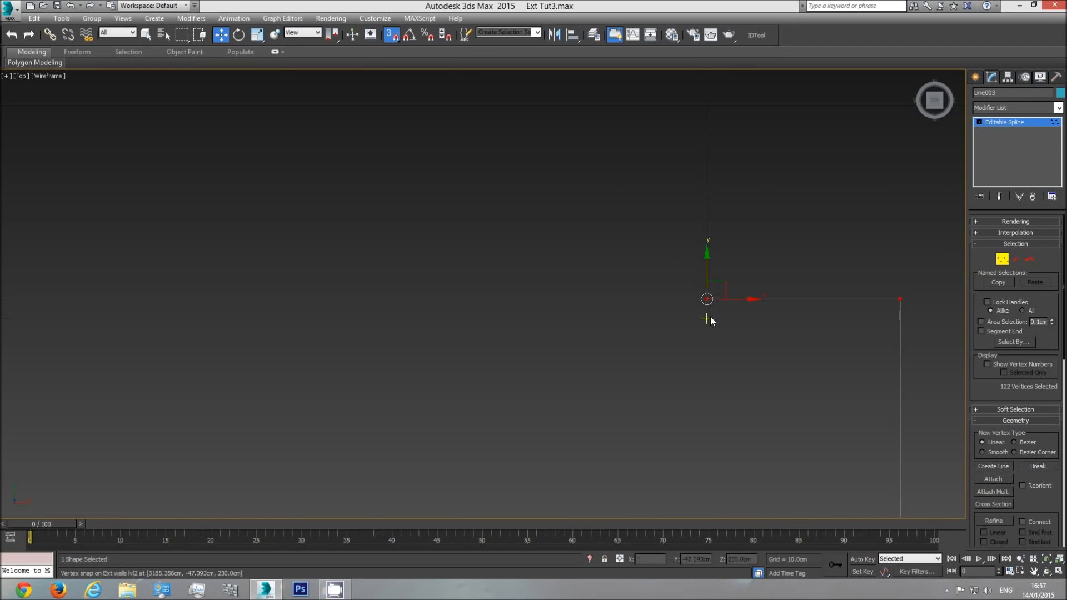
{"action": "scroll", "coordinate": [674, 353], "scroll_direction": "down", "scroll_amount": 5}
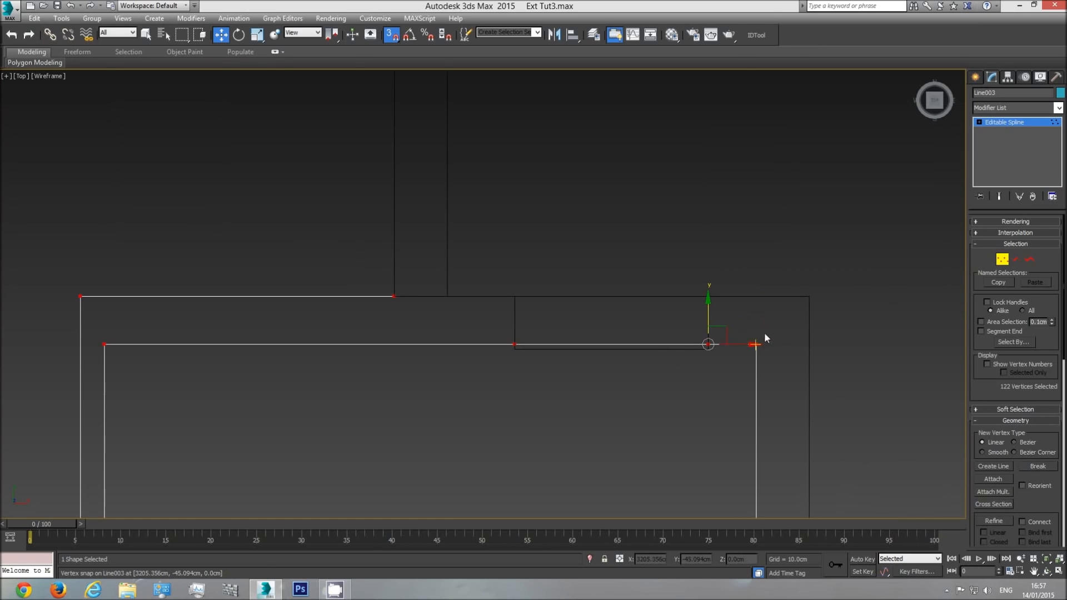
{"action": "left_click_drag", "start_coordinate": [69, 367], "coordinate": [69, 367]}
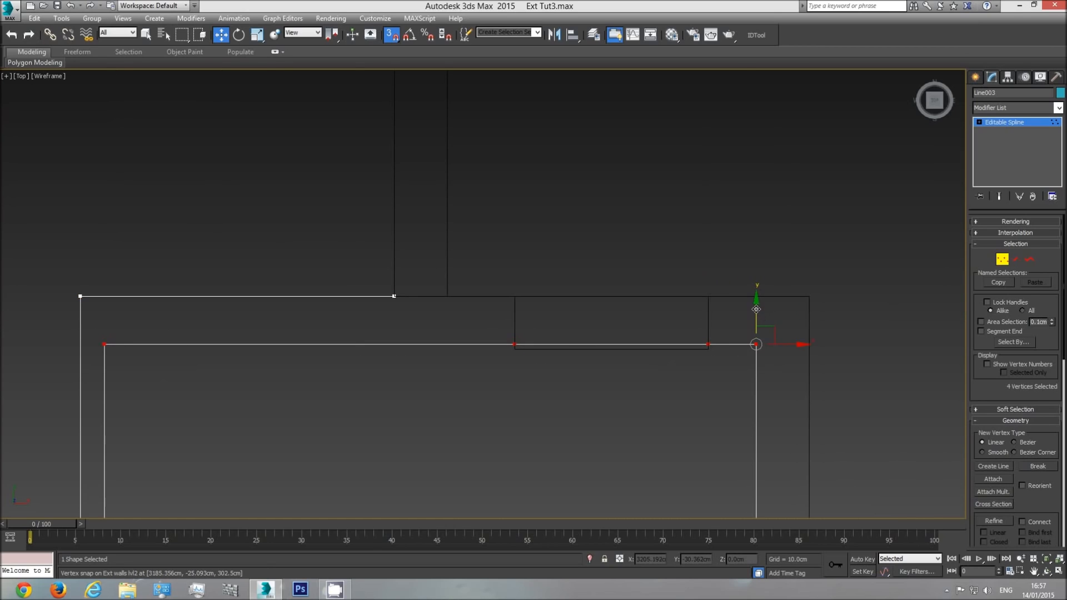
{"action": "left_click_drag", "start_coordinate": [756, 307], "coordinate": [705, 350]}
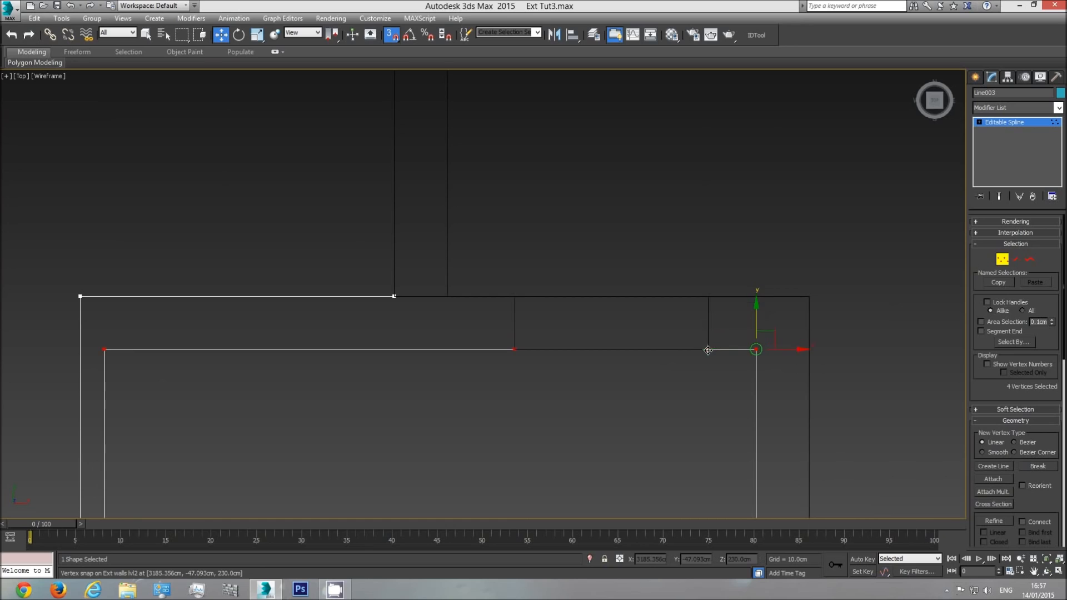
Step: Check the lower spline's remaining vertices against the exterior walls and window openings all around the apartment
{"action": "middle_click_drag", "start_coordinate": [597, 375], "coordinate": [583, 256]}
{"action": "scroll", "coordinate": [596, 337], "scroll_direction": "down", "scroll_amount": 6}
{"action": "scroll", "coordinate": [638, 371], "scroll_direction": "up", "scroll_amount": 2}
{"action": "middle_click_drag", "start_coordinate": [640, 367], "coordinate": [623, 135]}
{"action": "scroll", "coordinate": [635, 255], "scroll_direction": "up", "scroll_amount": 3}
{"action": "scroll", "coordinate": [609, 418], "scroll_direction": "down", "scroll_amount": 3}
{"action": "middle_click_drag", "start_coordinate": [607, 444], "coordinate": [634, 162]}
{"action": "scroll", "coordinate": [515, 315], "scroll_direction": "up", "scroll_amount": 5}
{"action": "middle_click_drag", "start_coordinate": [393, 299], "coordinate": [808, 298]}
{"action": "middle_click_drag", "start_coordinate": [372, 276], "coordinate": [845, 279]}
{"action": "middle_click_drag", "start_coordinate": [328, 305], "coordinate": [431, 345]}
{"action": "scroll", "coordinate": [432, 344], "scroll_direction": "down", "scroll_amount": 2}
{"action": "middle_click_drag", "start_coordinate": [393, 305], "coordinate": [653, 304]}
{"action": "middle_click_drag", "start_coordinate": [343, 344], "coordinate": [569, 341]}
{"action": "middle_click_drag", "start_coordinate": [269, 333], "coordinate": [611, 340]}
{"action": "middle_click_drag", "start_coordinate": [250, 350], "coordinate": [818, 341]}
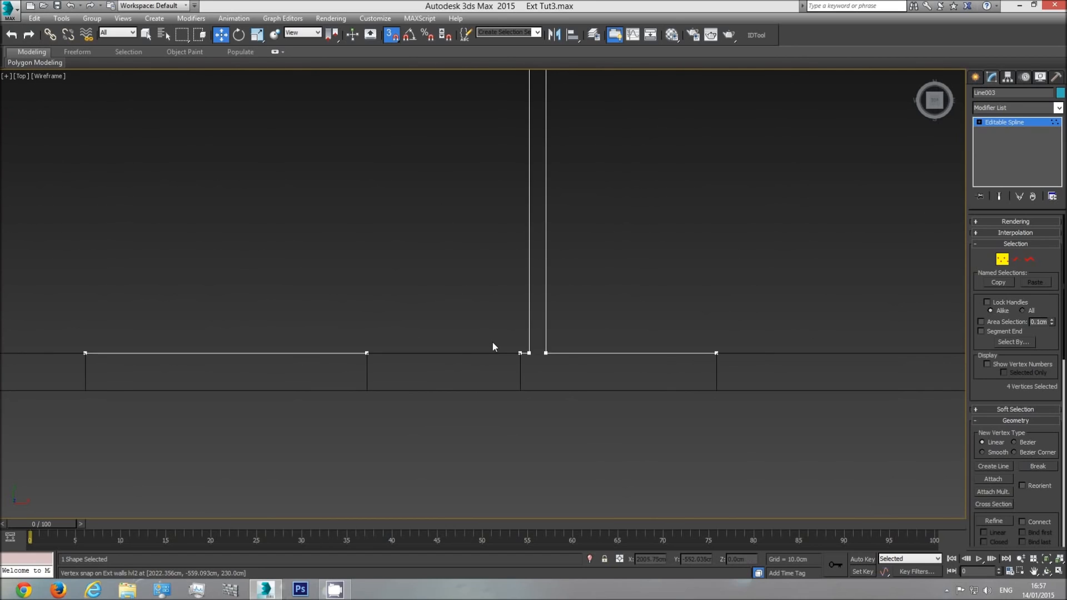
{"action": "middle_click_drag", "start_coordinate": [295, 290], "coordinate": [312, 419]}
{"action": "scroll", "coordinate": [353, 267], "scroll_direction": "down", "scroll_amount": 1}
{"action": "middle_click_drag", "start_coordinate": [352, 263], "coordinate": [358, 407]}
{"action": "middle_click_drag", "start_coordinate": [345, 153], "coordinate": [381, 324]}
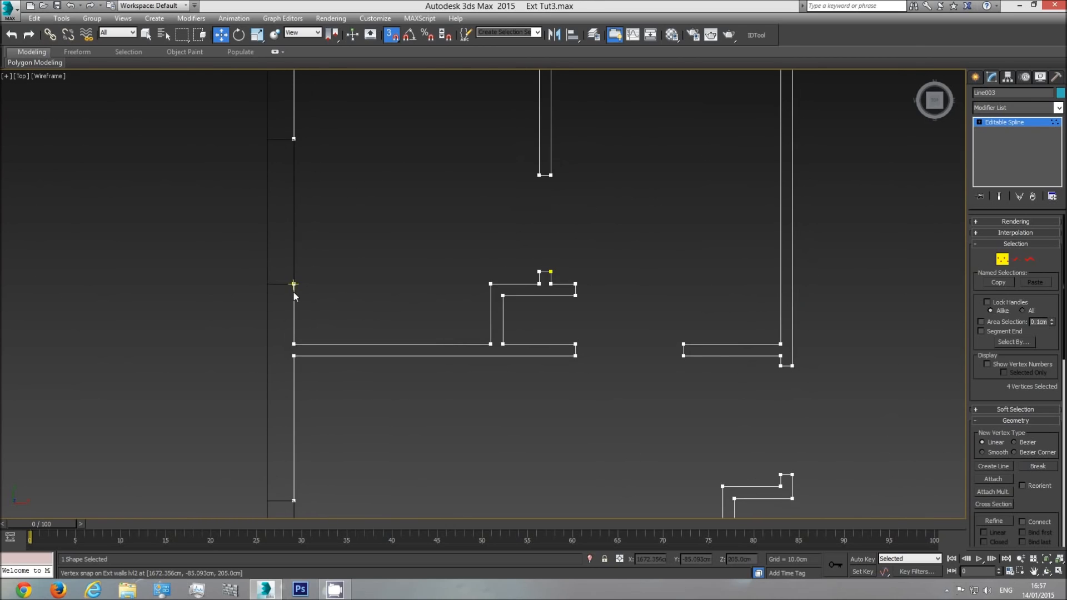
{"action": "scroll", "coordinate": [292, 289], "scroll_direction": "up", "scroll_amount": 3}
{"action": "middle_click_drag", "start_coordinate": [484, 282], "coordinate": [342, 290]}
{"action": "scroll", "coordinate": [342, 290], "scroll_direction": "down", "scroll_amount": 2}
{"action": "middle_click_drag", "start_coordinate": [550, 312], "coordinate": [324, 334]}
{"action": "scroll", "coordinate": [489, 350], "scroll_direction": "down", "scroll_amount": 6}
{"action": "left_click_drag", "start_coordinate": [889, 347], "coordinate": [842, 232]}
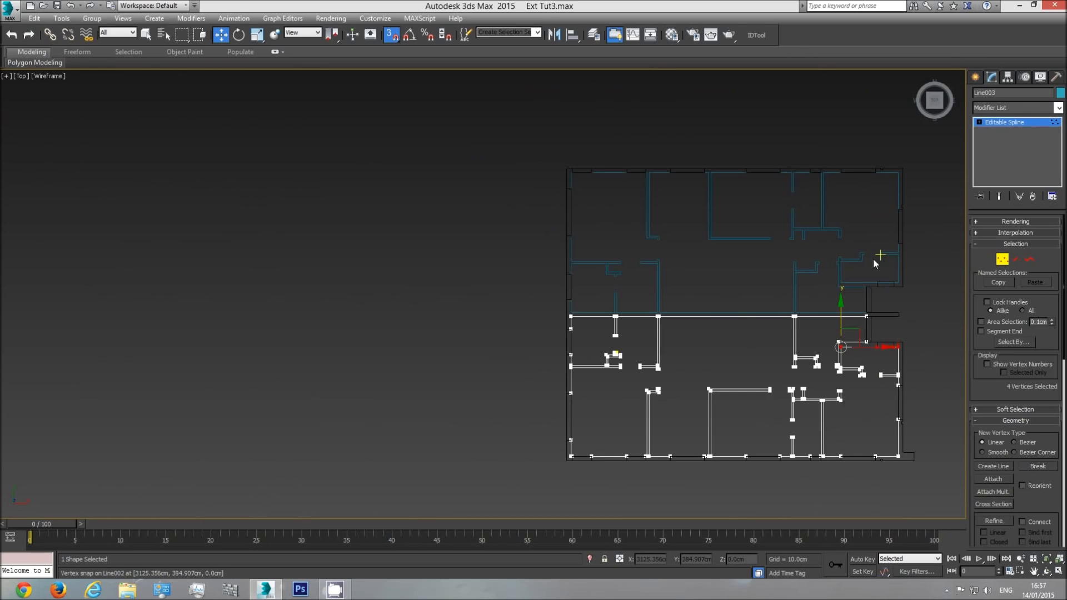
{"action": "scroll", "coordinate": [591, 349], "scroll_direction": "up", "scroll_amount": 5}
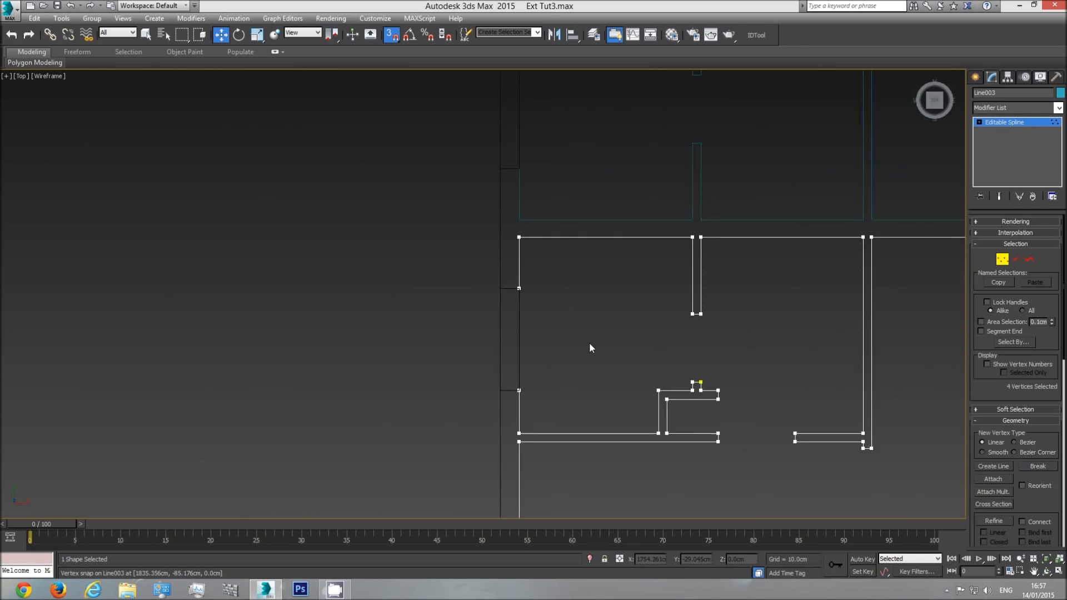
{"action": "middle_click_drag", "start_coordinate": [529, 151], "coordinate": [411, 224]}
{"action": "middle_click_drag", "start_coordinate": [724, 388], "coordinate": [464, 407]}
{"action": "scroll", "coordinate": [636, 362], "scroll_direction": "down", "scroll_amount": 5}
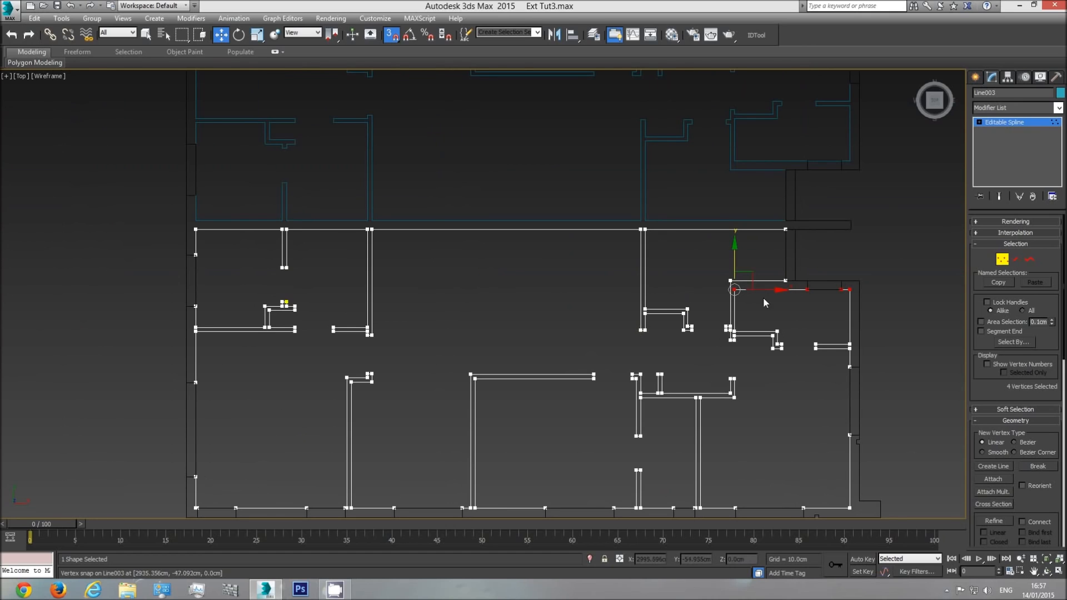
{"action": "scroll", "coordinate": [784, 273], "scroll_direction": "up", "scroll_amount": 4}
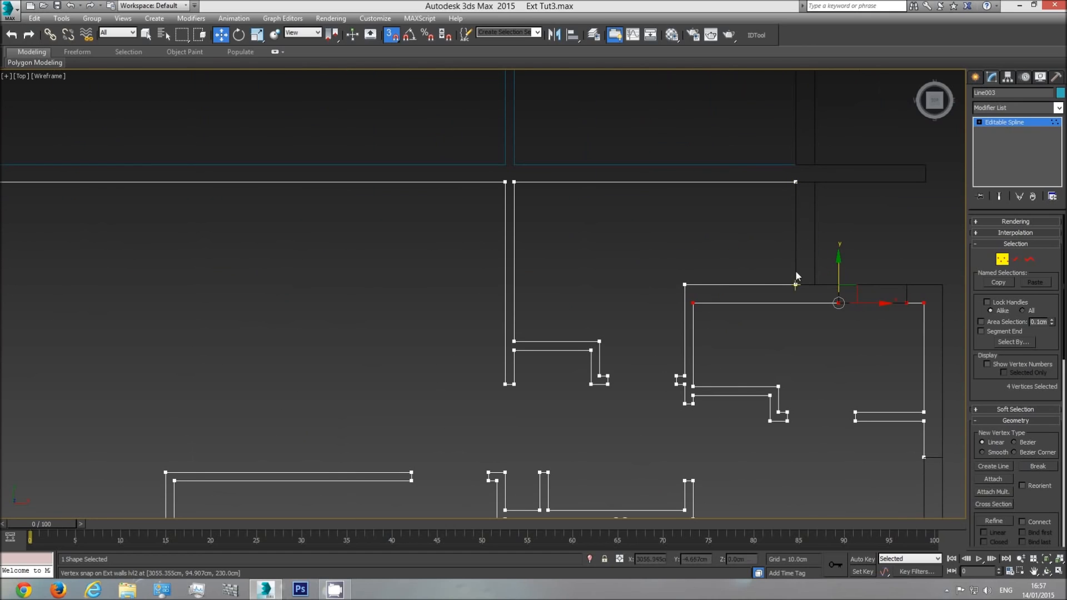
Step: Leave vertex editing of the lower outline and select the upper apartment's wall spline
{"action": "middle_click_drag", "start_coordinate": [795, 181], "coordinate": [758, 377]}
{"action": "middle_click_drag", "start_coordinate": [814, 297], "coordinate": [738, 354]}
{"action": "scroll", "coordinate": [747, 294], "scroll_direction": "up", "scroll_amount": 5}
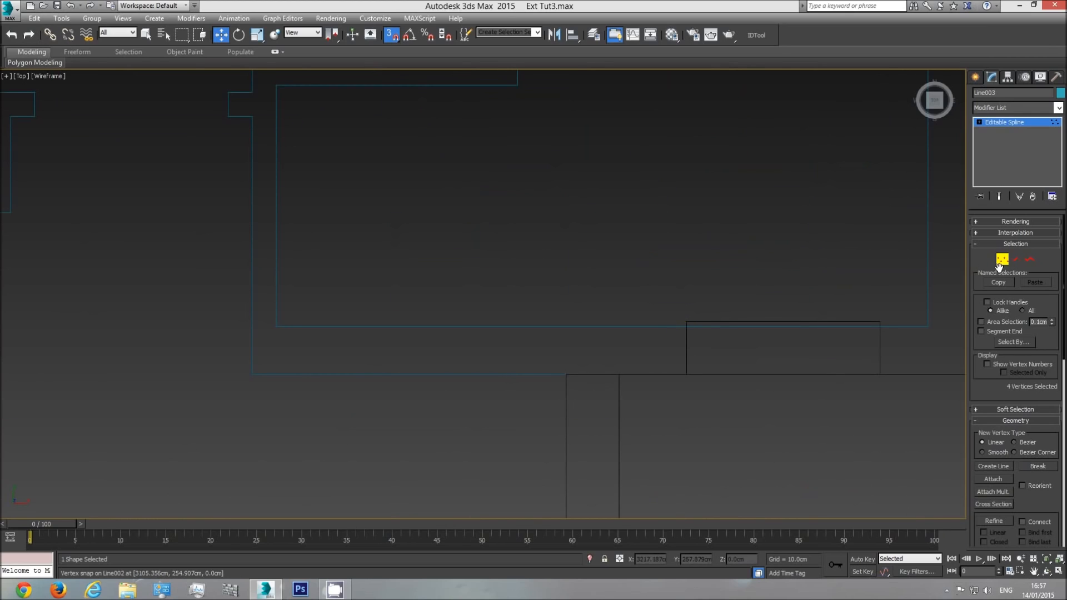
{"action": "key", "text": "1"}
{"action": "left_click", "coordinate": [618, 327]}
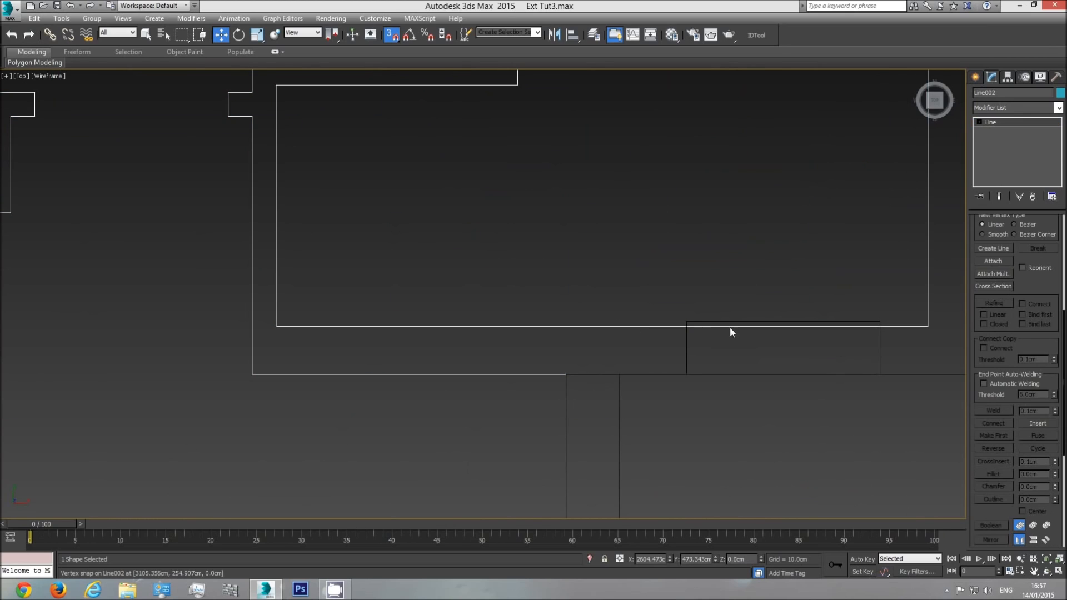
{"action": "scroll", "coordinate": [770, 391], "scroll_direction": "down", "scroll_amount": 5}
{"action": "middle_click_drag", "start_coordinate": [754, 410], "coordinate": [734, 313]}
{"action": "scroll", "coordinate": [733, 315], "scroll_direction": "down", "scroll_amount": 2}
{"action": "middle_click_drag", "start_coordinate": [697, 405], "coordinate": [678, 295]}
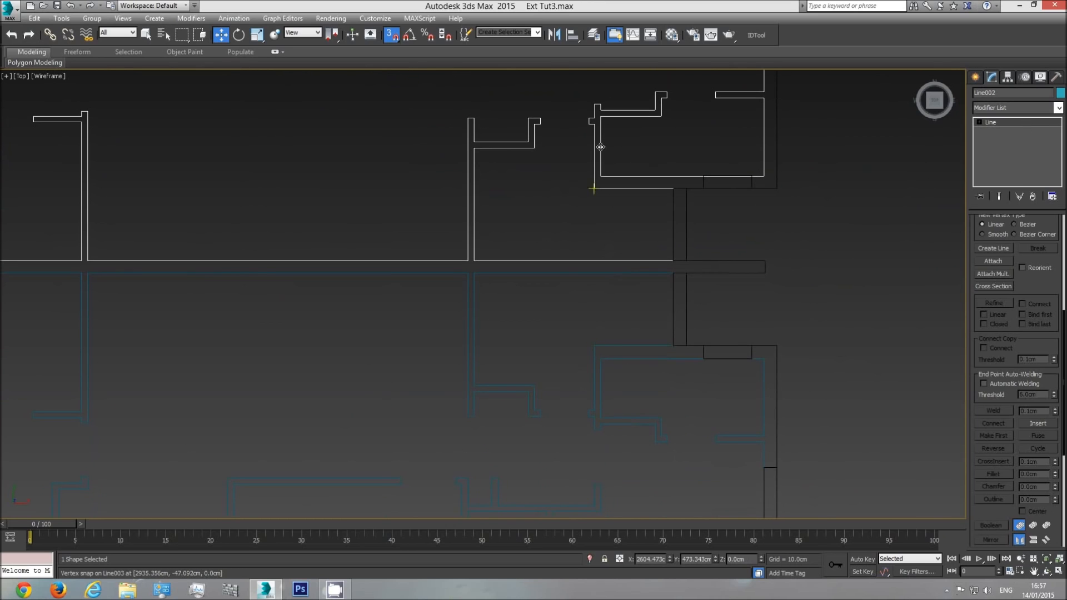
{"action": "middle_click_drag", "start_coordinate": [667, 151], "coordinate": [635, 319]}
Step: Snap the upper spline's four vertices along the small window wall beside the recess in Y to the window's inner corner
{"action": "scroll", "coordinate": [634, 319], "scroll_direction": "up", "scroll_amount": 3}
{"action": "scroll", "coordinate": [689, 363], "scroll_direction": "up", "scroll_amount": 3}
{"action": "left_click", "coordinate": [1021, 121]}
{"action": "scroll", "coordinate": [678, 327], "scroll_direction": "down", "scroll_amount": 2}
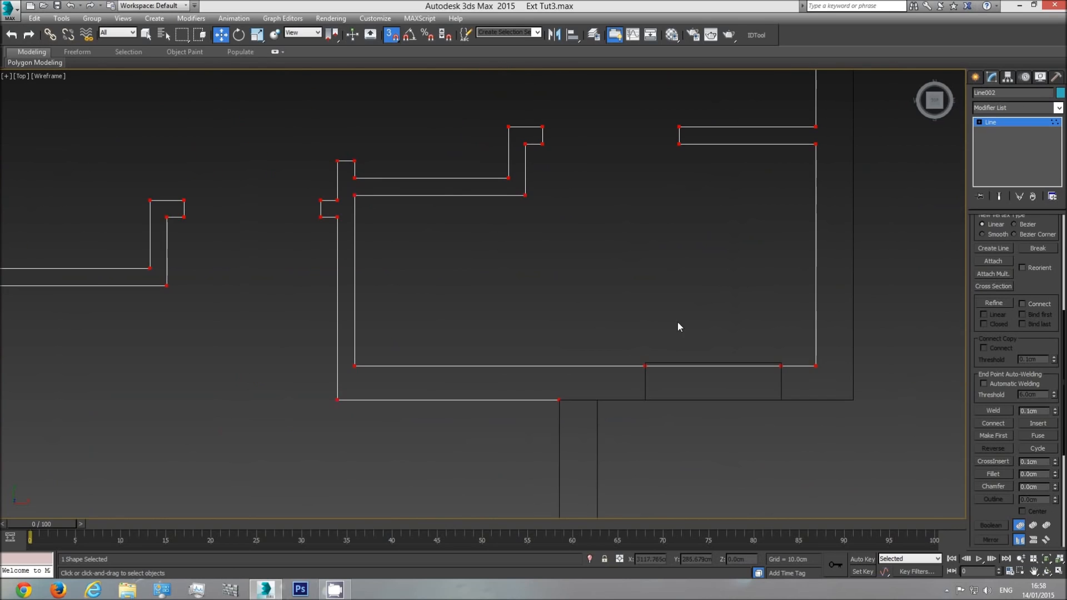
{"action": "left_click_drag", "start_coordinate": [388, 394], "coordinate": [345, 383]}
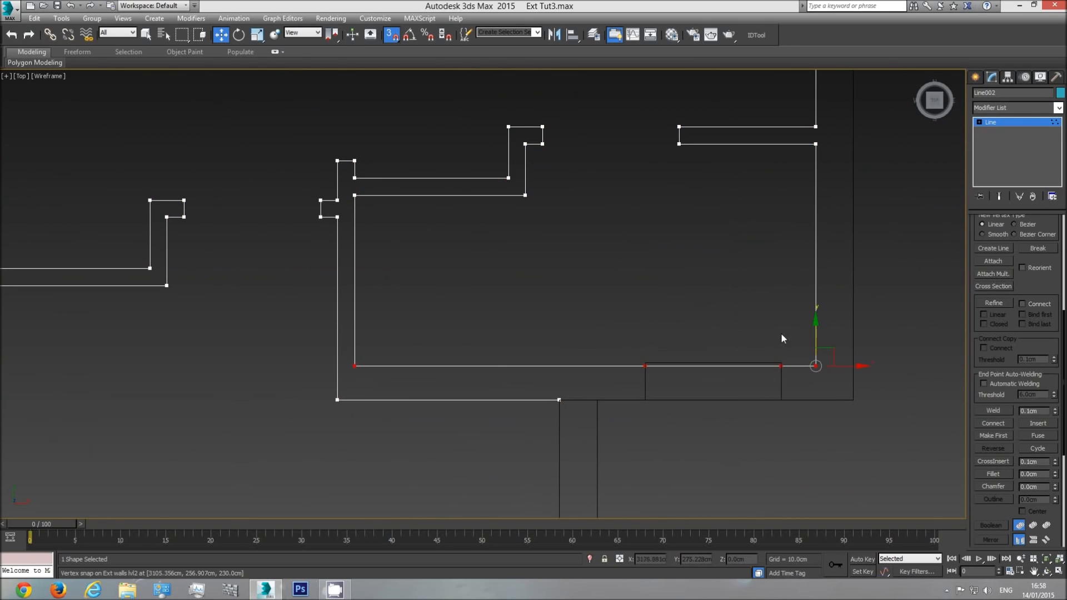
{"action": "left_click_drag", "start_coordinate": [817, 331], "coordinate": [777, 358]}
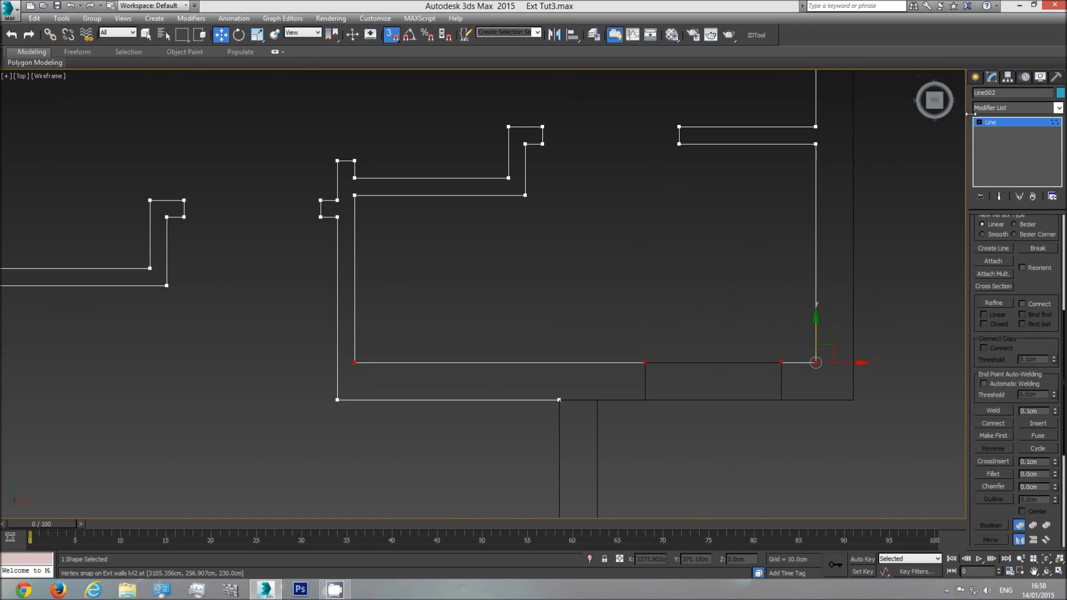
{"action": "left_click", "coordinate": [1003, 118]}
Step: Attach the lower apartment's wall spline to the upper one
{"action": "scroll", "coordinate": [737, 222], "scroll_direction": "down", "scroll_amount": 6}
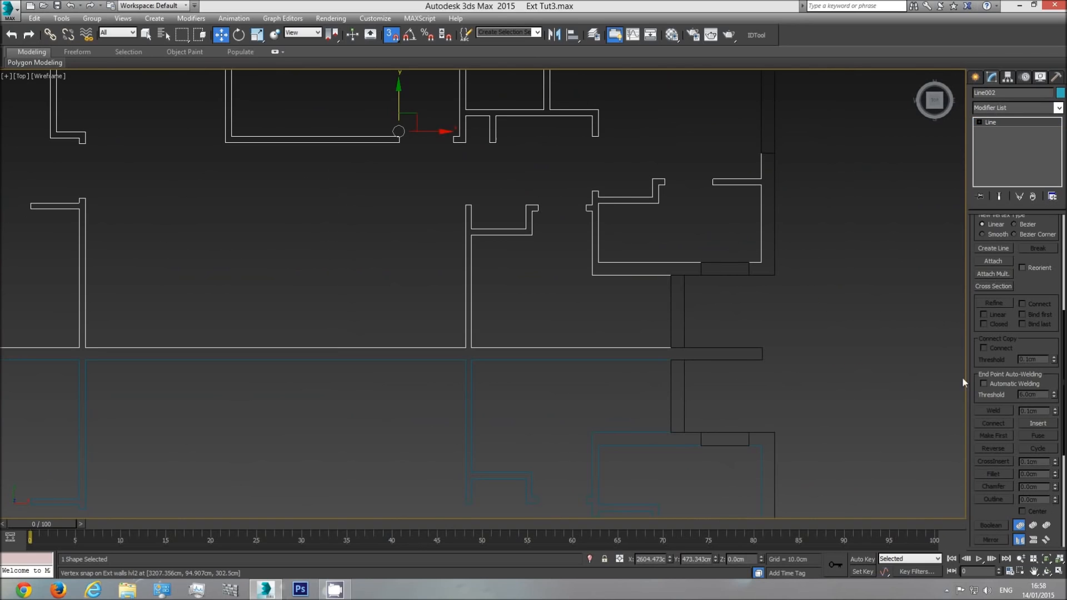
{"action": "left_click", "coordinate": [996, 262]}
{"action": "left_click", "coordinate": [472, 395]}
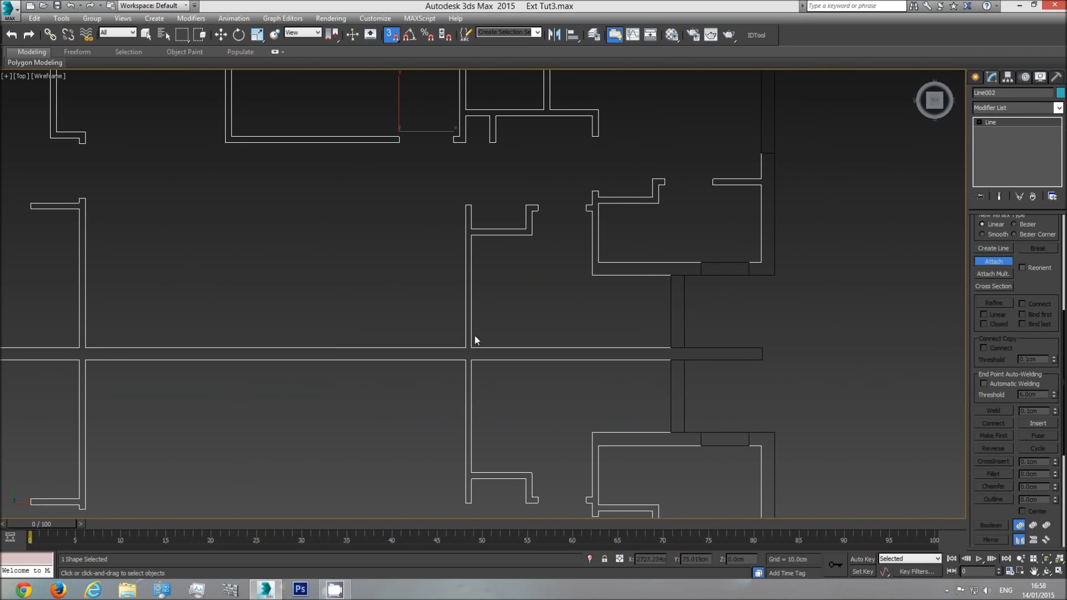
{"action": "right_click", "coordinate": [513, 313]}
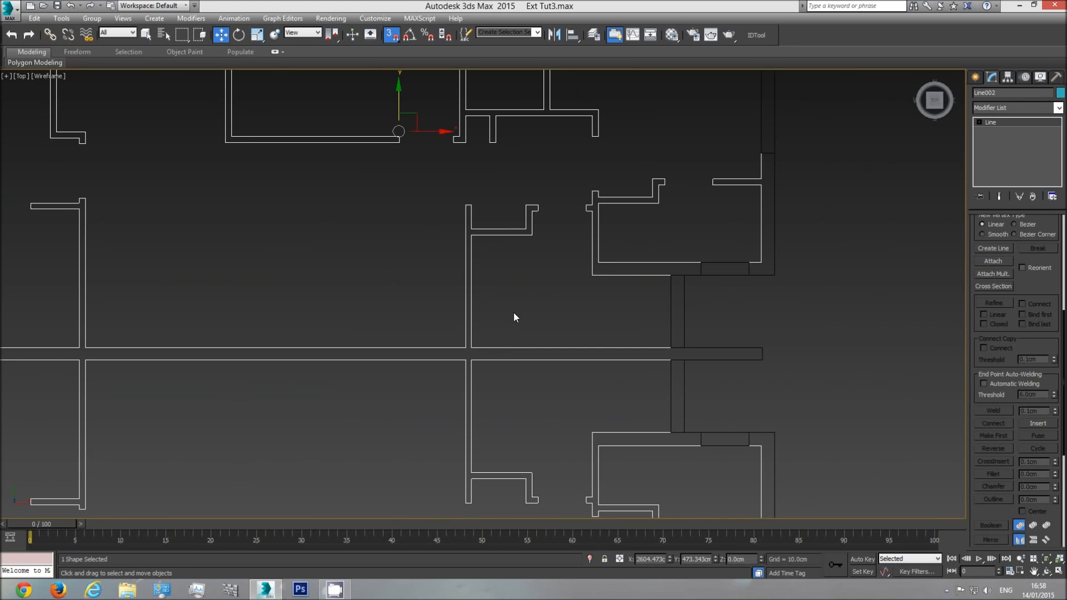
Step: Show the model in a shaded perspective view and convert the combined wall spline to an Editable Poly
{"action": "scroll", "coordinate": [528, 337], "scroll_direction": "down", "scroll_amount": 8}
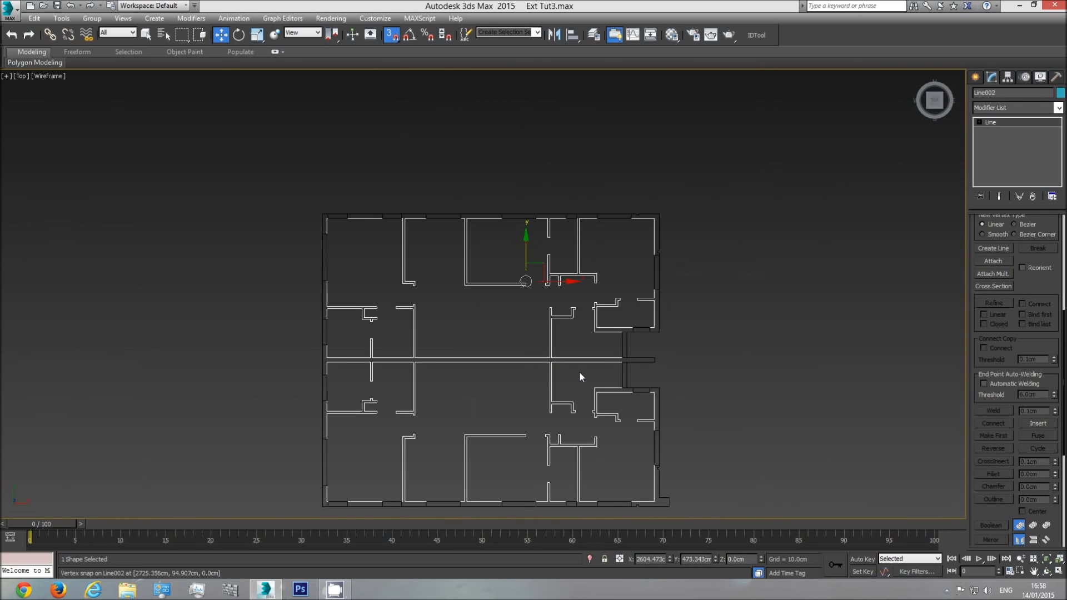
{"action": "key", "text": "p"}
{"action": "left_click", "coordinate": [1046, 571]}
{"action": "left_click_drag", "start_coordinate": [600, 376], "coordinate": [541, 348]}
{"action": "key", "text": "F3"}
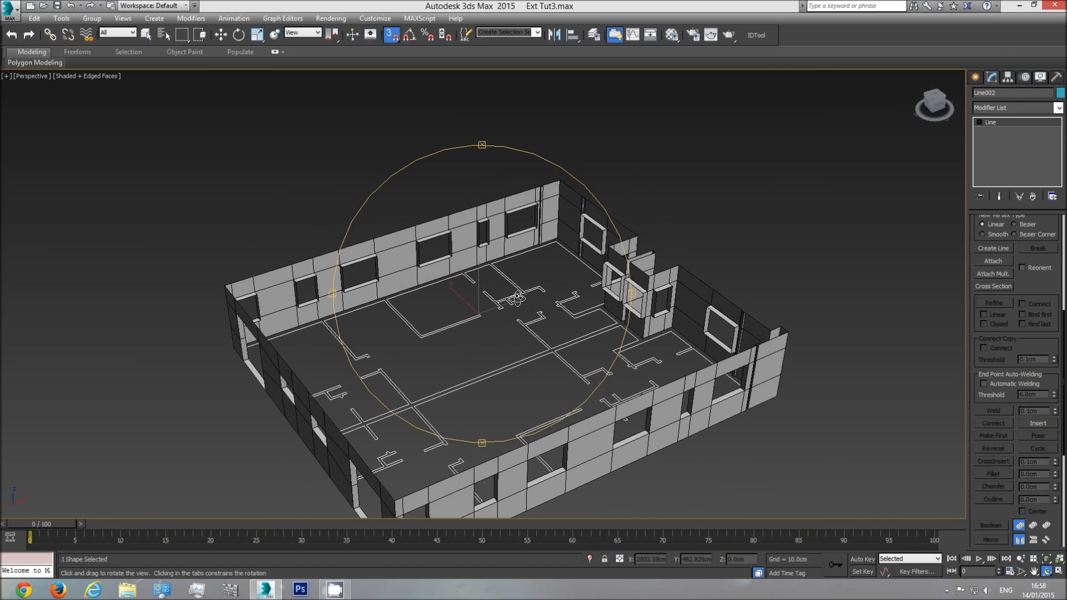
{"action": "right_click", "coordinate": [514, 281]}
{"action": "right_click", "coordinate": [514, 281]}
{"action": "mouse_move", "coordinate": [555, 395]}
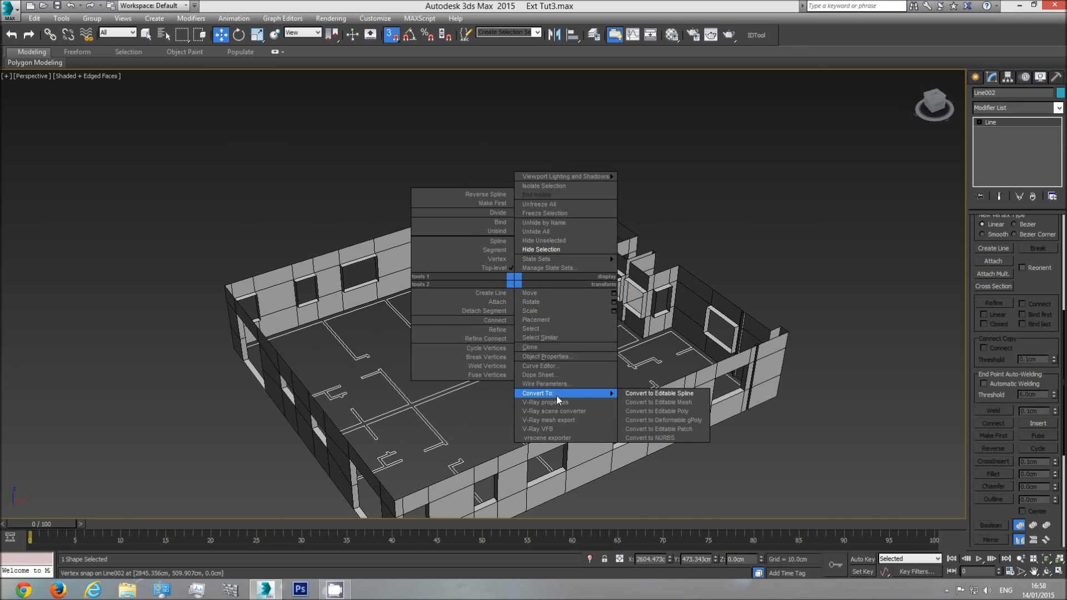
{"action": "left_click", "coordinate": [655, 408]}
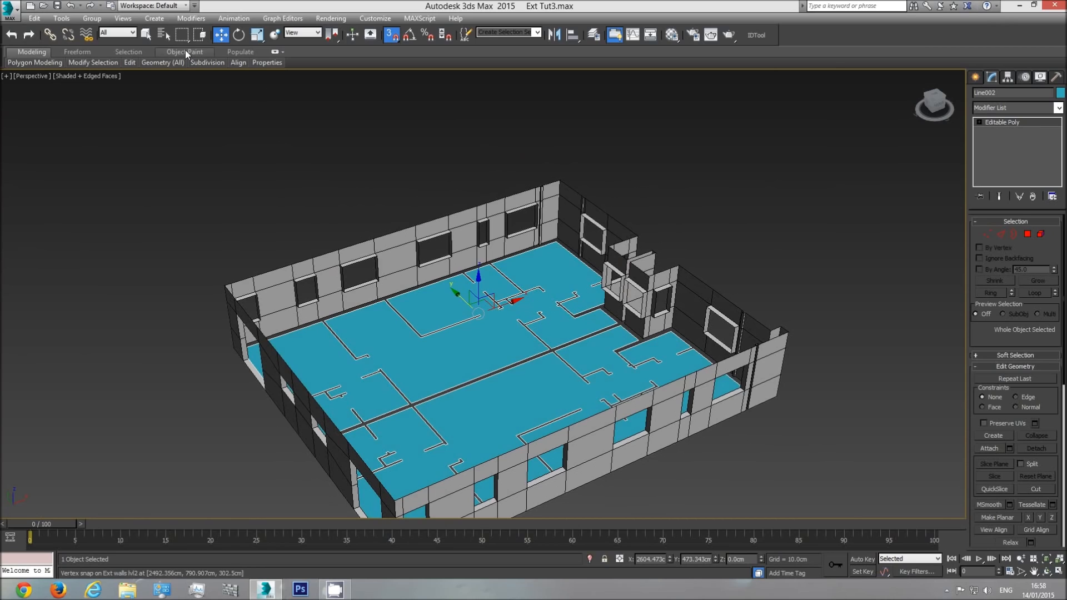
Step: Select all open borders of the interior wall poly in both apartments
{"action": "left_click", "coordinate": [147, 36]}
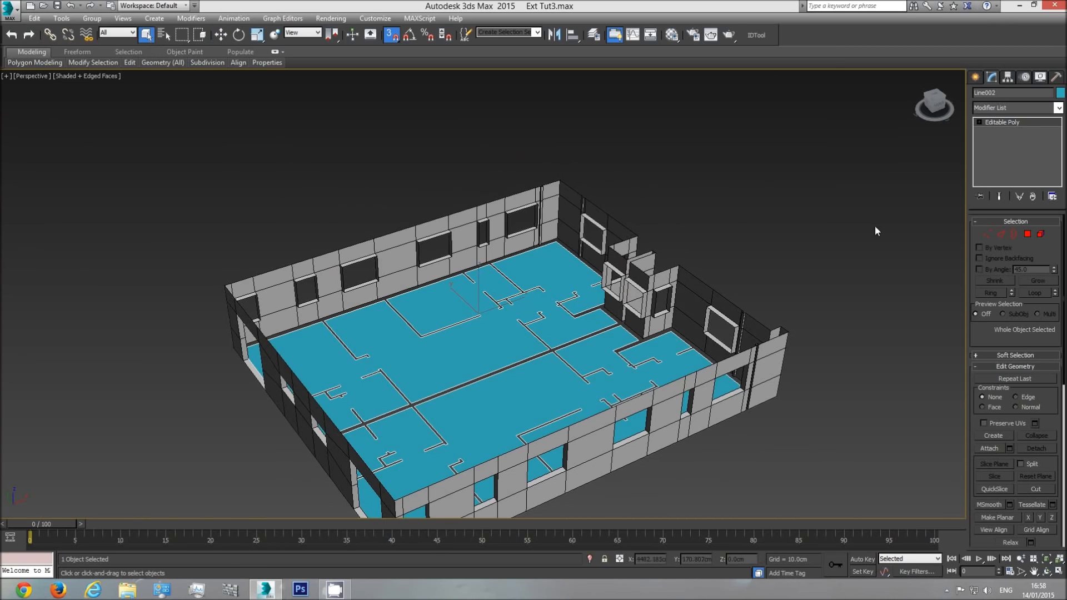
{"action": "left_click", "coordinate": [1013, 234]}
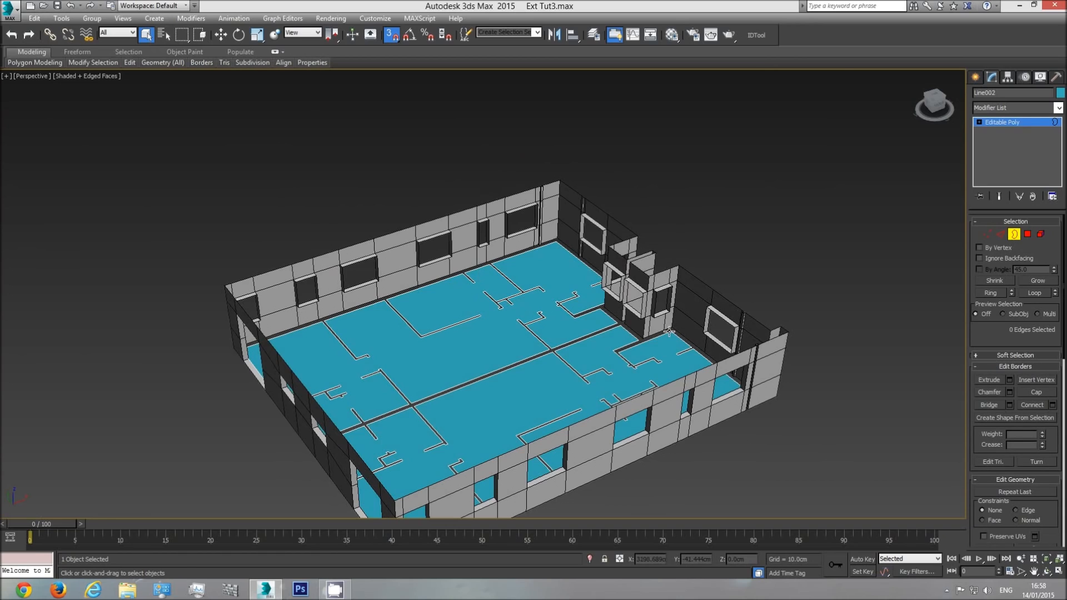
{"action": "key", "text": "ctrl+a"}
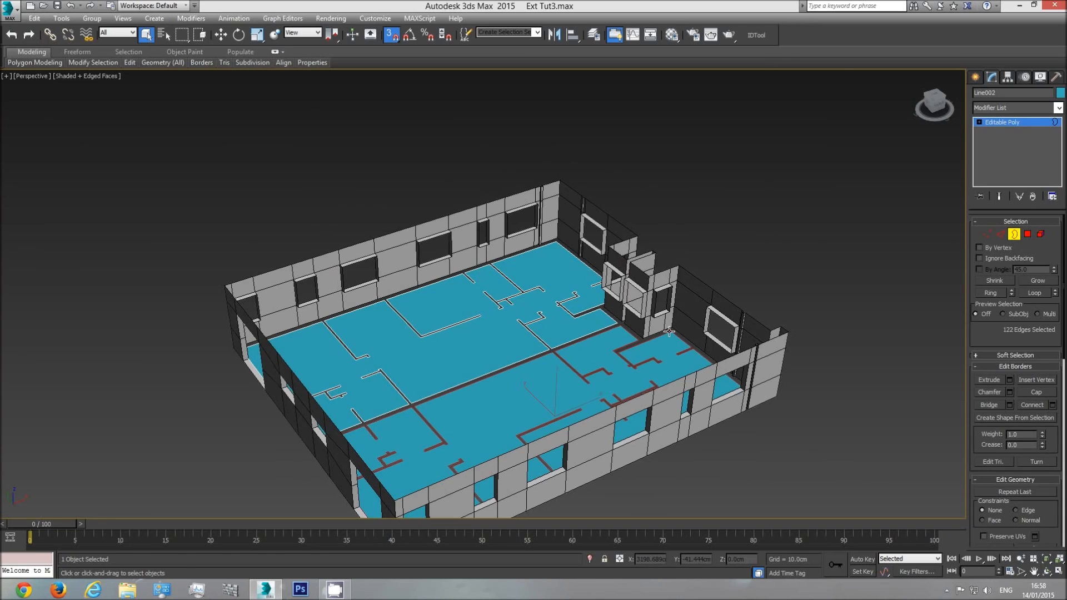
{"action": "left_click", "coordinate": [586, 336], "text": "ctrl"}
{"action": "middle_click_drag", "start_coordinate": [592, 336], "coordinate": [583, 290]}
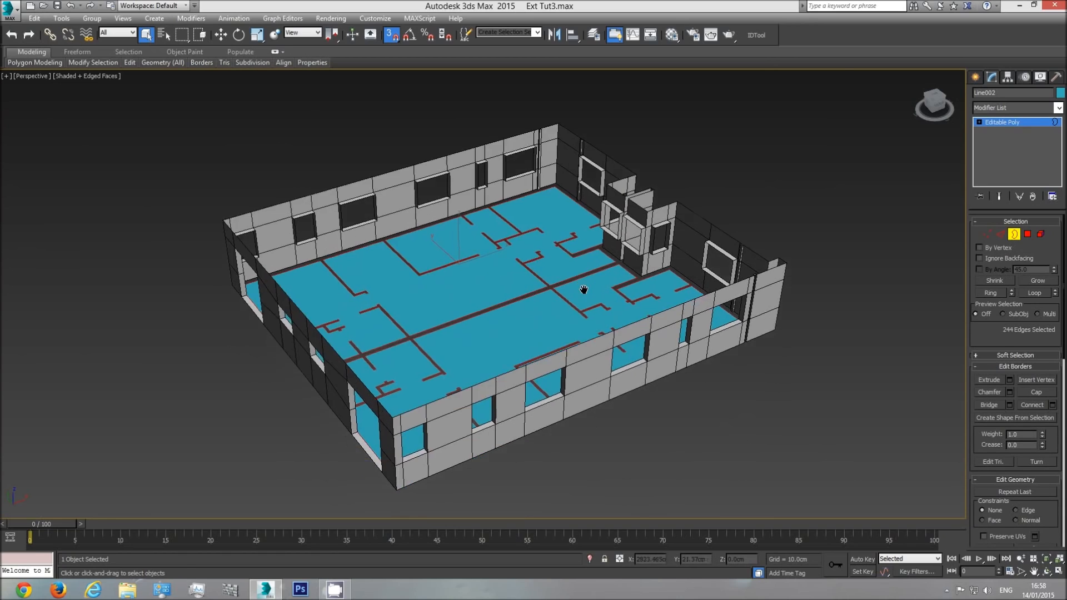
Step: Extrude copies of the selected borders upward in Z, snapping first to the window sill height and again to the window head height
{"action": "key", "text": "w"}
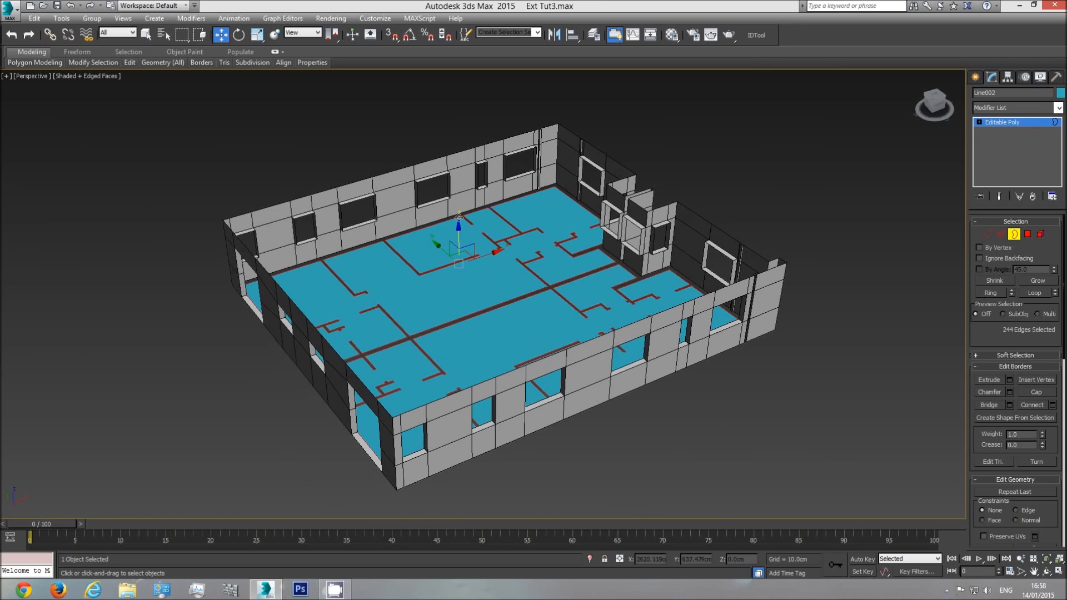
{"action": "left_click", "coordinate": [392, 39]}
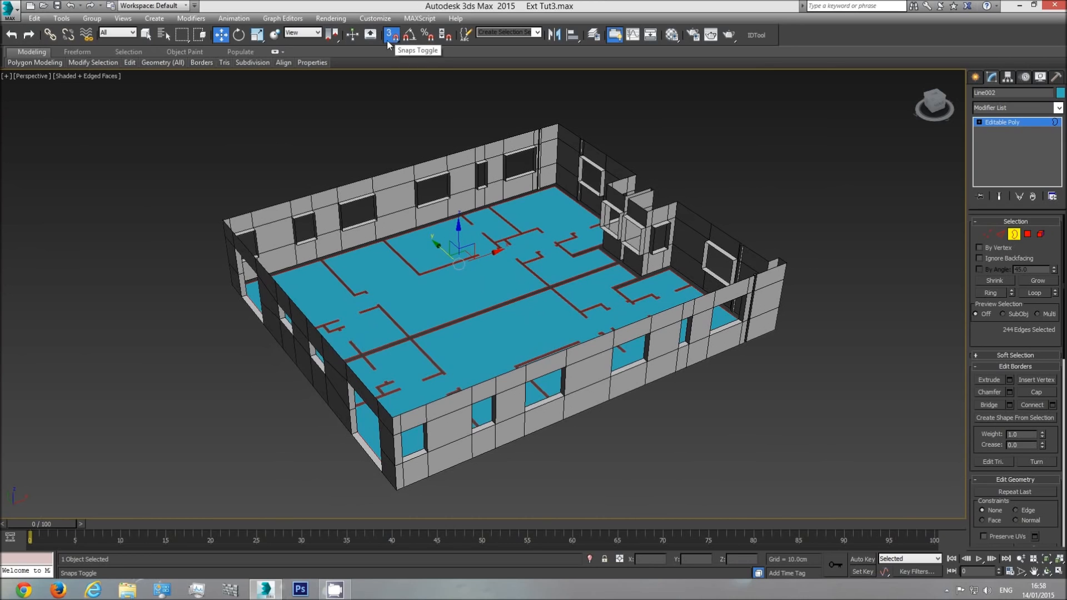
{"action": "scroll", "coordinate": [462, 218], "scroll_direction": "up", "scroll_amount": 5}
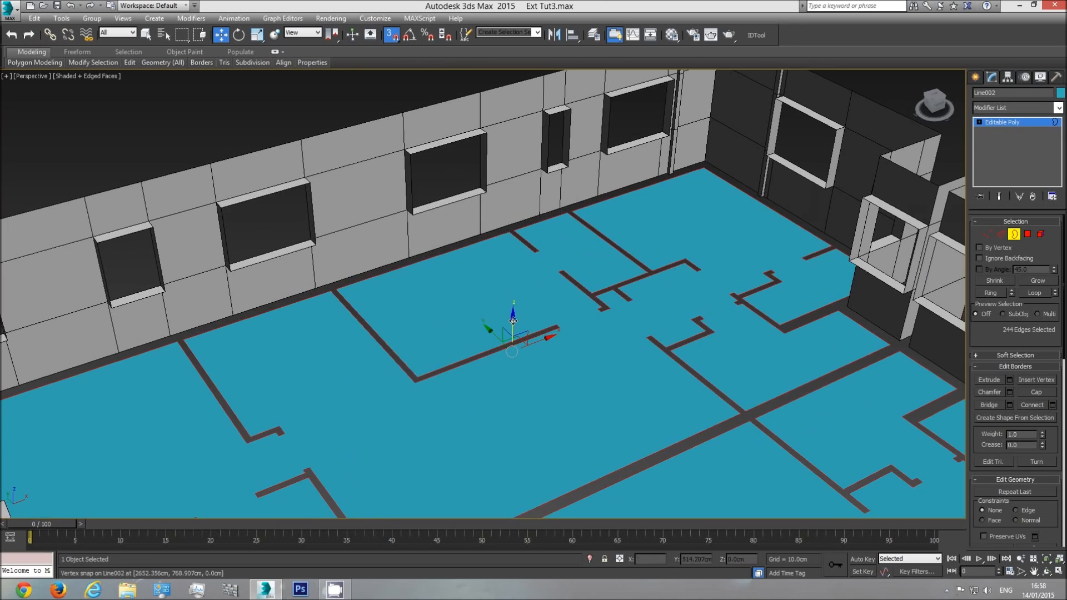
{"action": "left_click_drag", "start_coordinate": [513, 322], "coordinate": [492, 207], "text": "shift"}
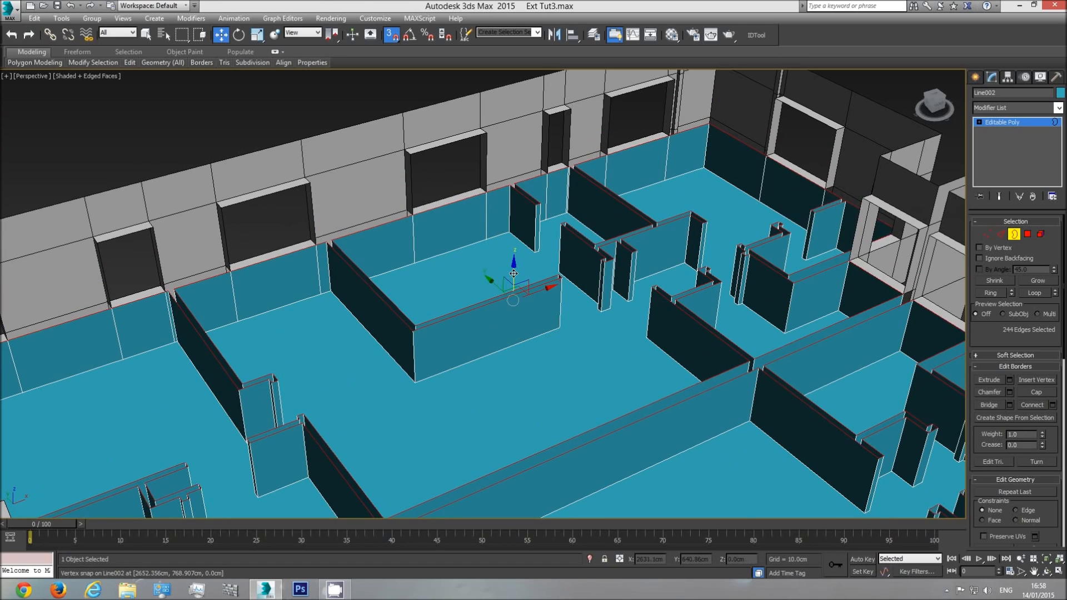
{"action": "left_click_drag", "start_coordinate": [513, 274], "coordinate": [488, 135], "text": "shift"}
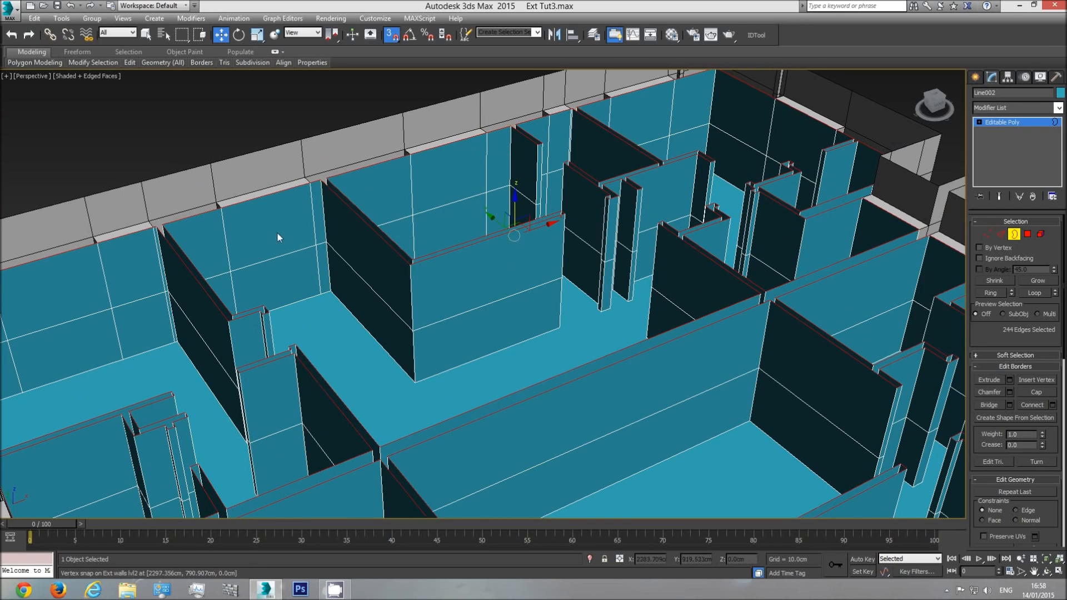
Step: Extrude the borders upward in Z once more, snapping to the top of the exterior walls
{"action": "scroll", "coordinate": [405, 363], "scroll_direction": "down", "scroll_amount": 6}
{"action": "scroll", "coordinate": [439, 290], "scroll_direction": "up", "scroll_amount": 2}
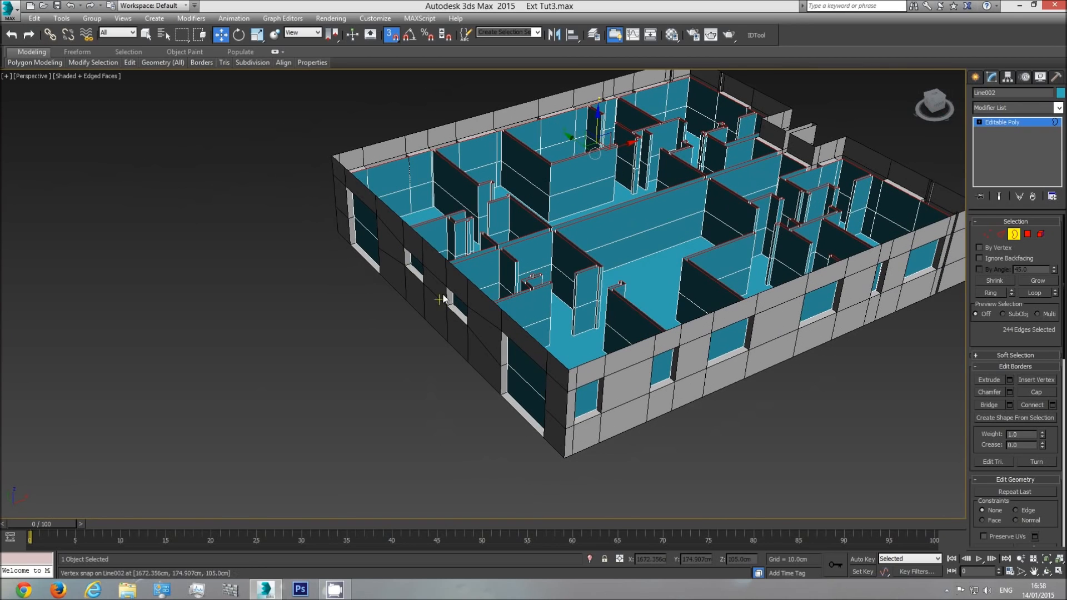
{"action": "middle_click_drag", "start_coordinate": [600, 142], "coordinate": [493, 257]}
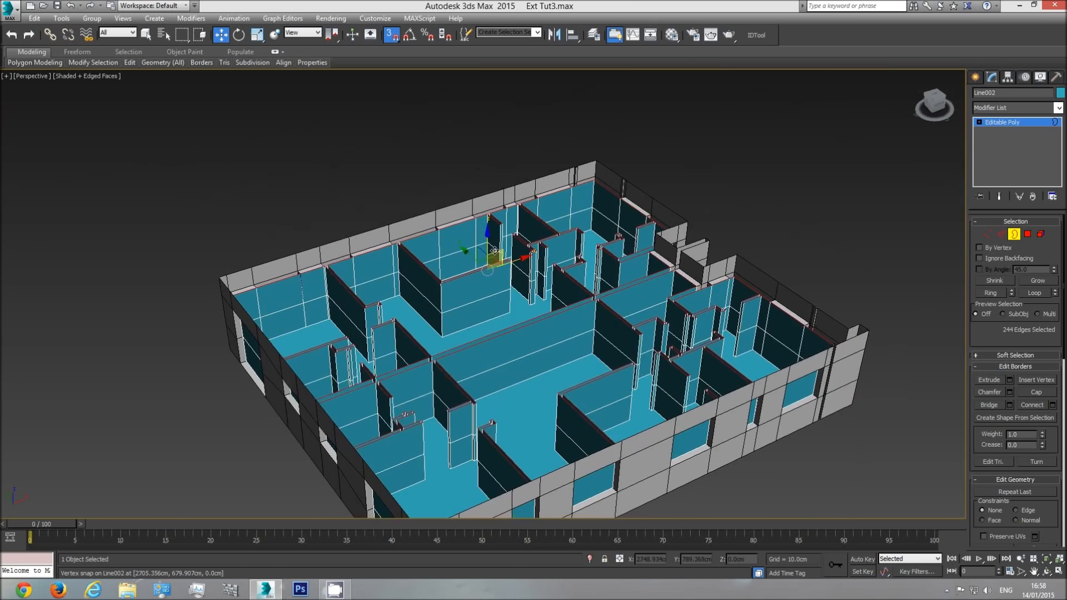
{"action": "scroll", "coordinate": [493, 256], "scroll_direction": "up", "scroll_amount": 4}
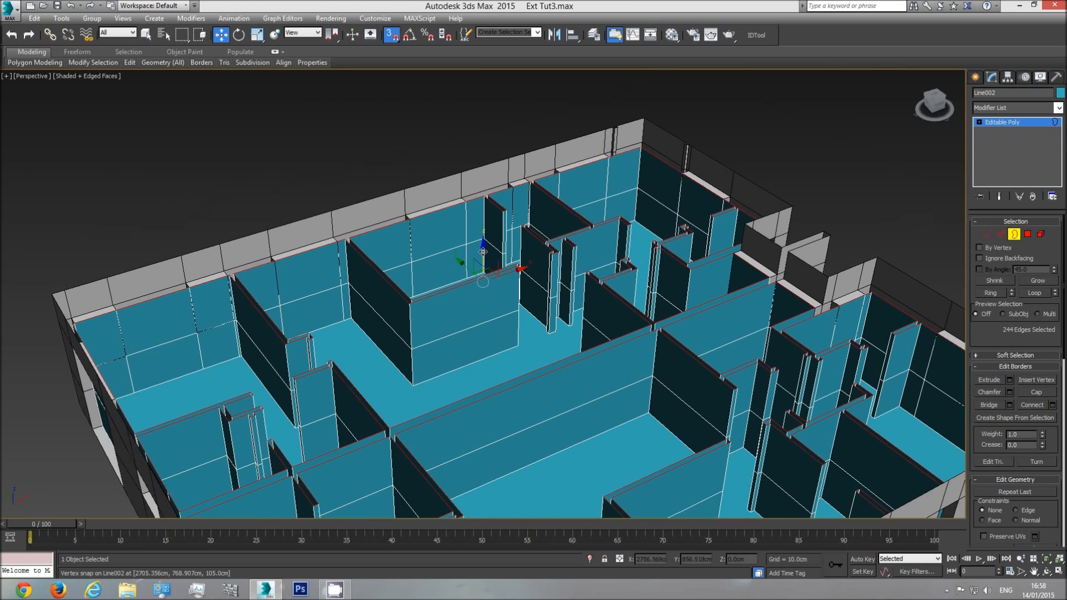
{"action": "left_click_drag", "start_coordinate": [483, 249], "coordinate": [508, 160], "text": "shift"}
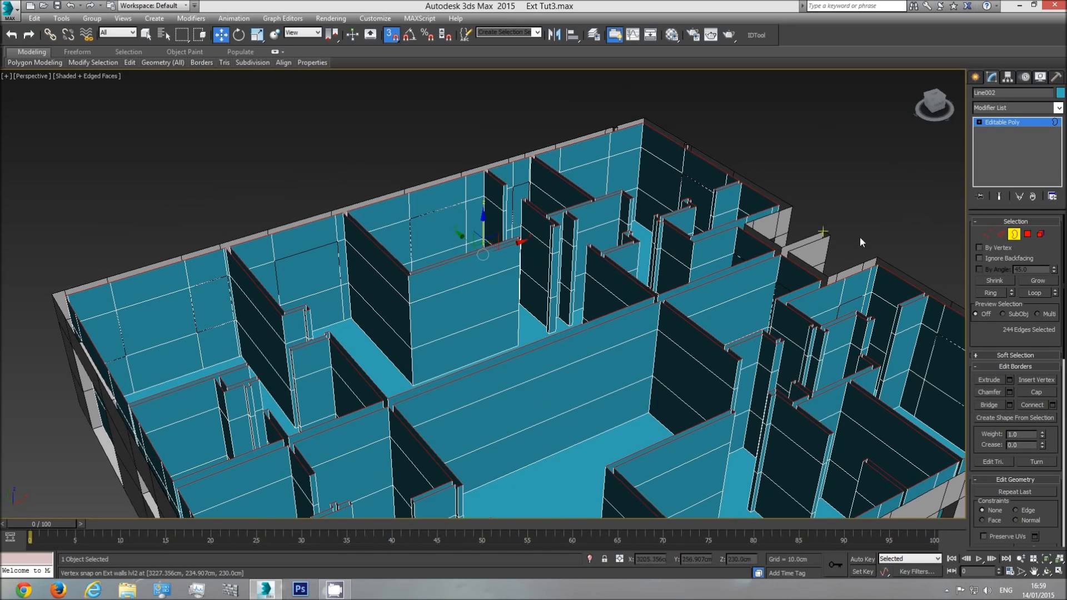
{"action": "middle_click_drag", "start_coordinate": [856, 279], "coordinate": [803, 151]}
{"action": "scroll", "coordinate": [783, 150], "scroll_direction": "down", "scroll_amount": 3}
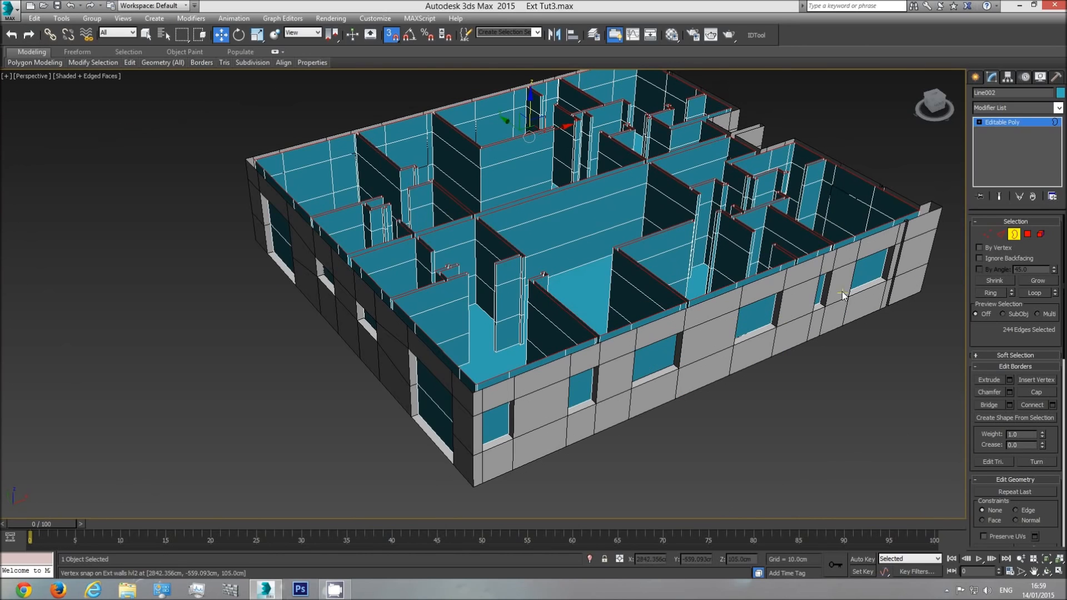
Step: Select the interior wall polygons behind the six window openings along the first long exterior wall
{"action": "left_click", "coordinate": [1027, 234]}
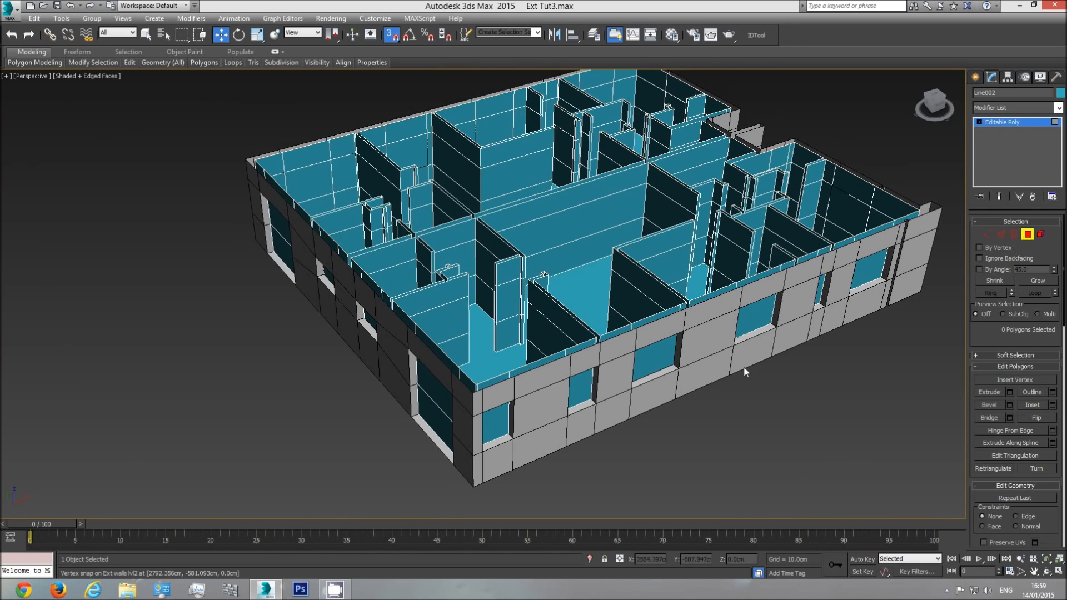
{"action": "left_click", "coordinate": [146, 35]}
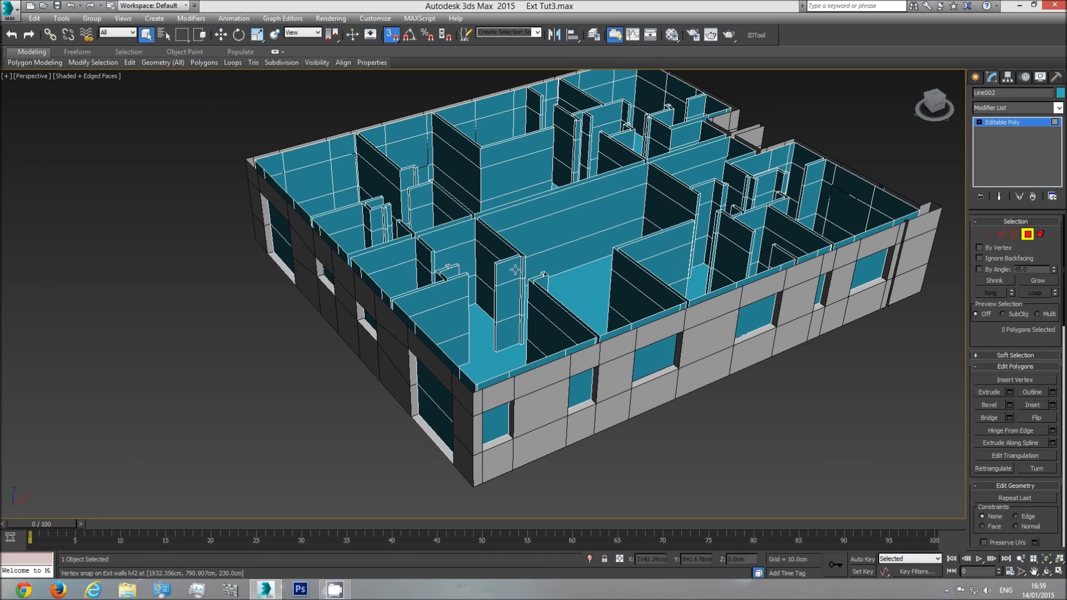
{"action": "middle_click_drag", "start_coordinate": [542, 329], "coordinate": [483, 271], "text": "alt"}
{"action": "left_click", "coordinate": [481, 273]}
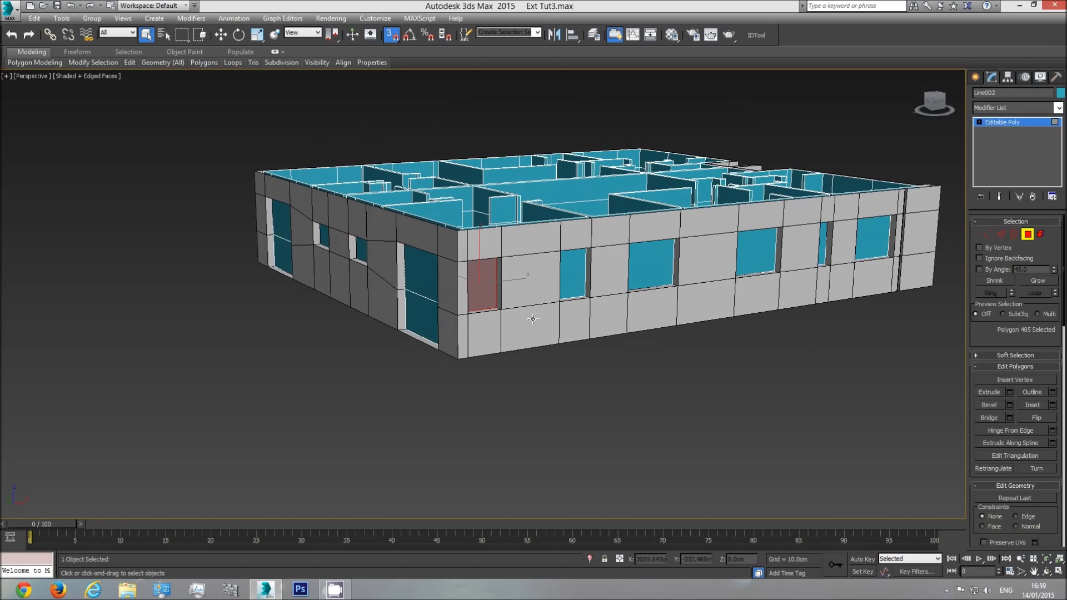
{"action": "left_click", "coordinate": [577, 276], "text": "ctrl"}
{"action": "left_click", "coordinate": [643, 264], "text": "ctrl"}
{"action": "left_click", "coordinate": [757, 251], "text": "ctrl"}
{"action": "left_click", "coordinate": [822, 247], "text": "ctrl"}
{"action": "left_click", "coordinate": [872, 238], "text": "ctrl"}
Step: Add the interior polygons behind the end wall's two tall openings and two small windows to the selection
{"action": "middle_click_drag", "start_coordinate": [452, 322], "coordinate": [555, 305], "text": "alt"}
{"action": "left_click", "coordinate": [525, 297], "text": "ctrl"}
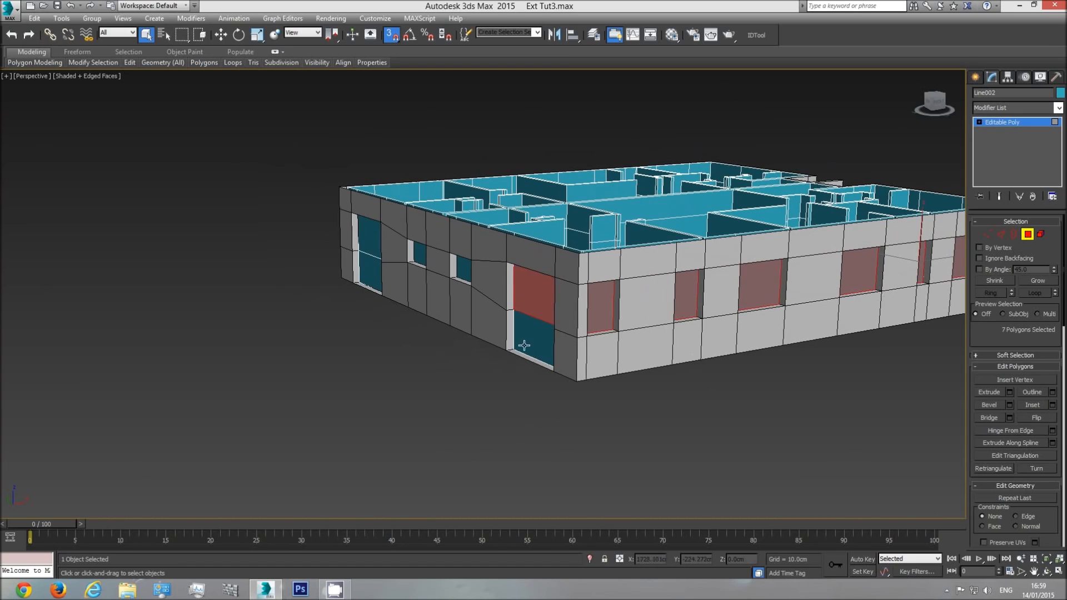
{"action": "left_click", "coordinate": [524, 344], "text": "ctrl"}
{"action": "left_click", "coordinate": [463, 265], "text": "ctrl"}
{"action": "left_click", "coordinate": [422, 255], "text": "ctrl"}
{"action": "left_click", "coordinate": [368, 245], "text": "ctrl"}
{"action": "left_click", "coordinate": [365, 270], "text": "ctrl"}
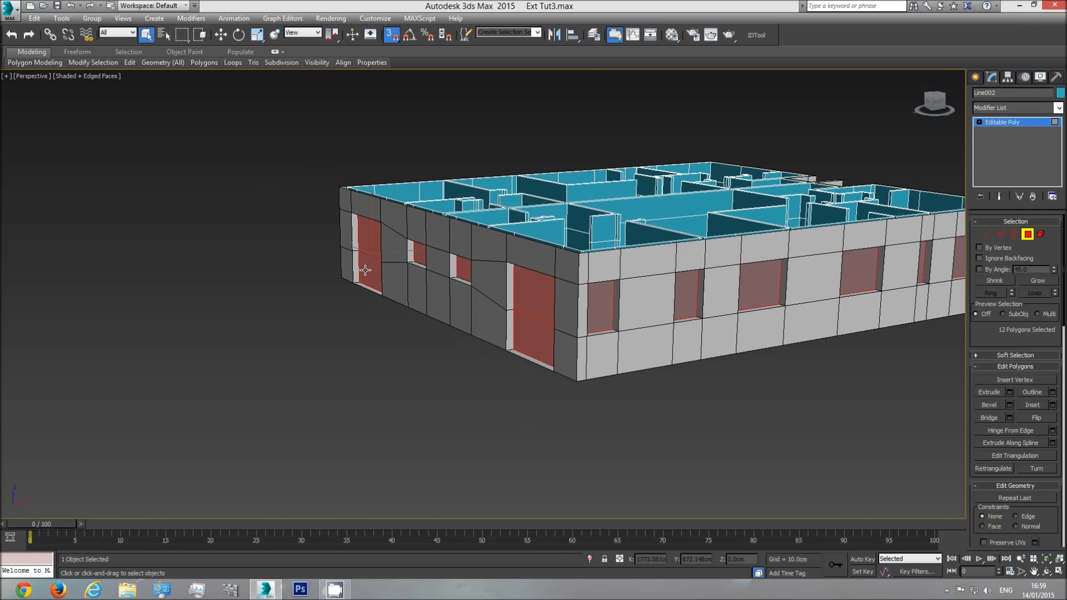
Step: Add the interior polygons behind the windows of the opposite end wall, including those in the recess, to the selection
{"action": "left_click", "coordinate": [1047, 573]}
{"action": "left_click_drag", "start_coordinate": [562, 311], "coordinate": [395, 312]}
{"action": "right_click", "coordinate": [476, 326]}
{"action": "left_click", "coordinate": [496, 327], "text": "ctrl"}
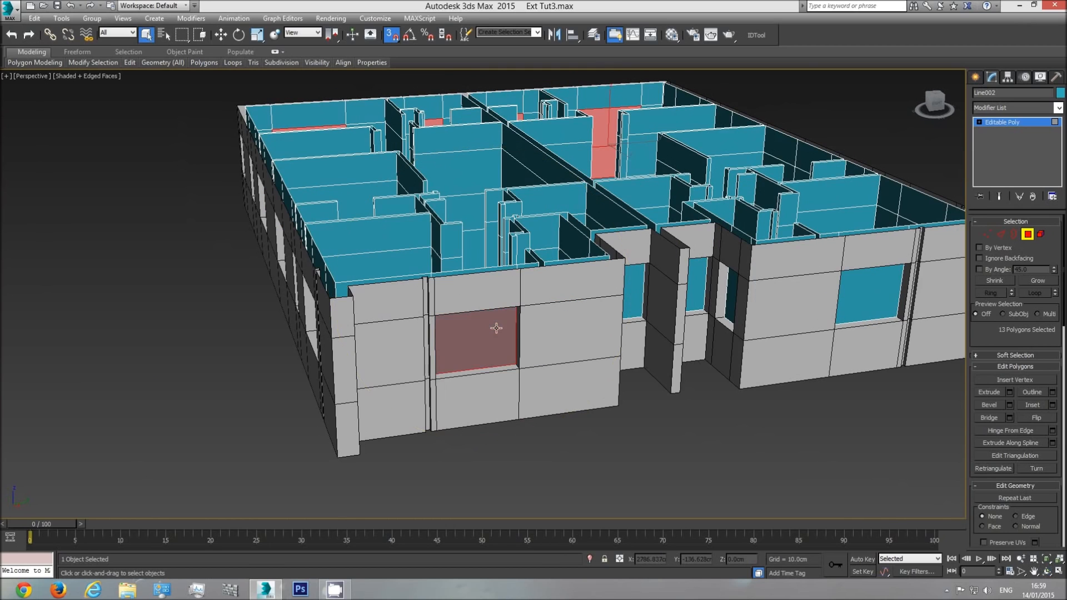
{"action": "left_click", "coordinate": [628, 294], "text": "ctrl"}
{"action": "left_click", "coordinate": [732, 295], "text": "ctrl"}
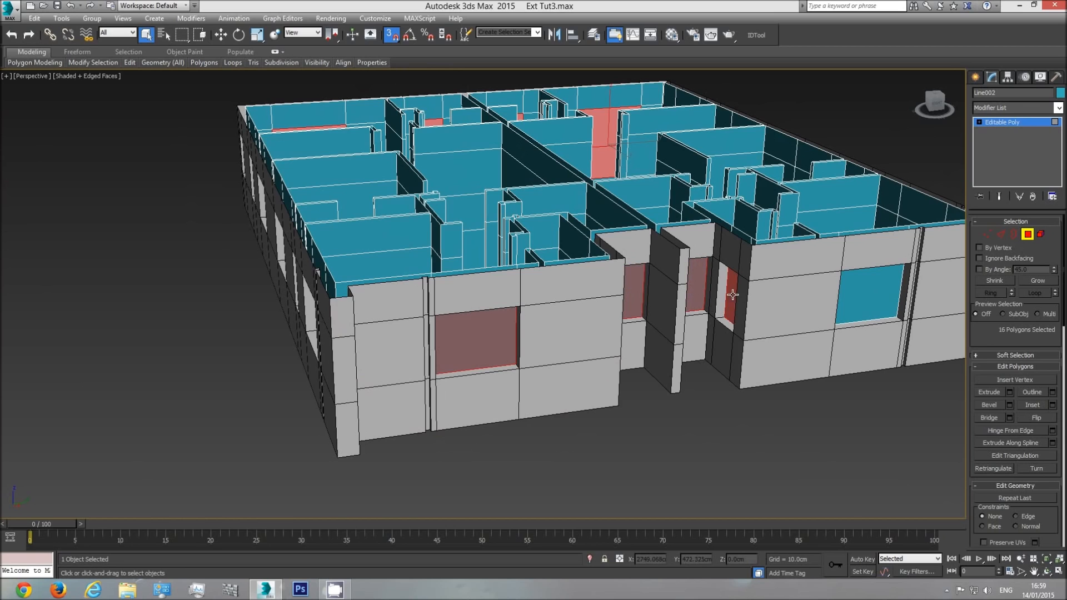
{"action": "left_click", "coordinate": [869, 296], "text": "ctrl"}
{"action": "middle_click_drag", "start_coordinate": [869, 296], "coordinate": [780, 316]}
{"action": "left_click", "coordinate": [1046, 573]}
{"action": "left_click_drag", "start_coordinate": [412, 278], "coordinate": [210, 328]}
{"action": "right_click", "coordinate": [210, 328]}
{"action": "left_click", "coordinate": [201, 327], "text": "ctrl"}
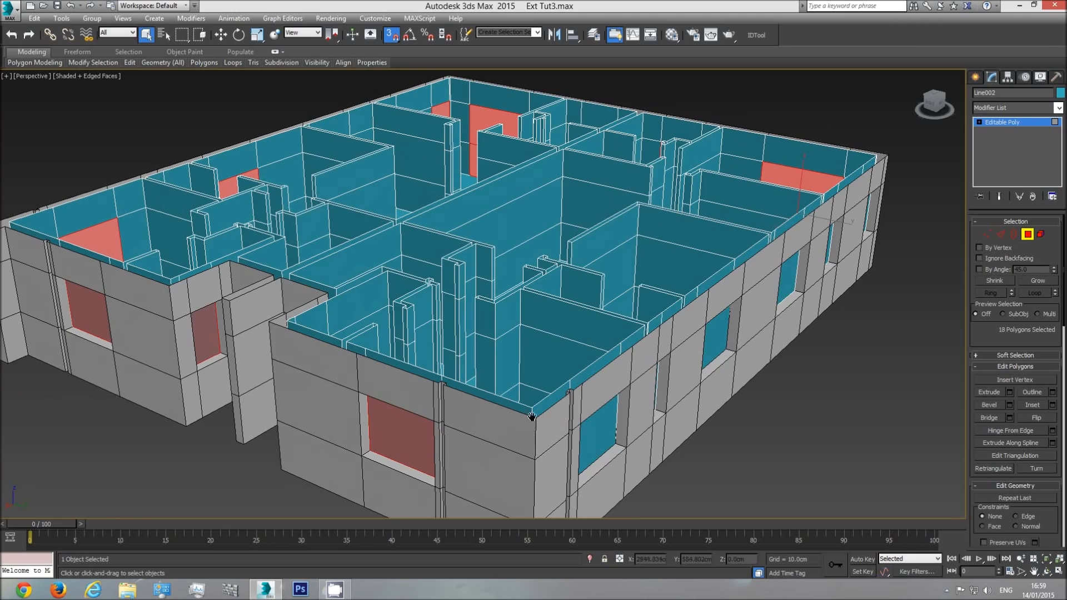
Step: Add the polygons behind the remaining long wall's windows to the selection and delete all selected polygons to open the interior walls
{"action": "middle_click_drag", "start_coordinate": [534, 434], "coordinate": [487, 357]}
{"action": "left_click", "coordinate": [559, 360], "text": "ctrl"}
{"action": "middle_click_drag", "start_coordinate": [621, 338], "coordinate": [383, 333]}
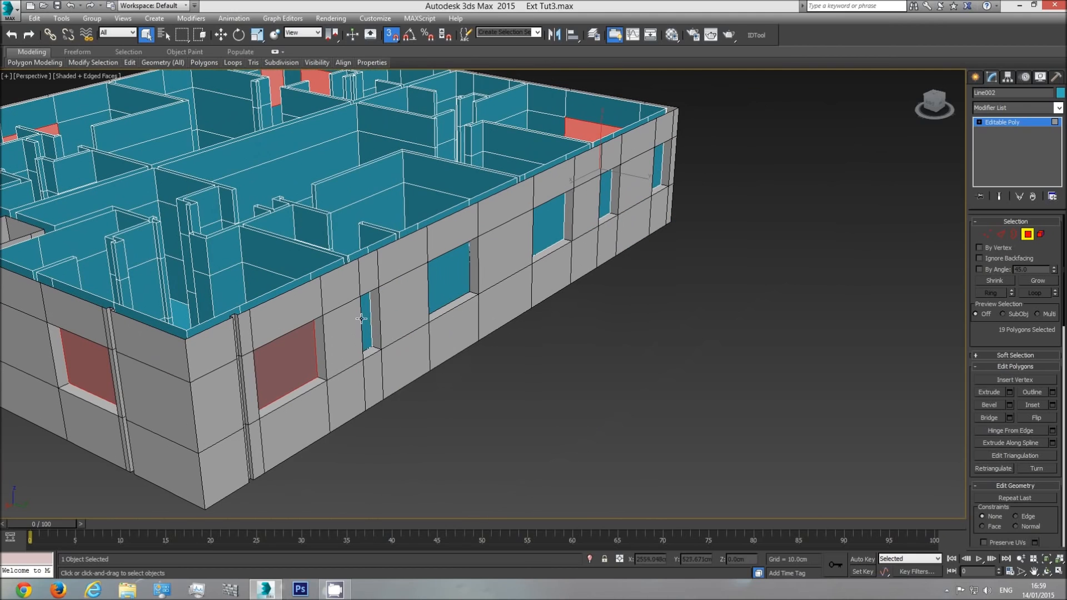
{"action": "left_click", "coordinate": [542, 233], "text": "ctrl"}
{"action": "left_click", "coordinate": [1045, 573]}
{"action": "left_click_drag", "start_coordinate": [439, 267], "coordinate": [452, 337]}
{"action": "right_click", "coordinate": [452, 337]}
{"action": "left_click", "coordinate": [444, 366], "text": "ctrl"}
{"action": "left_click", "coordinate": [580, 370], "text": "ctrl"}
{"action": "left_click", "coordinate": [1047, 572]}
{"action": "left_click_drag", "start_coordinate": [500, 356], "coordinate": [450, 299]}
{"action": "key", "text": "Delete"}
Step: Fit the interior opening of the end wall's first small window by snapping its upper edge to 205 cm and its lower edge to 135 cm
{"action": "scroll", "coordinate": [429, 229], "scroll_direction": "up", "scroll_amount": 3}
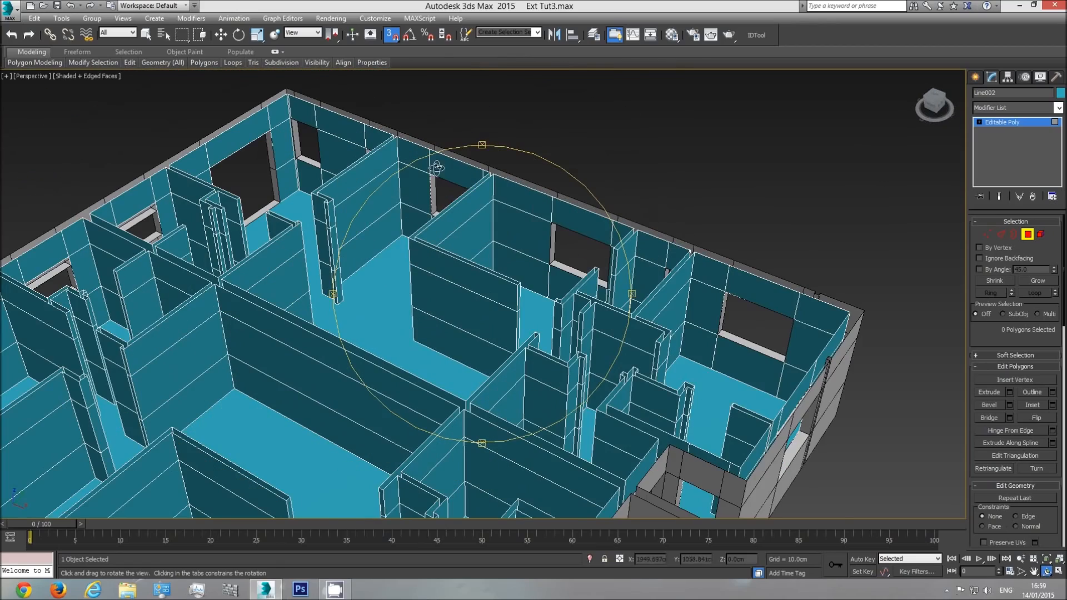
{"action": "left_click_drag", "start_coordinate": [415, 272], "coordinate": [186, 287]}
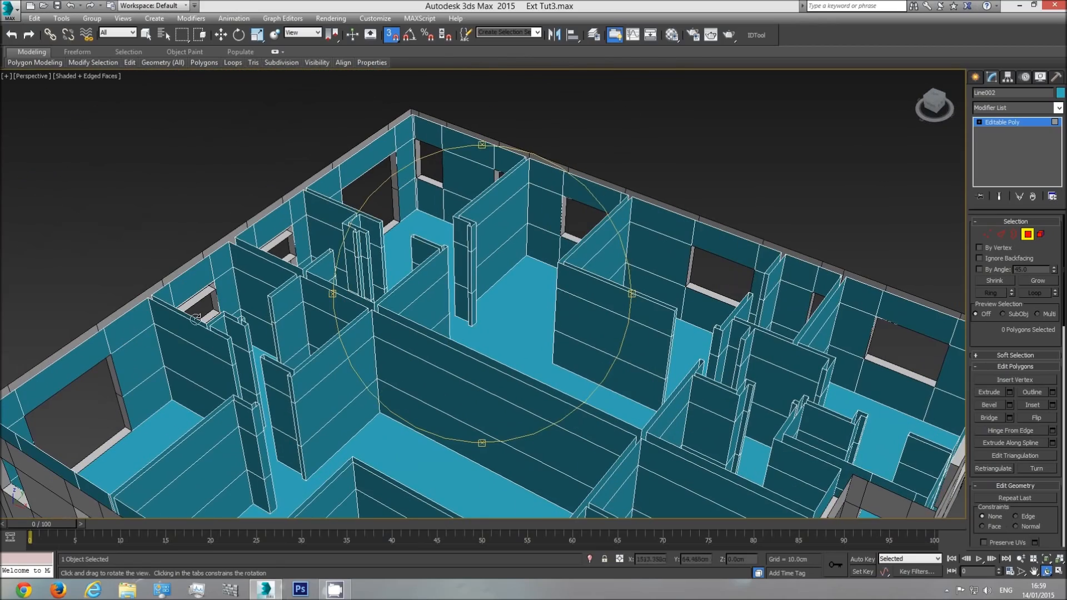
{"action": "left_click_drag", "start_coordinate": [500, 275], "coordinate": [428, 276]}
{"action": "scroll", "coordinate": [368, 257], "scroll_direction": "up", "scroll_amount": 3}
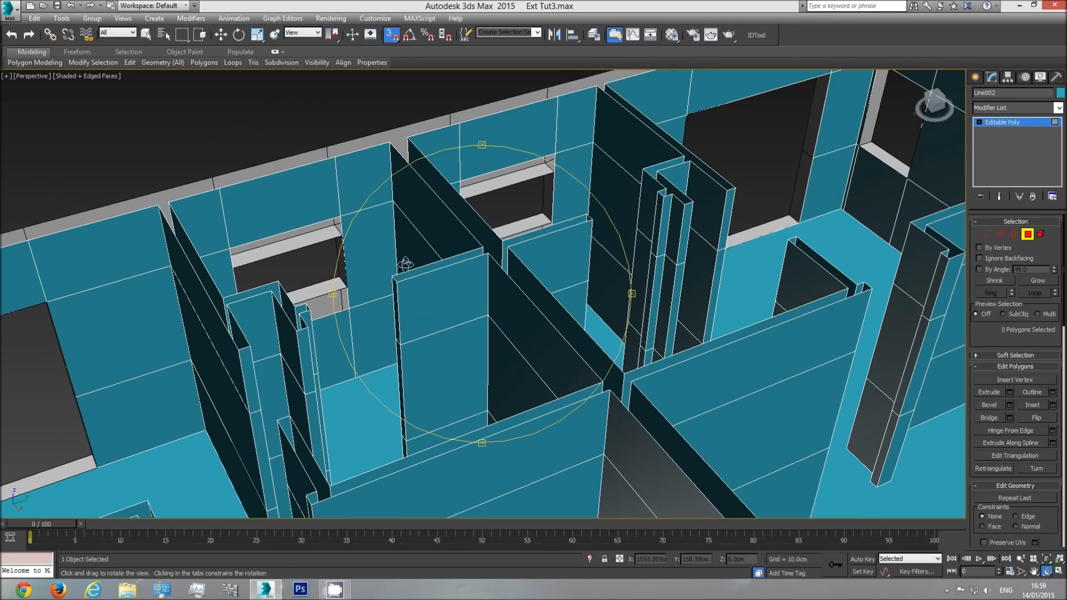
{"action": "left_click", "coordinate": [1001, 234]}
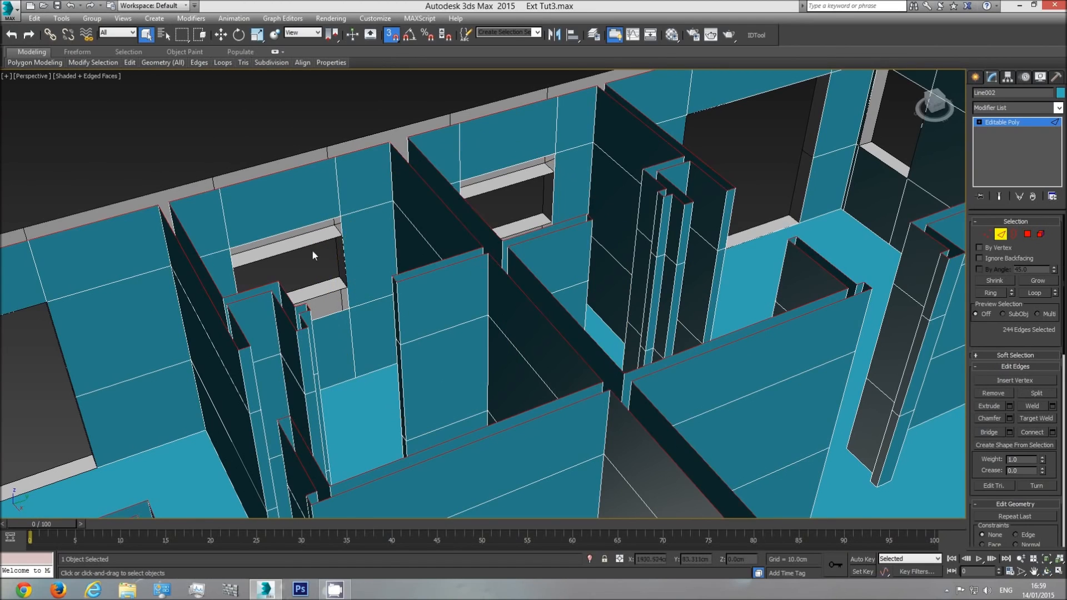
{"action": "left_click", "coordinate": [313, 225]}
{"action": "left_click", "coordinate": [221, 35]}
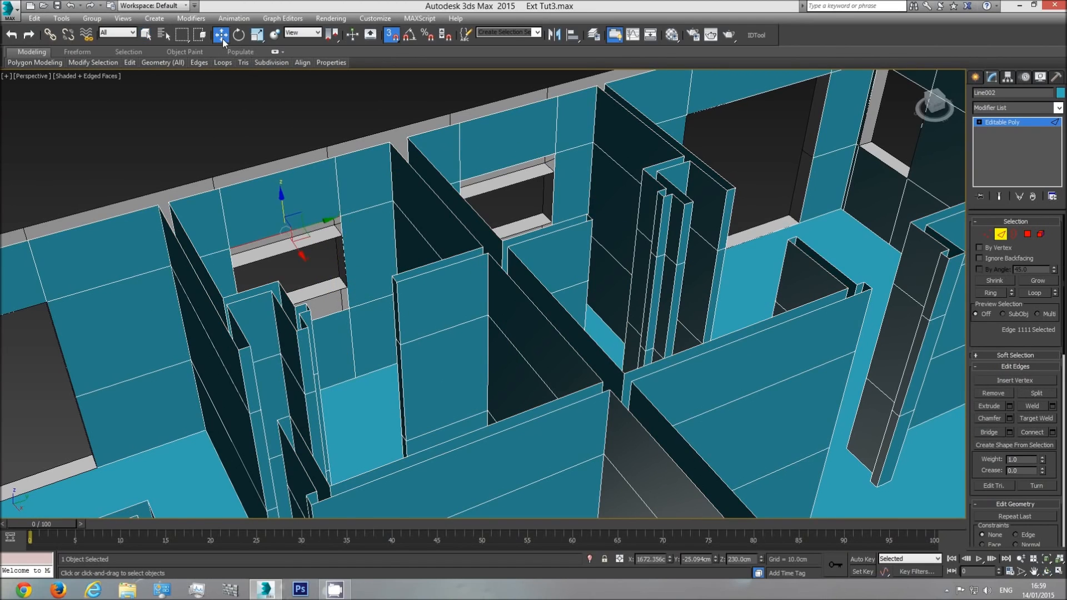
{"action": "left_click_drag", "start_coordinate": [281, 200], "coordinate": [340, 236]}
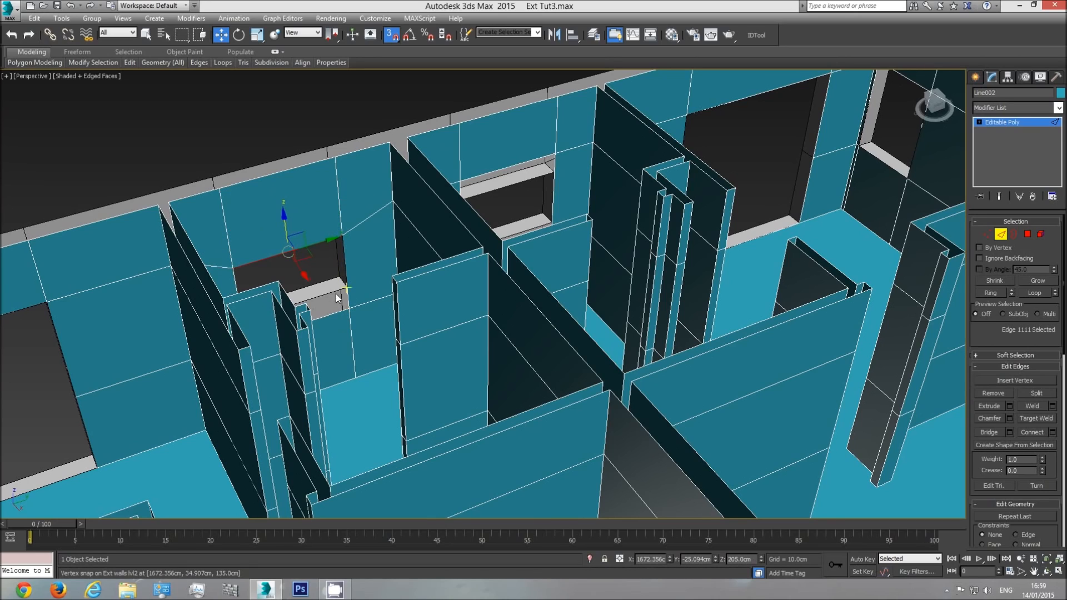
{"action": "left_click", "coordinate": [289, 301]}
{"action": "left_click_drag", "start_coordinate": [292, 299], "coordinate": [345, 289]}
Step: Snap the lower and upper edges of the second small window's interior opening to the exterior window's sill and head, then leave edge editing
{"action": "scroll", "coordinate": [441, 266], "scroll_direction": "up", "scroll_amount": 2}
{"action": "middle_click_drag", "start_coordinate": [518, 250], "coordinate": [445, 376]}
{"action": "left_click", "coordinate": [448, 362]}
{"action": "left_click_drag", "start_coordinate": [420, 346], "coordinate": [469, 248]}
{"action": "left_click", "coordinate": [456, 244]}
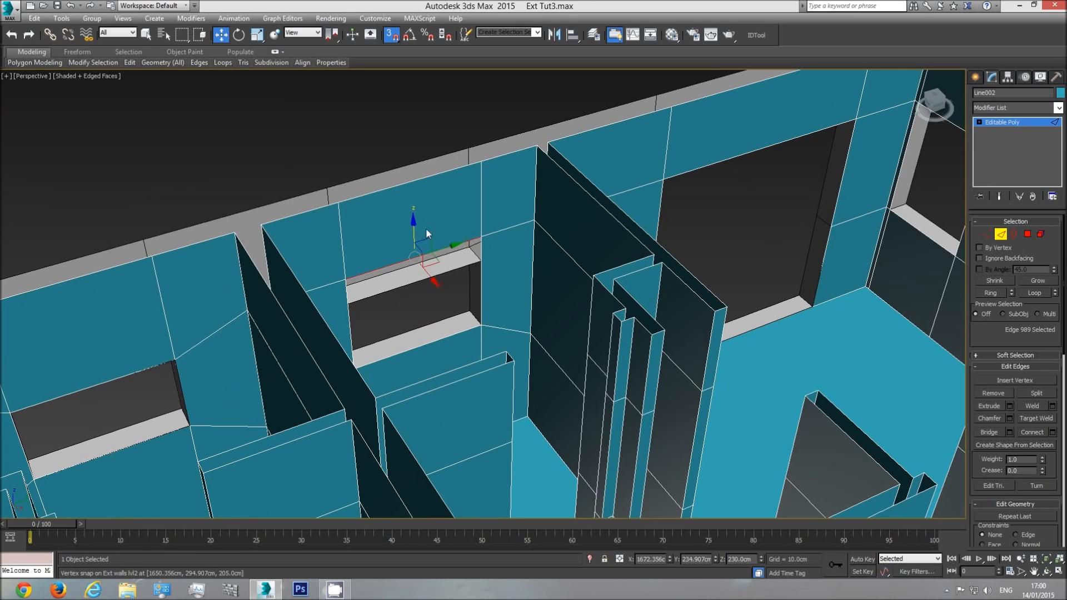
{"action": "left_click_drag", "start_coordinate": [412, 229], "coordinate": [480, 255]}
{"action": "left_click", "coordinate": [1003, 236]}
Step: Rename the interior wall object as Lvl2 Int
{"action": "middle_click_drag", "start_coordinate": [561, 272], "coordinate": [515, 156]}
{"action": "scroll", "coordinate": [550, 270], "scroll_direction": "down", "scroll_amount": 6}
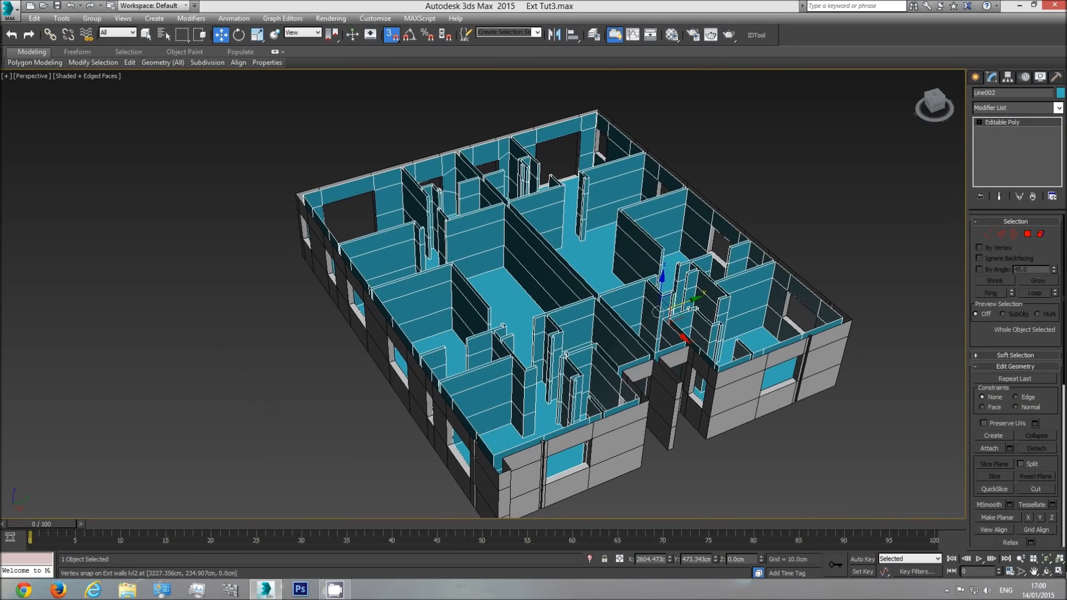
{"action": "left_click", "coordinate": [1046, 571]}
{"action": "left_click_drag", "start_coordinate": [472, 371], "coordinate": [583, 352]}
{"action": "middle_click_drag", "start_coordinate": [539, 319], "coordinate": [447, 308]}
{"action": "left_click_drag", "start_coordinate": [465, 335], "coordinate": [477, 337]}
{"action": "middle_click_drag", "start_coordinate": [477, 337], "coordinate": [434, 340]}
{"action": "left_click_drag", "start_coordinate": [434, 340], "coordinate": [468, 338]}
{"action": "right_click", "coordinate": [469, 338]}
{"action": "left_click", "coordinate": [1019, 92]}
{"action": "type", "text": "Lvl2 Int"}
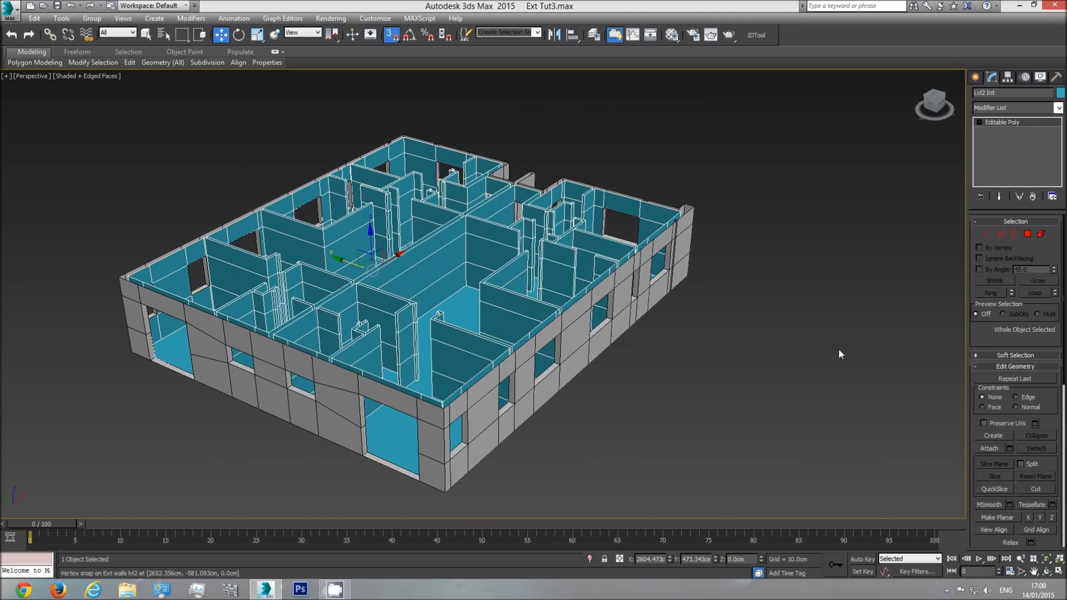
Step: Select the exterior walls object and all of its polygons
{"action": "left_click", "coordinate": [541, 396]}
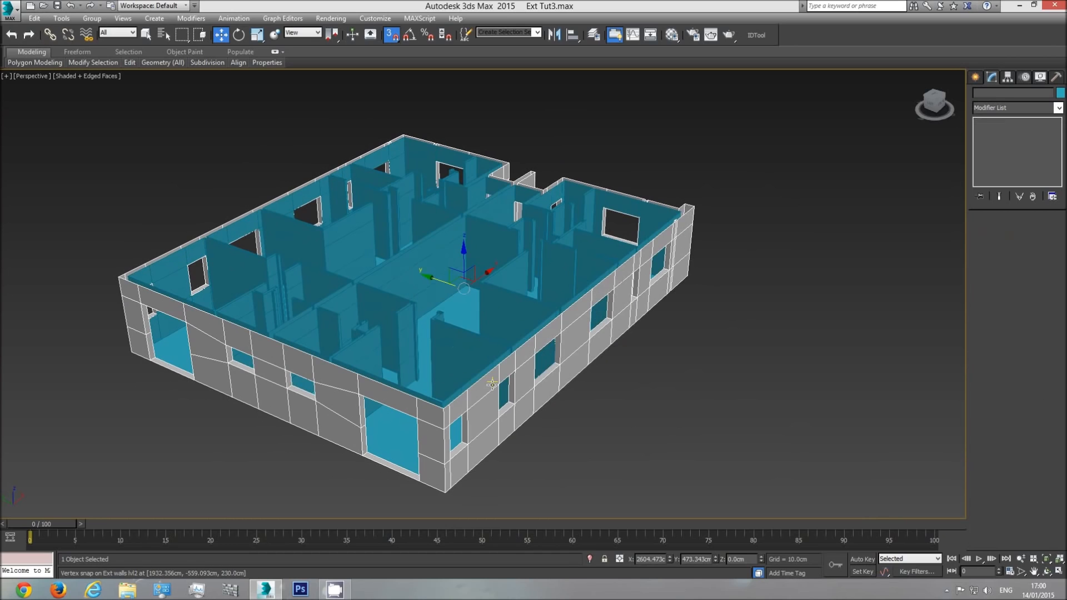
{"action": "left_click", "coordinate": [1027, 235]}
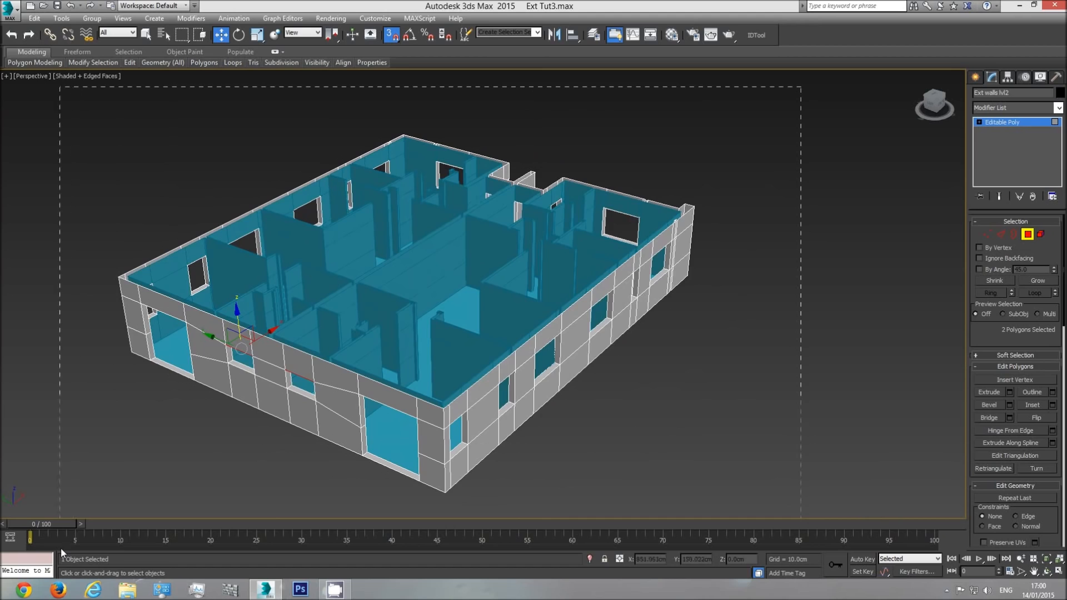
{"action": "key", "text": "ctrl+a"}
{"action": "middle_click_drag", "start_coordinate": [365, 478], "coordinate": [468, 383]}
{"action": "scroll", "coordinate": [469, 383], "scroll_direction": "up", "scroll_amount": 3}
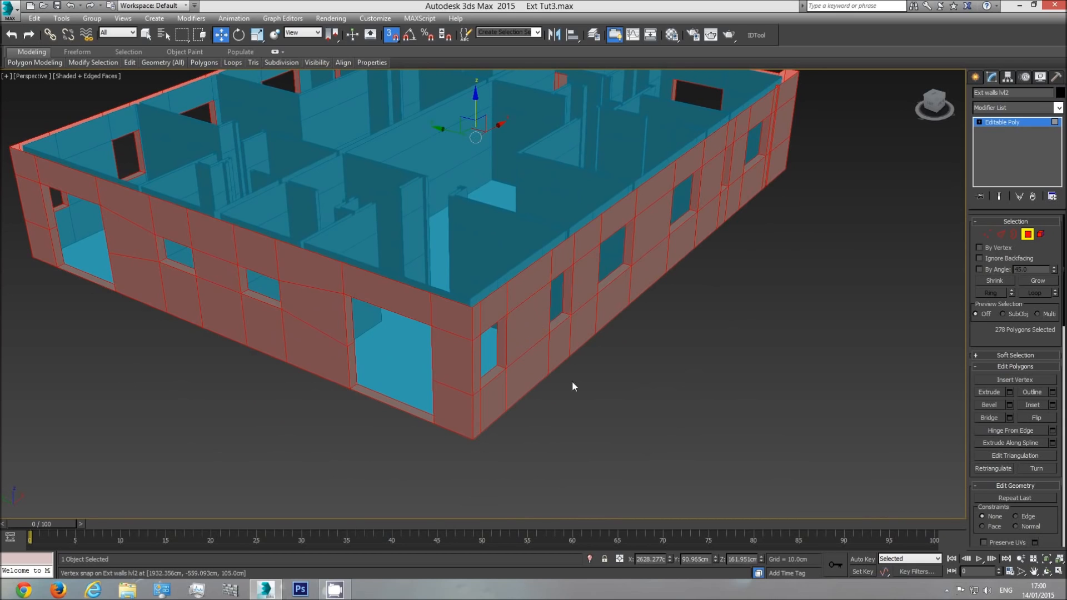
Step: Flip the normals of all selected exterior wall polygons and leave polygon editing
{"action": "left_click", "coordinate": [1047, 571]}
{"action": "left_click_drag", "start_coordinate": [890, 490], "coordinate": [517, 316]}
{"action": "scroll", "coordinate": [522, 314], "scroll_direction": "up", "scroll_amount": 6}
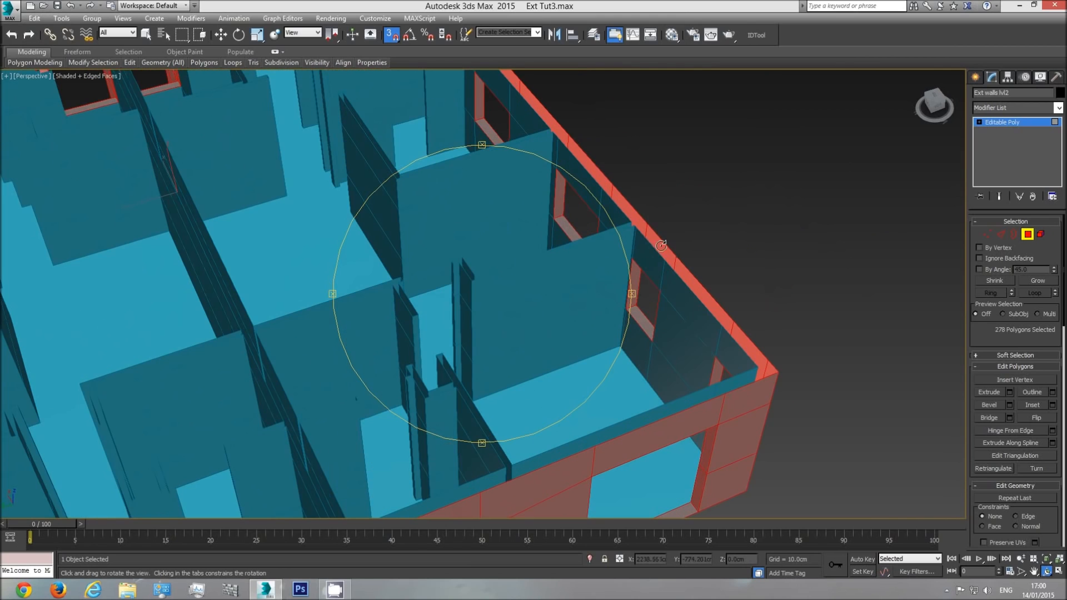
{"action": "left_click_drag", "start_coordinate": [572, 298], "coordinate": [500, 309]}
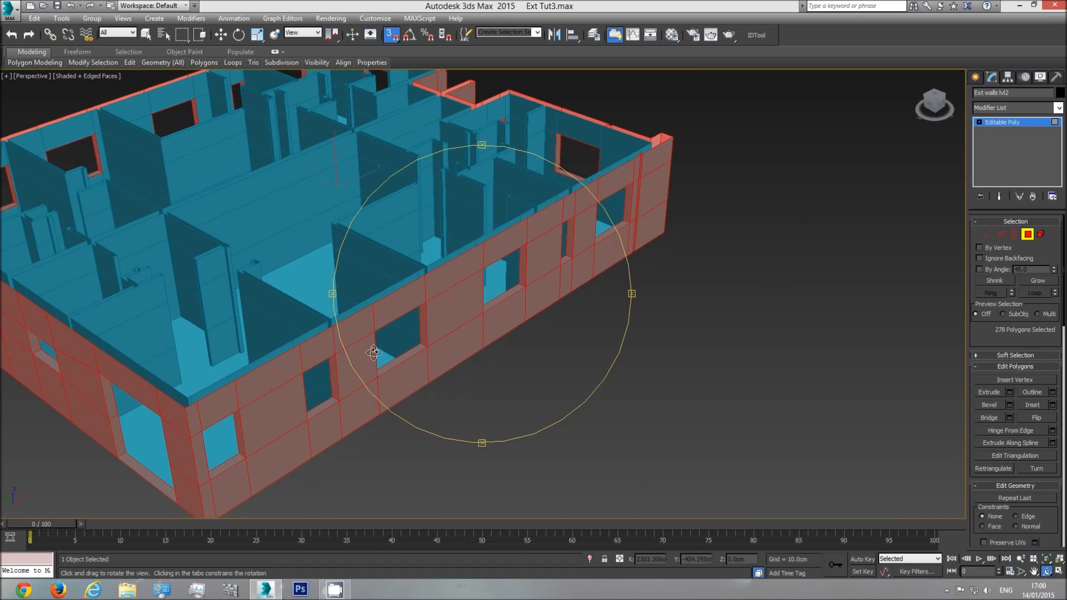
{"action": "key", "text": "w"}
{"action": "middle_click_drag", "start_coordinate": [416, 382], "coordinate": [486, 361]}
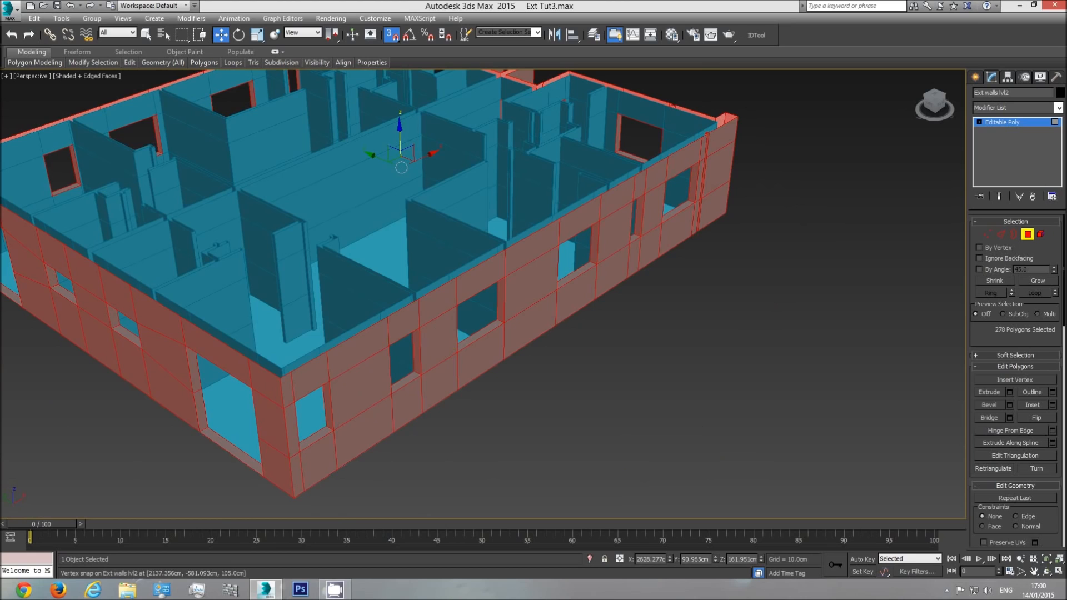
{"action": "scroll", "coordinate": [801, 269], "scroll_direction": "down", "scroll_amount": 5}
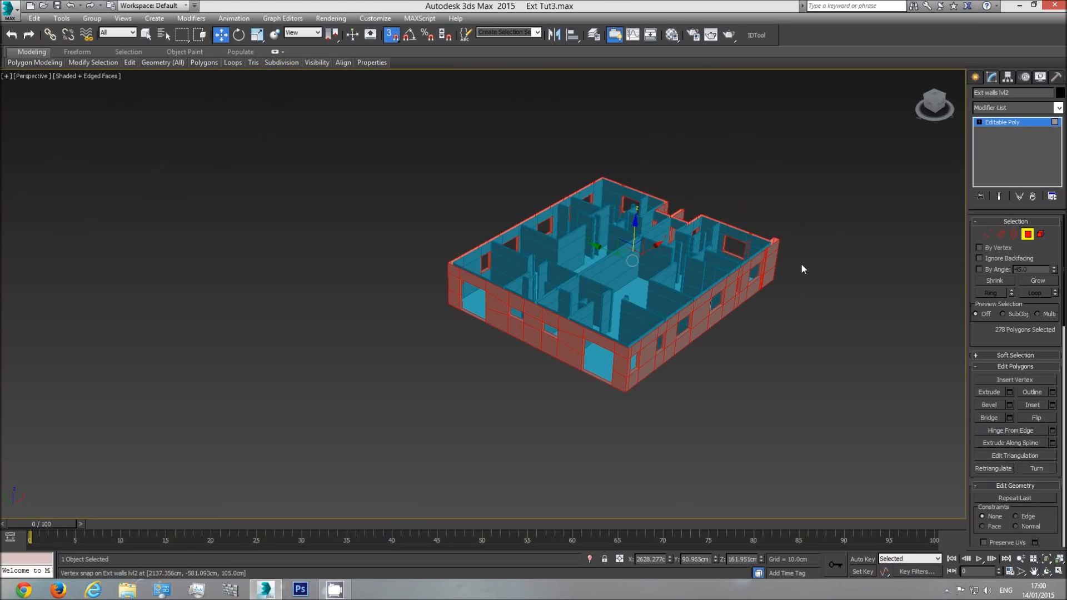
{"action": "scroll", "coordinate": [703, 365], "scroll_direction": "up", "scroll_amount": 5}
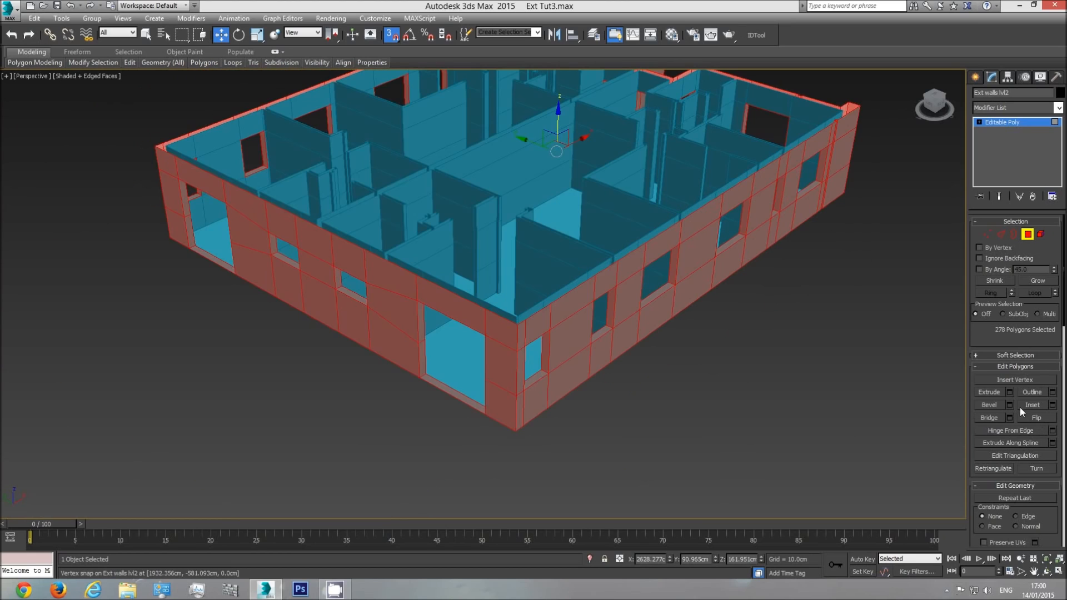
{"action": "left_click", "coordinate": [1037, 417]}
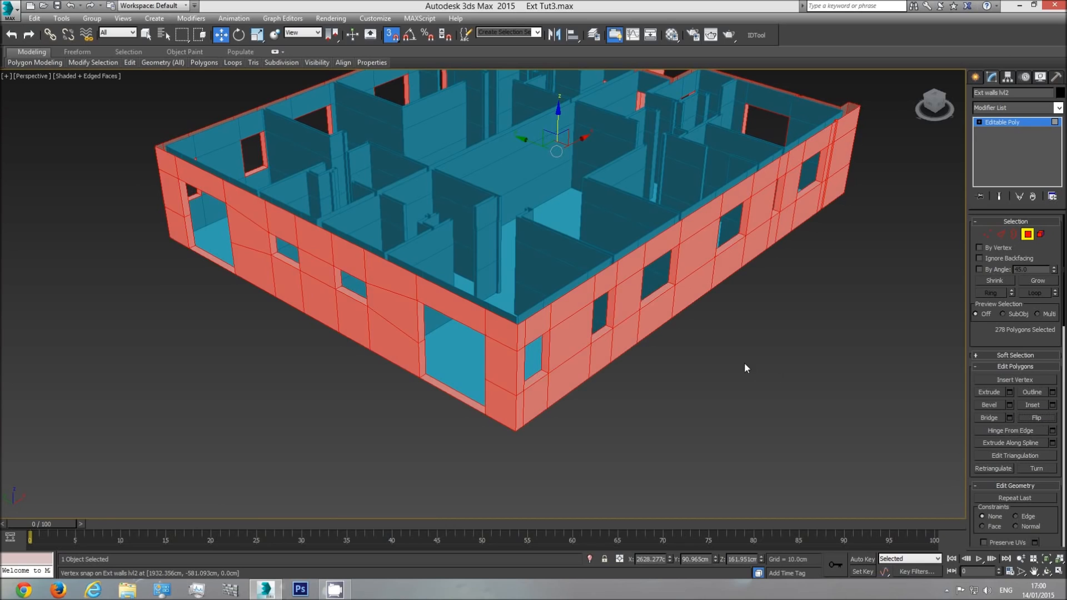
{"action": "middle_click_drag", "start_coordinate": [572, 348], "coordinate": [564, 340]}
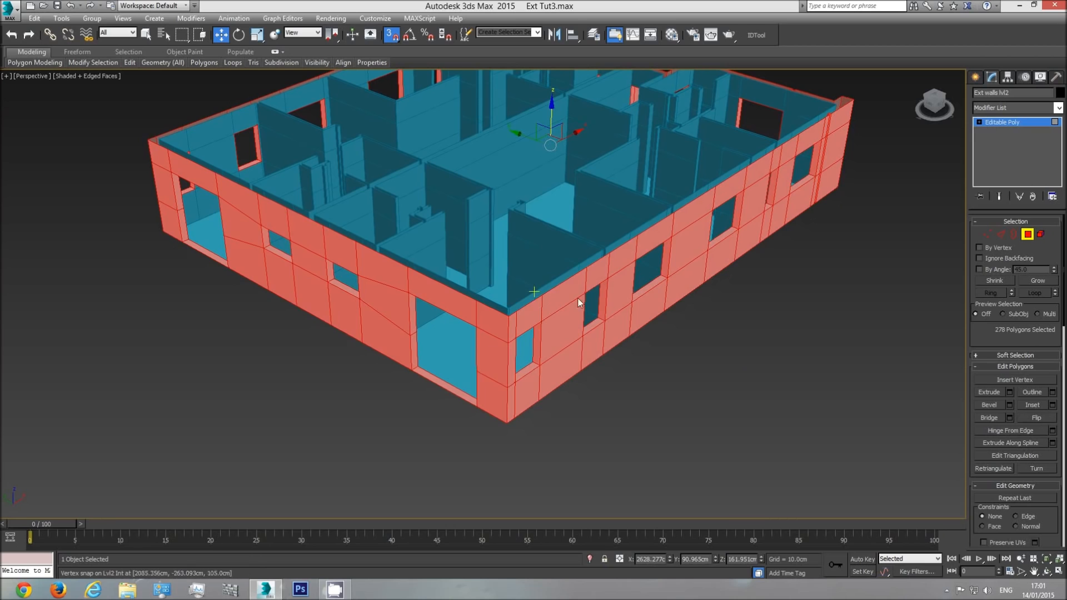
{"action": "left_click", "coordinate": [1027, 234]}
Step: Select the Lvl2 Int object and all of its polygons to check their facing, then leave polygon editing
{"action": "left_click", "coordinate": [556, 240]}
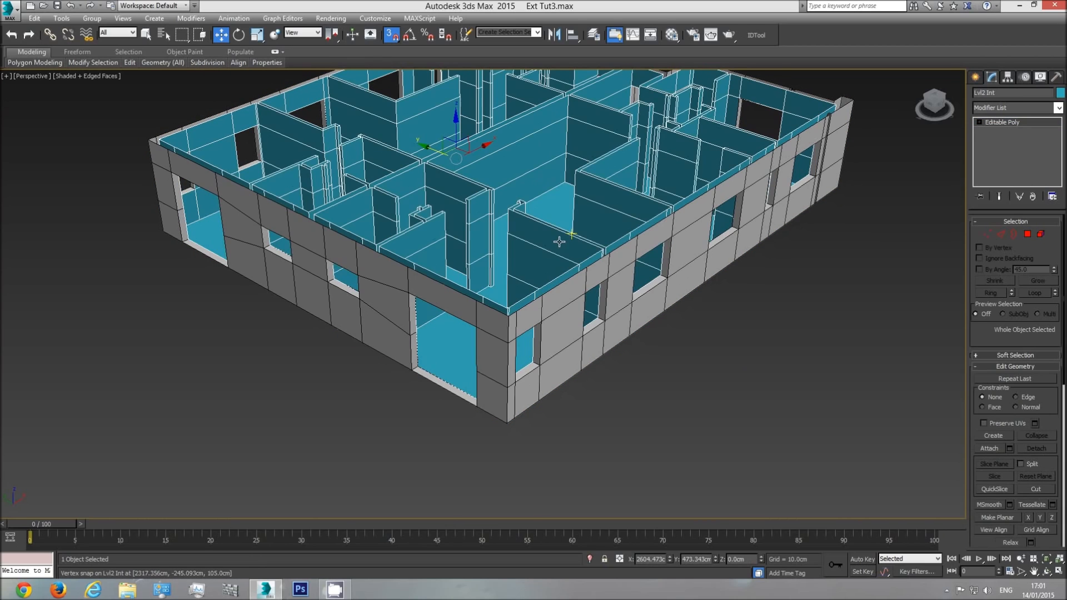
{"action": "left_click", "coordinate": [1028, 234]}
{"action": "scroll", "coordinate": [837, 199], "scroll_direction": "down", "scroll_amount": 3}
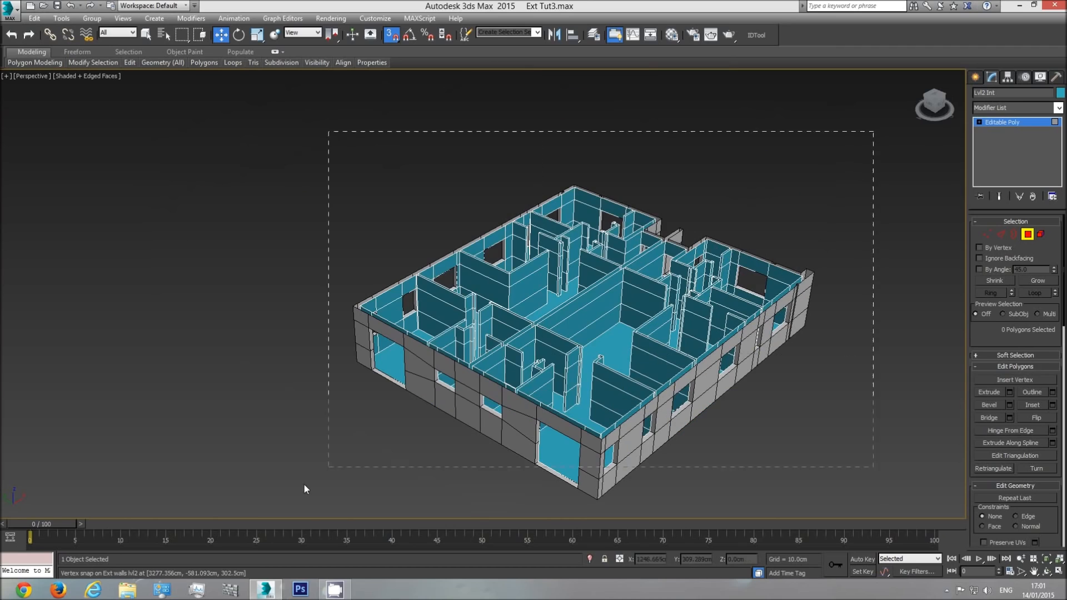
{"action": "key", "text": "ctrl+a"}
{"action": "scroll", "coordinate": [486, 298], "scroll_direction": "up", "scroll_amount": 5}
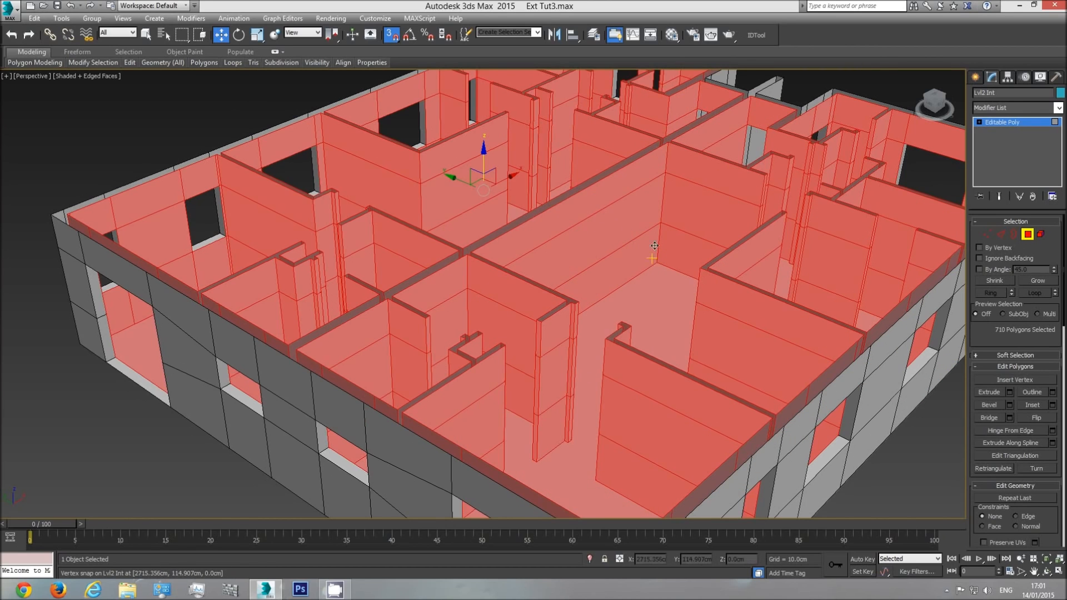
{"action": "left_click", "coordinate": [1027, 236]}
Step: Set the object colour of the interior walls to black
{"action": "left_click", "coordinate": [1059, 93]}
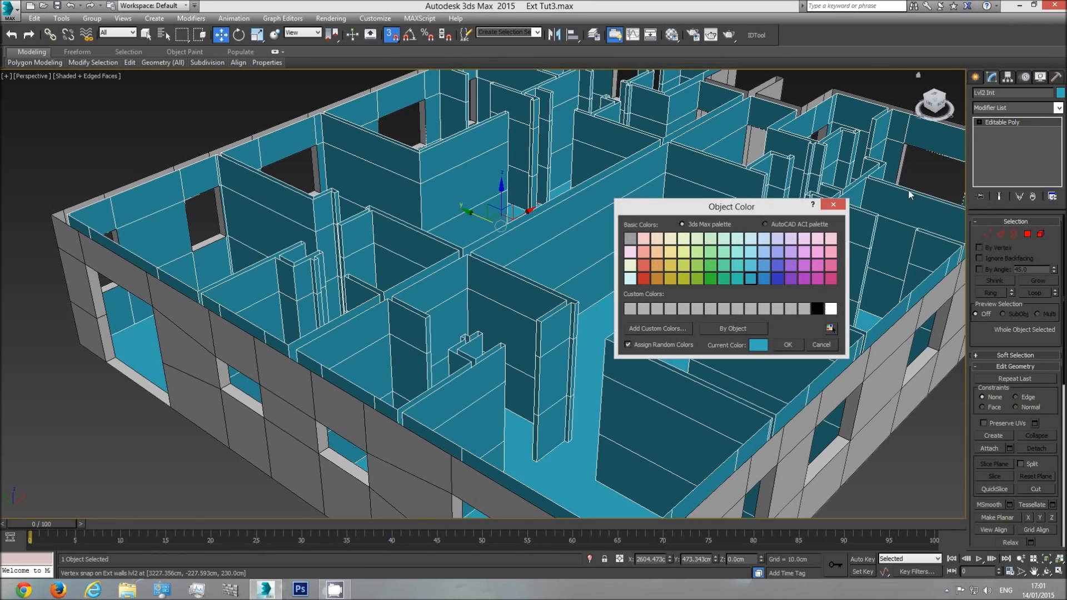
{"action": "left_click", "coordinate": [818, 308]}
{"action": "left_click", "coordinate": [788, 344]}
Step: Assign the base material to the interior walls, close the material editor and clear the selection
{"action": "left_click", "coordinate": [672, 34]}
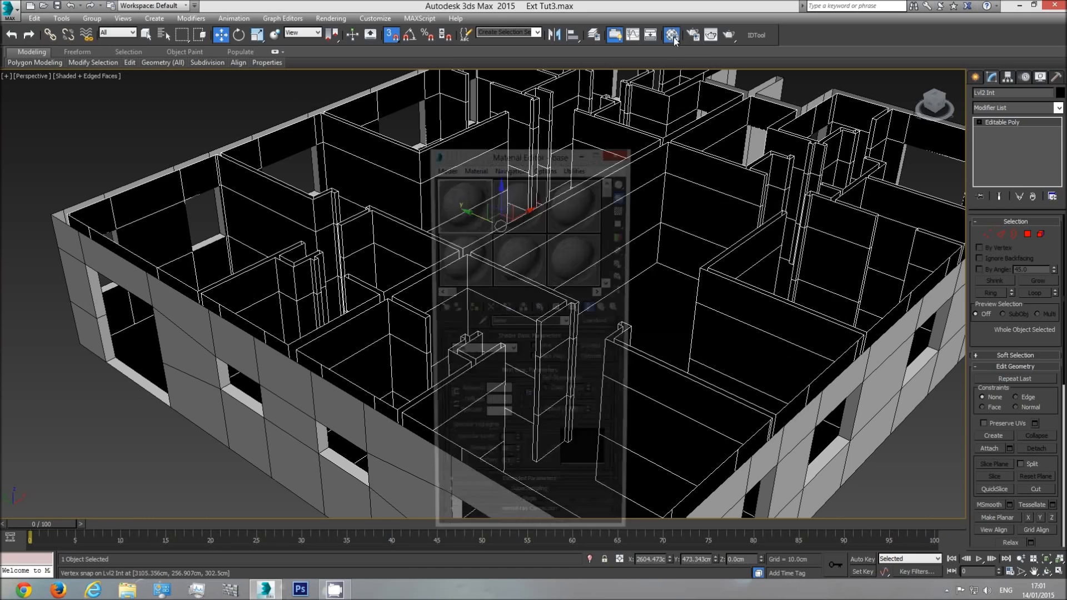
{"action": "left_click", "coordinate": [471, 309]}
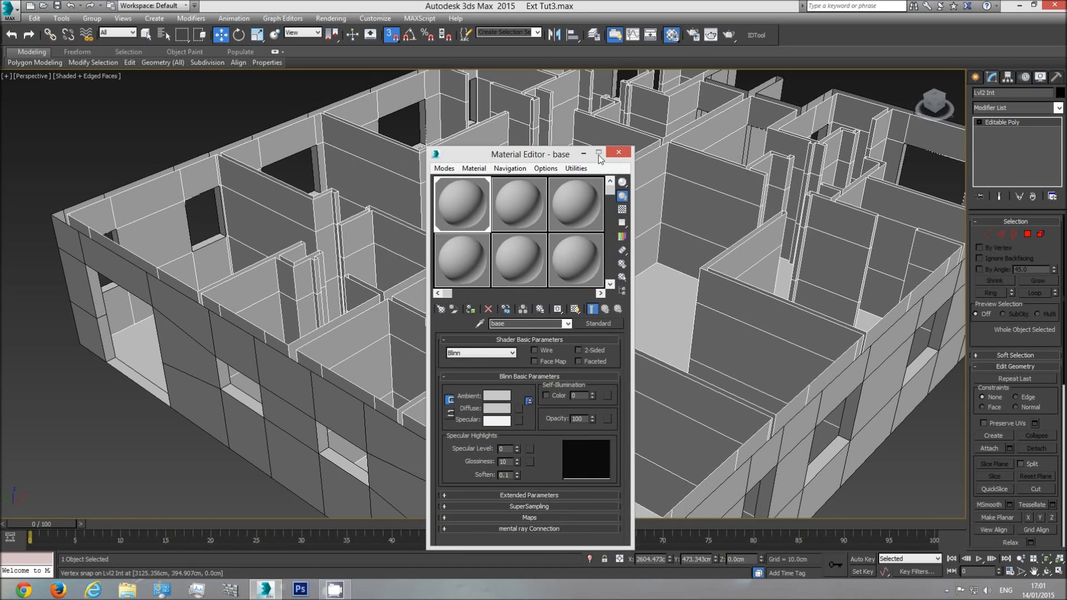
{"action": "left_click", "coordinate": [618, 152]}
{"action": "scroll", "coordinate": [500, 228], "scroll_direction": "down", "scroll_amount": 5}
{"action": "middle_click_drag", "start_coordinate": [513, 231], "coordinate": [508, 254]}
{"action": "key", "text": "ctrl+d"}
{"action": "scroll", "coordinate": [509, 254], "scroll_direction": "up", "scroll_amount": 3}
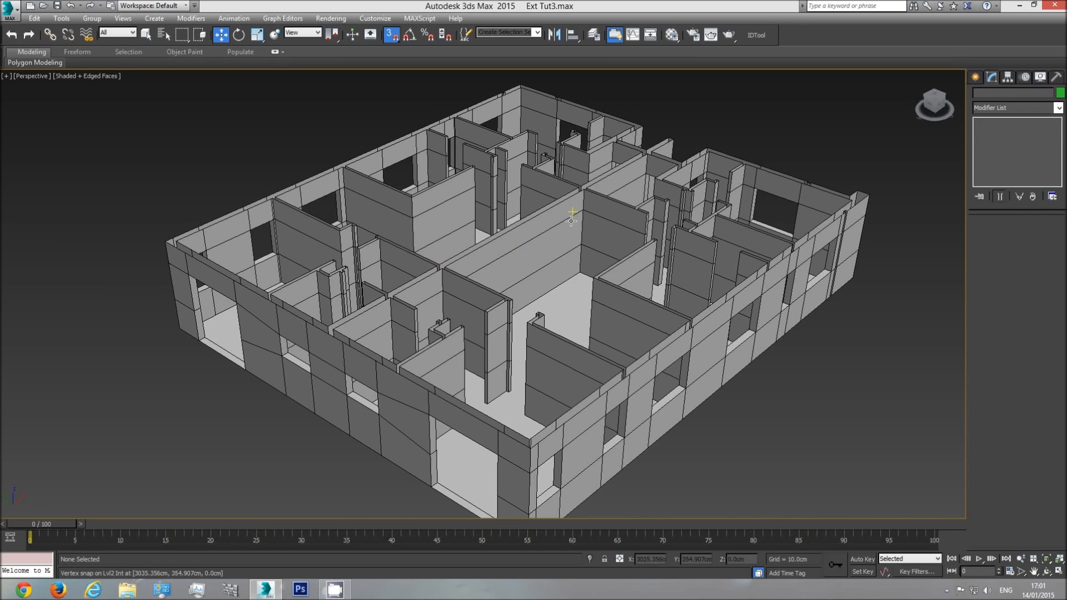
Step: Cap the open upper borders of both apartments in the Lvl2 Int object
{"action": "left_click", "coordinate": [403, 134]}
{"action": "left_click", "coordinate": [146, 35]}
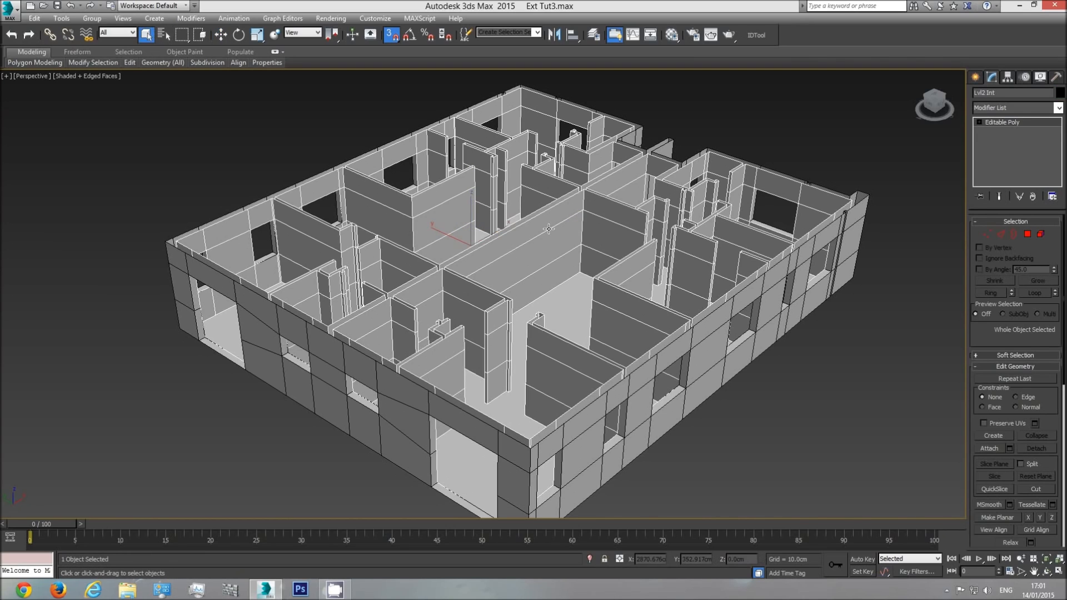
{"action": "left_click", "coordinate": [1015, 235]}
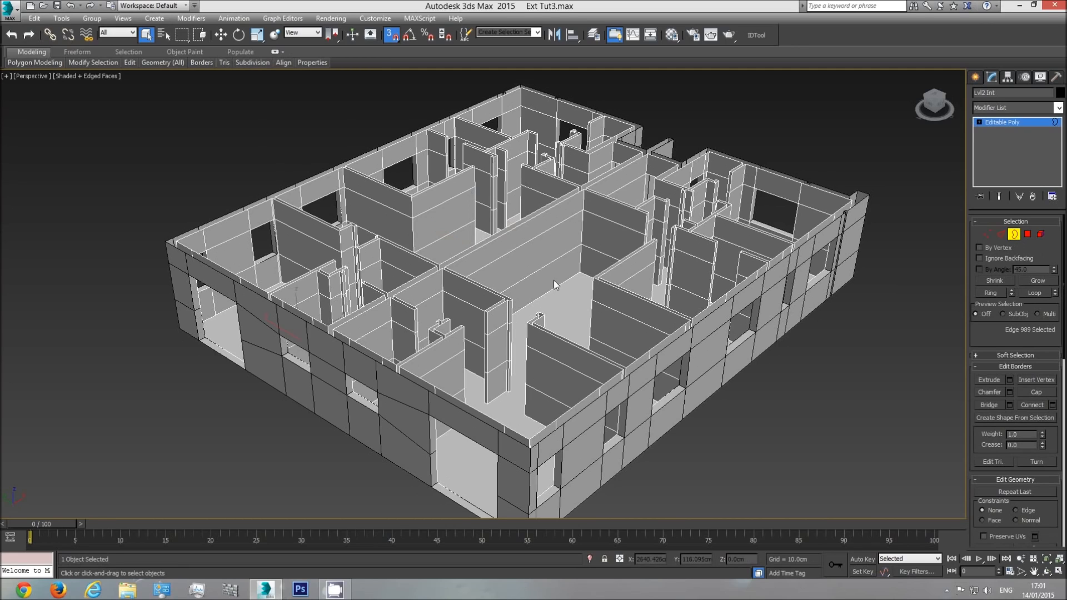
{"action": "left_click", "coordinate": [553, 209]}
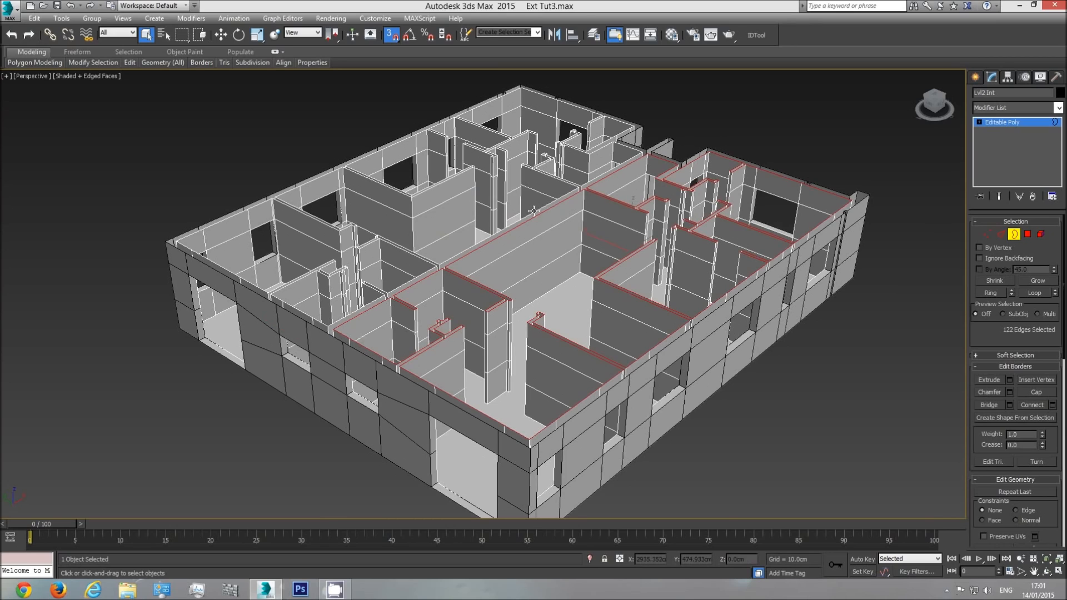
{"action": "left_click", "coordinate": [532, 211], "text": "ctrl"}
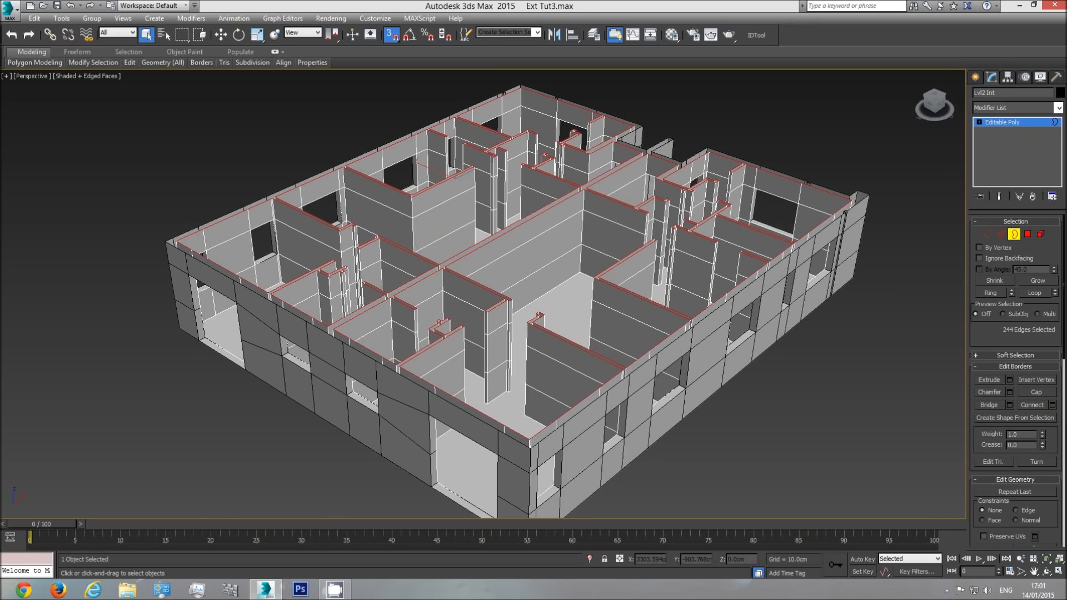
{"action": "left_click", "coordinate": [1035, 392]}
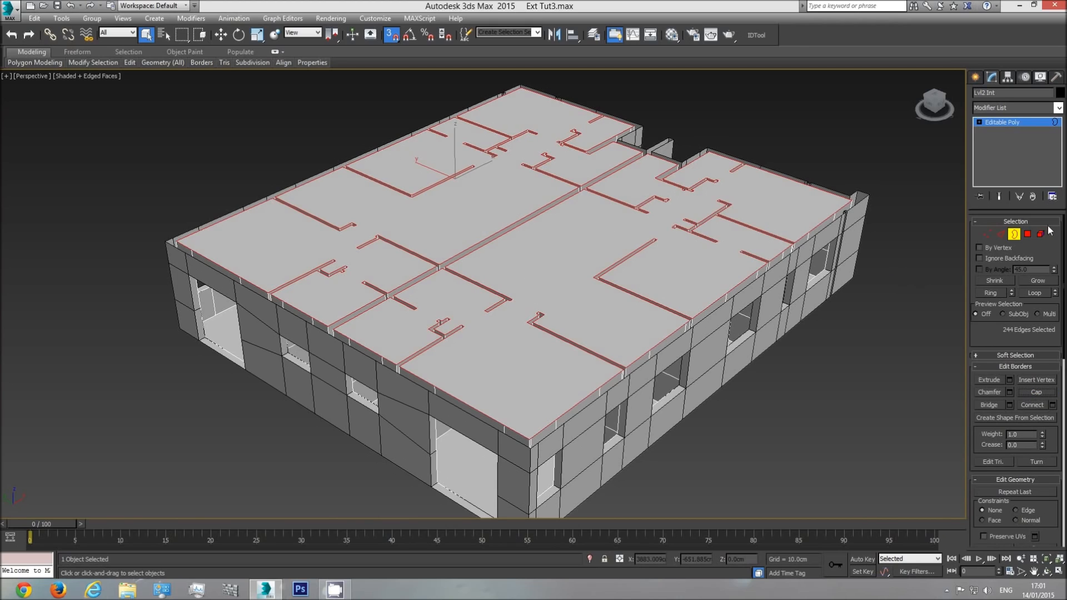
Step: Select the cap polygon over one apartment to inspect it, then leave polygon editing
{"action": "left_click", "coordinate": [1028, 234]}
{"action": "left_click", "coordinate": [583, 272]}
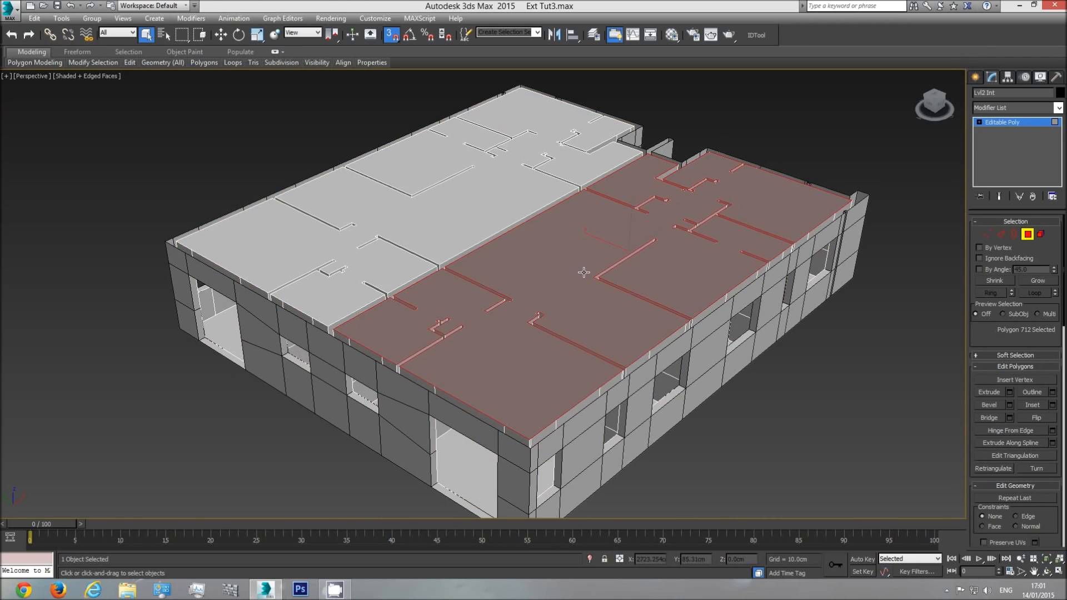
{"action": "left_click", "coordinate": [1048, 572]}
{"action": "mouse_move", "coordinate": [555, 342]}
{"action": "left_mouse_down"}
{"action": "mouse_move", "coordinate": [585, 283]}
{"action": "mouse_move", "coordinate": [569, 326]}
{"action": "mouse_move", "coordinate": [541, 350]}
{"action": "left_mouse_up"}
{"action": "right_click", "coordinate": [451, 263]}
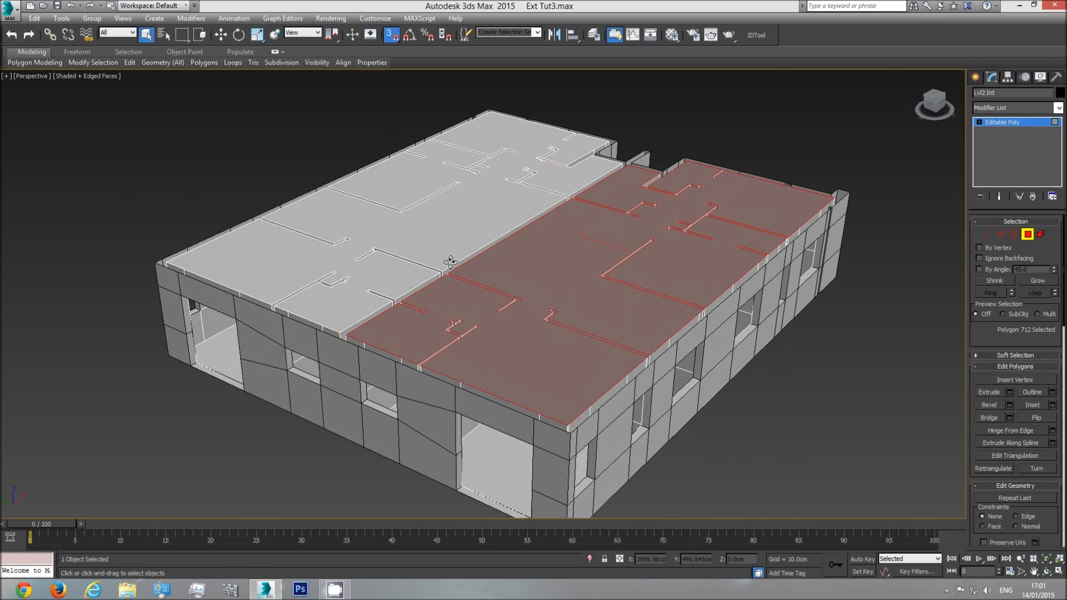
{"action": "left_click", "coordinate": [1027, 234]}
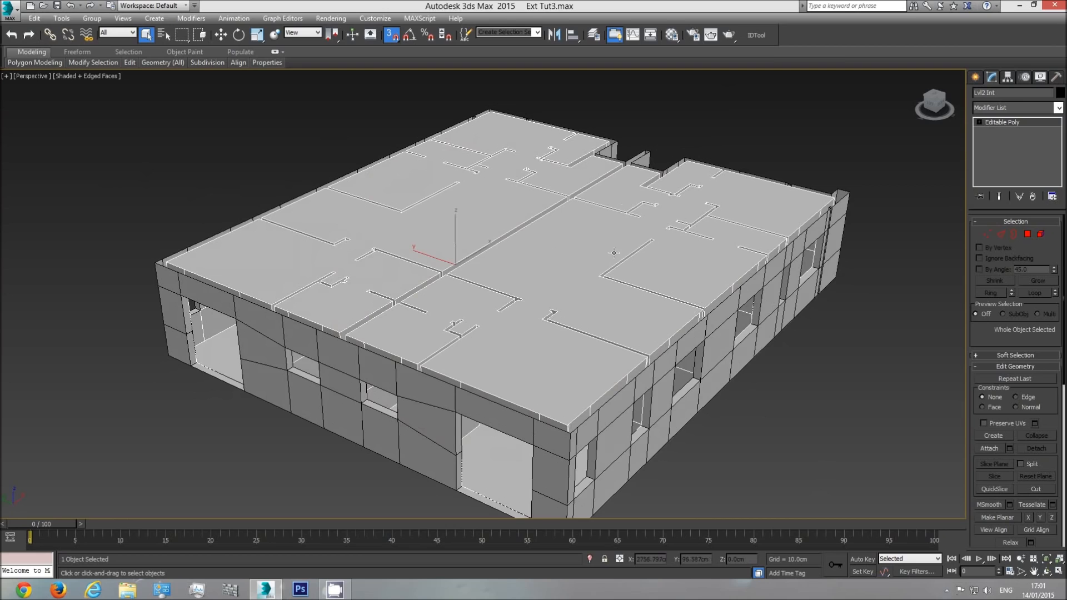
Step: Show the second level in a wireframe front view and select the exterior walls object
{"action": "scroll", "coordinate": [582, 277], "scroll_direction": "down", "scroll_amount": 3}
{"action": "scroll", "coordinate": [585, 277], "scroll_direction": "down", "scroll_amount": 4}
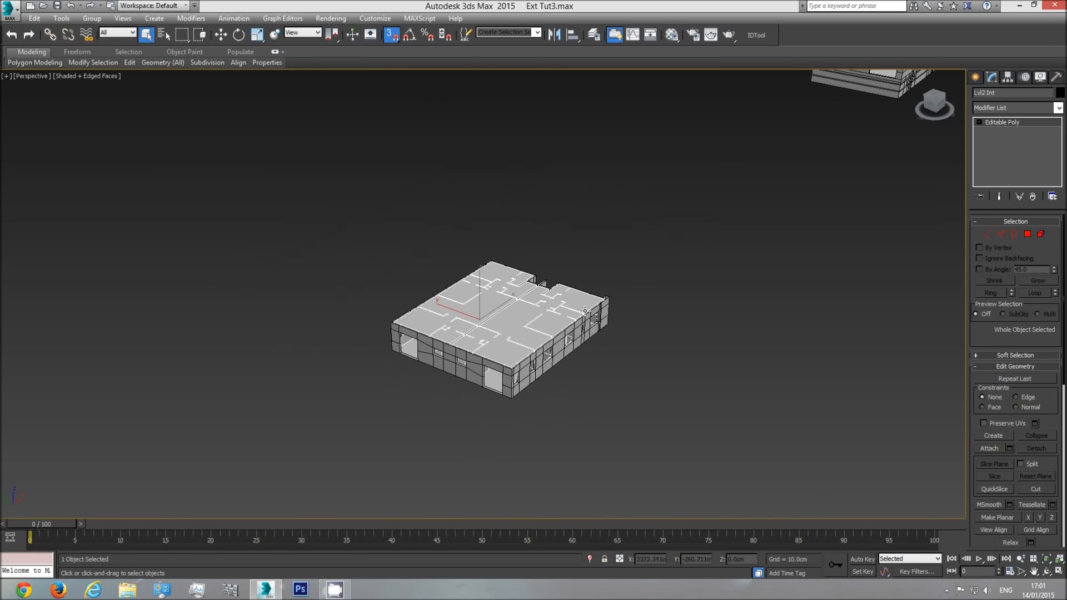
{"action": "middle_click_drag", "start_coordinate": [579, 313], "coordinate": [553, 403]}
{"action": "scroll", "coordinate": [553, 404], "scroll_direction": "up", "scroll_amount": 4}
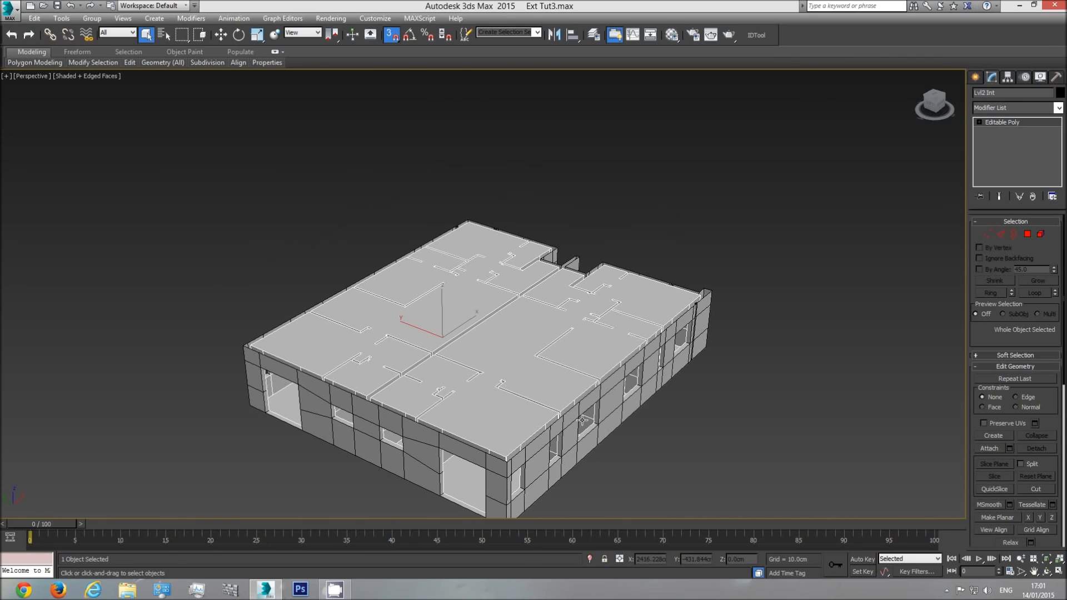
{"action": "key", "text": "f"}
{"action": "key", "text": "F3"}
{"action": "scroll", "coordinate": [539, 306], "scroll_direction": "up", "scroll_amount": 4}
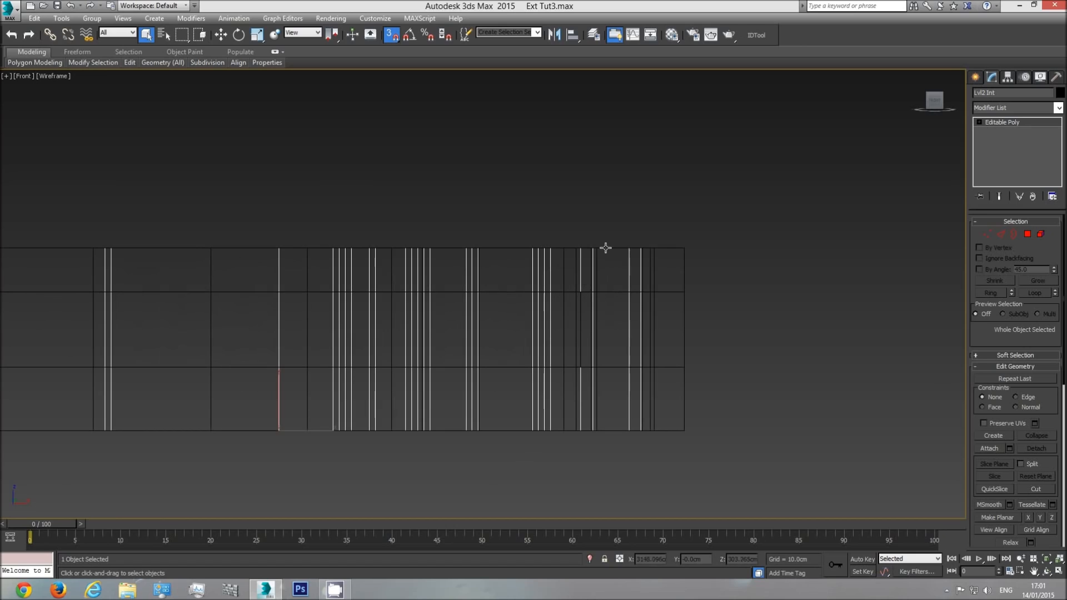
{"action": "left_click", "coordinate": [679, 247]}
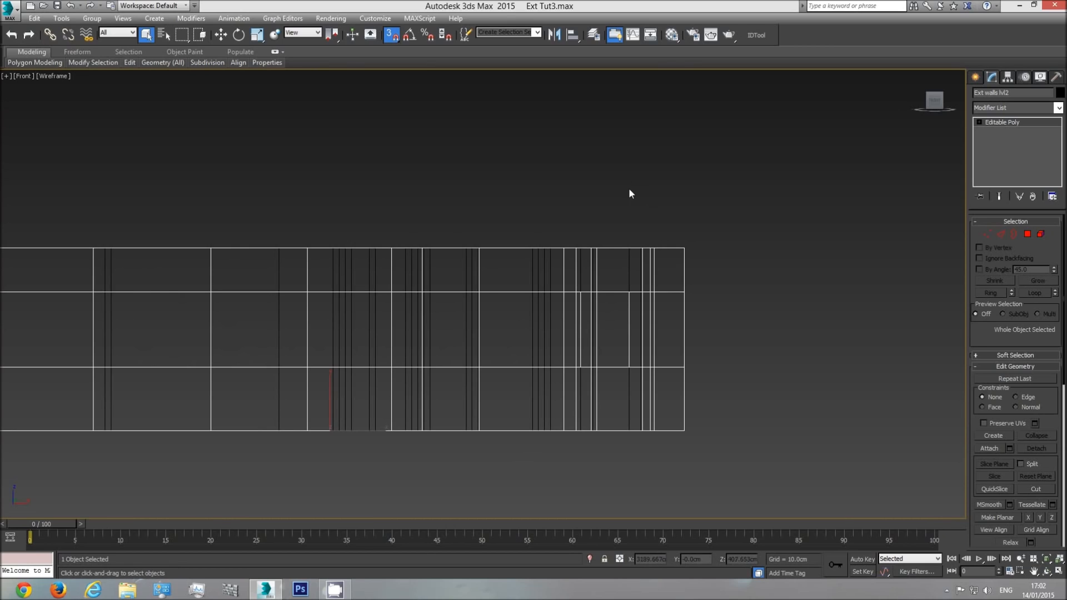
{"action": "scroll", "coordinate": [640, 295], "scroll_direction": "down", "scroll_amount": 4}
{"action": "right_click", "coordinate": [626, 268]}
{"action": "left_click", "coordinate": [660, 218]}
Step: Examine the building's elevation drawings in the top view, around the upper-floor windows and roof line
{"action": "key", "text": "t"}
{"action": "scroll", "coordinate": [479, 306], "scroll_direction": "down", "scroll_amount": 8}
{"action": "middle_click_drag", "start_coordinate": [281, 316], "coordinate": [515, 319]}
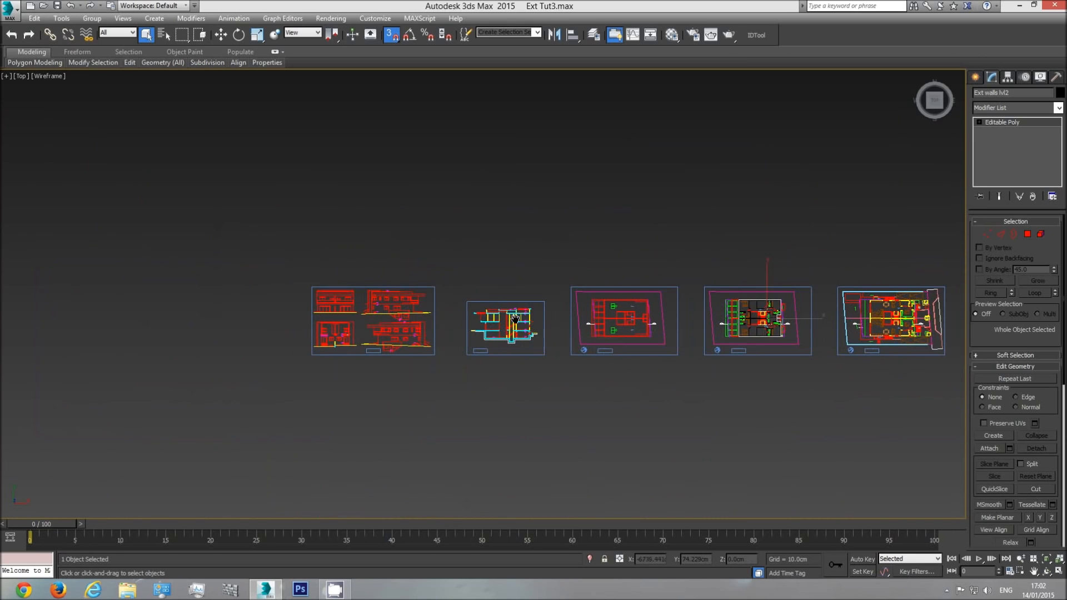
{"action": "scroll", "coordinate": [373, 333], "scroll_direction": "up", "scroll_amount": 3}
{"action": "scroll", "coordinate": [443, 324], "scroll_direction": "up", "scroll_amount": 3}
{"action": "scroll", "coordinate": [578, 313], "scroll_direction": "up", "scroll_amount": 1}
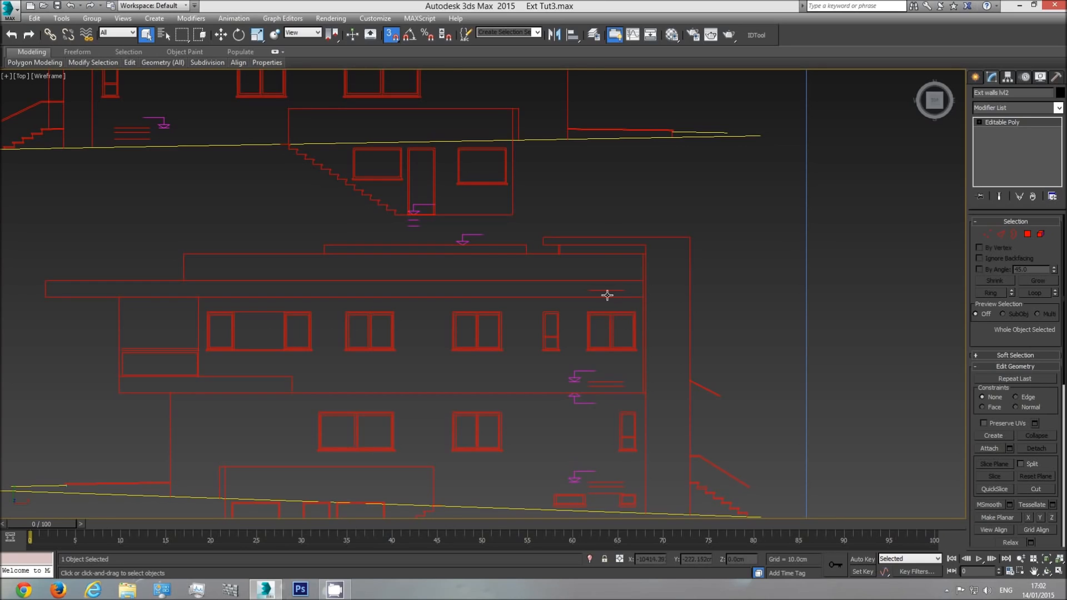
{"action": "scroll", "coordinate": [607, 293], "scroll_direction": "down", "scroll_amount": 6}
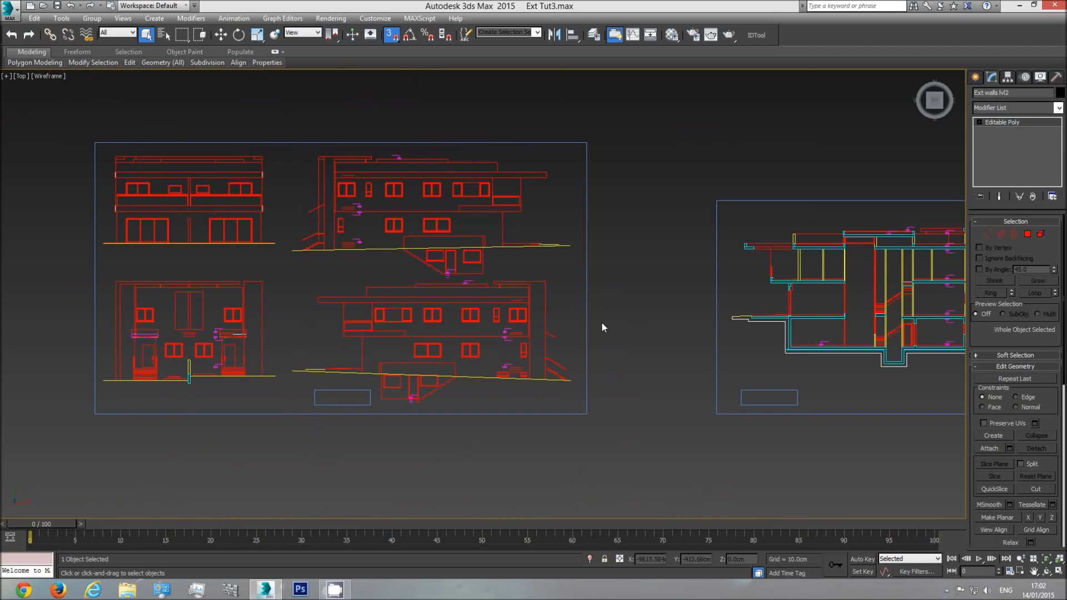
Step: In the front view, create a box about 11 cm wide and 229 cm high beside the second-level walls
{"action": "key", "text": "f"}
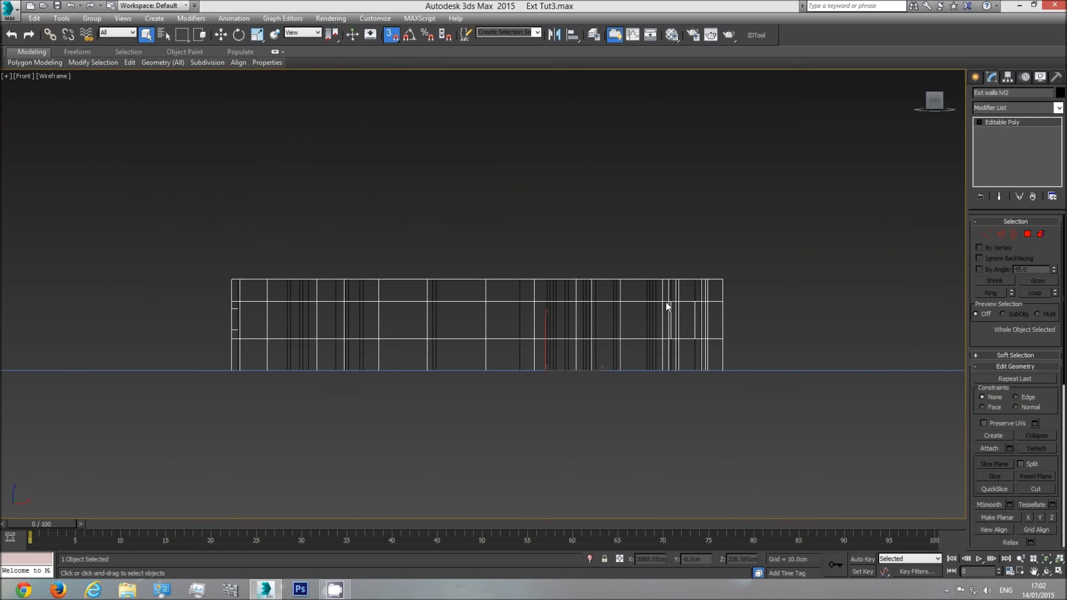
{"action": "middle_click_drag", "start_coordinate": [667, 305], "coordinate": [664, 303]}
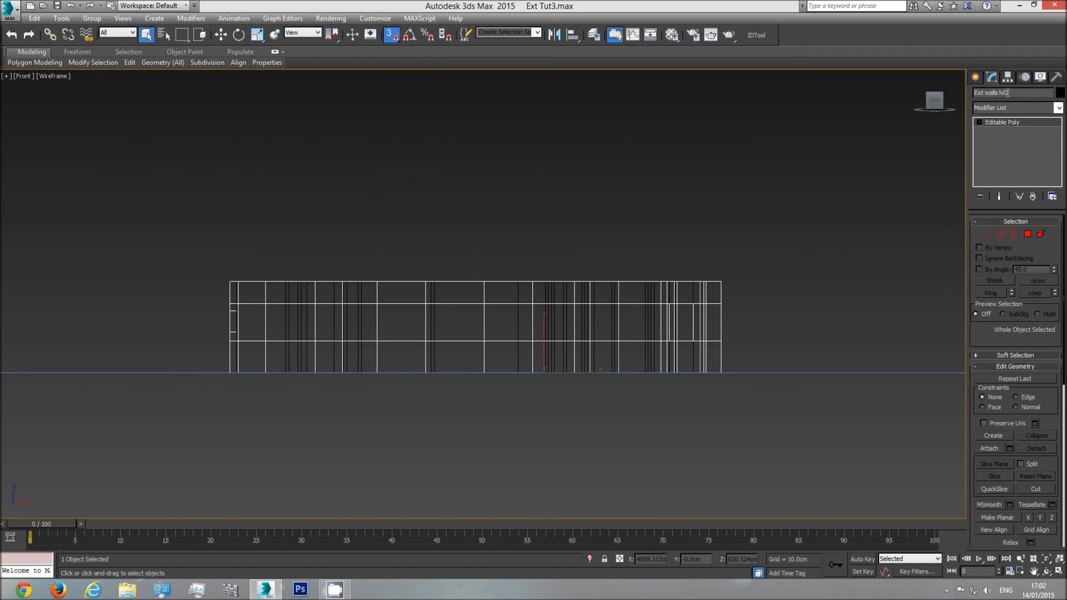
{"action": "left_click", "coordinate": [647, 295]}
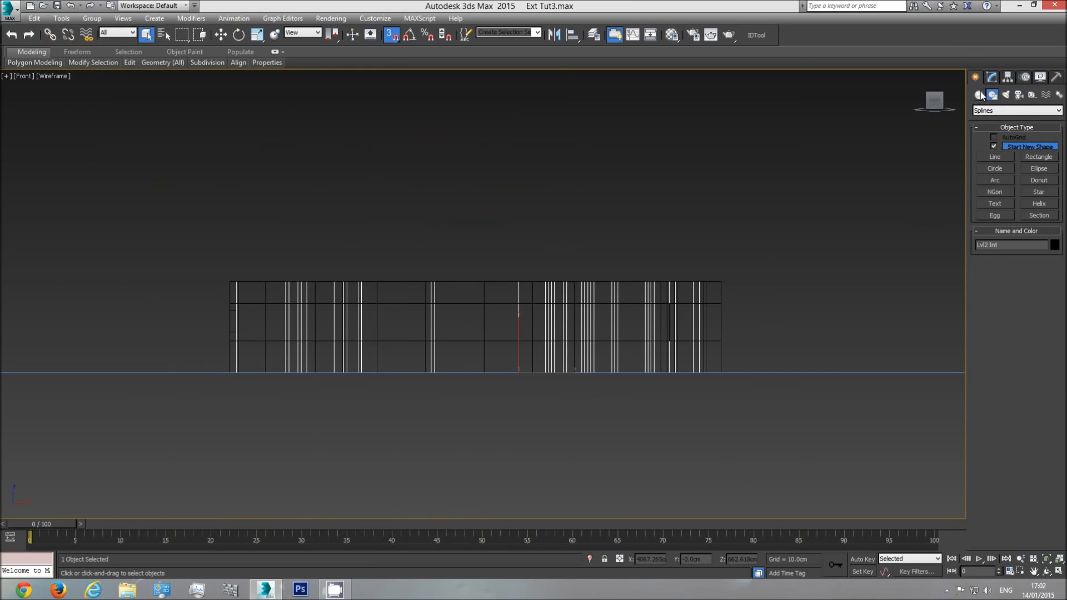
{"action": "left_click", "coordinate": [979, 95]}
{"action": "left_click", "coordinate": [996, 148]}
{"action": "left_click_drag", "start_coordinate": [791, 250], "coordinate": [794, 266]}
{"action": "left_click", "coordinate": [804, 199]}
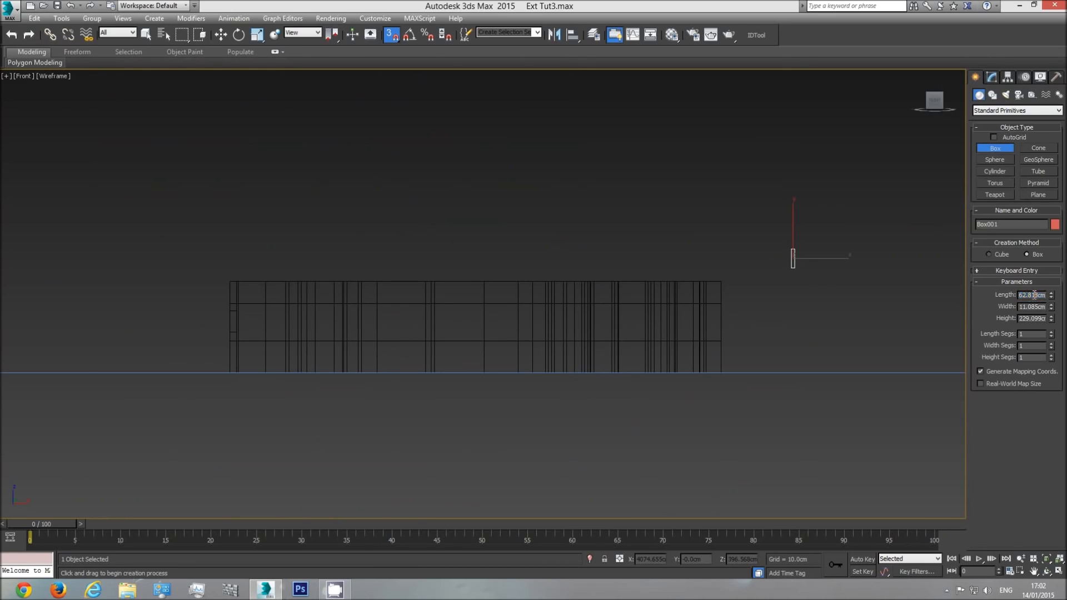
Step: Move the small box so it snaps against the upper outer corner of the second-level exterior walls
{"action": "left_click", "coordinate": [220, 34]}
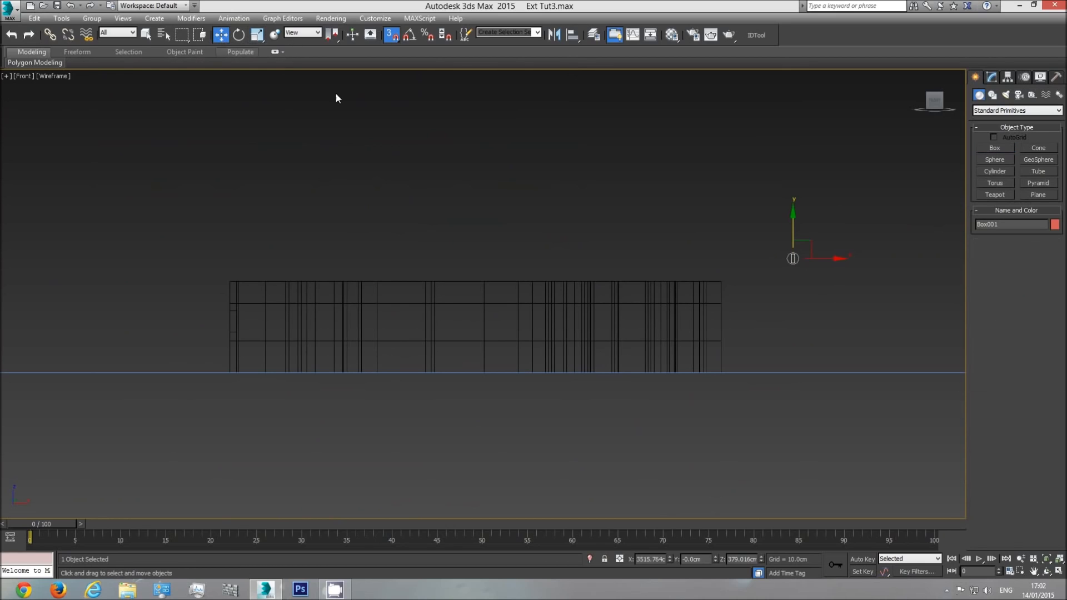
{"action": "scroll", "coordinate": [772, 294], "scroll_direction": "up", "scroll_amount": 5}
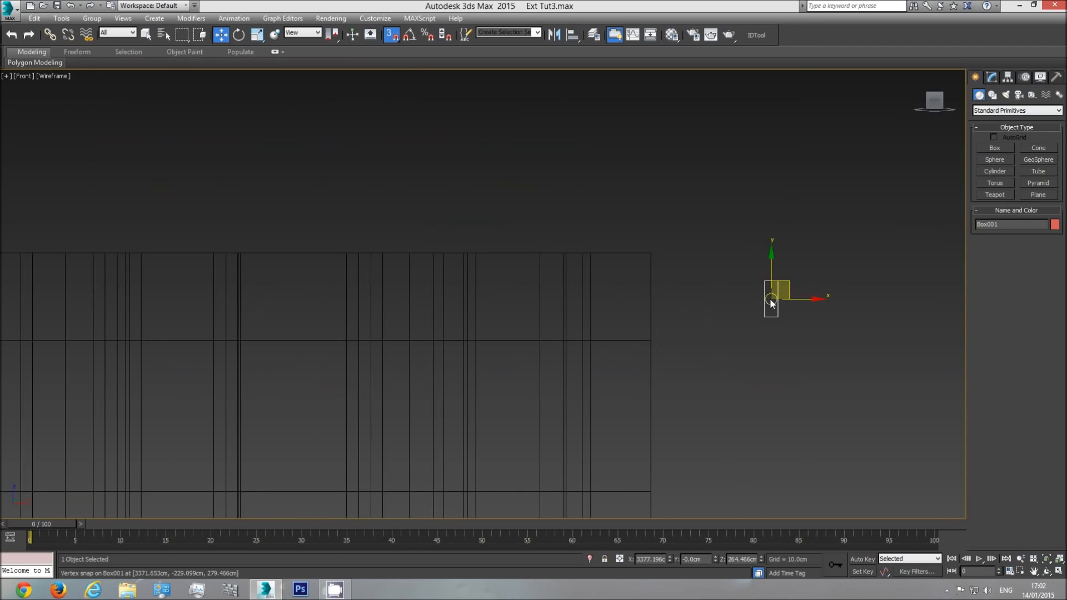
{"action": "left_click_drag", "start_coordinate": [760, 271], "coordinate": [535, 214]}
{"action": "scroll", "coordinate": [555, 296], "scroll_direction": "down", "scroll_amount": 3}
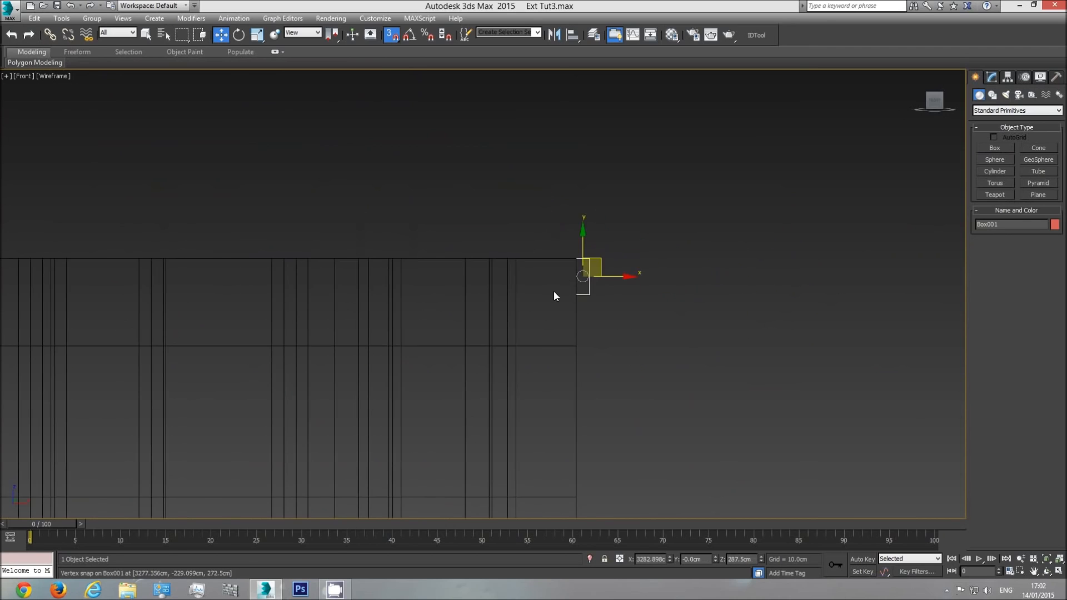
Step: Lower all top vertices of the Lvl2 Int walls to the box's bottom edge, then leave vertex editing
{"action": "left_click", "coordinate": [490, 302]}
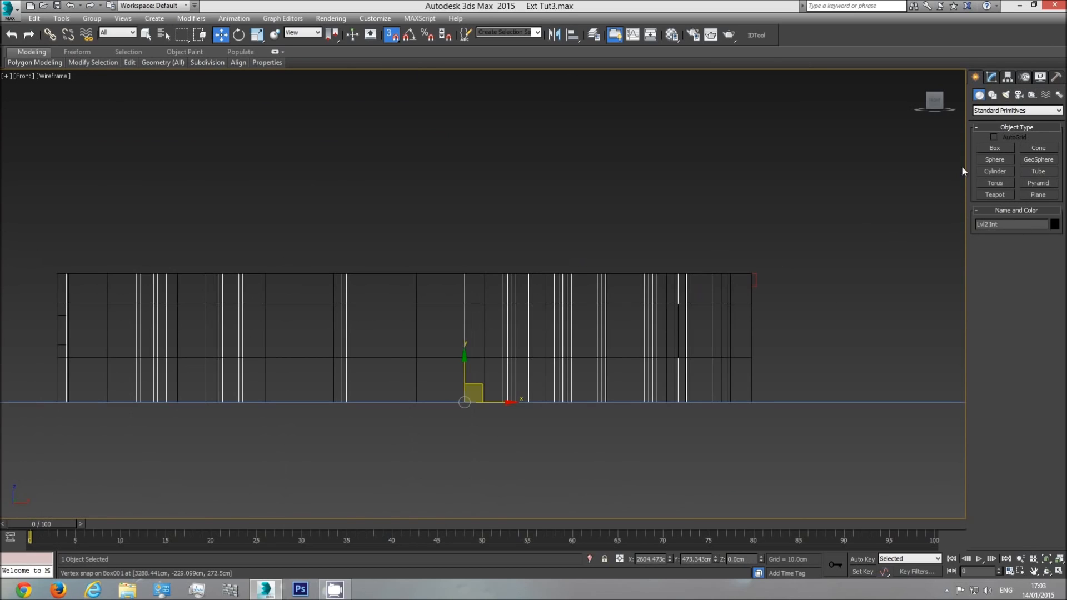
{"action": "left_click", "coordinate": [991, 76]}
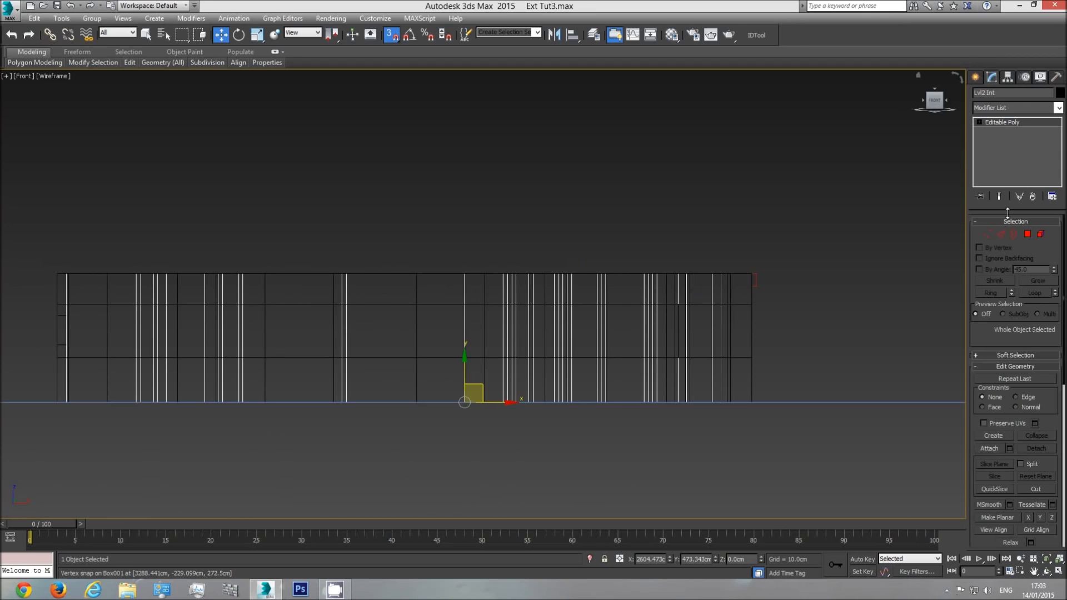
{"action": "left_click", "coordinate": [987, 234]}
{"action": "scroll", "coordinate": [855, 247], "scroll_direction": "down", "scroll_amount": 2}
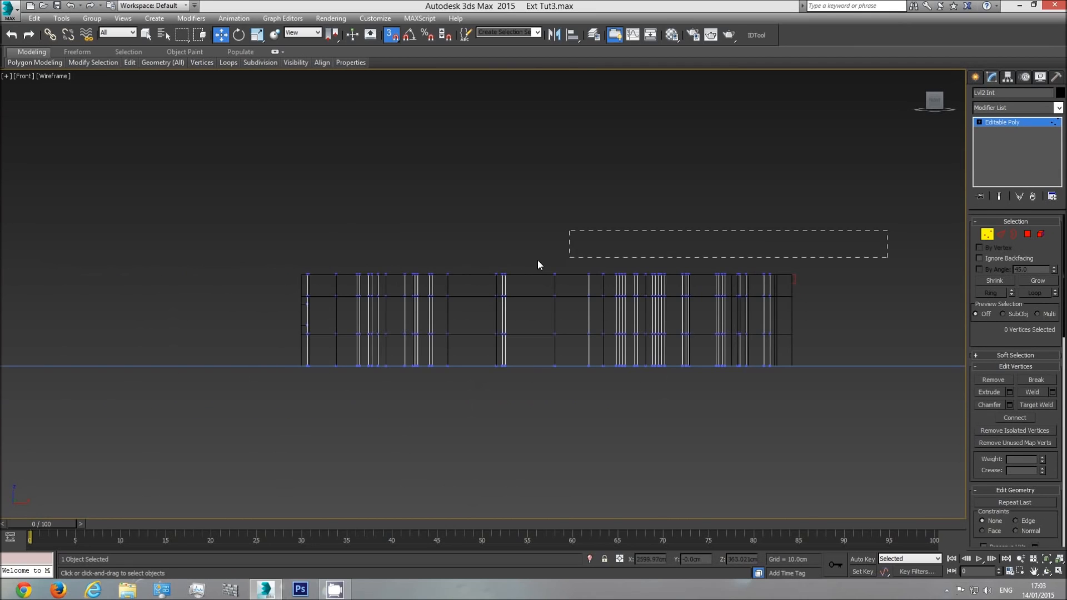
{"action": "left_click_drag", "start_coordinate": [251, 284], "coordinate": [250, 285]}
{"action": "middle_click_drag", "start_coordinate": [808, 297], "coordinate": [632, 295]}
{"action": "scroll", "coordinate": [634, 295], "scroll_direction": "up", "scroll_amount": 3}
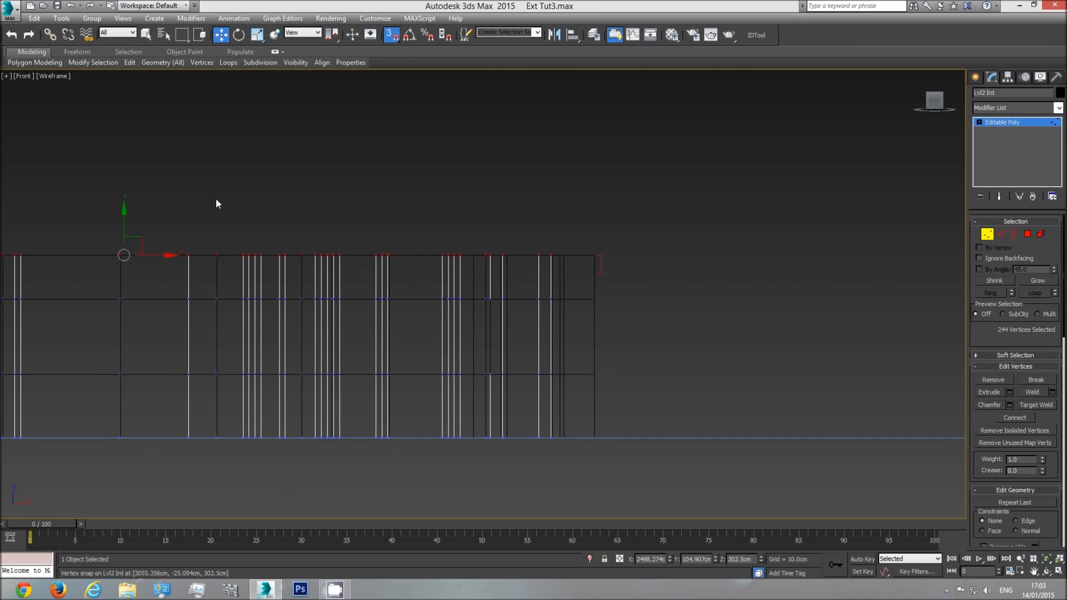
{"action": "left_click_drag", "start_coordinate": [124, 217], "coordinate": [596, 274]}
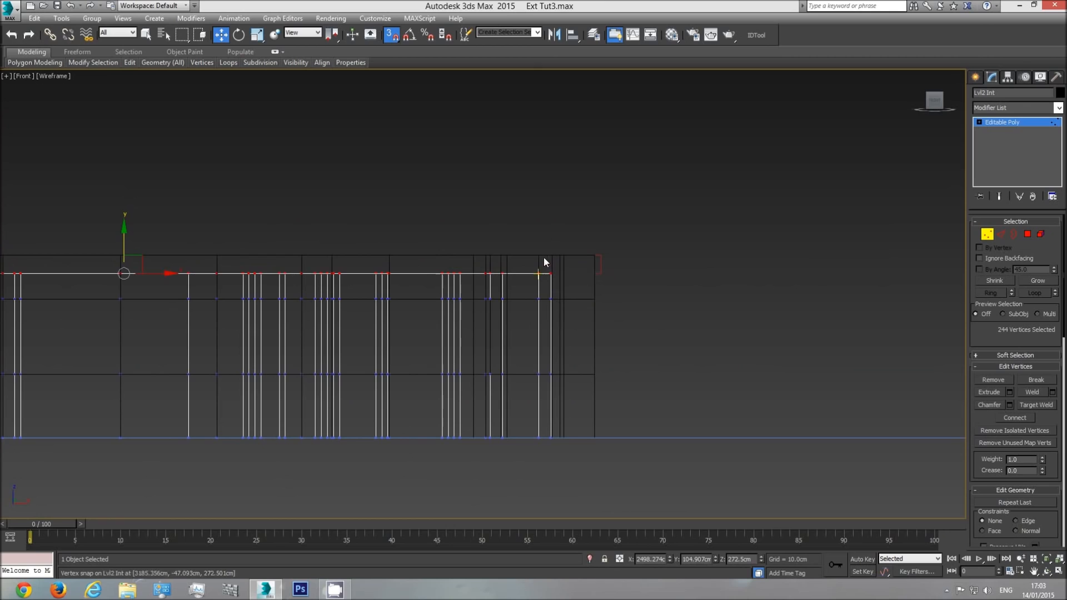
{"action": "left_click", "coordinate": [1031, 122]}
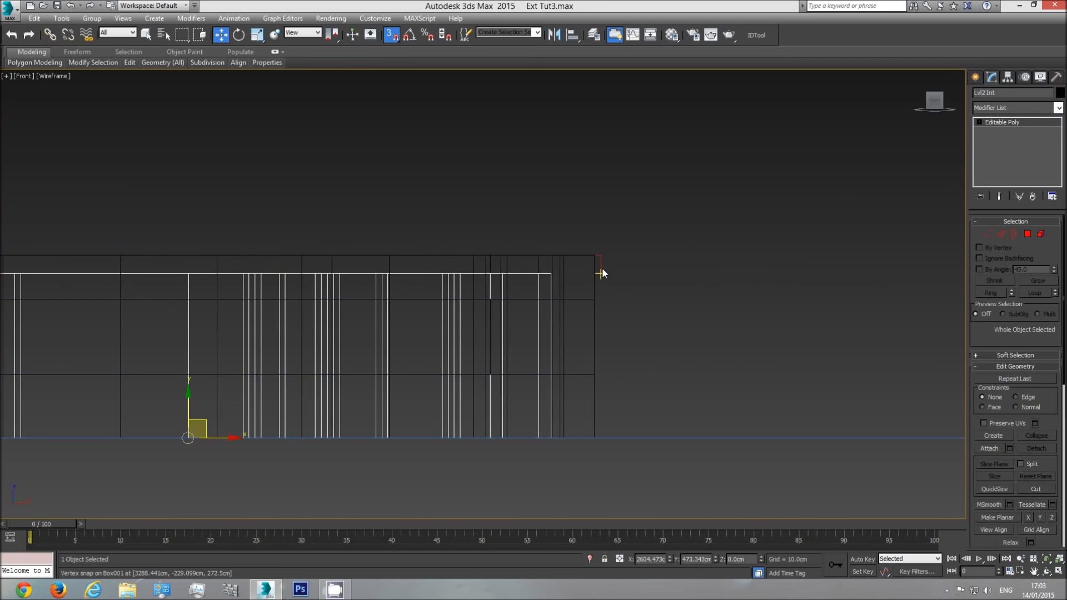
Step: Delete the reference box and show the second level in perspective, shaded with edged faces
{"action": "left_click", "coordinate": [600, 272]}
{"action": "key", "text": "Delete"}
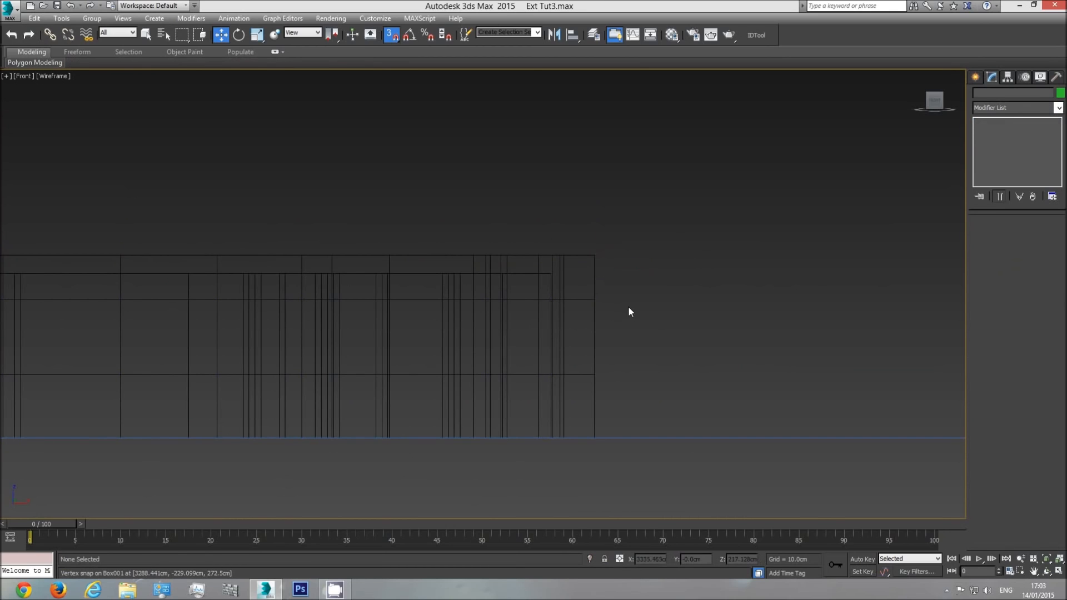
{"action": "key", "text": "p"}
{"action": "left_click", "coordinate": [1044, 573]}
{"action": "mouse_move", "coordinate": [512, 312]}
{"action": "left_mouse_down"}
{"action": "mouse_move", "coordinate": [559, 345]}
{"action": "mouse_move", "coordinate": [512, 278]}
{"action": "left_mouse_up"}
{"action": "key", "text": "F3"}
{"action": "middle_click_drag", "start_coordinate": [510, 330], "coordinate": [502, 303]}
{"action": "key", "text": "w"}
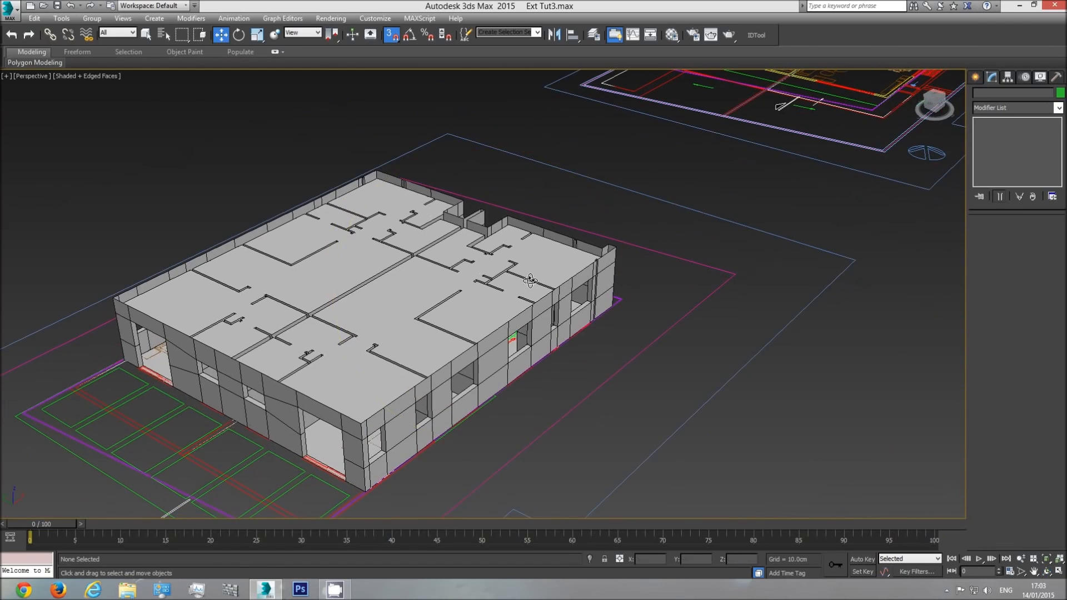
Step: Select the second level's exterior and interior wall objects together
{"action": "middle_click_drag", "start_coordinate": [752, 188], "coordinate": [542, 380]}
{"action": "scroll", "coordinate": [740, 211], "scroll_direction": "down", "scroll_amount": 4}
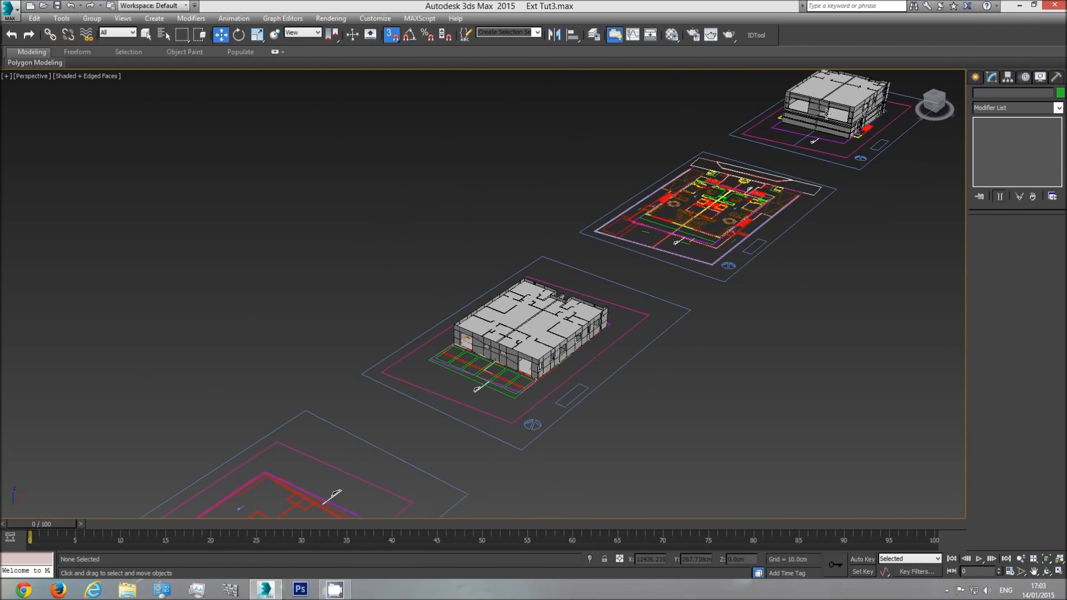
{"action": "left_click", "coordinate": [825, 108]}
{"action": "left_click", "coordinate": [843, 264]}
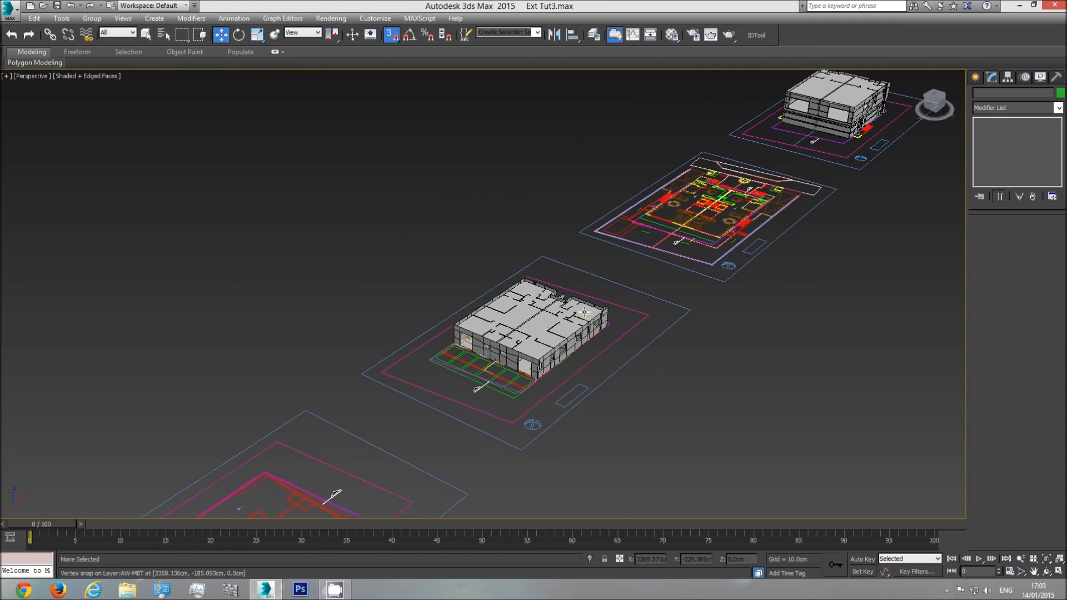
{"action": "scroll", "coordinate": [588, 334], "scroll_direction": "up", "scroll_amount": 5}
{"action": "left_click", "coordinate": [145, 35]}
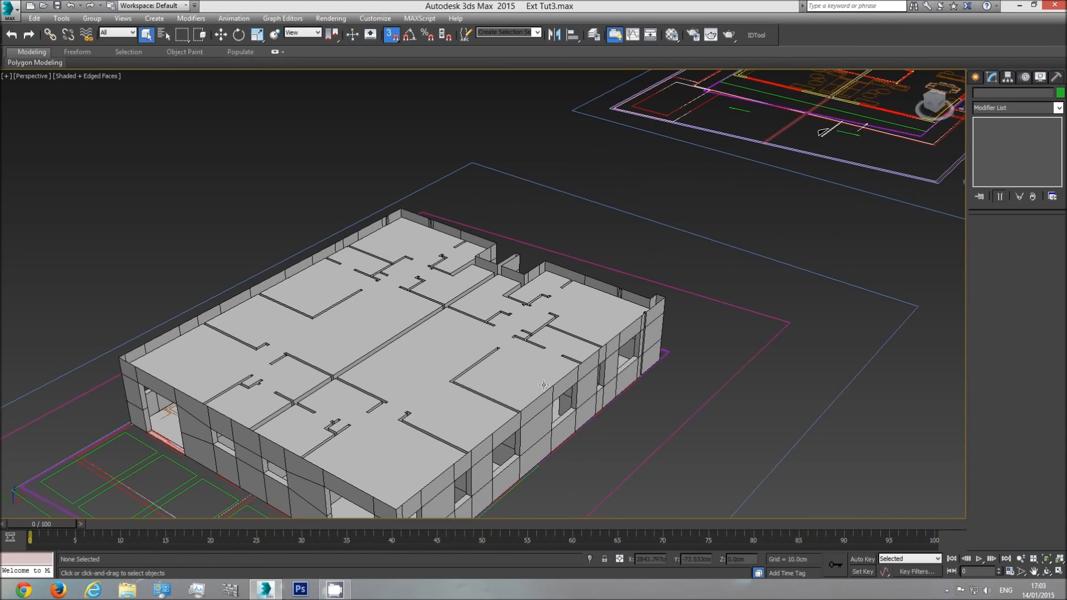
{"action": "left_click", "coordinate": [584, 381]}
{"action": "left_click", "coordinate": [512, 355], "text": "ctrl"}
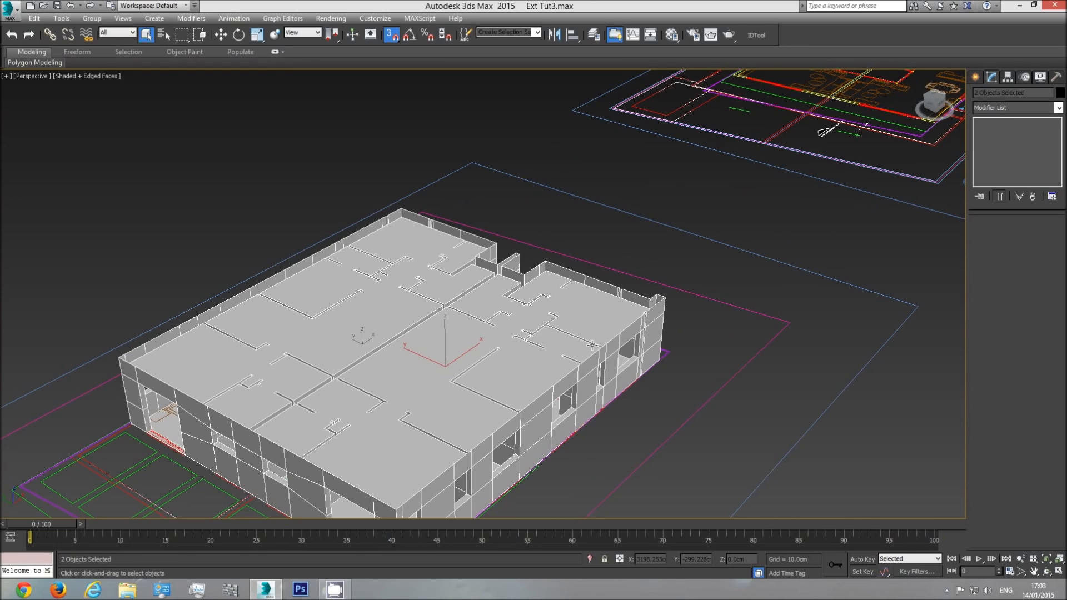
Step: In the front view, raise the two second-level wall objects by about one storey
{"action": "key", "text": "f"}
{"action": "scroll", "coordinate": [555, 317], "scroll_direction": "down", "scroll_amount": 5}
{"action": "scroll", "coordinate": [496, 293], "scroll_direction": "down", "scroll_amount": 3}
{"action": "scroll", "coordinate": [438, 354], "scroll_direction": "up", "scroll_amount": 3}
{"action": "key", "text": "w"}
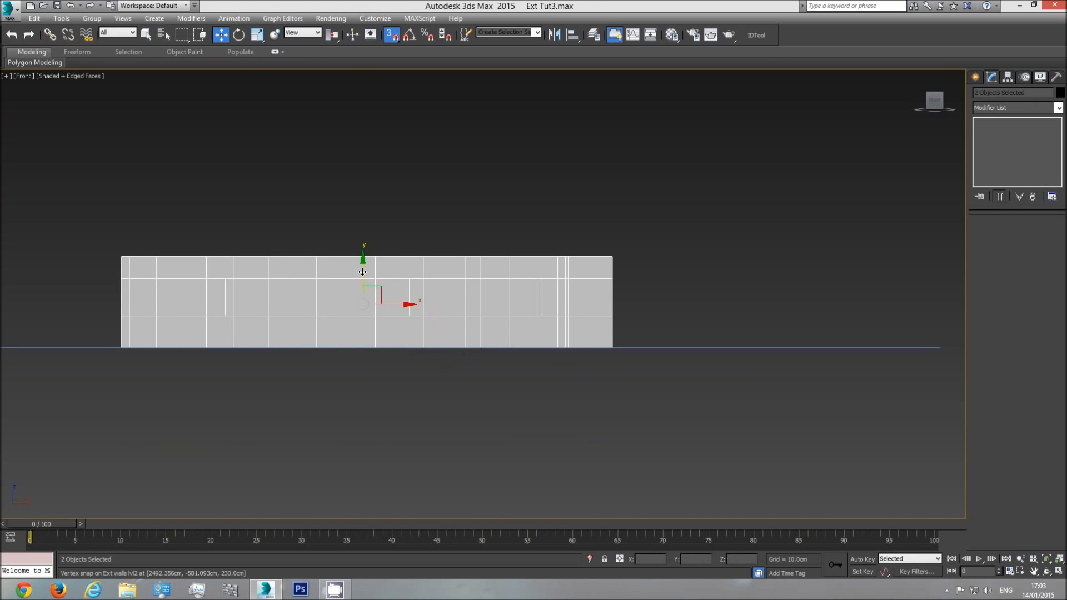
{"action": "left_click_drag", "start_coordinate": [363, 272], "coordinate": [361, 182]}
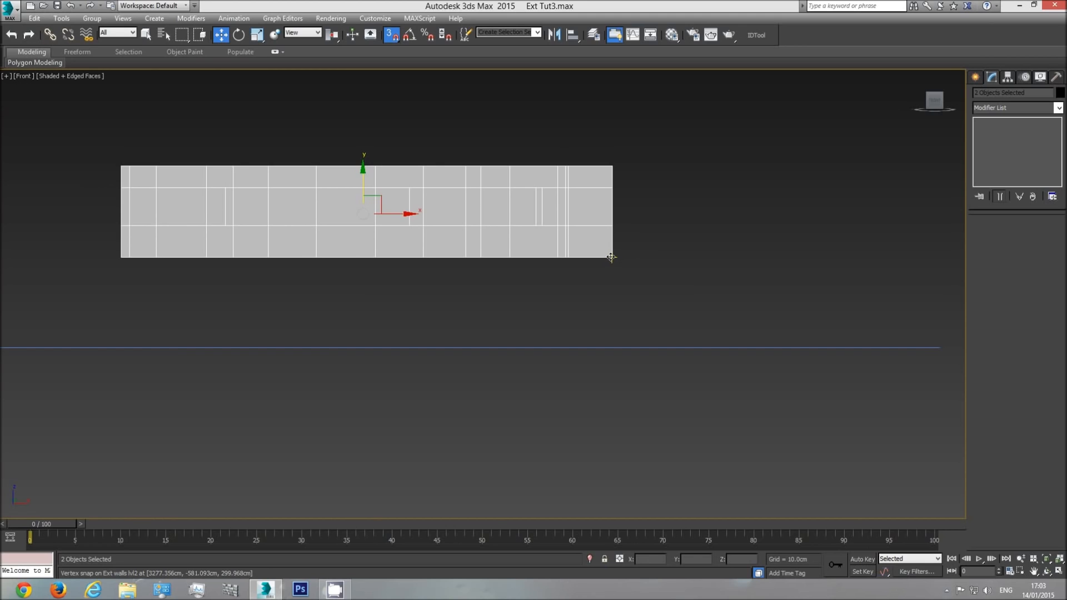
Step: Move the second-level walls horizontally across the front view until they stand beside the lower building
{"action": "left_click_drag", "start_coordinate": [612, 257], "coordinate": [757, 241]}
{"action": "middle_click_drag", "start_coordinate": [757, 240], "coordinate": [407, 278]}
{"action": "right_click", "coordinate": [398, 278]}
{"action": "scroll", "coordinate": [394, 278], "scroll_direction": "down", "scroll_amount": 2}
{"action": "scroll", "coordinate": [660, 261], "scroll_direction": "down", "scroll_amount": 2}
{"action": "middle_click_drag", "start_coordinate": [762, 252], "coordinate": [559, 232]}
{"action": "left_click_drag", "start_coordinate": [123, 256], "coordinate": [737, 251]}
{"action": "middle_click_drag", "start_coordinate": [733, 261], "coordinate": [631, 273]}
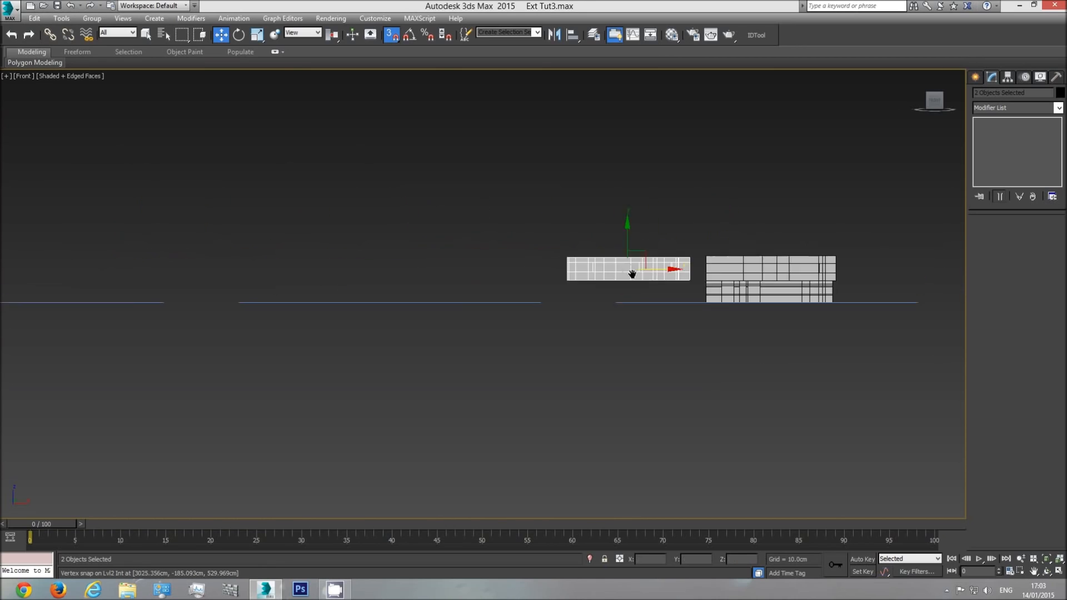
Step: Raise the second-level walls so their base snaps to the height of the lower building's top edge
{"action": "scroll", "coordinate": [689, 268], "scroll_direction": "up", "scroll_amount": 4}
{"action": "left_click_drag", "start_coordinate": [416, 239], "coordinate": [415, 186]}
{"action": "left_click_drag", "start_coordinate": [666, 262], "coordinate": [732, 217]}
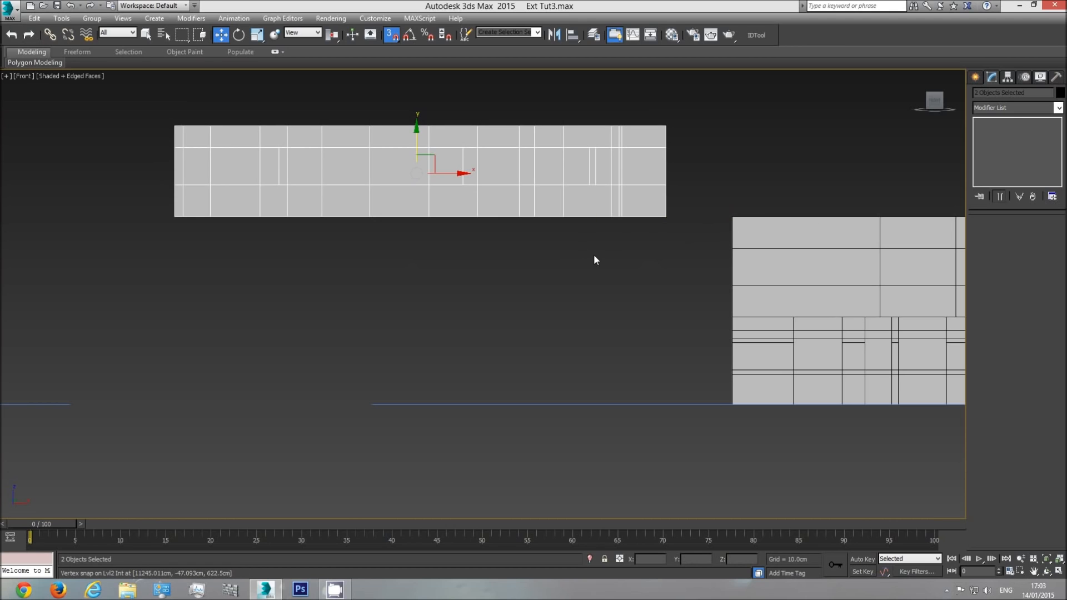
Step: In the top view, hide the Plan group so only the wall models are displayed
{"action": "key", "text": "t"}
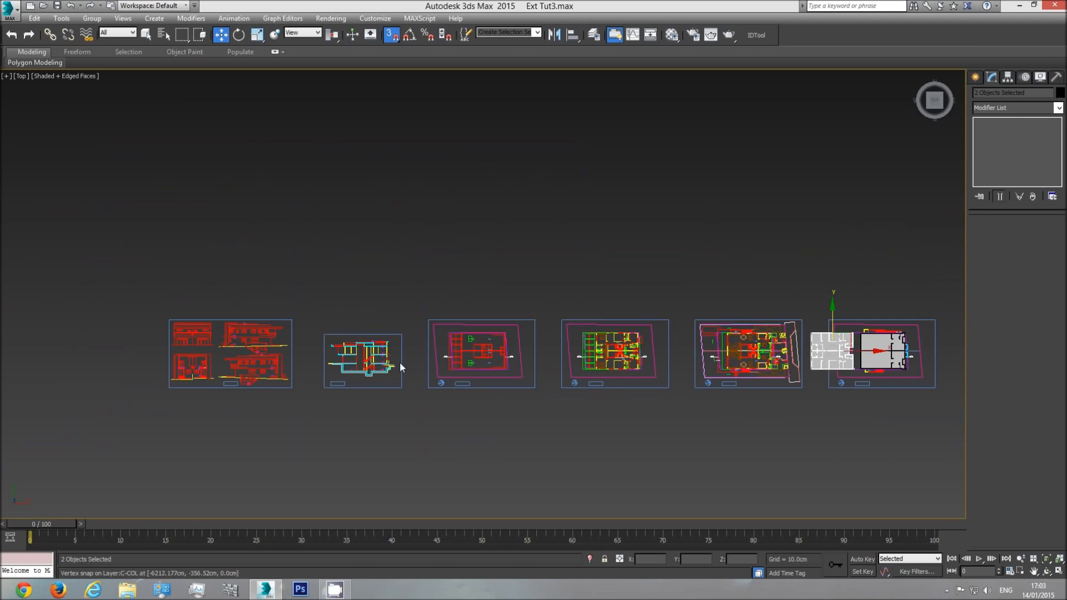
{"action": "left_click", "coordinate": [529, 340]}
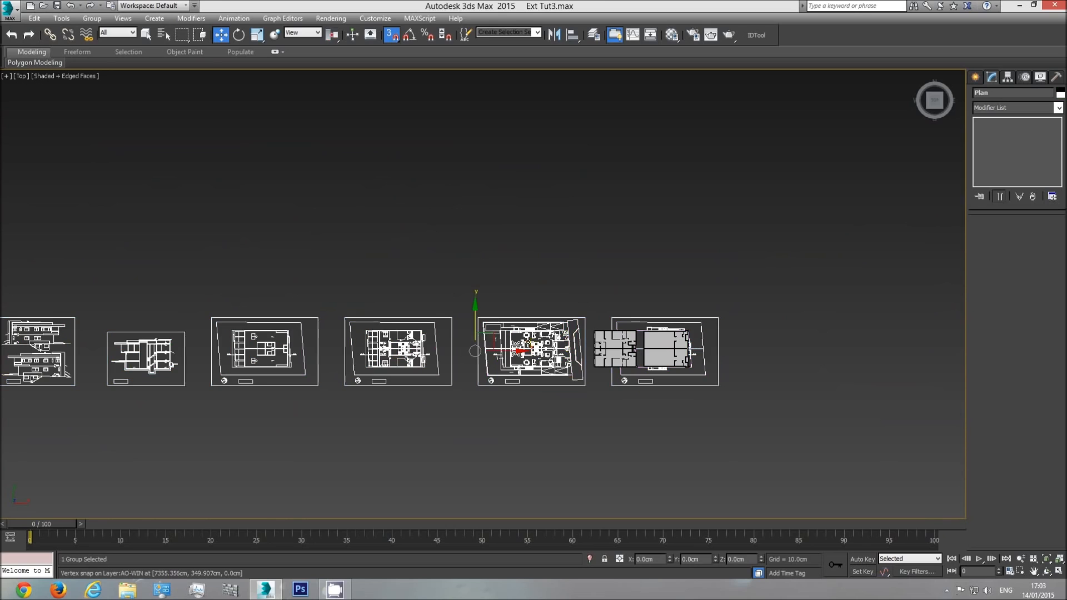
{"action": "right_click", "coordinate": [528, 339]}
{"action": "left_click", "coordinate": [544, 308]}
{"action": "scroll", "coordinate": [562, 358], "scroll_direction": "up", "scroll_amount": 4}
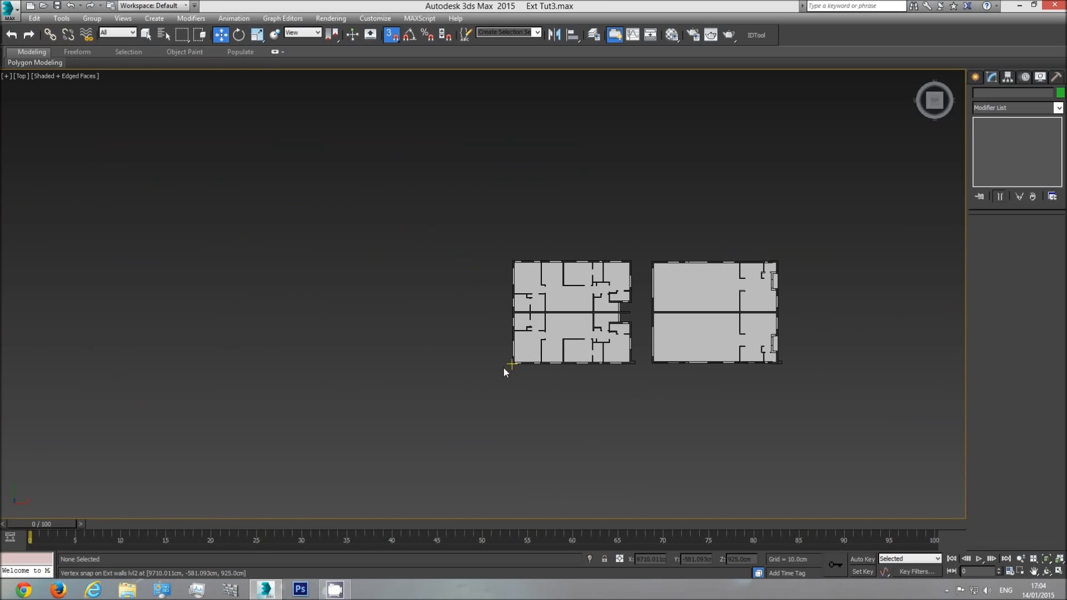
Step: Select both second-level wall objects and snap their projecting outer corner onto the matching corner of the lower building
{"action": "left_click_drag", "start_coordinate": [622, 405], "coordinate": [638, 417]}
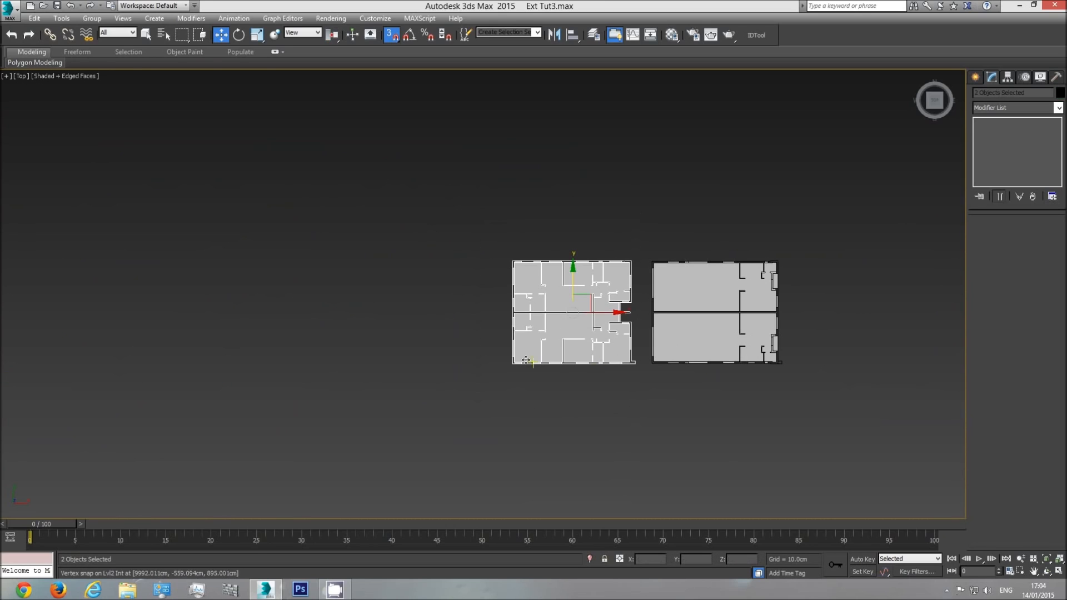
{"action": "middle_click_drag", "start_coordinate": [548, 376], "coordinate": [519, 381]}
{"action": "scroll", "coordinate": [545, 368], "scroll_direction": "up", "scroll_amount": 5}
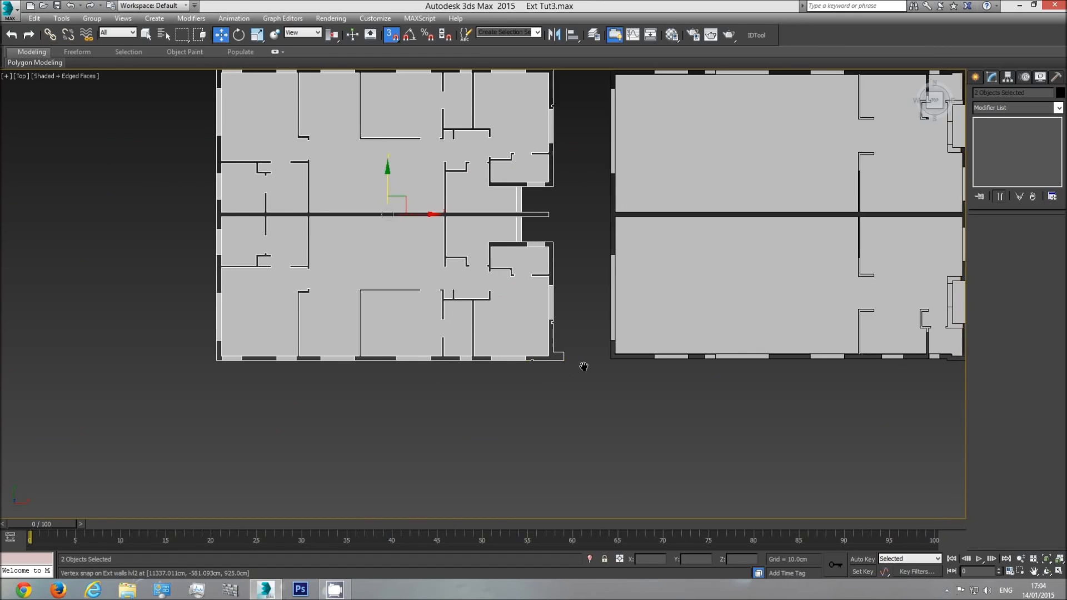
{"action": "middle_click_drag", "start_coordinate": [614, 367], "coordinate": [287, 353]}
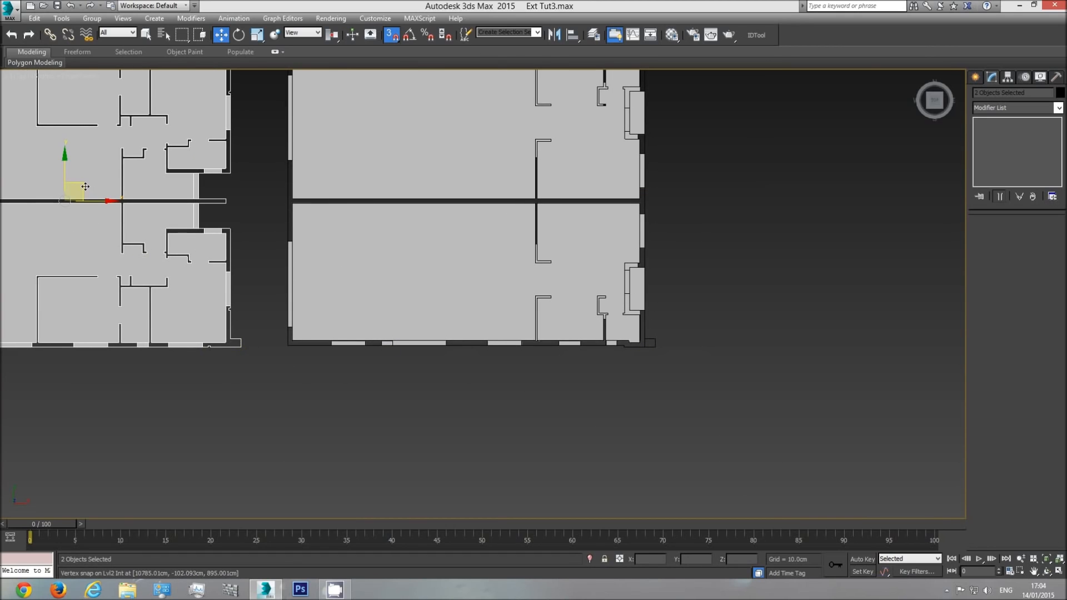
{"action": "left_click_drag", "start_coordinate": [84, 187], "coordinate": [66, 206]}
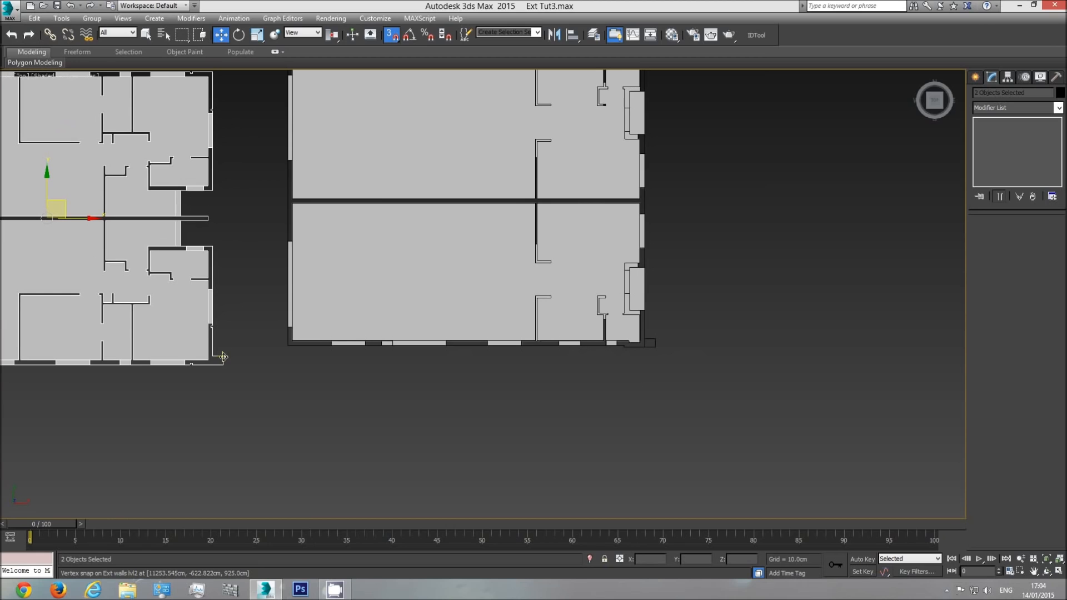
{"action": "left_click_drag", "start_coordinate": [222, 364], "coordinate": [657, 351]}
{"action": "middle_click_drag", "start_coordinate": [687, 262], "coordinate": [624, 339]}
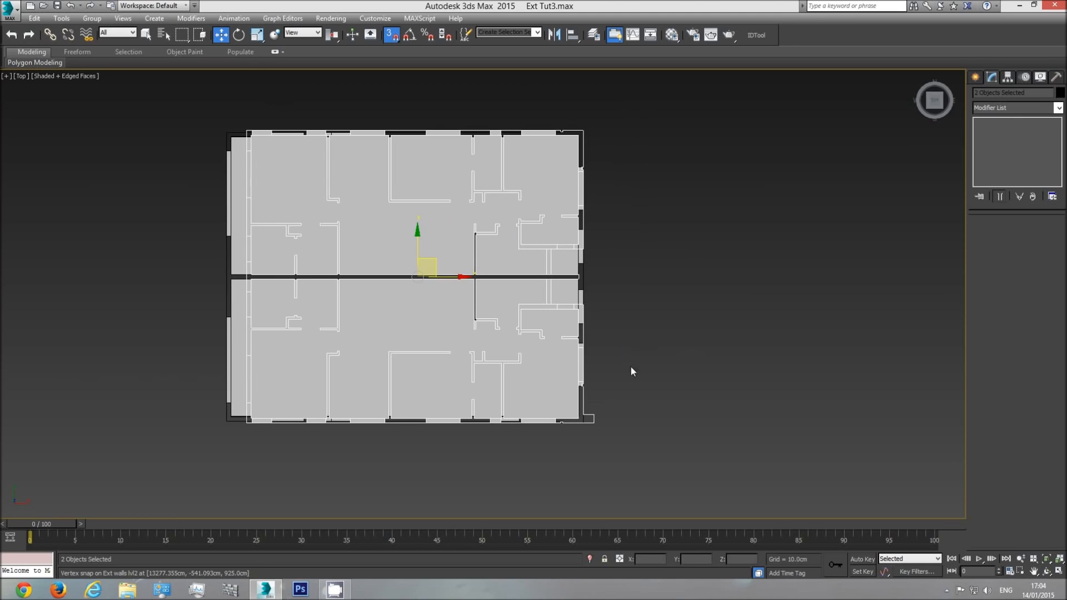
Step: Examine the stacked building in perspective, deselected and shaded without edges
{"action": "key", "text": "p"}
{"action": "left_click", "coordinate": [1046, 571]}
{"action": "left_click_drag", "start_coordinate": [562, 331], "coordinate": [376, 405]}
{"action": "left_click_drag", "start_coordinate": [446, 358], "coordinate": [489, 289]}
{"action": "key", "text": "w"}
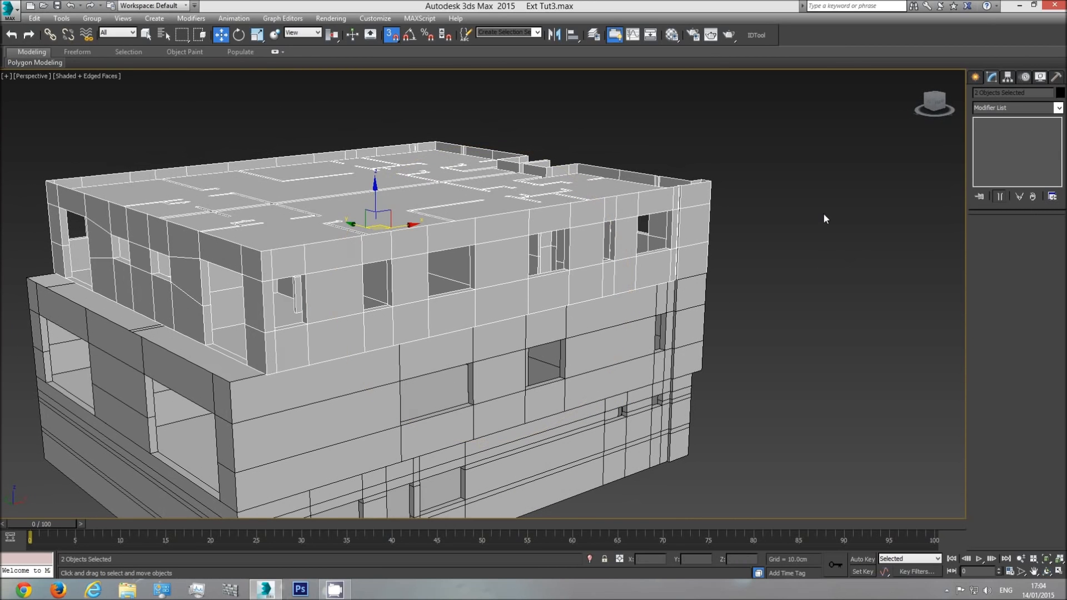
{"action": "left_click", "coordinate": [832, 241]}
{"action": "key", "text": "F4"}
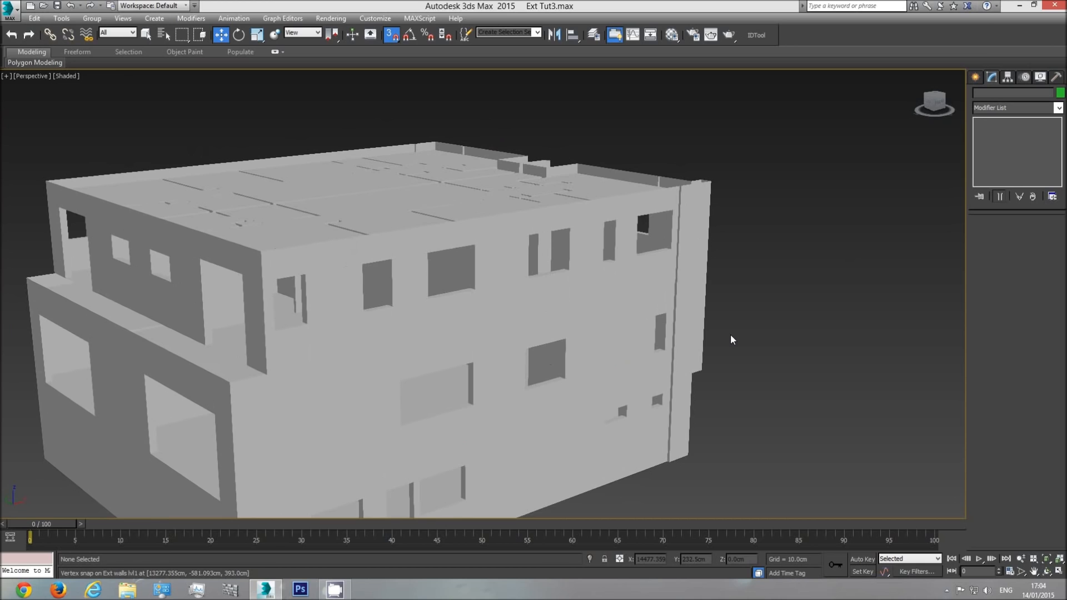
{"action": "middle_click_drag", "start_coordinate": [731, 339], "coordinate": [799, 314]}
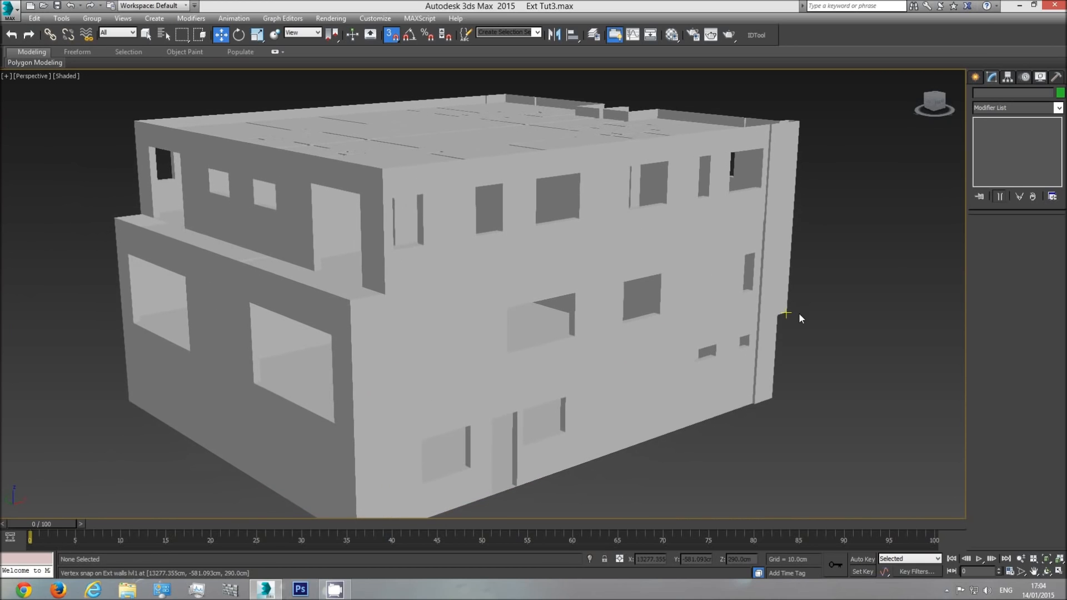
Step: Turn edged faces back on and examine the seam between the first and second levels from both sides
{"action": "key", "text": "F4"}
{"action": "middle_click_drag", "start_coordinate": [584, 240], "coordinate": [583, 258]}
{"action": "left_click", "coordinate": [1050, 571]}
{"action": "left_click_drag", "start_coordinate": [445, 309], "coordinate": [501, 247]}
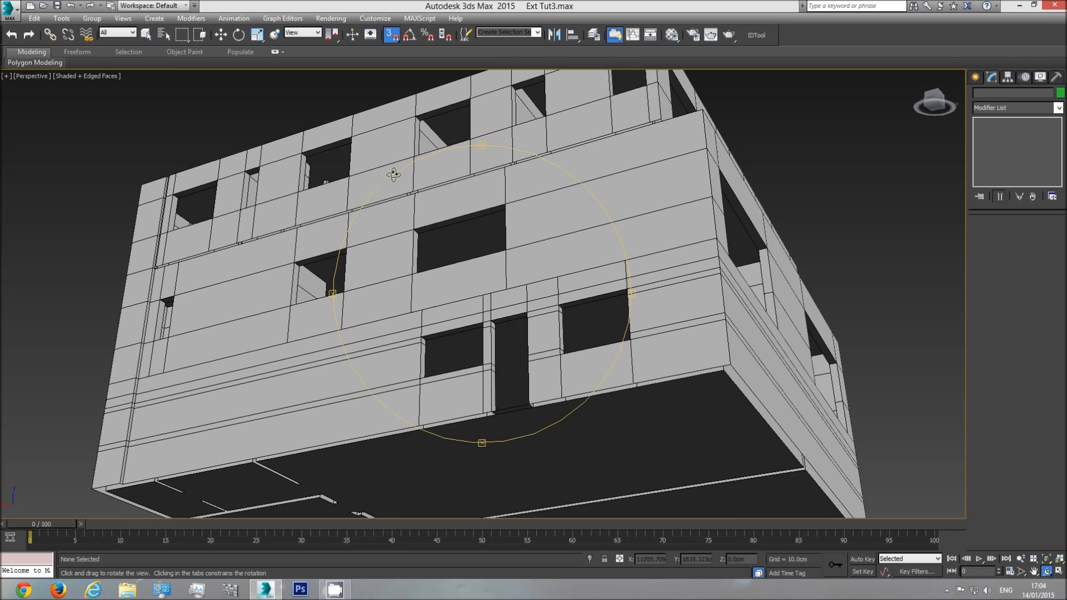
{"action": "scroll", "coordinate": [364, 258], "scroll_direction": "up", "scroll_amount": 6}
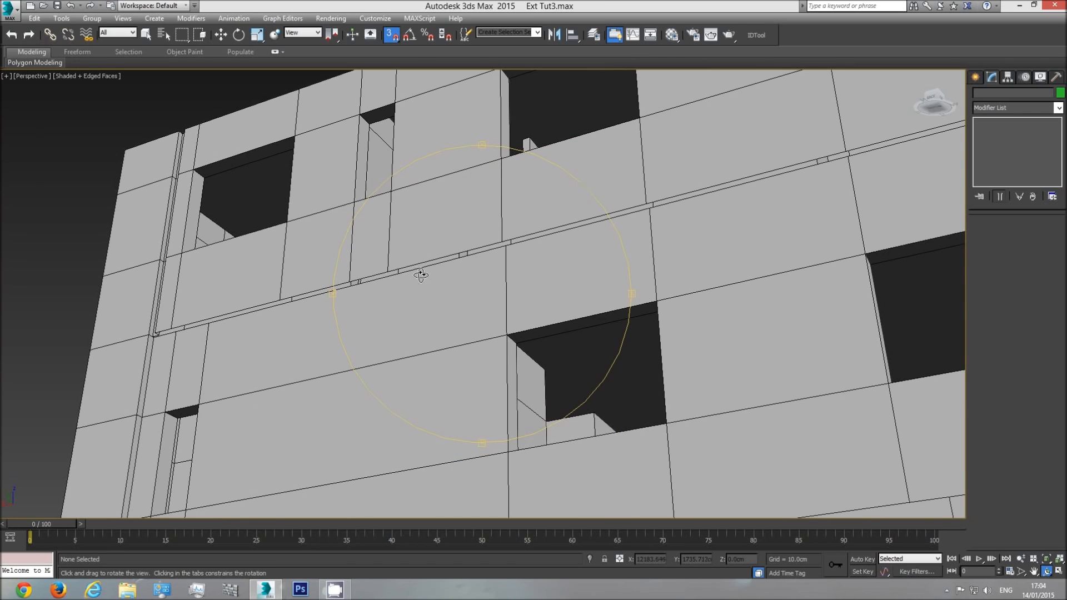
{"action": "left_click_drag", "start_coordinate": [476, 262], "coordinate": [466, 332]}
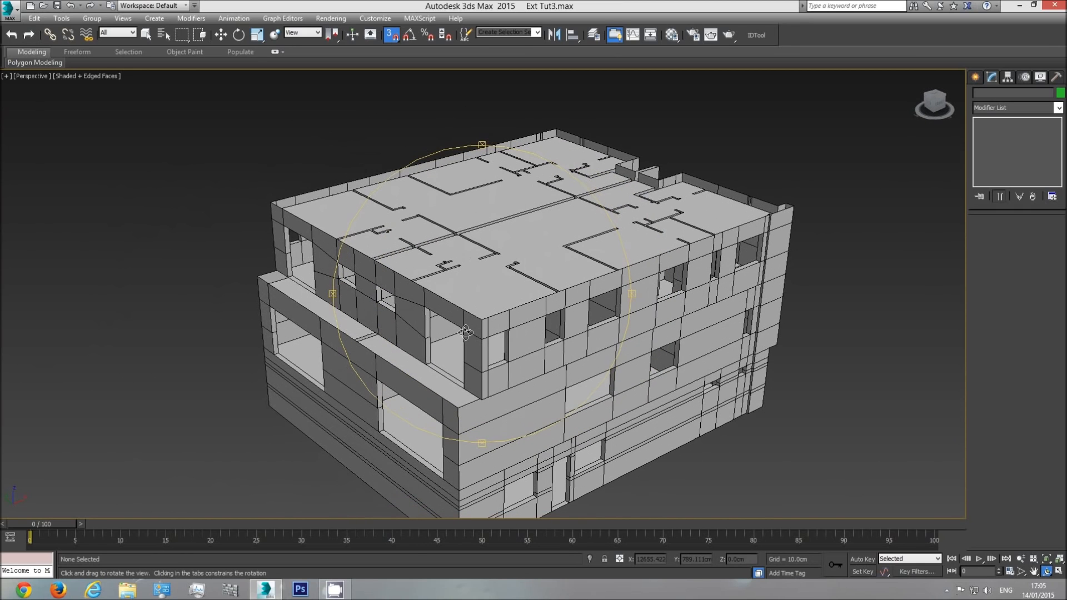
{"action": "left_click_drag", "start_coordinate": [510, 372], "coordinate": [595, 407]}
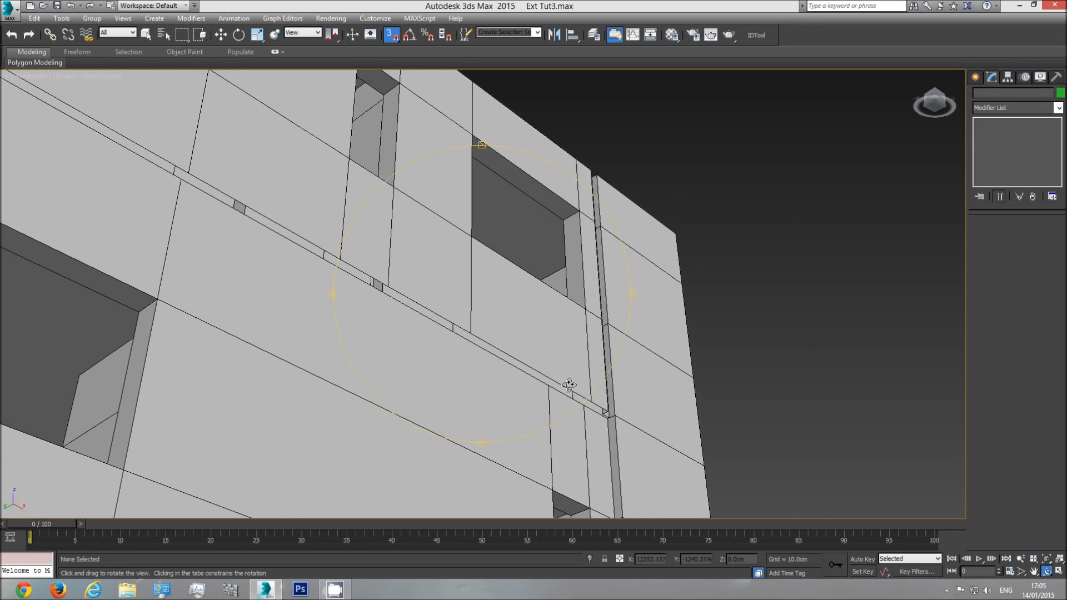
Step: Select the second level's exterior walls and switch to edge editing with the plain selection tool
{"action": "scroll", "coordinate": [566, 385], "scroll_direction": "up", "scroll_amount": 5}
{"action": "left_click_drag", "start_coordinate": [552, 332], "coordinate": [536, 262]}
{"action": "key", "text": "w"}
{"action": "left_click", "coordinate": [538, 278]}
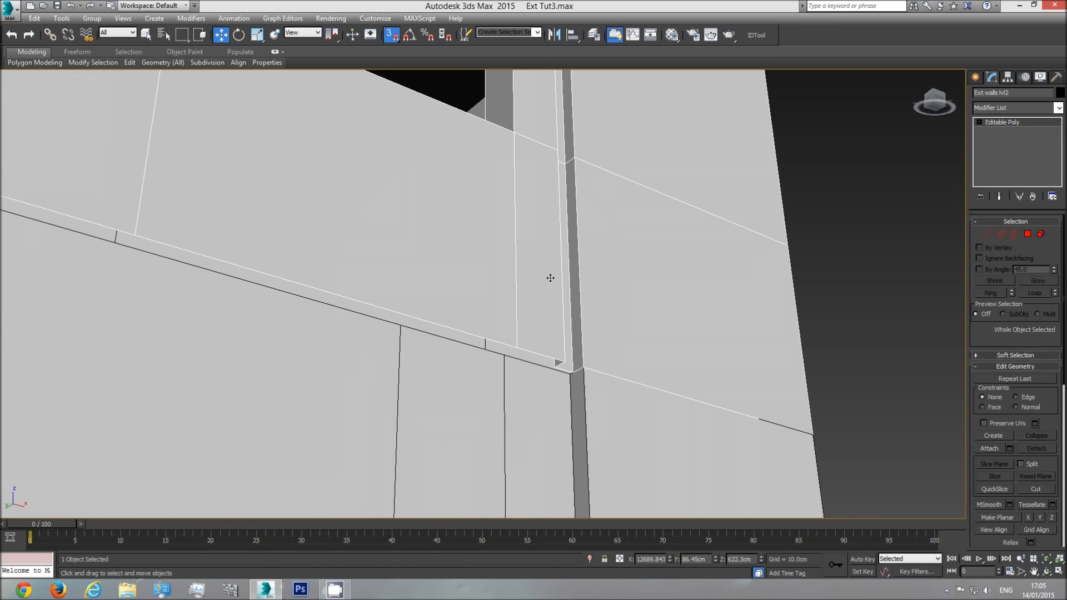
{"action": "left_click", "coordinate": [1000, 234]}
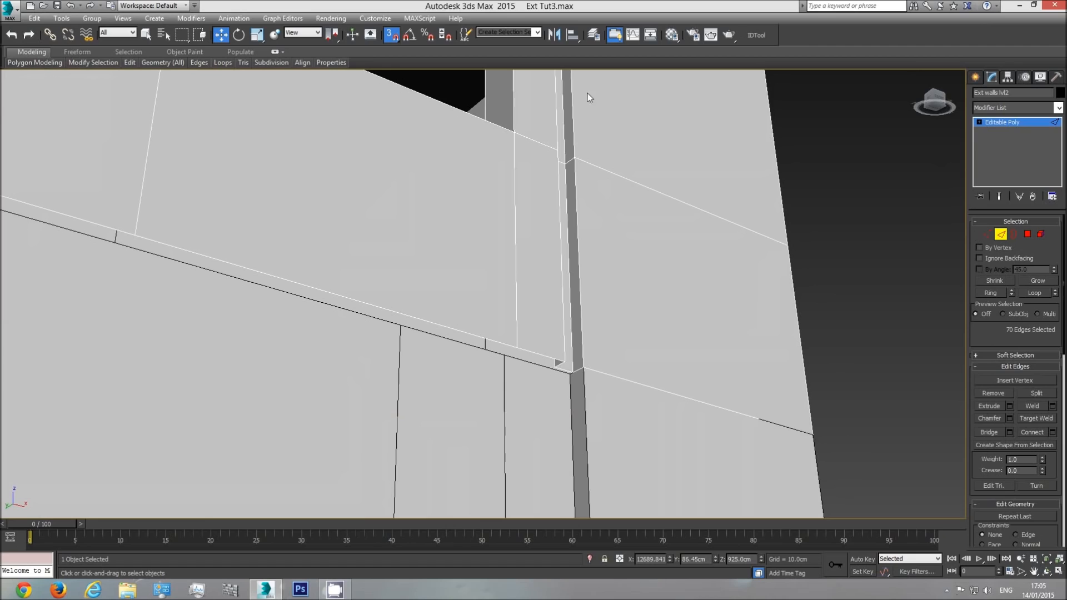
{"action": "left_click", "coordinate": [149, 35]}
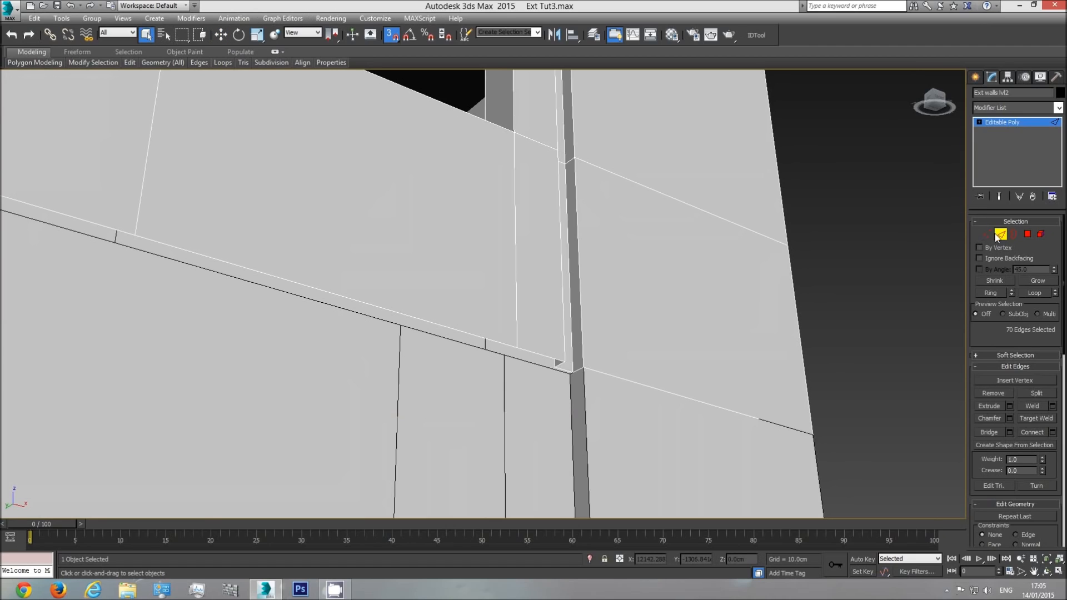
Step: Select every bottom edge of the second-level walls along this facade, from the projecting corner to the far end
{"action": "left_click", "coordinate": [544, 370]}
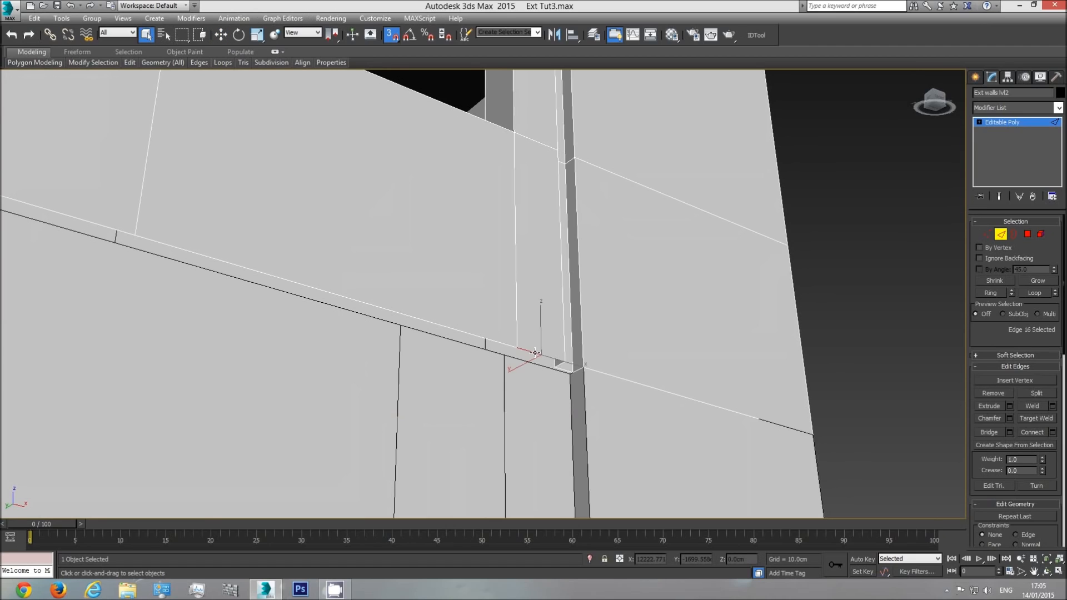
{"action": "left_click", "coordinate": [492, 341], "text": "ctrl"}
{"action": "left_click", "coordinate": [100, 225], "text": "ctrl"}
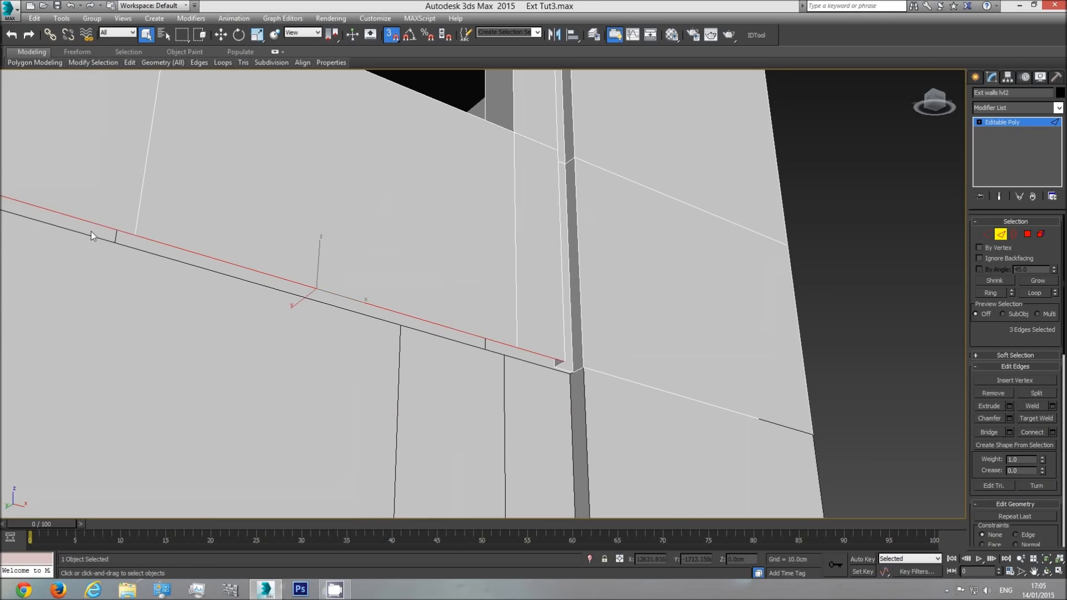
{"action": "middle_click_drag", "start_coordinate": [94, 234], "coordinate": [379, 331]}
{"action": "scroll", "coordinate": [379, 331], "scroll_direction": "down", "scroll_amount": 4}
{"action": "middle_click_drag", "start_coordinate": [240, 293], "coordinate": [342, 313]}
{"action": "left_click", "coordinate": [344, 309], "text": "ctrl"}
{"action": "left_click", "coordinate": [288, 289], "text": "ctrl"}
{"action": "left_click", "coordinate": [97, 231], "text": "ctrl"}
{"action": "middle_click_drag", "start_coordinate": [97, 231], "coordinate": [492, 360]}
{"action": "left_click", "coordinate": [325, 297], "text": "ctrl"}
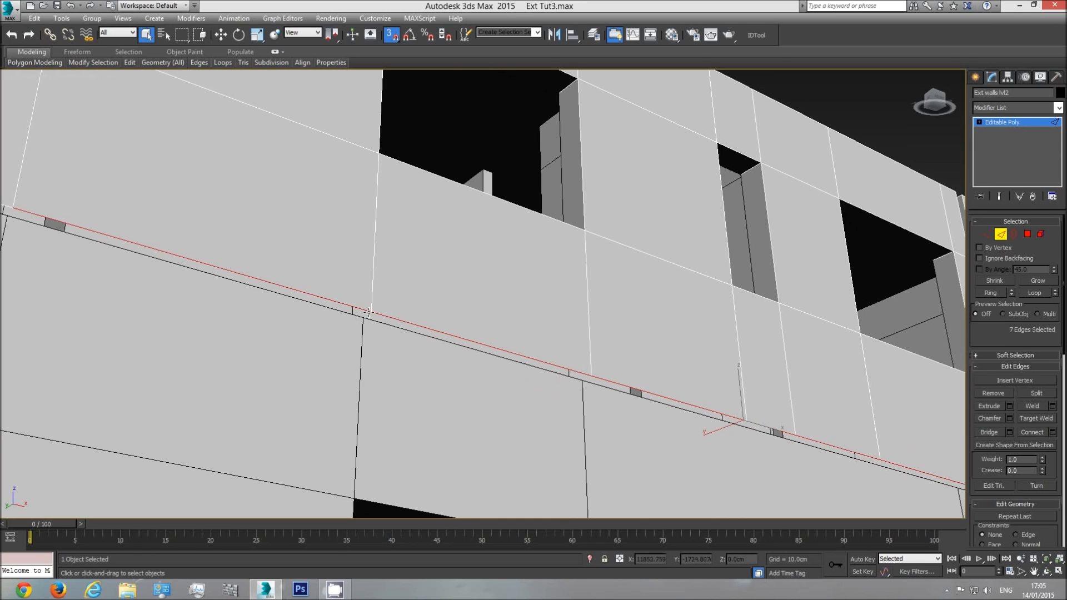
{"action": "scroll", "coordinate": [350, 324], "scroll_direction": "up", "scroll_amount": 4}
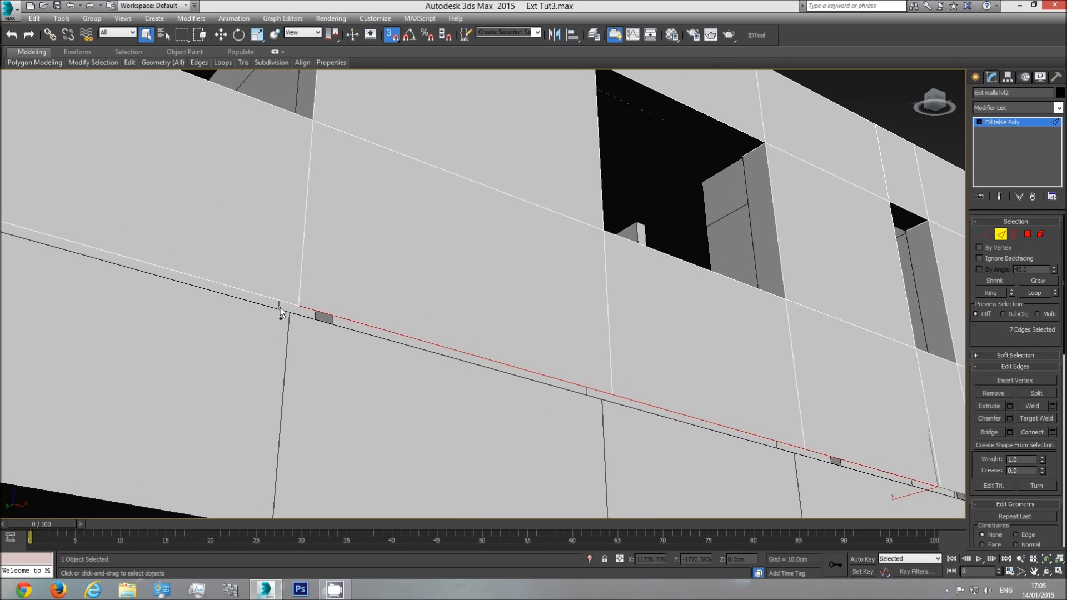
{"action": "left_click", "coordinate": [263, 295], "text": "ctrl"}
{"action": "middle_click_drag", "start_coordinate": [264, 296], "coordinate": [579, 393]}
{"action": "left_click", "coordinate": [322, 314], "text": "ctrl"}
{"action": "left_click", "coordinate": [122, 258], "text": "ctrl"}
{"action": "middle_click_drag", "start_coordinate": [117, 235], "coordinate": [640, 333]}
{"action": "left_click", "coordinate": [411, 291], "text": "ctrl"}
{"action": "scroll", "coordinate": [385, 288], "scroll_direction": "down", "scroll_amount": 2}
{"action": "middle_click_drag", "start_coordinate": [385, 289], "coordinate": [511, 354]}
{"action": "left_click", "coordinate": [250, 273], "text": "ctrl"}
{"action": "middle_click_drag", "start_coordinate": [152, 254], "coordinate": [221, 287]}
{"action": "middle_click_drag", "start_coordinate": [660, 328], "coordinate": [312, 172]}
{"action": "scroll", "coordinate": [503, 299], "scroll_direction": "down", "scroll_amount": 2}
{"action": "middle_click_drag", "start_coordinate": [748, 375], "coordinate": [500, 300]}
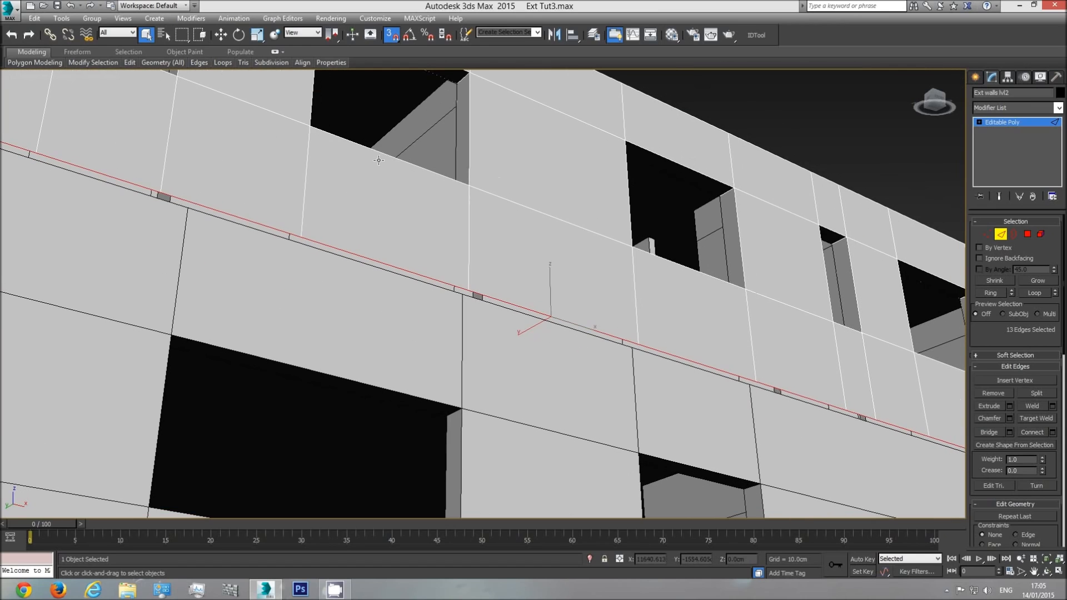
Step: Extrude the selected bottom edges along Y, snapping them onto the outer top edge of the lower wall
{"action": "left_click", "coordinate": [221, 35]}
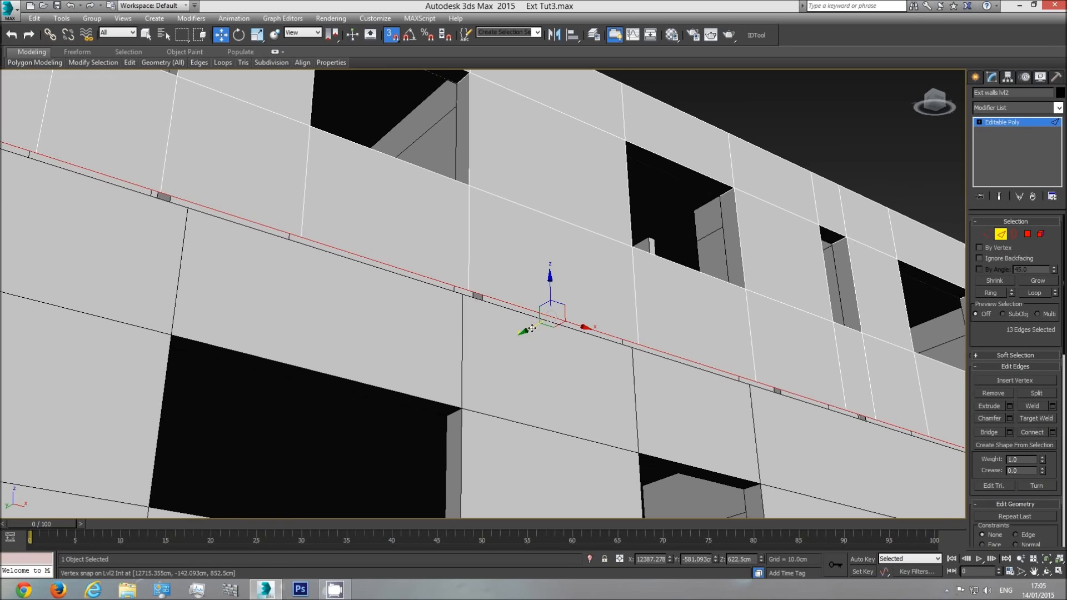
{"action": "left_click_drag", "start_coordinate": [532, 329], "coordinate": [462, 295]}
{"action": "middle_click_drag", "start_coordinate": [369, 321], "coordinate": [455, 333]}
{"action": "scroll", "coordinate": [326, 312], "scroll_direction": "down", "scroll_amount": 3}
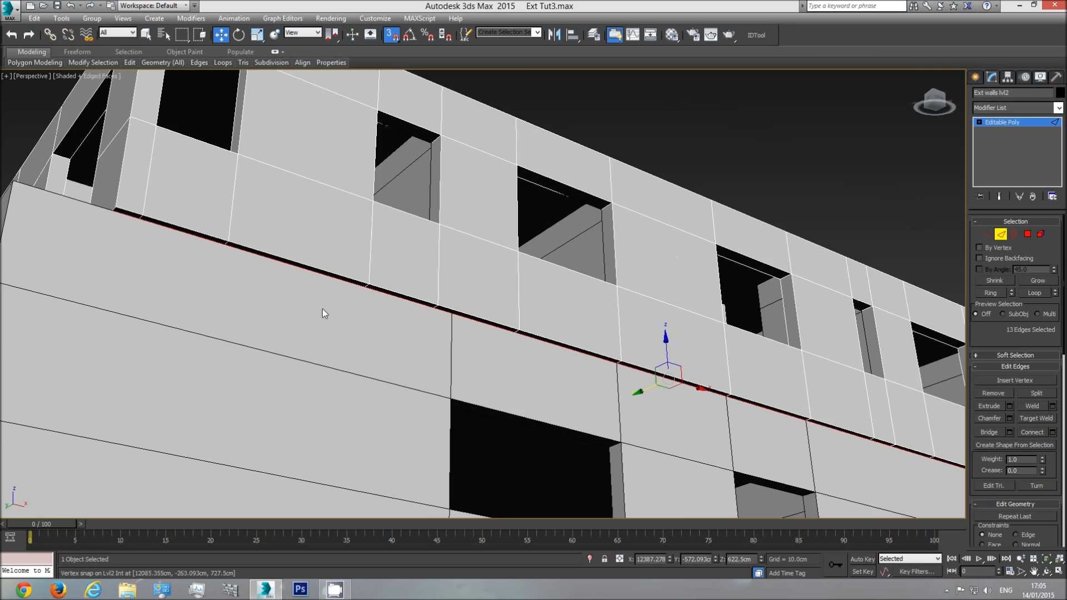
Step: Examine the new strip along the seam from several angles, following it to the projecting corner
{"action": "middle_click_drag", "start_coordinate": [233, 250], "coordinate": [291, 270]}
{"action": "scroll", "coordinate": [667, 374], "scroll_direction": "up", "scroll_amount": 4}
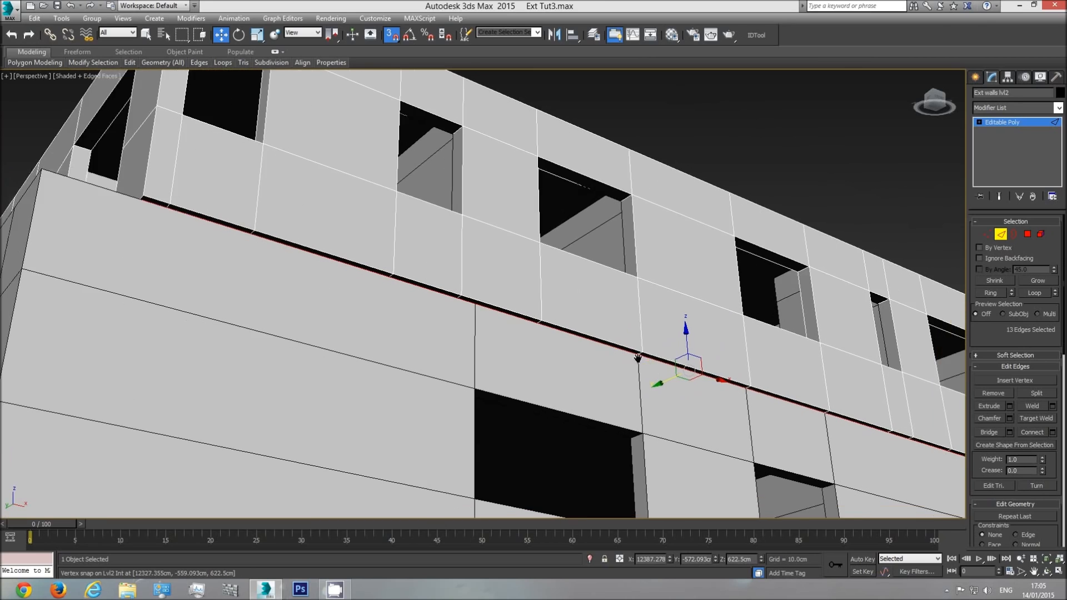
{"action": "middle_click_drag", "start_coordinate": [608, 339], "coordinate": [408, 298]}
{"action": "left_click", "coordinate": [1047, 571]}
{"action": "left_click_drag", "start_coordinate": [572, 321], "coordinate": [578, 288]}
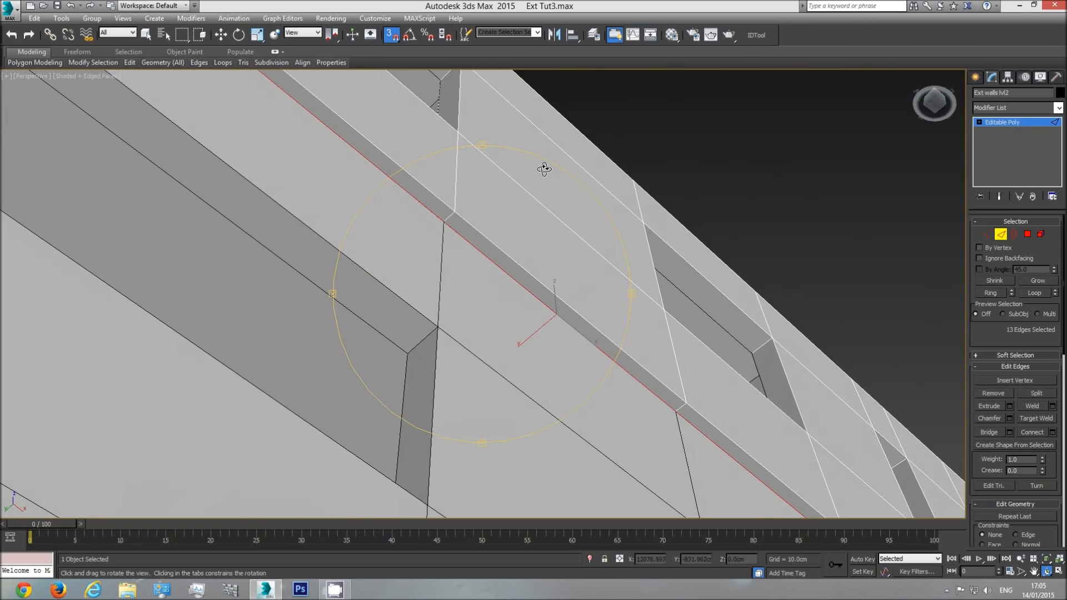
{"action": "middle_click_drag", "start_coordinate": [541, 275], "coordinate": [392, 273]}
{"action": "scroll", "coordinate": [392, 273], "scroll_direction": "down", "scroll_amount": 4}
{"action": "left_click_drag", "start_coordinate": [500, 334], "coordinate": [511, 374]}
{"action": "middle_click_drag", "start_coordinate": [498, 350], "coordinate": [288, 283]}
{"action": "scroll", "coordinate": [534, 354], "scroll_direction": "up", "scroll_amount": 3}
{"action": "scroll", "coordinate": [483, 322], "scroll_direction": "up", "scroll_amount": 4}
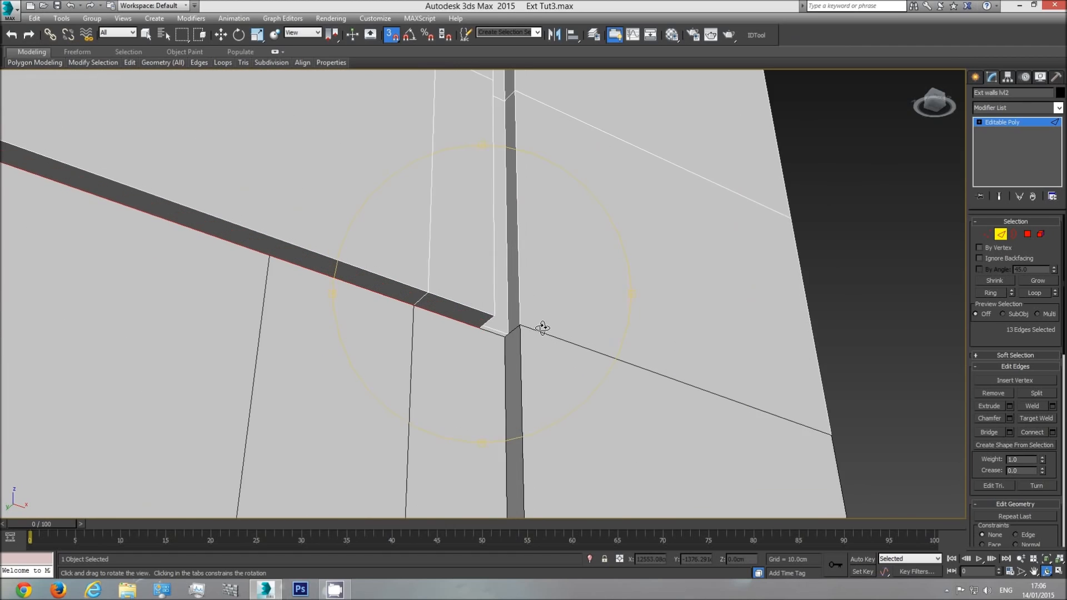
Step: Extrude the short bottom edge beside the projecting corner along Y to the lower wall's edge, and clear the edge selection
{"action": "left_click_drag", "start_coordinate": [494, 318], "coordinate": [814, 398]}
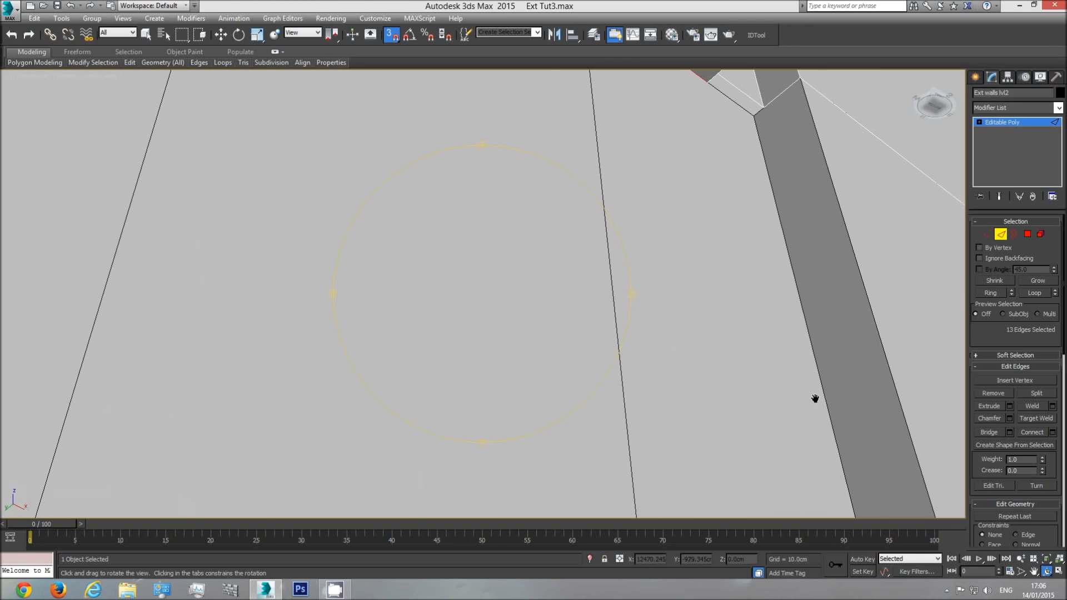
{"action": "left_click_drag", "start_coordinate": [690, 154], "coordinate": [599, 163]}
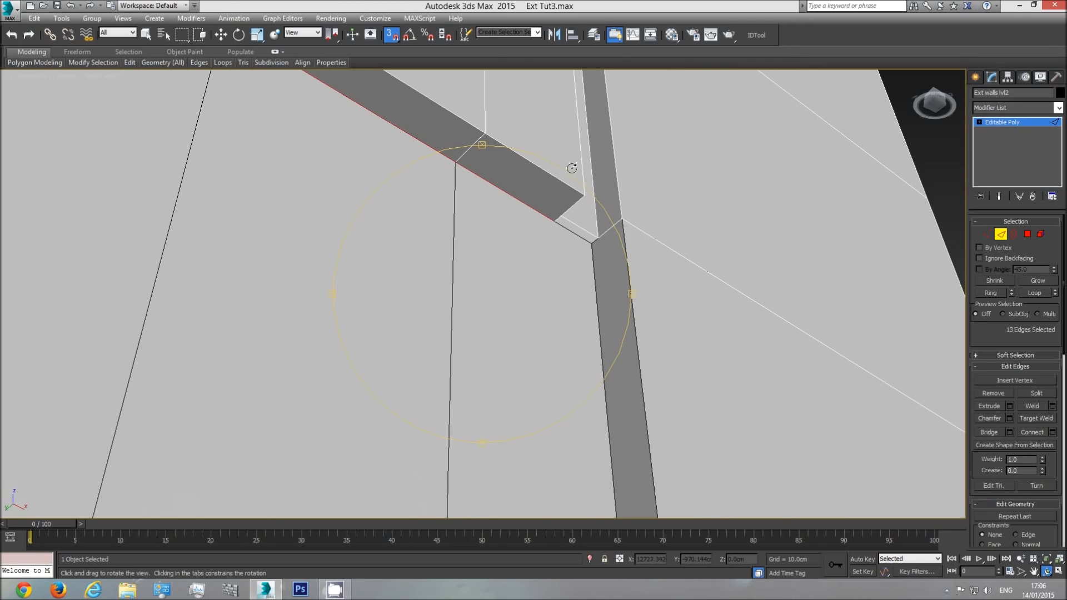
{"action": "left_click_drag", "start_coordinate": [609, 145], "coordinate": [498, 337]}
{"action": "left_click_drag", "start_coordinate": [566, 304], "coordinate": [515, 273]}
{"action": "scroll", "coordinate": [509, 383], "scroll_direction": "up", "scroll_amount": 3}
{"action": "middle_click_drag", "start_coordinate": [500, 439], "coordinate": [500, 317]}
{"action": "scroll", "coordinate": [494, 334], "scroll_direction": "up", "scroll_amount": 4}
{"action": "left_click_drag", "start_coordinate": [495, 337], "coordinate": [512, 243]}
{"action": "right_click", "coordinate": [511, 243]}
{"action": "left_click", "coordinate": [511, 249]}
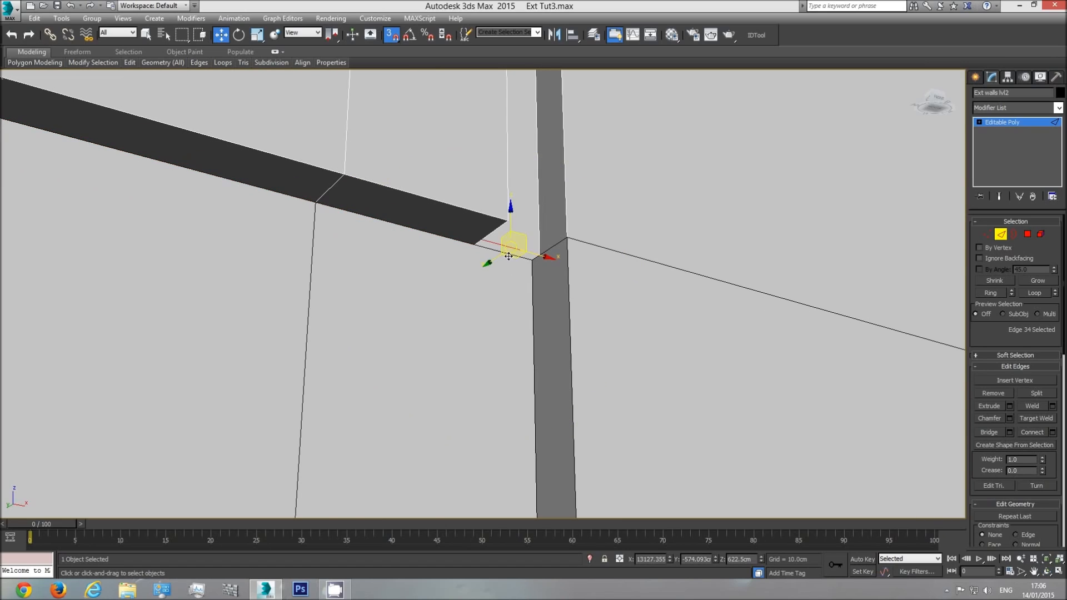
{"action": "left_click_drag", "start_coordinate": [495, 262], "coordinate": [532, 260], "text": "shift"}
{"action": "scroll", "coordinate": [514, 327], "scroll_direction": "down", "scroll_amount": 4}
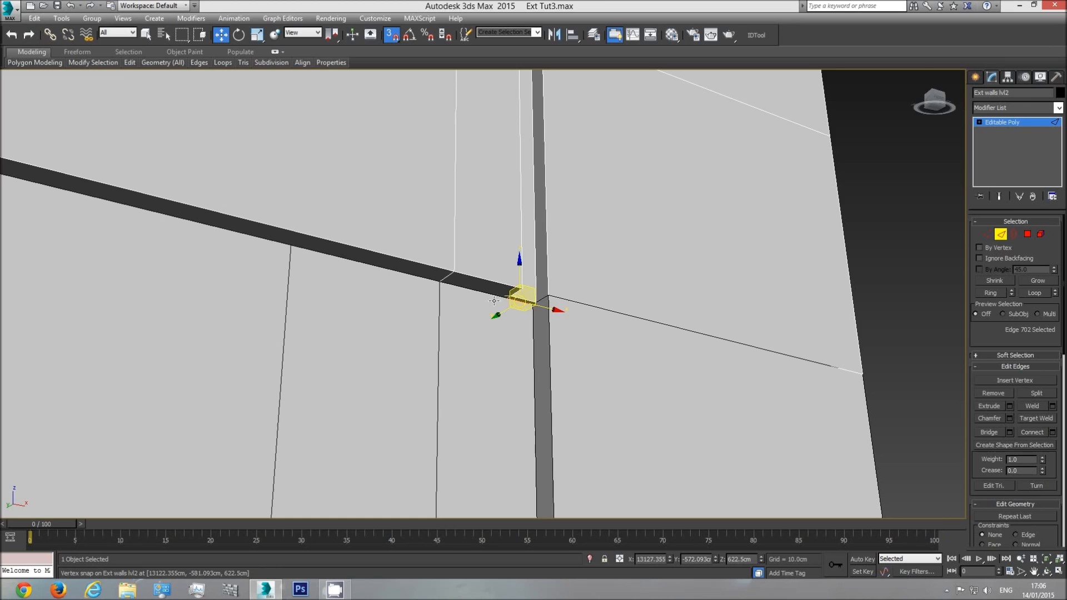
{"action": "scroll", "coordinate": [459, 306], "scroll_direction": "down", "scroll_amount": 8}
{"action": "left_click", "coordinate": [609, 346]}
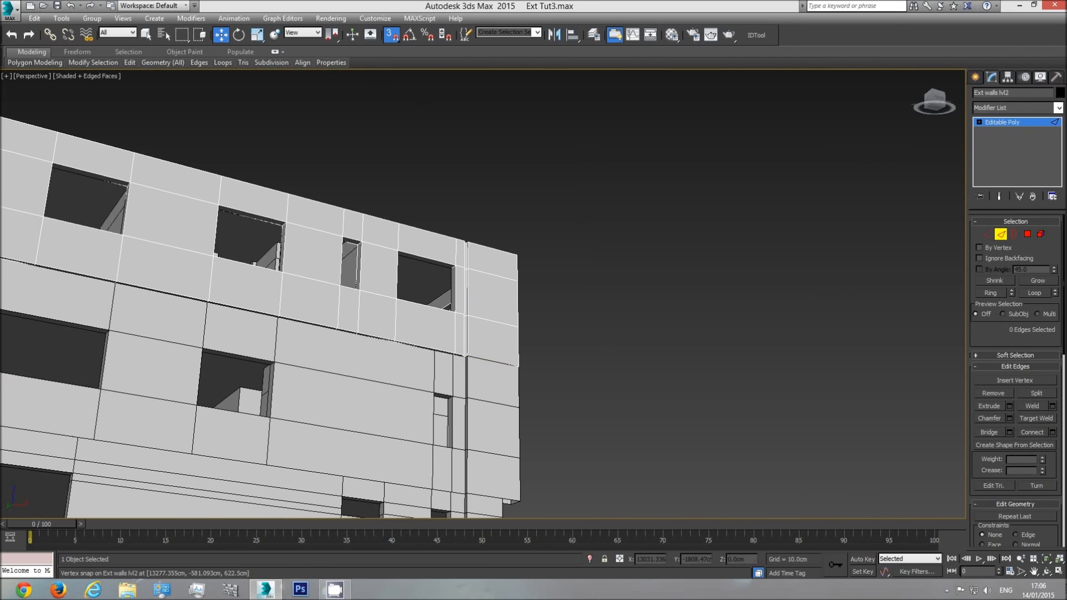
Step: On the opposite facade, select every bottom edge of the second-level walls from the projecting corner to the far end
{"action": "left_click", "coordinate": [1046, 571]}
{"action": "left_click_drag", "start_coordinate": [489, 333], "coordinate": [583, 334]}
{"action": "scroll", "coordinate": [328, 293], "scroll_direction": "up", "scroll_amount": 10}
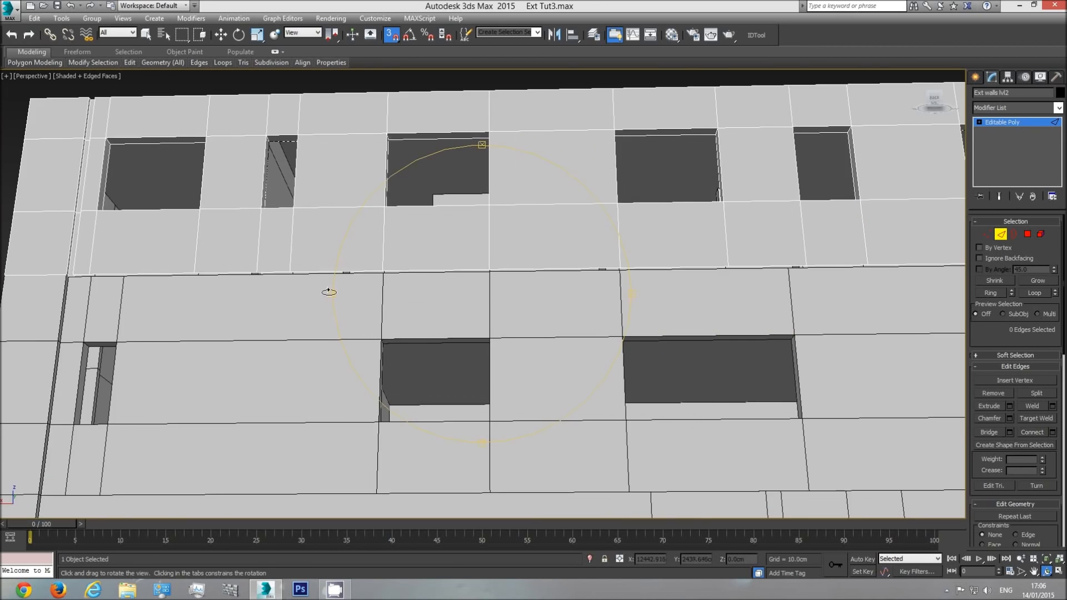
{"action": "middle_click_drag", "start_coordinate": [340, 245], "coordinate": [349, 253]}
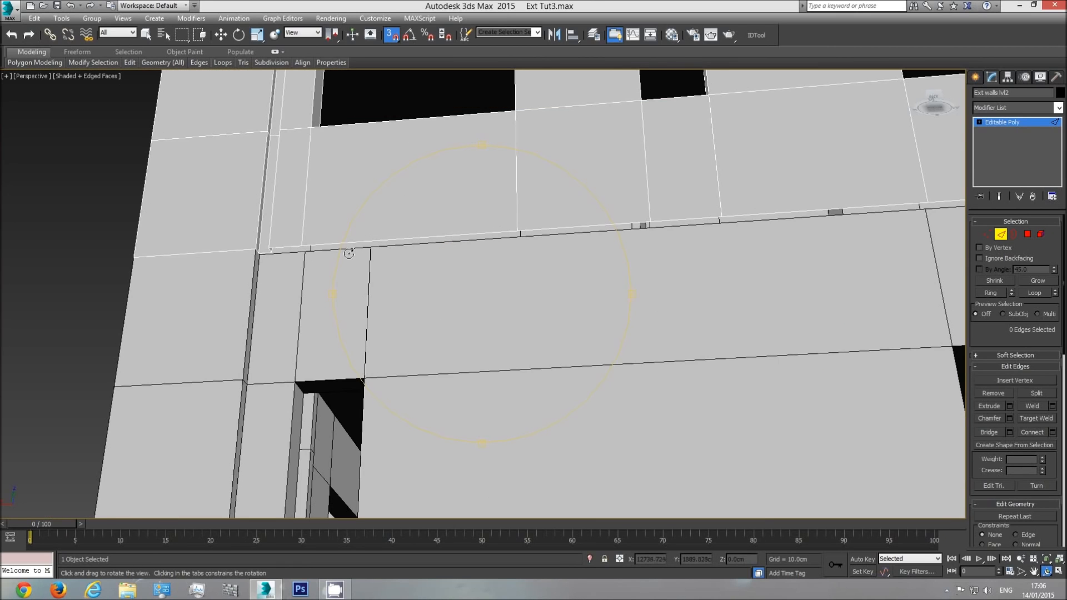
{"action": "left_click", "coordinate": [146, 34]}
{"action": "left_click", "coordinate": [294, 248]}
{"action": "left_click", "coordinate": [338, 245], "text": "ctrl"}
{"action": "left_click", "coordinate": [572, 225], "text": "ctrl"}
{"action": "left_click", "coordinate": [676, 218], "text": "ctrl"}
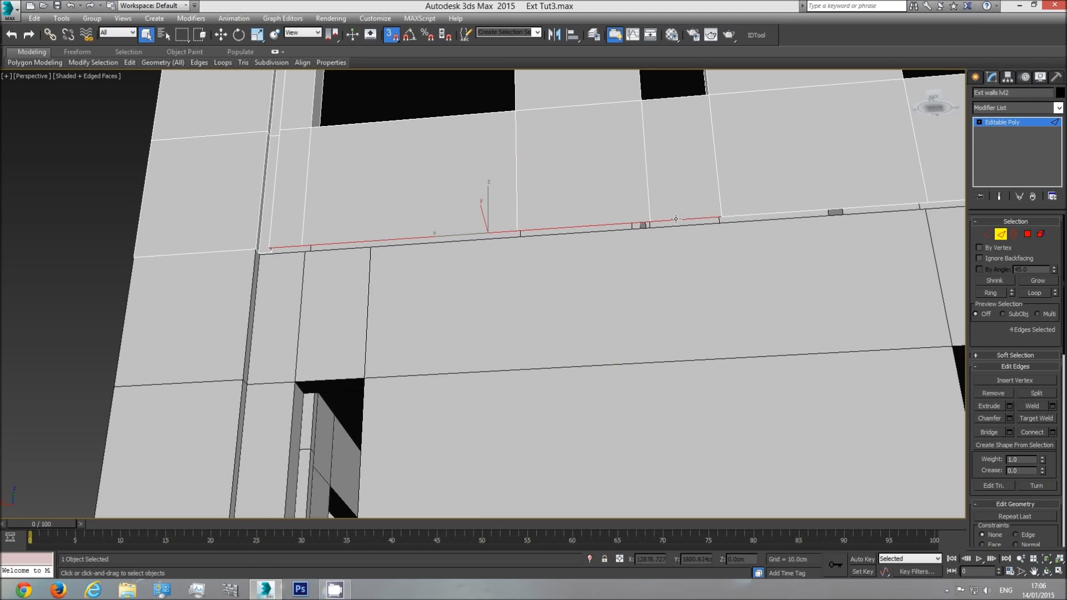
{"action": "left_click", "coordinate": [750, 215], "text": "ctrl"}
{"action": "scroll", "coordinate": [361, 310], "scroll_direction": "up", "scroll_amount": 4}
{"action": "left_click", "coordinate": [485, 288], "text": "ctrl"}
{"action": "left_click", "coordinate": [706, 277], "text": "ctrl"}
{"action": "scroll", "coordinate": [493, 314], "scroll_direction": "up", "scroll_amount": 3}
{"action": "left_click", "coordinate": [552, 314], "text": "ctrl"}
{"action": "left_click", "coordinate": [813, 294], "text": "ctrl"}
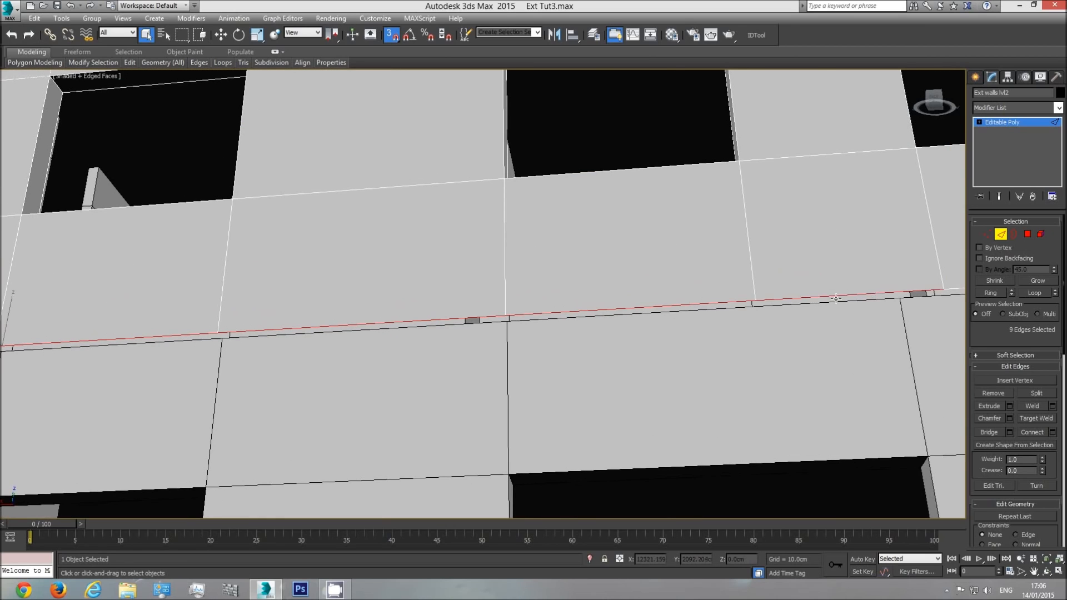
{"action": "middle_click_drag", "start_coordinate": [813, 295], "coordinate": [416, 360]}
{"action": "left_click", "coordinate": [553, 354], "text": "ctrl"}
{"action": "left_click", "coordinate": [620, 351], "text": "ctrl"}
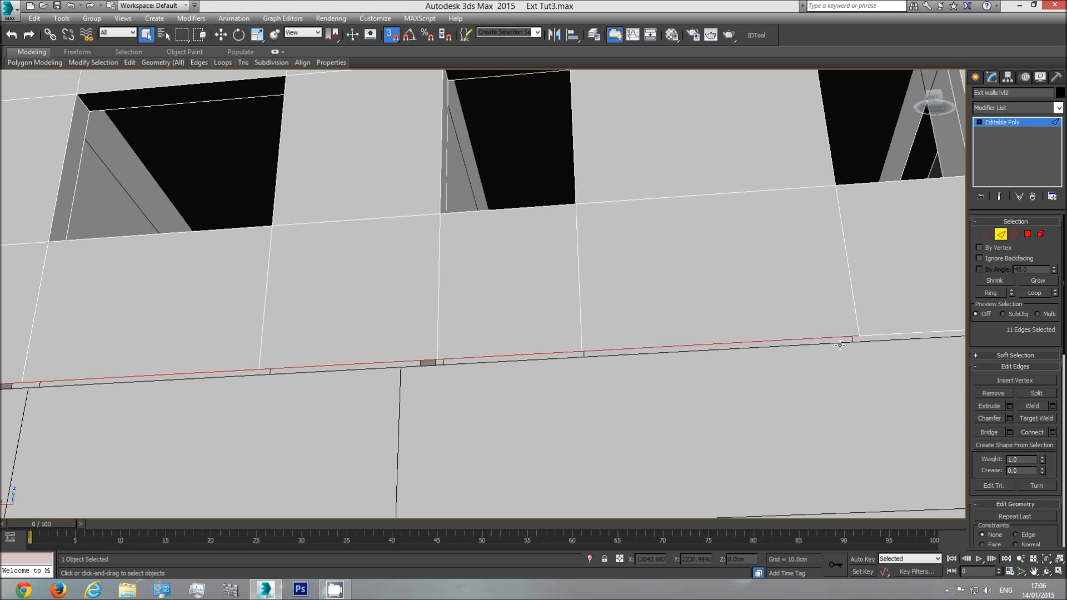
{"action": "middle_click_drag", "start_coordinate": [621, 351], "coordinate": [466, 368], "text": "alt"}
{"action": "left_click", "coordinate": [523, 355], "text": "ctrl"}
{"action": "middle_click_drag", "start_coordinate": [382, 369], "coordinate": [789, 339]}
{"action": "scroll", "coordinate": [789, 339], "scroll_direction": "down", "scroll_amount": 2}
{"action": "middle_click_drag", "start_coordinate": [193, 352], "coordinate": [464, 328]}
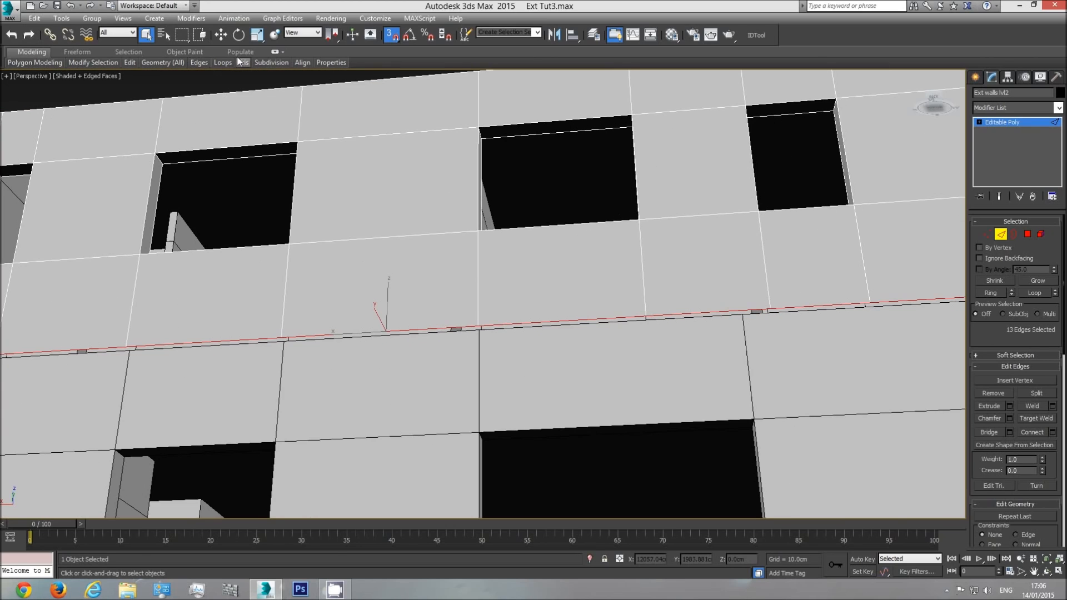
Step: Extrude the opposite facade's selected bottom edges along Y, snapping them to the lower wall's outer top edge
{"action": "left_click", "coordinate": [221, 36]}
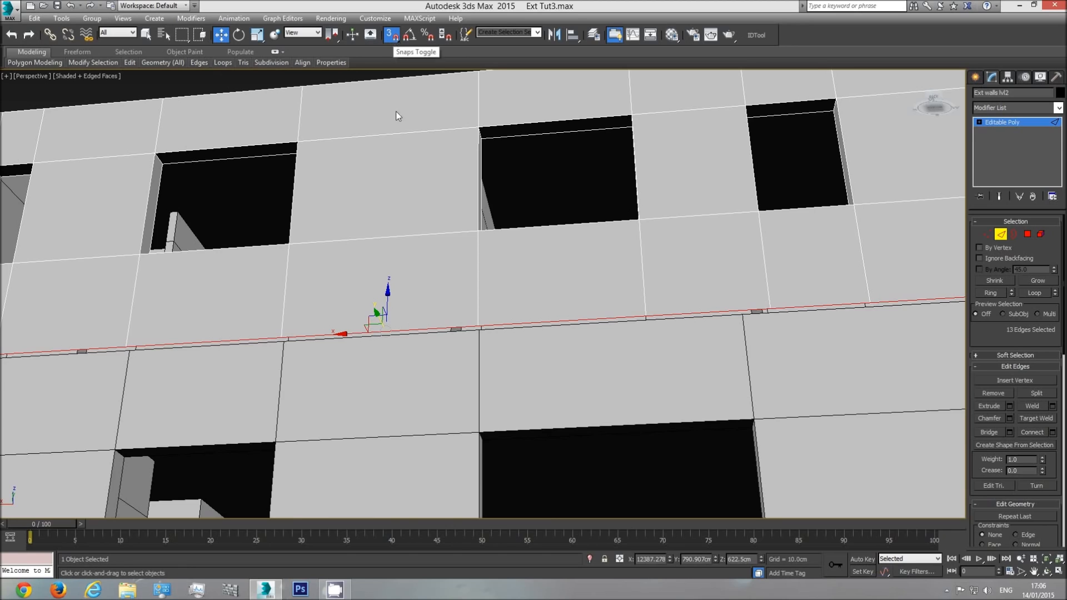
{"action": "middle_click_drag", "start_coordinate": [429, 253], "coordinate": [409, 193]}
{"action": "scroll", "coordinate": [354, 252], "scroll_direction": "up", "scroll_amount": 2}
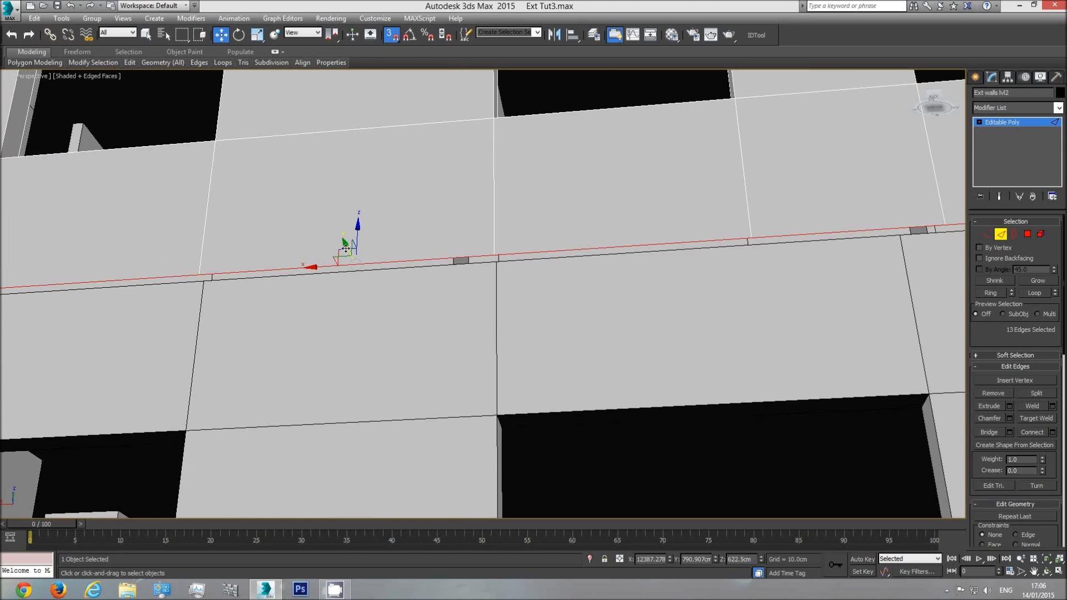
{"action": "left_click_drag", "start_coordinate": [346, 248], "coordinate": [495, 261]}
{"action": "scroll", "coordinate": [319, 318], "scroll_direction": "down", "scroll_amount": 5}
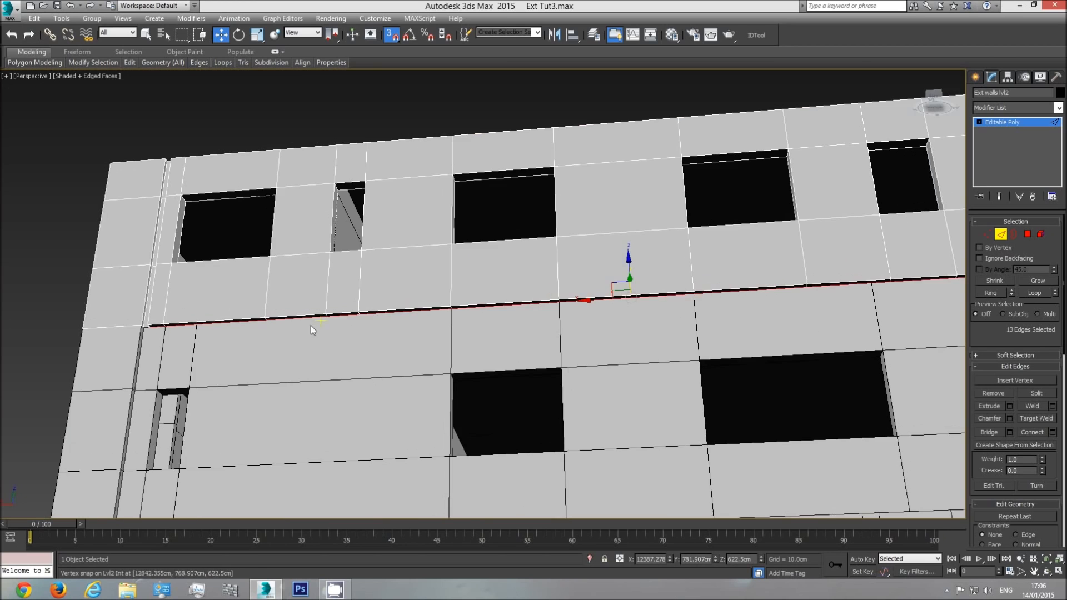
Step: Extrude the short bottom edge at the opposite facade's projecting corner along Y to the lower wall's edge
{"action": "scroll", "coordinate": [259, 300], "scroll_direction": "up", "scroll_amount": 5}
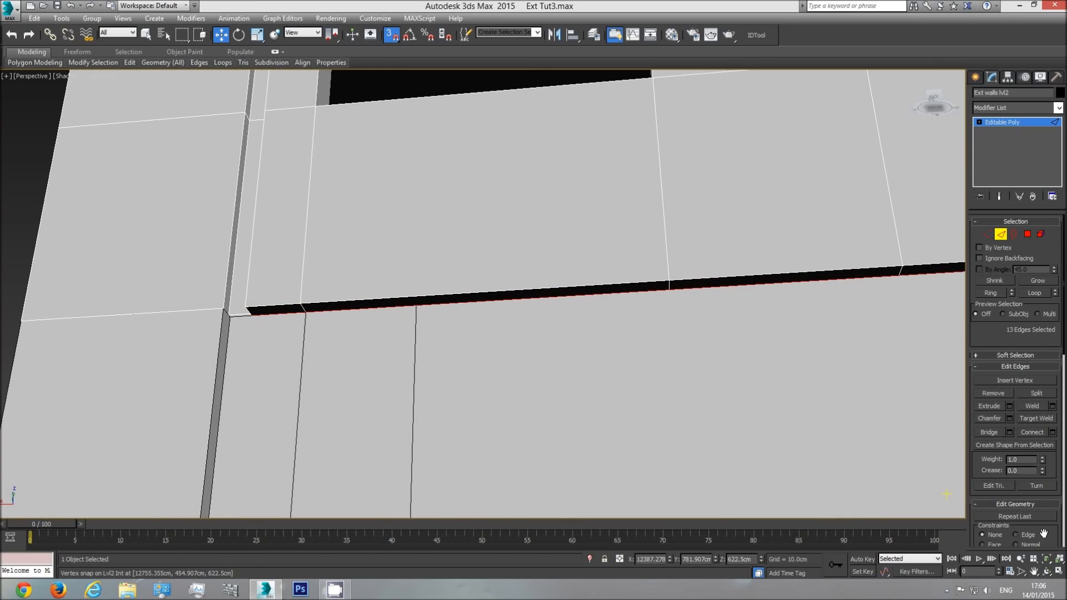
{"action": "left_click", "coordinate": [1046, 572]}
{"action": "left_click_drag", "start_coordinate": [460, 328], "coordinate": [484, 350]}
{"action": "key", "text": "w"}
{"action": "left_click", "coordinate": [460, 346]}
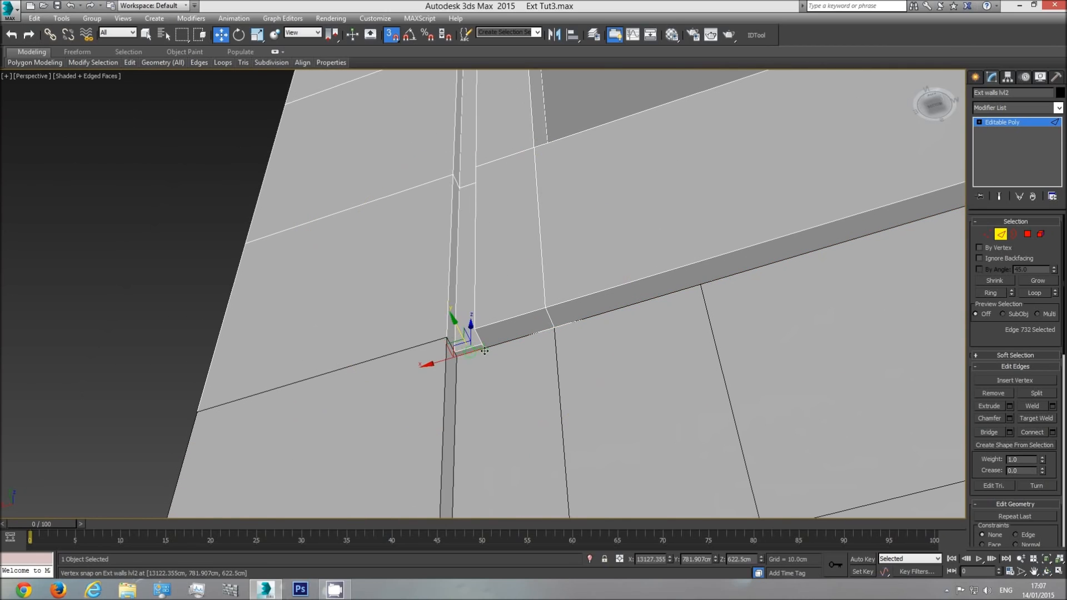
Step: On the end facade, extrude the two bottom edges above the narrow-window wall along X to that wall's top edge
{"action": "scroll", "coordinate": [522, 382], "scroll_direction": "down", "scroll_amount": 10}
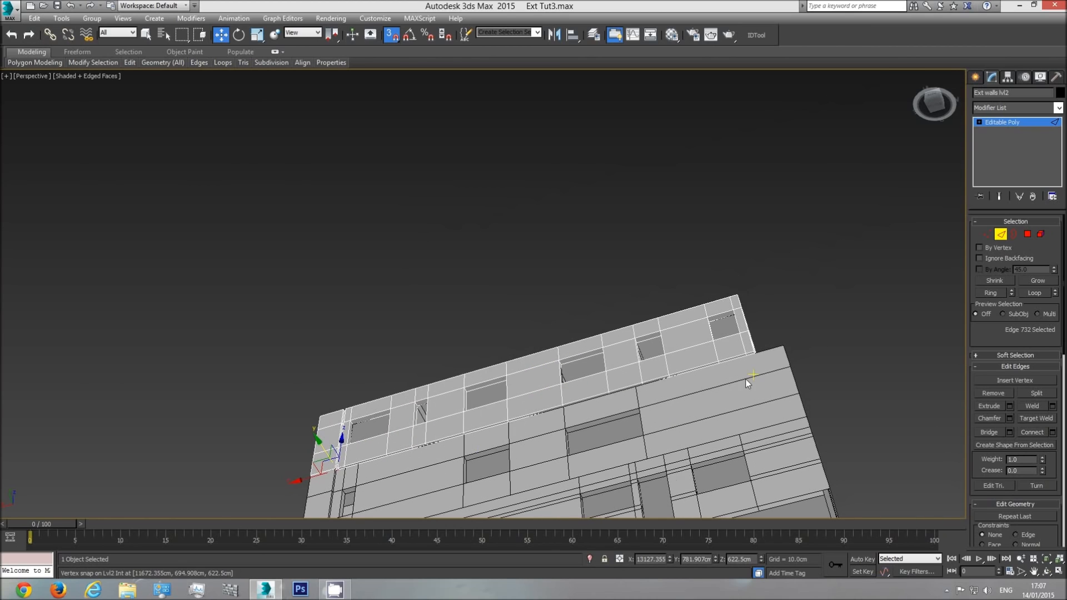
{"action": "left_click", "coordinate": [1049, 575]}
{"action": "left_click_drag", "start_coordinate": [552, 335], "coordinate": [478, 310]}
{"action": "key", "text": "w"}
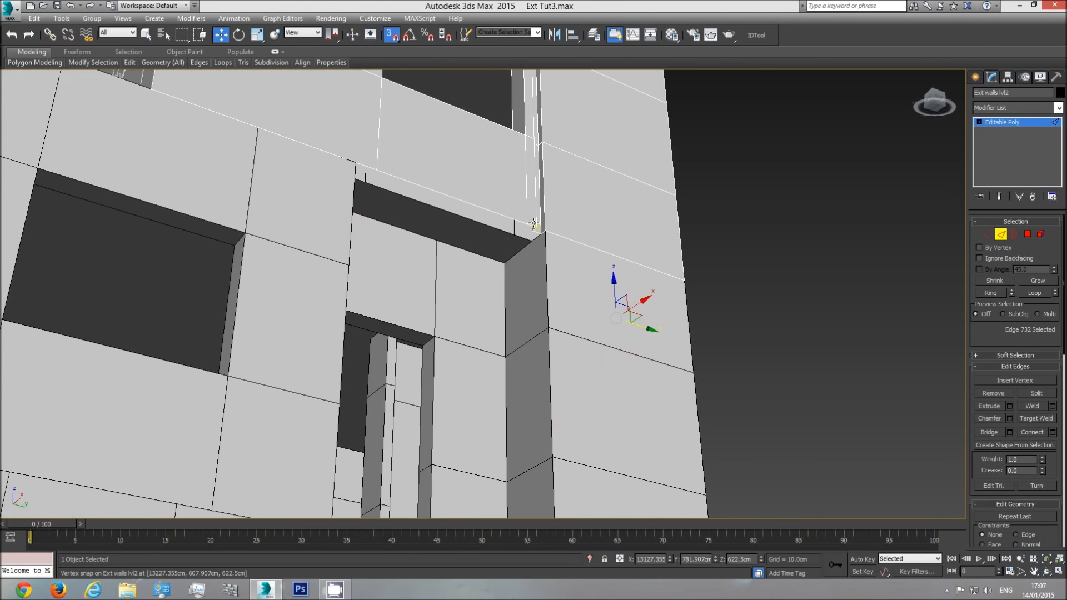
{"action": "left_click", "coordinate": [542, 238]}
{"action": "left_click", "coordinate": [508, 217], "text": "ctrl"}
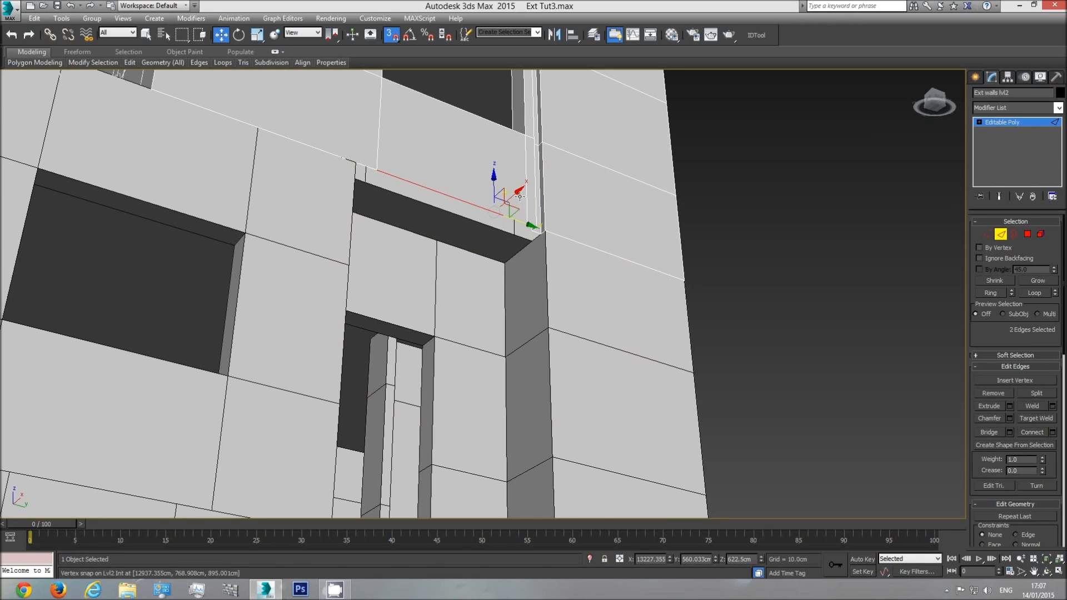
{"action": "left_click_drag", "start_coordinate": [523, 196], "coordinate": [434, 236]}
Step: Extrude the remaining short bottom edge at the end facade's corner along X, snapping it to the lower wall's corner
{"action": "middle_click_drag", "start_coordinate": [502, 279], "coordinate": [489, 327]}
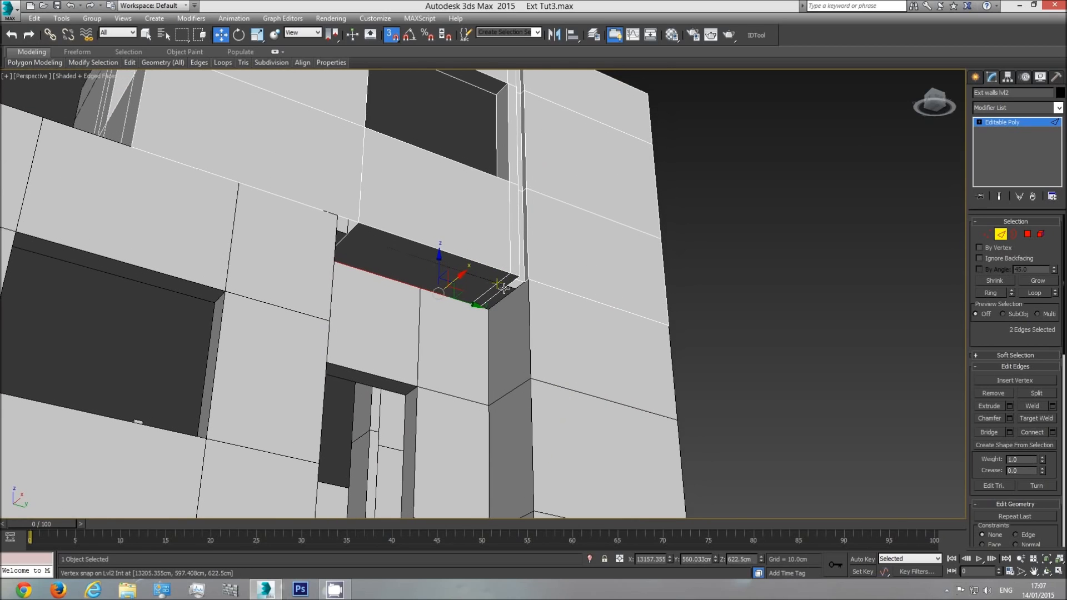
{"action": "scroll", "coordinate": [503, 288], "scroll_direction": "up", "scroll_amount": 5}
{"action": "left_click", "coordinate": [506, 252]}
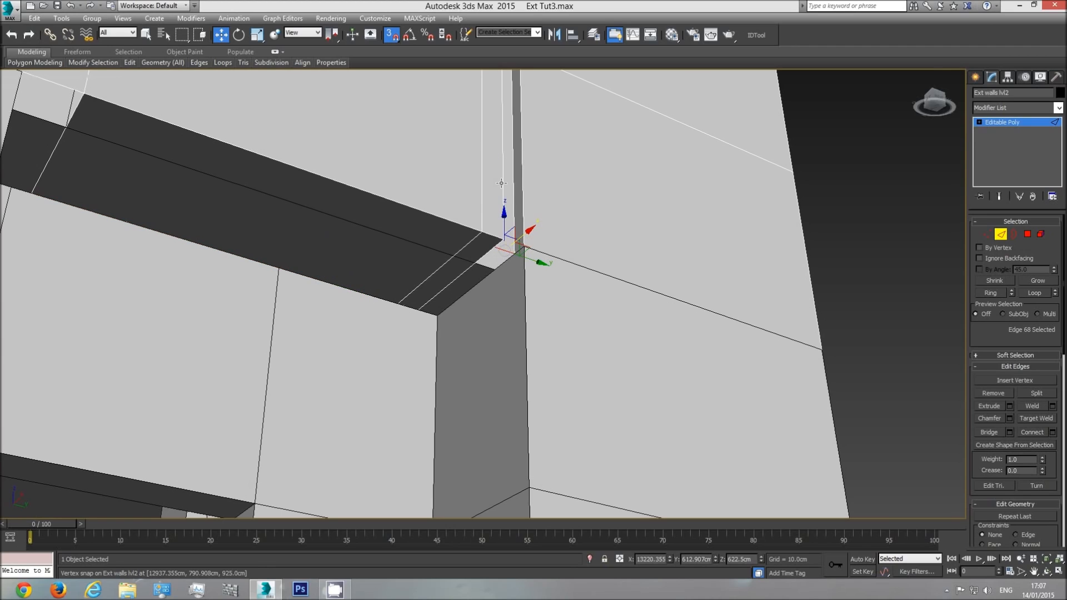
{"action": "left_click_drag", "start_coordinate": [527, 233], "coordinate": [437, 318], "text": "shift"}
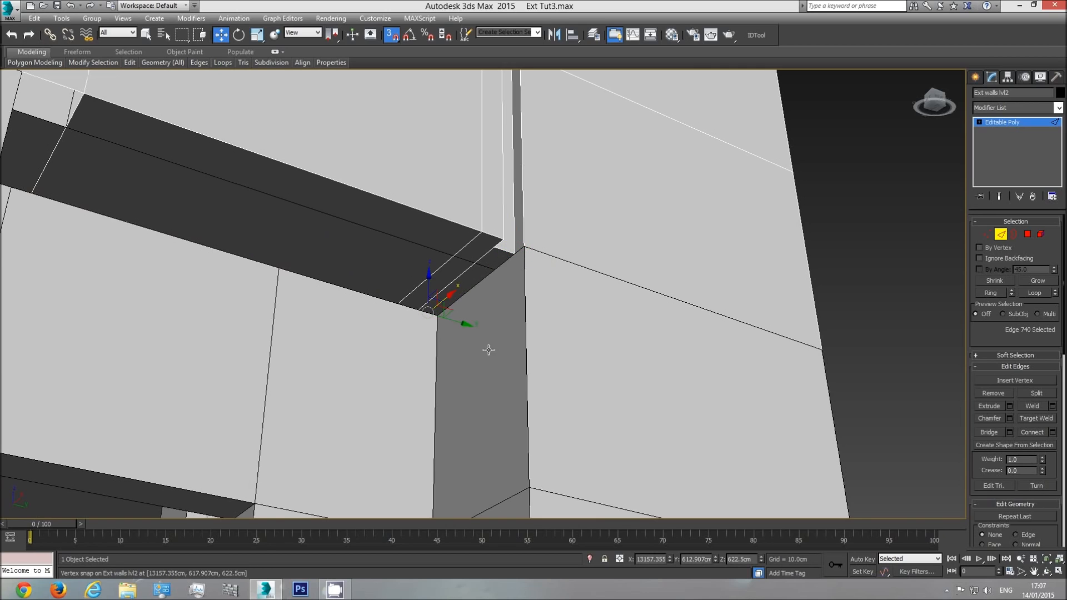
Step: Try to extrude the short side edge at the far end of the entrance recess along Y to the adjoining wall's corner
{"action": "middle_click_drag", "start_coordinate": [300, 257], "coordinate": [417, 300]}
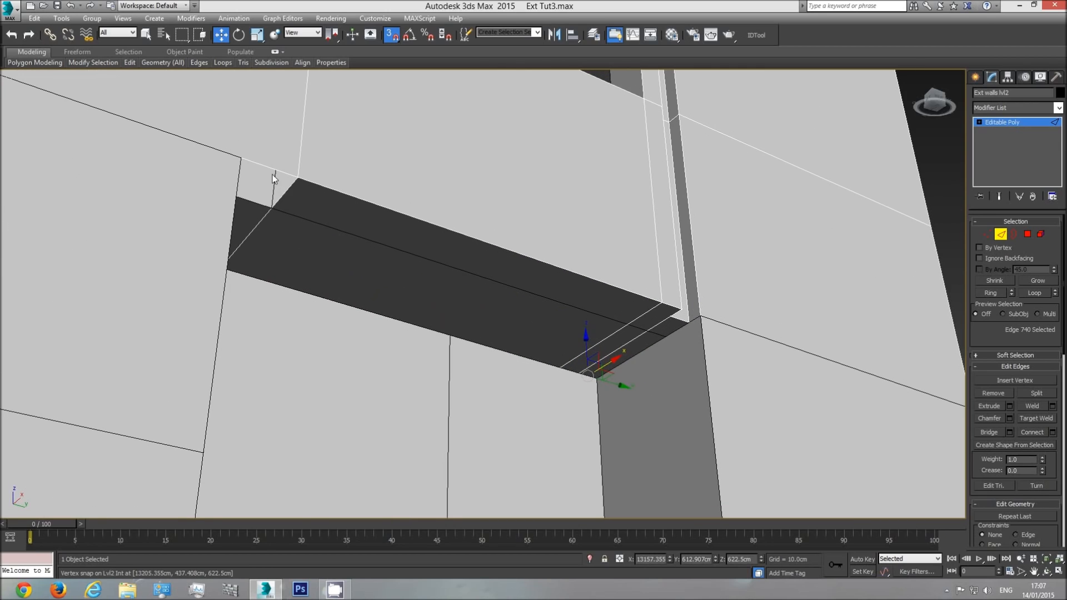
{"action": "left_click", "coordinate": [281, 194]}
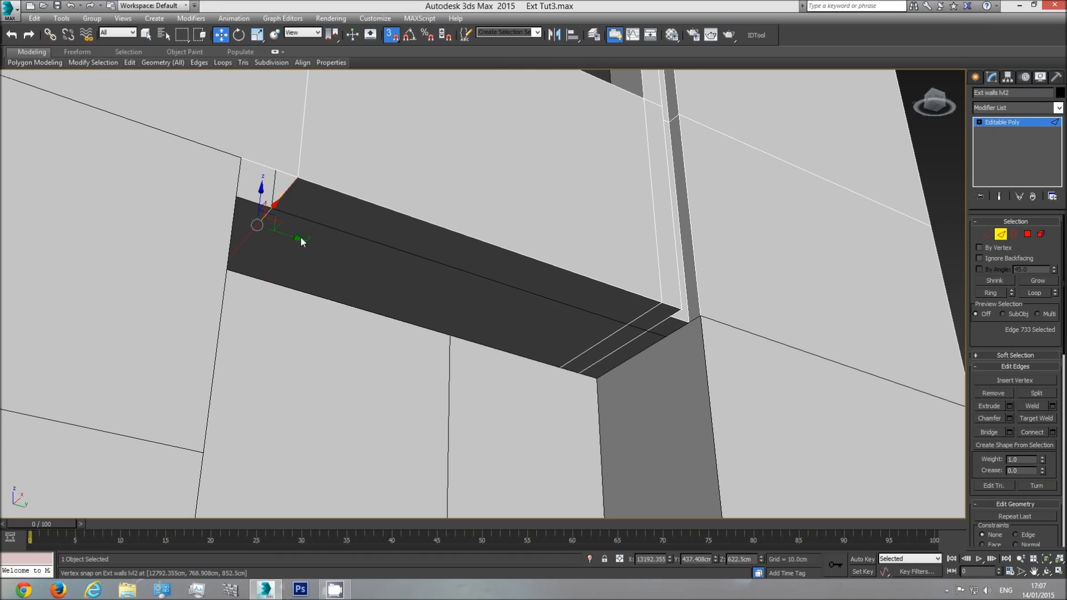
{"action": "left_click_drag", "start_coordinate": [291, 235], "coordinate": [244, 156]}
{"action": "left_click", "coordinate": [1045, 572]}
{"action": "left_click_drag", "start_coordinate": [479, 311], "coordinate": [464, 337]}
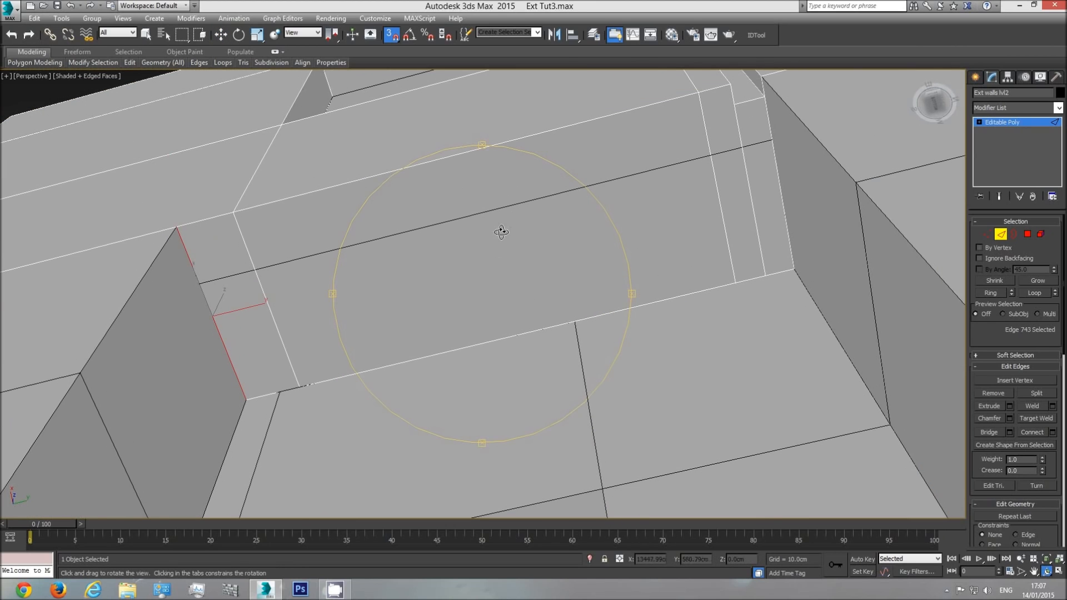
{"action": "left_click_drag", "start_coordinate": [487, 226], "coordinate": [496, 319]}
Step: Undo the recent edge extrusions above the entrance recess on the end facade
{"action": "key", "text": "ctrl+z"}
{"action": "key", "text": "ctrl+z"}
{"action": "key", "text": "ctrl+z"}
{"action": "key", "text": "ctrl+z"}
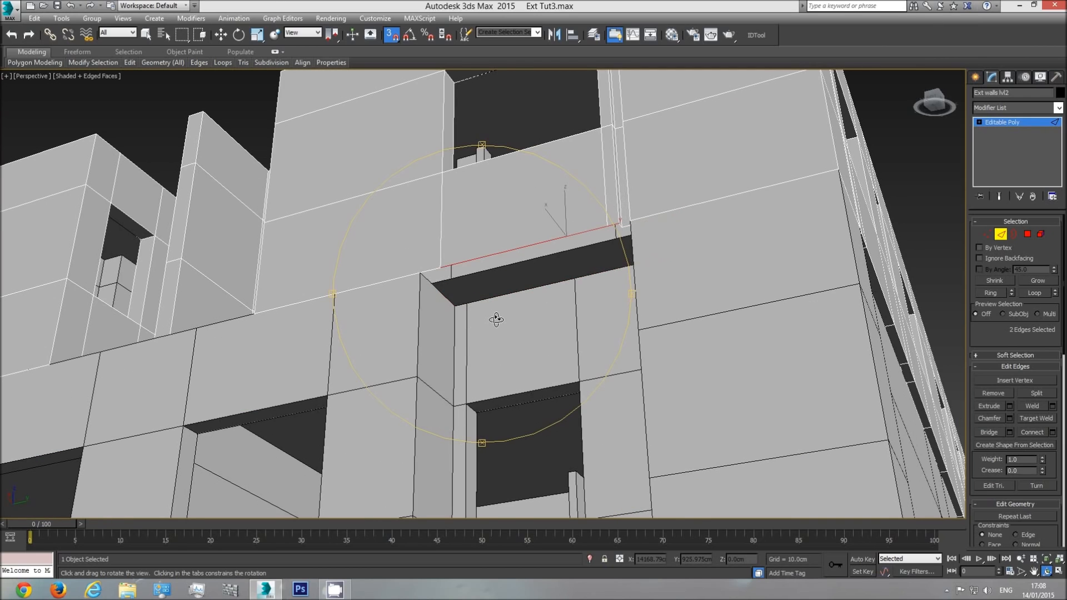
{"action": "left_click_drag", "start_coordinate": [496, 319], "coordinate": [572, 295]}
{"action": "middle_click_drag", "start_coordinate": [523, 276], "coordinate": [491, 319]}
{"action": "scroll", "coordinate": [491, 319], "scroll_direction": "down", "scroll_amount": 4}
{"action": "left_click_drag", "start_coordinate": [491, 319], "coordinate": [484, 311]}
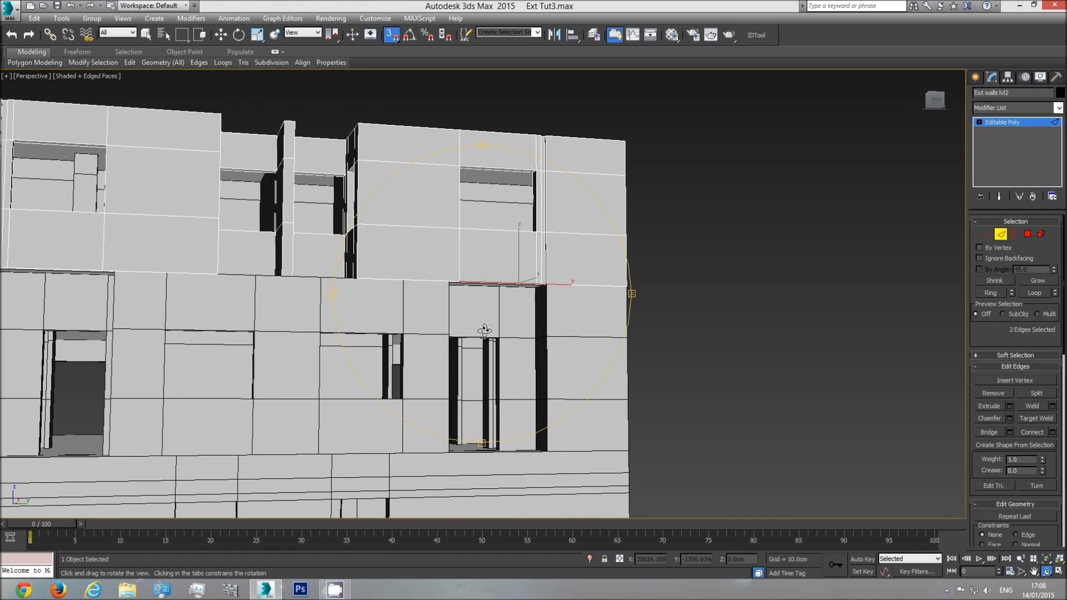
Step: Leave edge editing and examine the entrance door and its level markers in the elevation drawing from the top view
{"action": "key", "text": "t"}
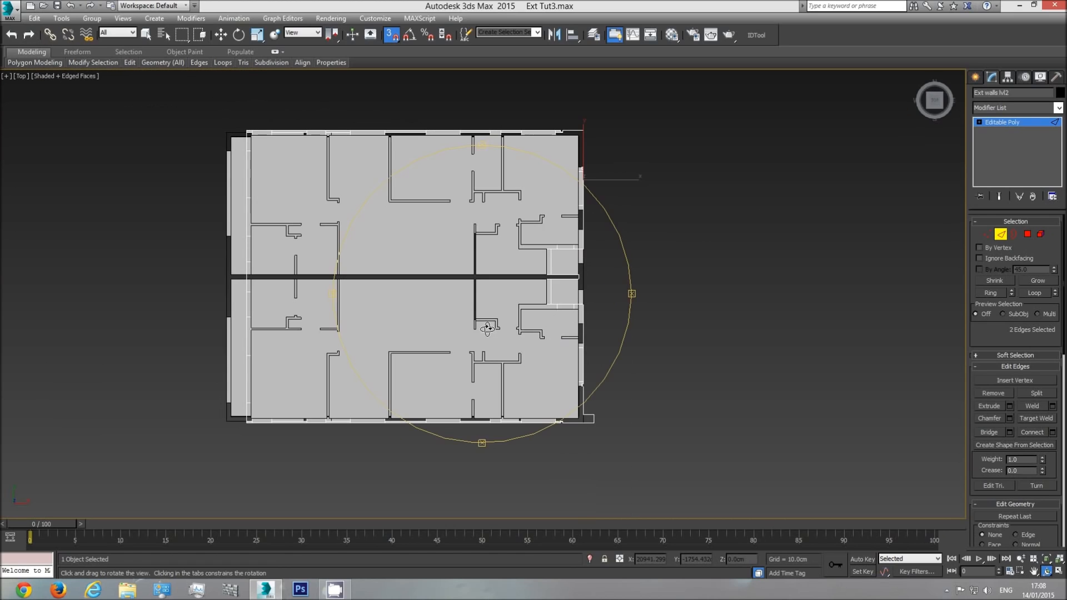
{"action": "key", "text": "w"}
{"action": "right_click", "coordinate": [654, 249]}
{"action": "left_click", "coordinate": [683, 199]}
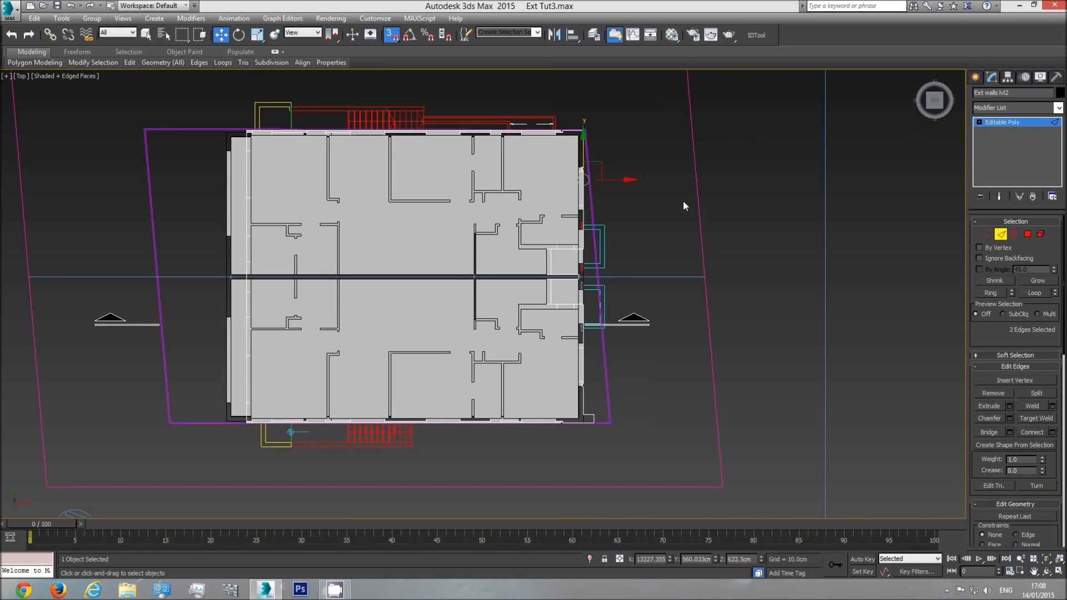
{"action": "left_click", "coordinate": [1001, 234]}
{"action": "scroll", "coordinate": [576, 290], "scroll_direction": "down", "scroll_amount": 7}
{"action": "middle_click_drag", "start_coordinate": [575, 292], "coordinate": [891, 294]}
{"action": "middle_click_drag", "start_coordinate": [276, 304], "coordinate": [648, 303]}
{"action": "scroll", "coordinate": [225, 289], "scroll_direction": "up", "scroll_amount": 8}
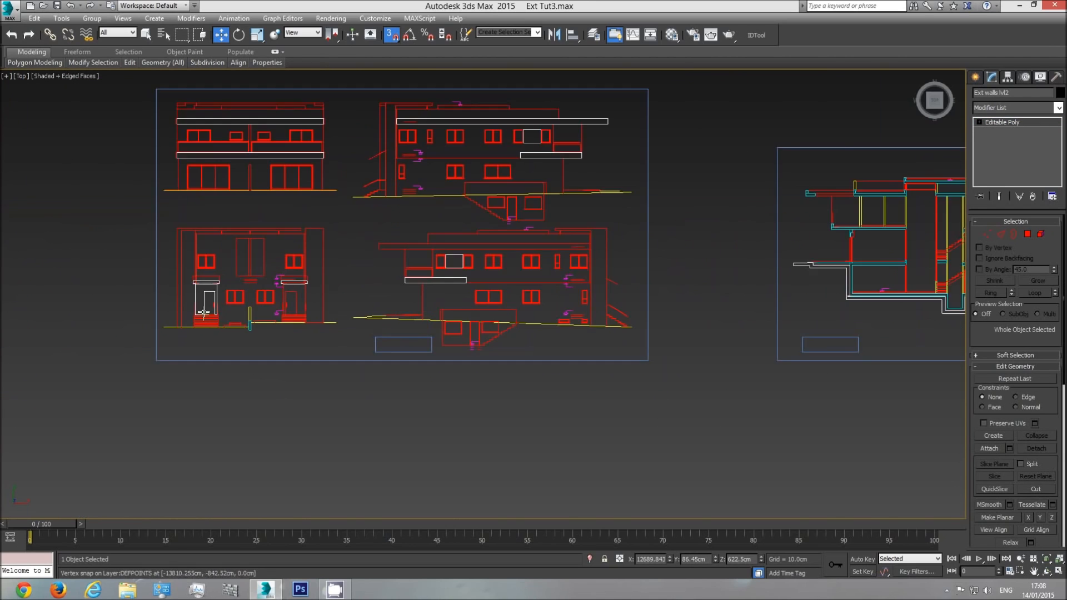
{"action": "scroll", "coordinate": [436, 258], "scroll_direction": "up", "scroll_amount": 5}
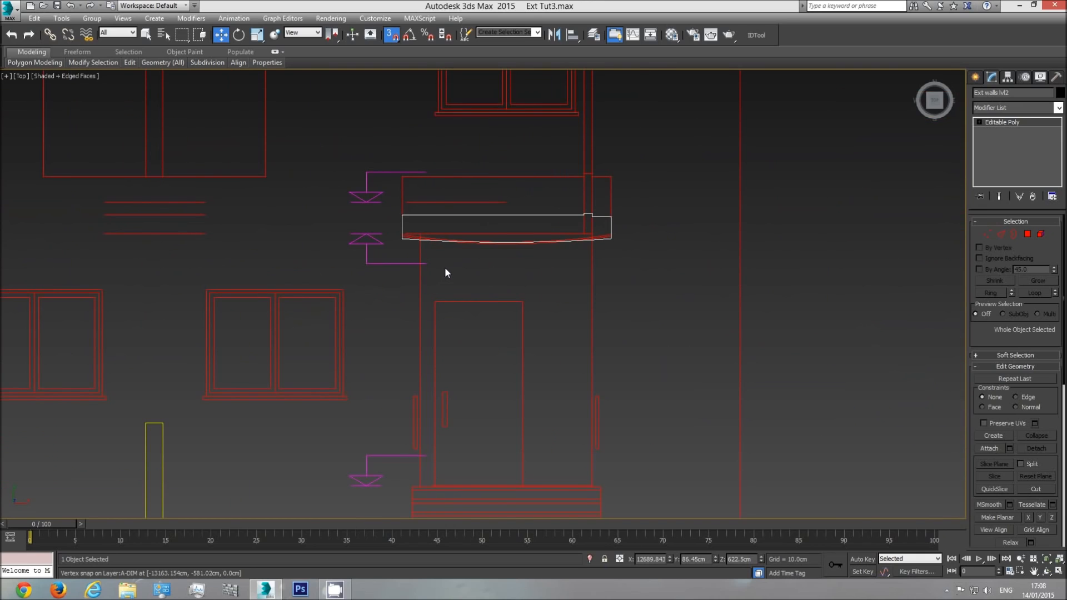
{"action": "middle_click_drag", "start_coordinate": [604, 461], "coordinate": [581, 382]}
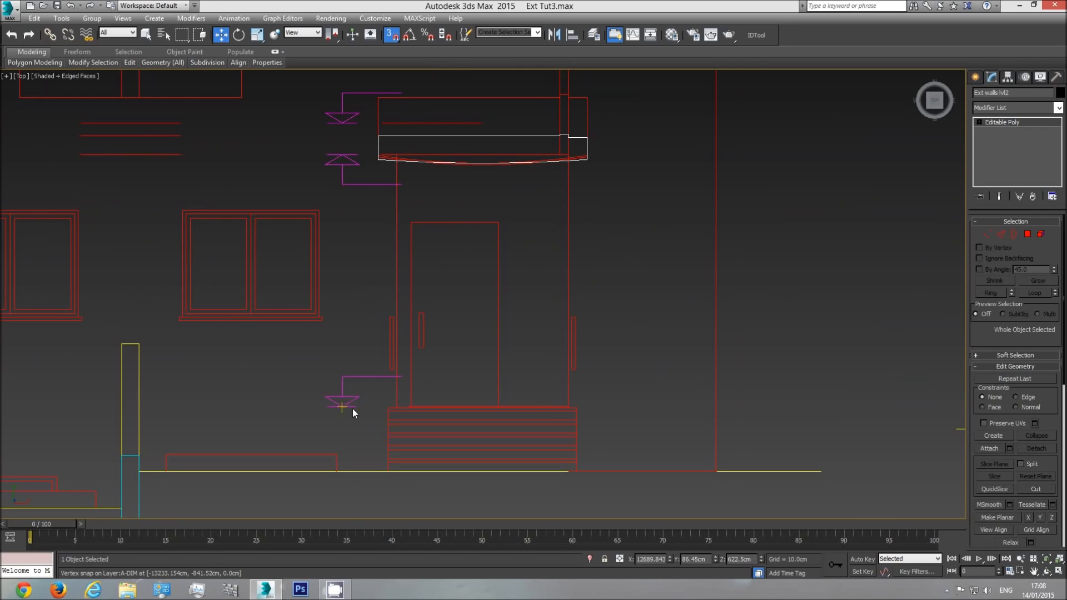
Step: Measure the entrance opening's height with a temporary box between the elevation's level markers, and delete the box
{"action": "left_click", "coordinate": [975, 77]}
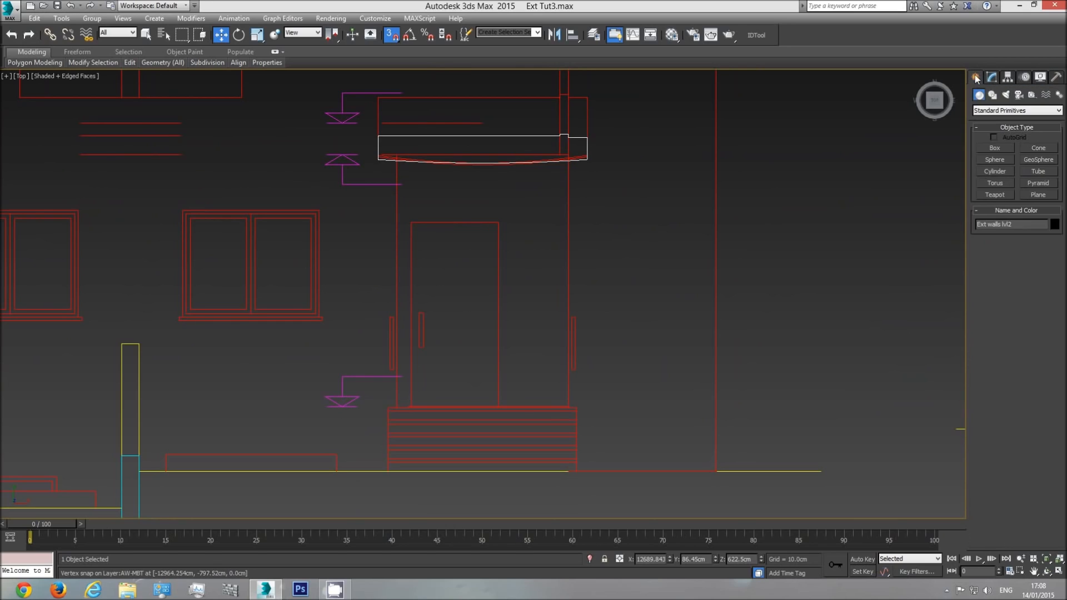
{"action": "left_click", "coordinate": [995, 148]}
{"action": "left_click_drag", "start_coordinate": [360, 407], "coordinate": [332, 153]}
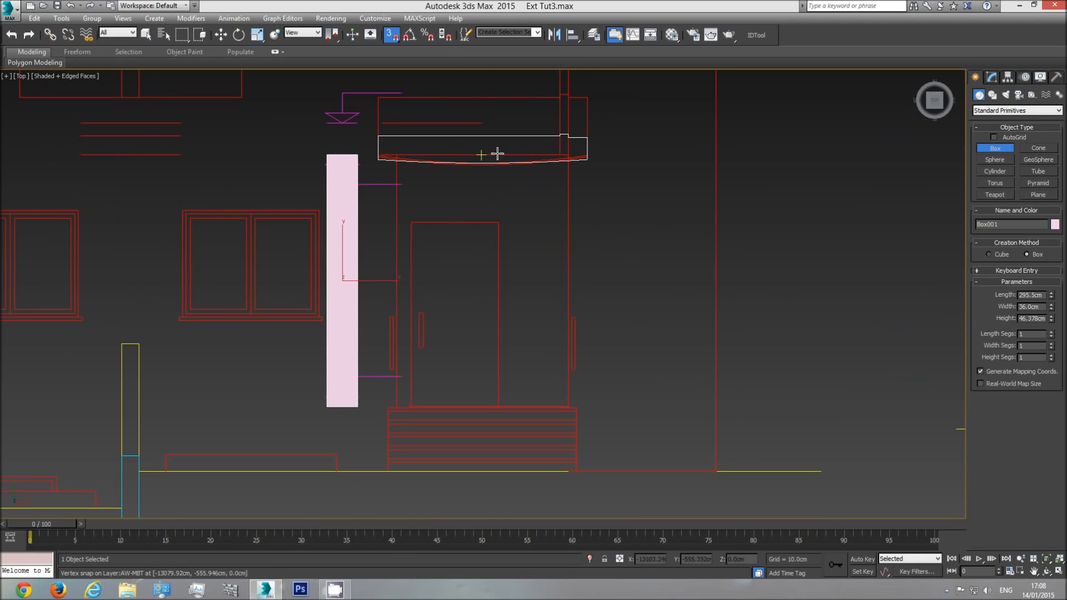
{"action": "key", "text": "Delete"}
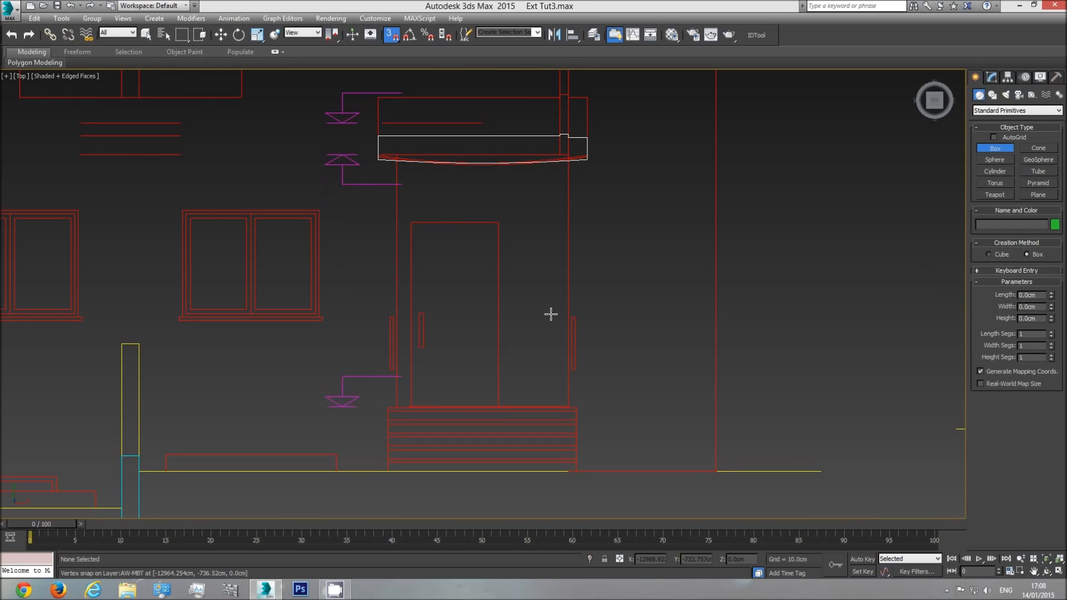
Step: Examine the entrance recess on the building model in the perspective view
{"action": "scroll", "coordinate": [550, 312], "scroll_direction": "down", "scroll_amount": 5}
{"action": "key", "text": "f"}
{"action": "middle_click_drag", "start_coordinate": [562, 320], "coordinate": [369, 350]}
{"action": "scroll", "coordinate": [369, 350], "scroll_direction": "down", "scroll_amount": 4}
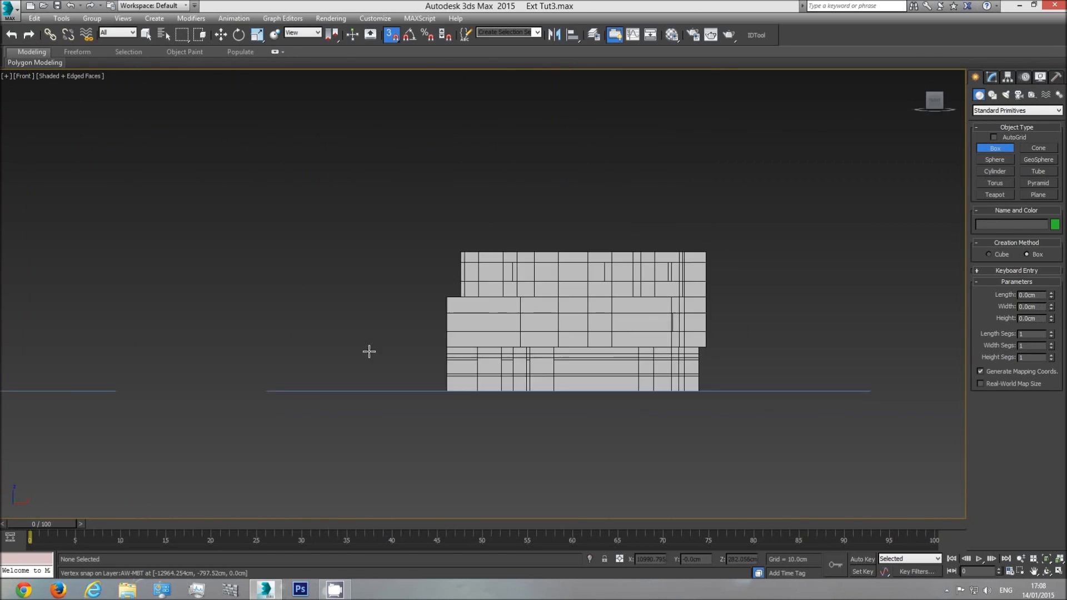
{"action": "scroll", "coordinate": [563, 372], "scroll_direction": "up", "scroll_amount": 4}
{"action": "key", "text": "p"}
{"action": "left_click", "coordinate": [1046, 572]}
{"action": "left_click_drag", "start_coordinate": [567, 317], "coordinate": [454, 338]}
{"action": "middle_click_drag", "start_coordinate": [488, 334], "coordinate": [311, 320]}
{"action": "scroll", "coordinate": [527, 320], "scroll_direction": "up", "scroll_amount": 3}
{"action": "left_click_drag", "start_coordinate": [526, 321], "coordinate": [526, 307]}
{"action": "middle_click_drag", "start_coordinate": [569, 315], "coordinate": [479, 350]}
{"action": "left_click_drag", "start_coordinate": [478, 350], "coordinate": [524, 361]}
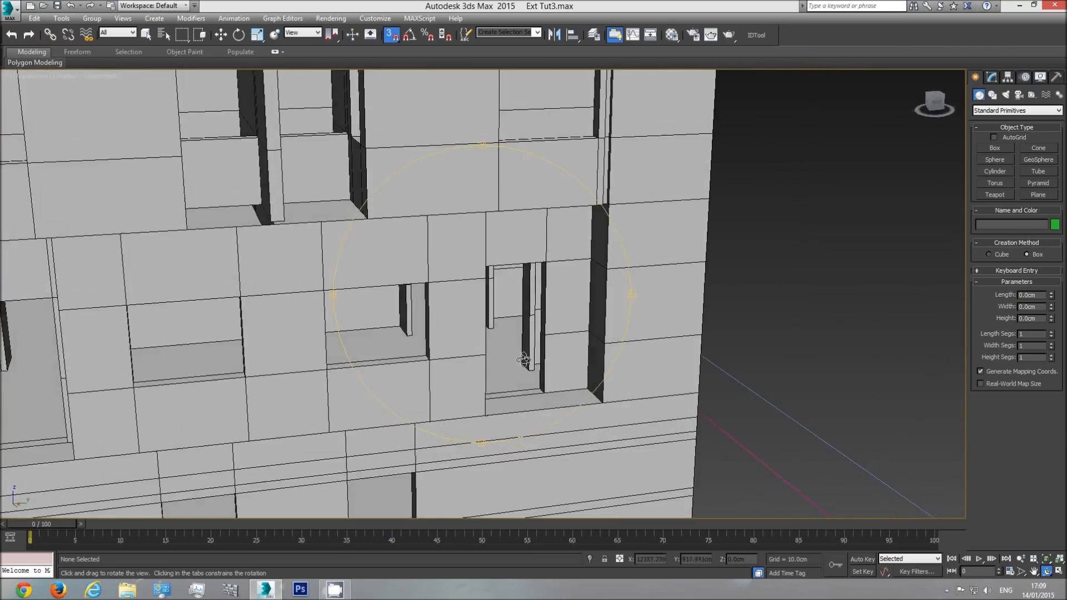
Step: With AutoGrid on and snapping off, create a box about 24.3 by 74.7 cm on the recess floor and set its height to 295.5 cm
{"action": "left_click", "coordinate": [994, 148]}
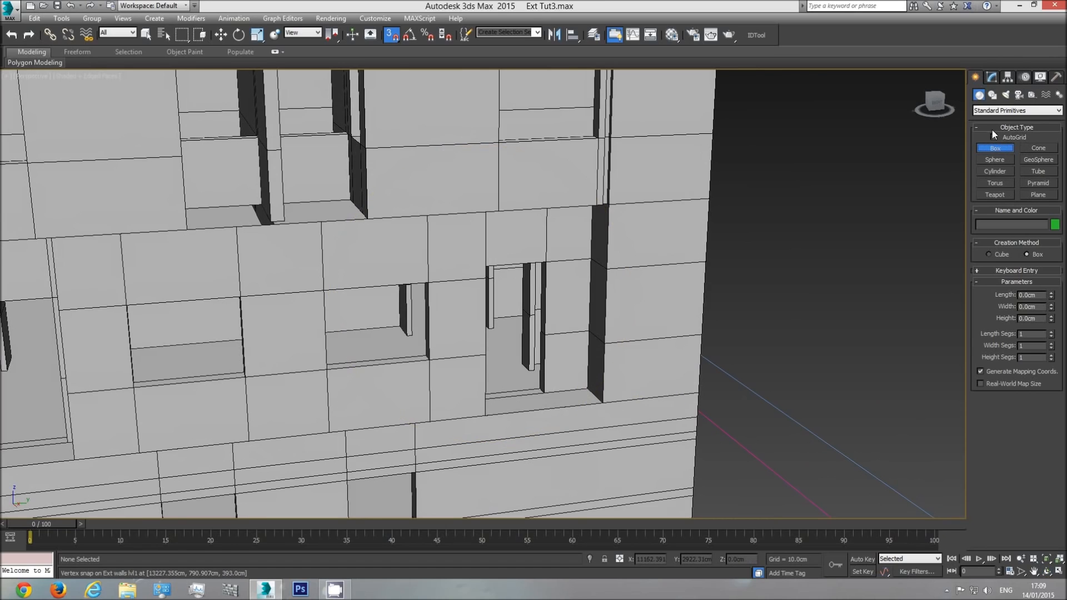
{"action": "left_click", "coordinate": [392, 35]}
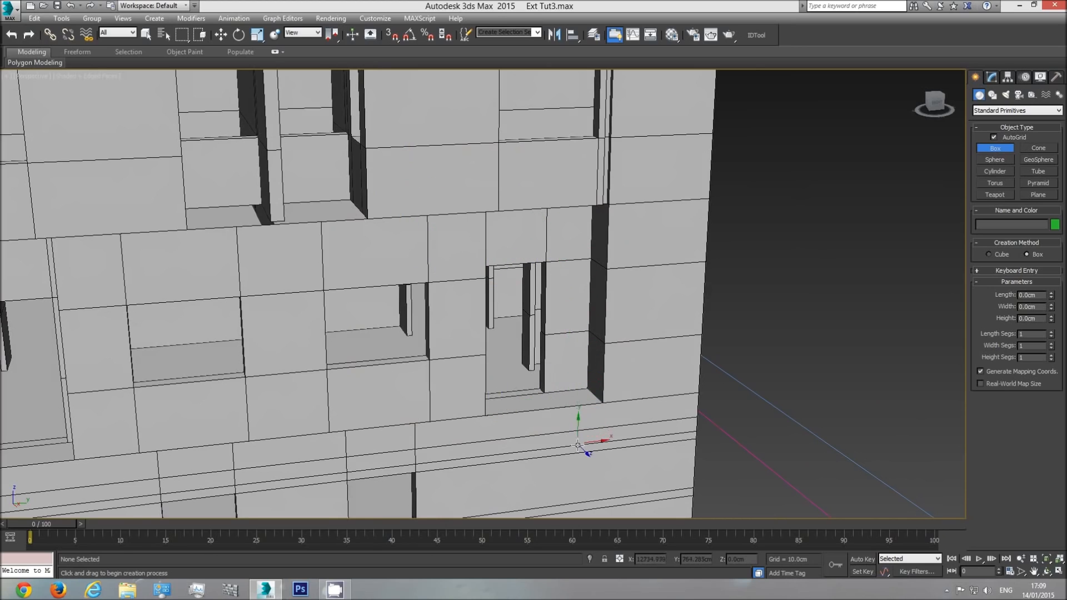
{"action": "left_click_drag", "start_coordinate": [367, 330], "coordinate": [415, 333]}
{"action": "right_click", "coordinate": [392, 324]}
{"action": "left_click_drag", "start_coordinate": [572, 361], "coordinate": [593, 388]}
{"action": "right_click", "coordinate": [593, 387]}
{"action": "left_click_drag", "start_coordinate": [584, 400], "coordinate": [564, 395]}
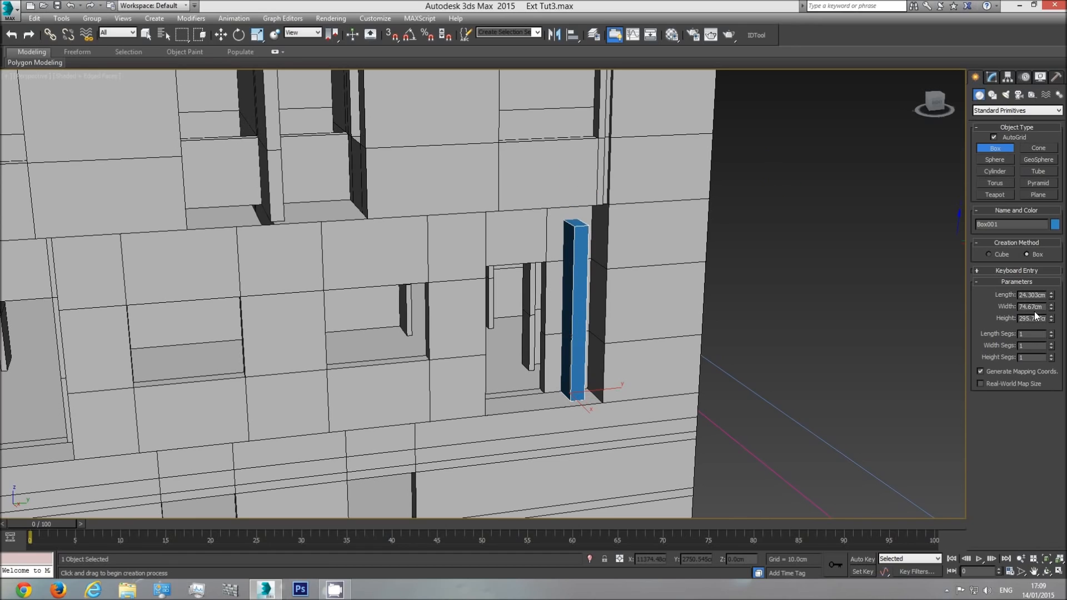
{"action": "type", "text": "295"}
{"action": "key", "text": "Return"}
{"action": "key", "text": "w"}
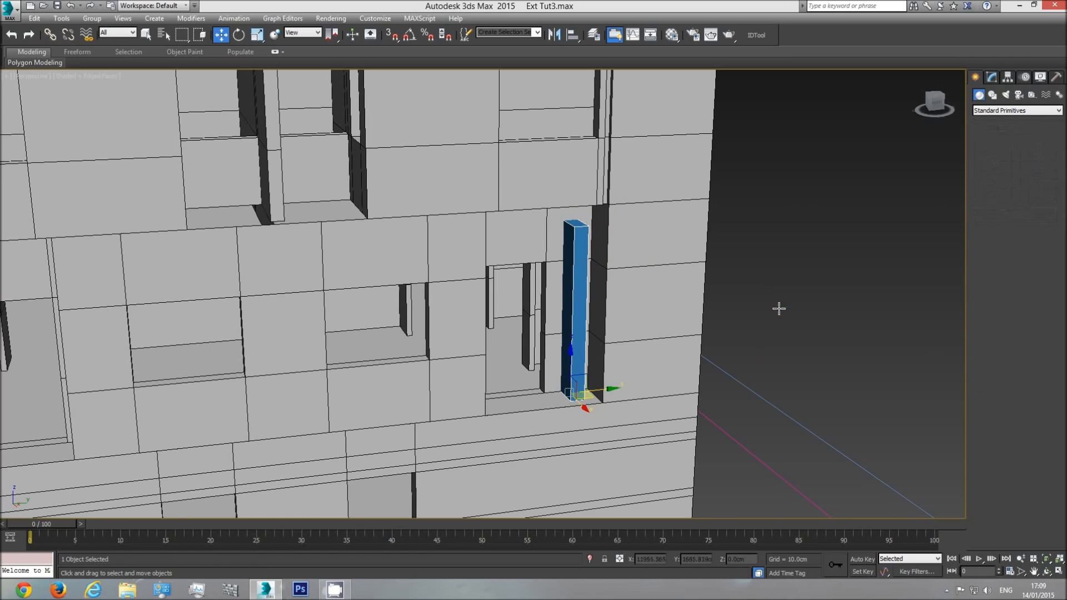
Step: Recheck the entrance height in the elevation using another snapped temporary box between the level markers, and delete that box
{"action": "key", "text": "t"}
{"action": "scroll", "coordinate": [554, 308], "scroll_direction": "up", "scroll_amount": 5}
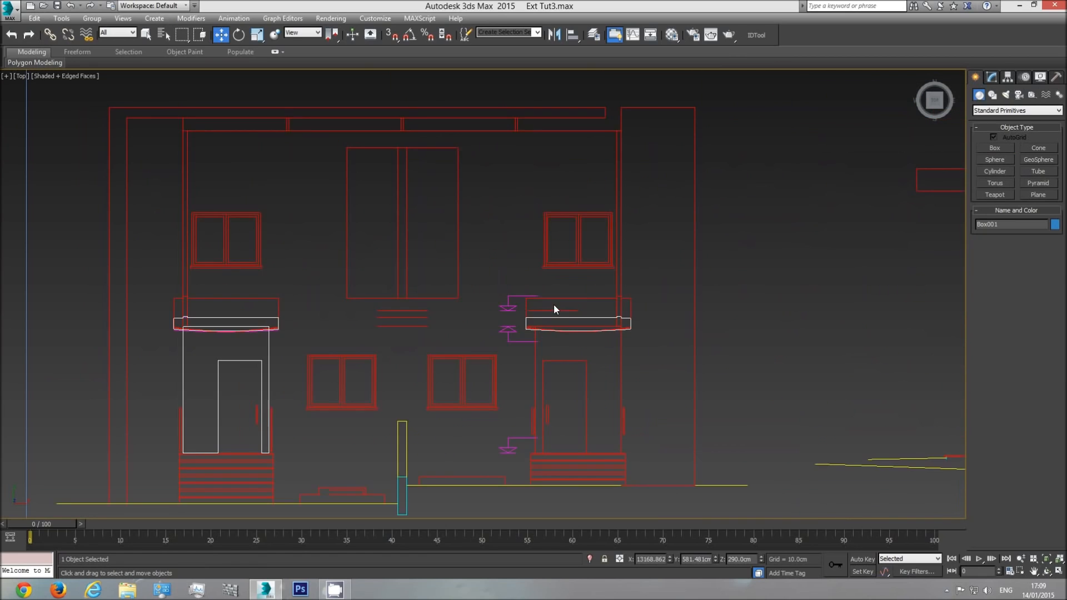
{"action": "left_click", "coordinate": [995, 148]}
{"action": "key", "text": "s"}
{"action": "left_click_drag", "start_coordinate": [517, 455], "coordinate": [500, 321]}
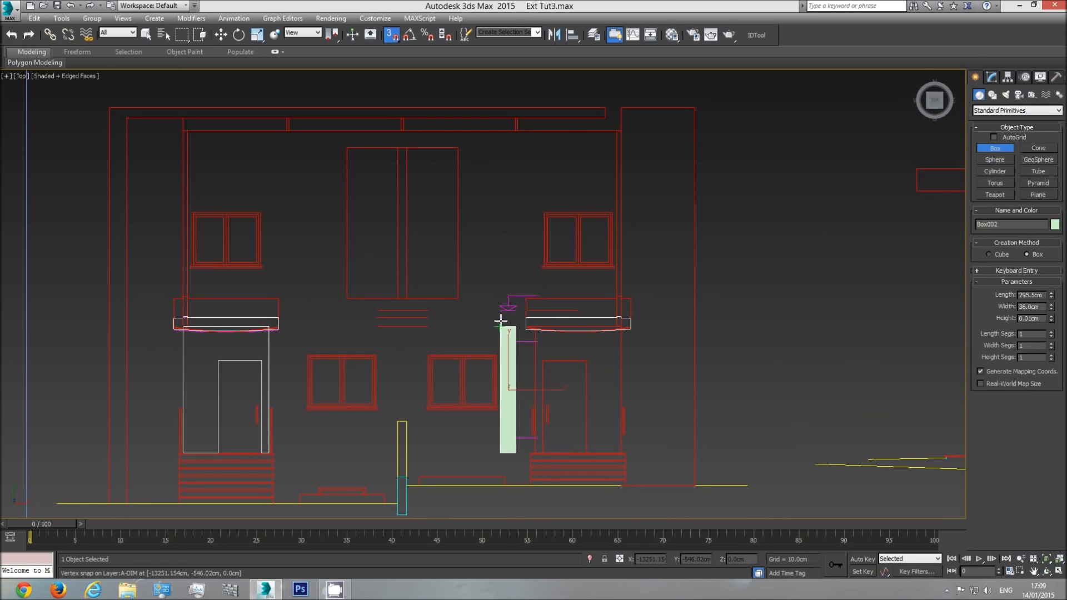
{"action": "right_click", "coordinate": [503, 319]}
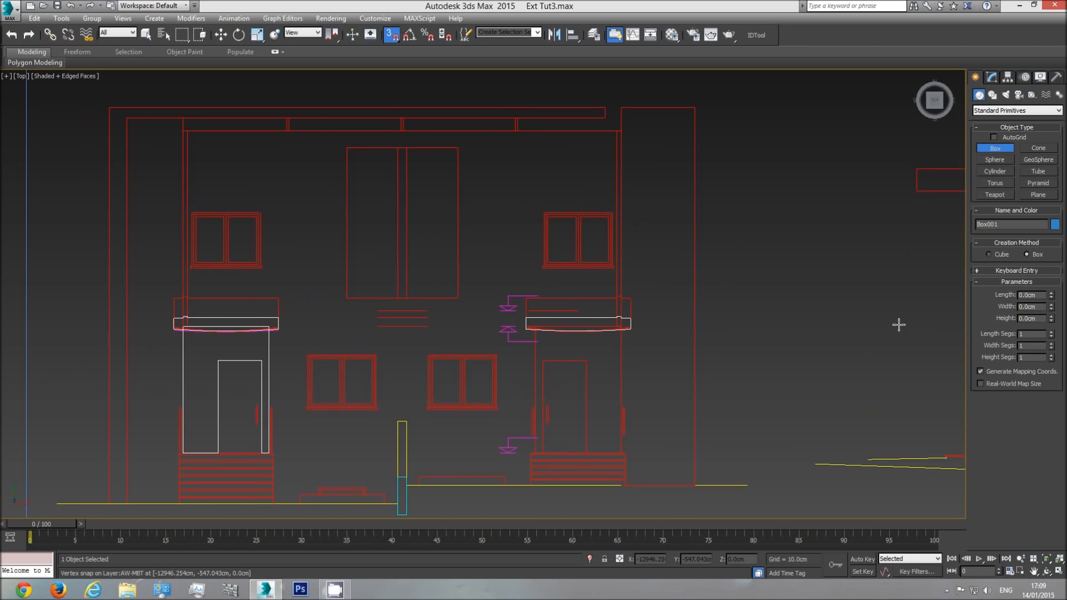
{"action": "left_click_drag", "start_coordinate": [515, 452], "coordinate": [496, 326]}
{"action": "left_click", "coordinate": [493, 188]}
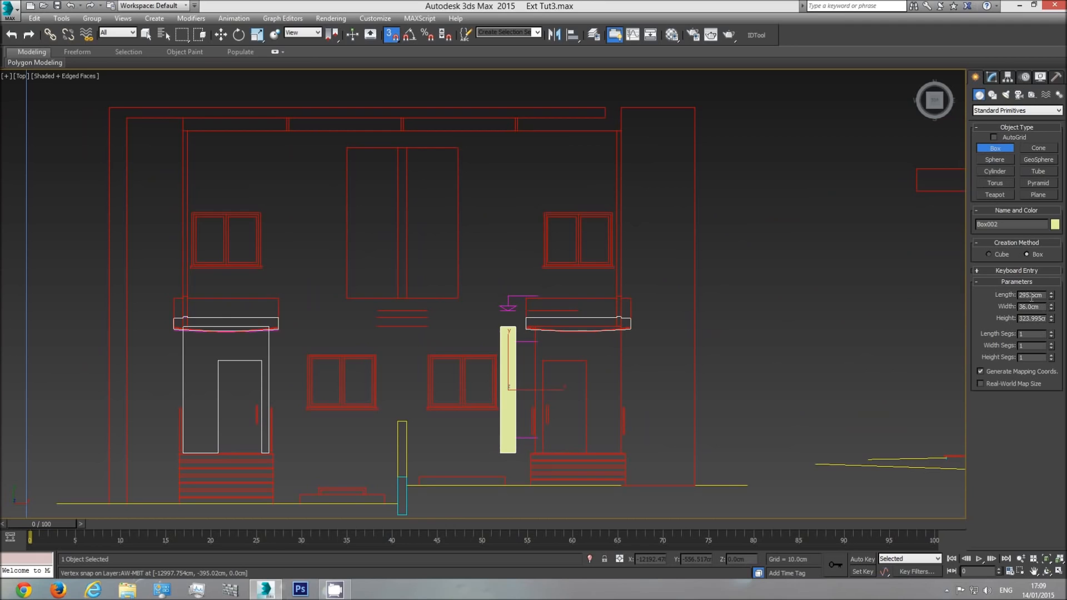
{"action": "right_click", "coordinate": [631, 369]}
{"action": "key", "text": "Delete"}
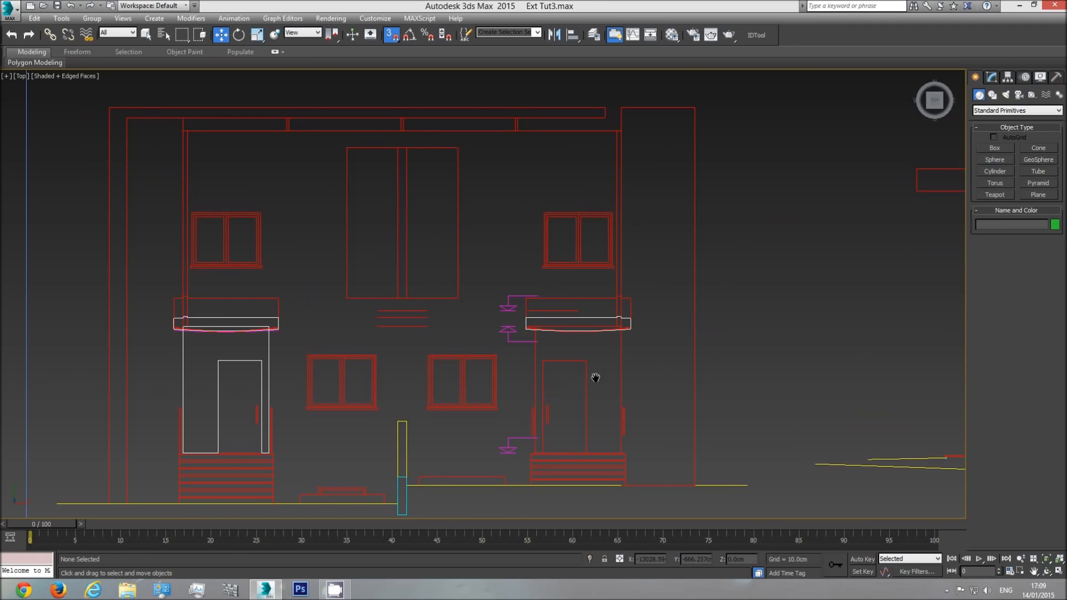
Step: Return to the perspective view and frame the building's entrance facade
{"action": "middle_click_drag", "start_coordinate": [595, 378], "coordinate": [571, 377]}
{"action": "scroll", "coordinate": [570, 377], "scroll_direction": "down", "scroll_amount": 3}
{"action": "key", "text": "p"}
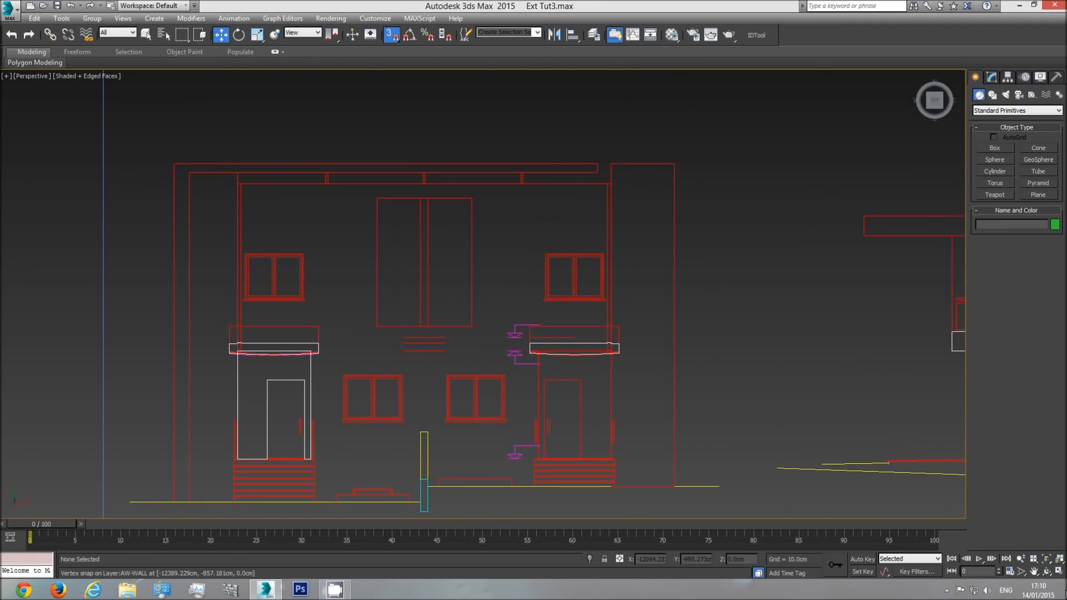
{"action": "left_click", "coordinate": [1047, 571]}
{"action": "left_click_drag", "start_coordinate": [572, 378], "coordinate": [541, 321]}
{"action": "middle_click_drag", "start_coordinate": [541, 321], "coordinate": [354, 201]}
{"action": "middle_click_drag", "start_coordinate": [639, 352], "coordinate": [379, 227]}
{"action": "middle_click_drag", "start_coordinate": [722, 402], "coordinate": [425, 274]}
{"action": "scroll", "coordinate": [672, 377], "scroll_direction": "up", "scroll_amount": 6}
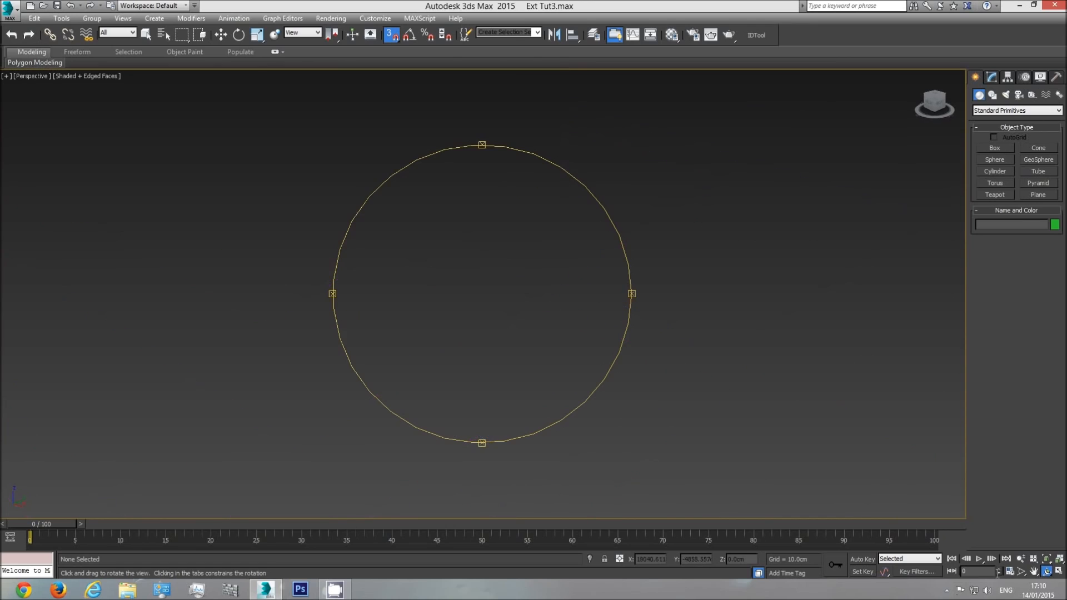
{"action": "left_click", "coordinate": [1046, 559]}
{"action": "left_click_drag", "start_coordinate": [619, 360], "coordinate": [578, 359]}
{"action": "middle_click_drag", "start_coordinate": [693, 345], "coordinate": [564, 357]}
{"action": "scroll", "coordinate": [550, 363], "scroll_direction": "up", "scroll_amount": 8}
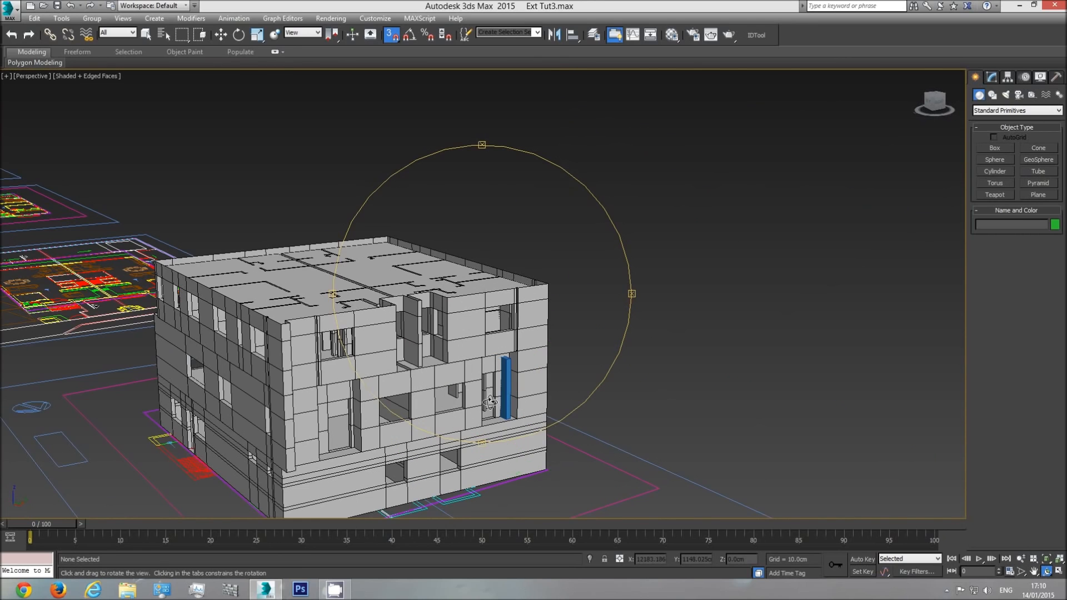
Step: Select the reference box in the entrance recess and open its height value
{"action": "key", "text": "w"}
{"action": "left_click", "coordinate": [505, 389]}
{"action": "scroll", "coordinate": [525, 390], "scroll_direction": "up", "scroll_amount": 5}
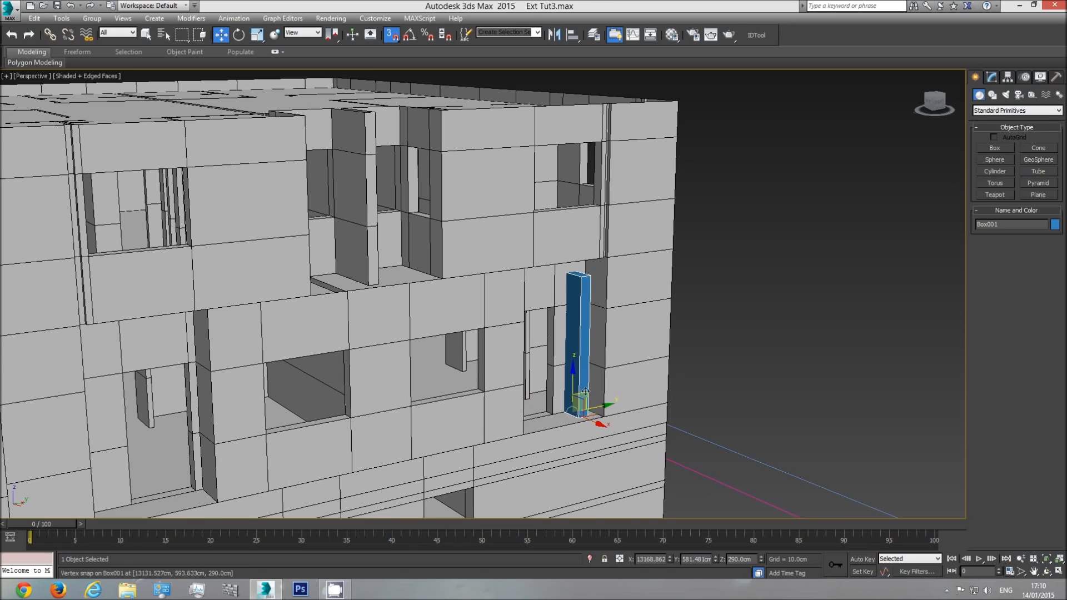
{"action": "left_click", "coordinate": [146, 34]}
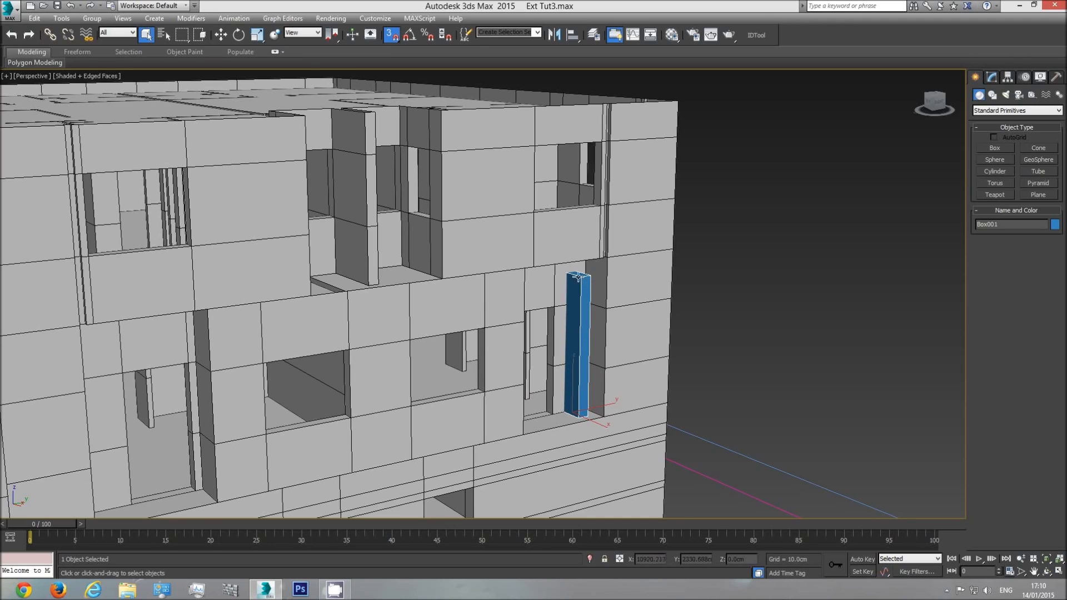
{"action": "left_click", "coordinate": [992, 77]}
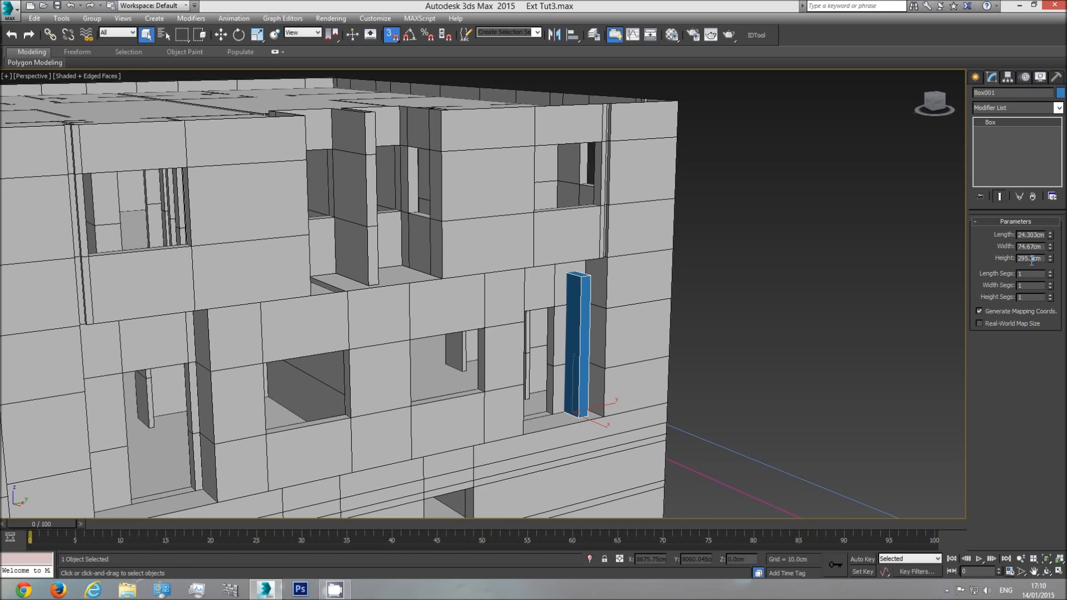
{"action": "double_click", "coordinate": [1031, 259]}
Step: On Ext walls lvl2, extrude the four bottom edges above the entrance recess down along Z, snapping them to the reference box's top
{"action": "left_click", "coordinate": [1047, 572]}
{"action": "left_click_drag", "start_coordinate": [466, 291], "coordinate": [523, 260]}
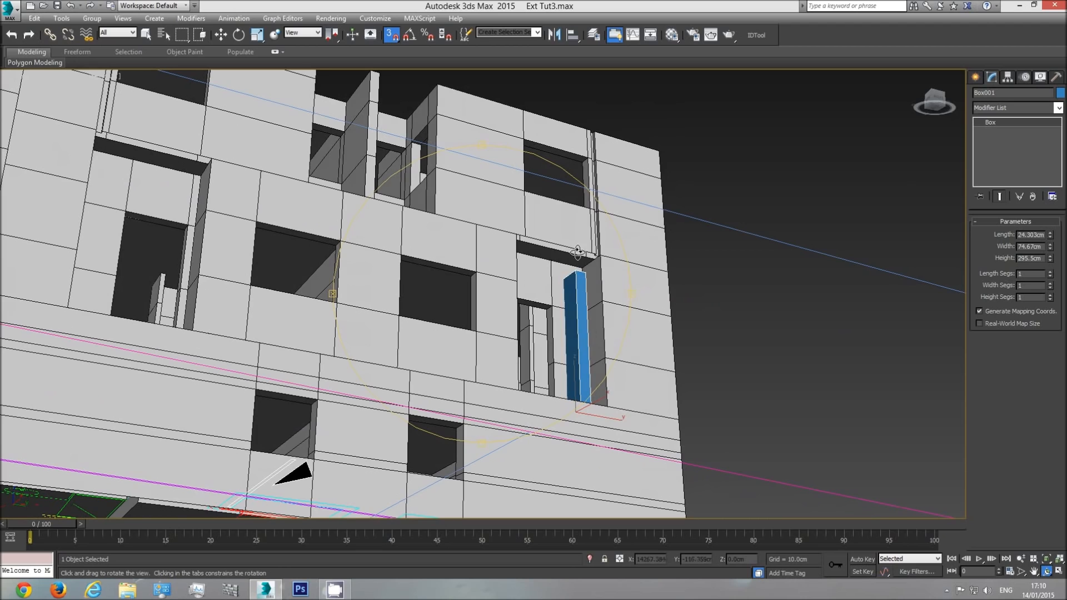
{"action": "scroll", "coordinate": [525, 281], "scroll_direction": "up", "scroll_amount": 5}
{"action": "right_click", "coordinate": [573, 232]}
{"action": "left_click", "coordinate": [569, 220]}
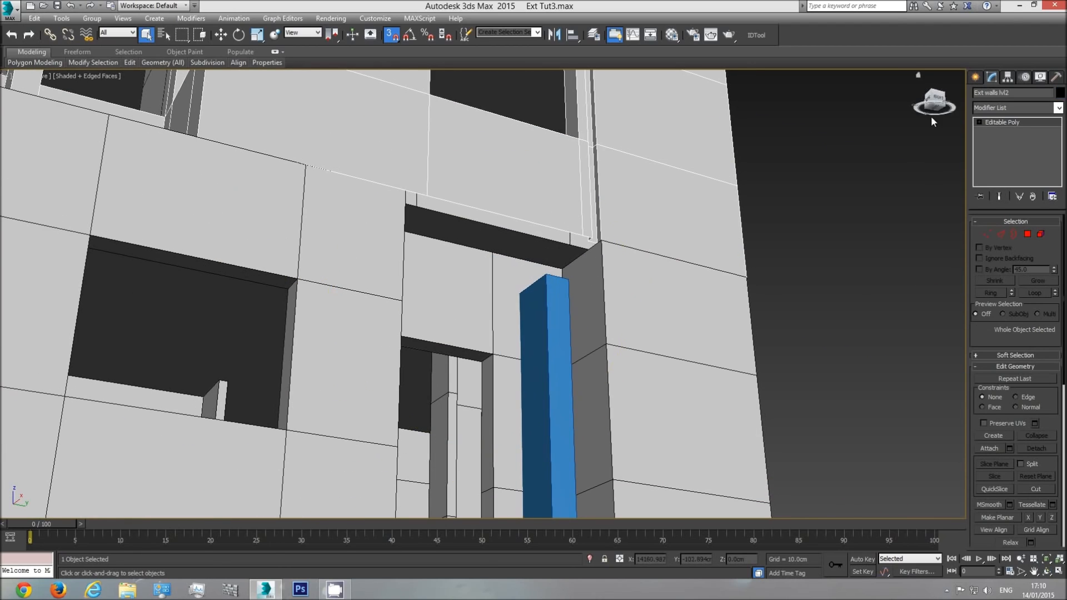
{"action": "left_click", "coordinate": [1003, 233]}
{"action": "left_click", "coordinate": [544, 225]}
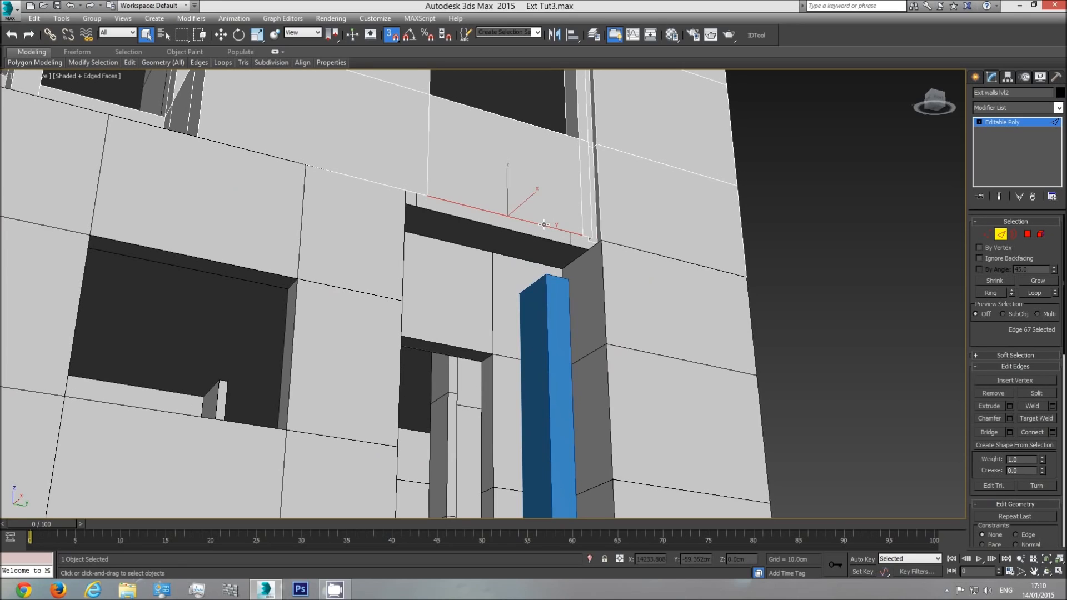
{"action": "double_click", "coordinate": [589, 238]}
{"action": "scroll", "coordinate": [590, 233], "scroll_direction": "up", "scroll_amount": 4}
{"action": "left_click", "coordinate": [593, 240], "text": "ctrl"}
{"action": "scroll", "coordinate": [639, 269], "scroll_direction": "down", "scroll_amount": 3}
{"action": "left_click", "coordinate": [221, 35]}
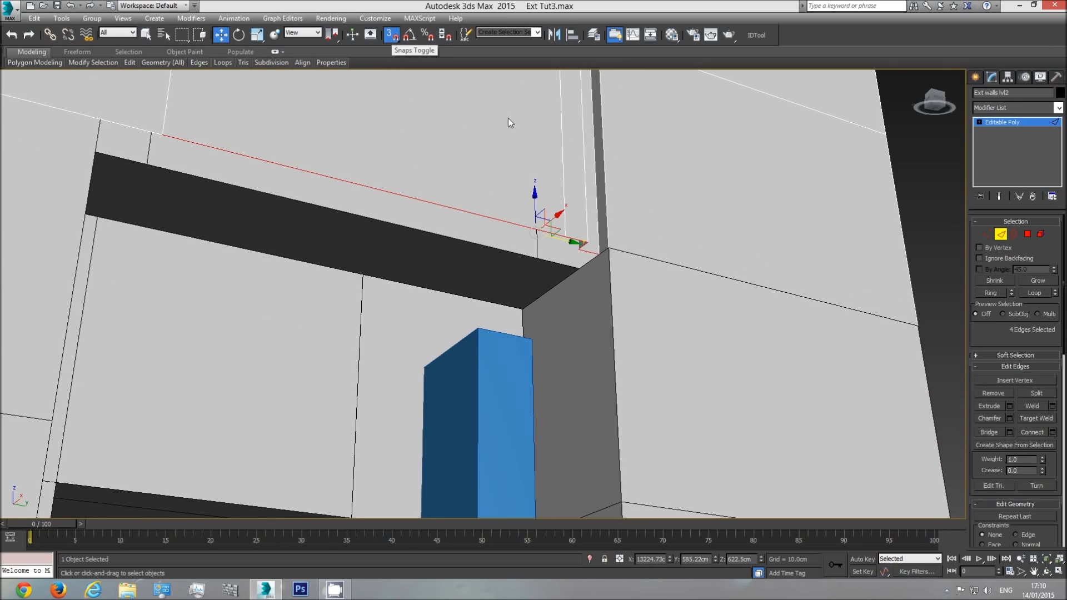
{"action": "left_click_drag", "start_coordinate": [533, 200], "coordinate": [477, 324]}
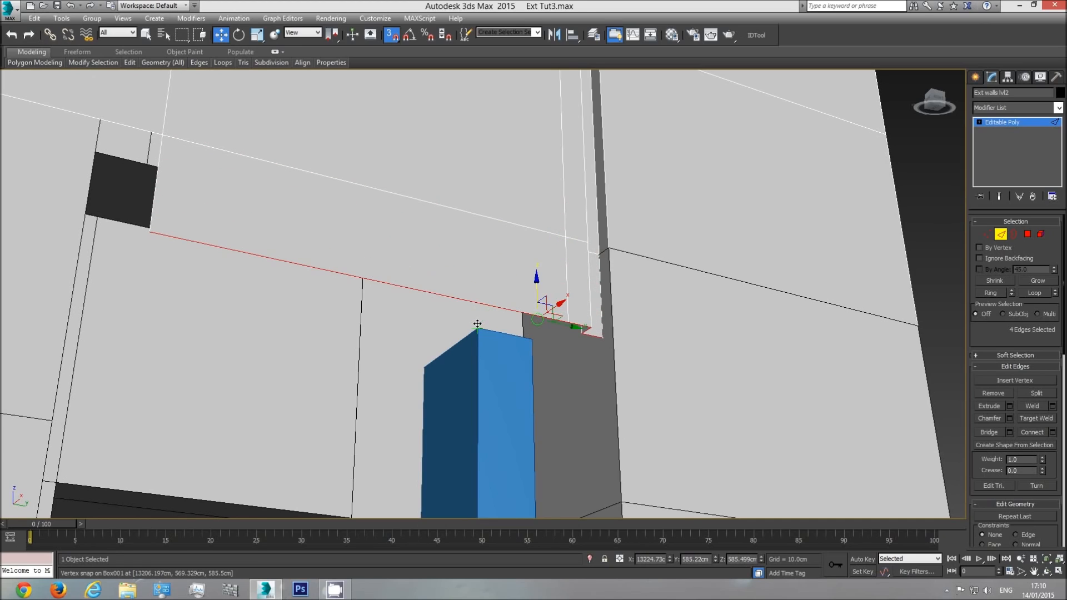
Step: Extrude the lowered wall strip's open end edge along Y to meet the recess corner, closing the gap above the entrance
{"action": "left_click", "coordinate": [156, 184]}
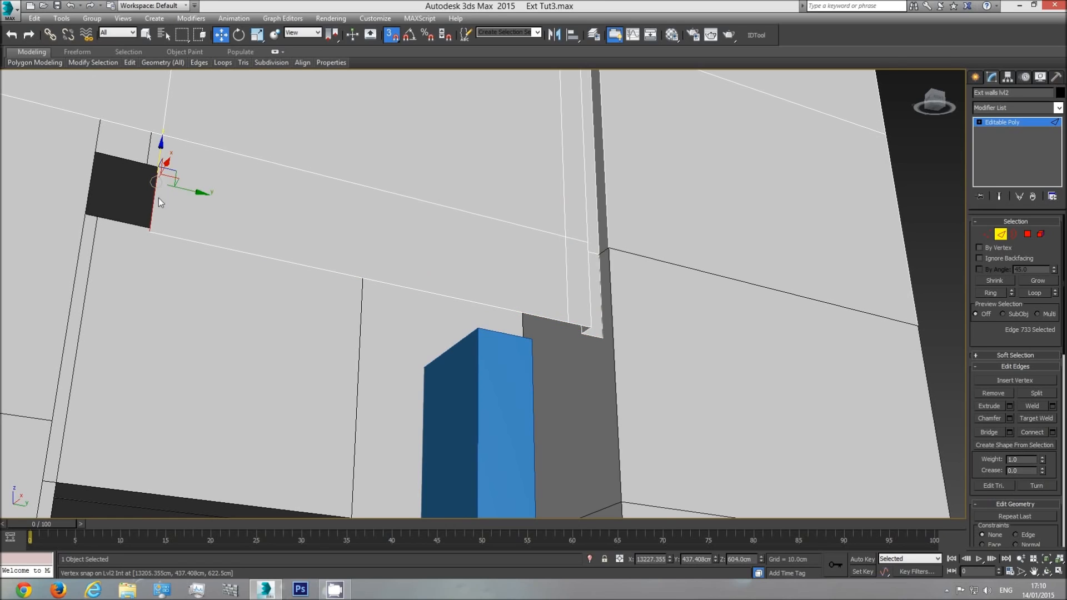
{"action": "left_click", "coordinate": [133, 129]}
{"action": "scroll", "coordinate": [229, 219], "scroll_direction": "down", "scroll_amount": 4}
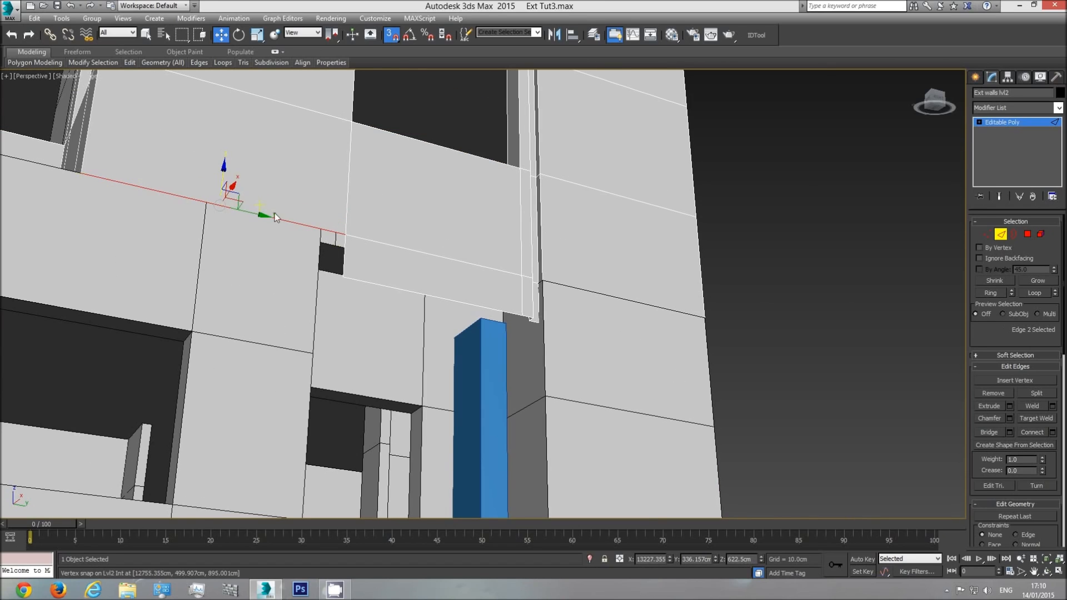
{"action": "left_click", "coordinate": [344, 255]}
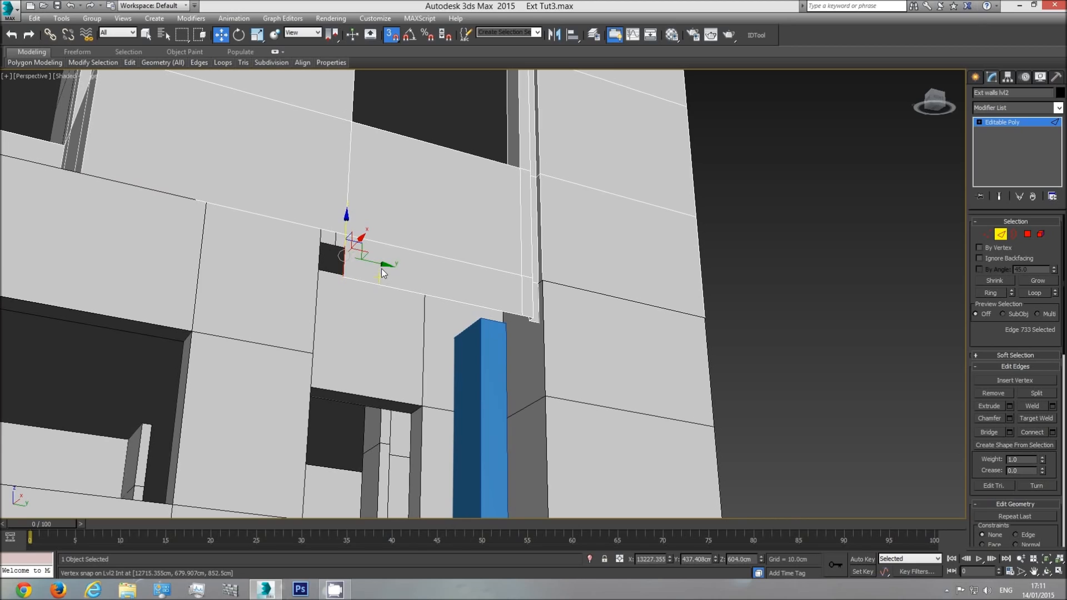
{"action": "left_click_drag", "start_coordinate": [344, 255], "coordinate": [321, 230]}
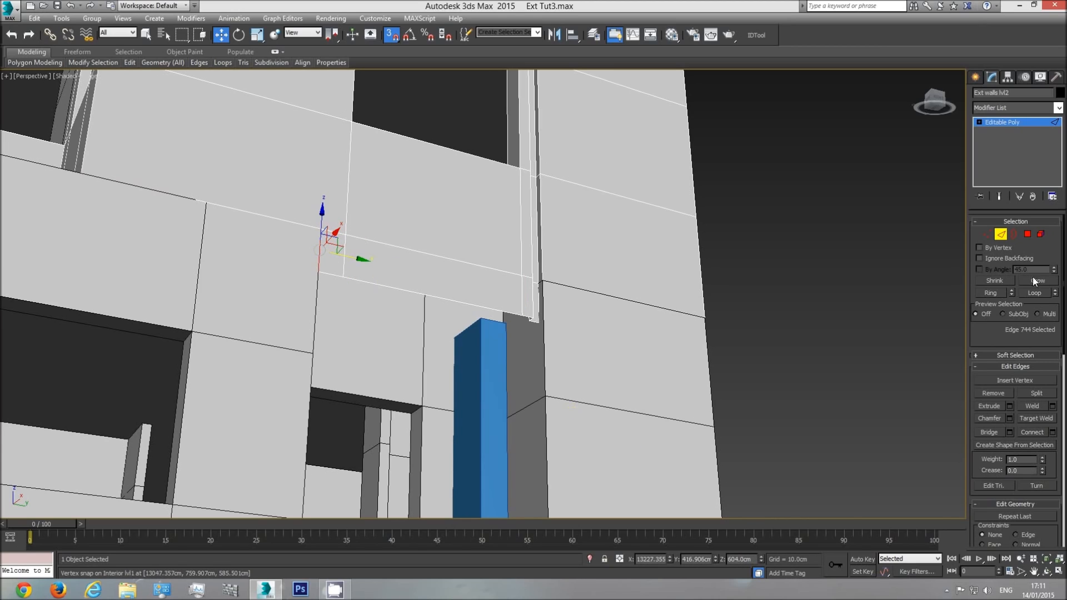
Step: Leave edge editing and delete the blue reference box standing in the entrance recess
{"action": "left_click", "coordinate": [1048, 572]}
{"action": "left_click_drag", "start_coordinate": [447, 300], "coordinate": [426, 274]}
{"action": "left_click_drag", "start_coordinate": [468, 232], "coordinate": [460, 333]}
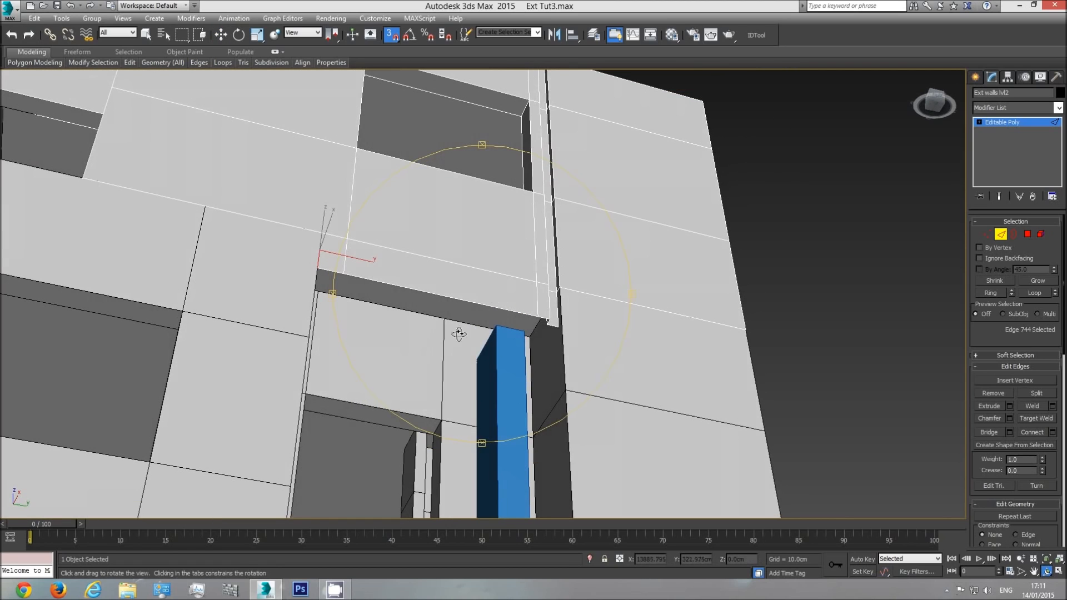
{"action": "key", "text": "w"}
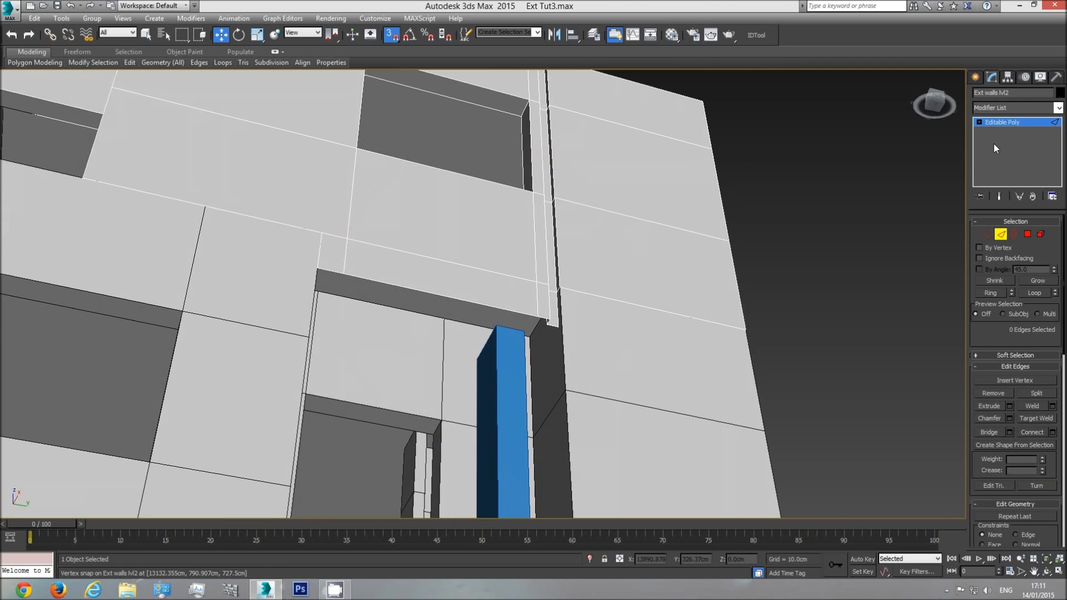
{"action": "left_click", "coordinate": [976, 147]}
{"action": "left_click", "coordinate": [501, 371]}
{"action": "key", "text": "Delete"}
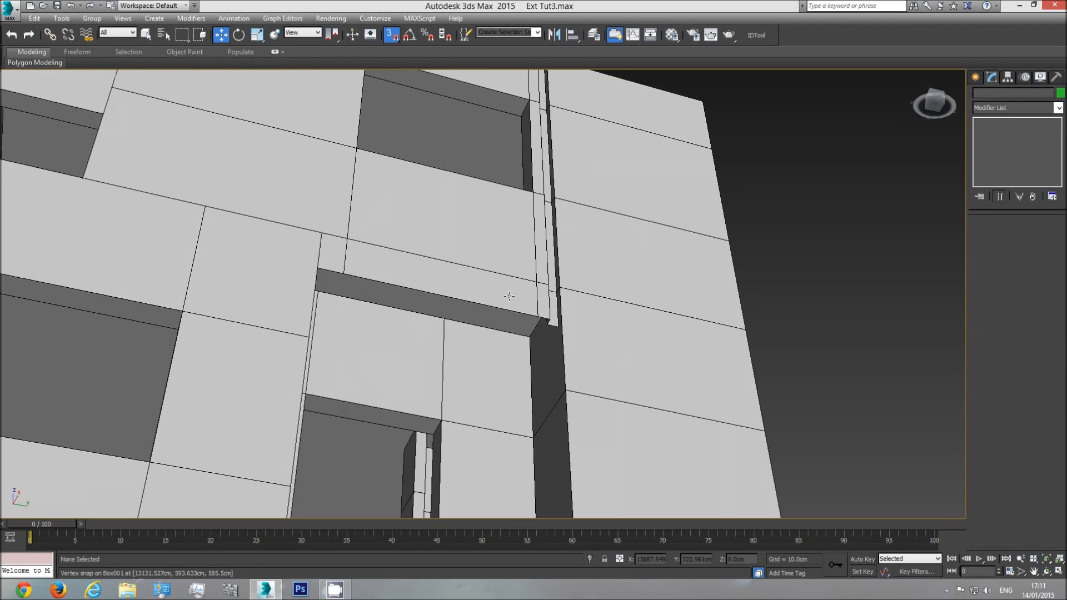
Step: On Ext walls lvl2, extrude the three lower front edges above the entrance inward along X, snapping to the level 1 recess wall
{"action": "left_click", "coordinate": [508, 296]}
{"action": "left_click", "coordinate": [999, 234]}
{"action": "left_click", "coordinate": [331, 271]}
{"action": "left_click", "coordinate": [414, 288], "text": "shift"}
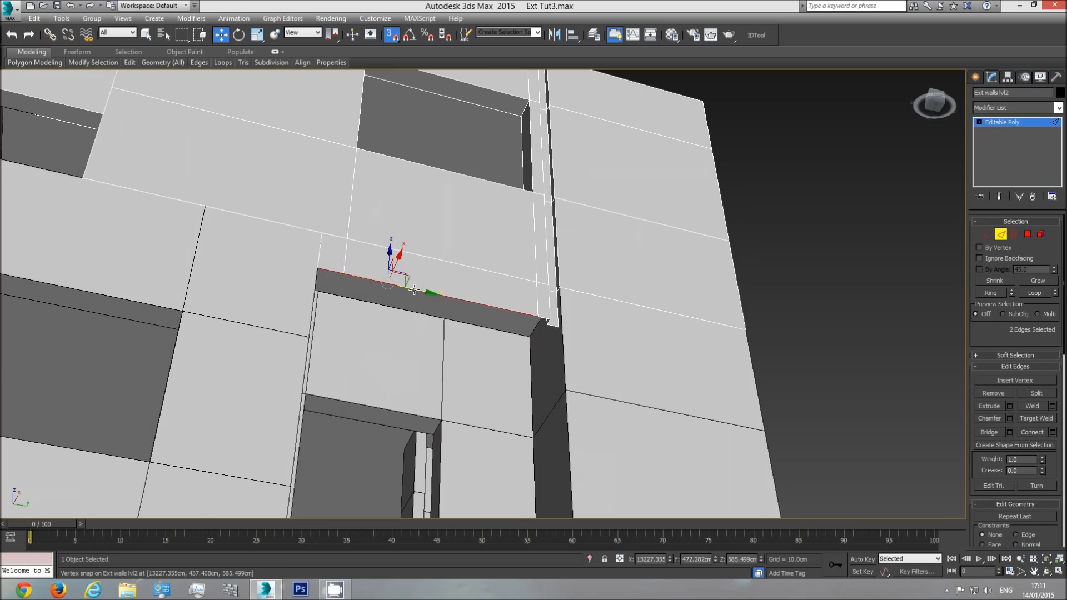
{"action": "scroll", "coordinate": [543, 315], "scroll_direction": "up", "scroll_amount": 5}
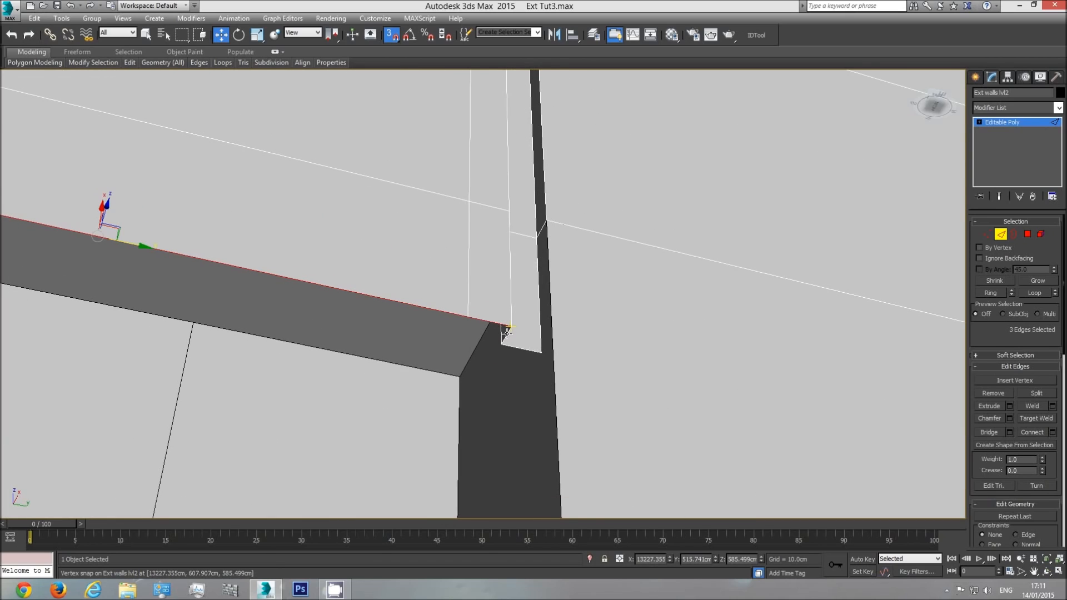
{"action": "scroll", "coordinate": [484, 359], "scroll_direction": "down", "scroll_amount": 3}
{"action": "left_click", "coordinate": [534, 325], "text": "ctrl"}
{"action": "key", "text": "ctrl+z"}
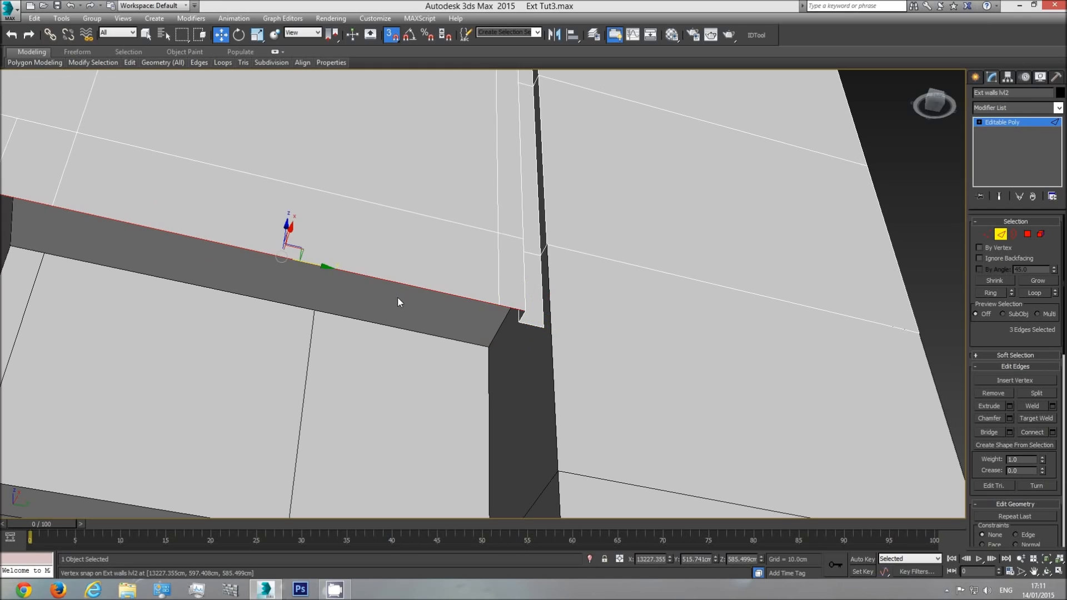
{"action": "left_click_drag", "start_coordinate": [289, 230], "coordinate": [315, 310]}
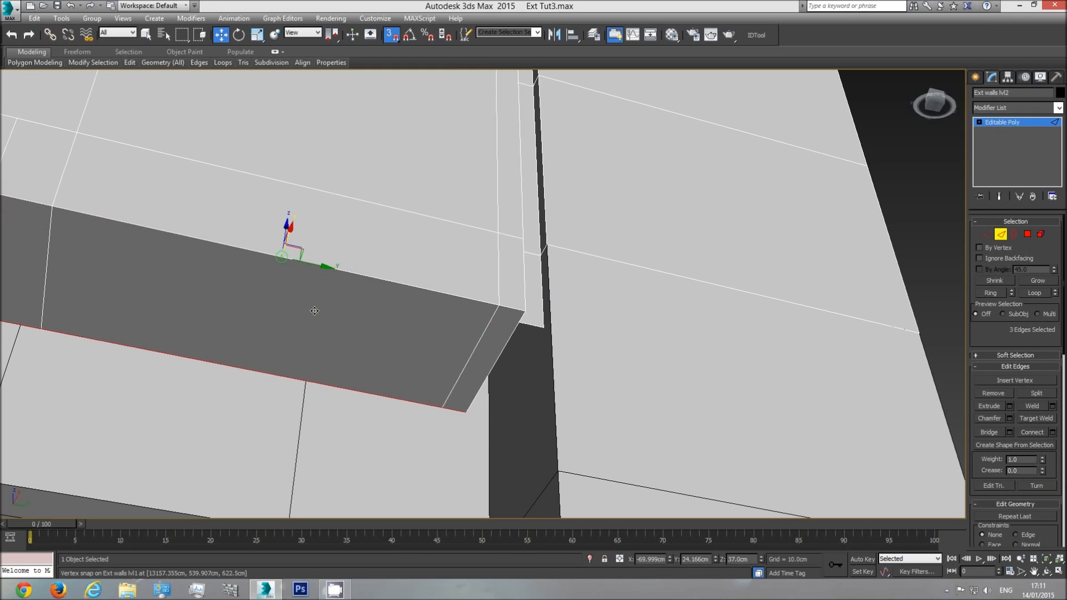
{"action": "middle_click_drag", "start_coordinate": [378, 380], "coordinate": [541, 329]}
{"action": "scroll", "coordinate": [541, 329], "scroll_direction": "down", "scroll_amount": 3}
{"action": "middle_click_drag", "start_coordinate": [631, 316], "coordinate": [461, 294]}
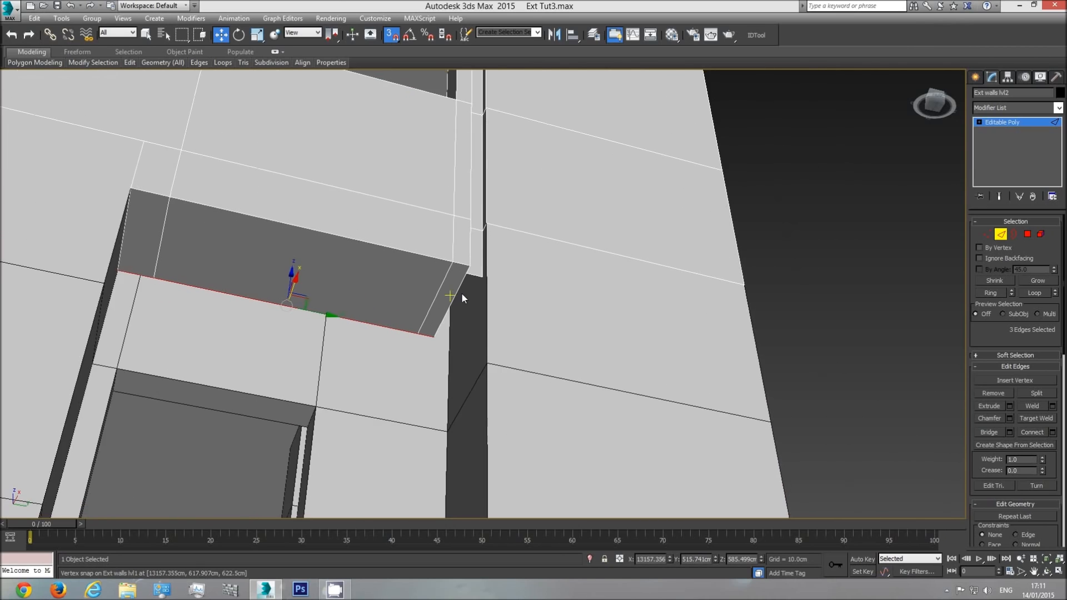
Step: Extrude the remaining short bottom edge beside the entrance soffit inward to the same recess wall
{"action": "scroll", "coordinate": [462, 296], "scroll_direction": "up", "scroll_amount": 2}
{"action": "left_click", "coordinate": [482, 267]}
{"action": "left_click_drag", "start_coordinate": [494, 240], "coordinate": [421, 358], "text": "shift"}
Step: Examine the shaded building without edged faces, checking the facades and the seam between the levels from several angles
{"action": "key", "text": "ctrl+r"}
{"action": "left_click_drag", "start_coordinate": [425, 298], "coordinate": [525, 316]}
{"action": "left_click", "coordinate": [735, 308]}
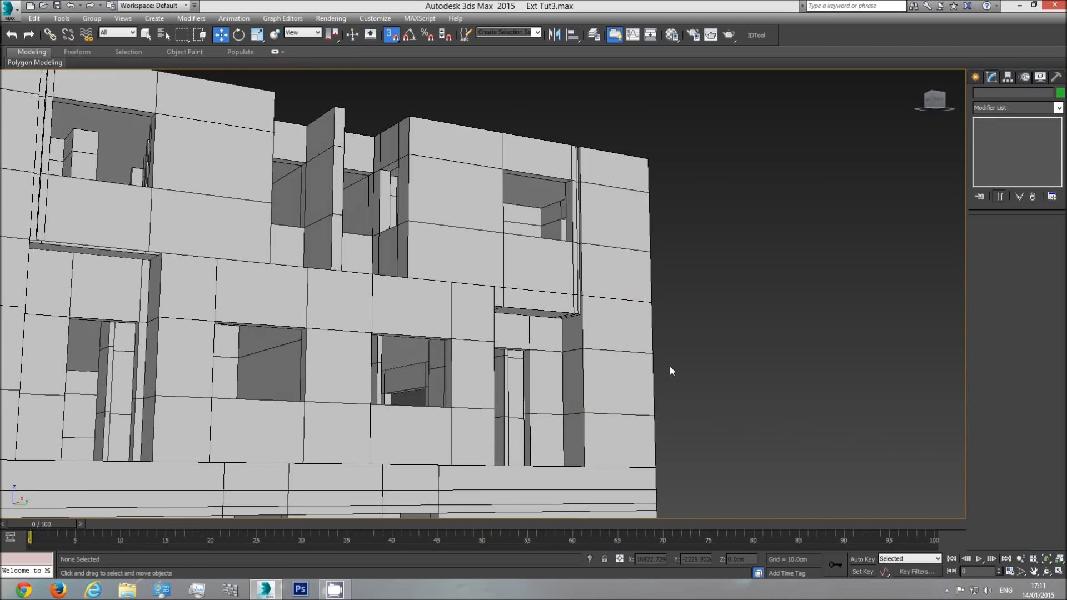
{"action": "key", "text": "F4"}
{"action": "left_click", "coordinate": [1051, 571]}
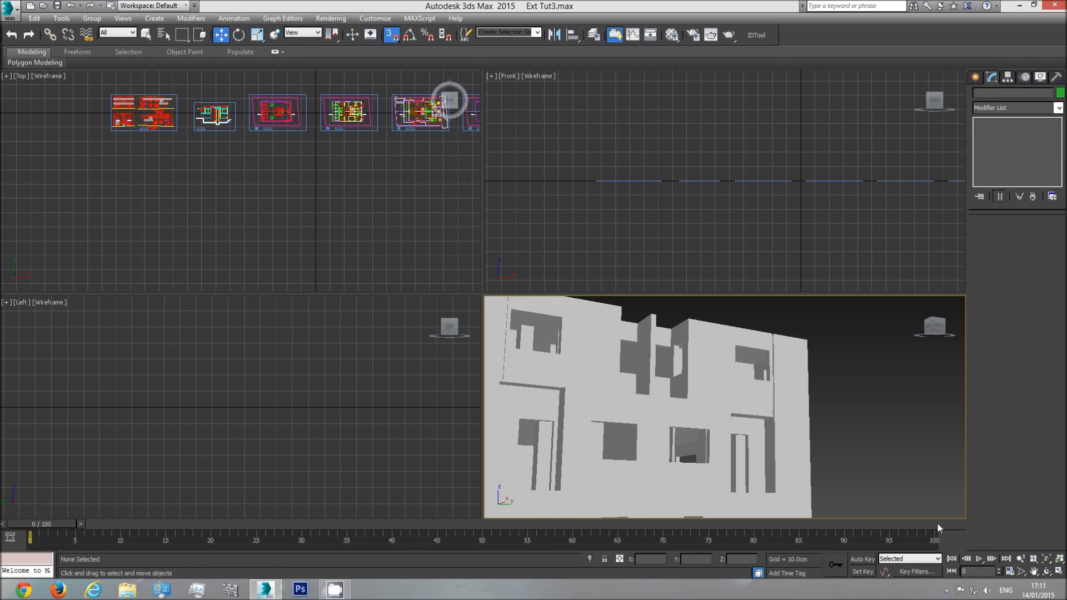
{"action": "left_click", "coordinate": [1058, 571]}
{"action": "left_click", "coordinate": [1047, 572]}
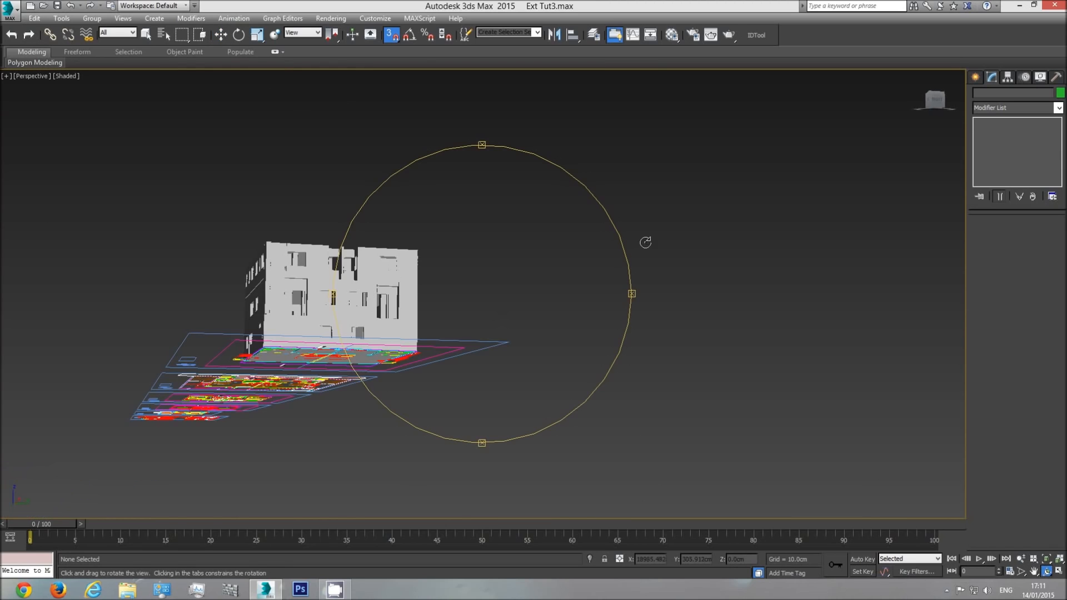
{"action": "right_click", "coordinate": [386, 324]}
{"action": "left_click", "coordinate": [386, 318]}
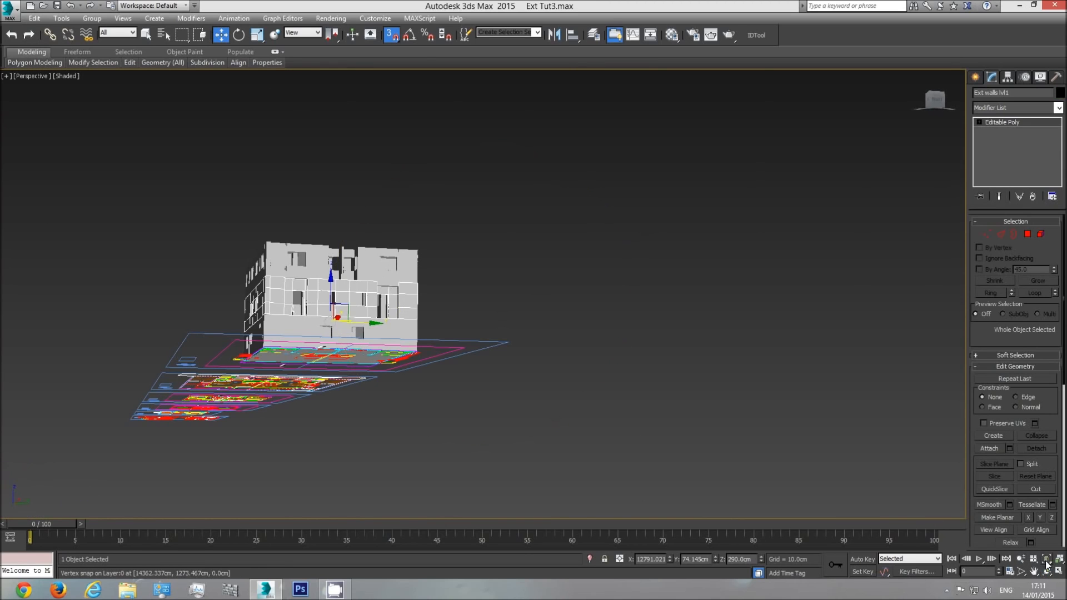
{"action": "left_click", "coordinate": [1047, 560]}
{"action": "left_click", "coordinate": [1046, 571]}
{"action": "left_click_drag", "start_coordinate": [527, 313], "coordinate": [480, 239]}
{"action": "right_click", "coordinate": [519, 317]}
{"action": "left_click", "coordinate": [795, 268]}
{"action": "left_click", "coordinate": [1047, 570]}
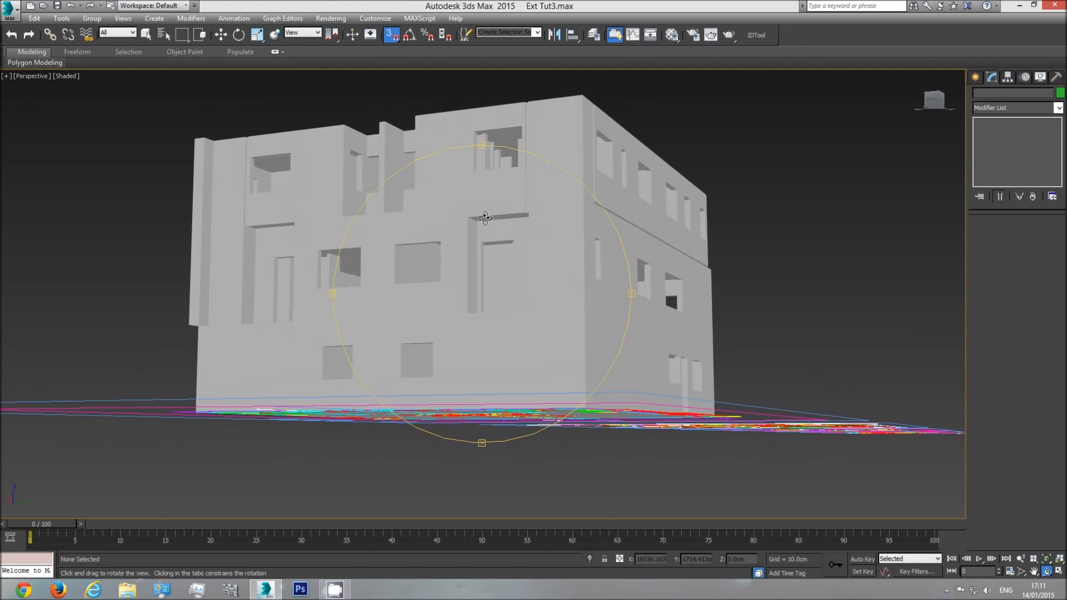
{"action": "left_click_drag", "start_coordinate": [485, 246], "coordinate": [518, 269]}
Step: On Ext walls lvl2, extrude the four bottom edges above the second entrance recess down along Z, snapping to the first entrance's lowered edge
{"action": "key", "text": "F4"}
{"action": "left_click_drag", "start_coordinate": [522, 308], "coordinate": [595, 309]}
{"action": "scroll", "coordinate": [495, 291], "scroll_direction": "up", "scroll_amount": 6}
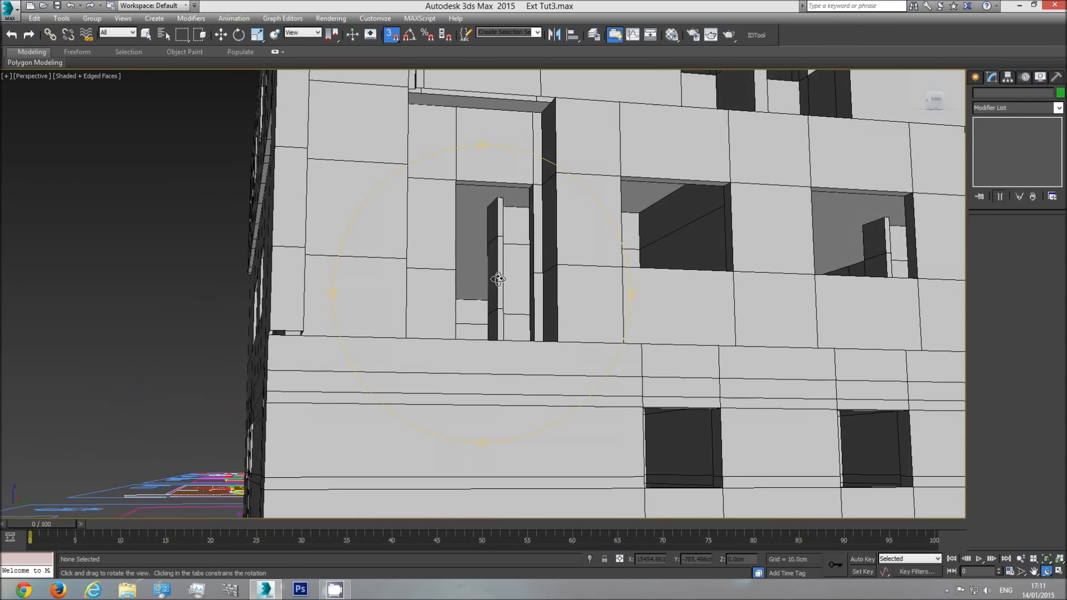
{"action": "middle_click_drag", "start_coordinate": [509, 191], "coordinate": [515, 285]}
{"action": "key", "text": "w"}
{"action": "left_click", "coordinate": [484, 165]}
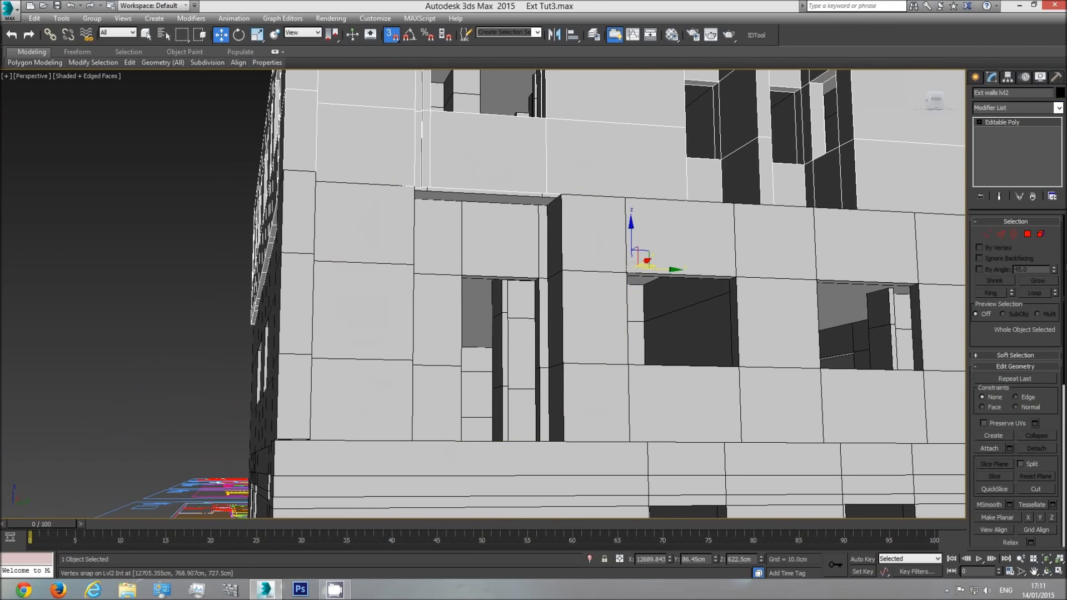
{"action": "left_click", "coordinate": [1000, 234]}
{"action": "scroll", "coordinate": [505, 200], "scroll_direction": "up", "scroll_amount": 3}
{"action": "left_click", "coordinate": [515, 184]}
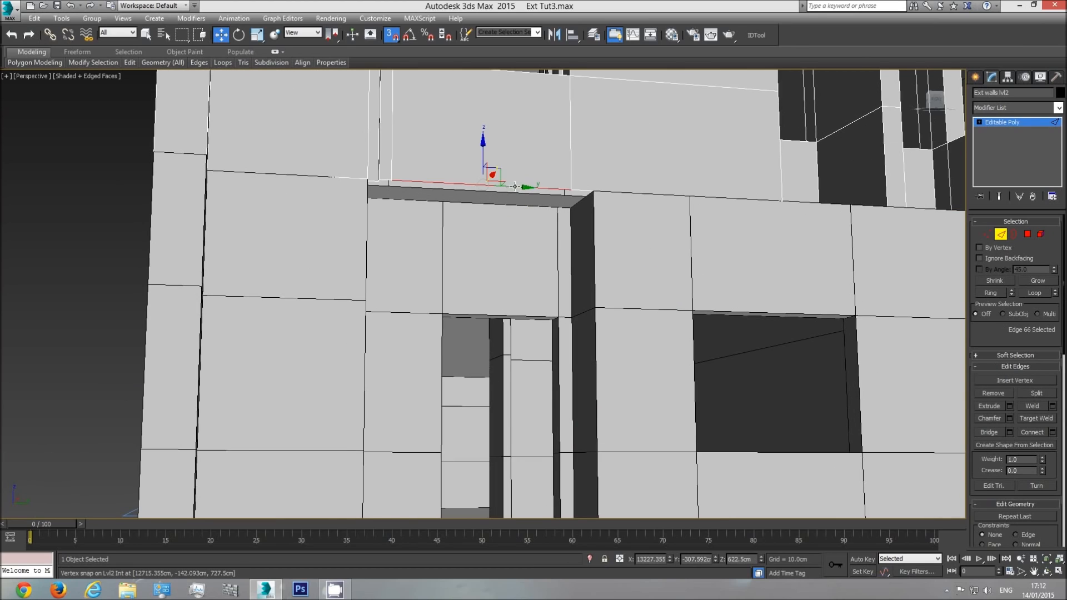
{"action": "left_click", "coordinate": [384, 180], "text": "ctrl"}
{"action": "key", "text": "q"}
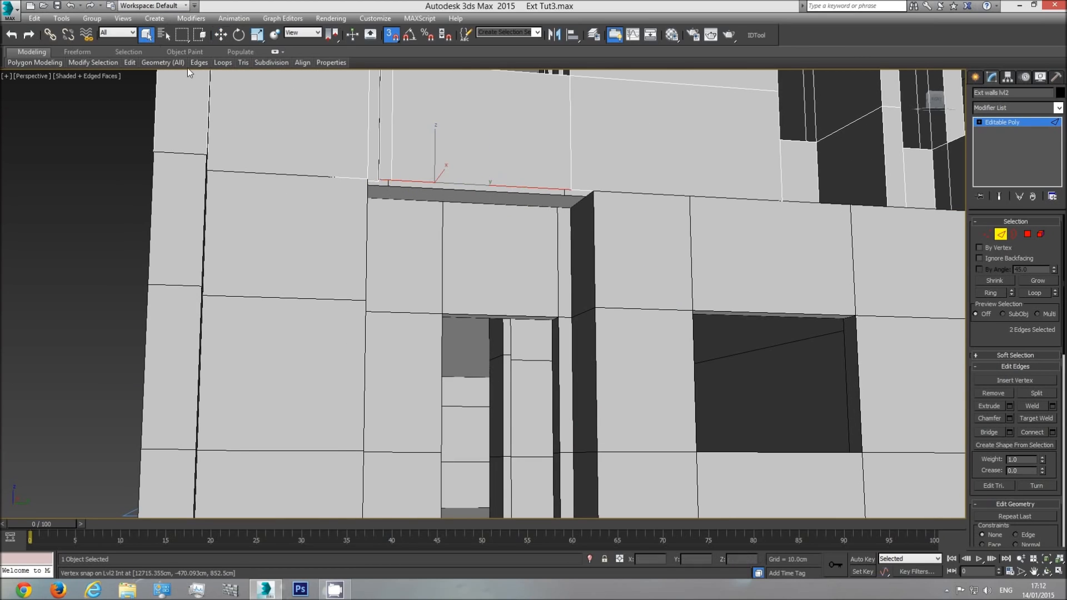
{"action": "scroll", "coordinate": [388, 183], "scroll_direction": "up", "scroll_amount": 4}
{"action": "scroll", "coordinate": [393, 197], "scroll_direction": "up", "scroll_amount": 4}
{"action": "left_click", "coordinate": [421, 193], "text": "ctrl"}
{"action": "scroll", "coordinate": [422, 194], "scroll_direction": "down", "scroll_amount": 6}
{"action": "middle_click_drag", "start_coordinate": [559, 275], "coordinate": [435, 270]}
{"action": "left_click", "coordinate": [222, 35]}
{"action": "left_click_drag", "start_coordinate": [158, 195], "coordinate": [871, 288]}
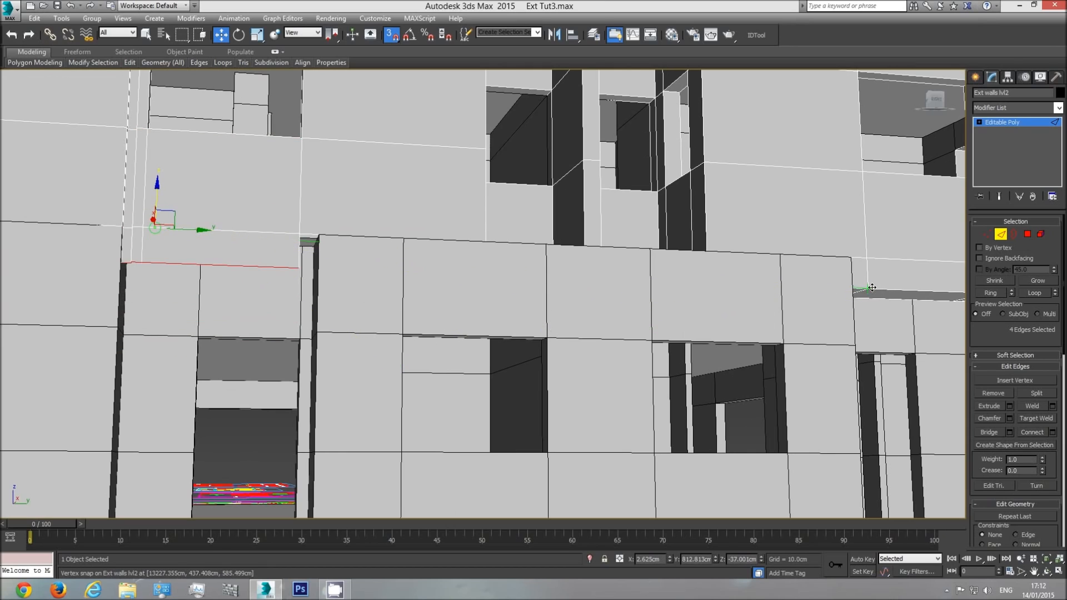
Step: Extend the second entrance strip's end edge to the recess corner and extrude its lower front edges inward to the level 1 wall
{"action": "left_click", "coordinate": [302, 248]}
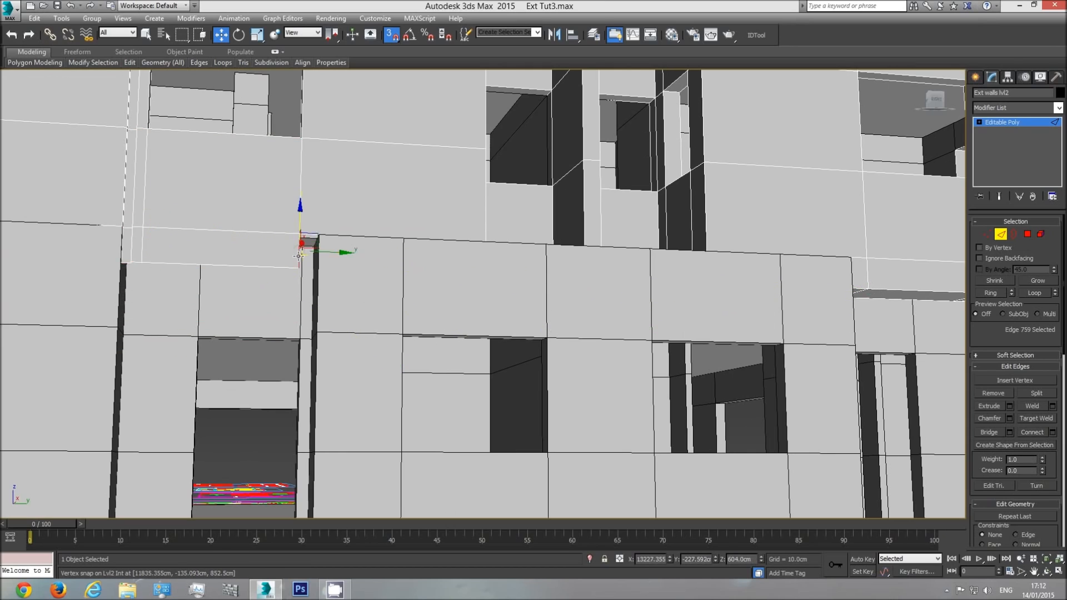
{"action": "left_click_drag", "start_coordinate": [328, 253], "coordinate": [318, 236]}
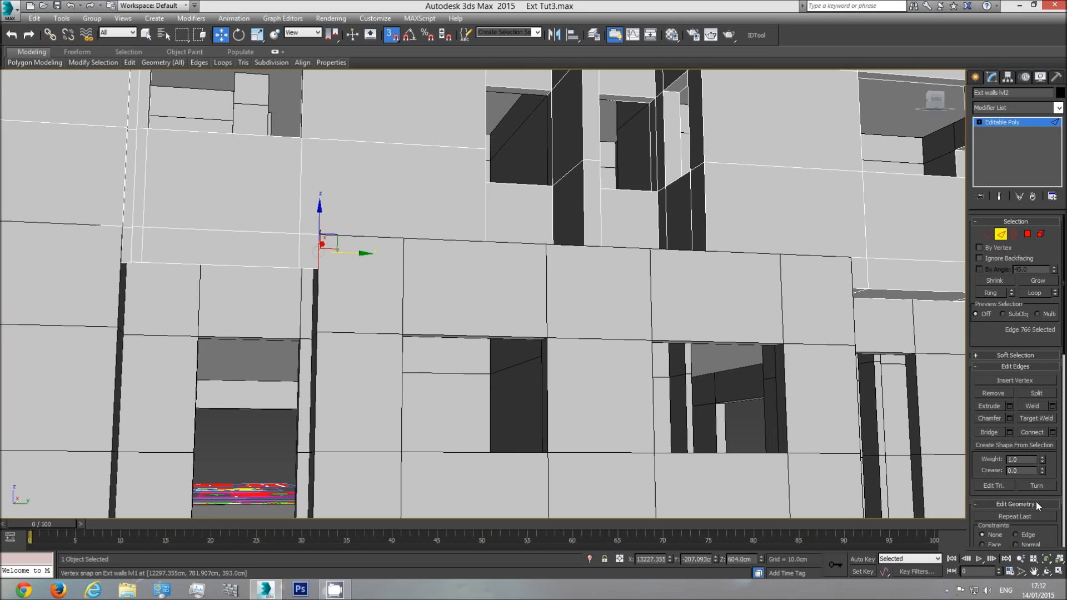
{"action": "left_click", "coordinate": [1046, 571]}
{"action": "left_click_drag", "start_coordinate": [436, 317], "coordinate": [414, 236]}
{"action": "right_click", "coordinate": [392, 256]}
{"action": "left_click", "coordinate": [390, 256]}
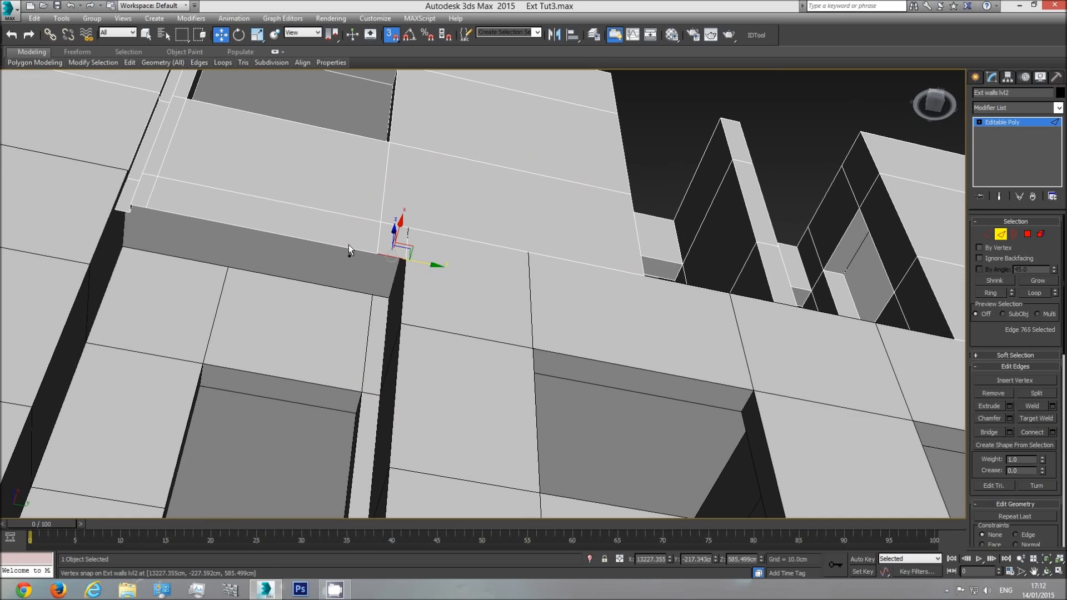
{"action": "left_click", "coordinate": [346, 248], "text": "ctrl"}
{"action": "middle_click_drag", "start_coordinate": [152, 223], "coordinate": [211, 229]}
{"action": "scroll", "coordinate": [209, 228], "scroll_direction": "up", "scroll_amount": 4}
{"action": "left_click", "coordinate": [207, 213], "text": "ctrl"}
{"action": "left_click_drag", "start_coordinate": [538, 249], "coordinate": [399, 343], "text": "shift"}
Step: Extrude the leftover short bottom edge beside the second entrance's soffit inward, snapping it to the soffit's back corner
{"action": "left_click", "coordinate": [174, 226]}
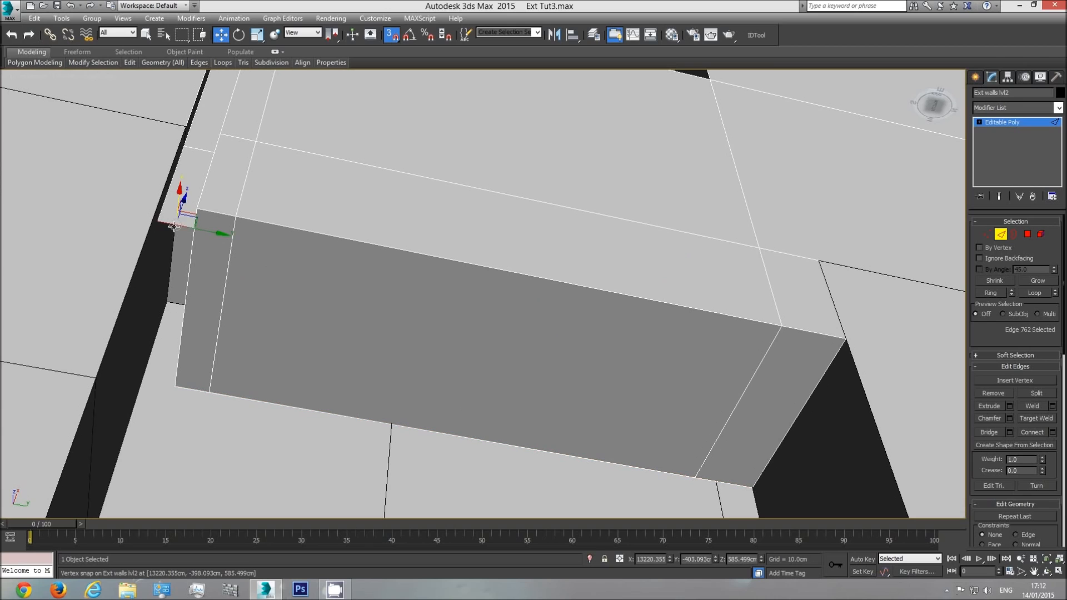
{"action": "left_click_drag", "start_coordinate": [177, 199], "coordinate": [178, 387], "text": "shift"}
{"action": "scroll", "coordinate": [278, 362], "scroll_direction": "down", "scroll_amount": 6}
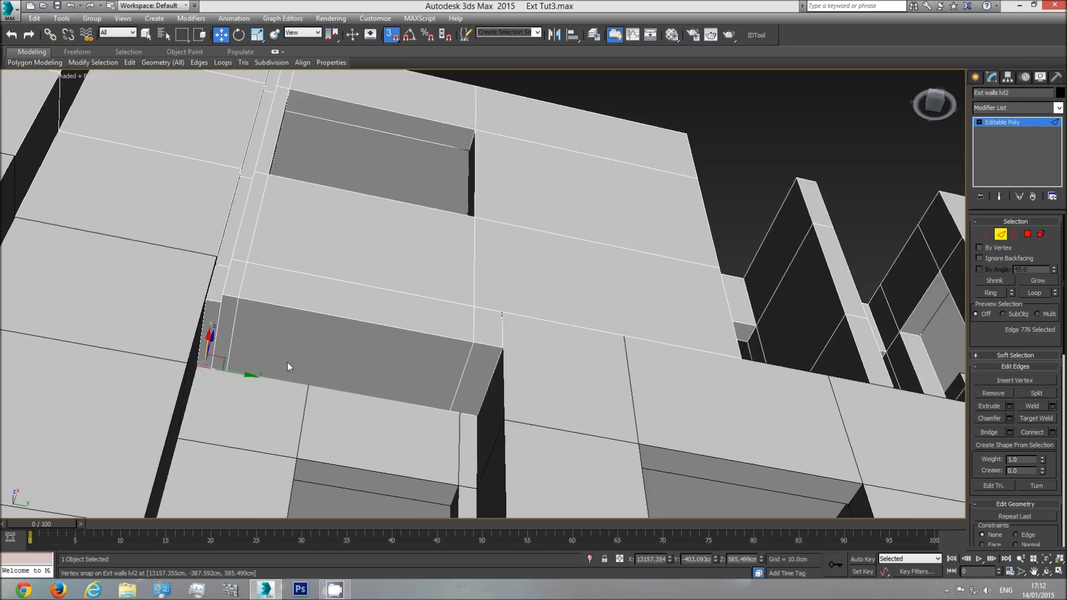
Step: Examine the upper level from above and around the central recesses for remaining mismatches between the walls and the level below
{"action": "left_click", "coordinate": [1048, 574]}
{"action": "left_click_drag", "start_coordinate": [522, 342], "coordinate": [536, 400]}
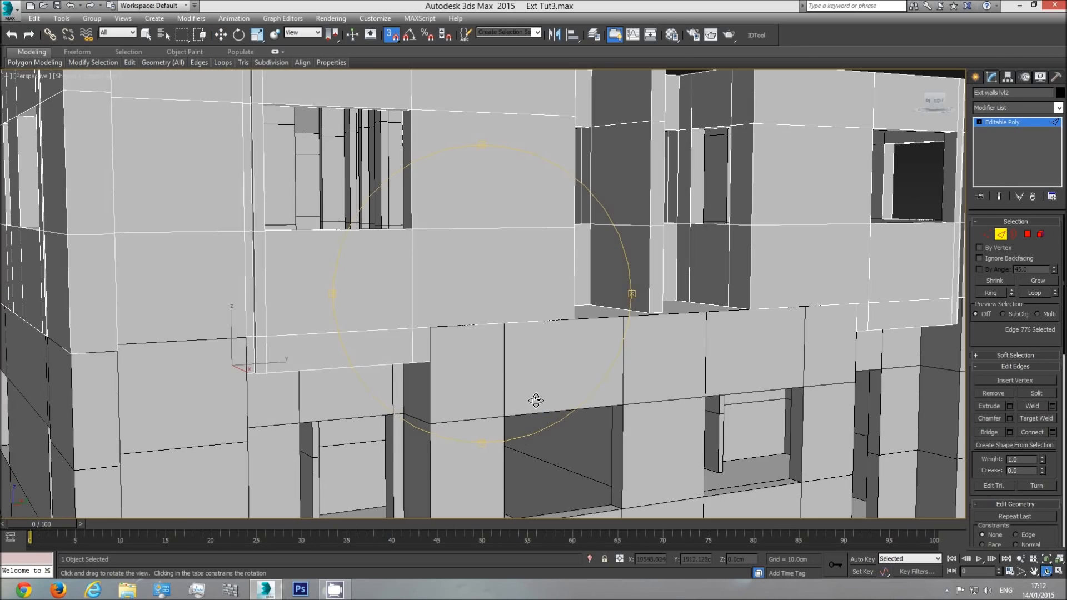
{"action": "scroll", "coordinate": [485, 336], "scroll_direction": "down", "scroll_amount": 5}
{"action": "left_click_drag", "start_coordinate": [484, 364], "coordinate": [377, 306]}
{"action": "mouse_move", "coordinate": [536, 309]}
{"action": "left_mouse_down"}
{"action": "mouse_move", "coordinate": [555, 321]}
{"action": "mouse_move", "coordinate": [476, 477]}
{"action": "mouse_move", "coordinate": [531, 310]}
{"action": "mouse_move", "coordinate": [555, 275]}
{"action": "mouse_move", "coordinate": [524, 314]}
{"action": "left_mouse_up"}
{"action": "scroll", "coordinate": [524, 314], "scroll_direction": "up", "scroll_amount": 3}
{"action": "left_click_drag", "start_coordinate": [510, 263], "coordinate": [451, 323]}
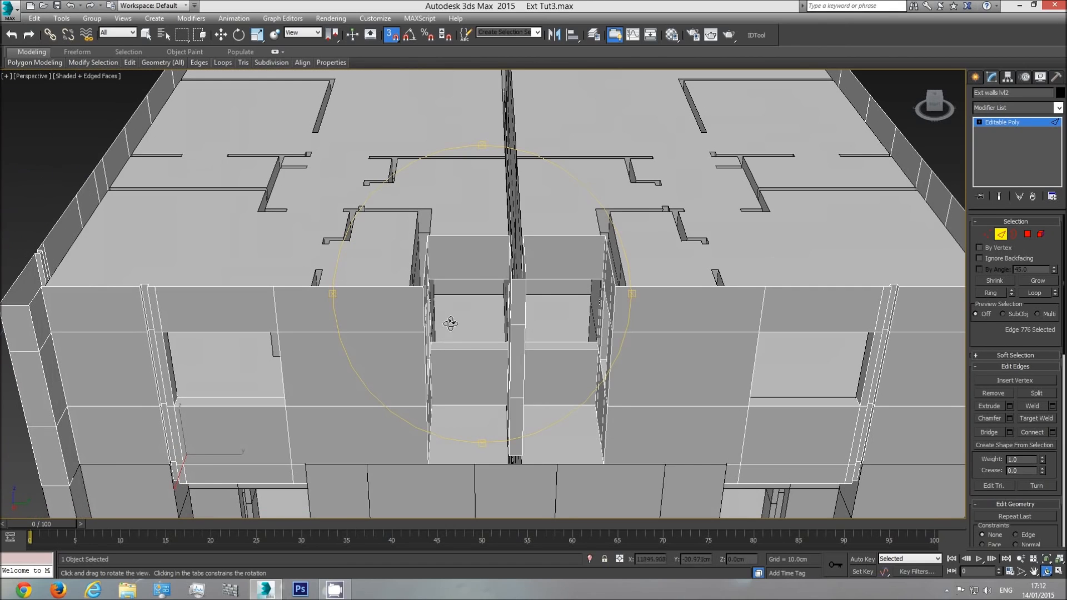
{"action": "left_click_drag", "start_coordinate": [525, 407], "coordinate": [442, 368]}
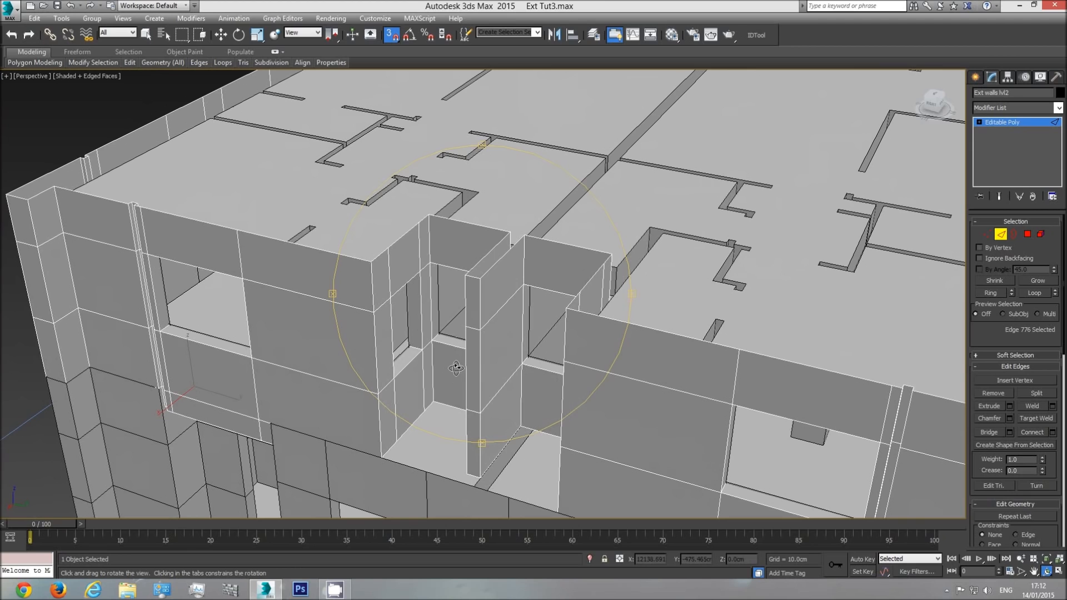
{"action": "left_click_drag", "start_coordinate": [454, 365], "coordinate": [408, 367]}
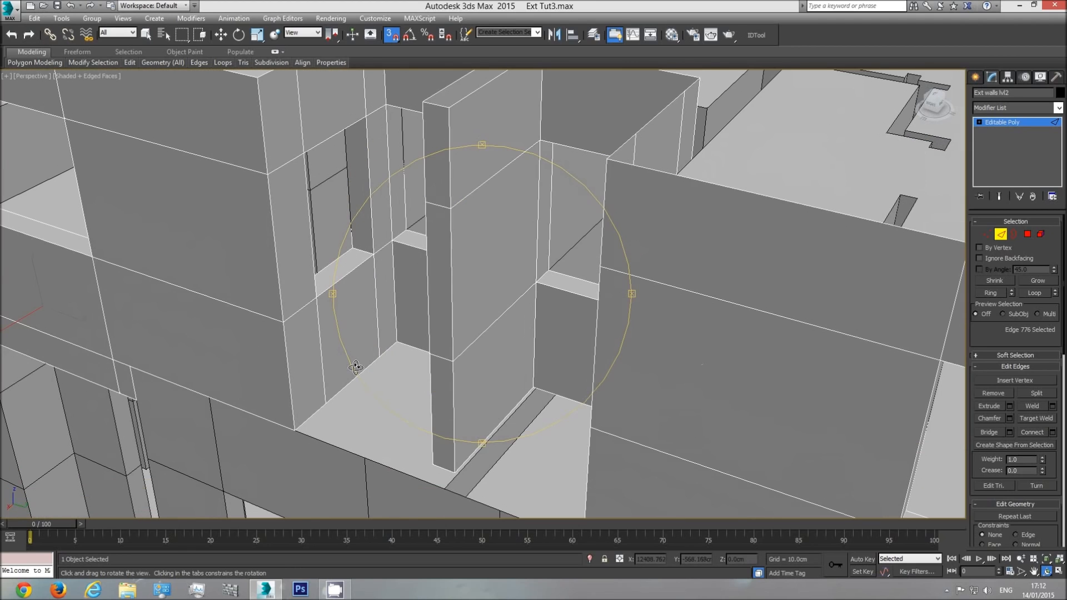
{"action": "left_click_drag", "start_coordinate": [492, 410], "coordinate": [503, 377]}
Step: Bridge the three bottom edges on each outer side wall of the central recesses on Ext walls lvl2, then exit editing and deselect it
{"action": "key", "text": "w"}
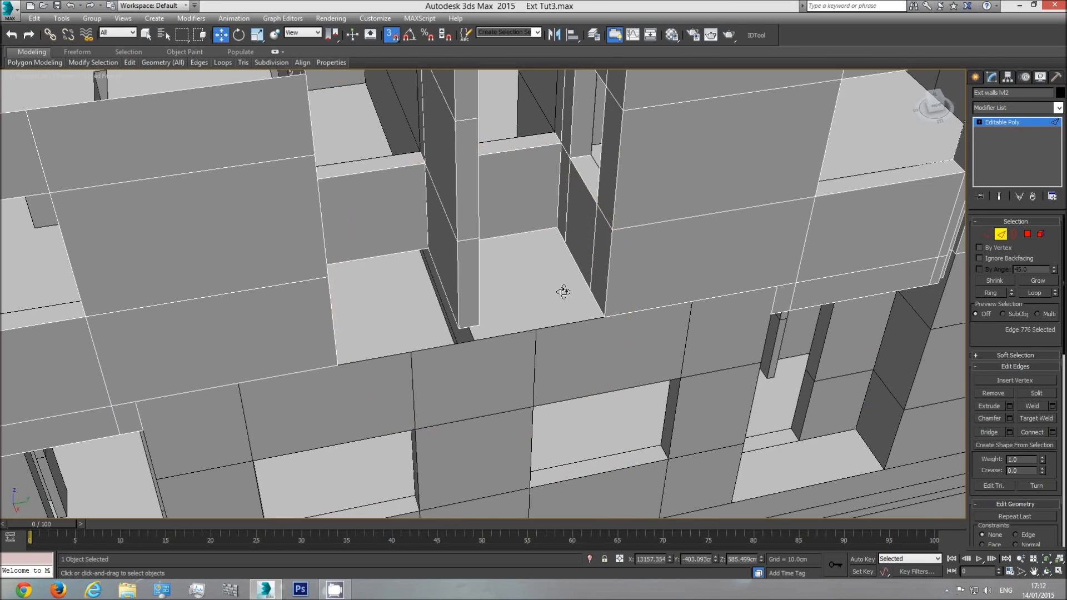
{"action": "left_click", "coordinate": [563, 242]}
{"action": "left_click", "coordinate": [561, 234]}
{"action": "left_click", "coordinate": [597, 302]}
{"action": "left_click", "coordinate": [577, 268], "text": "ctrl"}
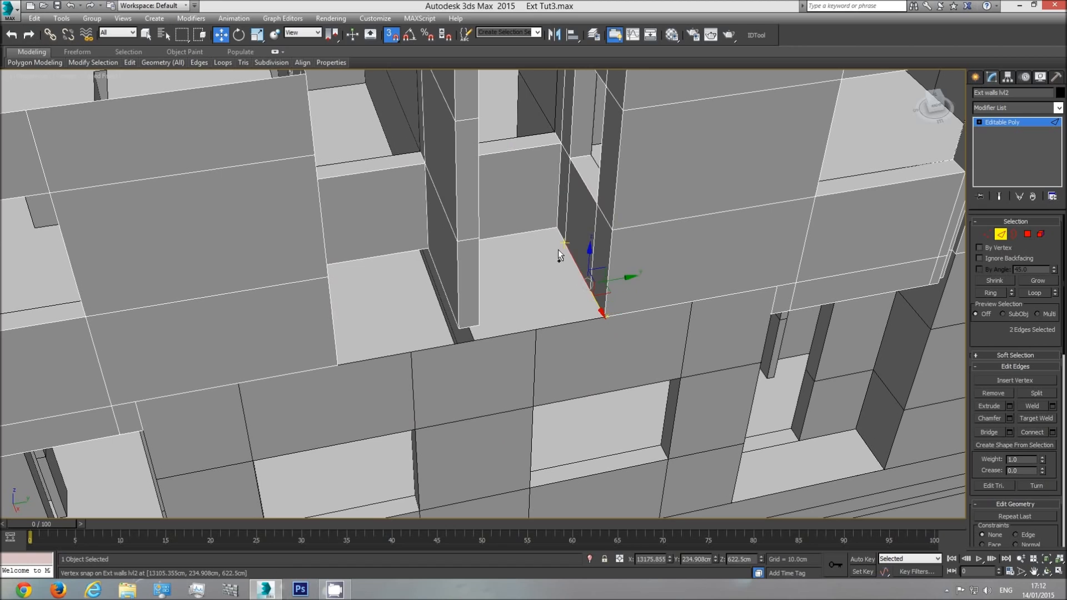
{"action": "left_click", "coordinate": [558, 233], "text": "ctrl"}
{"action": "left_click", "coordinate": [1047, 571]}
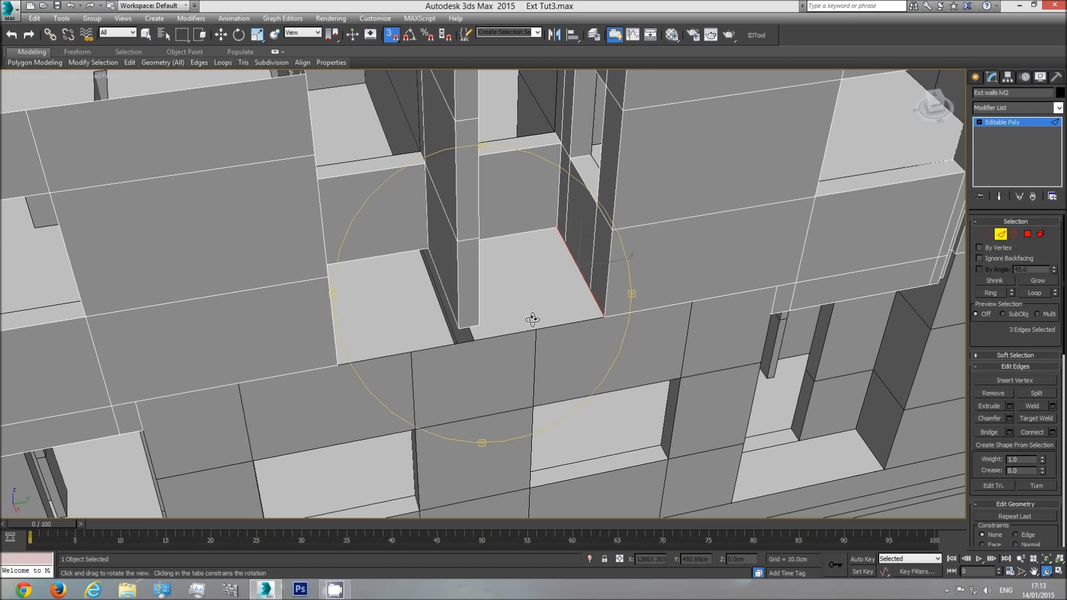
{"action": "left_click_drag", "start_coordinate": [531, 319], "coordinate": [489, 318]}
{"action": "middle_click_drag", "start_coordinate": [404, 280], "coordinate": [414, 305]}
{"action": "scroll", "coordinate": [372, 281], "scroll_direction": "up", "scroll_amount": 3}
{"action": "right_click", "coordinate": [320, 273]}
{"action": "left_click", "coordinate": [313, 268], "text": "ctrl"}
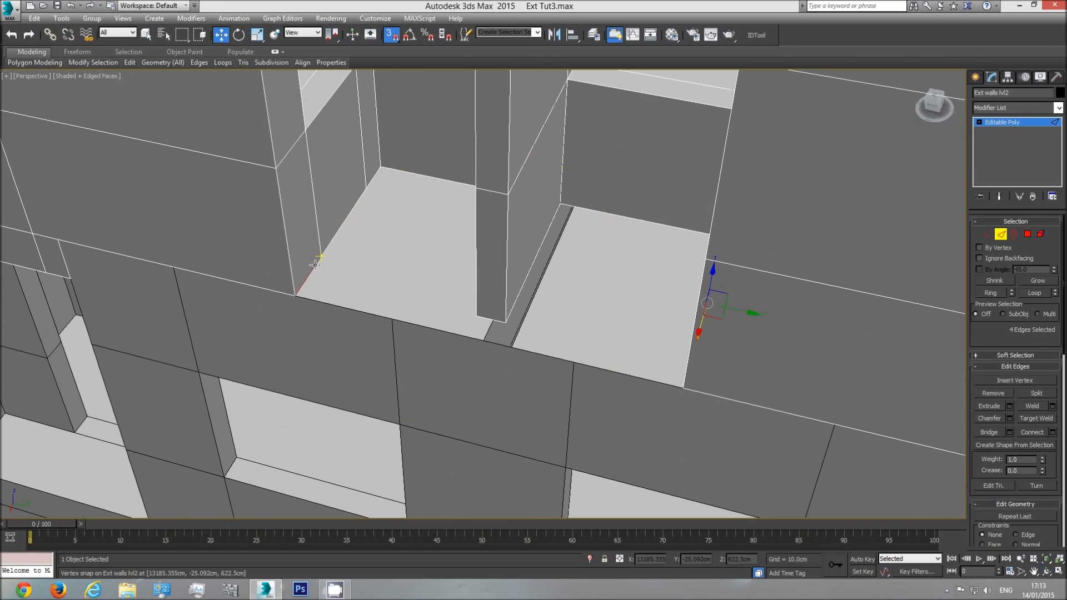
{"action": "left_click", "coordinate": [369, 185], "text": "ctrl"}
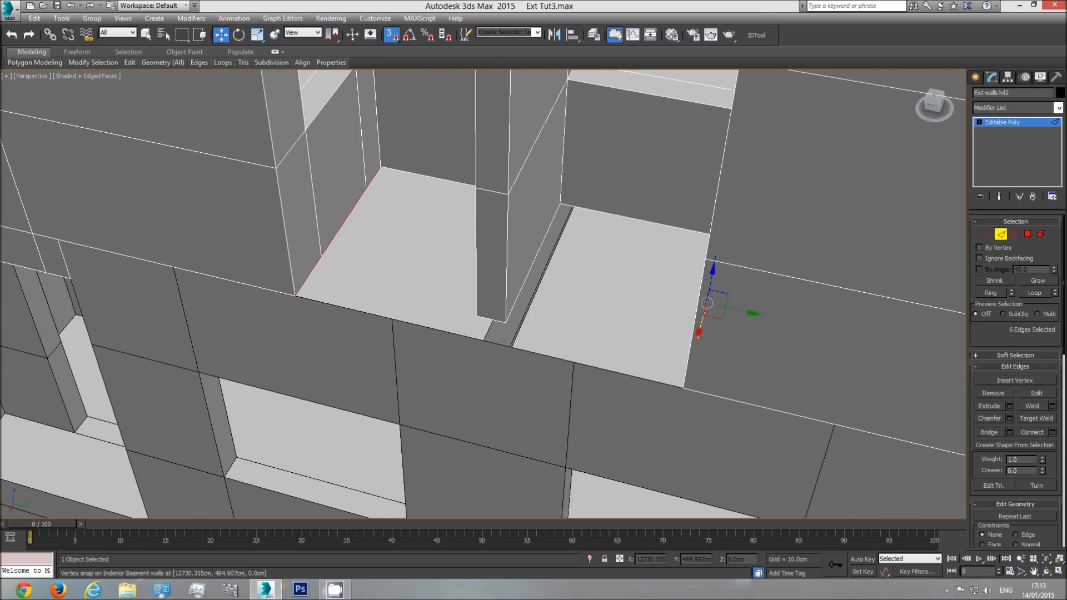
{"action": "left_click", "coordinate": [1047, 571]}
{"action": "left_click_drag", "start_coordinate": [431, 337], "coordinate": [451, 338]}
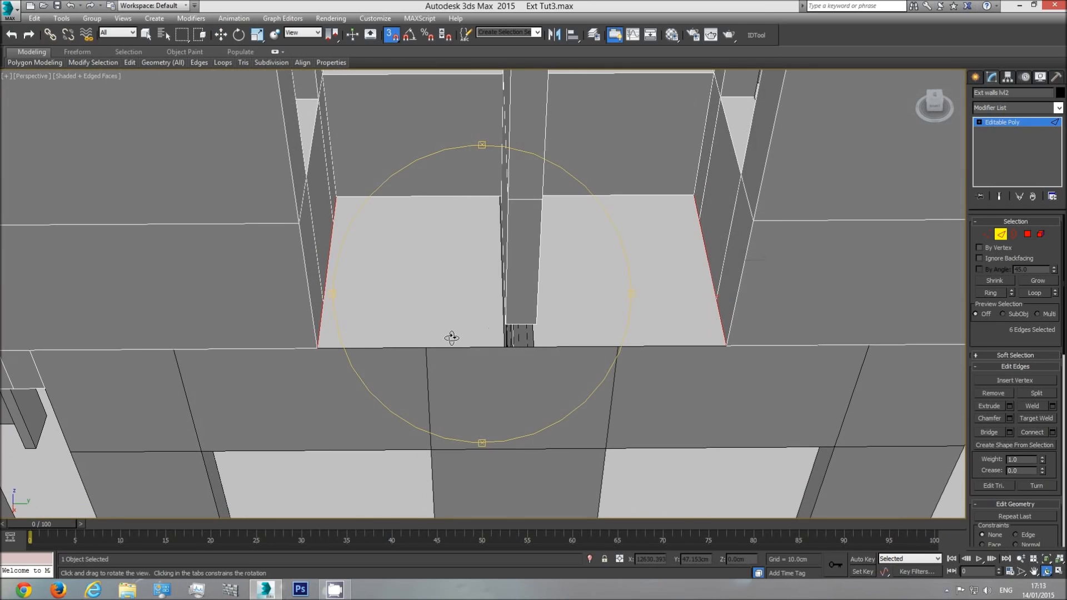
{"action": "left_click", "coordinate": [983, 433]}
{"action": "left_click_drag", "start_coordinate": [547, 299], "coordinate": [435, 222]}
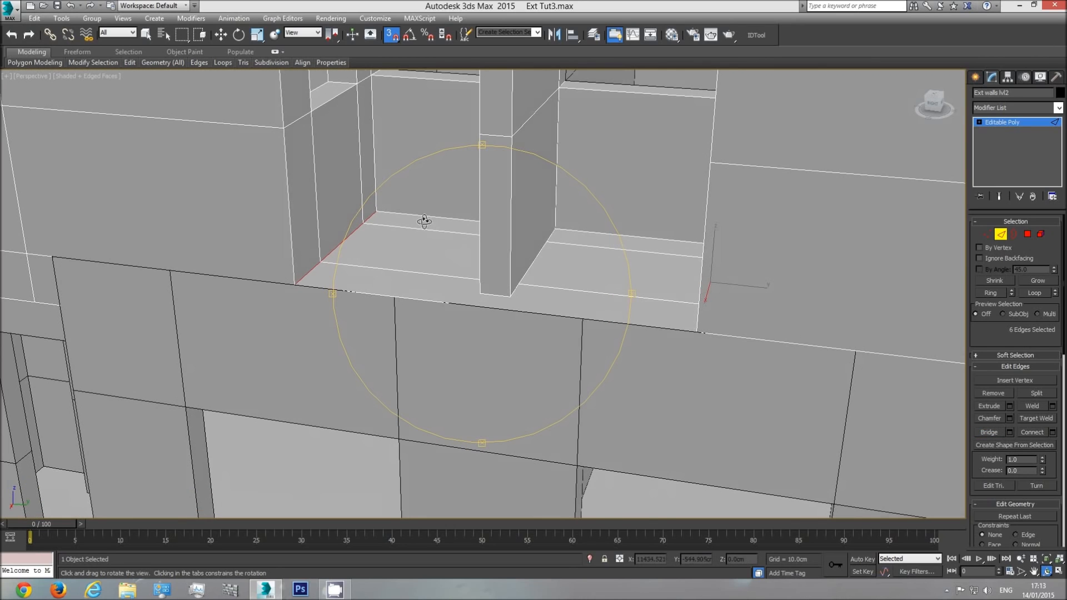
{"action": "mouse_move", "coordinate": [532, 317]}
{"action": "left_mouse_down"}
{"action": "mouse_move", "coordinate": [553, 314]}
{"action": "mouse_move", "coordinate": [583, 281]}
{"action": "mouse_move", "coordinate": [476, 281]}
{"action": "mouse_move", "coordinate": [499, 287]}
{"action": "mouse_move", "coordinate": [519, 328]}
{"action": "left_mouse_up"}
{"action": "scroll", "coordinate": [533, 314], "scroll_direction": "down", "scroll_amount": 5}
{"action": "scroll", "coordinate": [510, 306], "scroll_direction": "down", "scroll_amount": 4}
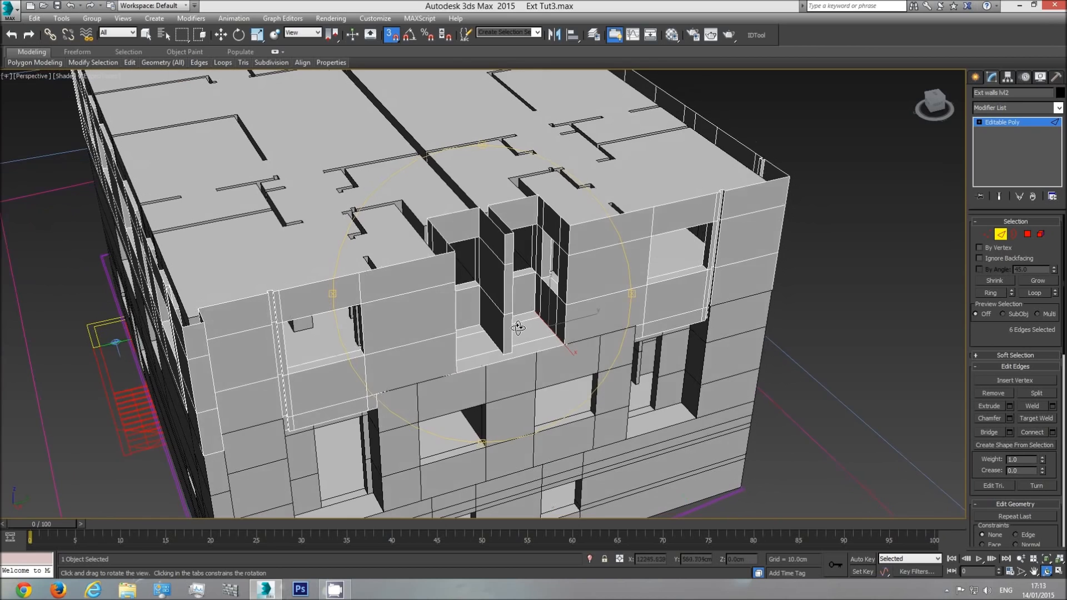
{"action": "left_click", "coordinate": [1002, 123]}
{"action": "scroll", "coordinate": [604, 416], "scroll_direction": "down", "scroll_amount": 3}
{"action": "left_click", "coordinate": [840, 288]}
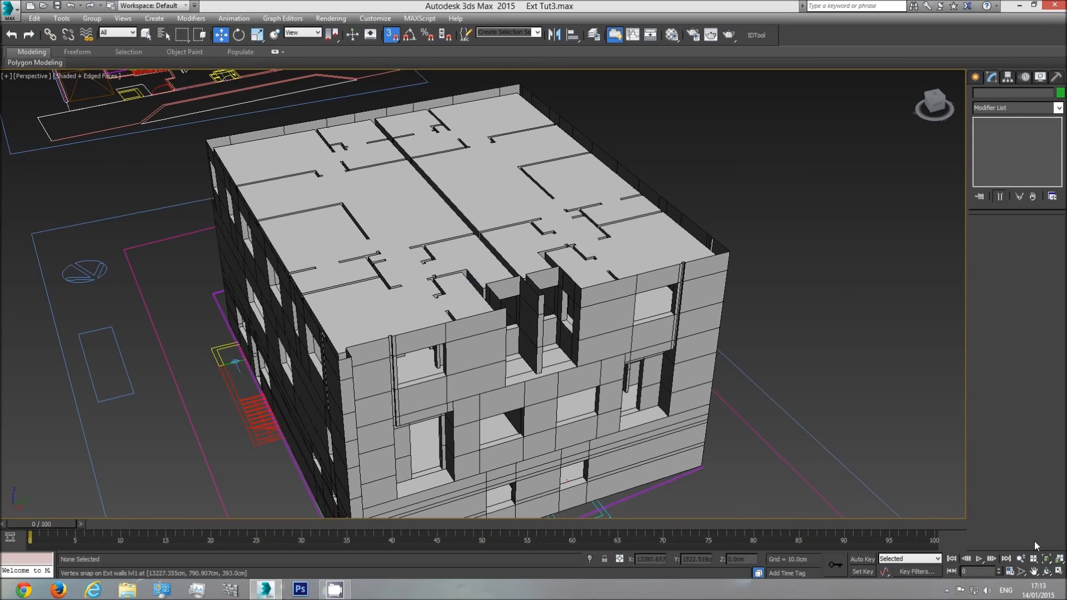
Step: Examine the whole building from the terrace side and from farther away
{"action": "left_click", "coordinate": [1047, 572]}
{"action": "left_click_drag", "start_coordinate": [584, 333], "coordinate": [506, 336]}
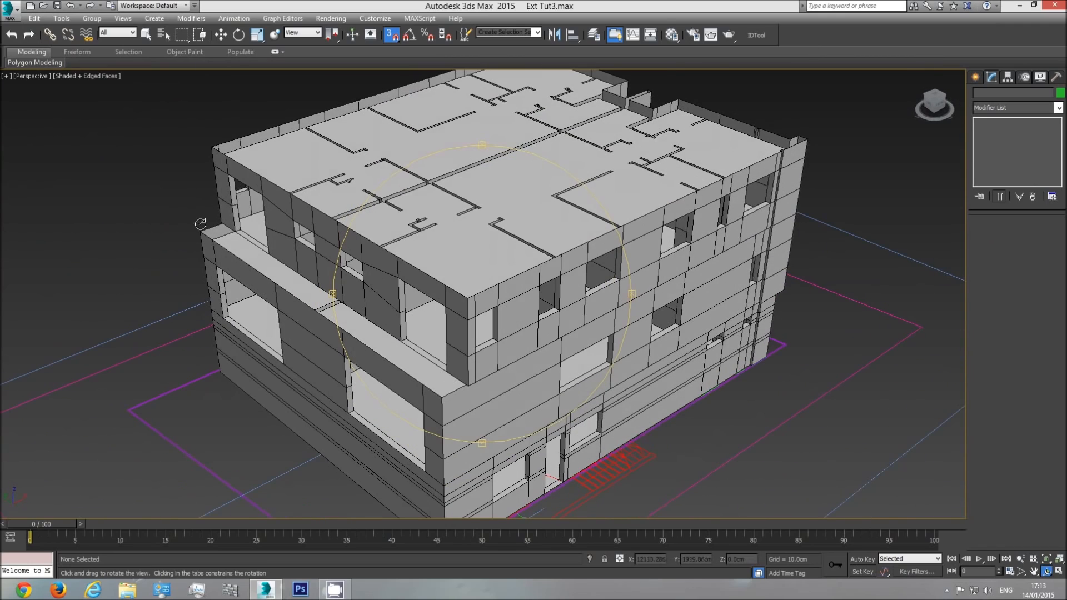
{"action": "left_click_drag", "start_coordinate": [403, 315], "coordinate": [489, 300]}
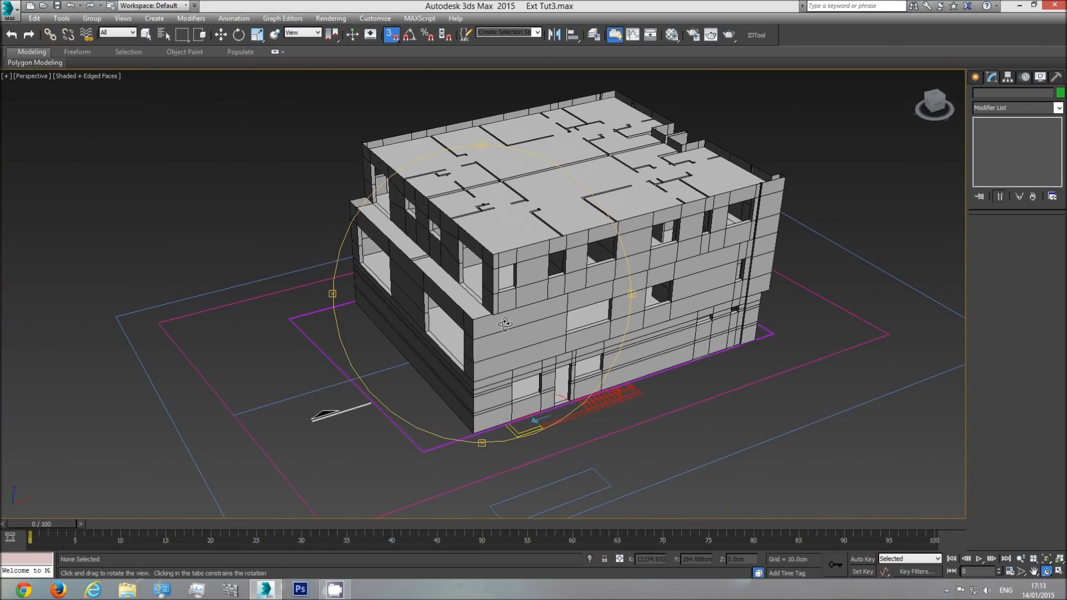
{"action": "scroll", "coordinate": [505, 324], "scroll_direction": "down", "scroll_amount": 6}
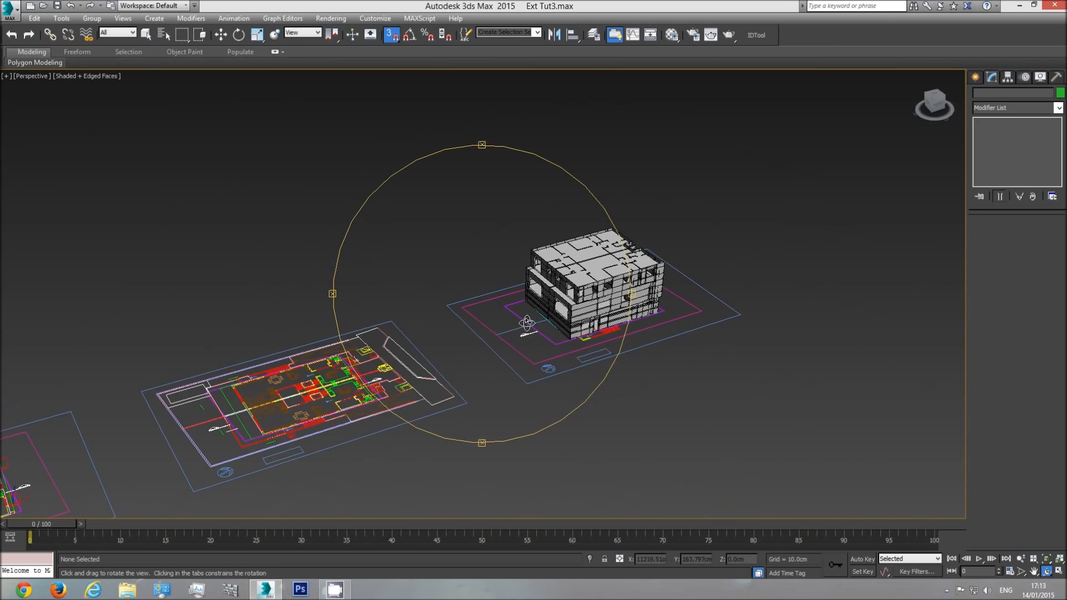
Step: Examine the side elevation drawings in top view, focusing on the projecting slab band below the upper-floor terrace
{"action": "key", "text": "t"}
{"action": "scroll", "coordinate": [516, 322], "scroll_direction": "down", "scroll_amount": 4}
{"action": "scroll", "coordinate": [481, 328], "scroll_direction": "up", "scroll_amount": 5}
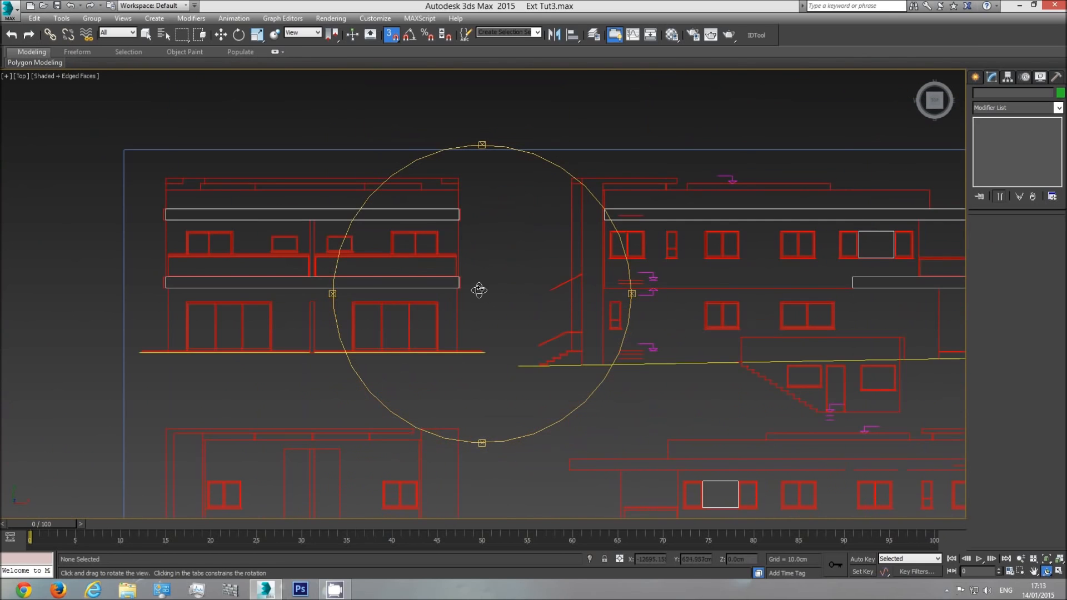
{"action": "middle_click_drag", "start_coordinate": [547, 321], "coordinate": [358, 306]}
{"action": "middle_click_drag", "start_coordinate": [596, 302], "coordinate": [405, 314]}
{"action": "middle_click_drag", "start_coordinate": [542, 340], "coordinate": [540, 173]}
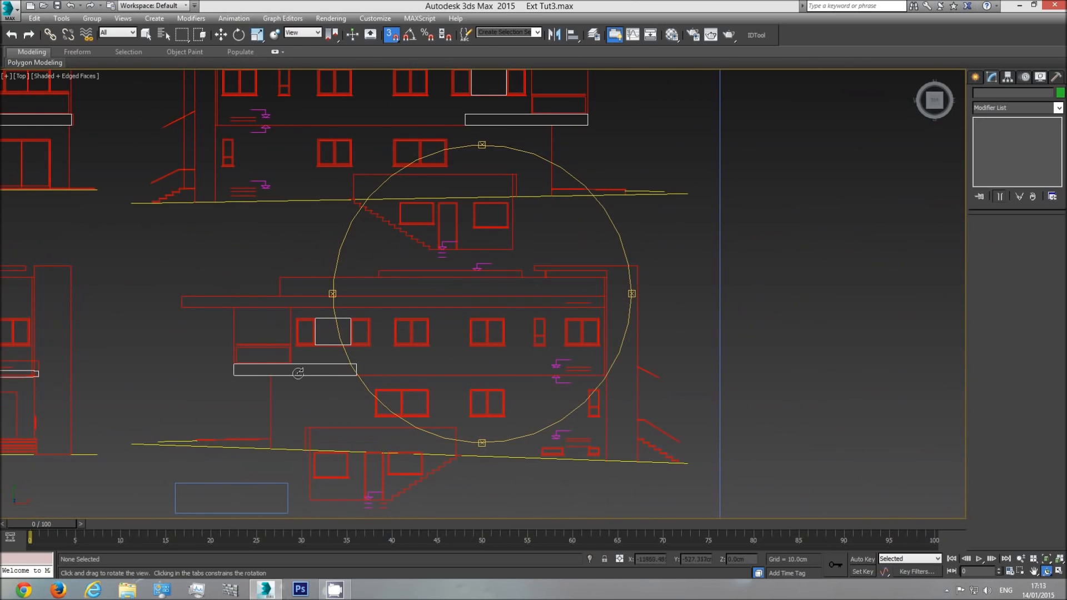
{"action": "scroll", "coordinate": [266, 369], "scroll_direction": "up", "scroll_amount": 4}
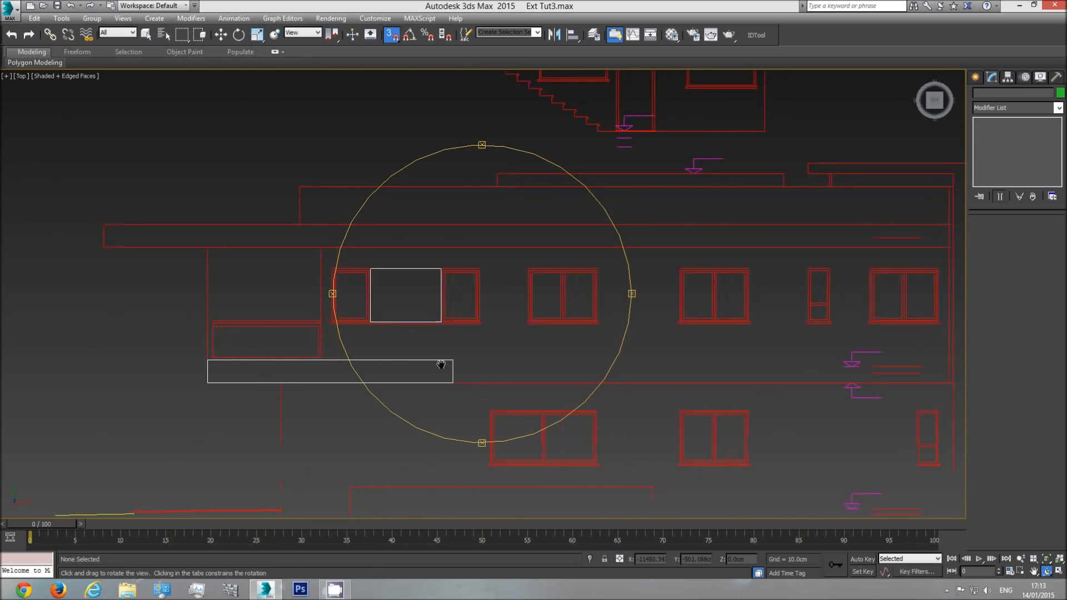
{"action": "scroll", "coordinate": [392, 374], "scroll_direction": "down", "scroll_amount": 4}
Step: Examine the upper floor plan around the terrace outline beside the bedroom walls
{"action": "scroll", "coordinate": [489, 370], "scroll_direction": "down", "scroll_amount": 5}
{"action": "middle_click_drag", "start_coordinate": [489, 370], "coordinate": [375, 367]}
{"action": "middle_click_drag", "start_coordinate": [750, 363], "coordinate": [484, 350]}
{"action": "middle_click_drag", "start_coordinate": [799, 341], "coordinate": [449, 353]}
{"action": "middle_click_drag", "start_coordinate": [564, 343], "coordinate": [318, 356]}
{"action": "scroll", "coordinate": [422, 339], "scroll_direction": "up", "scroll_amount": 5}
{"action": "scroll", "coordinate": [494, 302], "scroll_direction": "up", "scroll_amount": 2}
{"action": "scroll", "coordinate": [500, 269], "scroll_direction": "up", "scroll_amount": 2}
{"action": "scroll", "coordinate": [458, 245], "scroll_direction": "up", "scroll_amount": 2}
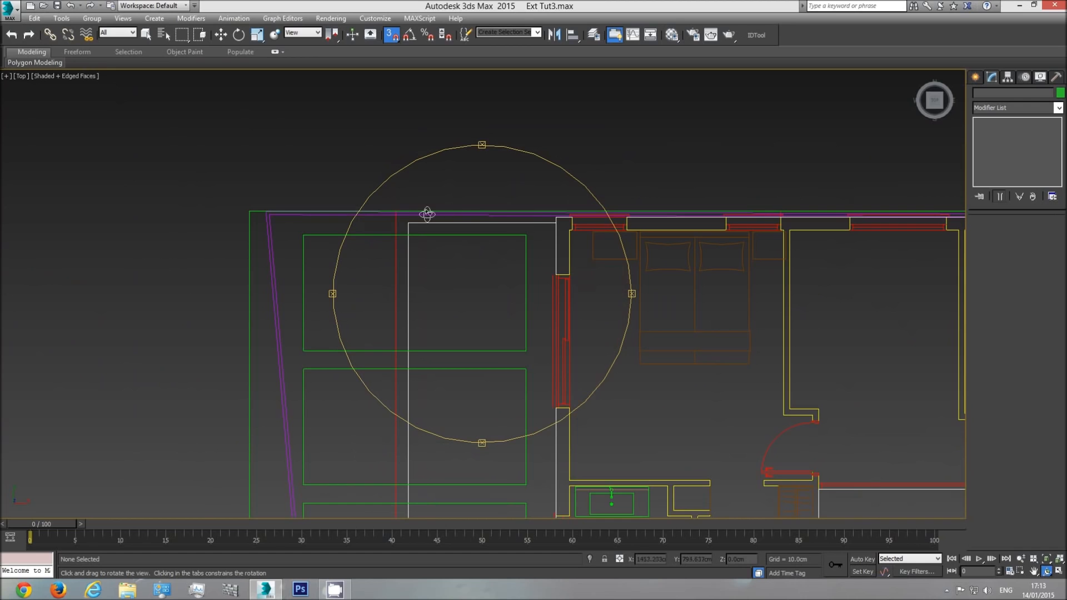
{"action": "middle_click_drag", "start_coordinate": [400, 411], "coordinate": [391, 251]}
{"action": "scroll", "coordinate": [392, 251], "scroll_direction": "down", "scroll_amount": 3}
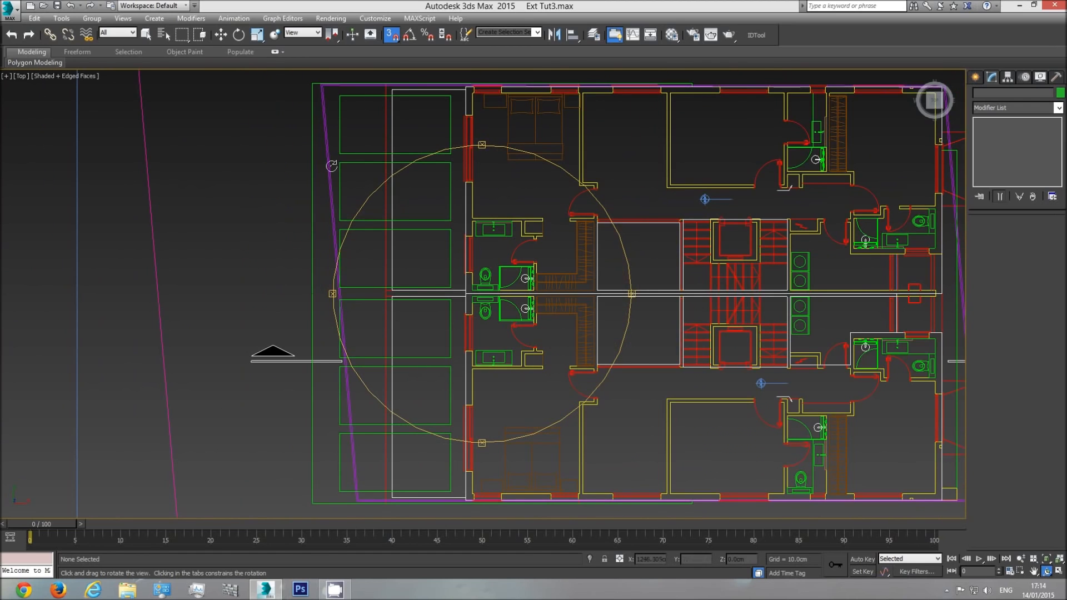
Step: Compare the terrace's extent in the plan with the projecting bands in the opposite side elevation
{"action": "scroll", "coordinate": [508, 300], "scroll_direction": "down", "scroll_amount": 6}
{"action": "scroll", "coordinate": [469, 302], "scroll_direction": "down", "scroll_amount": 2}
{"action": "middle_click_drag", "start_coordinate": [444, 306], "coordinate": [774, 284]}
{"action": "scroll", "coordinate": [774, 284], "scroll_direction": "down", "scroll_amount": 2}
{"action": "middle_click_drag", "start_coordinate": [355, 304], "coordinate": [659, 309]}
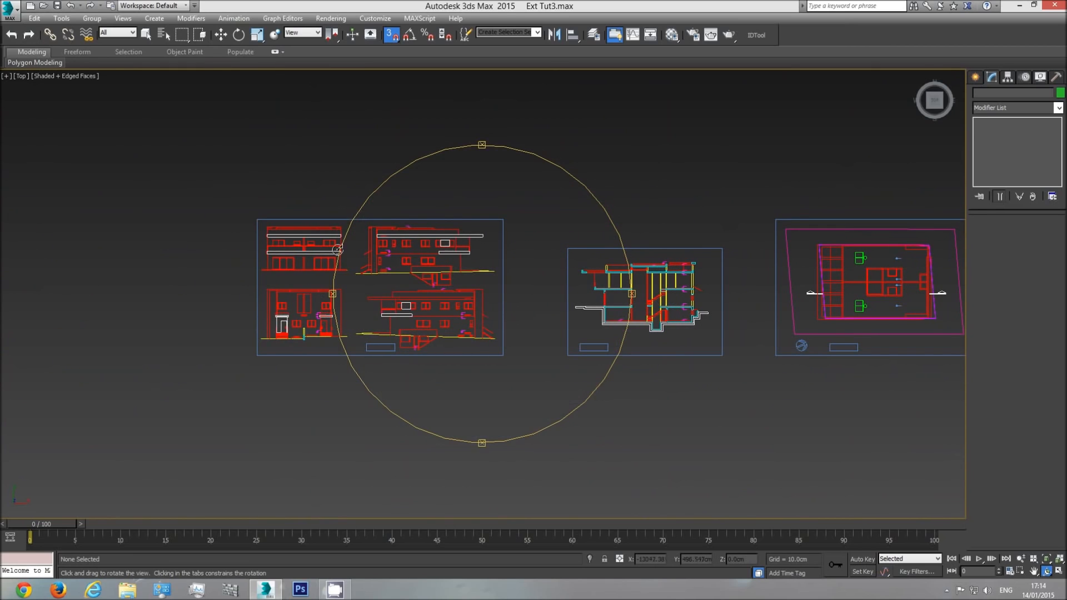
{"action": "scroll", "coordinate": [476, 238], "scroll_direction": "up", "scroll_amount": 6}
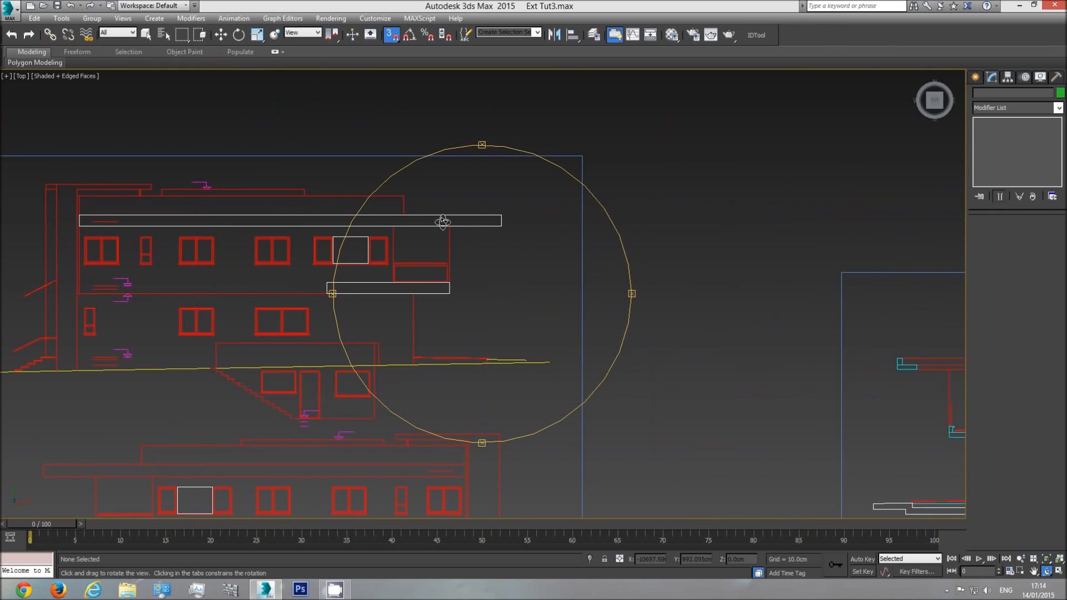
{"action": "scroll", "coordinate": [502, 274], "scroll_direction": "down", "scroll_amount": 10}
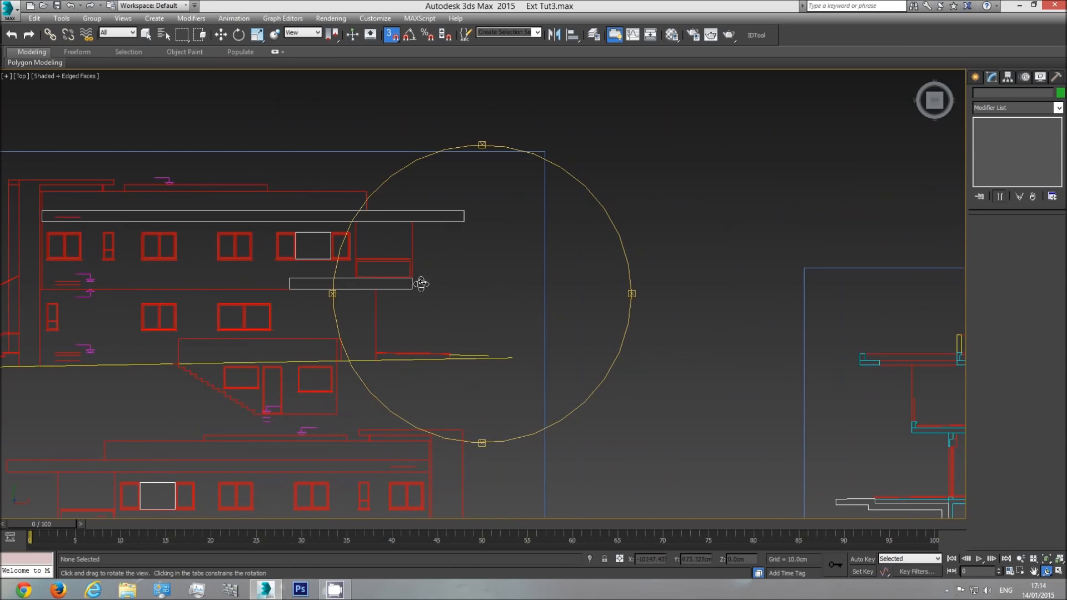
Step: Examine where the terrace outline meets the exterior walls at both ends of the upper floor plan
{"action": "middle_click_drag", "start_coordinate": [508, 323], "coordinate": [295, 326]}
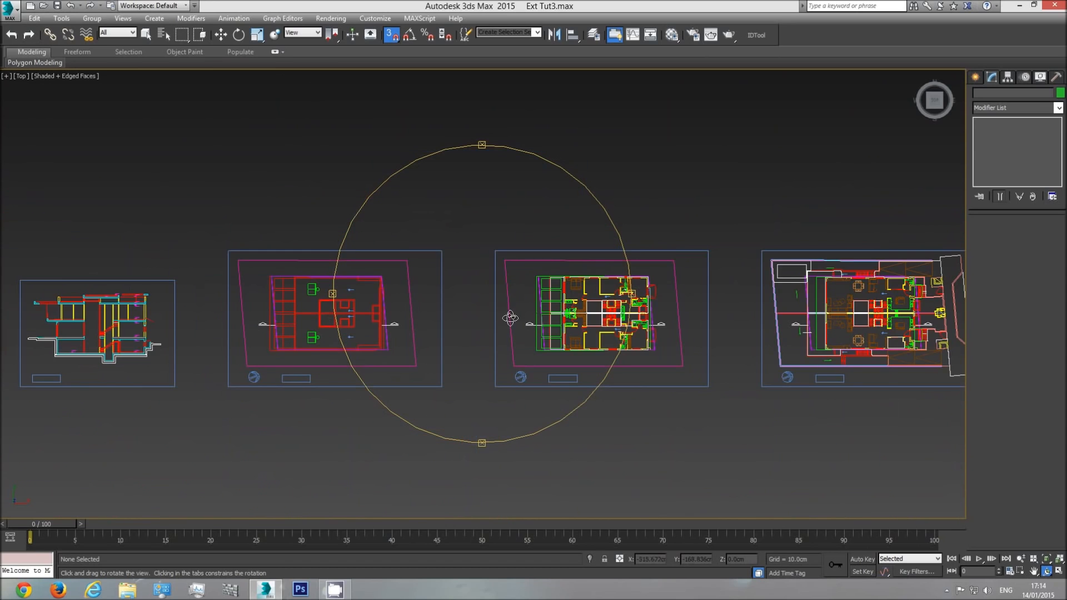
{"action": "scroll", "coordinate": [543, 302], "scroll_direction": "up", "scroll_amount": 10}
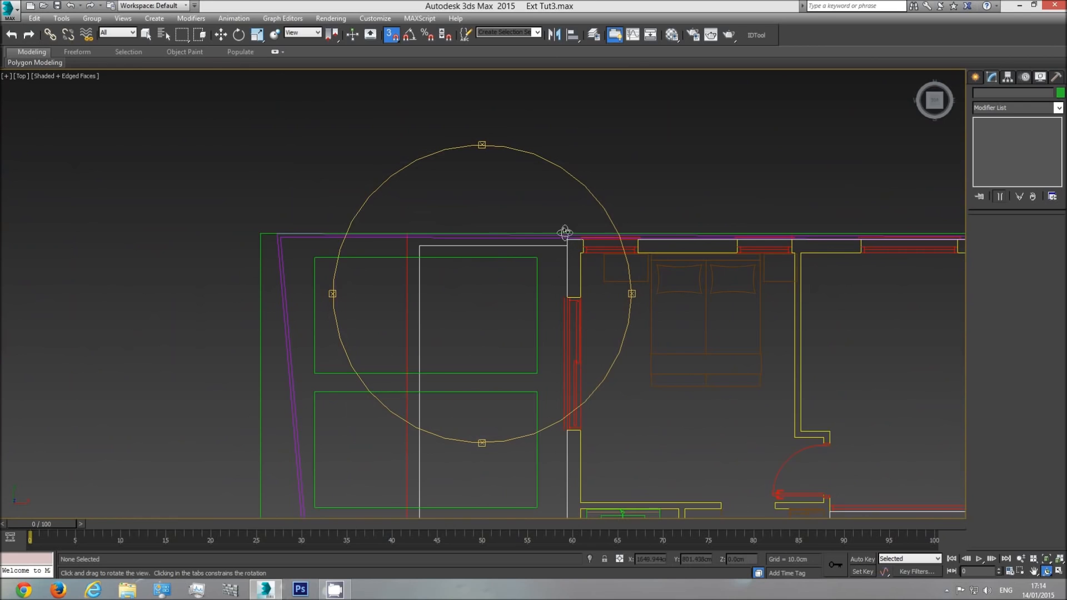
{"action": "middle_click_drag", "start_coordinate": [559, 265], "coordinate": [326, 299]}
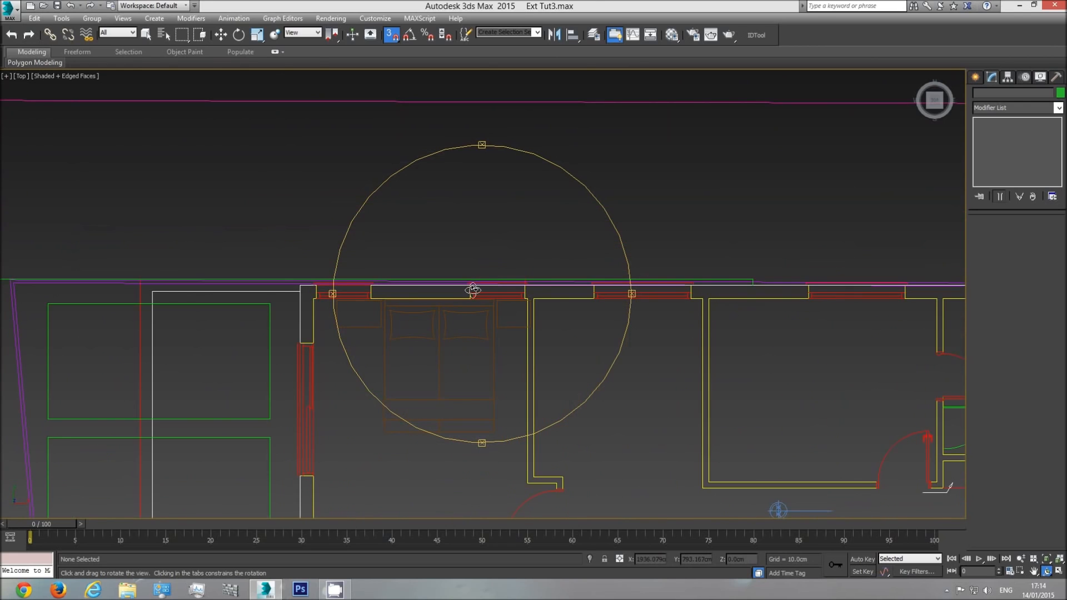
{"action": "middle_click_drag", "start_coordinate": [472, 289], "coordinate": [543, 286]}
{"action": "middle_click_drag", "start_coordinate": [350, 286], "coordinate": [410, 237]}
{"action": "scroll", "coordinate": [428, 328], "scroll_direction": "down", "scroll_amount": 4}
{"action": "scroll", "coordinate": [433, 340], "scroll_direction": "up", "scroll_amount": 1}
{"action": "scroll", "coordinate": [440, 385], "scroll_direction": "up", "scroll_amount": 5}
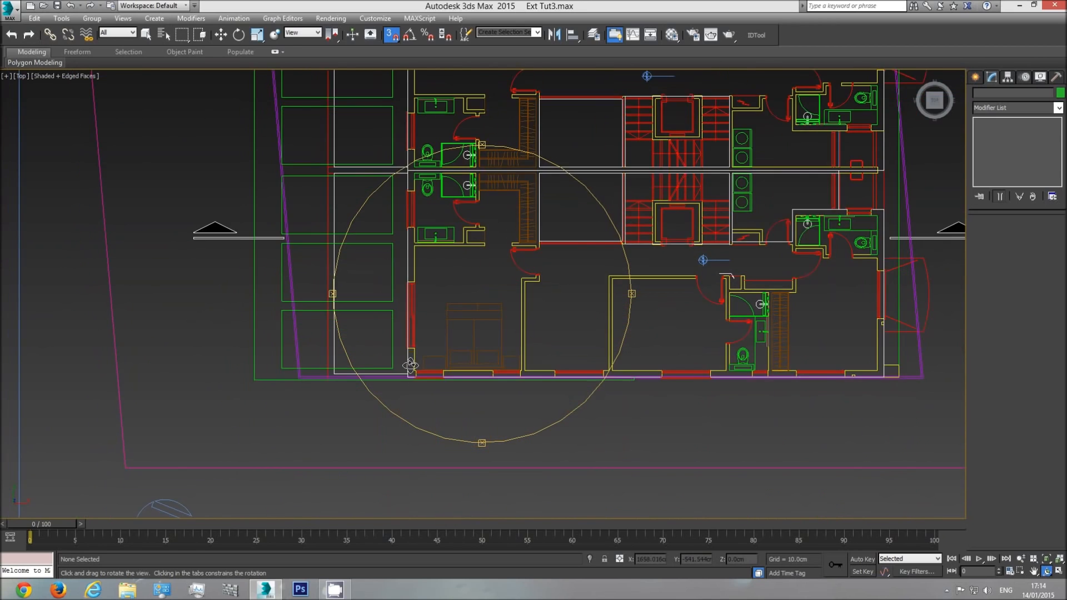
Step: Try to trace the terrace outline on the upper floor plan with a Line, starting from the lower bedroom wall corner
{"action": "left_click", "coordinate": [976, 77]}
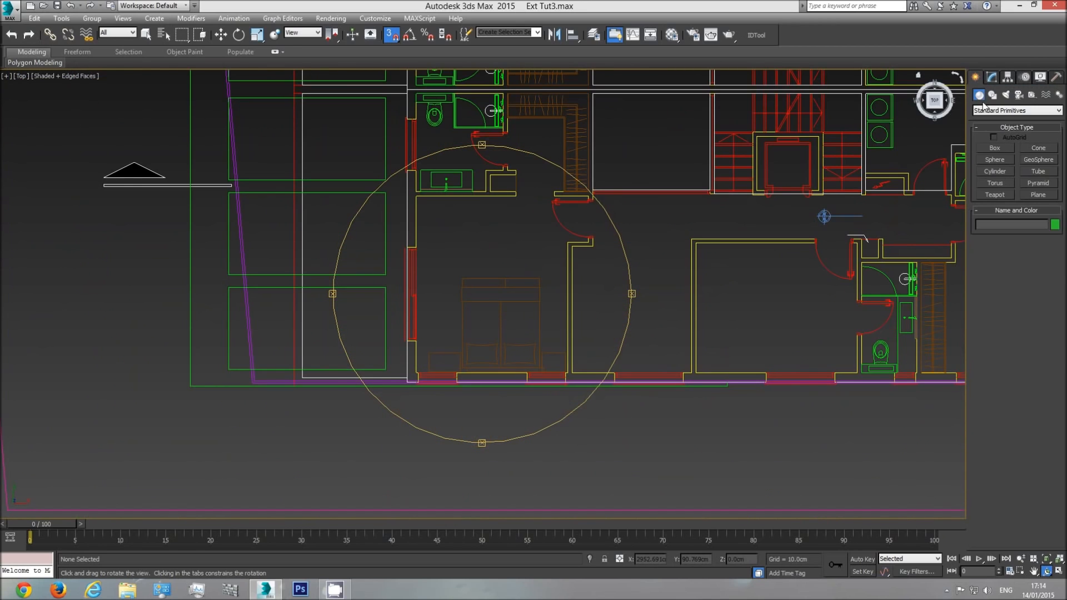
{"action": "left_click", "coordinate": [992, 95]}
{"action": "left_click", "coordinate": [996, 157]}
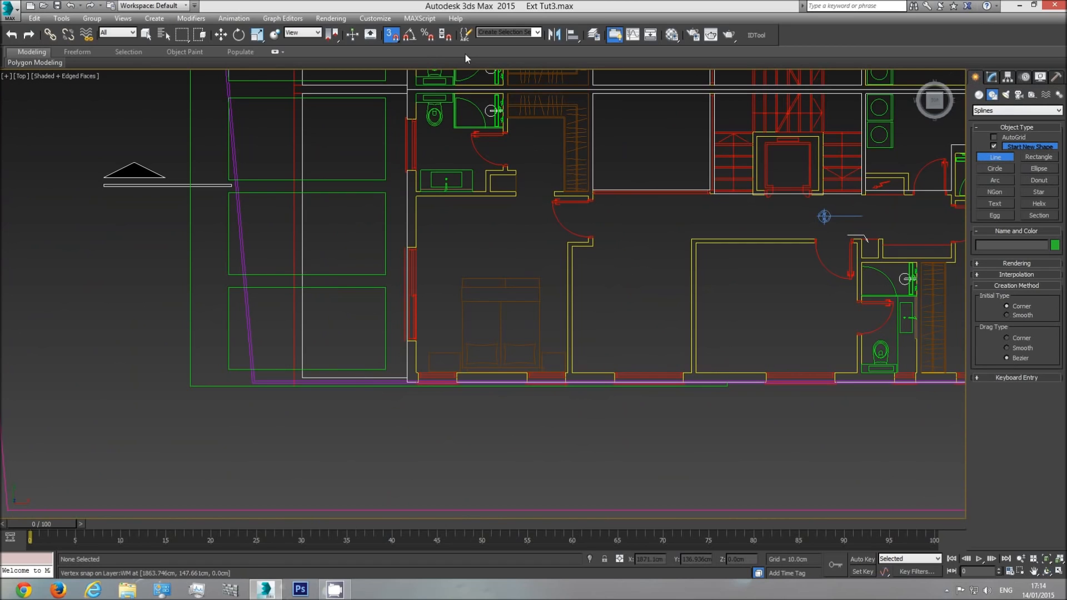
{"action": "left_click", "coordinate": [407, 378]}
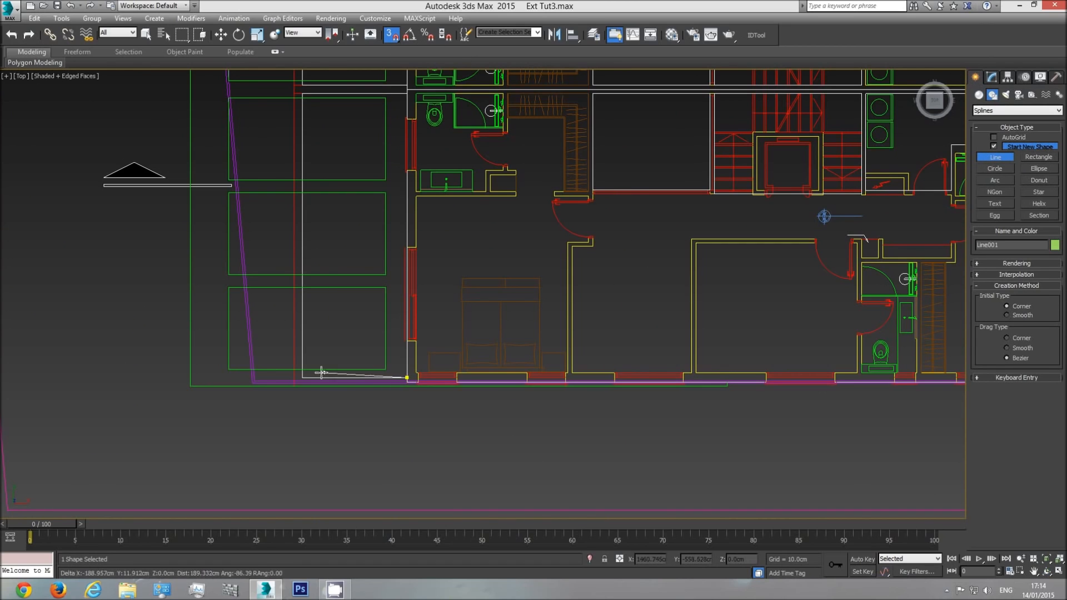
{"action": "left_click", "coordinate": [305, 375]}
{"action": "middle_click_drag", "start_coordinate": [328, 156], "coordinate": [339, 417]}
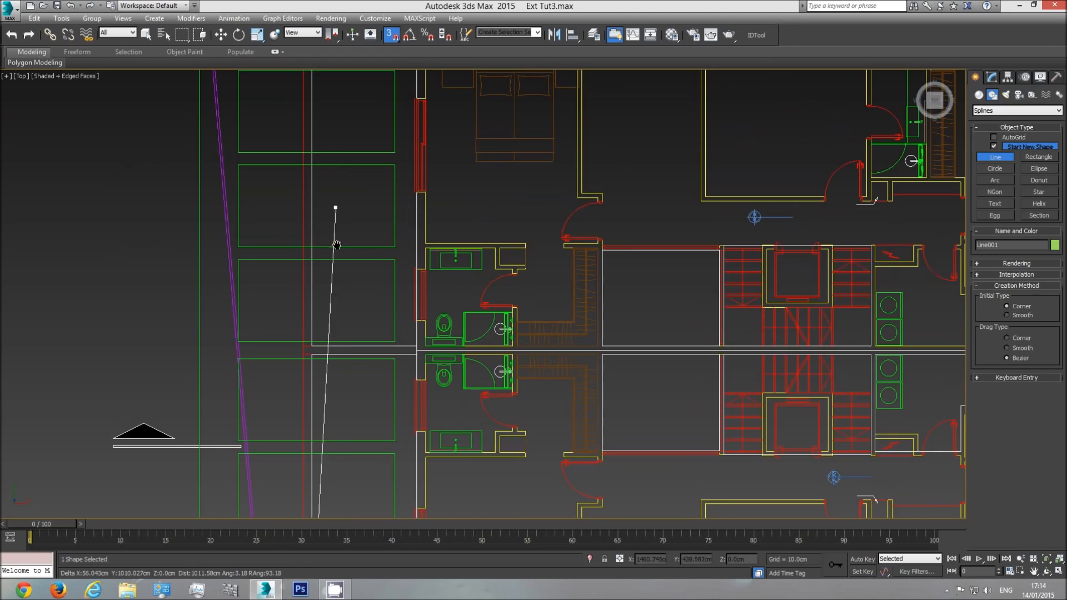
{"action": "middle_click_drag", "start_coordinate": [335, 201], "coordinate": [343, 425]}
{"action": "left_click", "coordinate": [320, 285]}
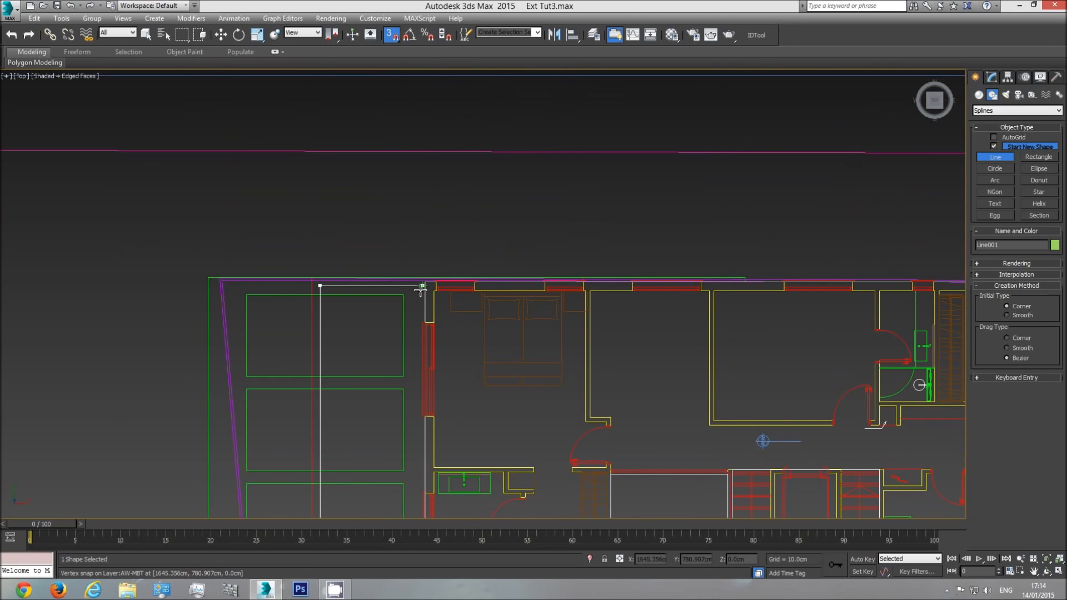
{"action": "scroll", "coordinate": [424, 288], "scroll_direction": "up", "scroll_amount": 4}
{"action": "left_click", "coordinate": [426, 286]}
{"action": "scroll", "coordinate": [402, 418], "scroll_direction": "down", "scroll_amount": 3}
{"action": "middle_click_drag", "start_coordinate": [402, 418], "coordinate": [401, 388]}
{"action": "scroll", "coordinate": [401, 387], "scroll_direction": "down", "scroll_amount": 4}
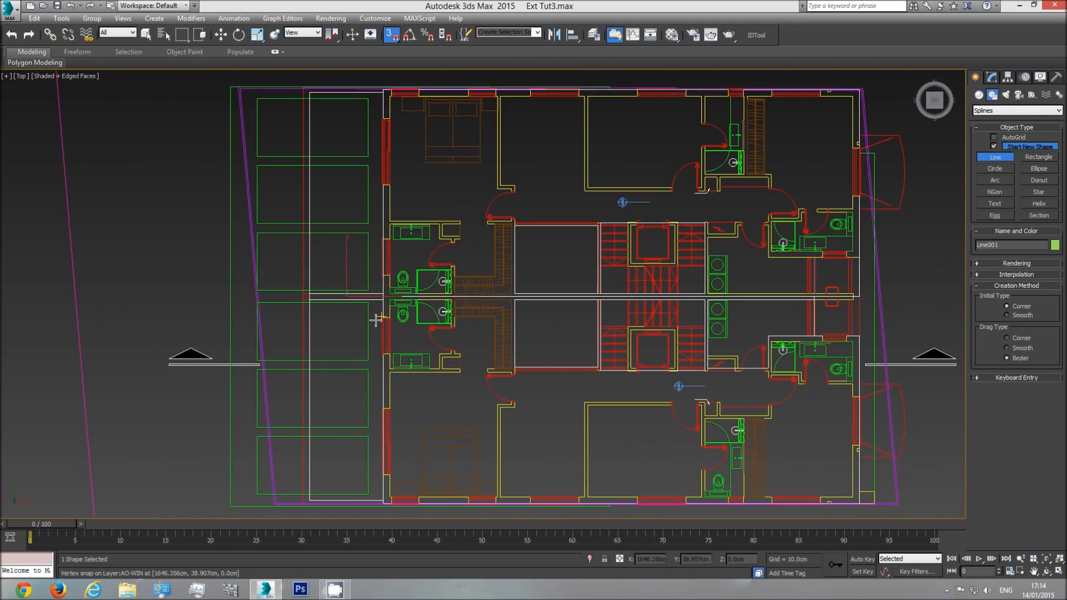
{"action": "right_click", "coordinate": [382, 489]}
{"action": "key", "text": "w"}
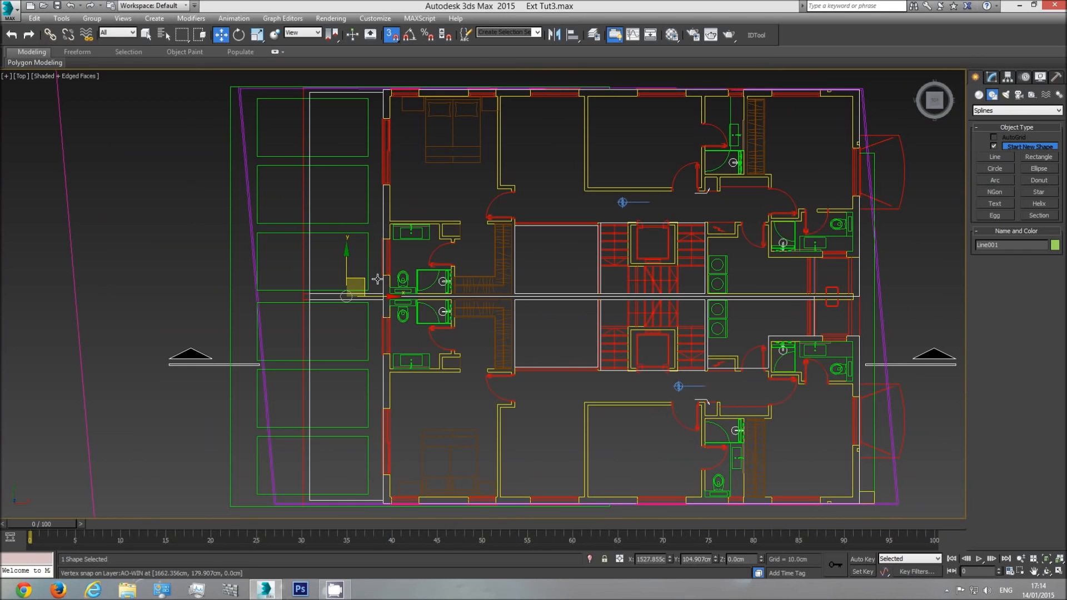
{"action": "left_click", "coordinate": [554, 235]}
Step: Trace the terrace outline on the upper floor plan with a Line through its four corners, closing the spline
{"action": "left_click", "coordinate": [995, 157]}
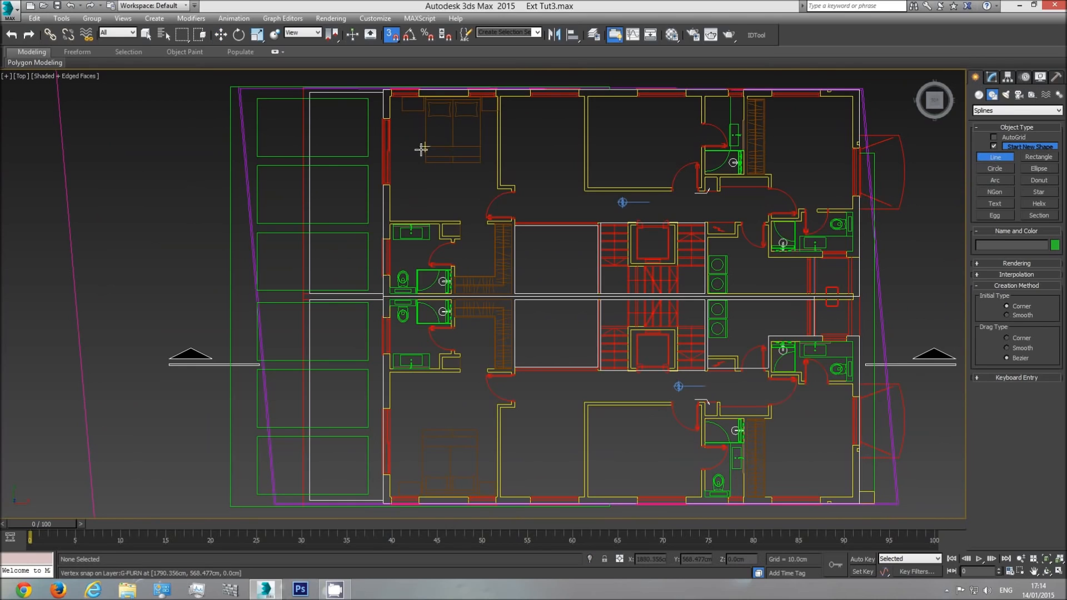
{"action": "left_click", "coordinate": [383, 92]}
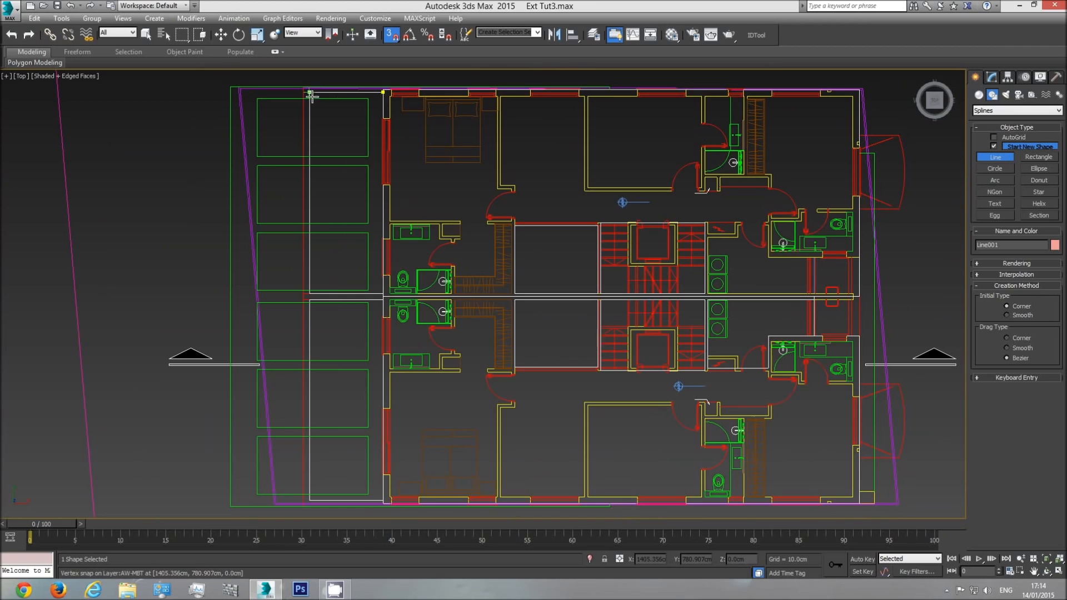
{"action": "left_click", "coordinate": [309, 499]}
{"action": "left_click", "coordinate": [382, 499]}
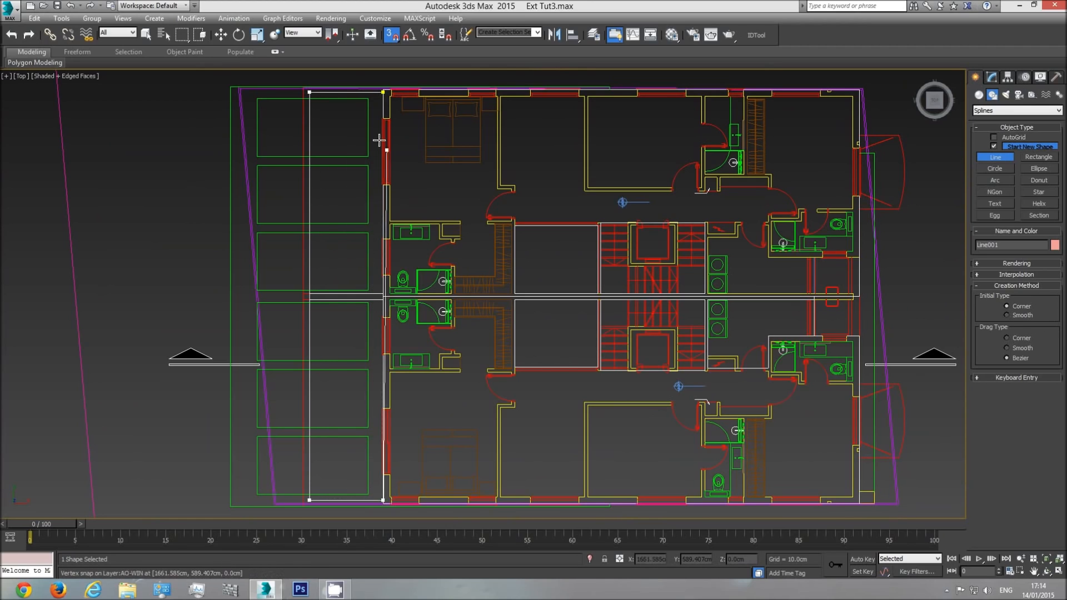
{"action": "left_click", "coordinate": [382, 93]}
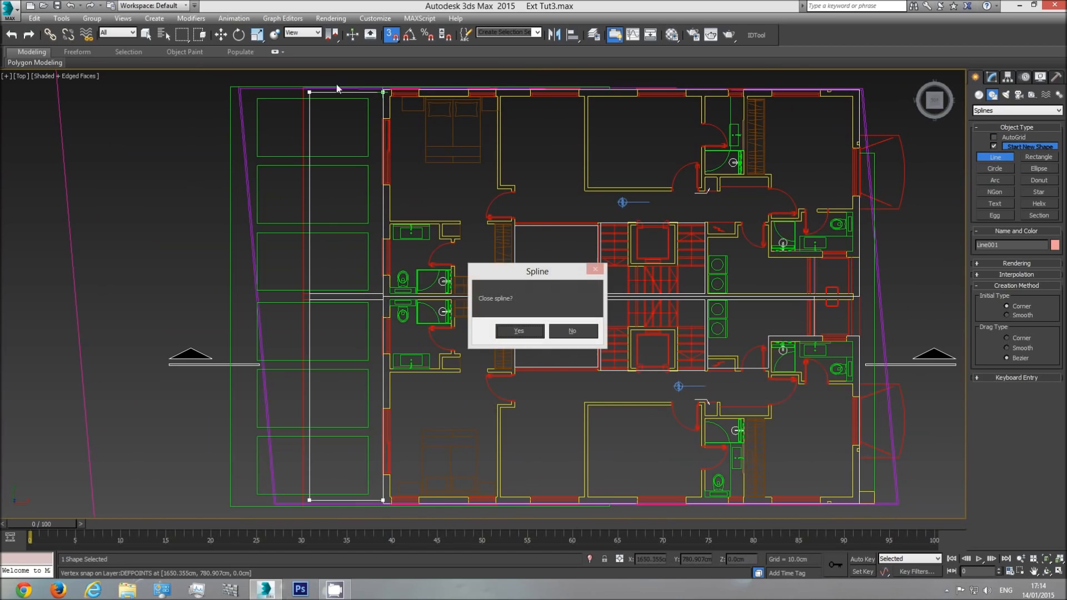
{"action": "left_click", "coordinate": [518, 331]}
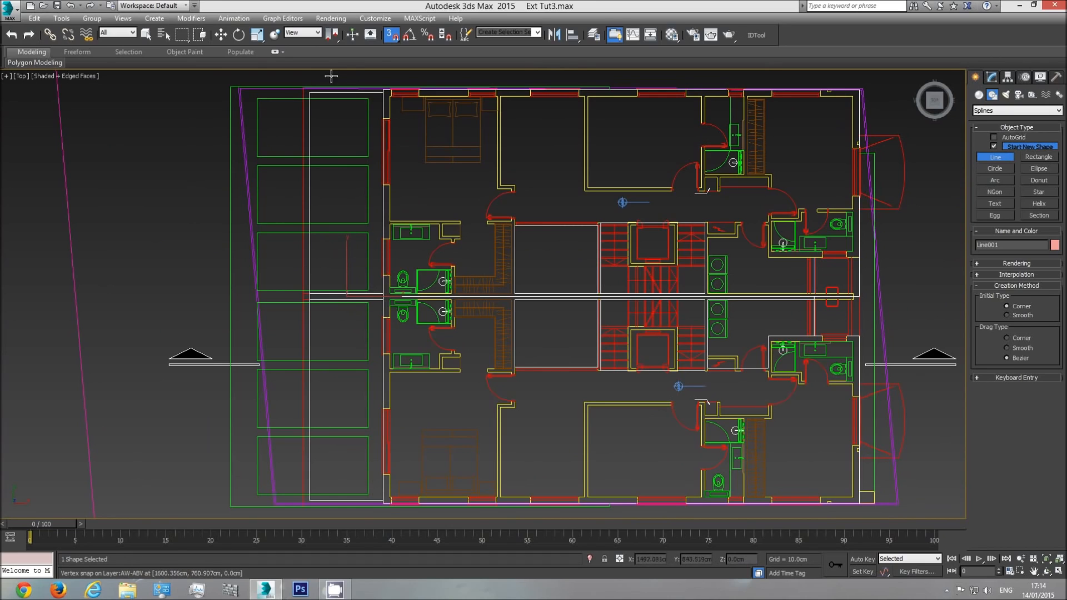
Step: Convert the closed terrace outline to an Editable Poly so it becomes a flat slab
{"action": "right_click", "coordinate": [361, 233]}
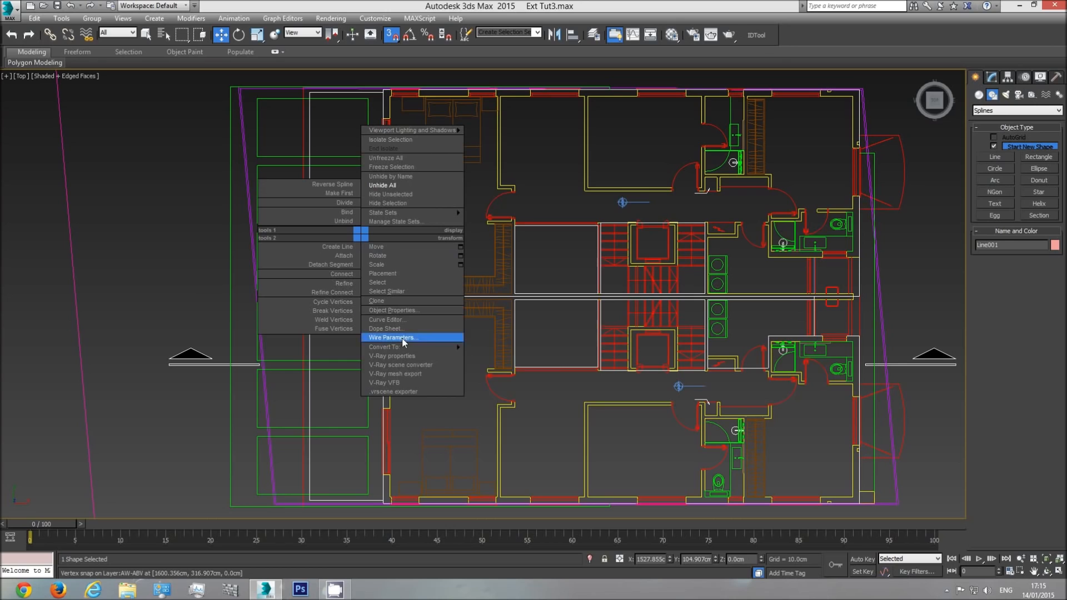
{"action": "right_click", "coordinate": [346, 153]}
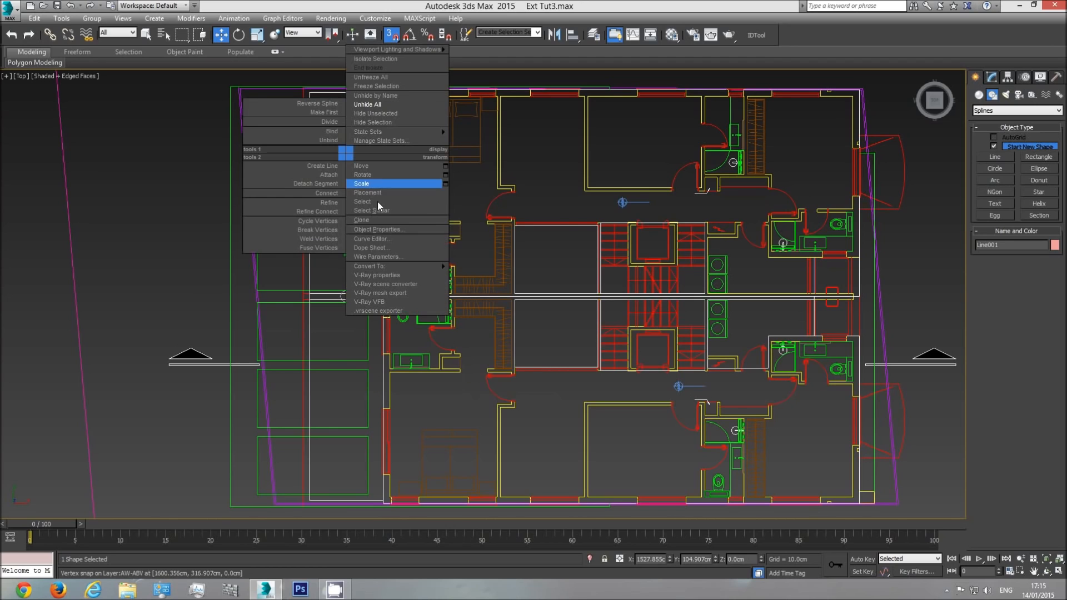
{"action": "mouse_move", "coordinate": [389, 267]}
{"action": "left_click", "coordinate": [483, 281]}
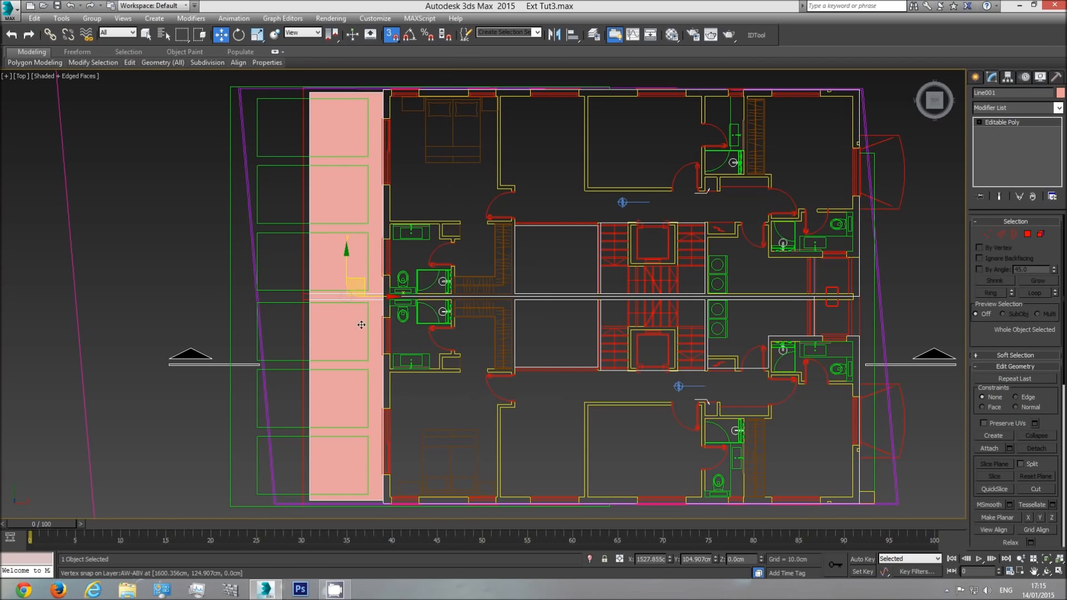
{"action": "left_click", "coordinate": [988, 234]}
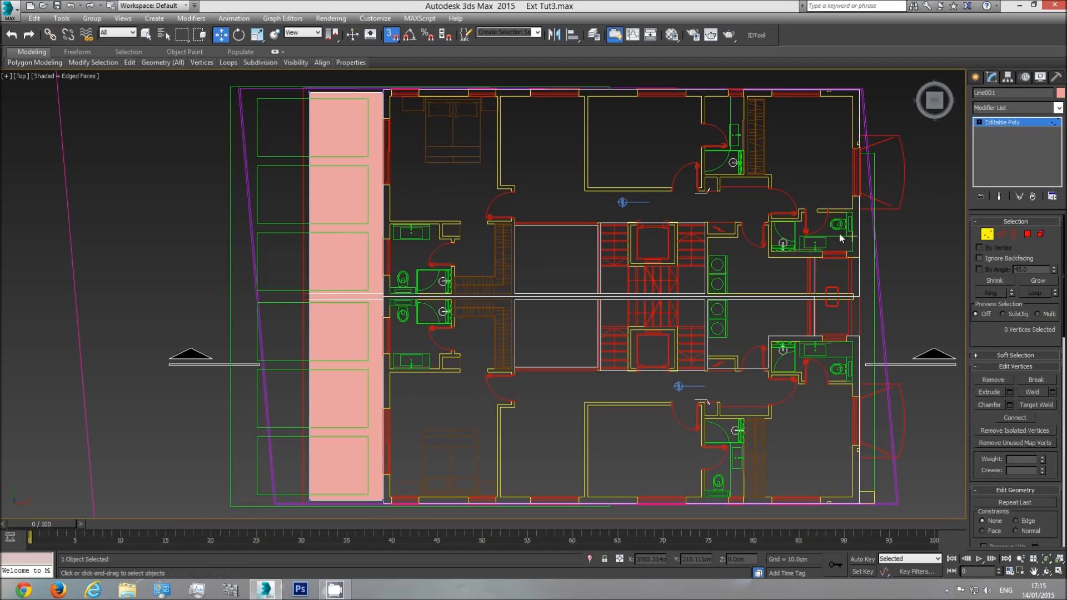
{"action": "left_click", "coordinate": [987, 234]}
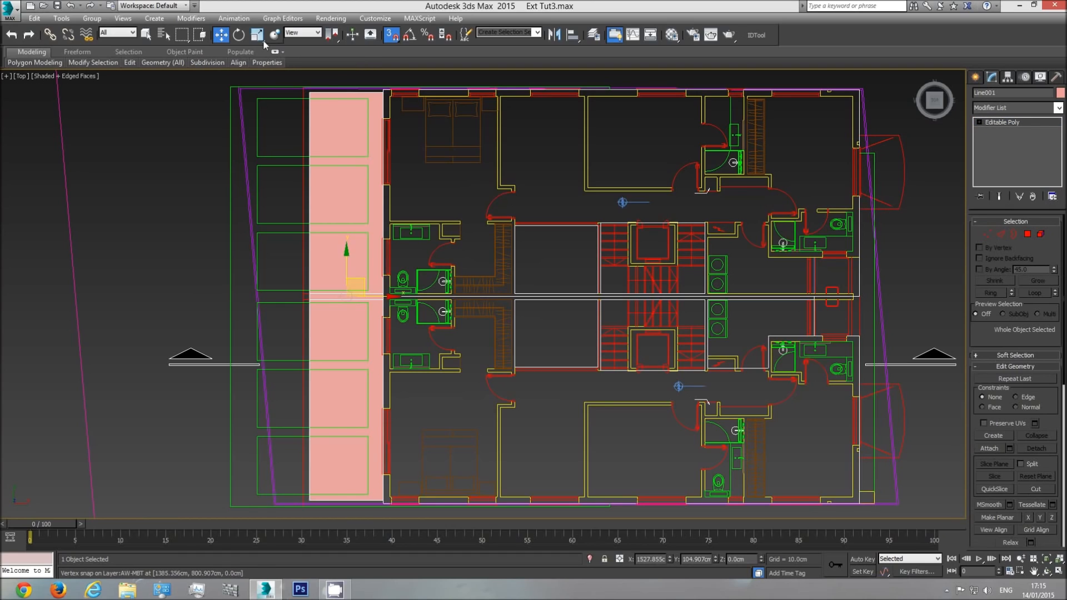
Step: Move the terrace slab from the floor plan to the building model, snapping its corner to the level 1 exterior wall corner
{"action": "left_click_drag", "start_coordinate": [366, 277], "coordinate": [161, 387]}
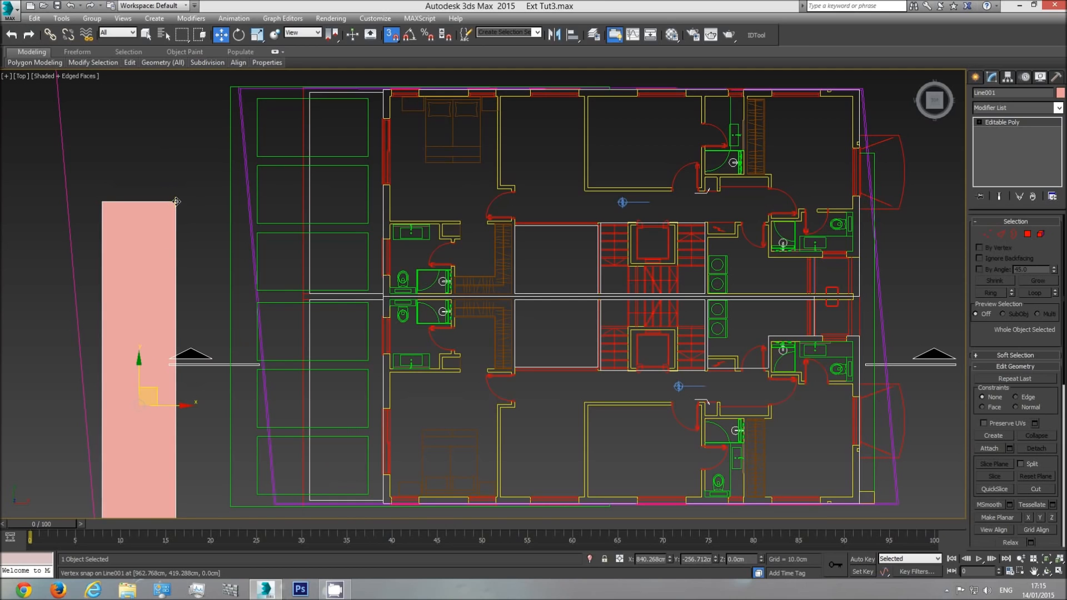
{"action": "scroll", "coordinate": [176, 201], "scroll_direction": "down", "scroll_amount": 10}
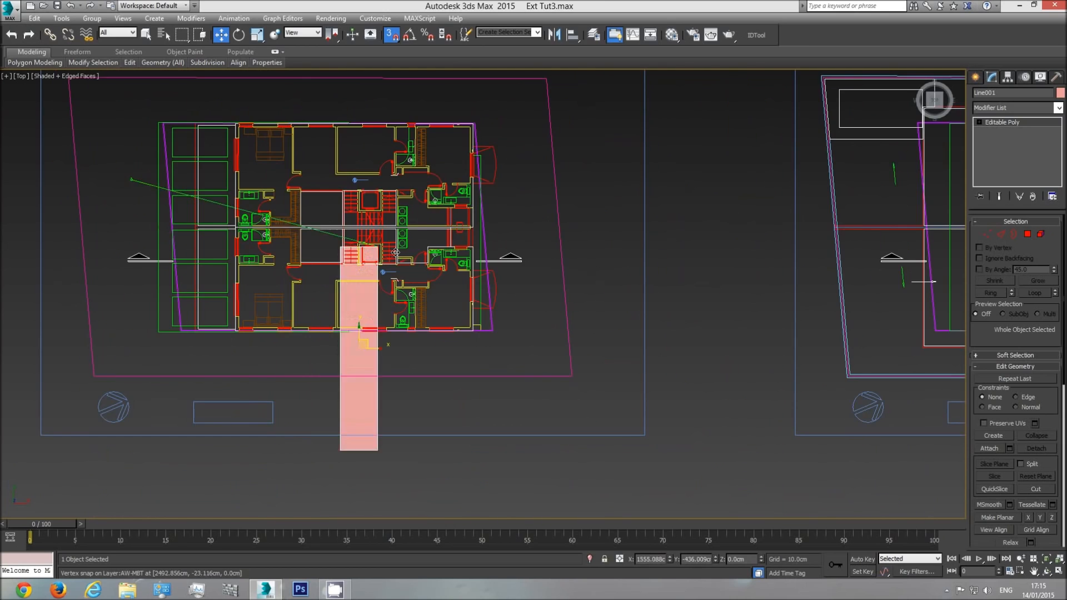
{"action": "middle_click_drag", "start_coordinate": [532, 288], "coordinate": [723, 289]}
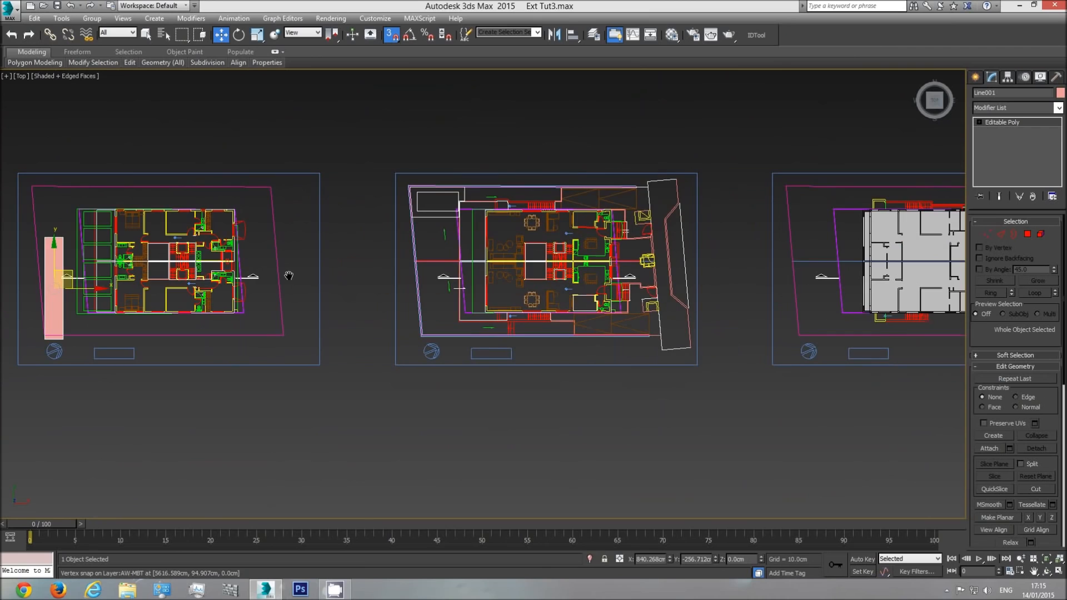
{"action": "left_click_drag", "start_coordinate": [69, 269], "coordinate": [759, 241]}
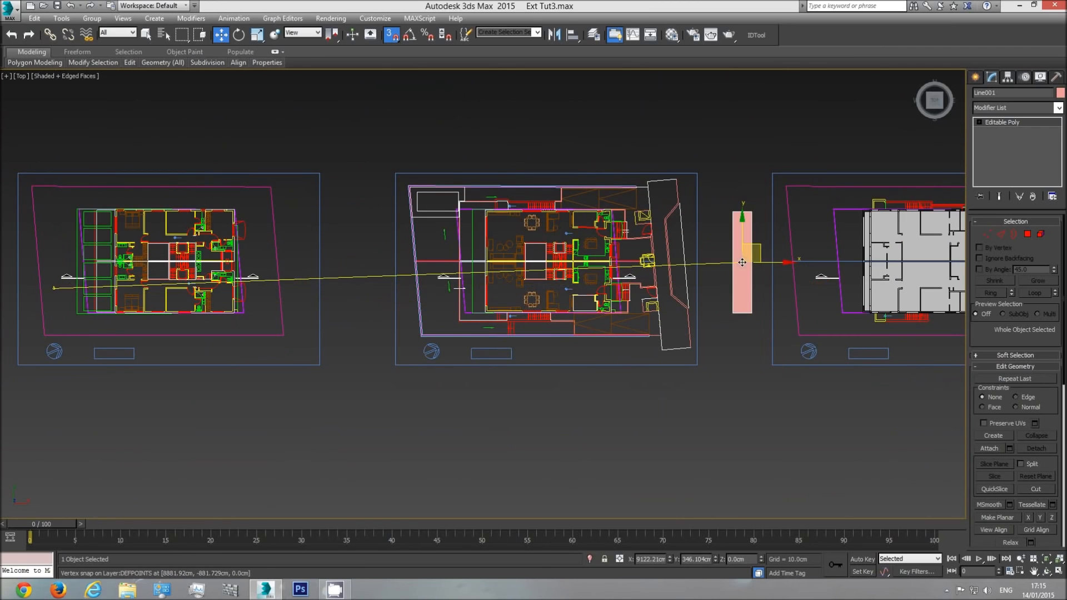
{"action": "middle_click_drag", "start_coordinate": [773, 256], "coordinate": [547, 295]}
{"action": "scroll", "coordinate": [549, 295], "scroll_direction": "up", "scroll_amount": 5}
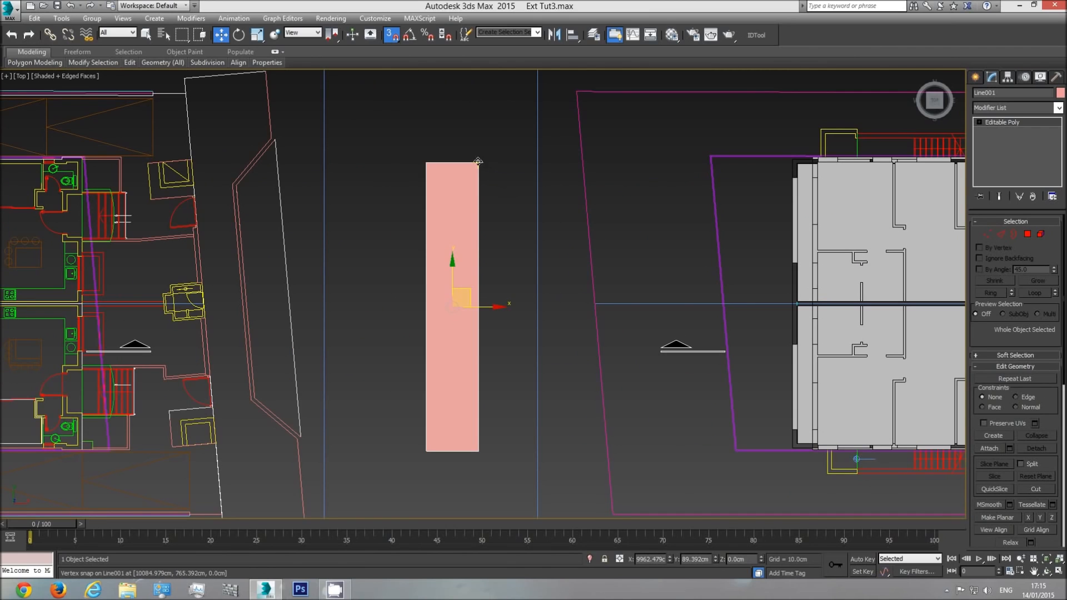
{"action": "left_click_drag", "start_coordinate": [484, 164], "coordinate": [790, 159]}
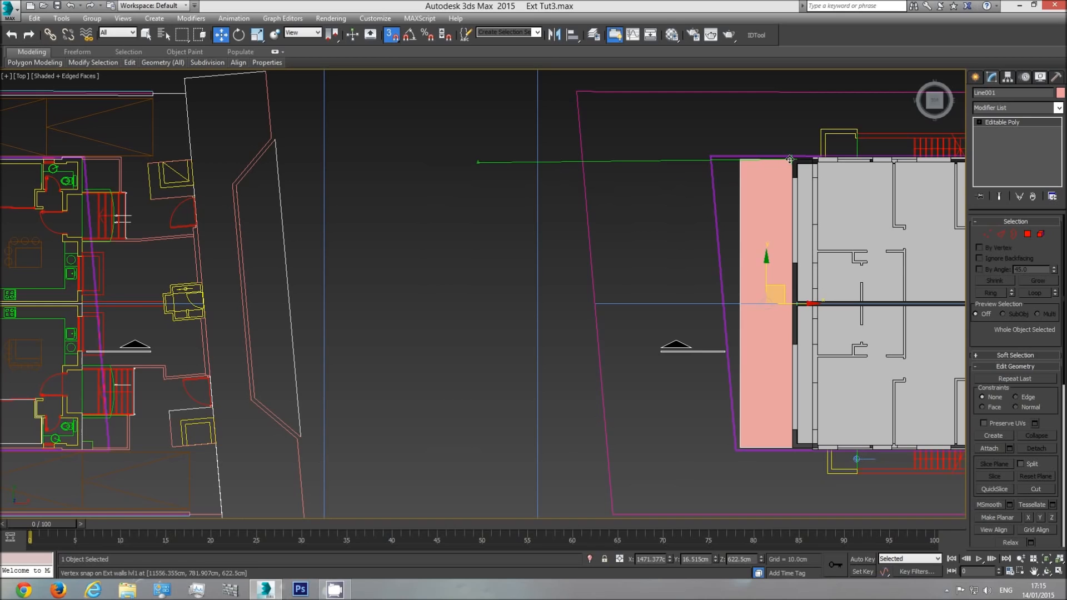
Step: Raise the terrace slab vertically from the ground to the upper storey at a height of 675 cm
{"action": "middle_click_drag", "start_coordinate": [783, 221], "coordinate": [651, 253]}
{"action": "scroll", "coordinate": [651, 254], "scroll_direction": "up", "scroll_amount": 4}
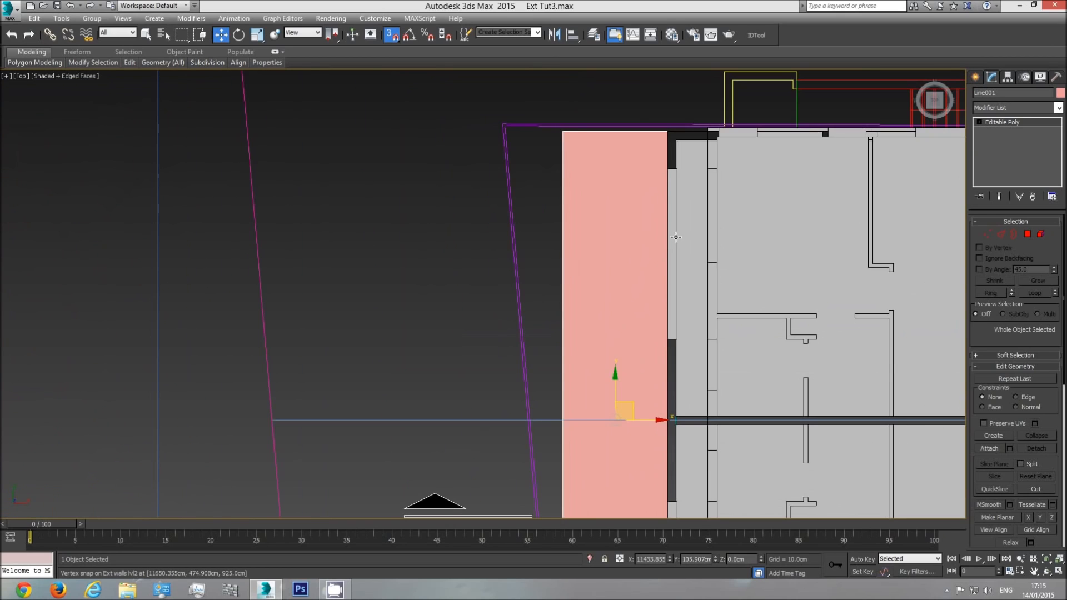
{"action": "key", "text": "p"}
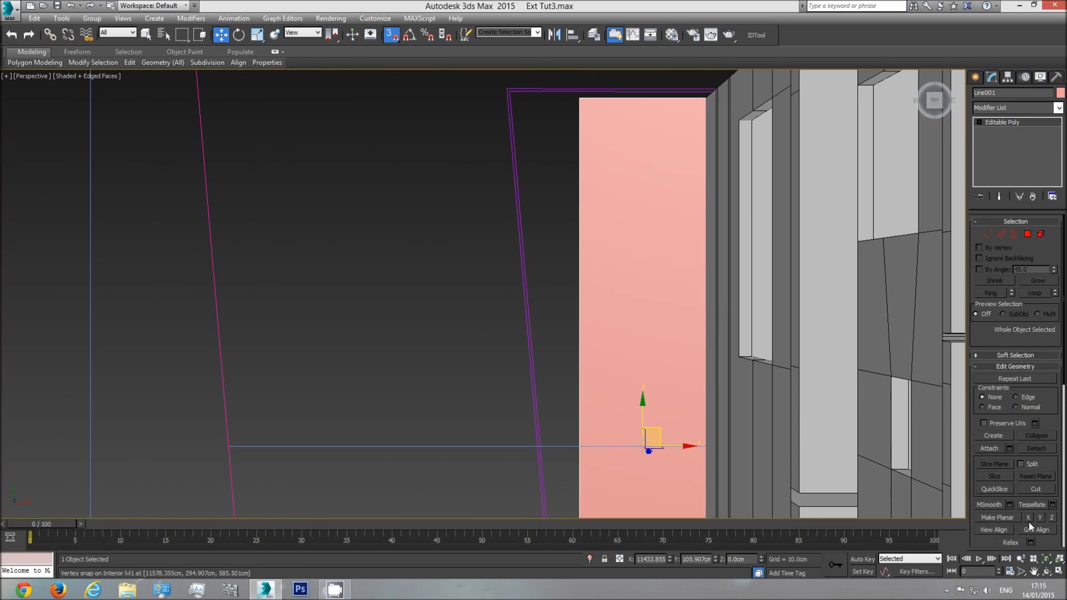
{"action": "left_click", "coordinate": [1046, 575]}
{"action": "left_click_drag", "start_coordinate": [528, 342], "coordinate": [576, 270]}
{"action": "scroll", "coordinate": [576, 270], "scroll_direction": "down", "scroll_amount": 4}
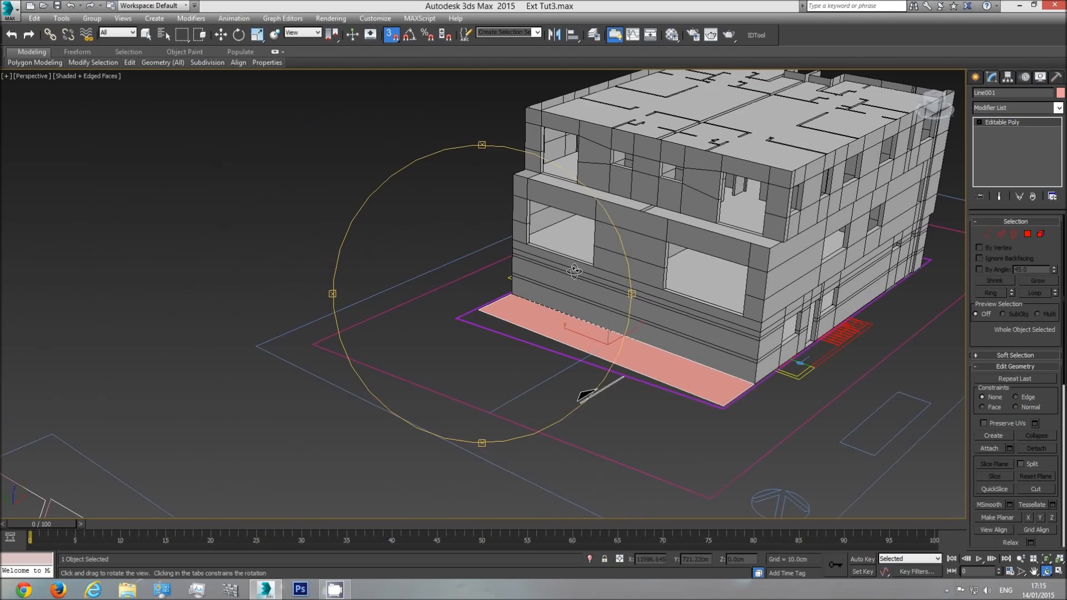
{"action": "middle_click_drag", "start_coordinate": [575, 270], "coordinate": [498, 317]}
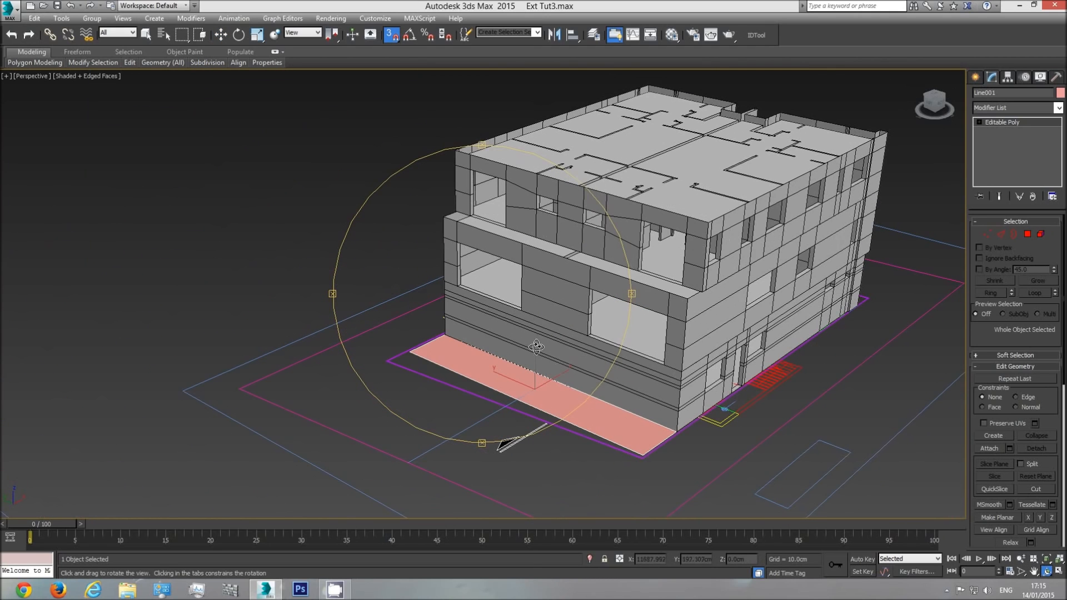
{"action": "middle_click_drag", "start_coordinate": [498, 363], "coordinate": [467, 361]}
{"action": "scroll", "coordinate": [468, 361], "scroll_direction": "down", "scroll_amount": 3}
{"action": "right_click", "coordinate": [469, 362]}
{"action": "middle_click_drag", "start_coordinate": [521, 387], "coordinate": [493, 359]}
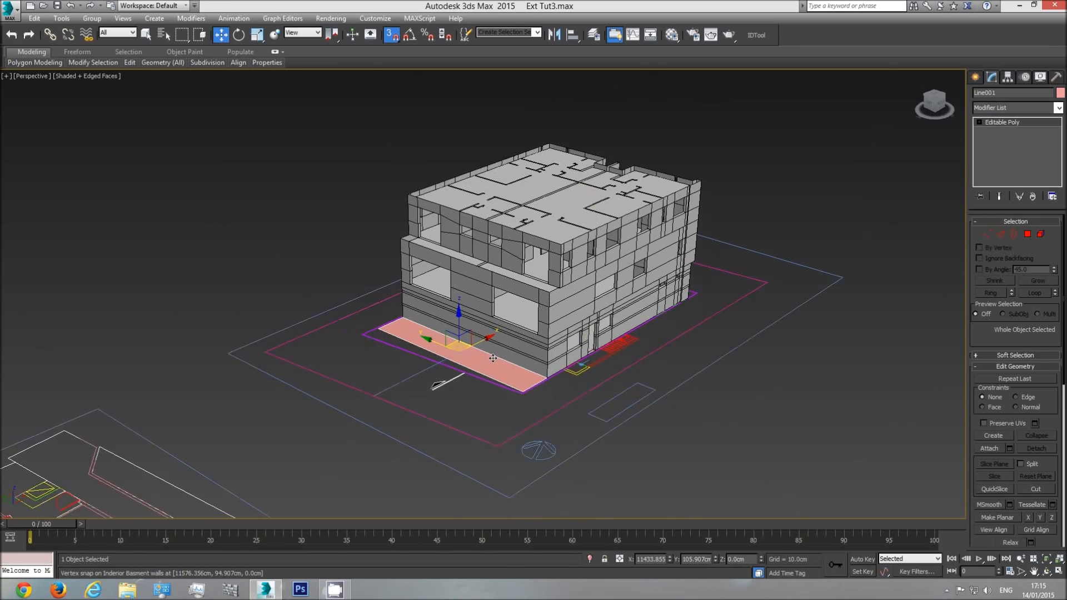
{"action": "scroll", "coordinate": [493, 359], "scroll_direction": "up", "scroll_amount": 2}
{"action": "left_click_drag", "start_coordinate": [441, 320], "coordinate": [425, 94]}
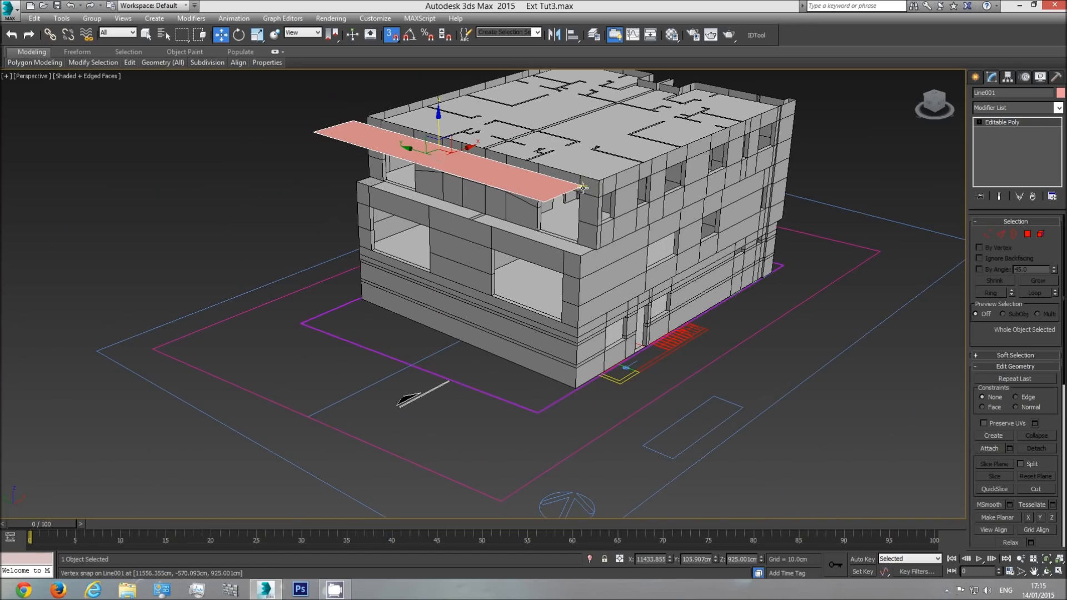
{"action": "left_click_drag", "start_coordinate": [582, 186], "coordinate": [581, 251]}
Step: Lower the terrace slab to 622.5 cm, snapping it to the top of the level 1 exterior walls
{"action": "scroll", "coordinate": [581, 257], "scroll_direction": "up", "scroll_amount": 3}
{"action": "scroll", "coordinate": [544, 306], "scroll_direction": "up", "scroll_amount": 5}
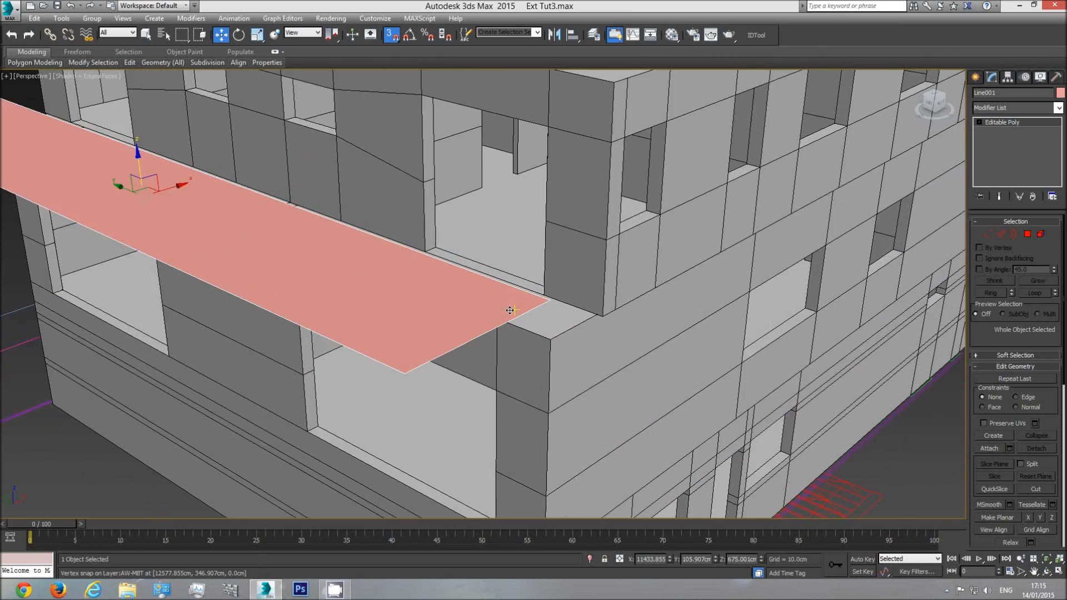
{"action": "middle_click_drag", "start_coordinate": [158, 148], "coordinate": [183, 151]}
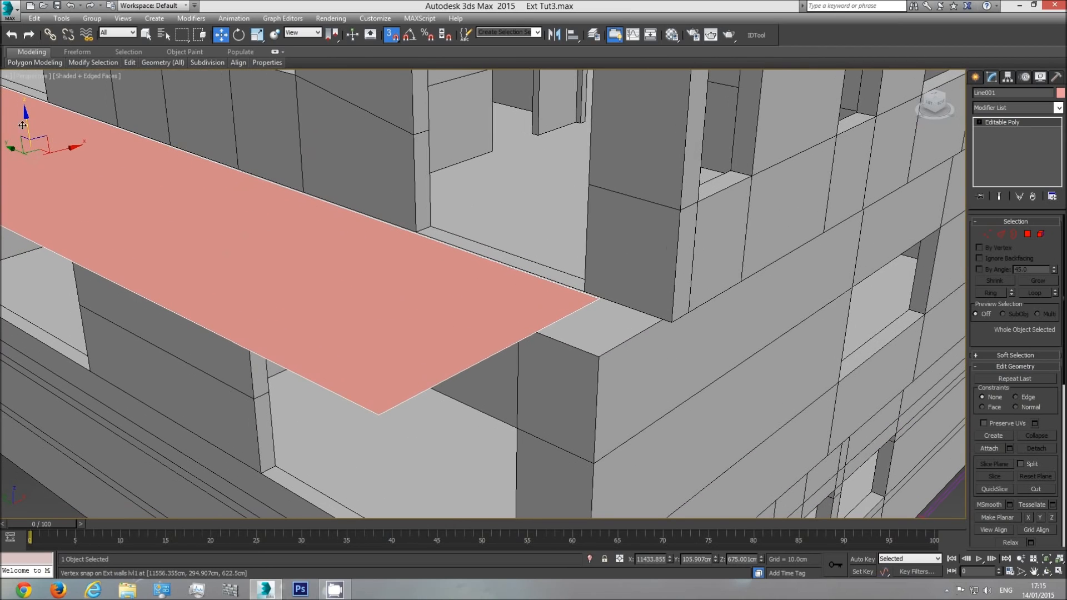
{"action": "left_click_drag", "start_coordinate": [32, 123], "coordinate": [414, 231]}
{"action": "scroll", "coordinate": [507, 285], "scroll_direction": "down", "scroll_amount": 4}
Step: Extend the five top edges along the front of the level 1 exterior walls back to the upper storey's wall face
{"action": "left_click", "coordinate": [1047, 572]}
{"action": "mouse_move", "coordinate": [496, 330]}
{"action": "left_mouse_down"}
{"action": "mouse_move", "coordinate": [479, 305]}
{"action": "mouse_move", "coordinate": [436, 288]}
{"action": "mouse_move", "coordinate": [458, 287]}
{"action": "mouse_move", "coordinate": [495, 358]}
{"action": "mouse_move", "coordinate": [465, 336]}
{"action": "mouse_move", "coordinate": [476, 313]}
{"action": "mouse_move", "coordinate": [477, 327]}
{"action": "left_mouse_up"}
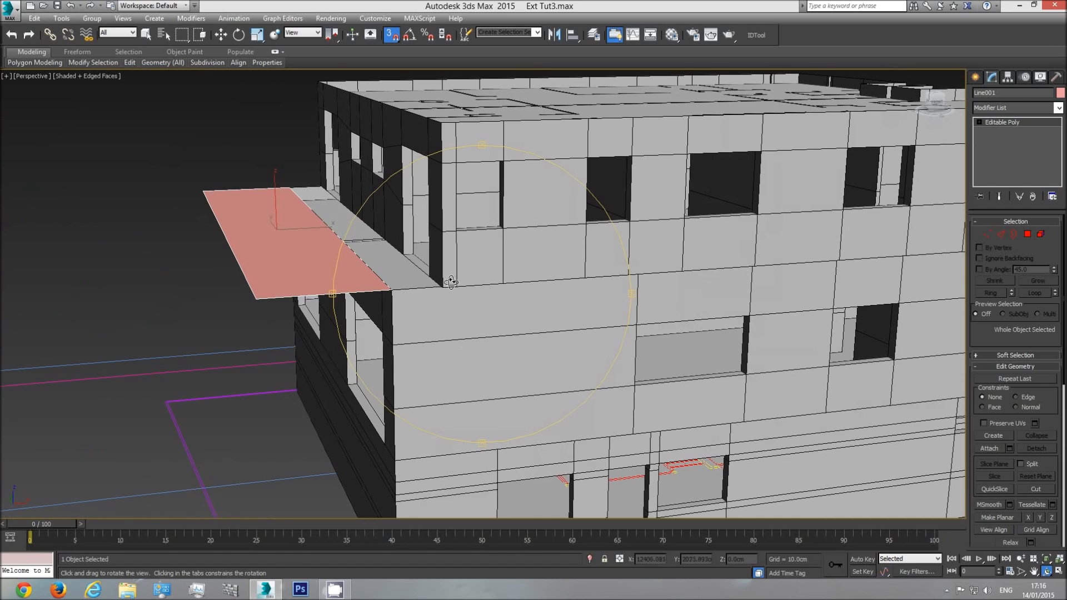
{"action": "left_click_drag", "start_coordinate": [465, 283], "coordinate": [500, 388]}
{"action": "key", "text": "w"}
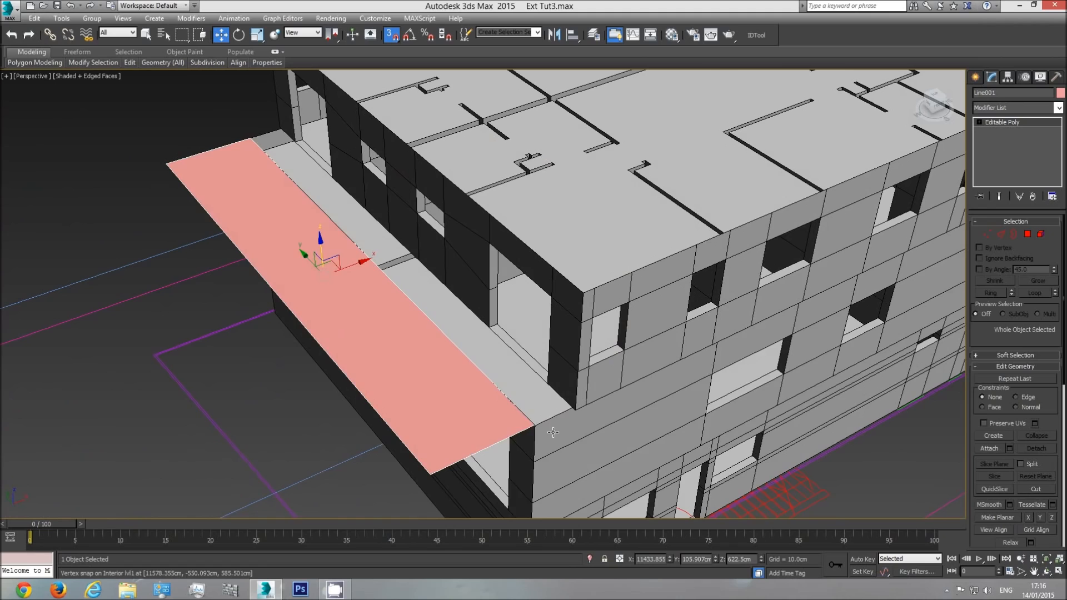
{"action": "left_click", "coordinate": [553, 432]}
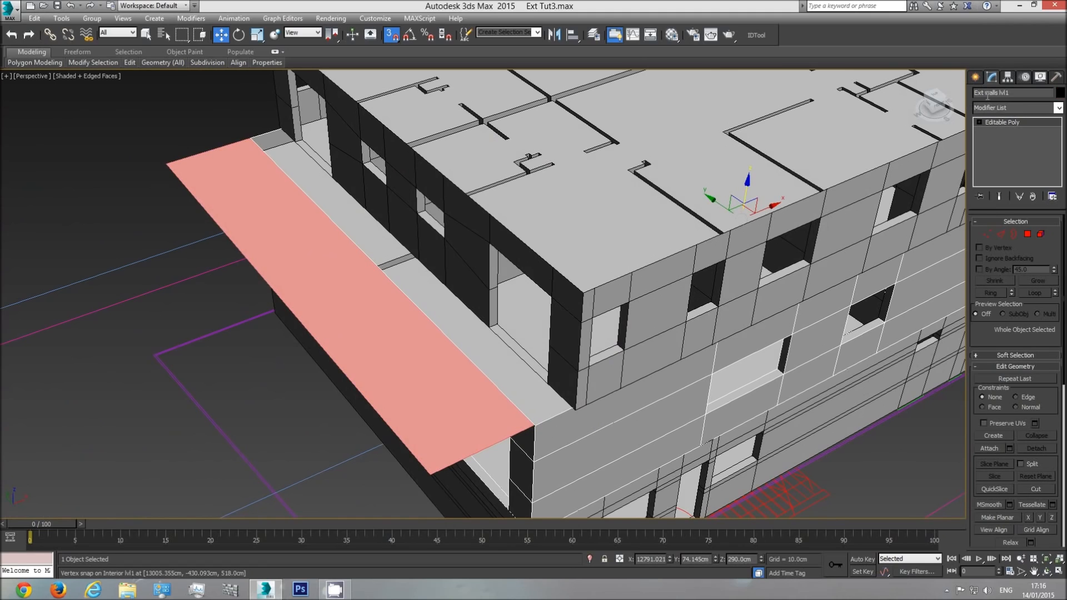
{"action": "left_click", "coordinate": [1001, 234]}
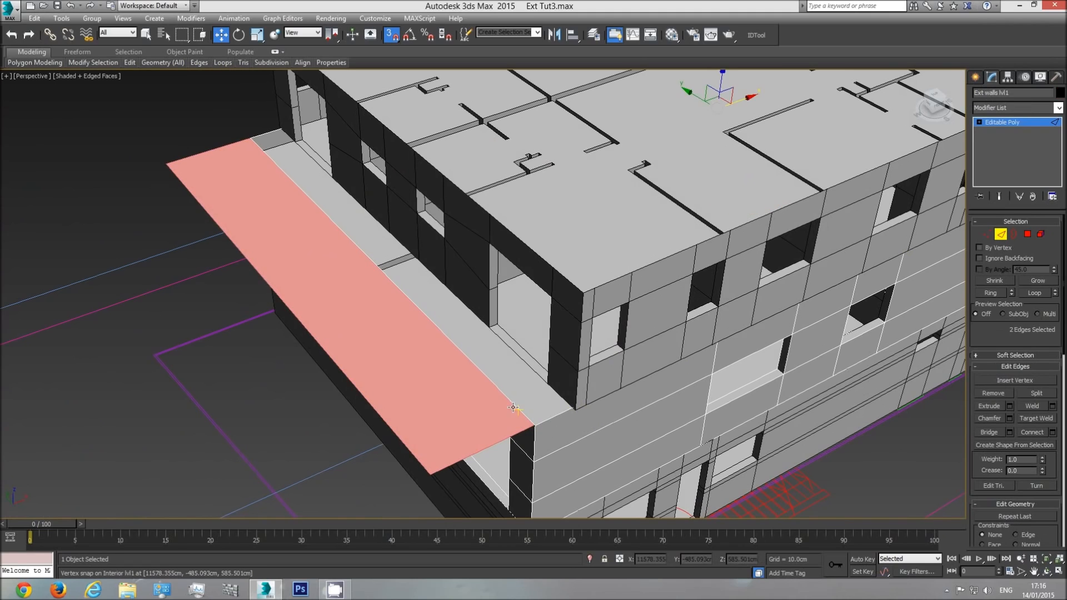
{"action": "left_click", "coordinate": [510, 387]}
{"action": "key", "text": "F3"}
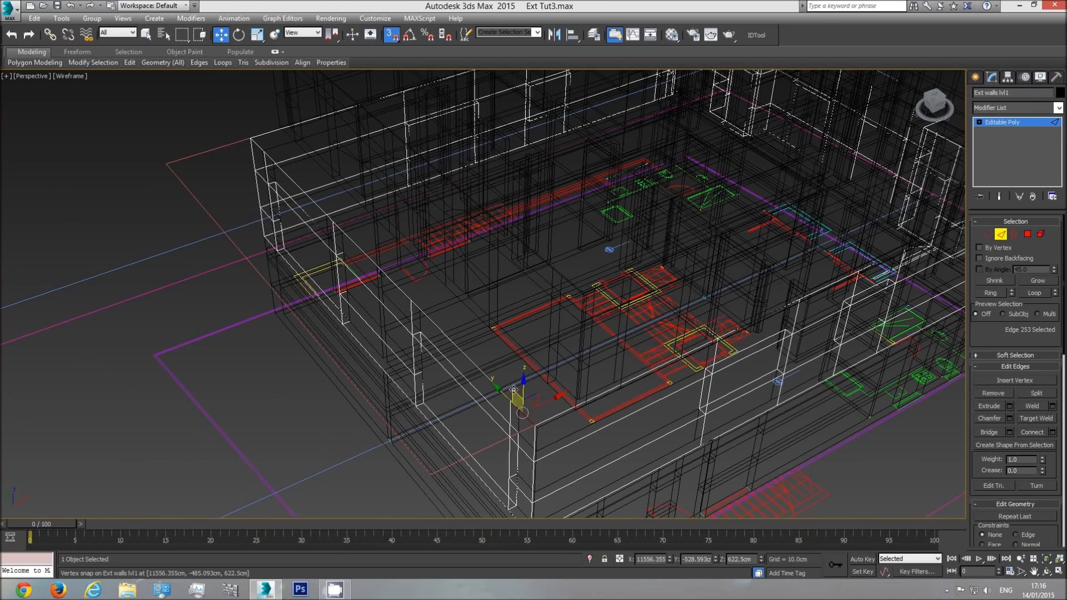
{"action": "left_click", "coordinate": [490, 380], "text": "ctrl"}
{"action": "left_click", "coordinate": [395, 285], "text": "ctrl"}
{"action": "left_click", "coordinate": [315, 203], "text": "ctrl"}
{"action": "left_click", "coordinate": [259, 148], "text": "ctrl"}
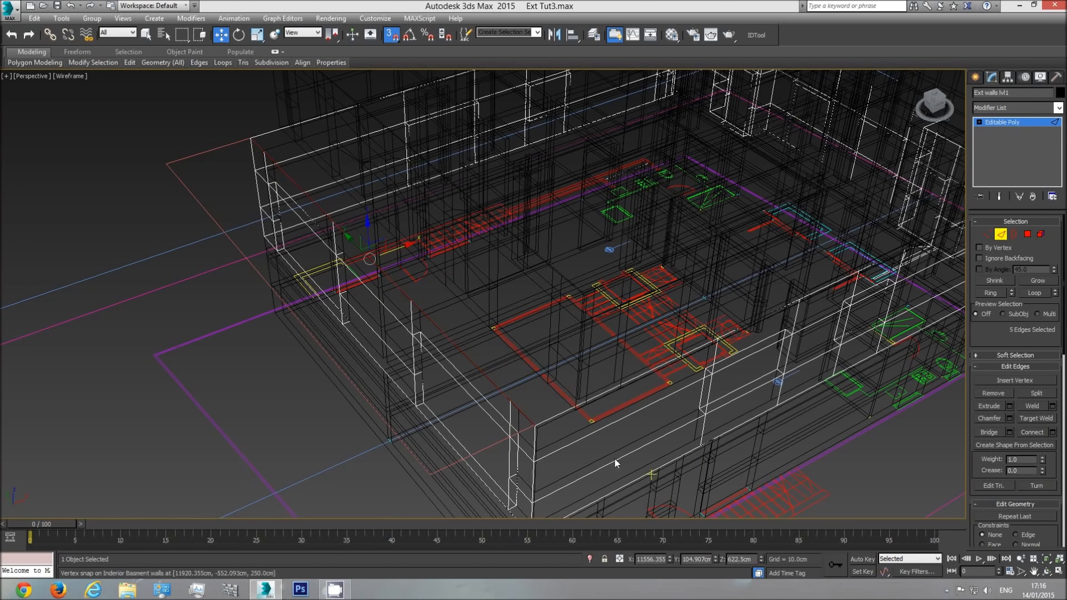
{"action": "key", "text": "F3"}
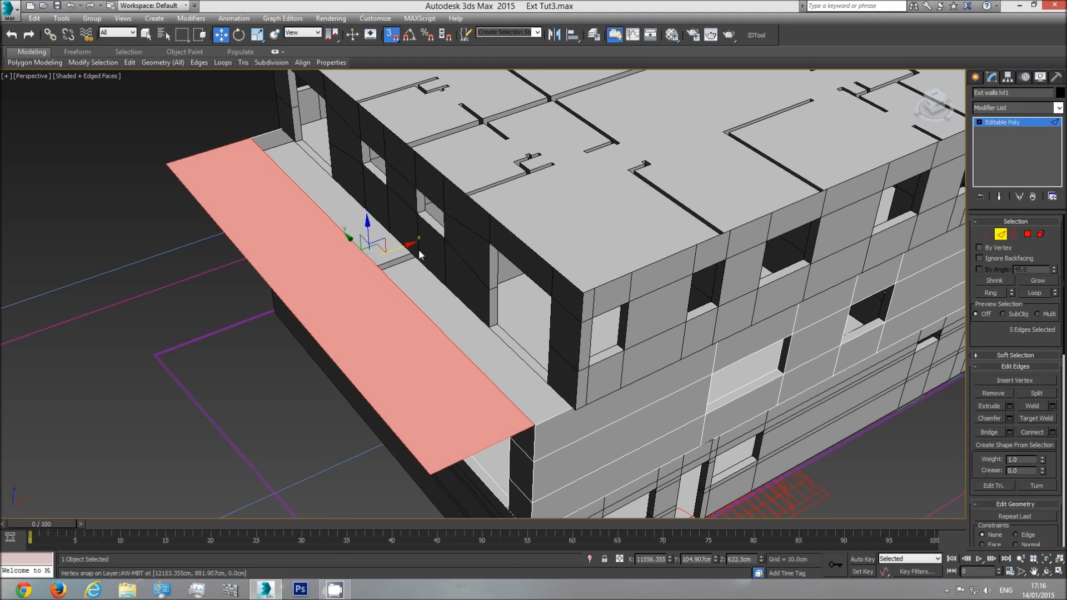
{"action": "left_click_drag", "start_coordinate": [370, 259], "coordinate": [484, 327]}
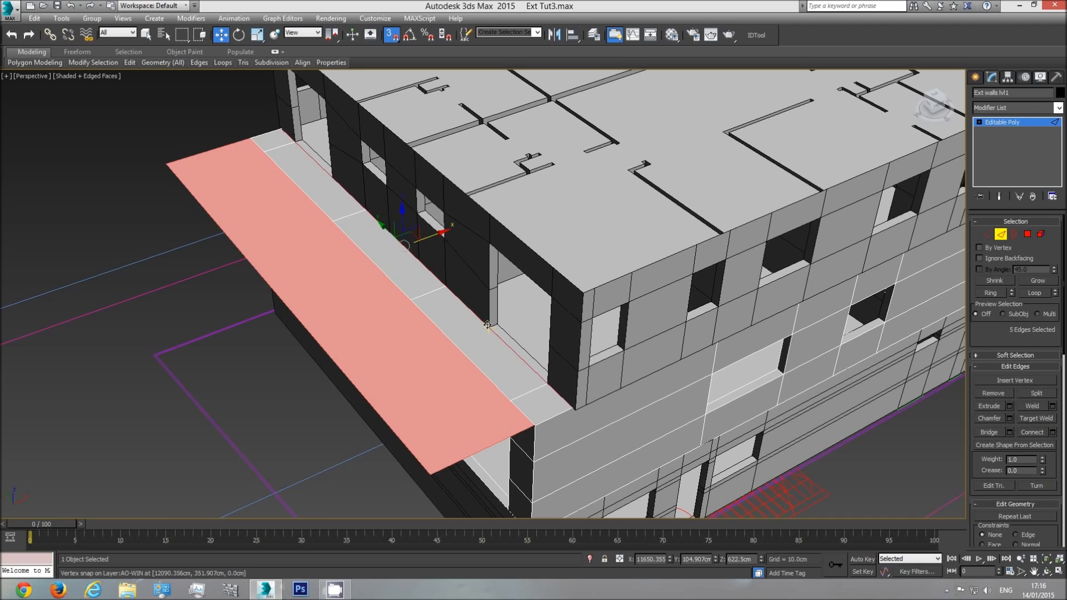
Step: Finish editing the level 1 exterior walls' edges and rename the terrace slab object as belcony floor
{"action": "left_click", "coordinate": [1046, 573]}
{"action": "left_click_drag", "start_coordinate": [487, 370], "coordinate": [511, 329]}
{"action": "left_click_drag", "start_coordinate": [567, 294], "coordinate": [466, 294]}
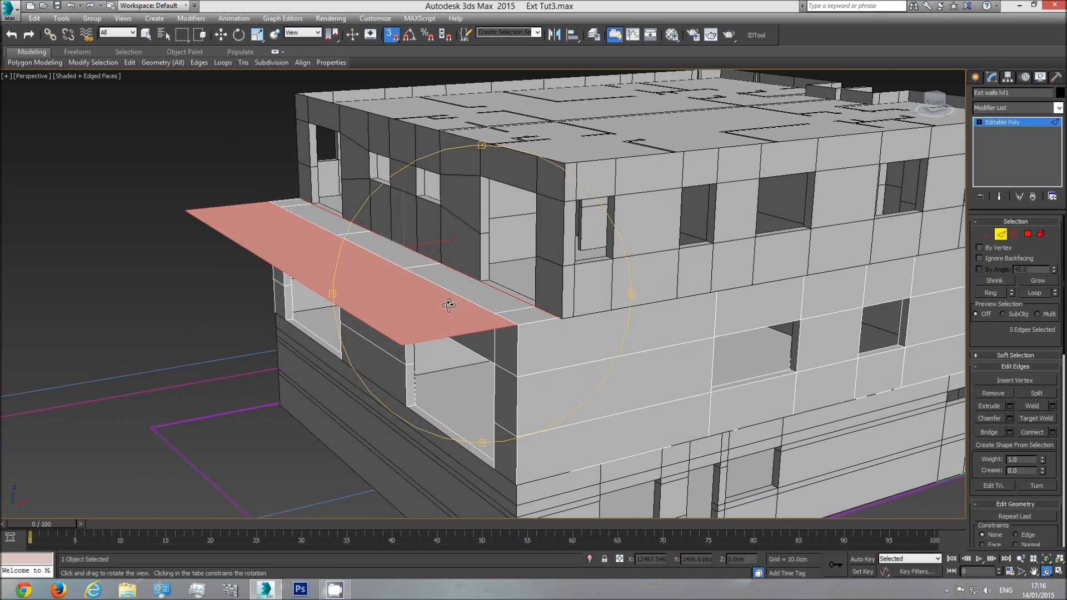
{"action": "key", "text": "w"}
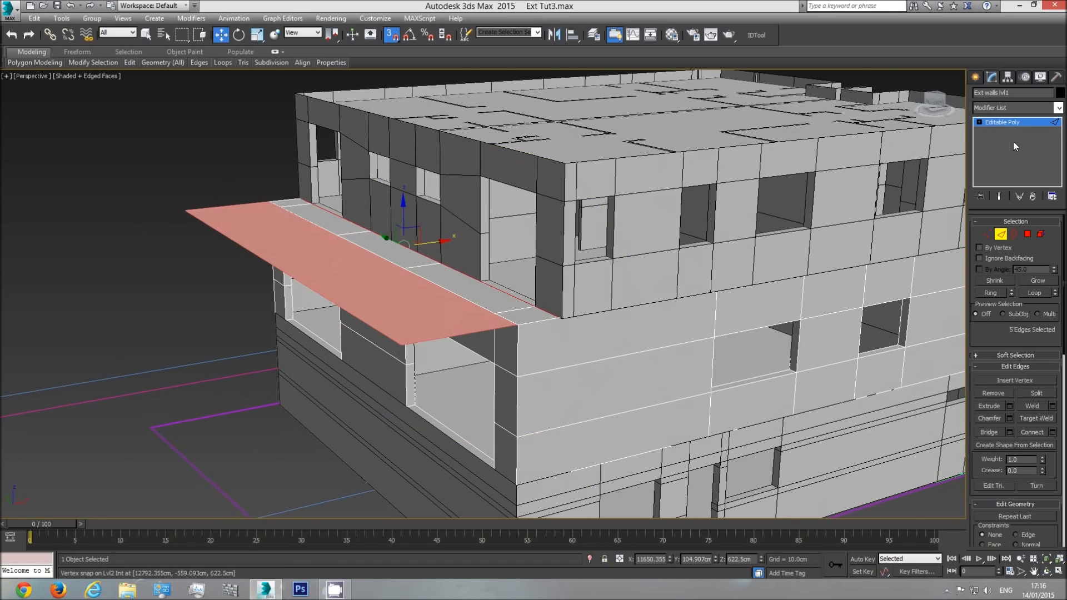
{"action": "left_click", "coordinate": [1012, 124]}
{"action": "left_click", "coordinate": [400, 315]}
{"action": "left_click", "coordinate": [1003, 93]}
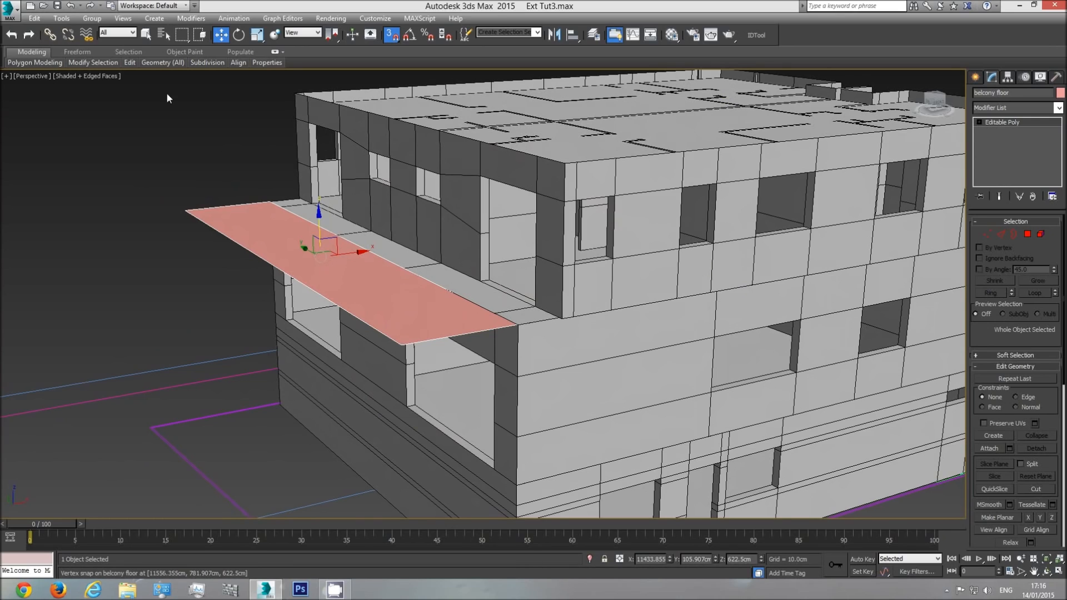
Step: Set the terrace slab's object color to black, assign the base material to it, and deselect it
{"action": "left_click", "coordinate": [147, 36]}
{"action": "left_click", "coordinate": [1059, 93]}
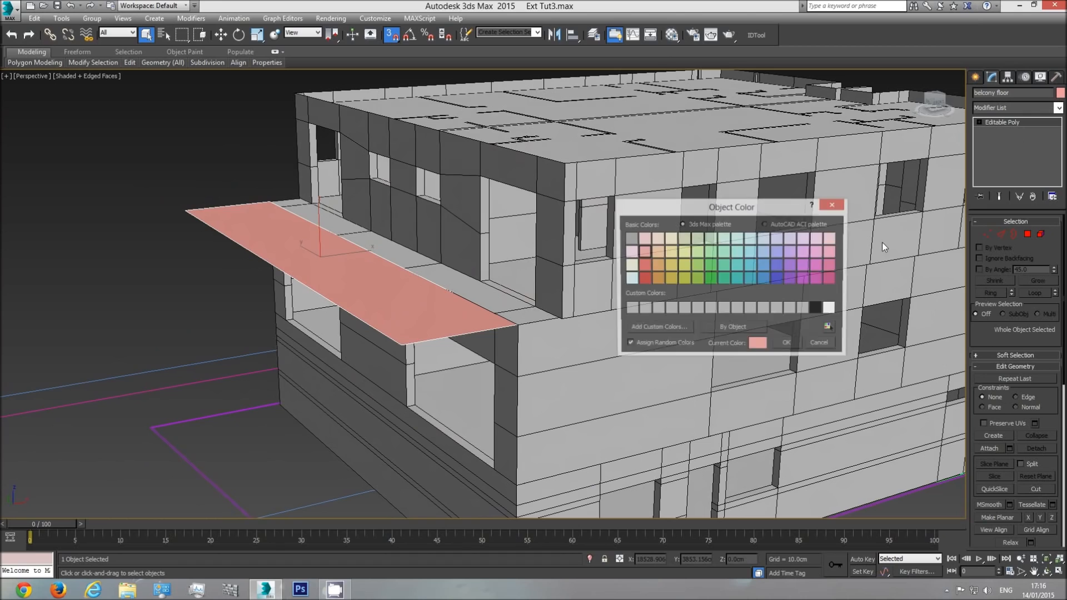
{"action": "left_click", "coordinate": [789, 346]}
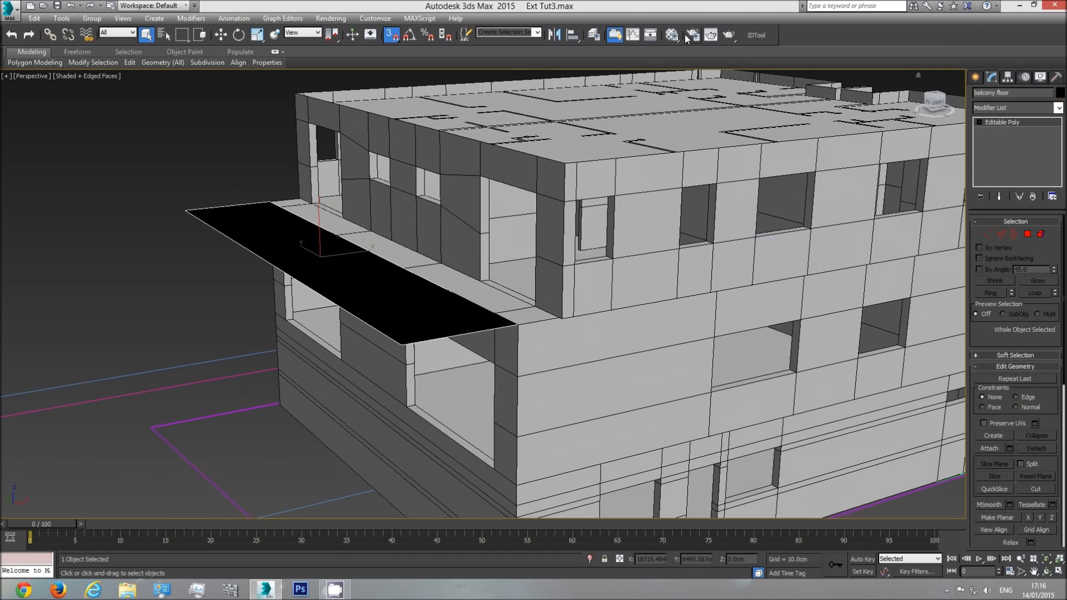
{"action": "key", "text": "m"}
{"action": "left_click", "coordinate": [470, 309]}
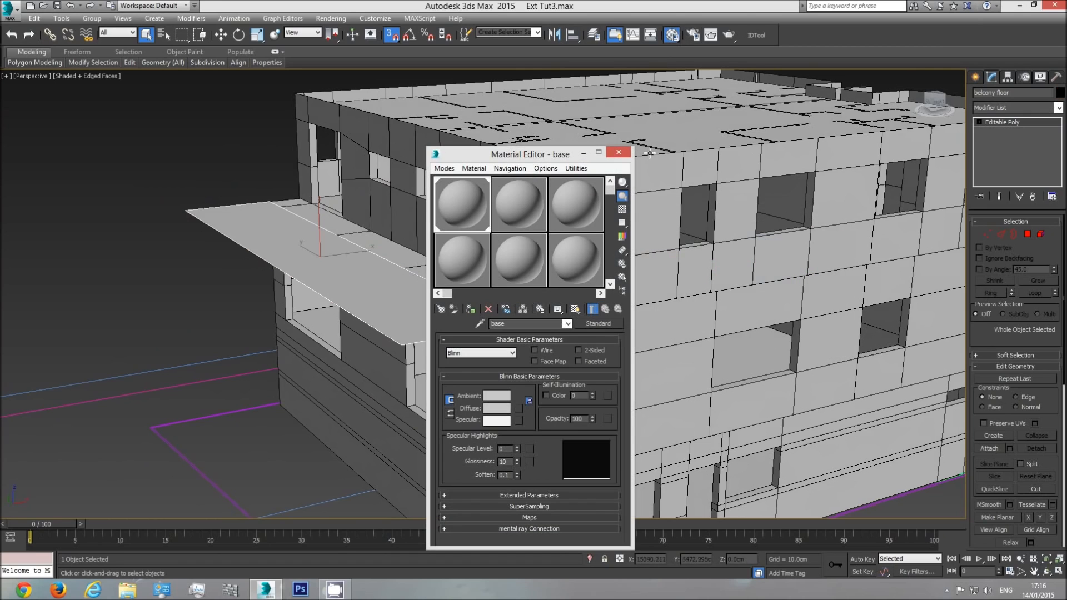
{"action": "left_click", "coordinate": [619, 153]}
{"action": "left_click", "coordinate": [111, 135]}
Step: Examine the building from several angles, checking how the terrace slab meets the front walls of both storeys
{"action": "scroll", "coordinate": [393, 299], "scroll_direction": "down", "scroll_amount": 3}
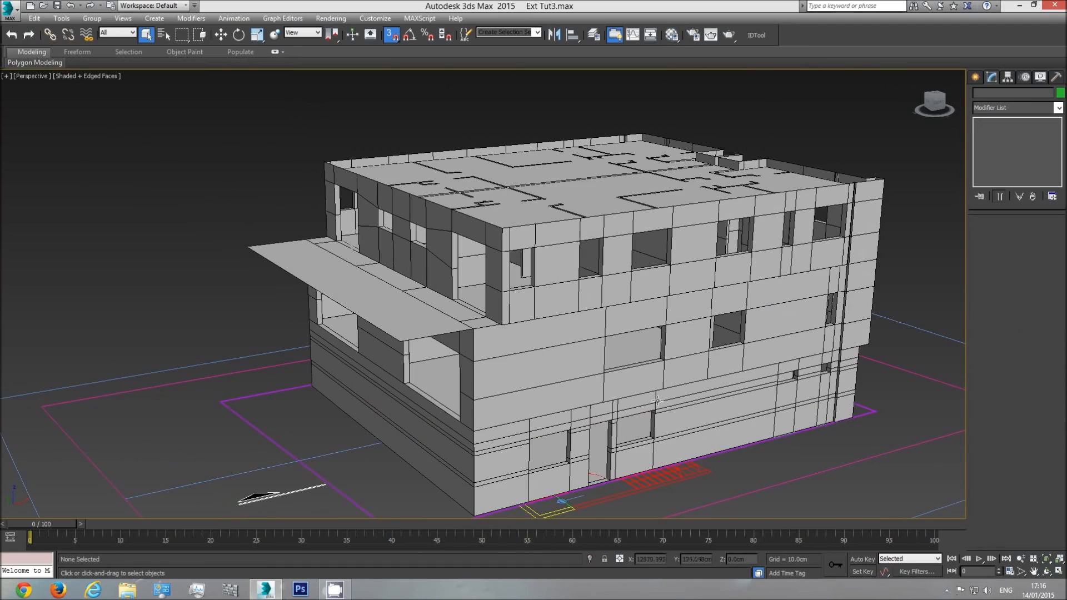
{"action": "left_click", "coordinate": [1047, 572]}
{"action": "left_click_drag", "start_coordinate": [455, 311], "coordinate": [486, 299]}
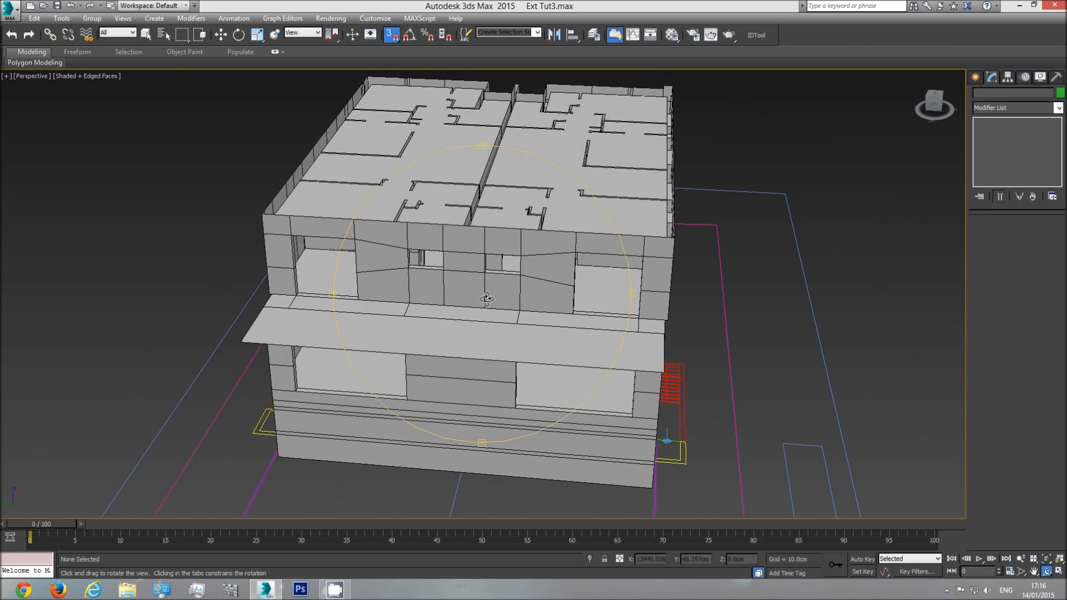
{"action": "left_click_drag", "start_coordinate": [502, 336], "coordinate": [407, 299]}
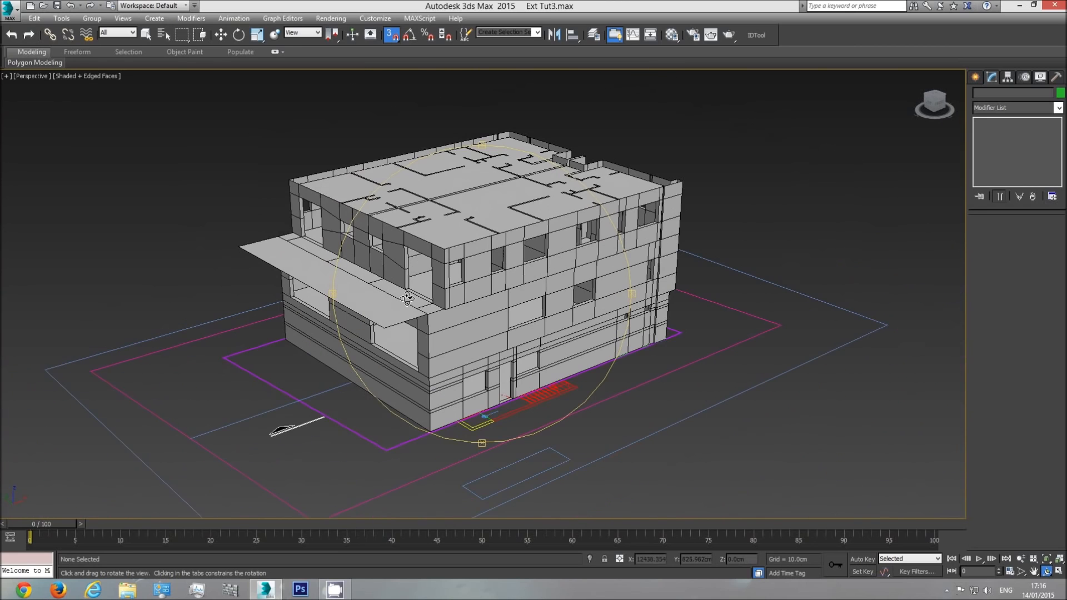
{"action": "left_click_drag", "start_coordinate": [460, 326], "coordinate": [472, 329]}
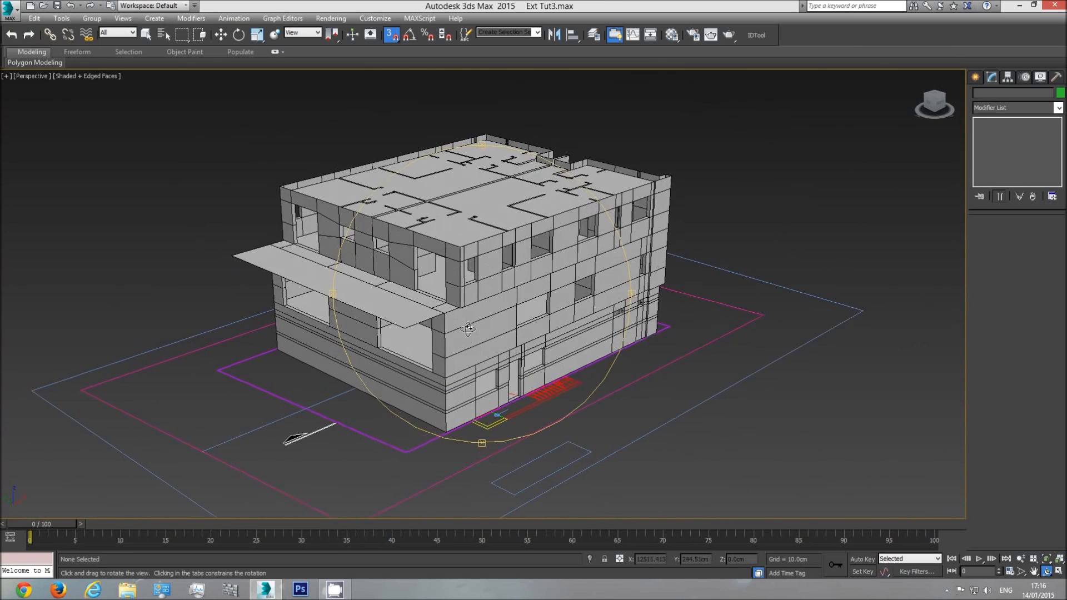
{"action": "middle_click_drag", "start_coordinate": [472, 329], "coordinate": [499, 354]}
{"action": "scroll", "coordinate": [499, 353], "scroll_direction": "up", "scroll_amount": 3}
{"action": "left_click_drag", "start_coordinate": [499, 354], "coordinate": [545, 284]}
{"action": "scroll", "coordinate": [556, 267], "scroll_direction": "down", "scroll_amount": 2}
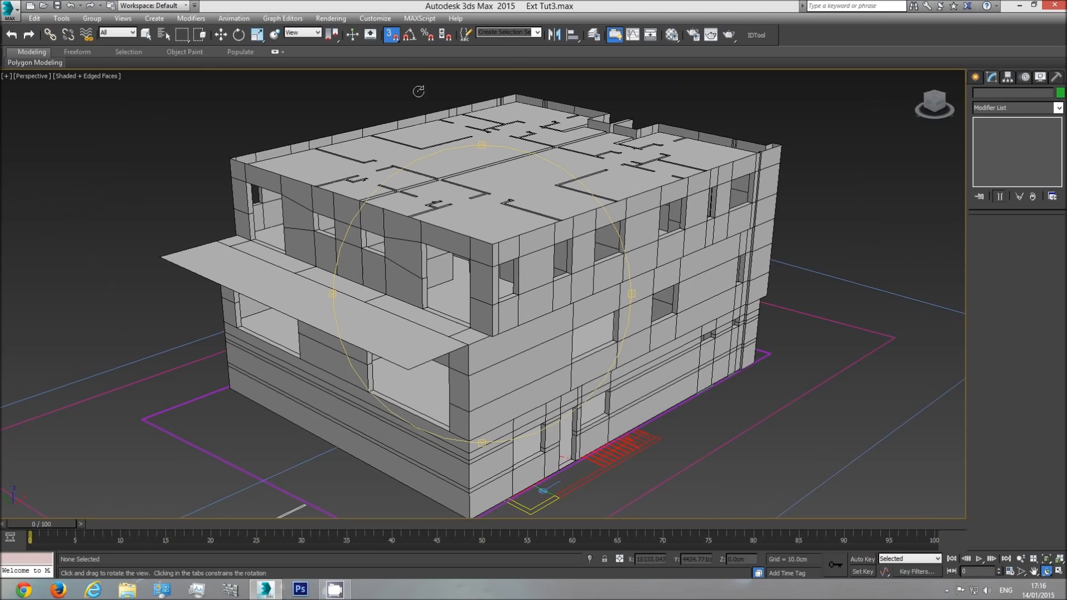
{"action": "left_click_drag", "start_coordinate": [533, 242], "coordinate": [459, 288]}
{"action": "middle_click_drag", "start_coordinate": [535, 312], "coordinate": [473, 268]}
{"action": "left_click_drag", "start_coordinate": [469, 286], "coordinate": [551, 297]}
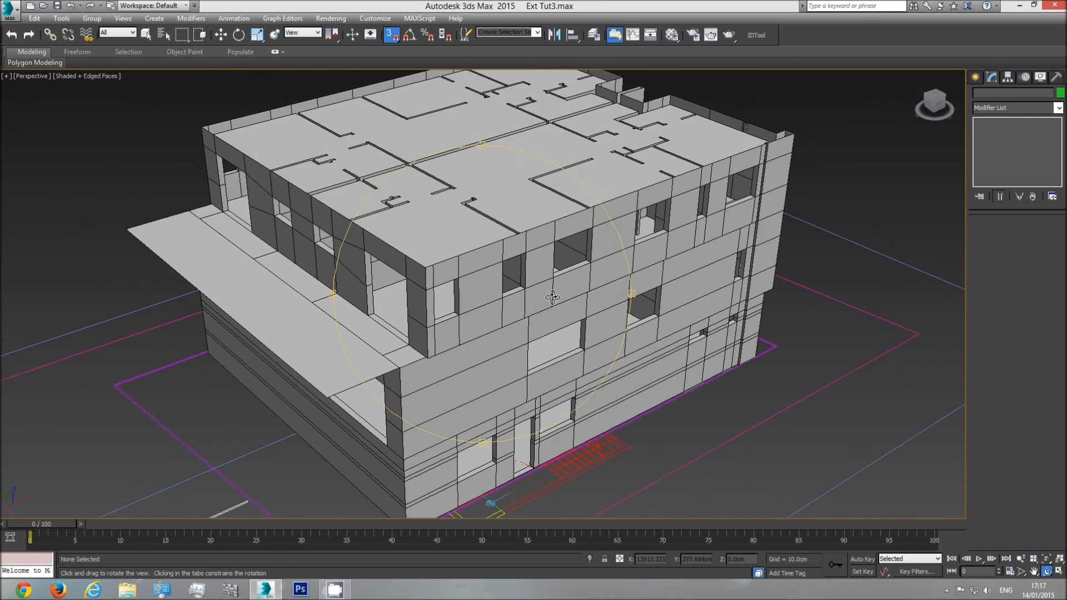
{"action": "left_click_drag", "start_coordinate": [445, 260], "coordinate": [483, 276]}
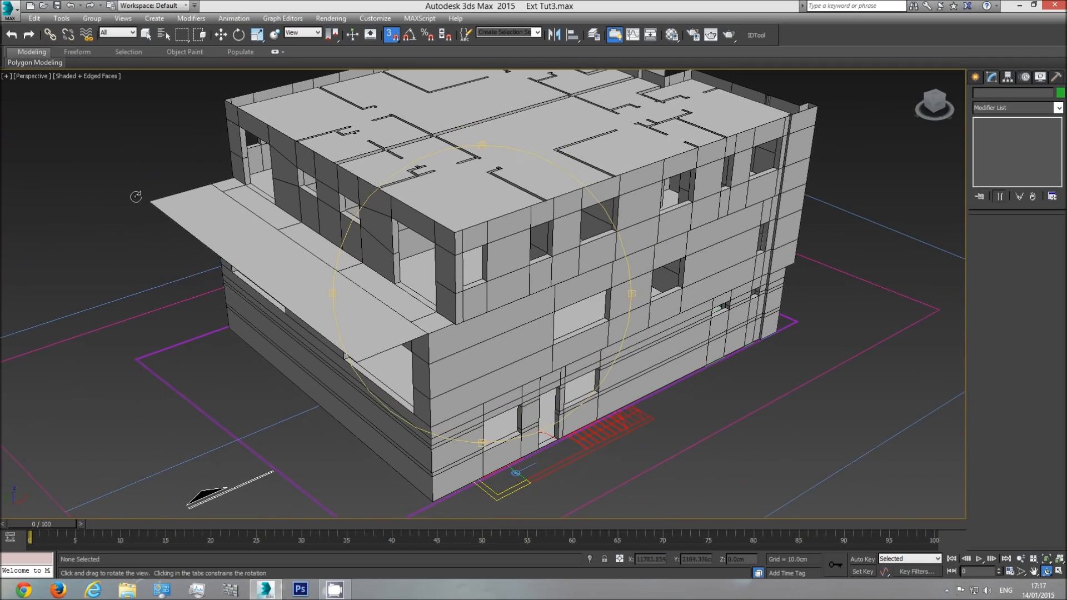
{"action": "left_click_drag", "start_coordinate": [511, 307], "coordinate": [537, 374]}
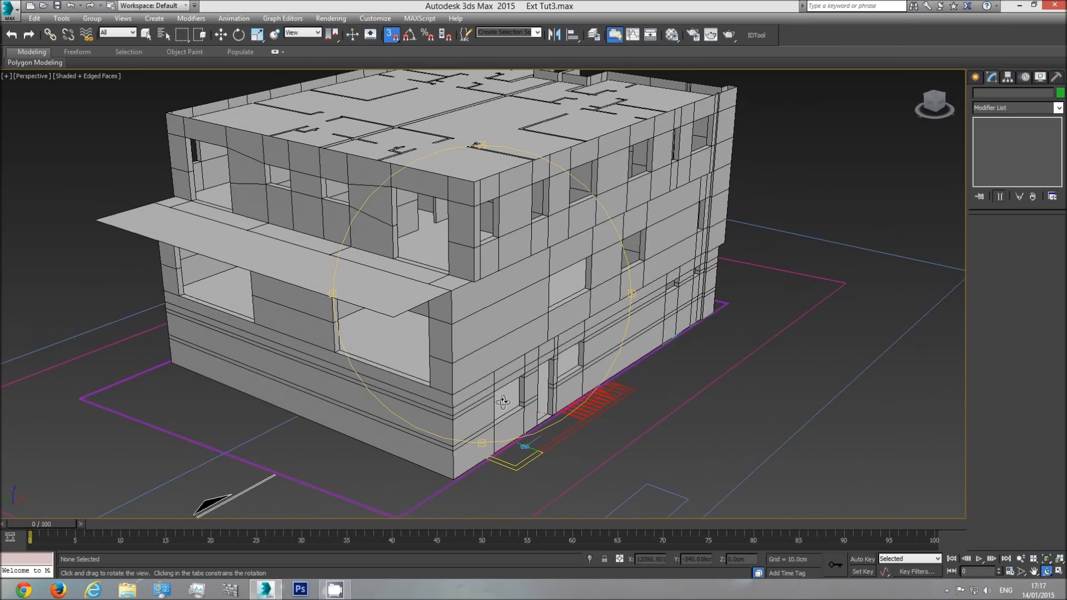
{"action": "left_click_drag", "start_coordinate": [524, 290], "coordinate": [480, 339]}
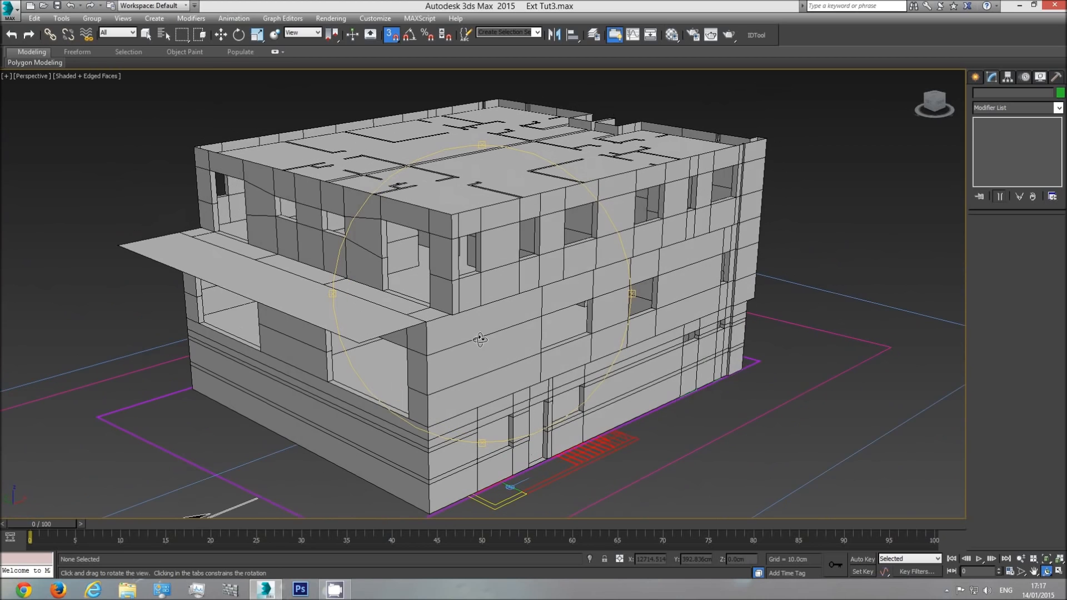
{"action": "right_click", "coordinate": [488, 329]}
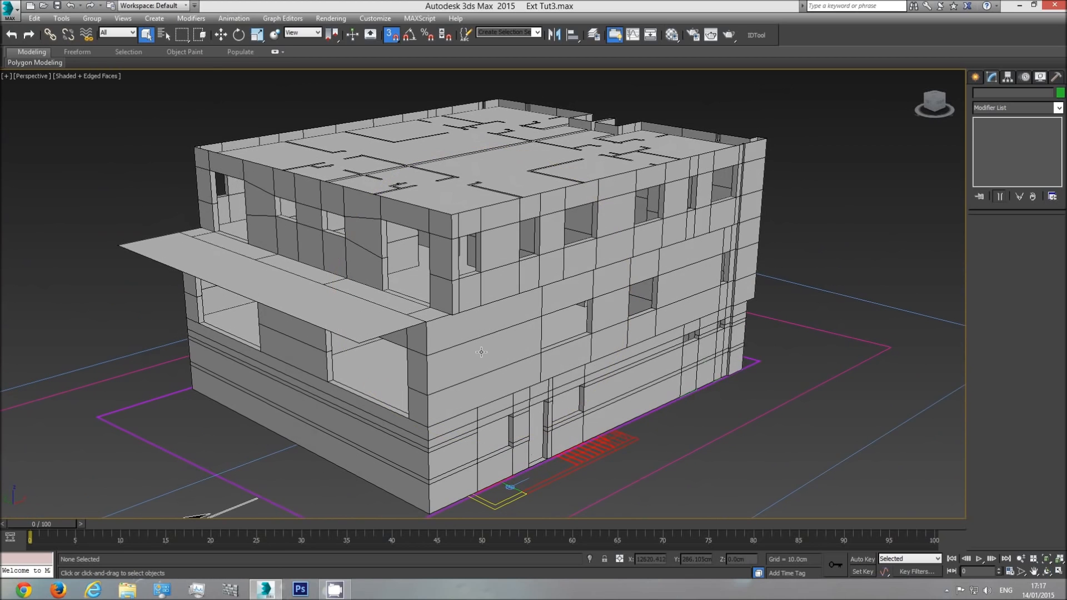